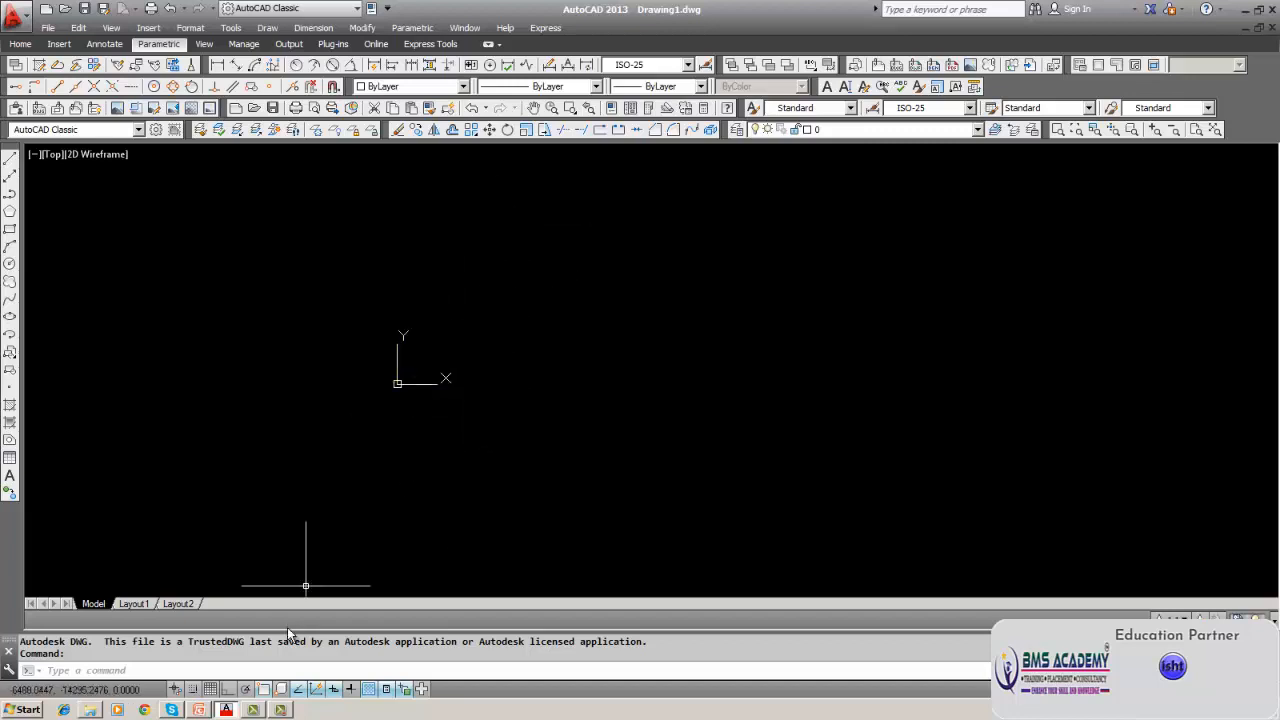
# Switch the snap style to Isometric and set the vertical snap spacing to 5.
pyautogui.click(222, 667)
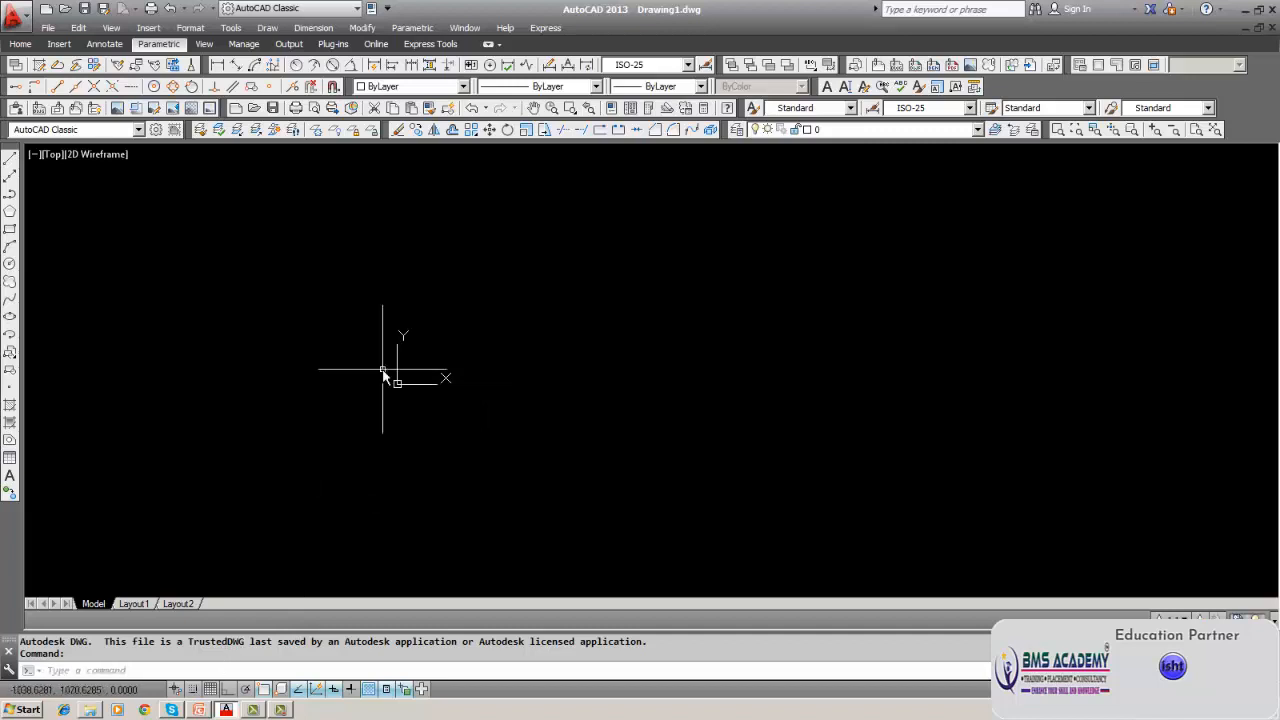
pyautogui.write('SNAP')
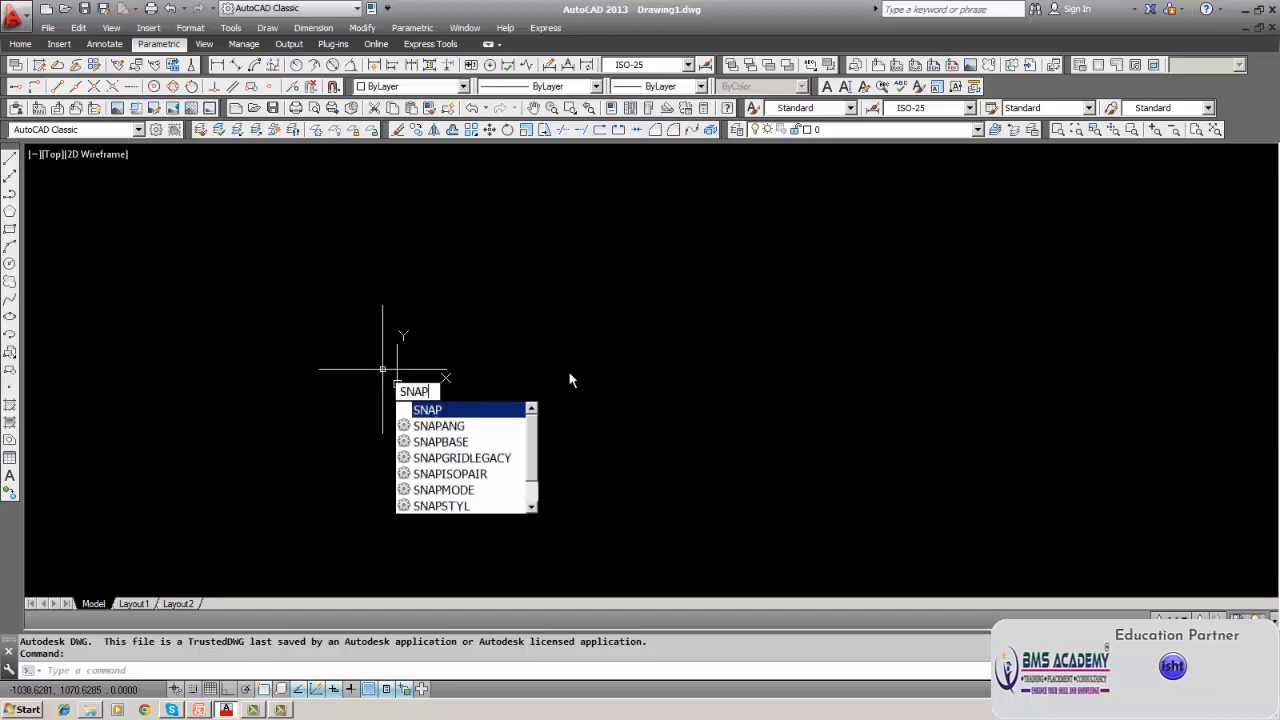
pyautogui.click(494, 410)
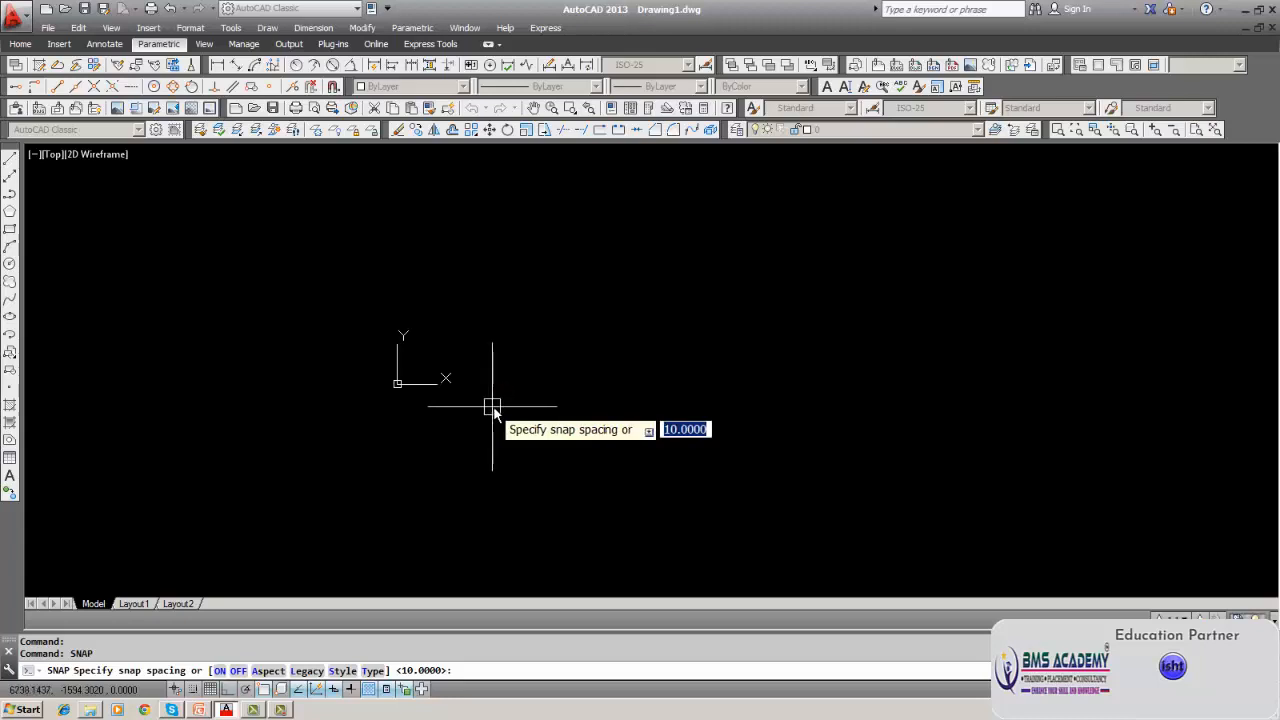
pyautogui.write('S')
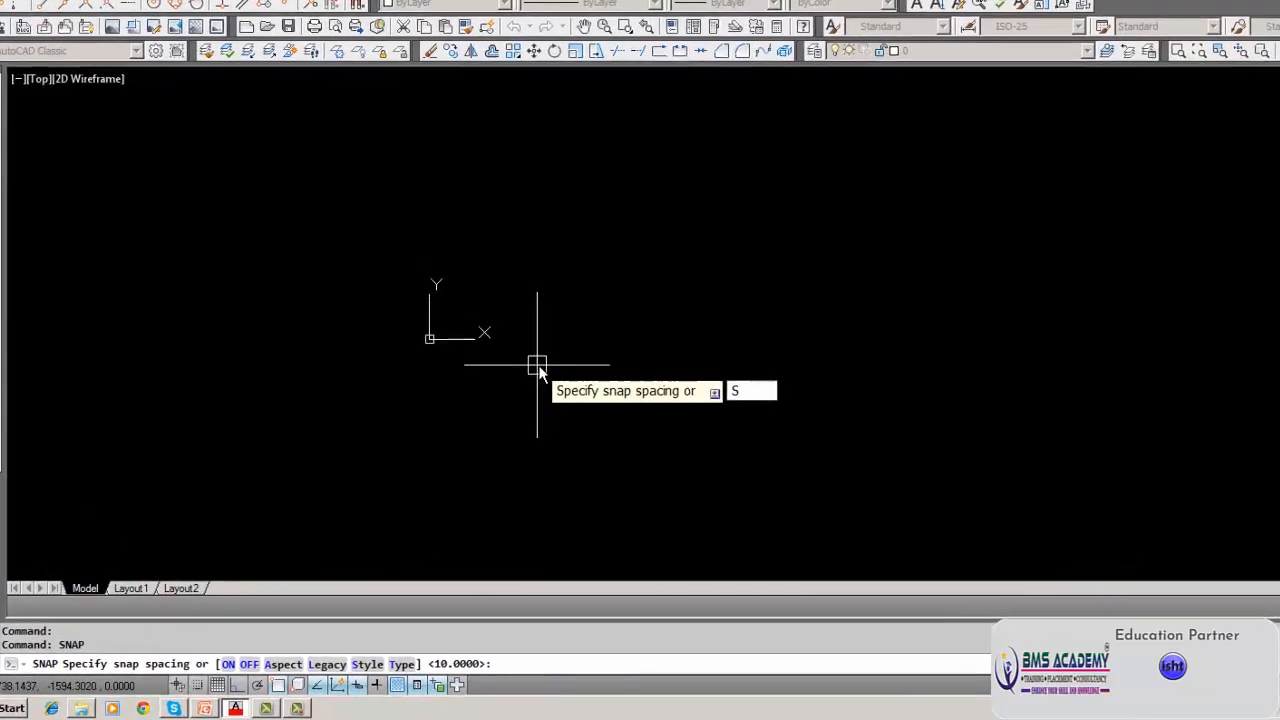
pyautogui.press('Return')
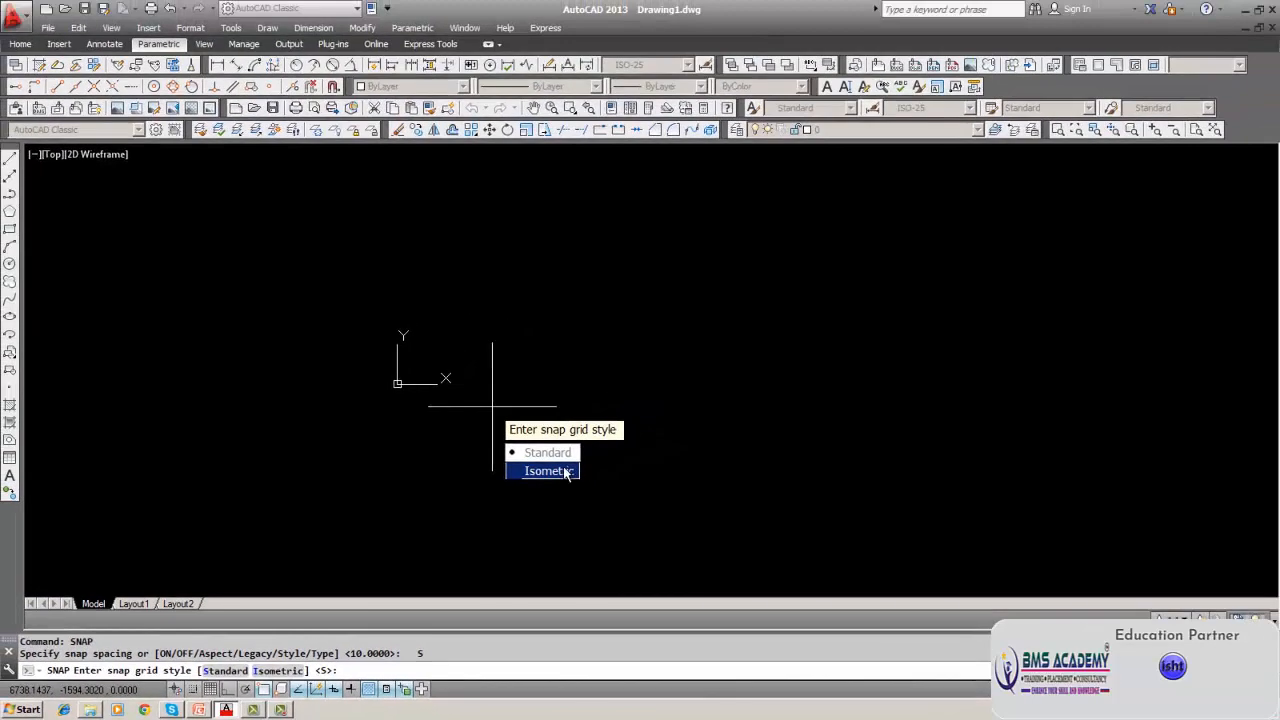
pyautogui.click(565, 472)
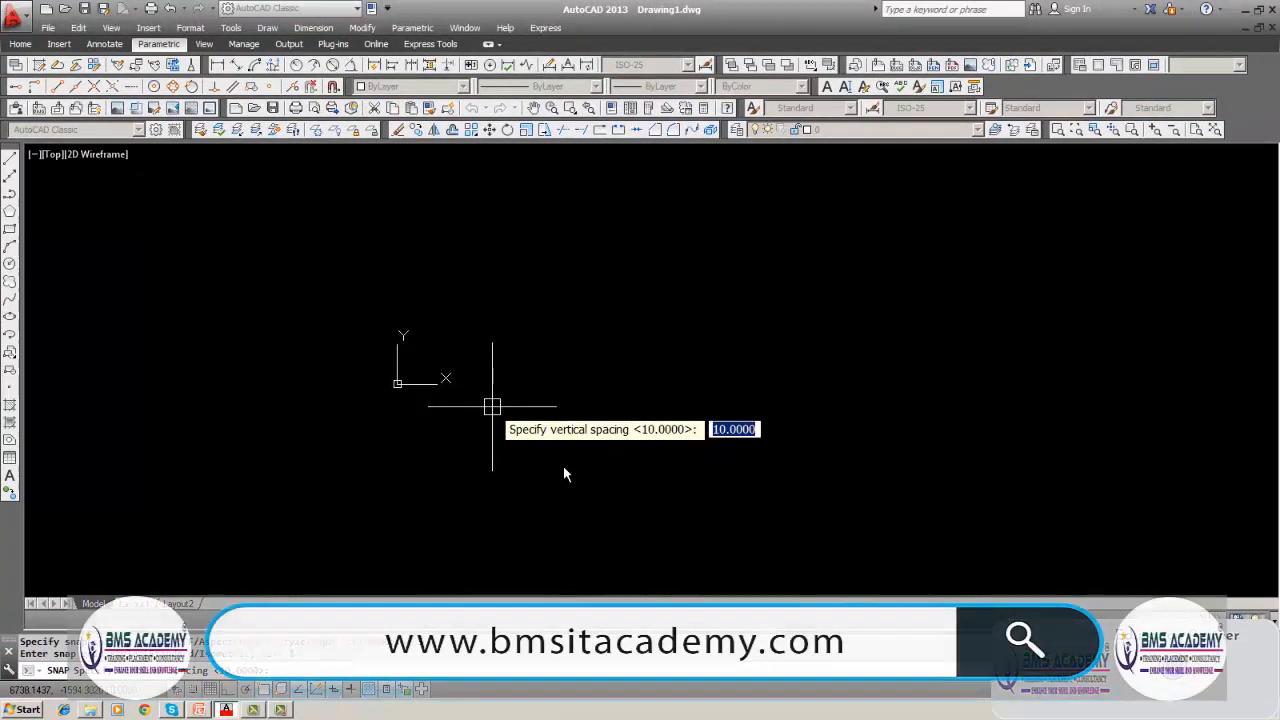
pyautogui.write('5')
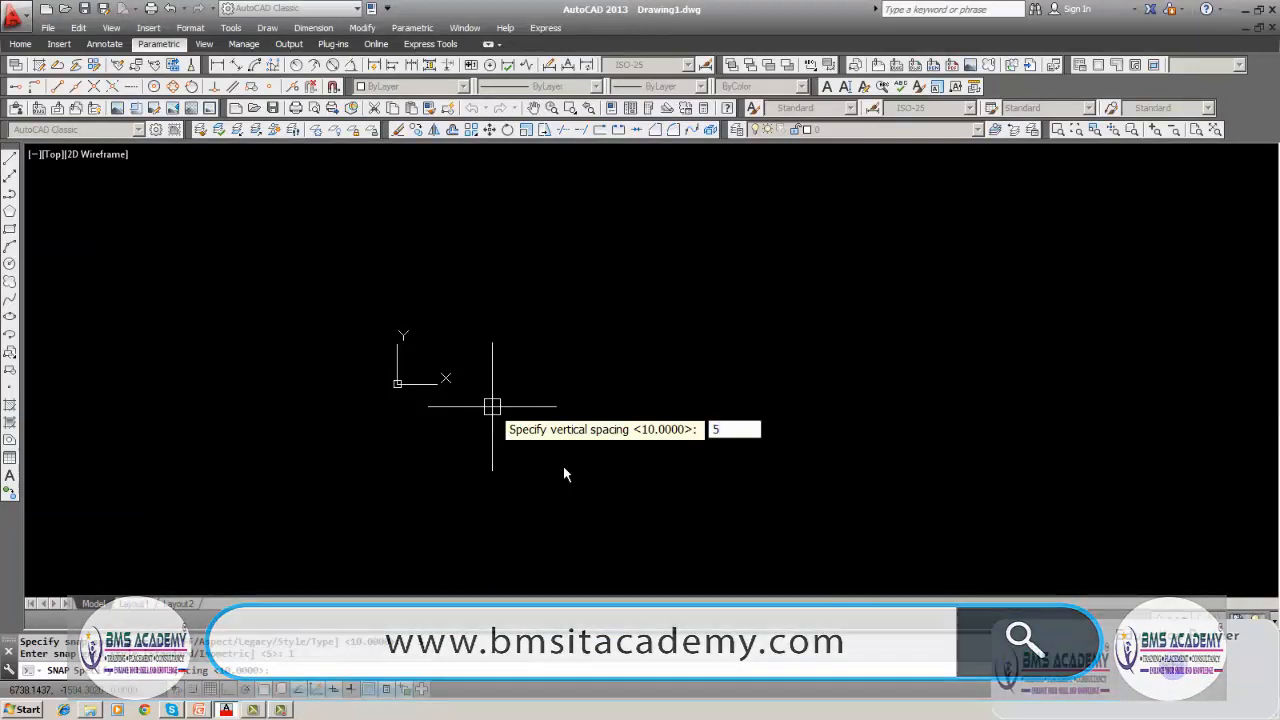
pyautogui.press('Return')
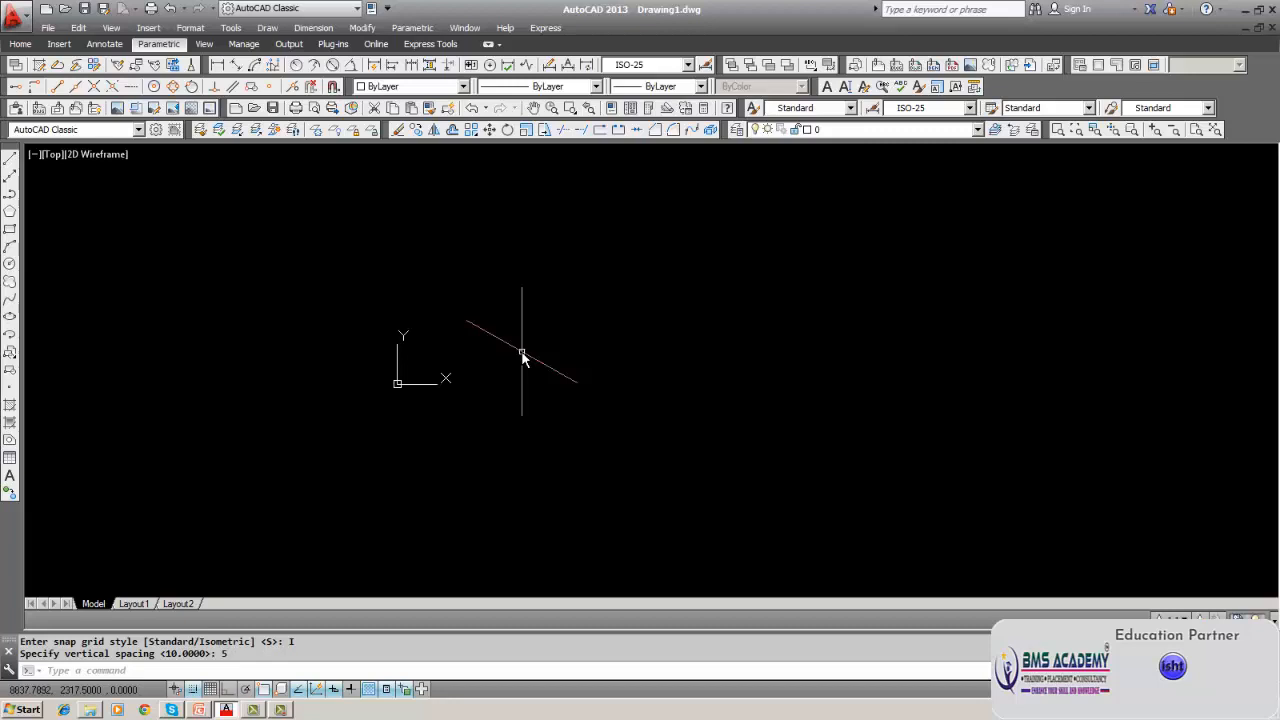
# Cycle through the top, right and left isoplanes and finish on the top isoplane.
pyautogui.press('F5')
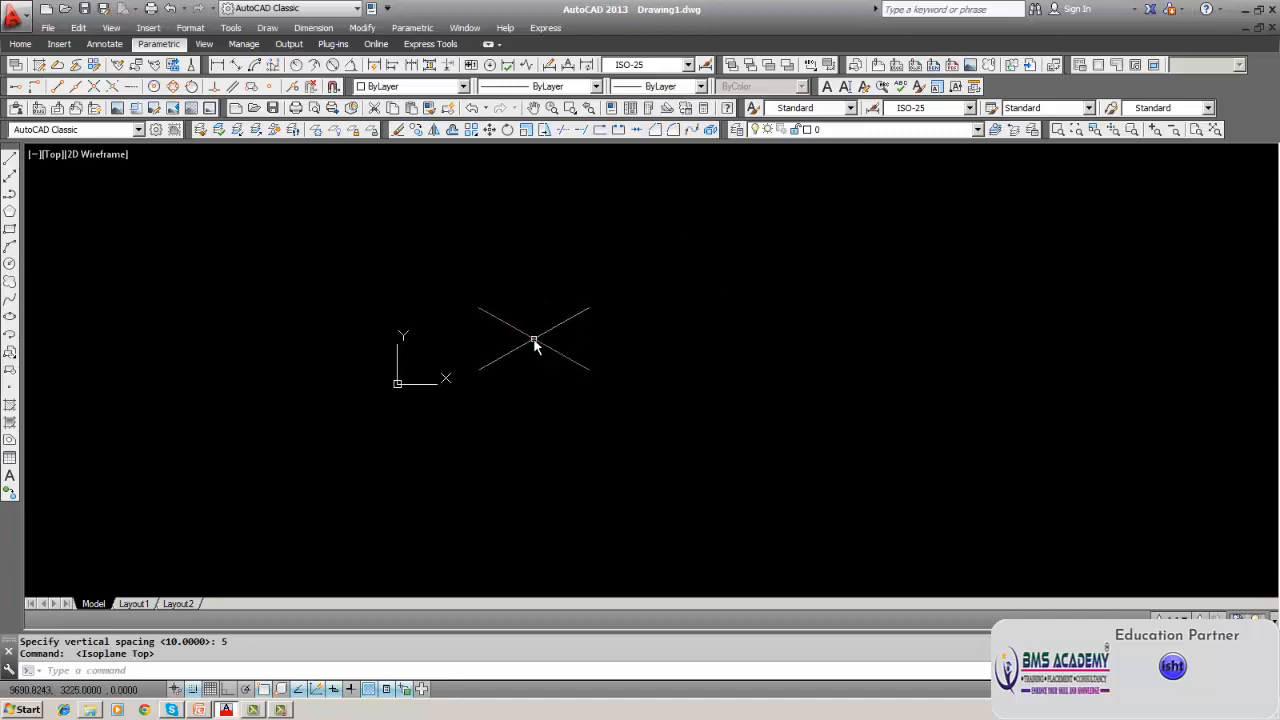
pyautogui.press('F5')
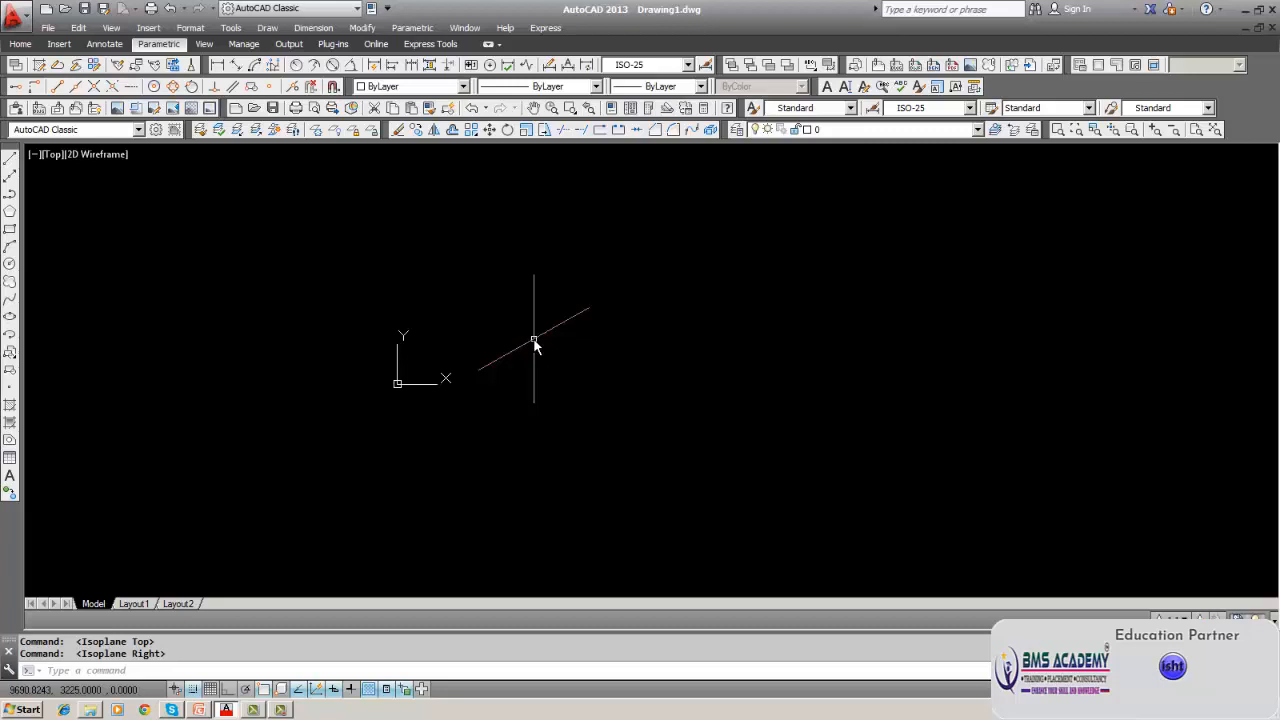
pyautogui.press('F5')
pyautogui.press('F5')
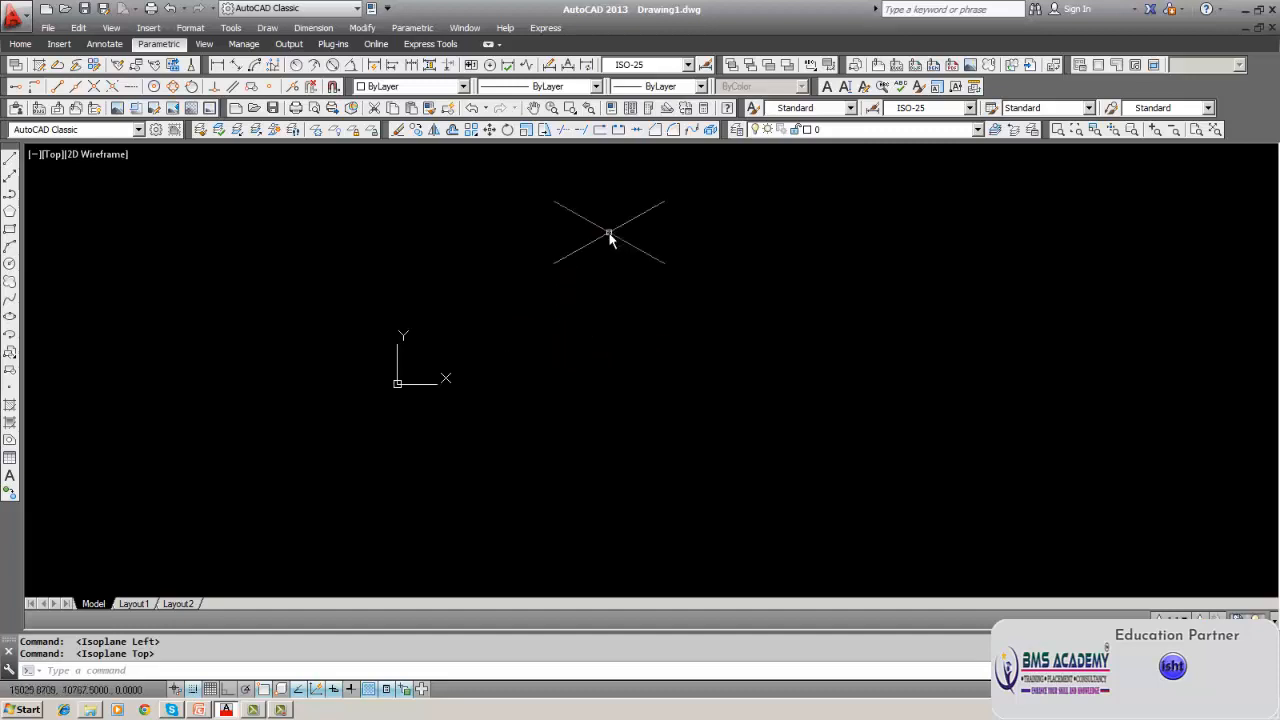
# Turn snap off, turn the grid on and set the grid Y spacing to 5 in the drafting settings.
pyautogui.click(198, 694)
pyautogui.rightClick(198, 694)
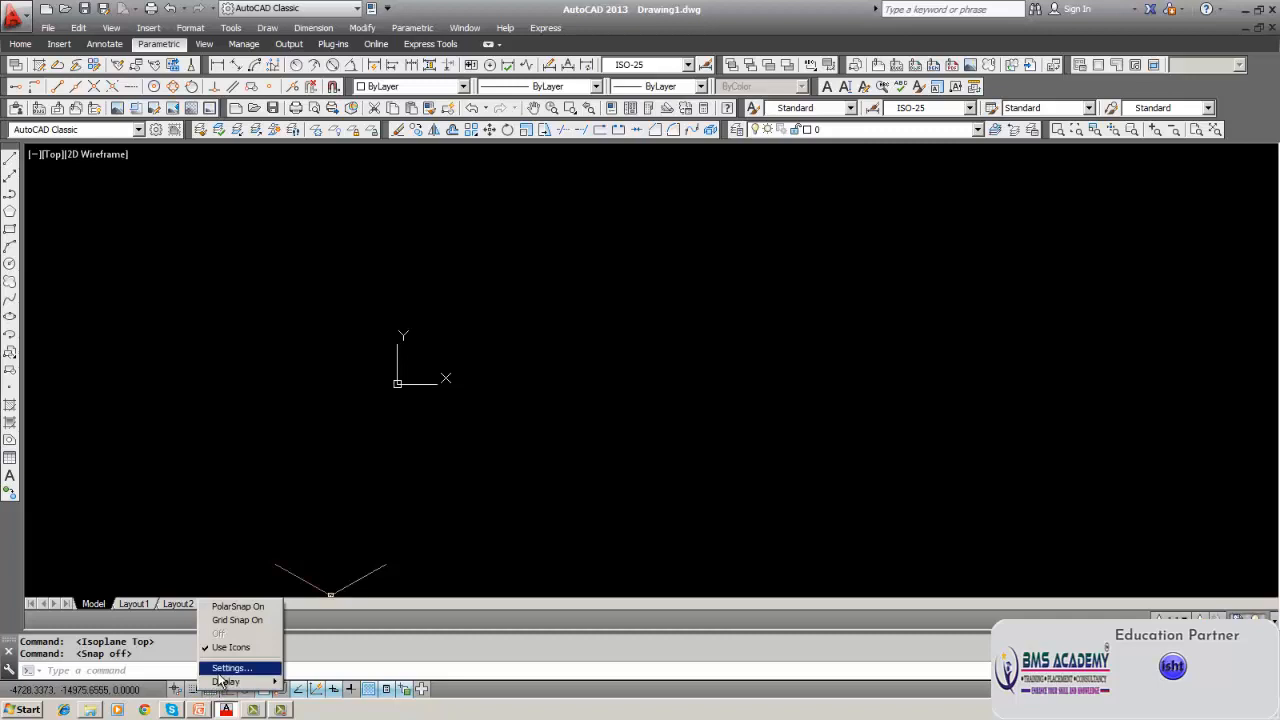
pyautogui.click(230, 667)
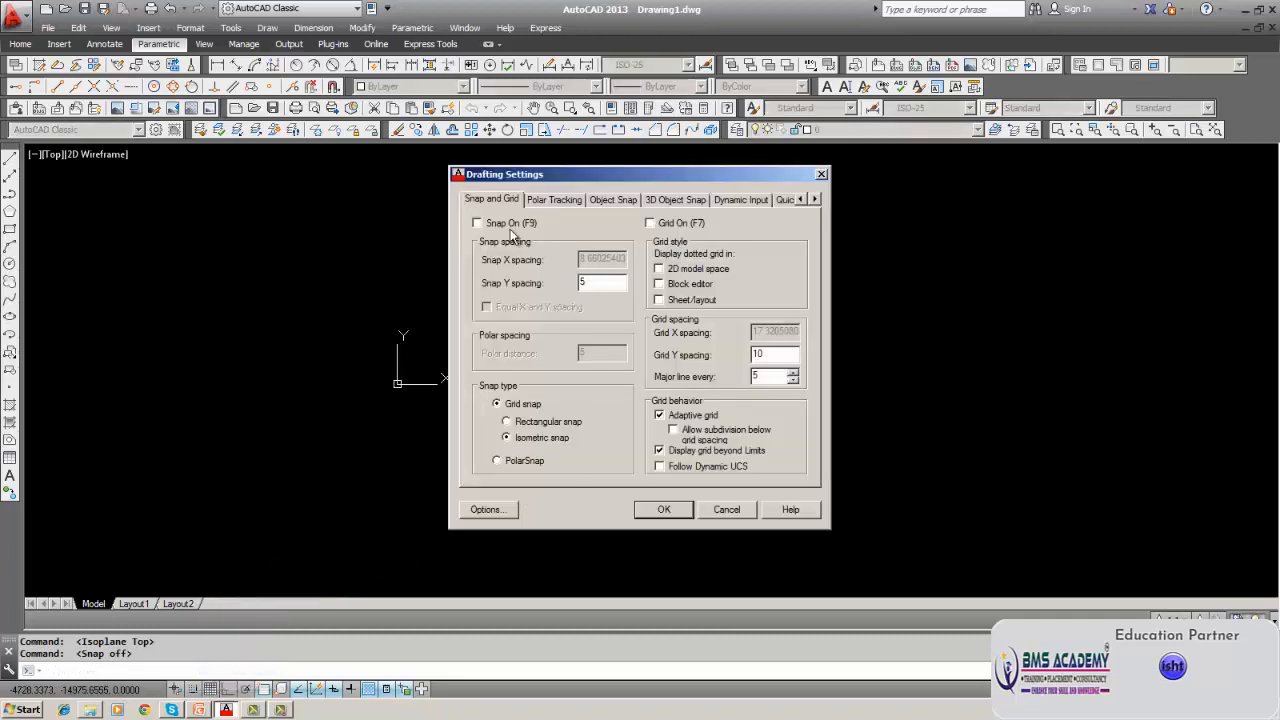
pyautogui.click(650, 226)
pyautogui.press('BackSpace')
pyautogui.press('BackSpace')
pyautogui.write('5')
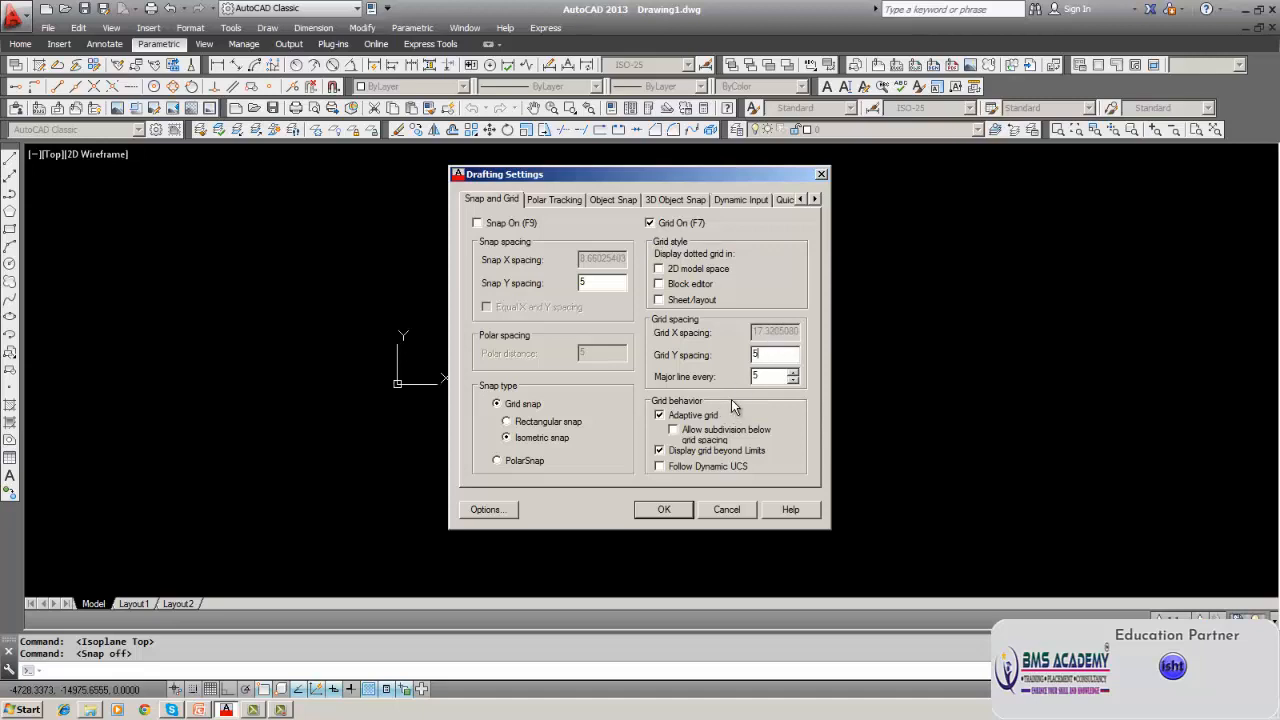
pyautogui.click(777, 372)
pyautogui.click(765, 376)
pyautogui.click(663, 509)
pyautogui.click(661, 502)
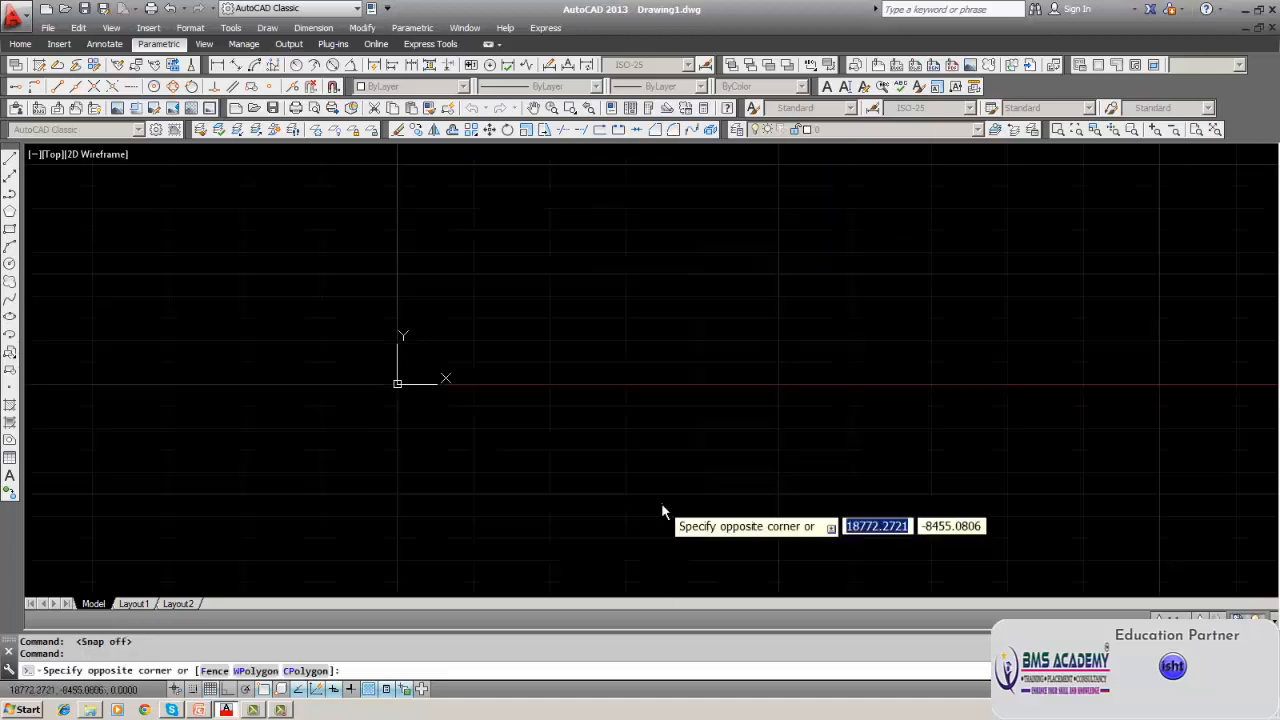
pyautogui.click(525, 420)
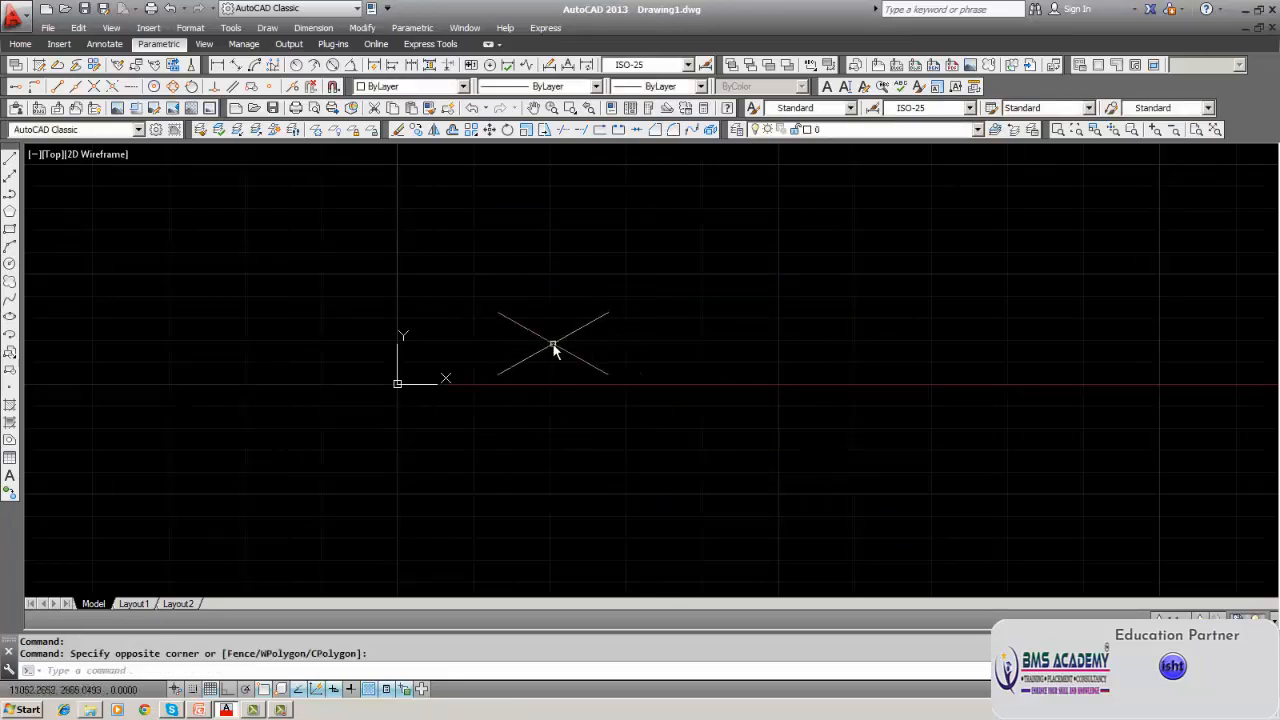
pyautogui.scroll(-4, 555, 363)
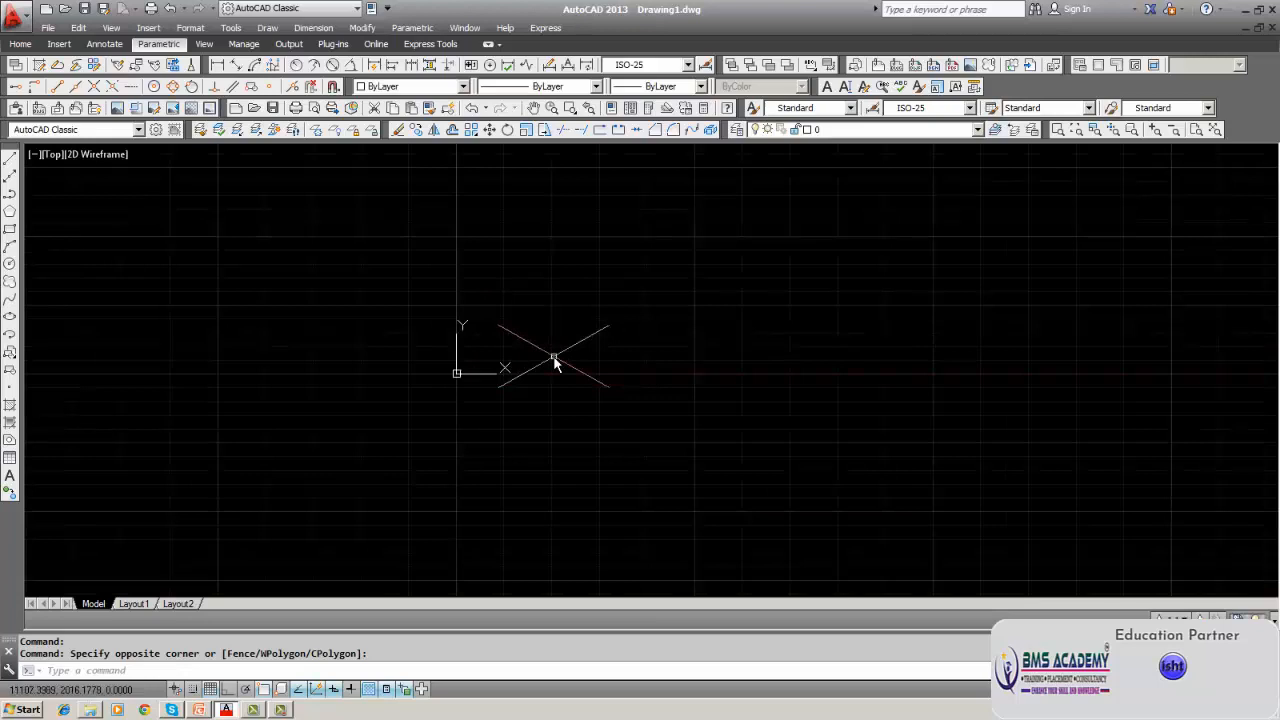
pyautogui.scroll(4, 555, 363)
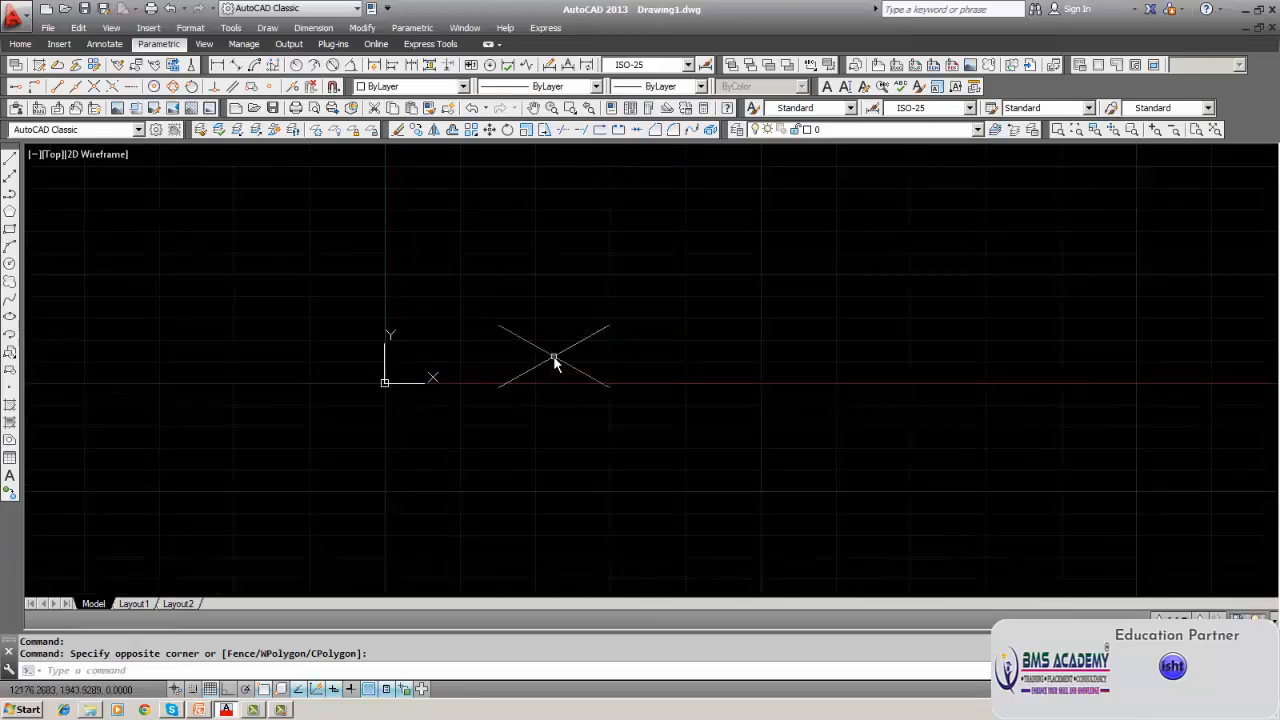
pyautogui.write('SNAP')
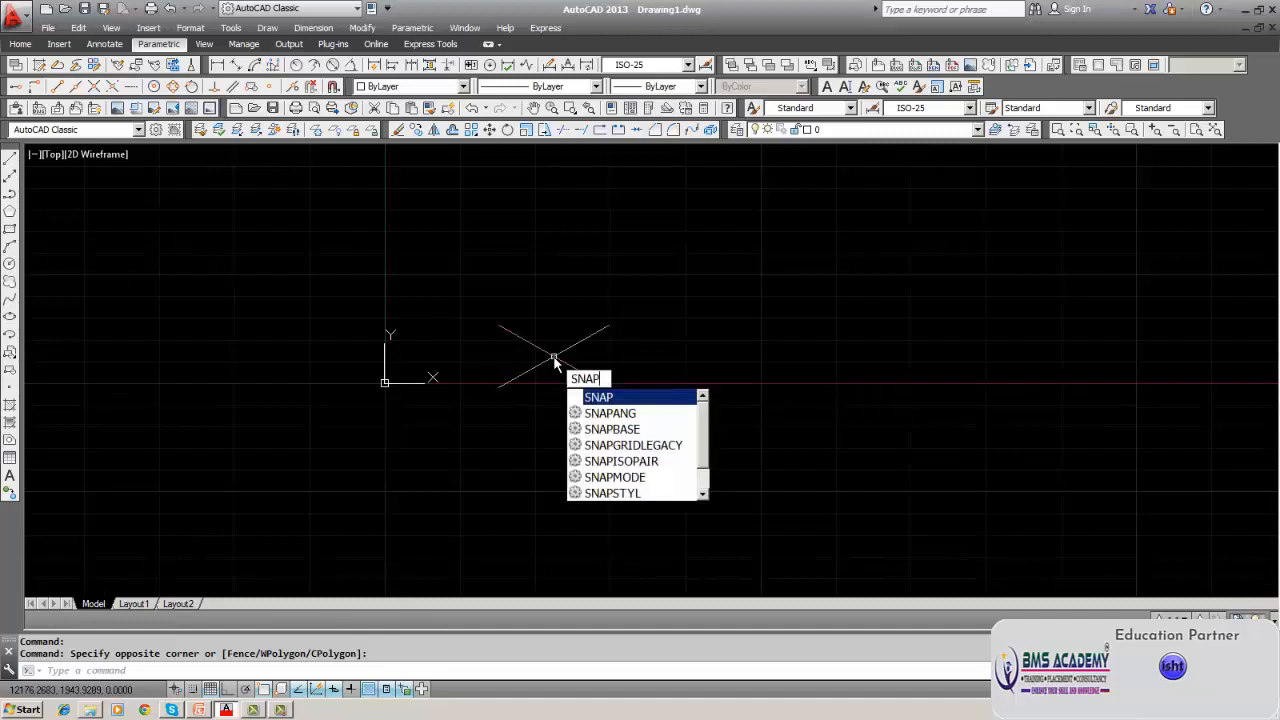
pyautogui.press('Return')
pyautogui.press('Escape')
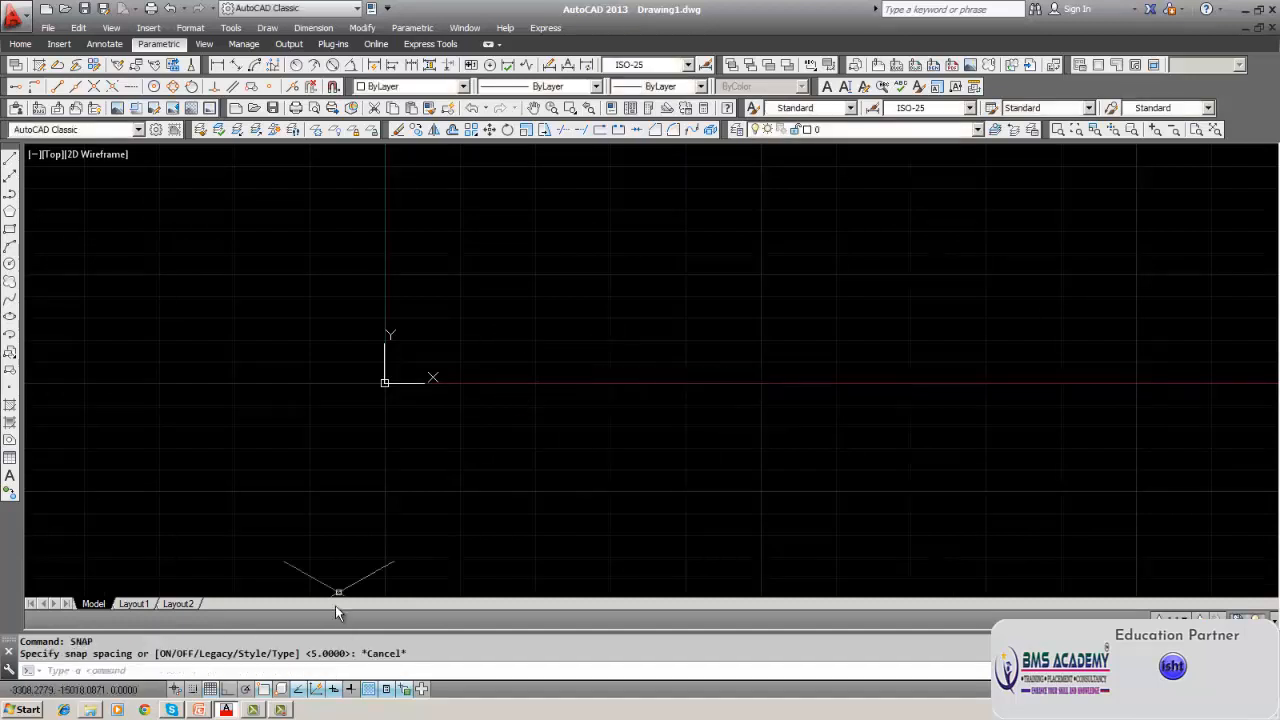
# Turn the grid off in the drafting settings, keeping the isometric snap type.
pyautogui.rightClick(192, 692)
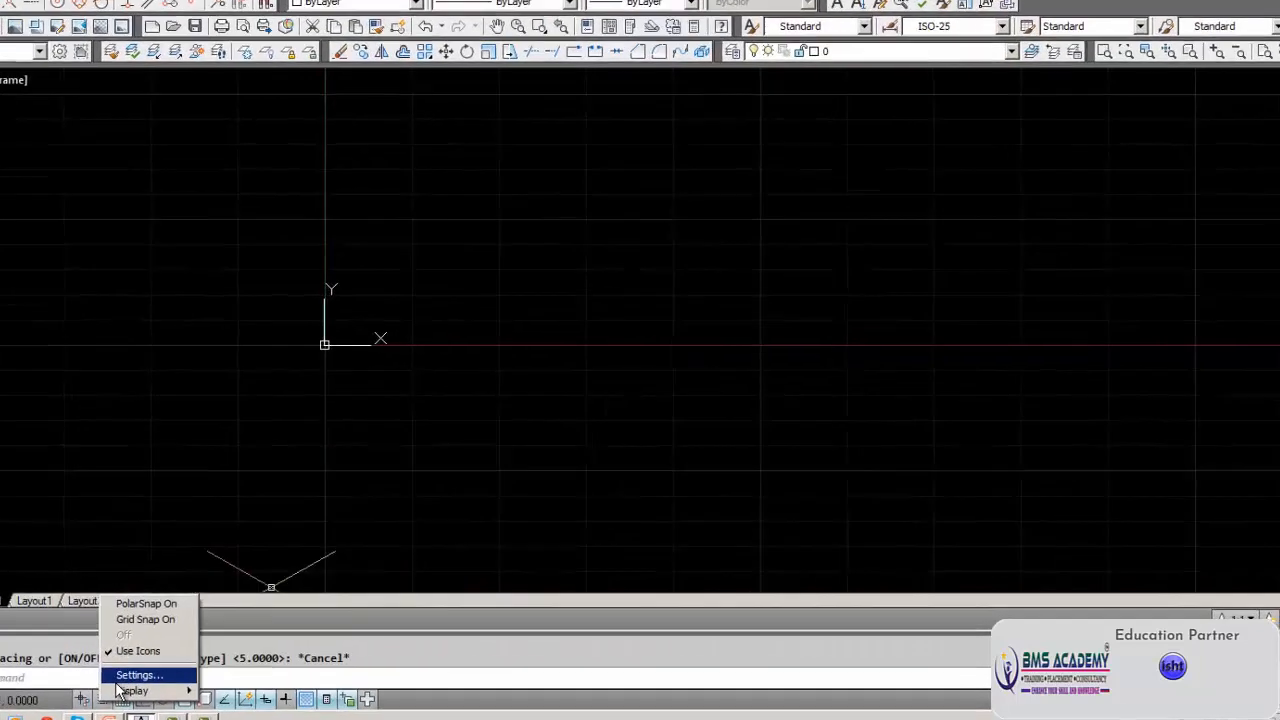
pyautogui.click(68, 683)
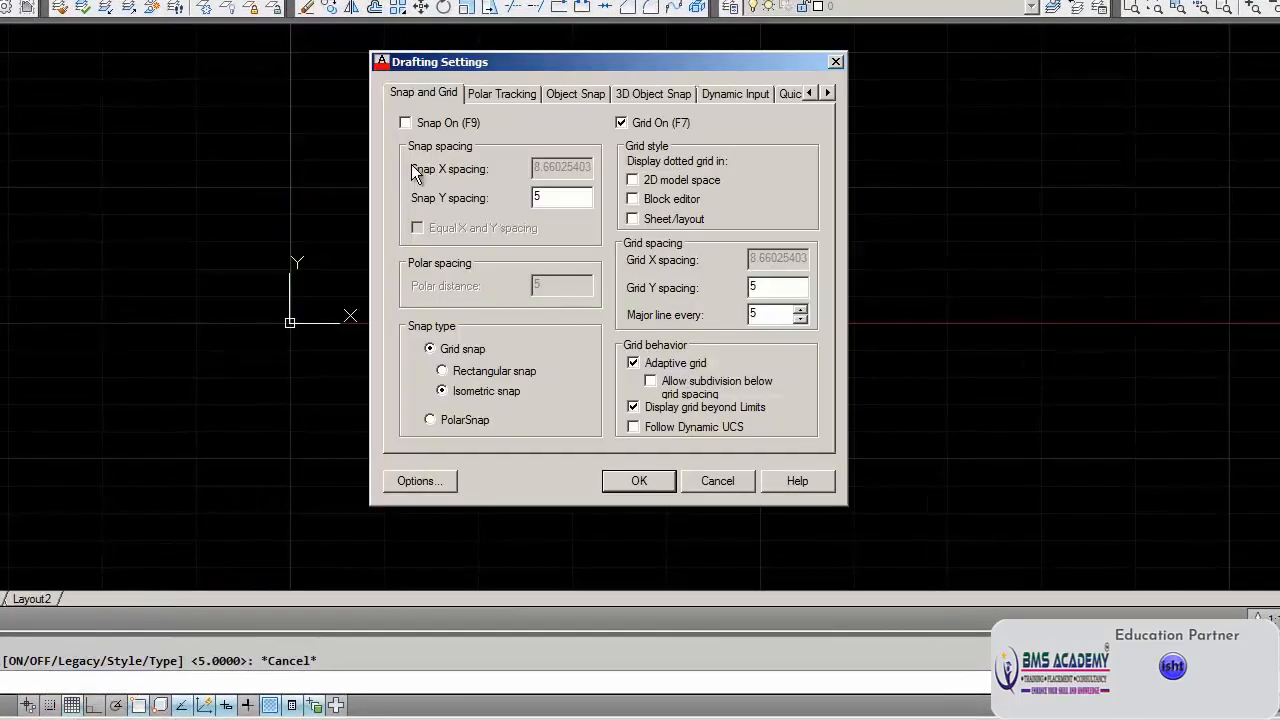
pyautogui.click(621, 123)
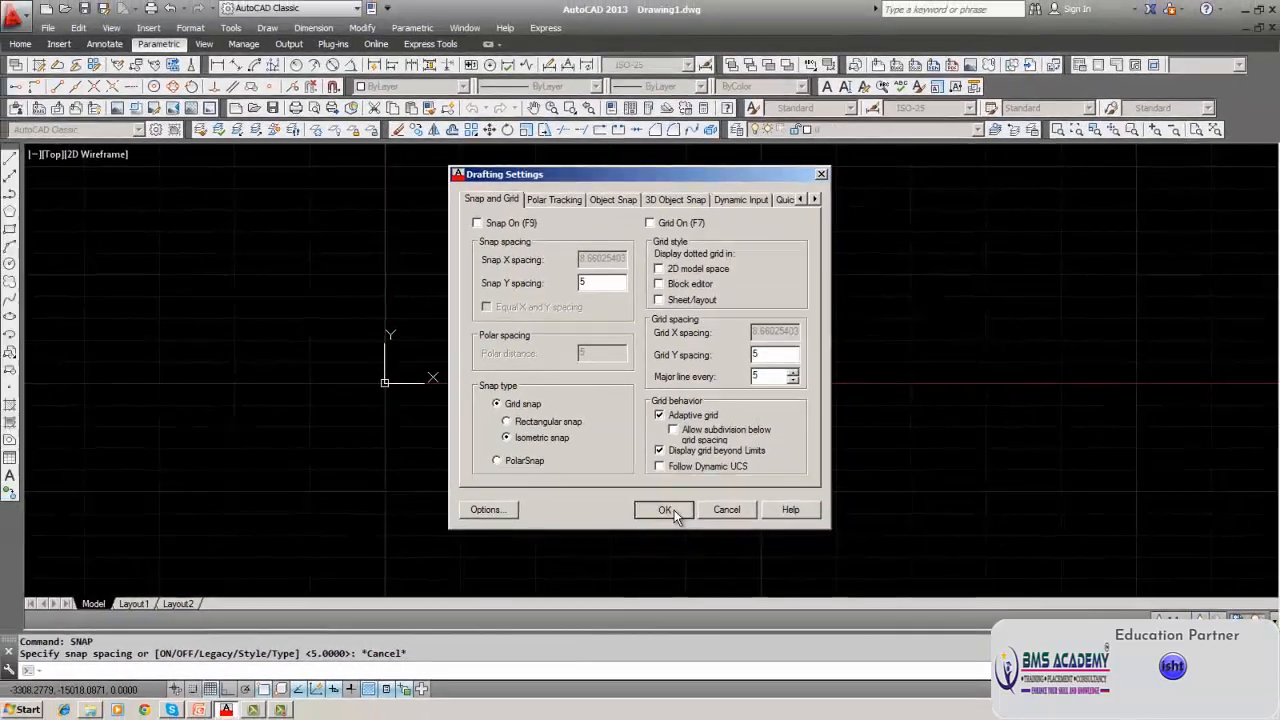
pyautogui.click(675, 515)
pyautogui.click(675, 515)
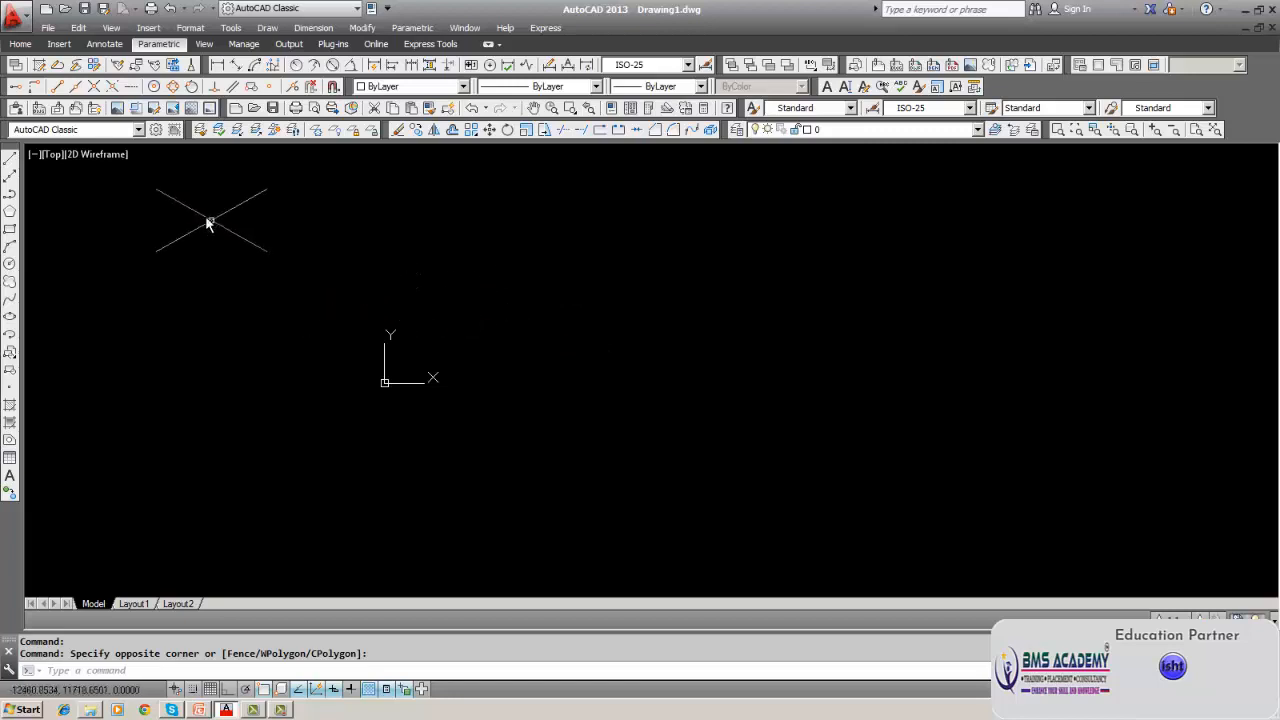
# Try to draw two connected 600-unit line segments running diagonally upward from a point near the origin.
pyautogui.click(12, 159)
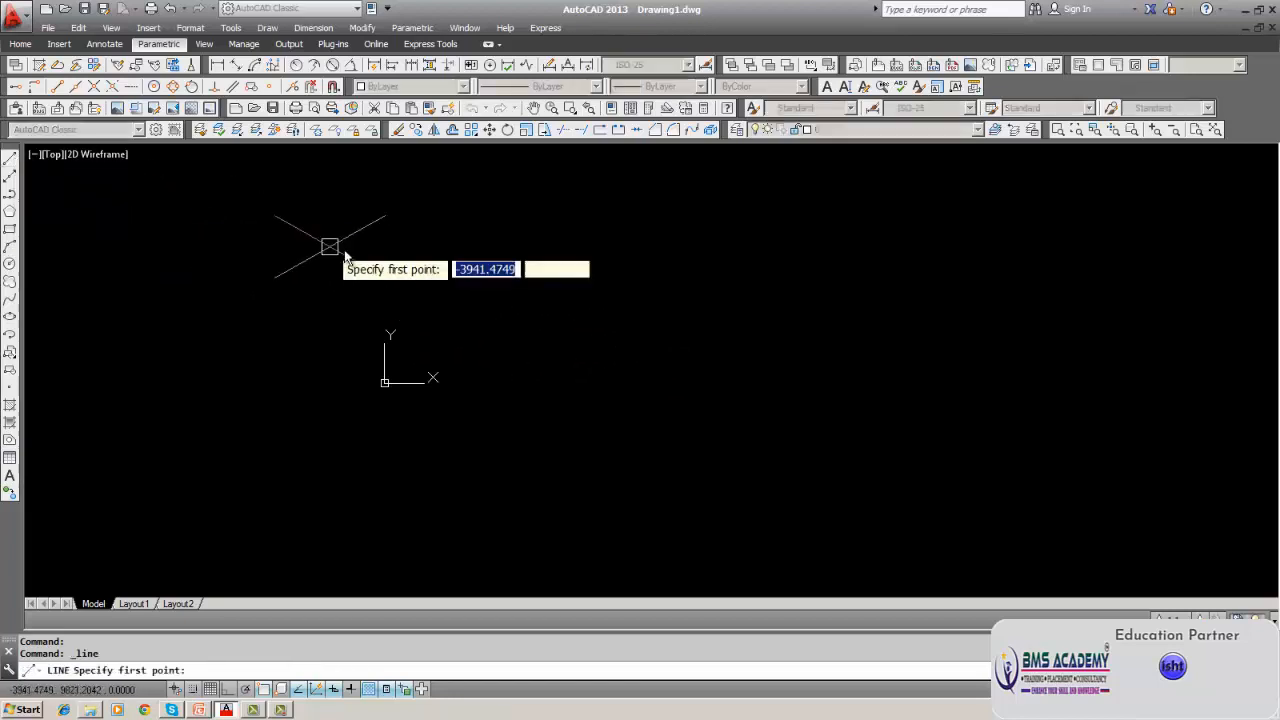
pyautogui.click(453, 346)
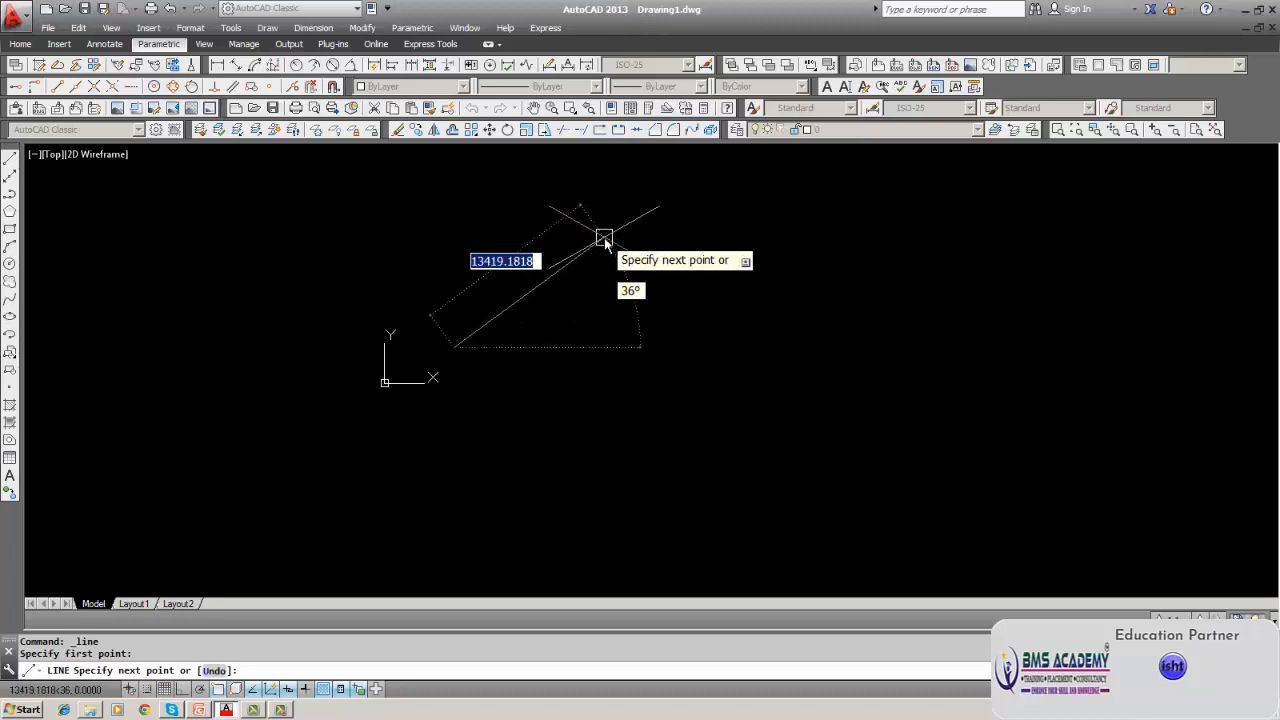
pyautogui.write('600')
pyautogui.press('Return')
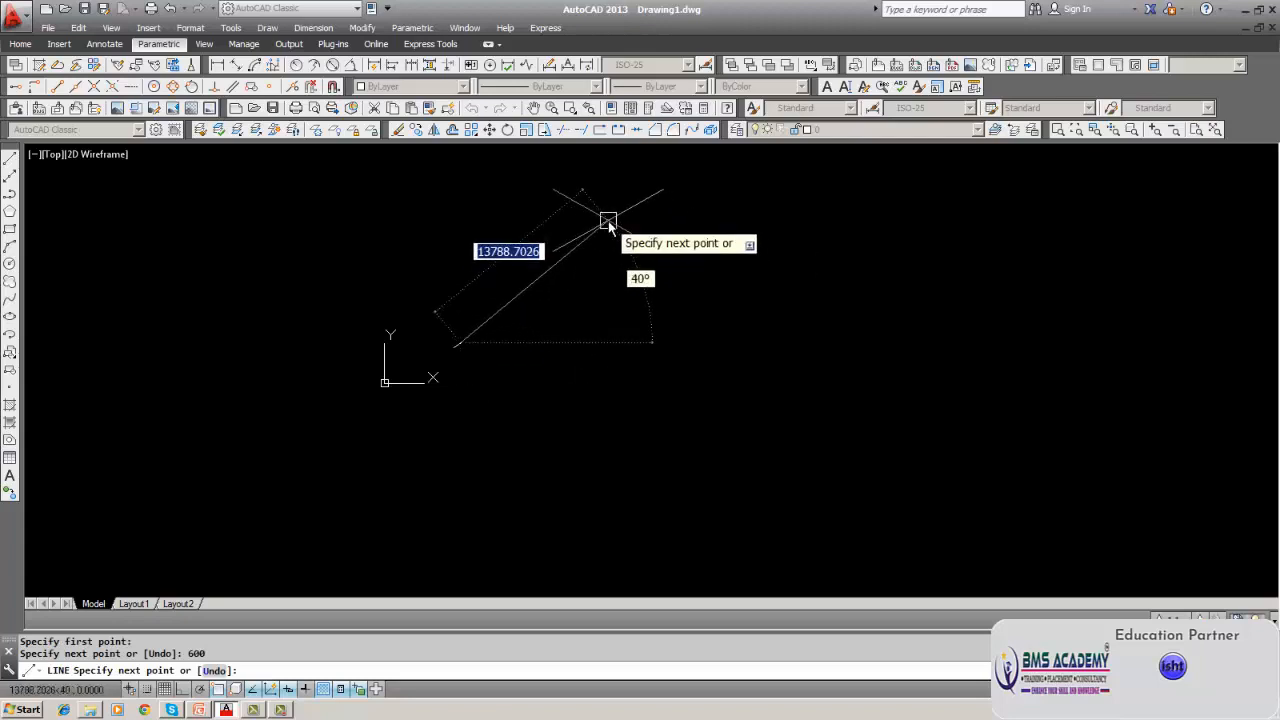
pyautogui.write('600')
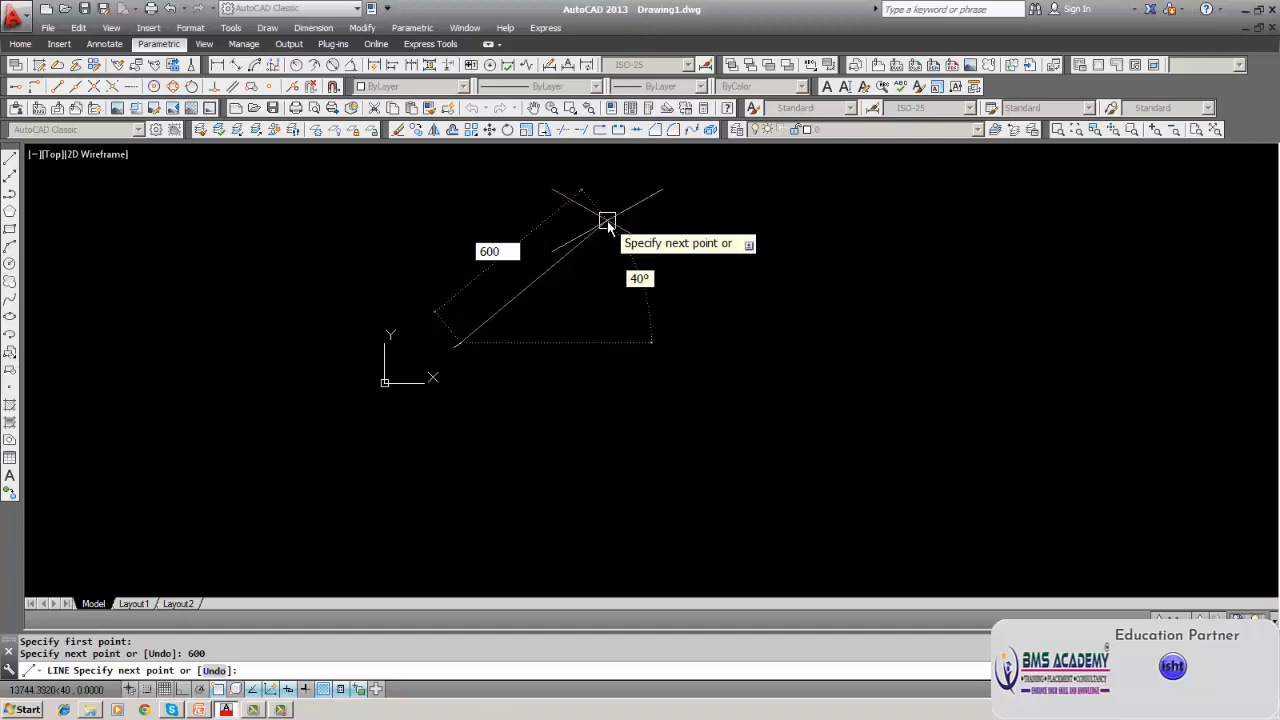
pyautogui.press('Return')
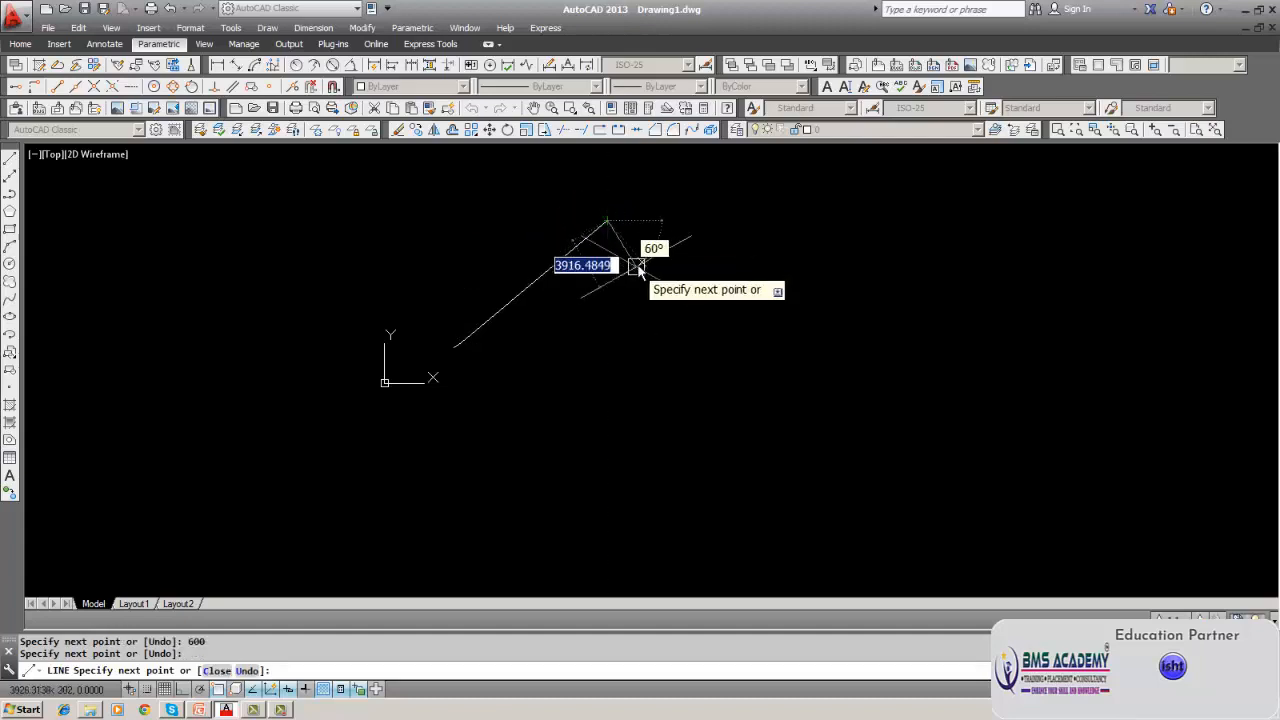
pyautogui.press('Escape')
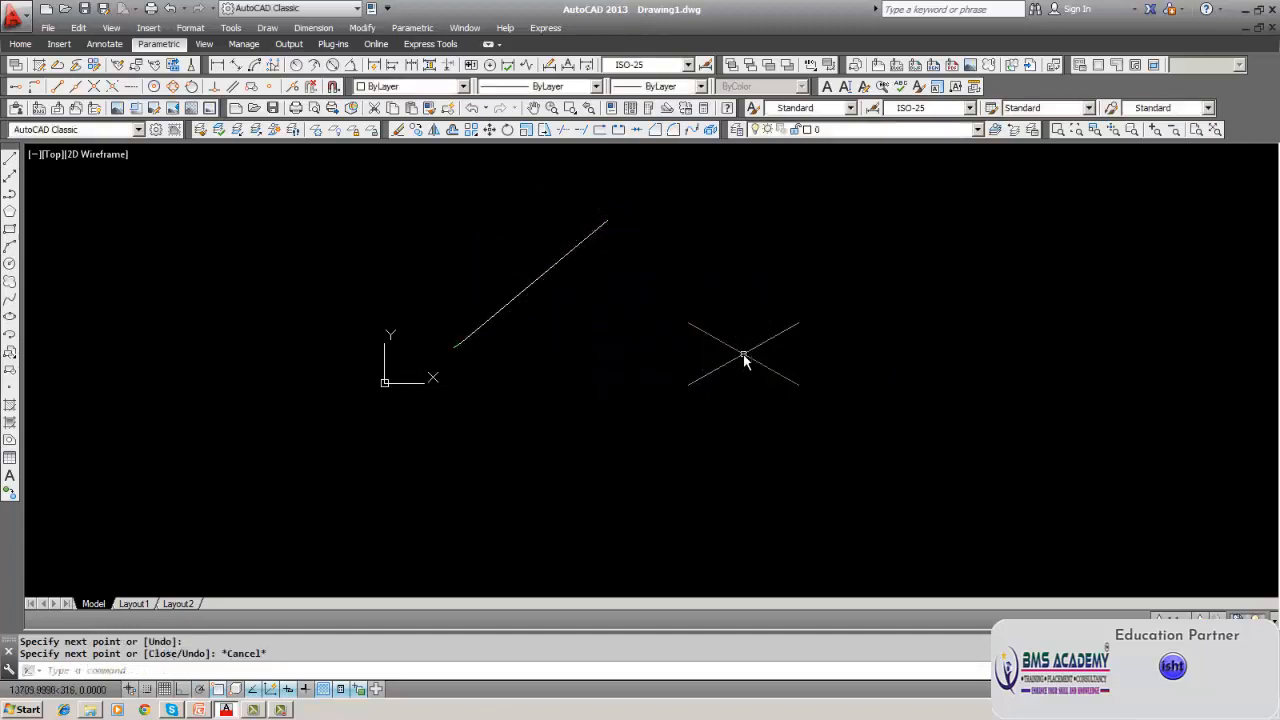
# Erase both trial line segments, including the short one at the start point.
pyautogui.click(397, 129)
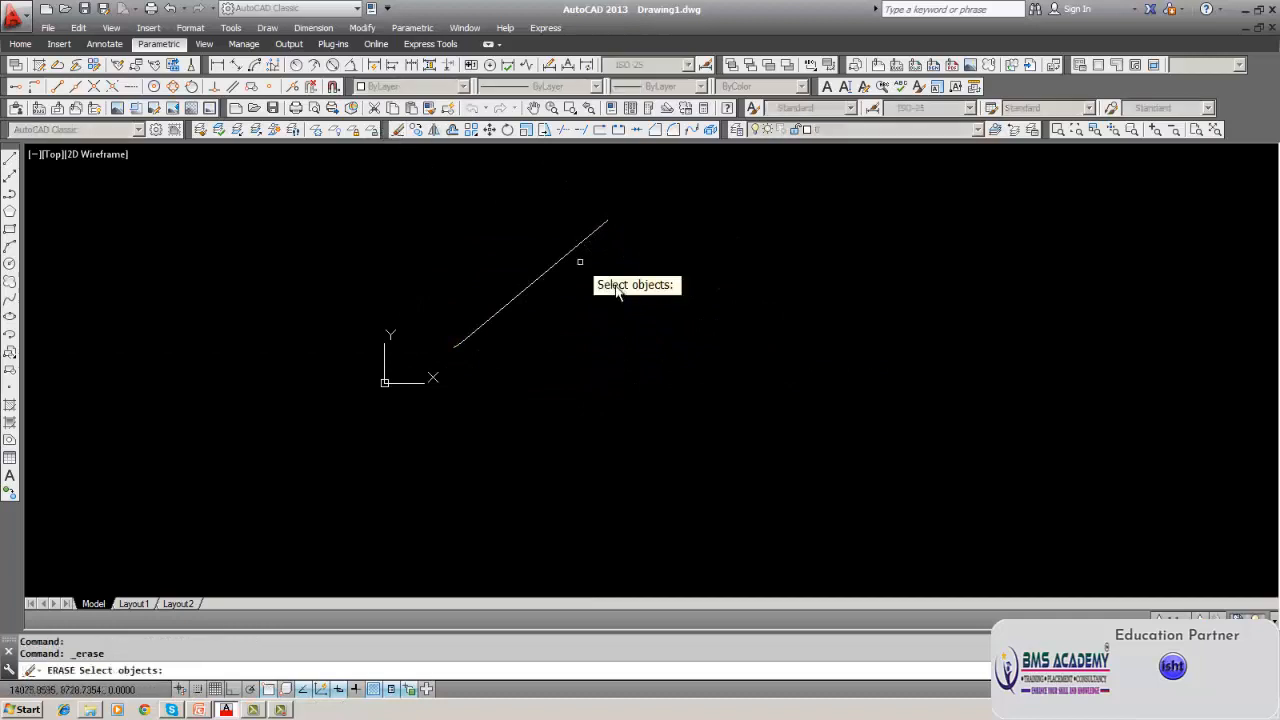
pyautogui.click(550, 267)
pyautogui.press('Return')
pyautogui.press('Return')
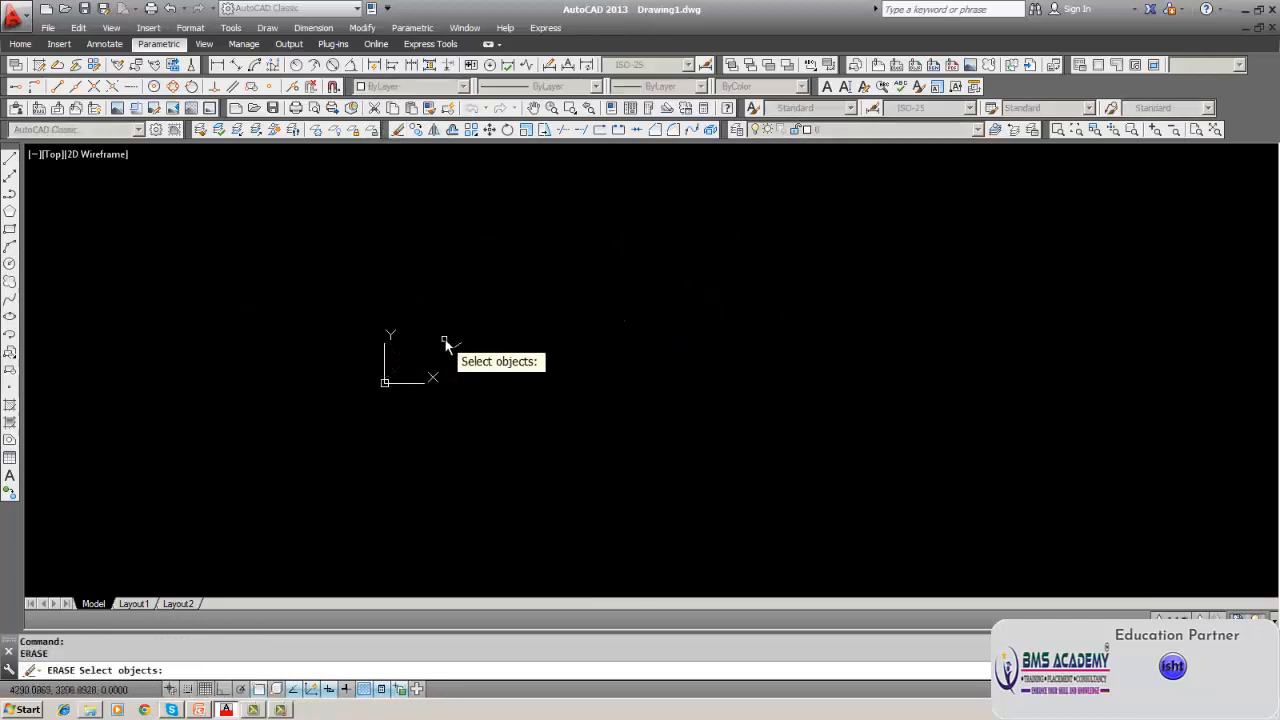
pyautogui.doubleClick(448, 352)
pyautogui.press('Return')
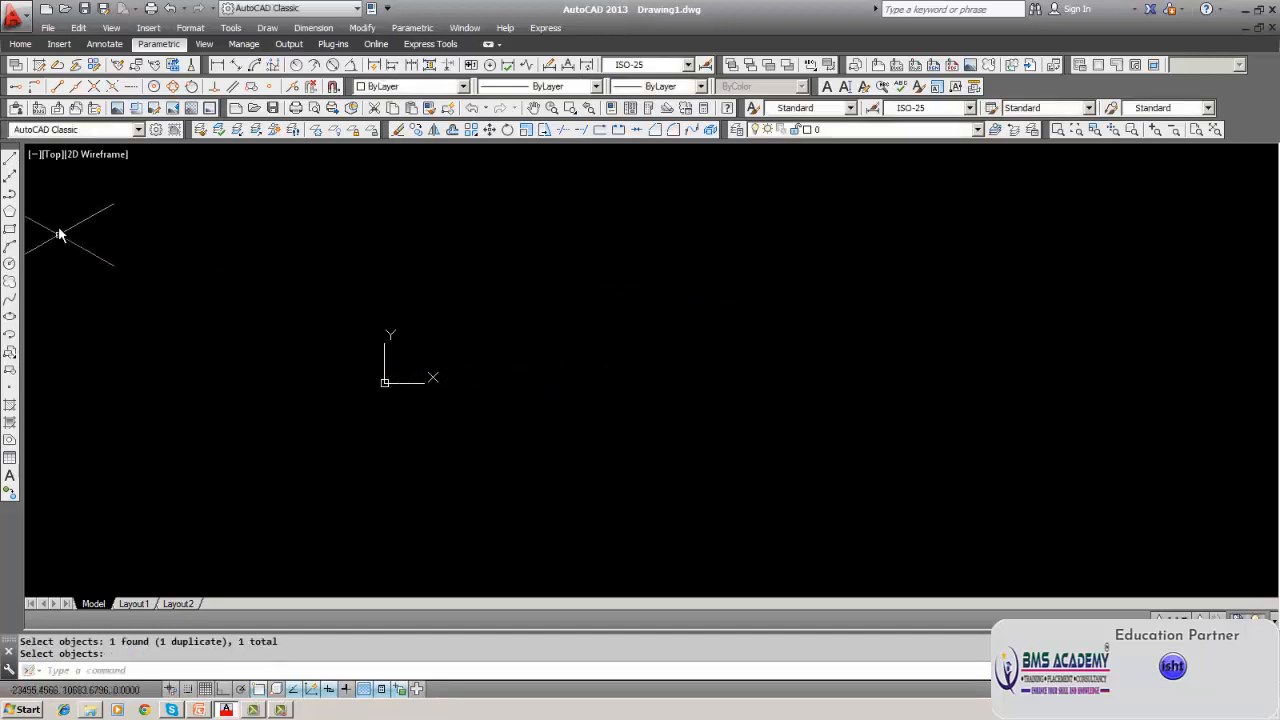
# Draw a 1000-unit line segment running diagonally up and to the right from a point near the origin.
pyautogui.click(9, 158)
pyautogui.click(432, 348)
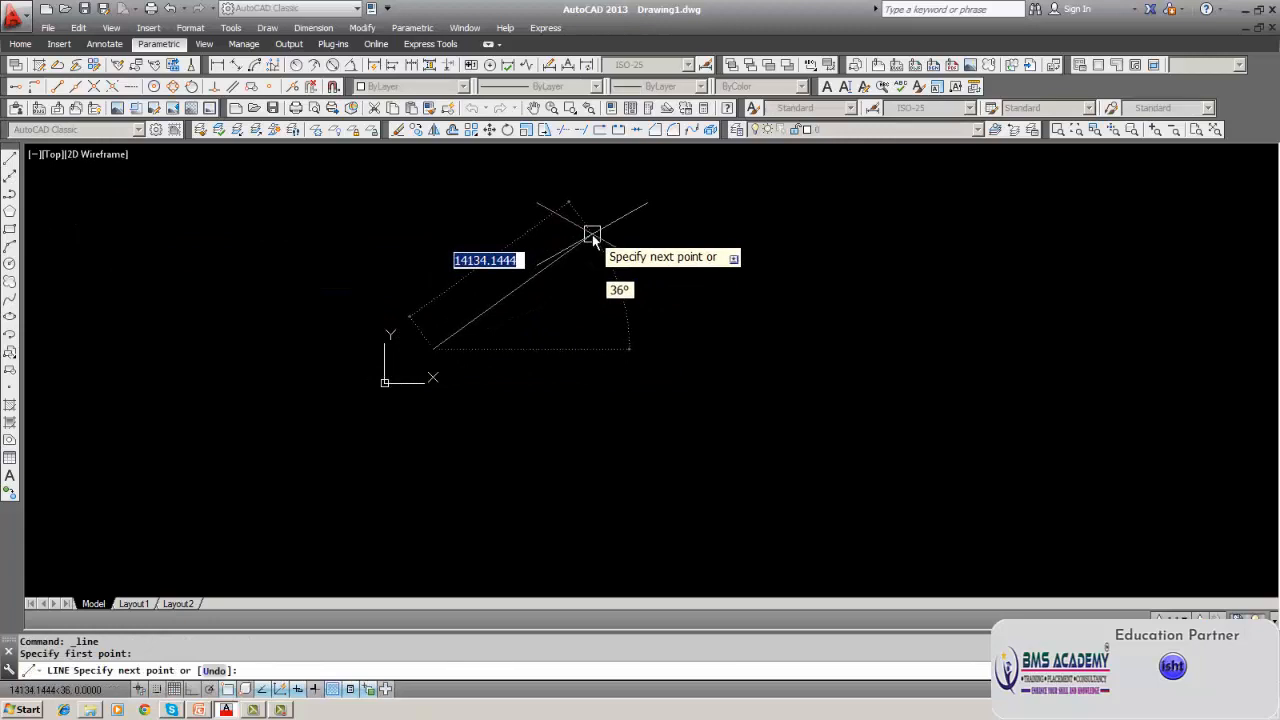
pyautogui.press('BackSpace')
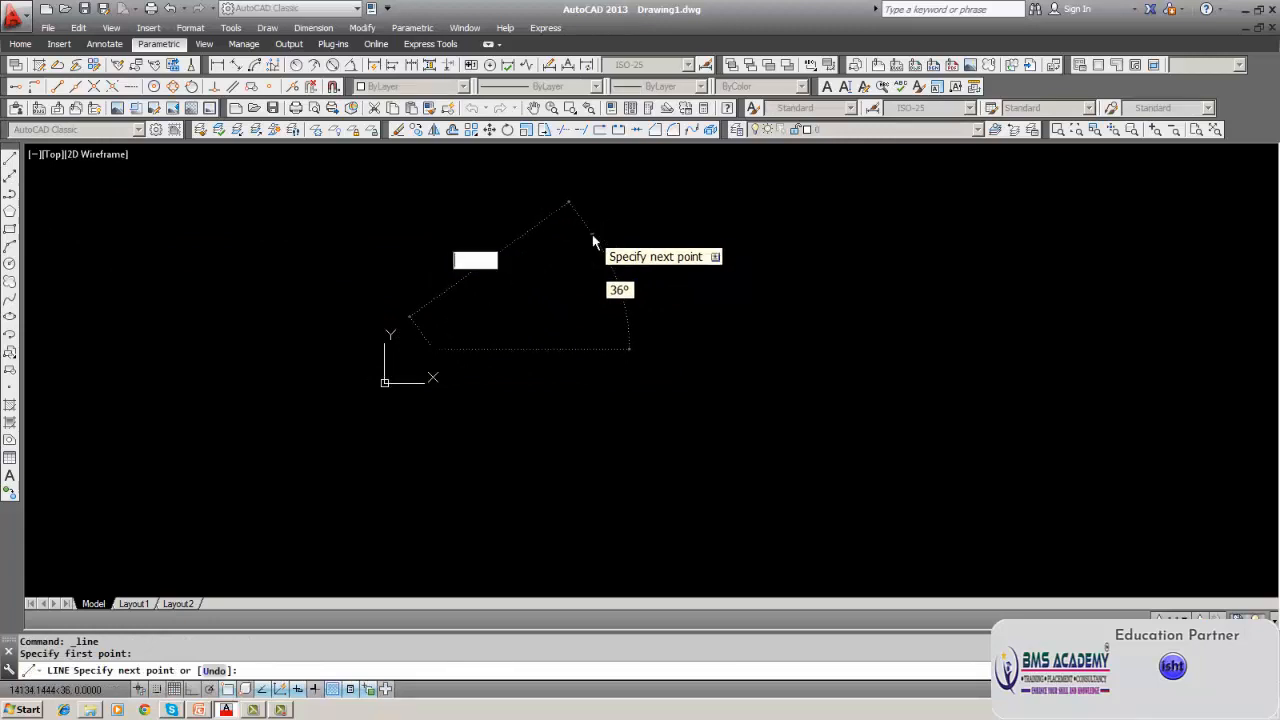
pyautogui.write('1000')
pyautogui.press('Return')
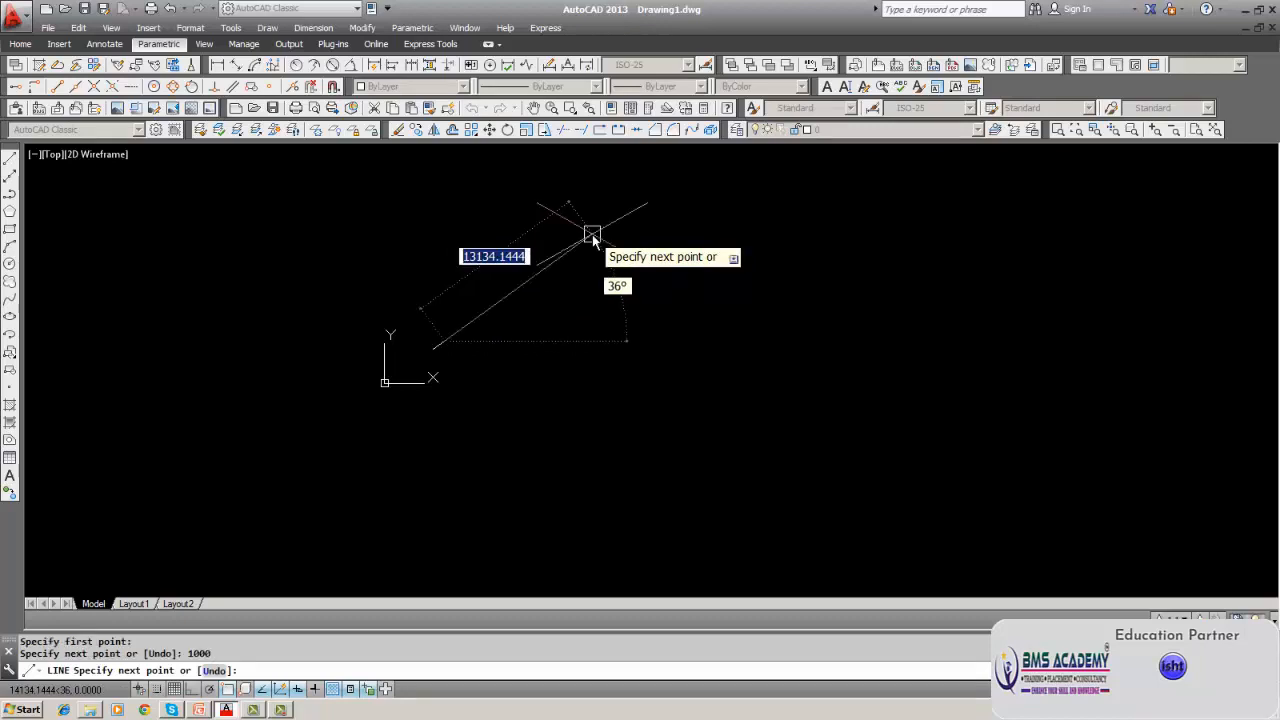
# Try to continue the line with a long freehand segment upward and a 1000-unit segment diagonally downward.
pyautogui.click(592, 234)
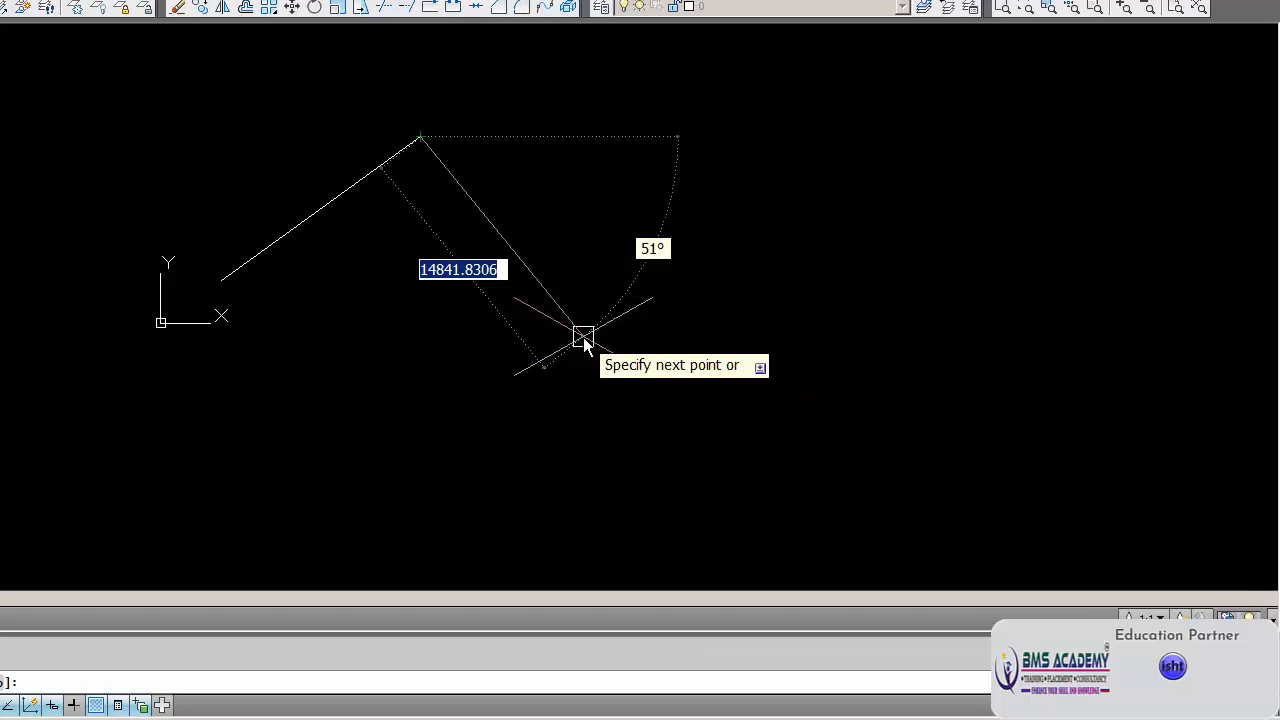
pyautogui.write('1000')
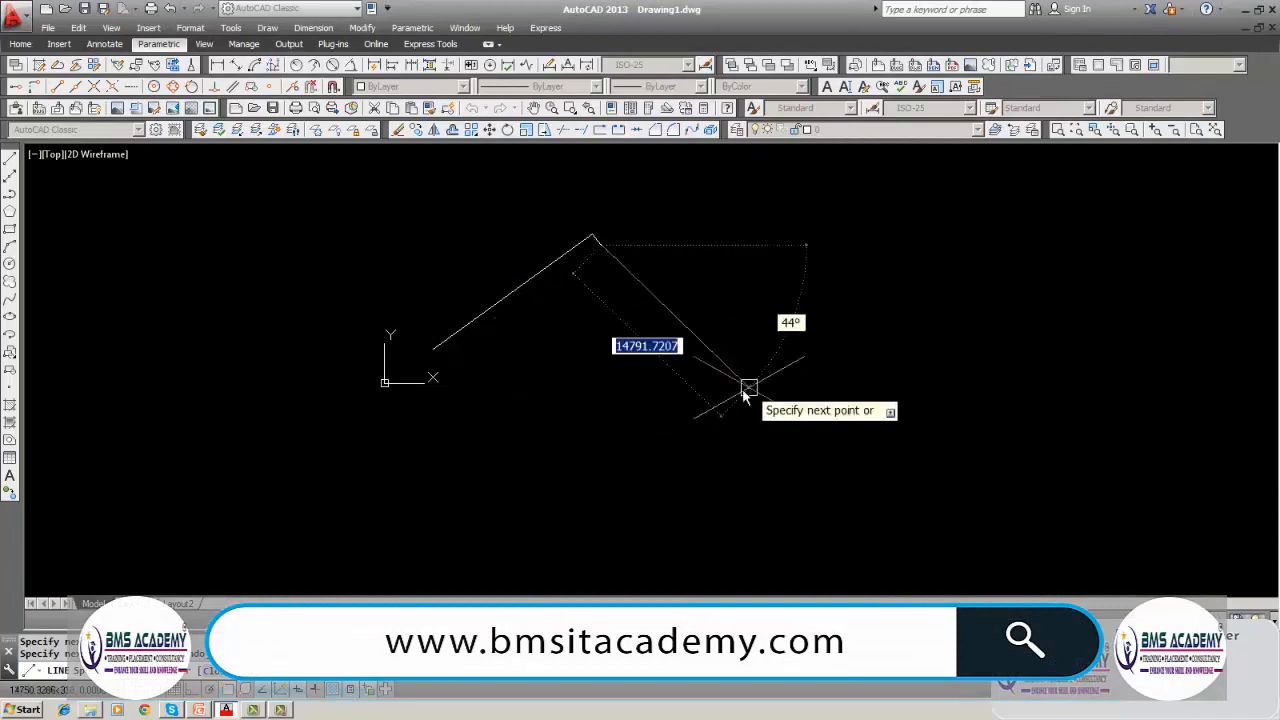
pyautogui.press('Escape')
pyautogui.press('Escape')
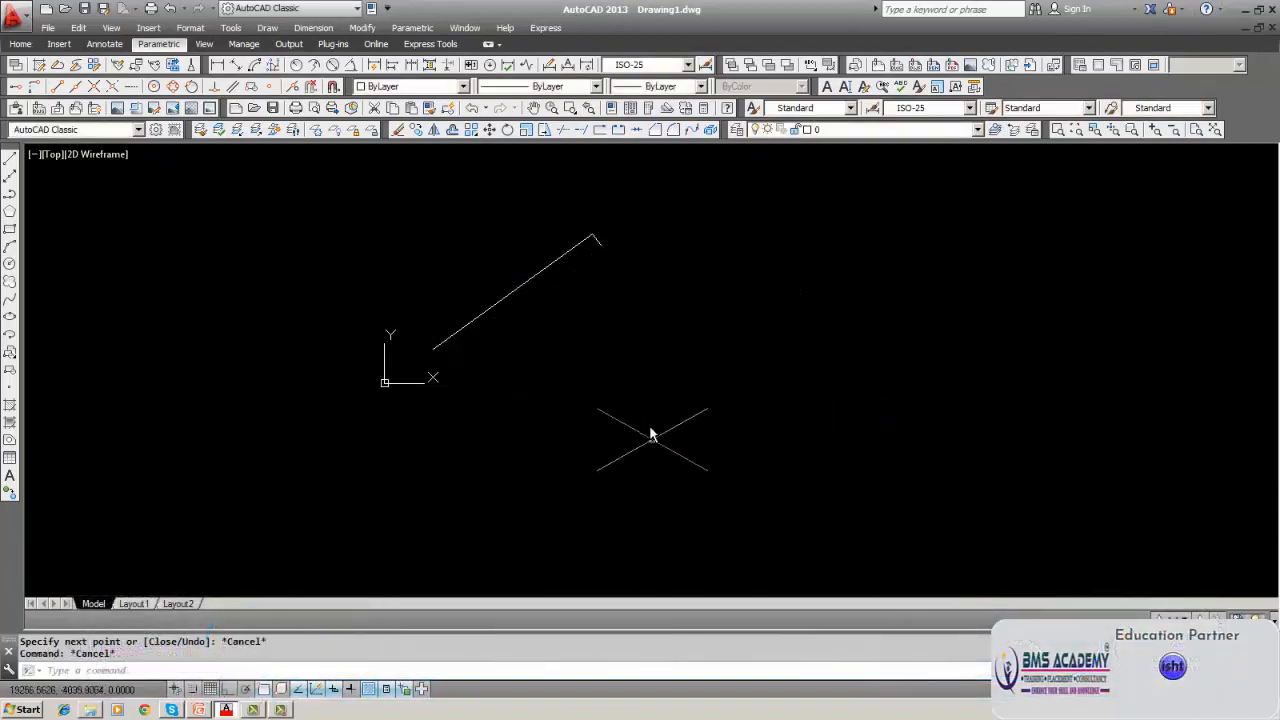
# Erase the short downward segment and the long freehand segment.
pyautogui.click(398, 131)
pyautogui.click(595, 242)
pyautogui.press('Return')
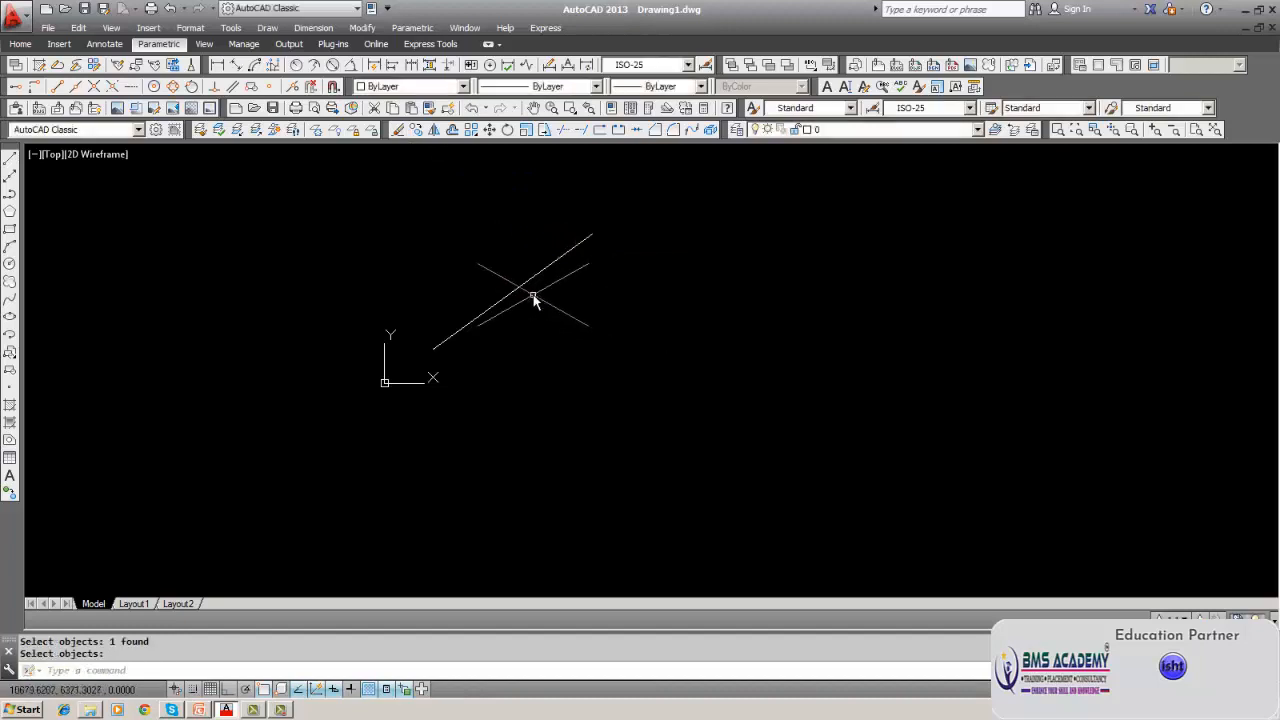
pyautogui.press('Return')
pyautogui.click(533, 302)
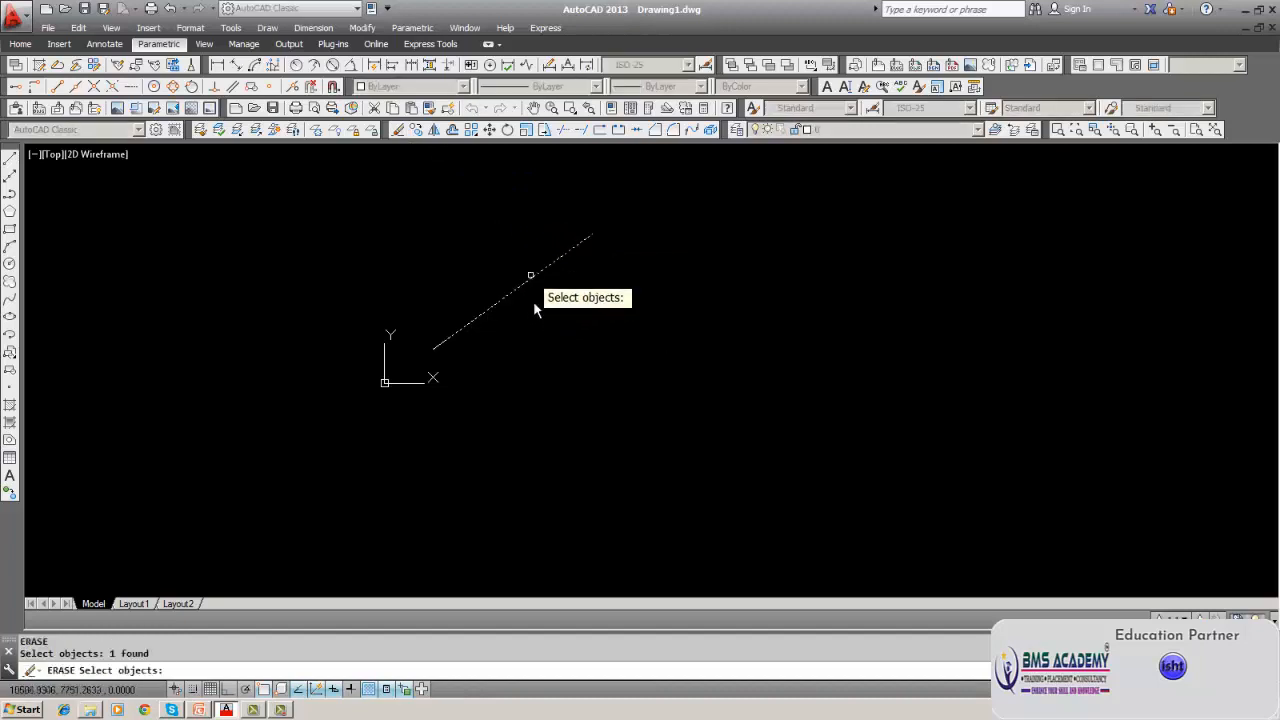
pyautogui.press('Return')
pyautogui.press('Return')
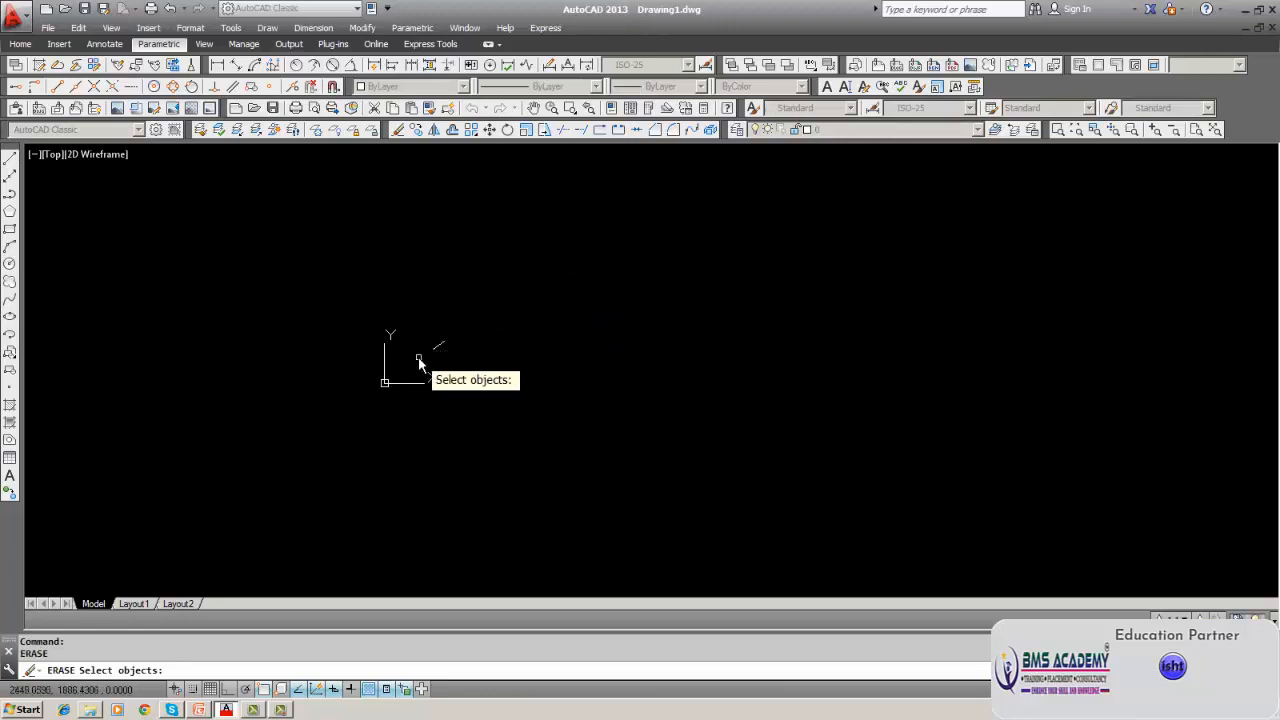
# List the length and angle of the 1000-unit line near the origin, then dismiss the report.
pyautogui.scroll(5, 420, 360)
pyautogui.scroll(3, 420, 360)
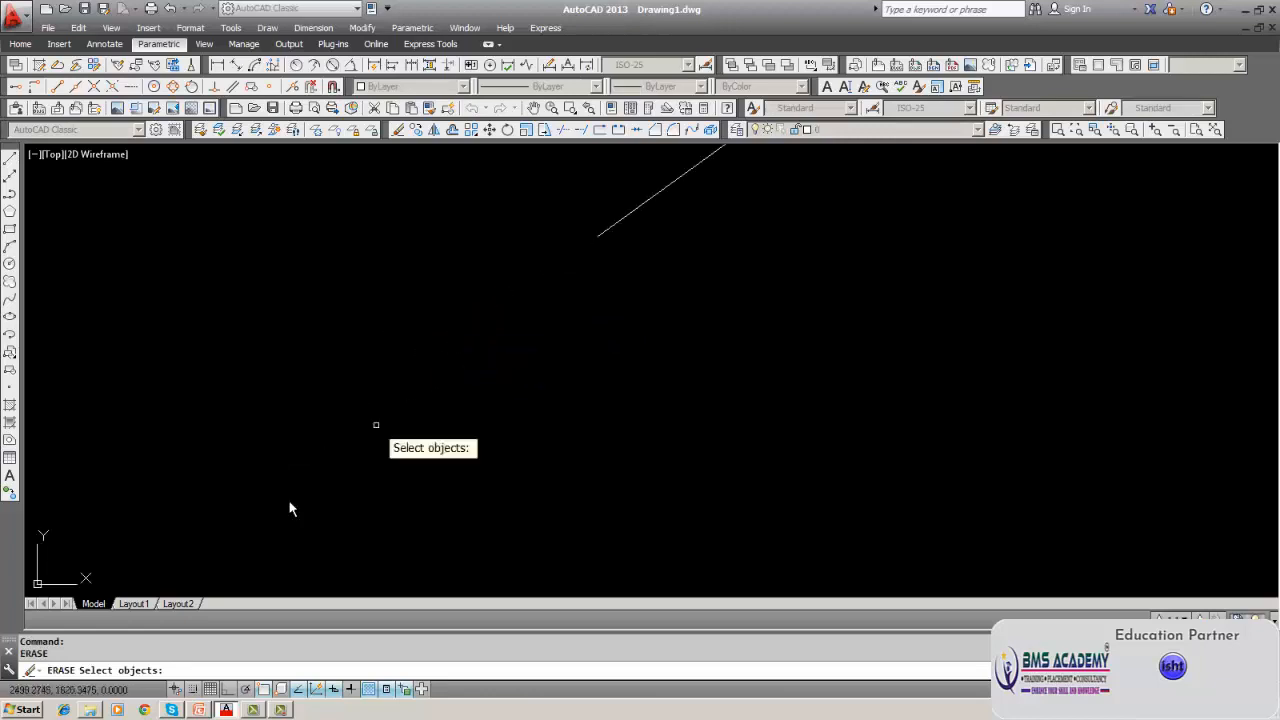
pyautogui.moveTo(440, 378); pyautogui.dragTo(313, 543, button='middle')
pyautogui.click(517, 366)
pyautogui.press('Escape')
pyautogui.write('list')
pyautogui.press('Return')
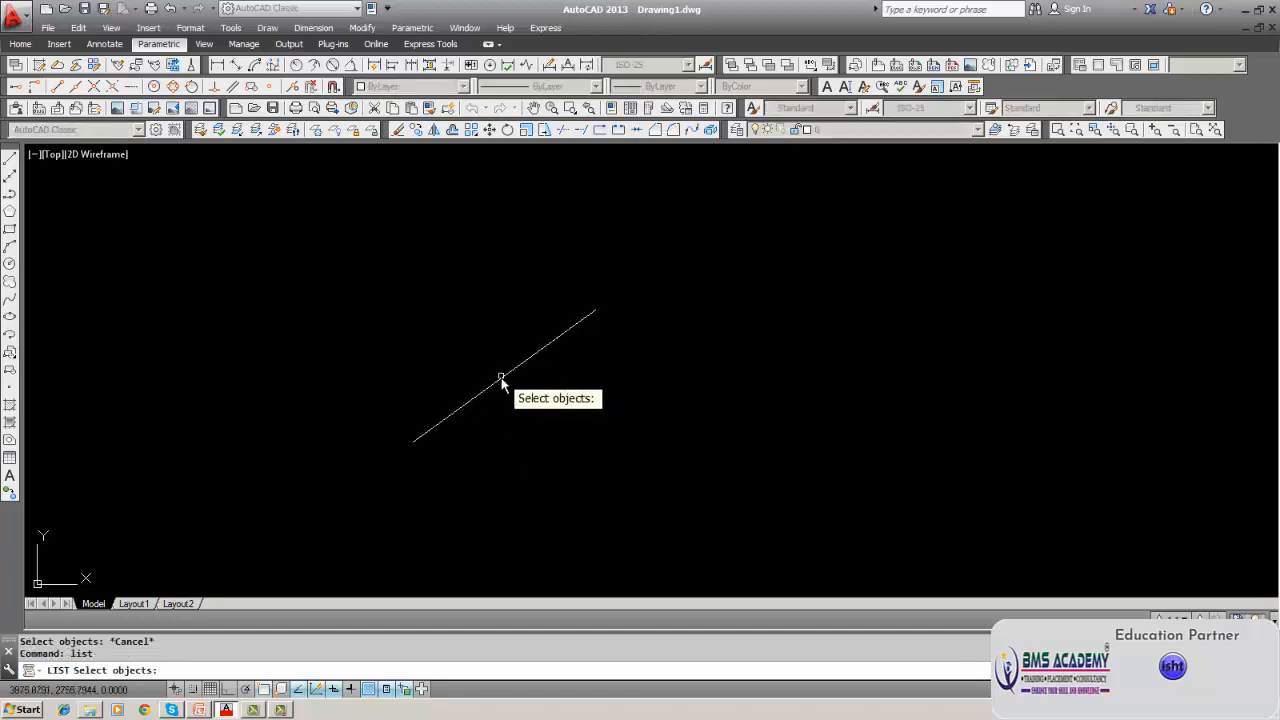
pyautogui.click(501, 381)
pyautogui.press('Return')
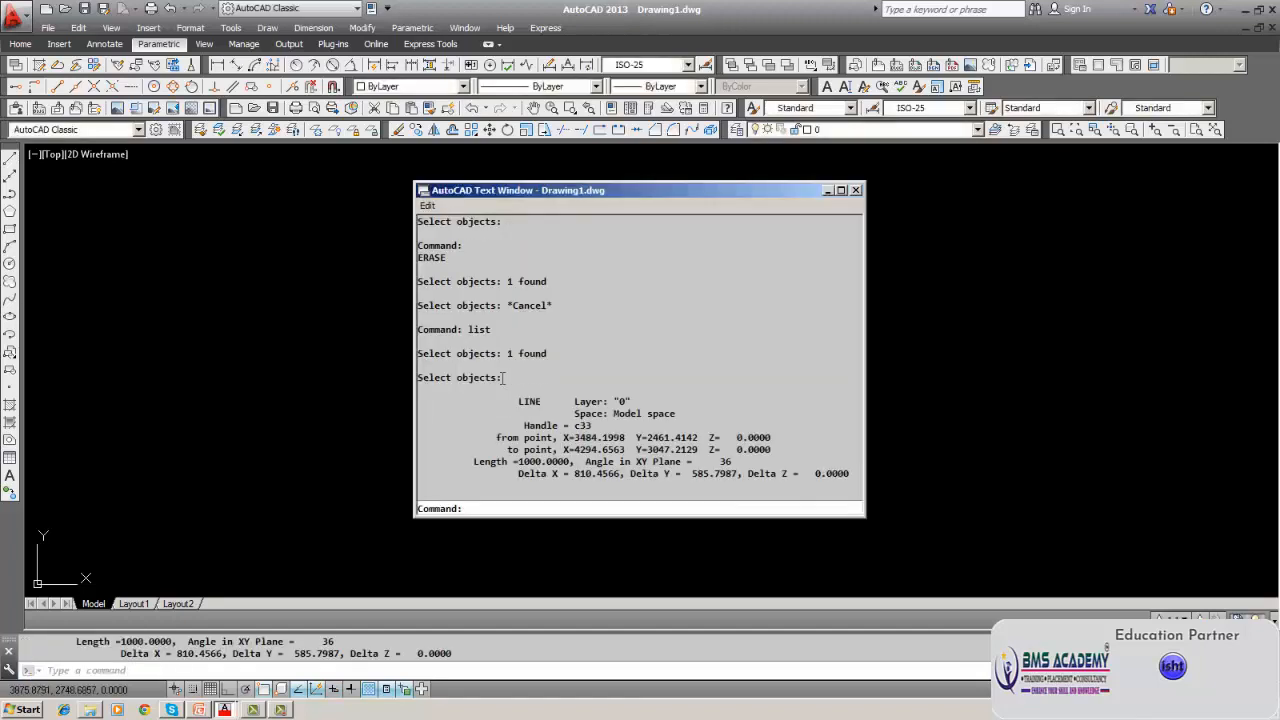
pyautogui.click(856, 191)
pyautogui.press('Escape')
pyautogui.press('Escape')
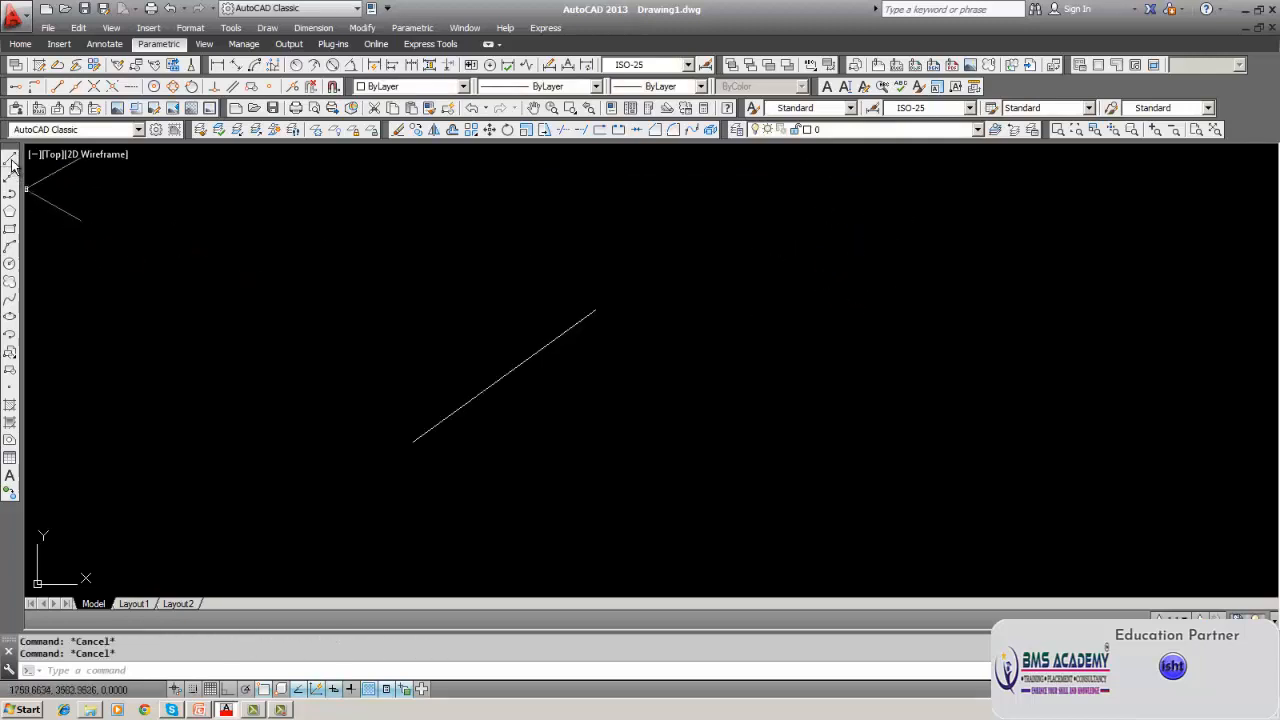
# Draw a 1000-unit line from the upper end of the existing line, running diagonally down and to the right.
pyautogui.click(10, 162)
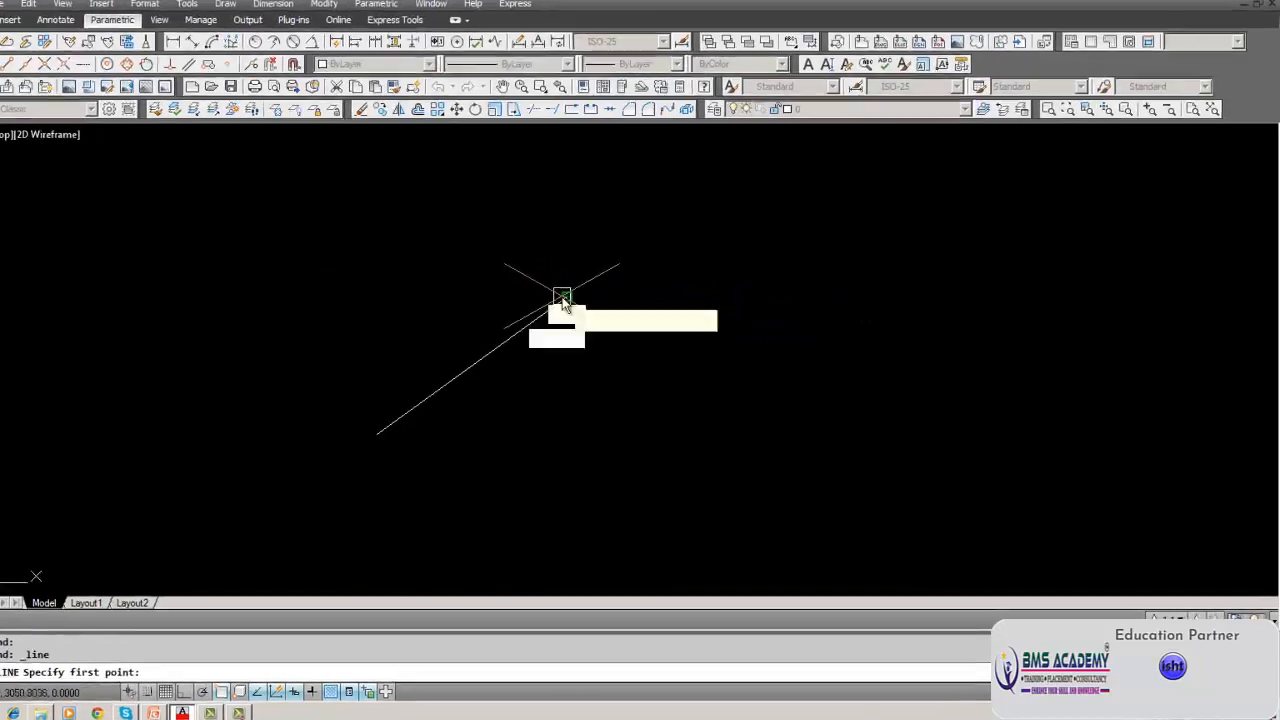
pyautogui.click(562, 298)
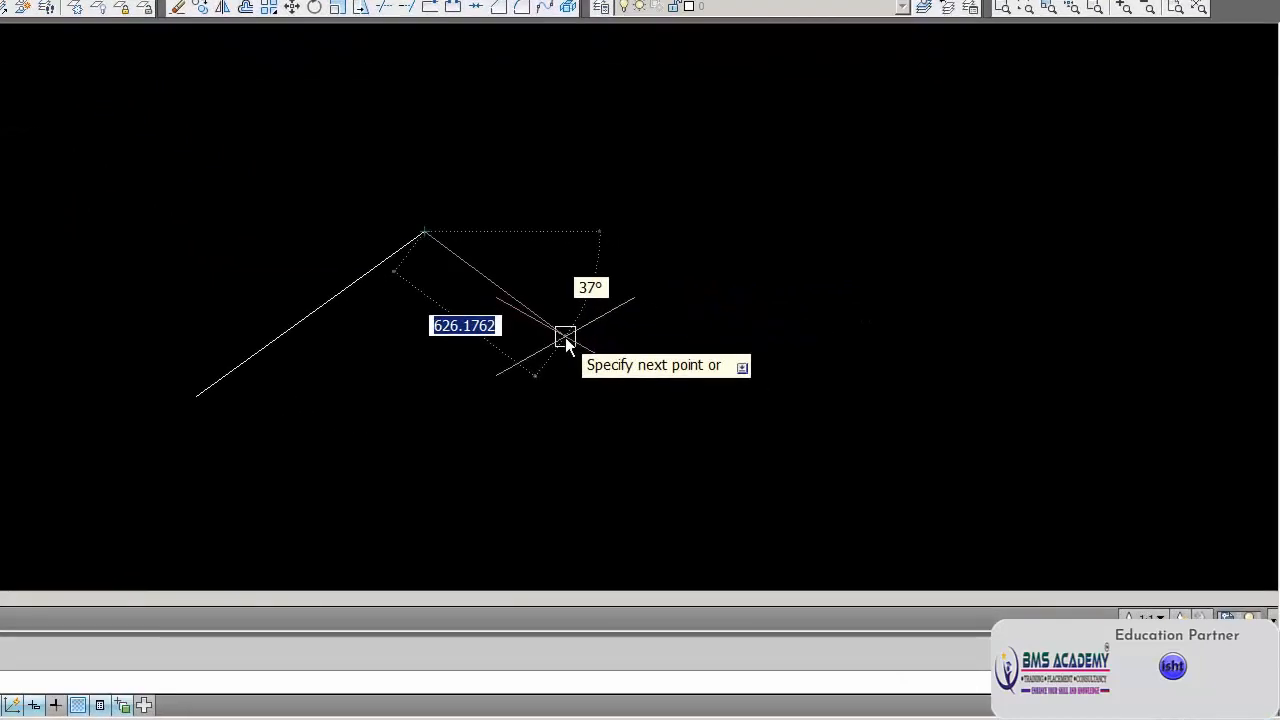
pyautogui.press('BackSpace')
pyautogui.write('1000')
pyautogui.press('Return')
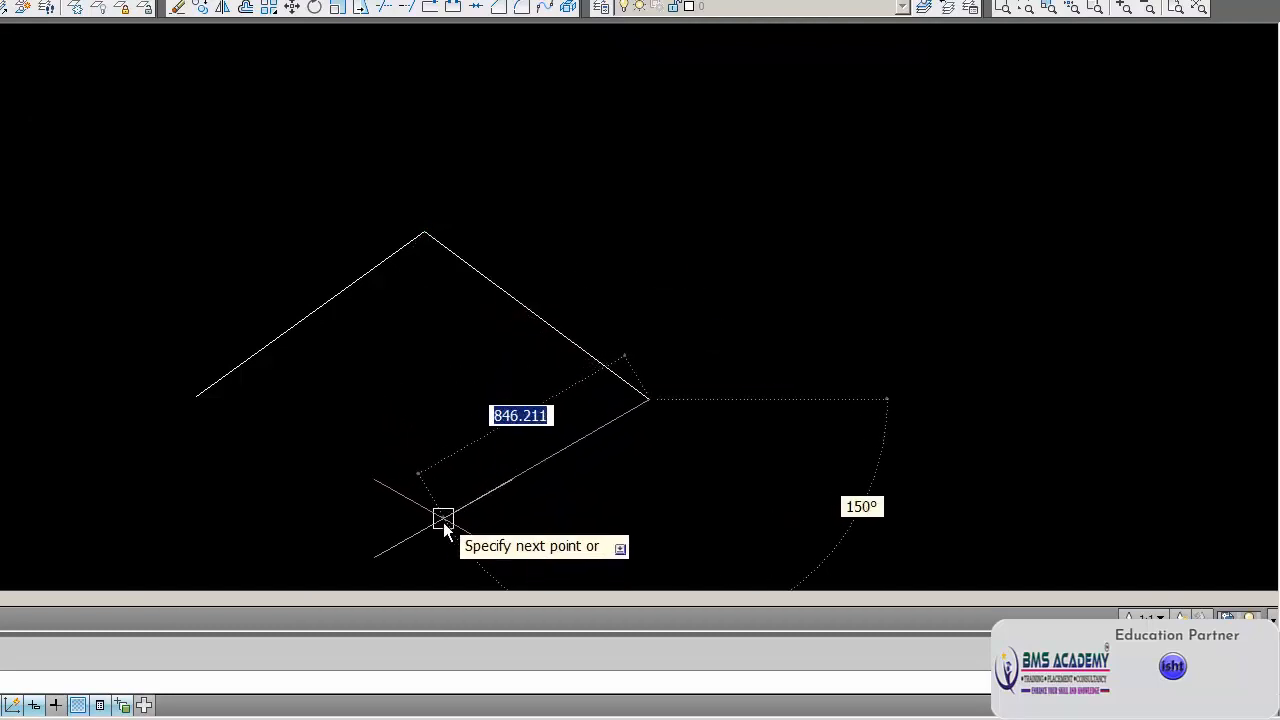
# Add a 1000-unit segment diagonally down and to the left, and close the four-sided figure at the first line's start point.
pyautogui.moveTo(443, 531); pyautogui.dragTo(444, 293, button='middle')
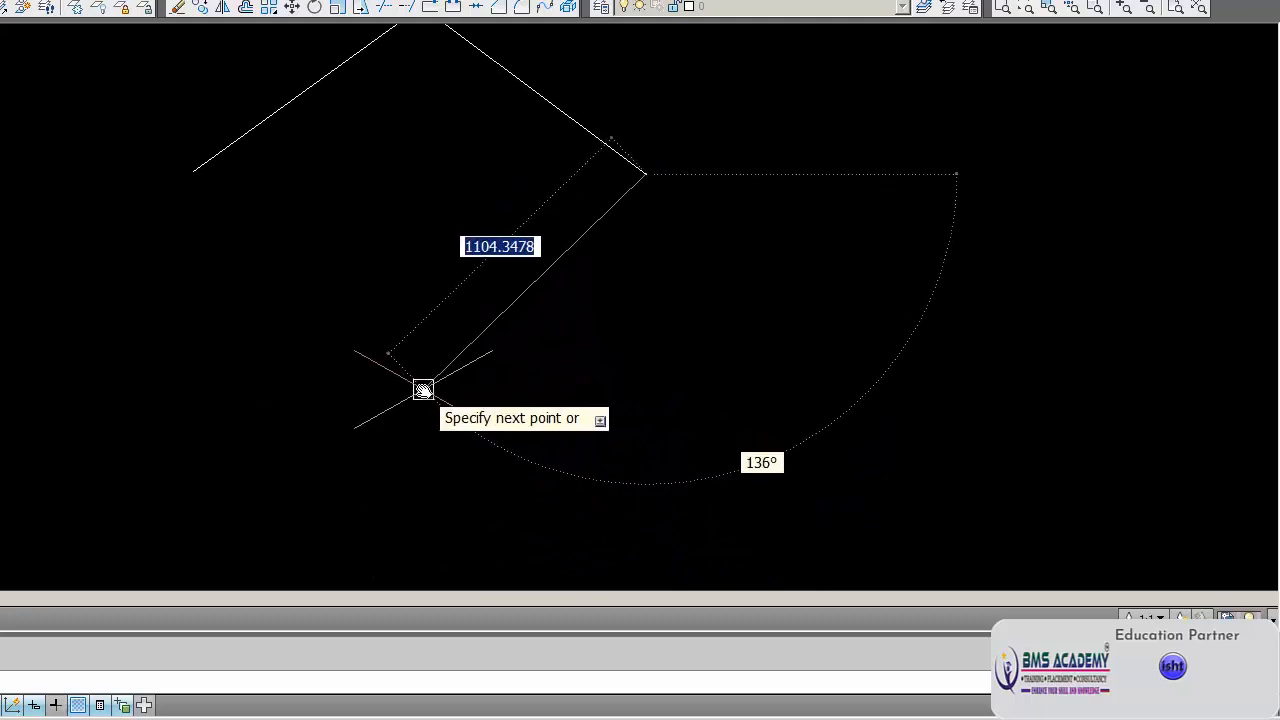
pyautogui.press('BackSpace')
pyautogui.write('1000')
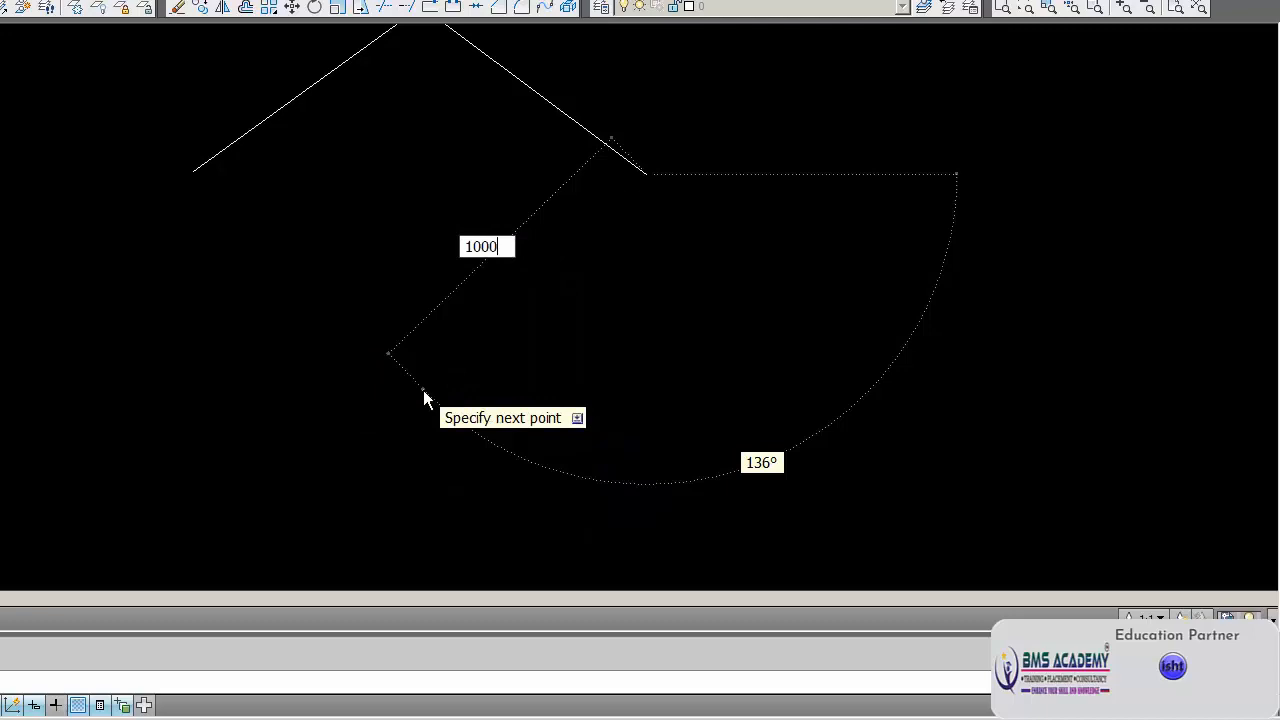
pyautogui.press('Return')
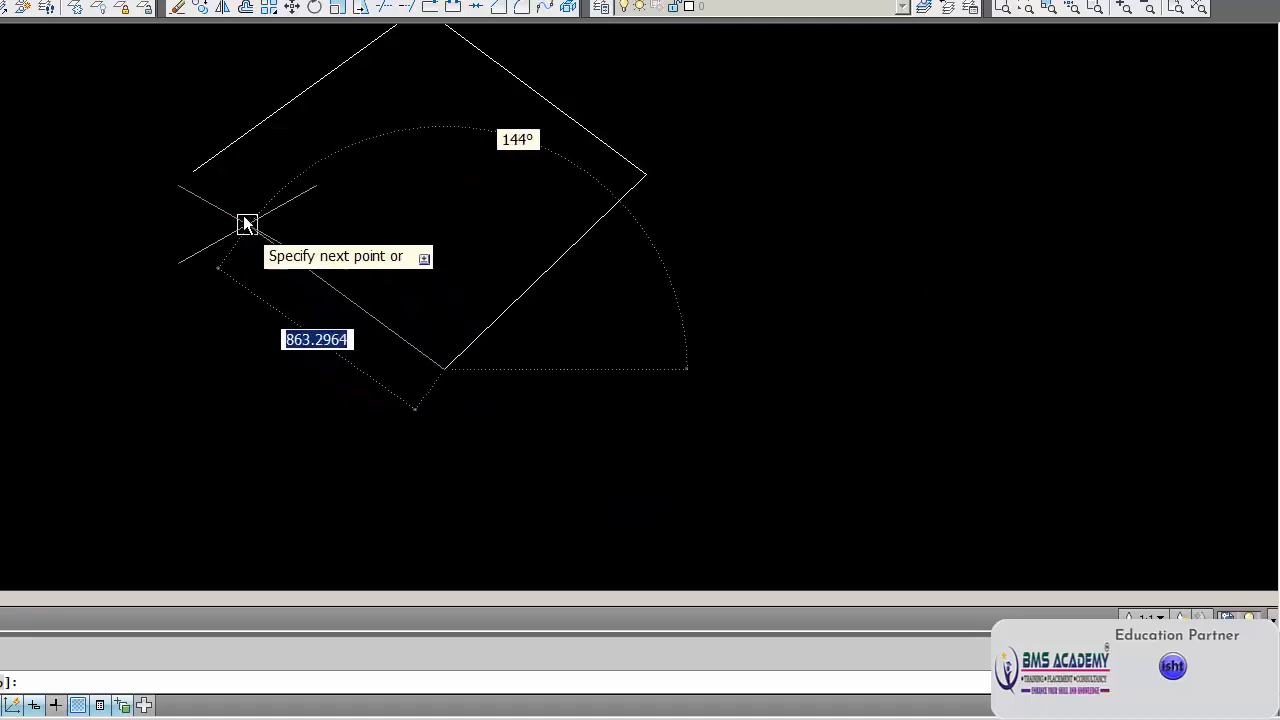
pyautogui.click(193, 168)
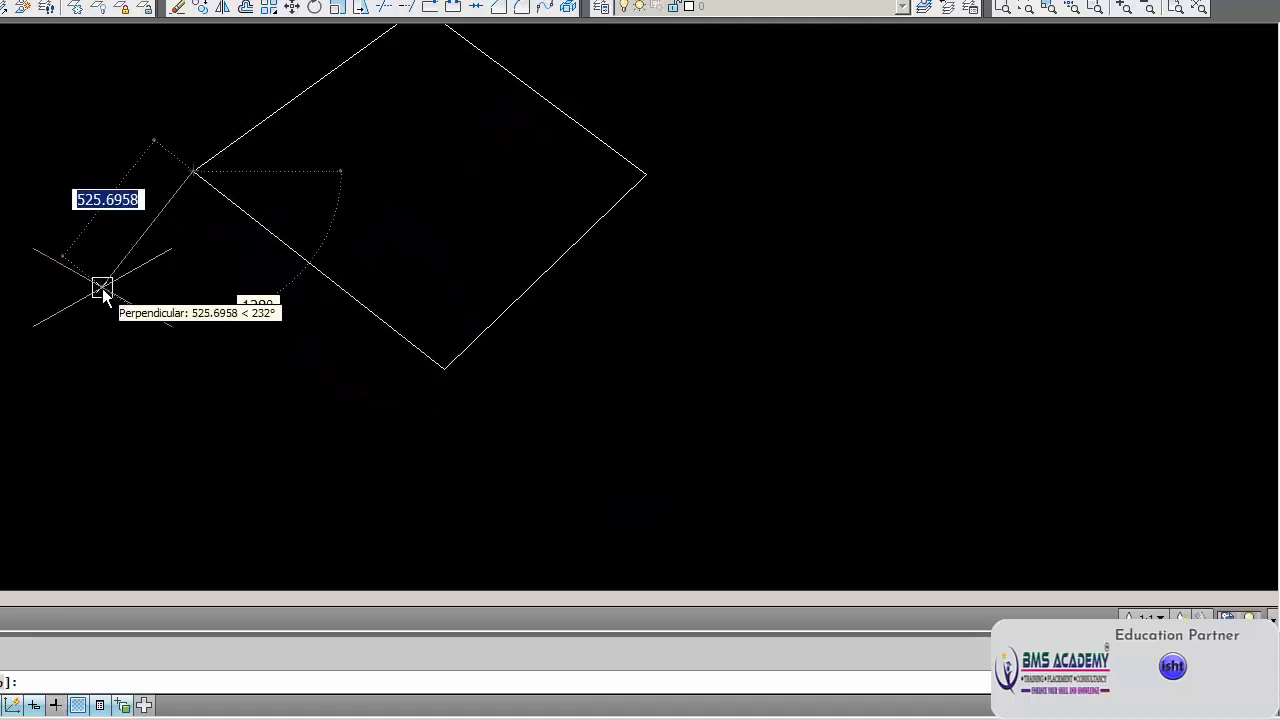
# List the properties of the figure's lower-left closing side to check its length and angle.
pyautogui.moveTo(326, 430)
pyautogui.mouseDown(button='middle')
pyautogui.moveTo(465, 399)
pyautogui.moveTo(519, 369)
pyautogui.moveTo(538, 480)
pyautogui.mouseUp(button='middle')
pyautogui.scroll(2, 531, 361)
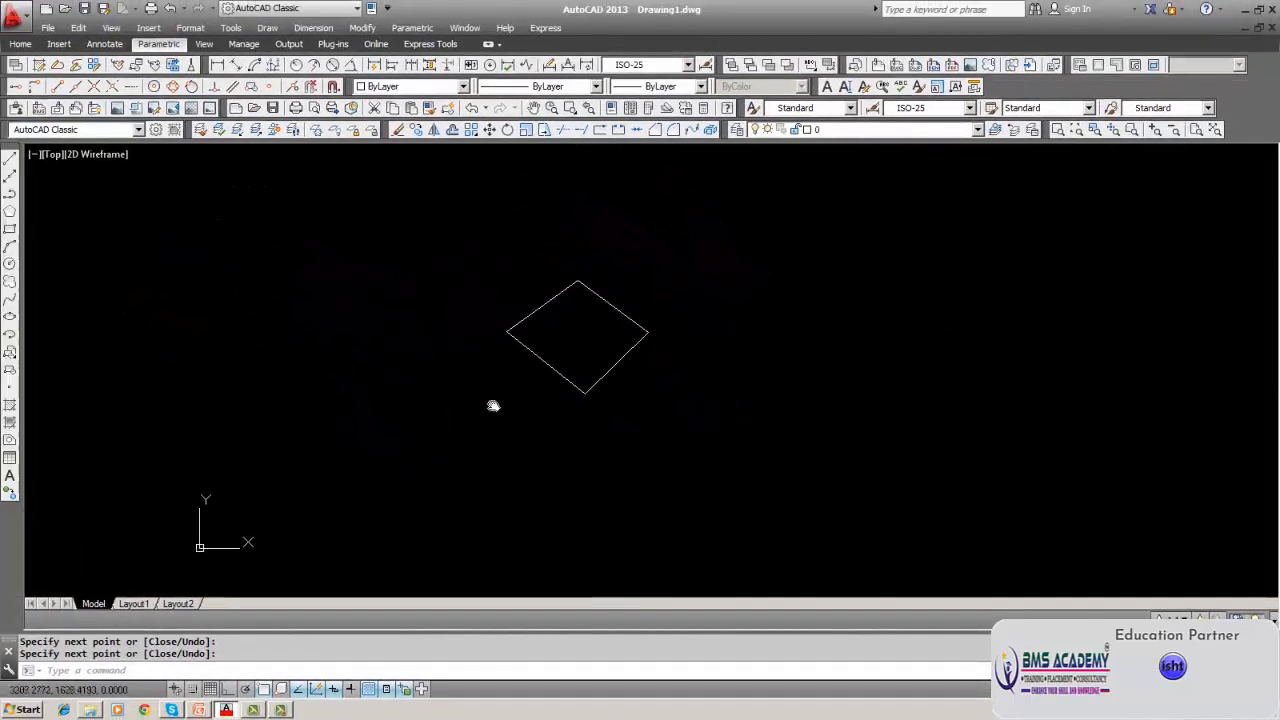
pyautogui.scroll(2, 552, 372)
pyautogui.moveTo(600, 451); pyautogui.dragTo(597, 400, button='middle')
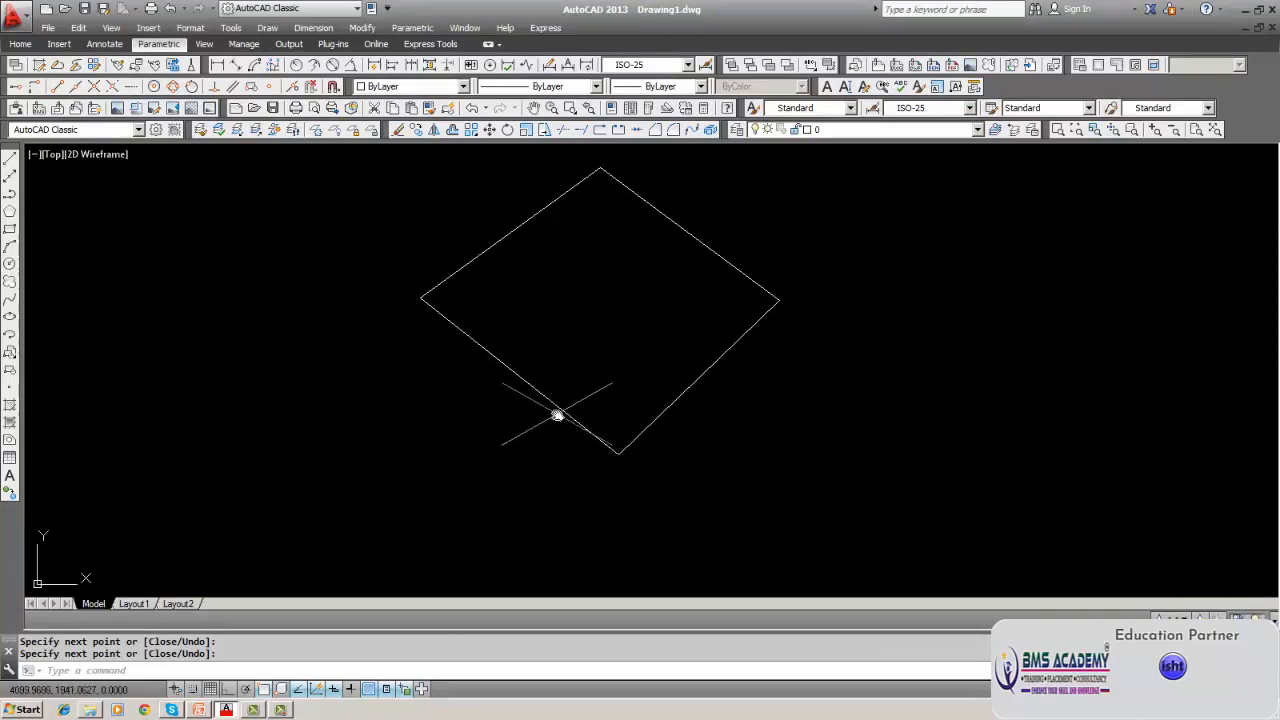
pyautogui.press('Return')
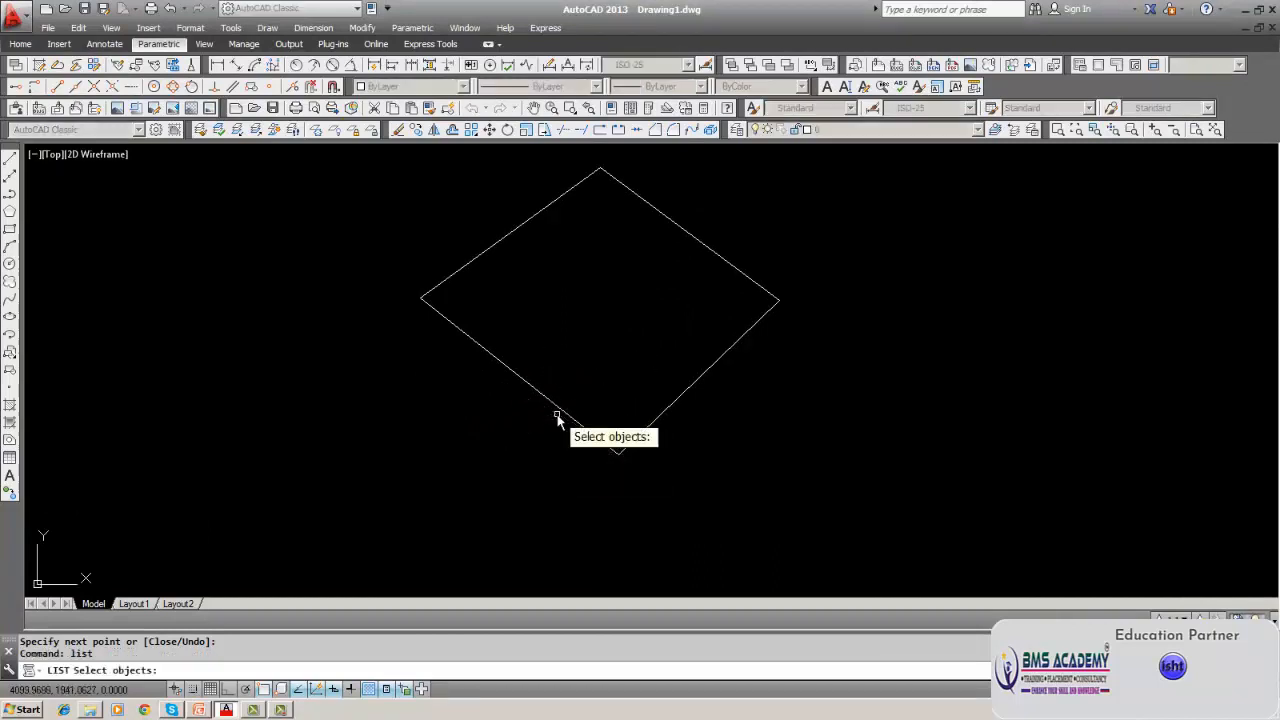
pyautogui.click(560, 412)
pyautogui.press('Return')
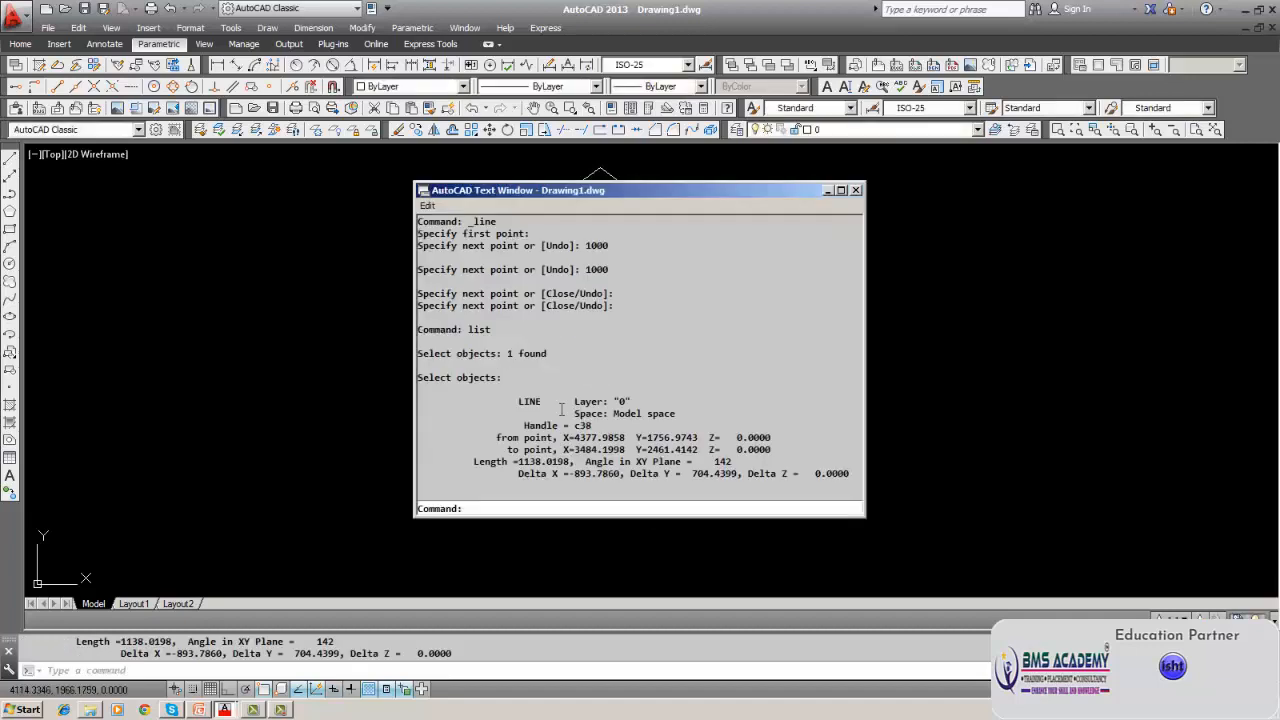
pyautogui.doubleClick(855, 191)
pyautogui.press('Escape')
pyautogui.press('Escape')
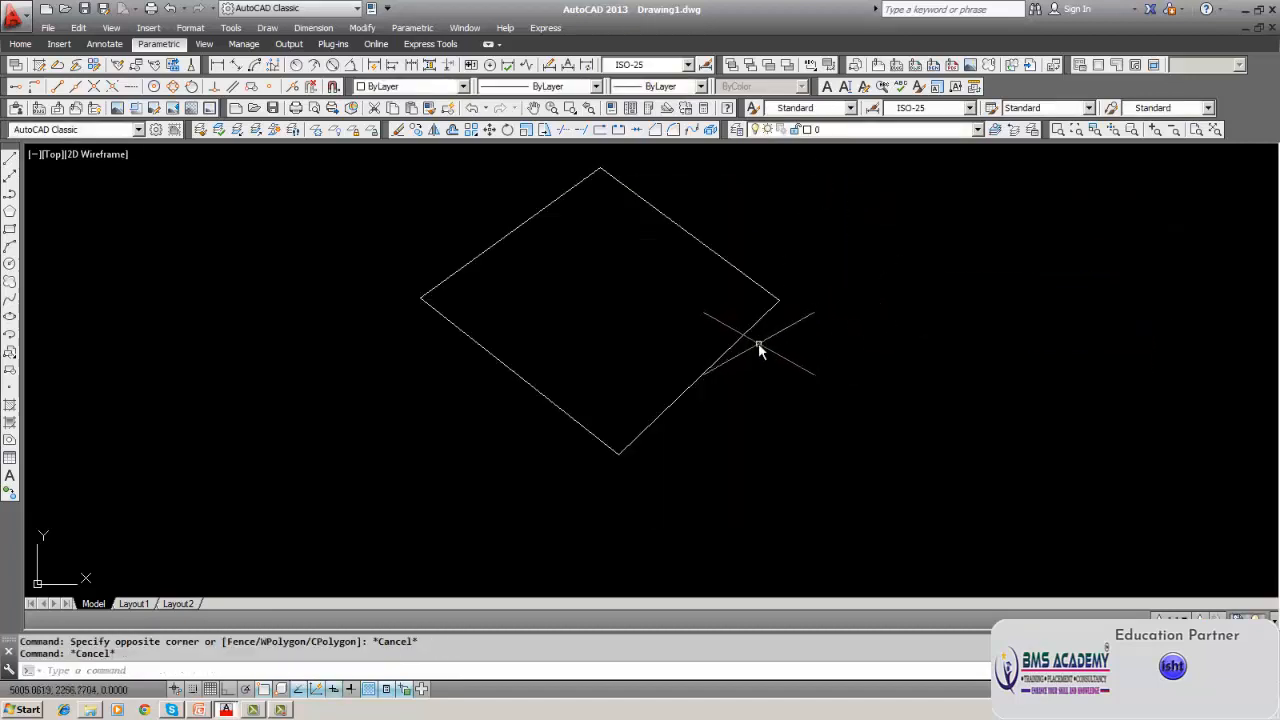
# List the properties of the figure's lower-right side to check its length and angle.
pyautogui.click(399, 130)
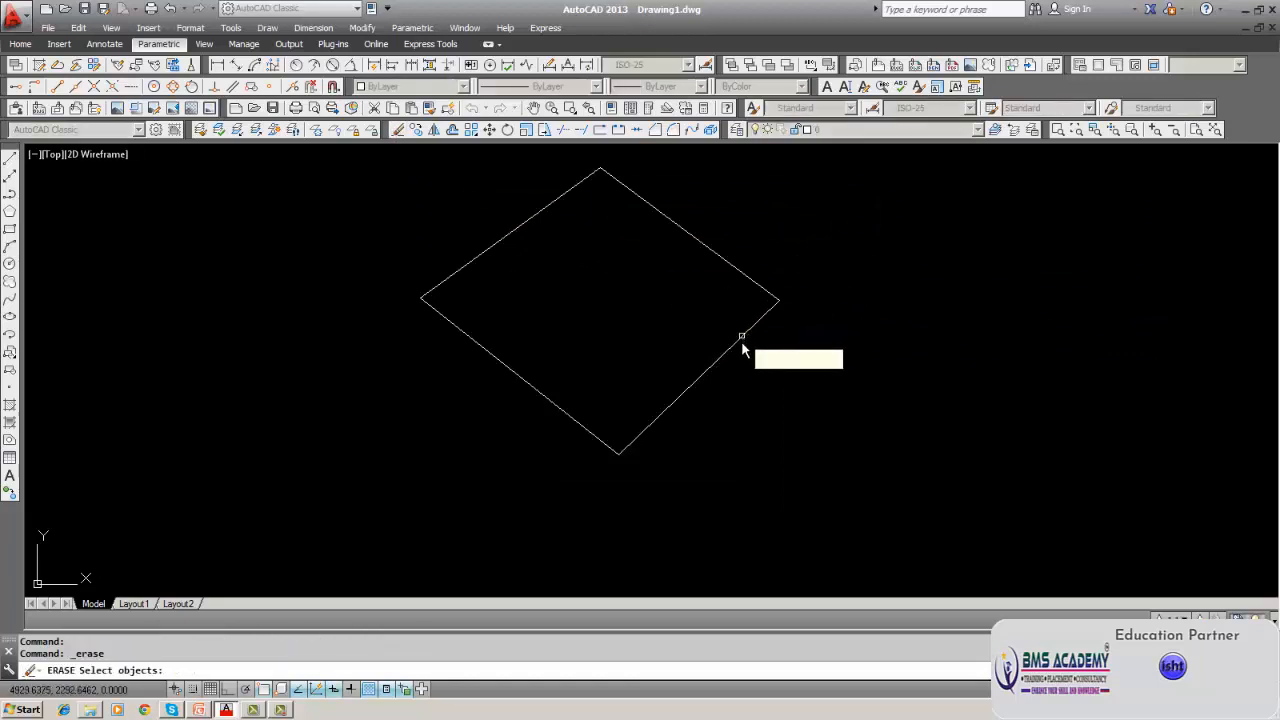
pyautogui.press('Escape')
pyautogui.write('list')
pyautogui.press('Return')
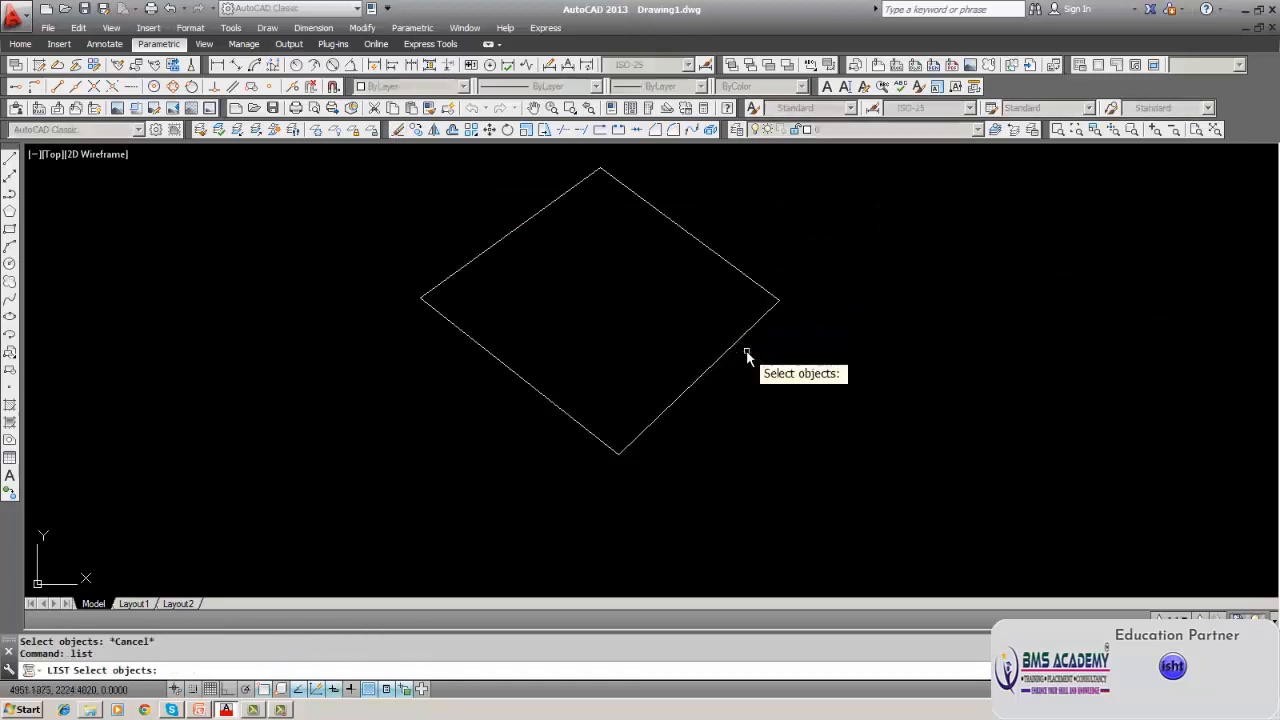
pyautogui.click(734, 345)
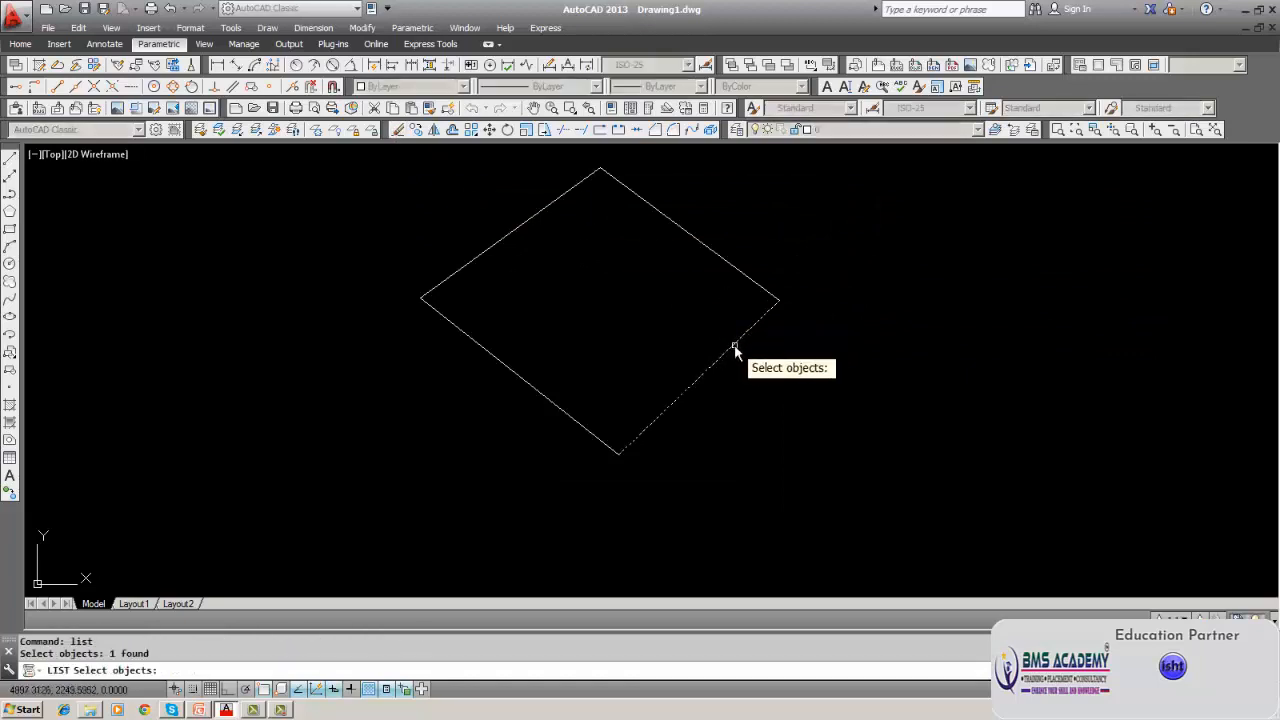
pyautogui.press('Return')
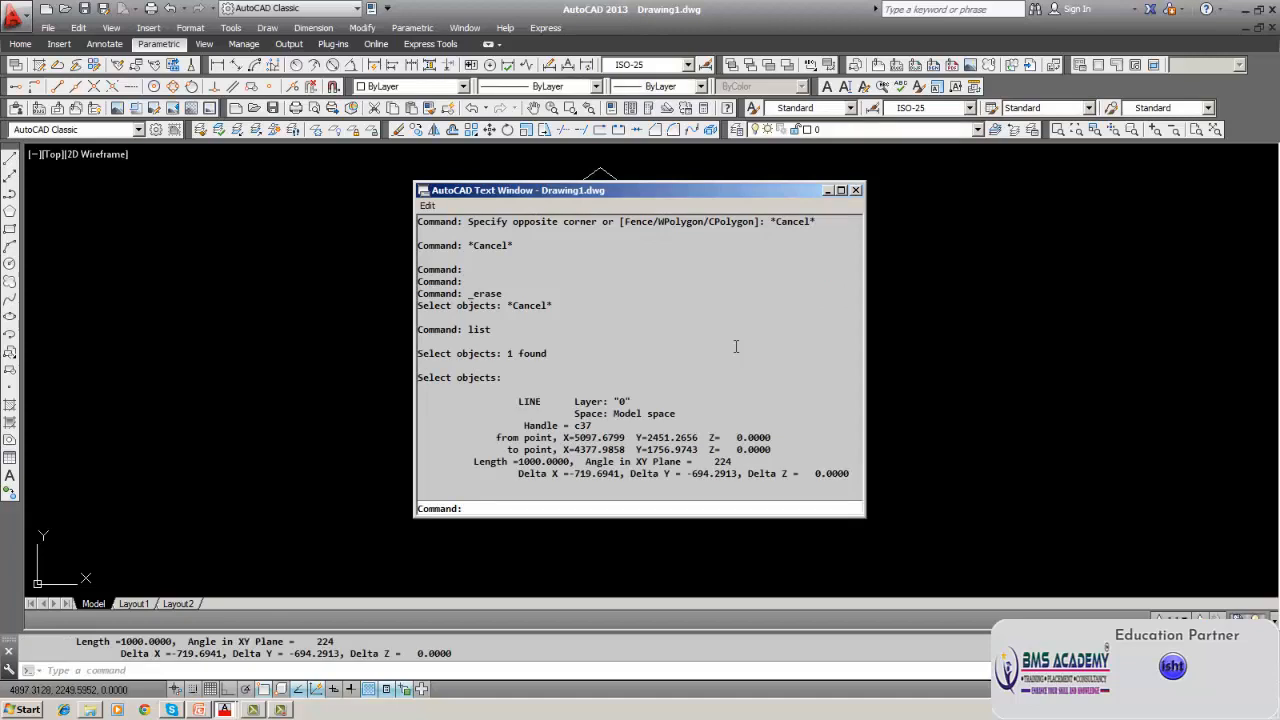
pyautogui.click(855, 197)
pyautogui.press('Escape')
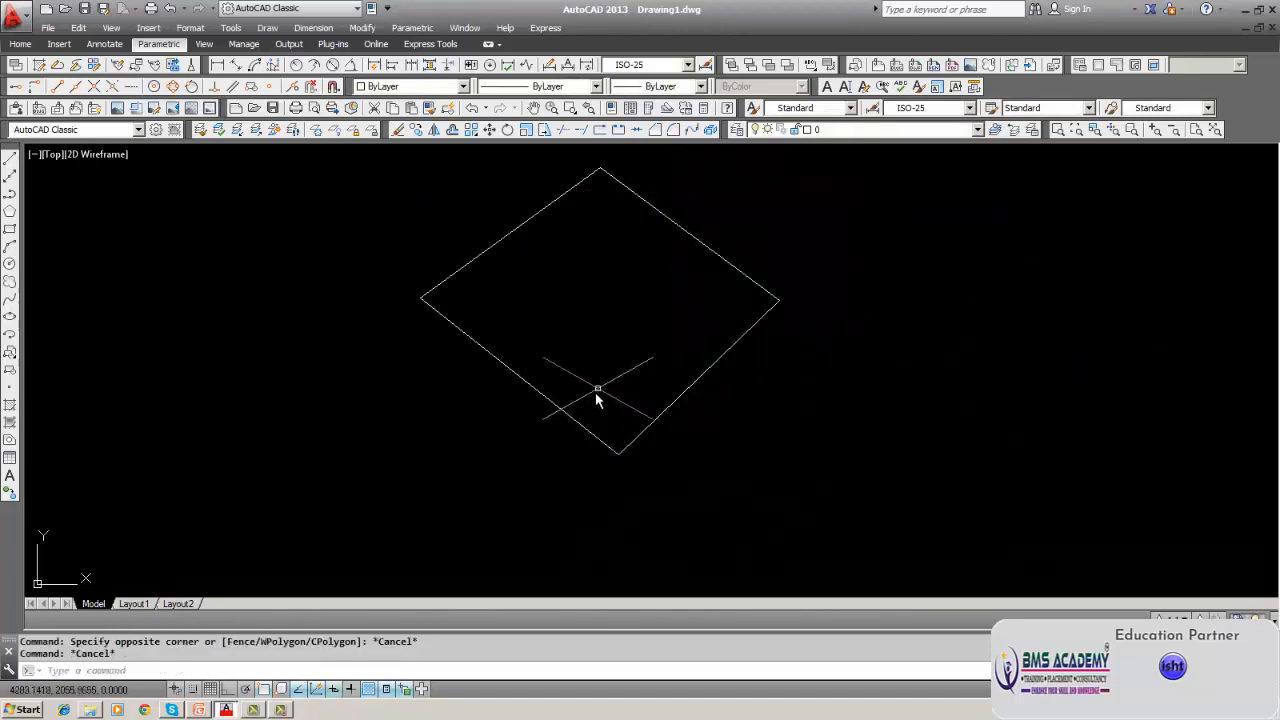
# Recheck the lower-right side's length and angle with the List command and close the report.
pyautogui.click(682, 393)
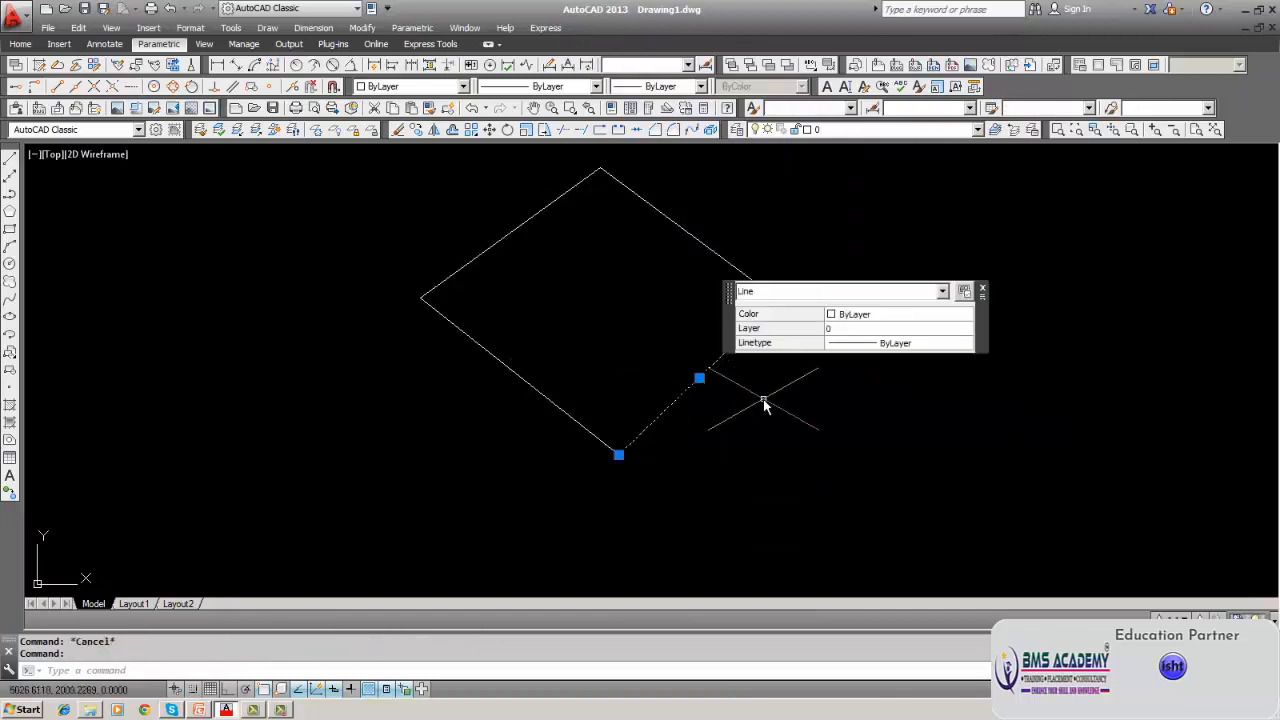
pyautogui.press('Escape')
pyautogui.write('l')
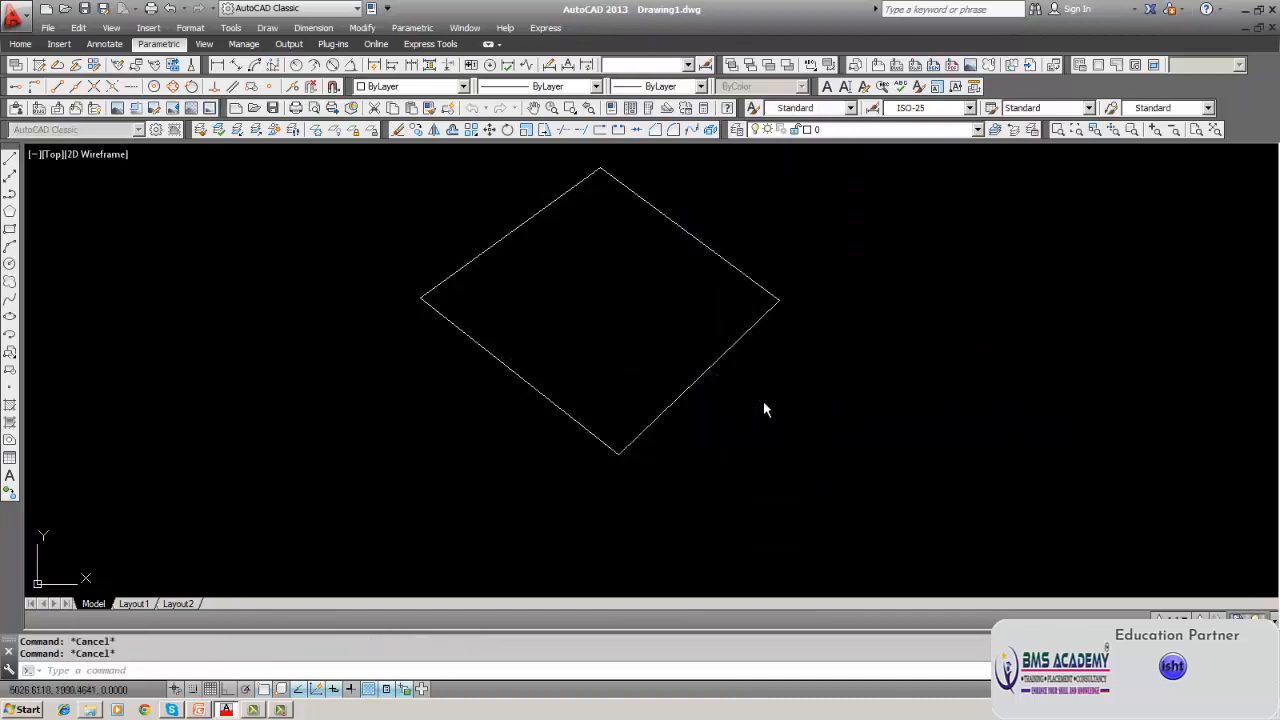
pyautogui.write('ist')
pyautogui.press('Return')
pyautogui.click(700, 376)
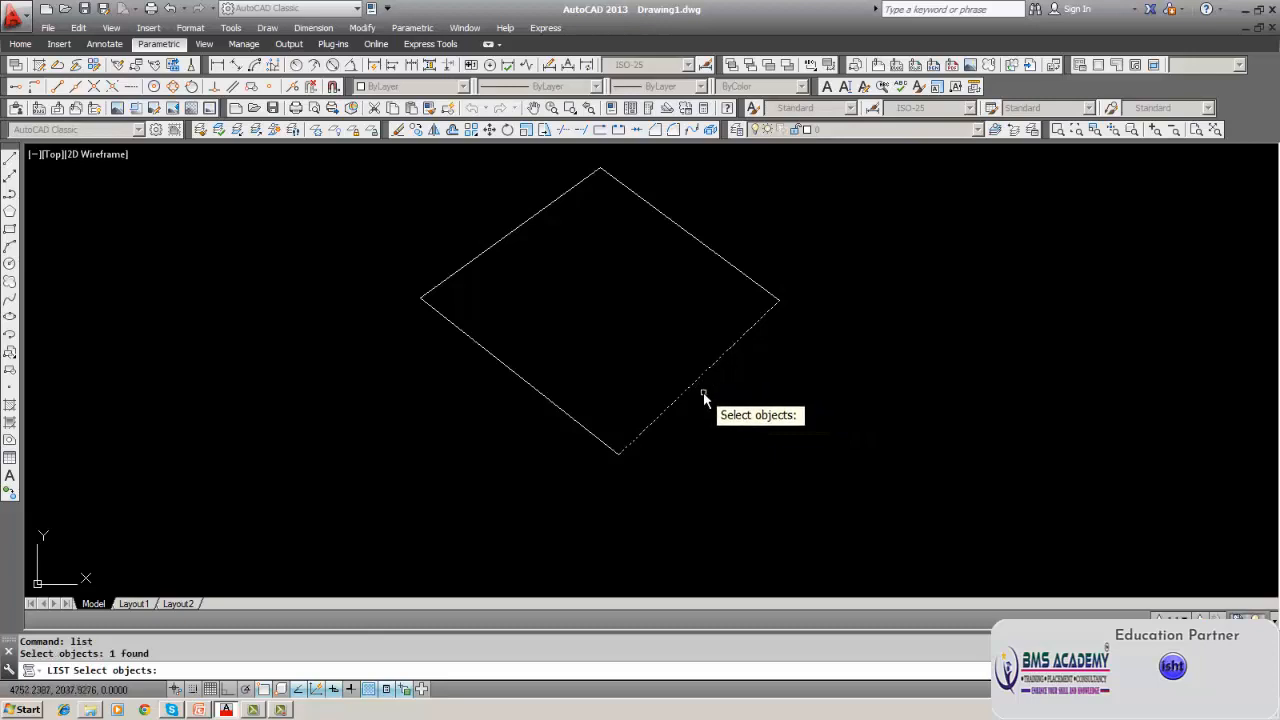
pyautogui.press('Return')
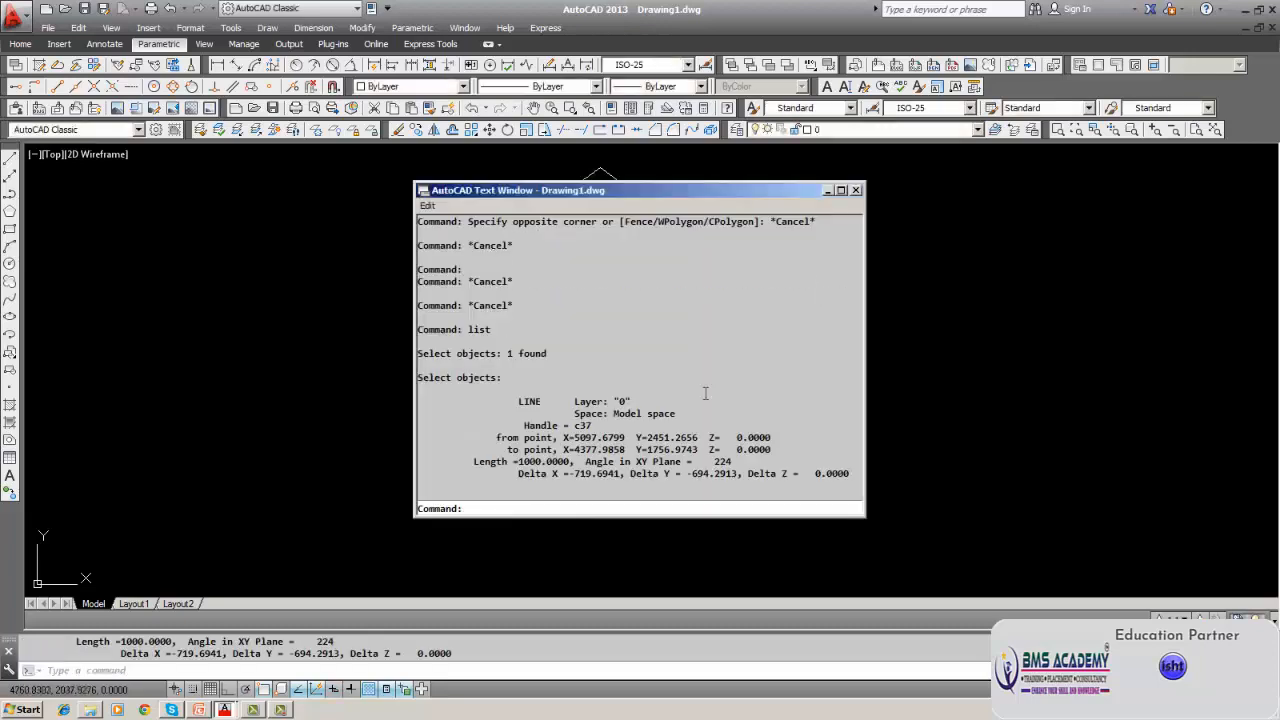
pyautogui.click(855, 190)
pyautogui.click(857, 191)
pyautogui.press('Escape')
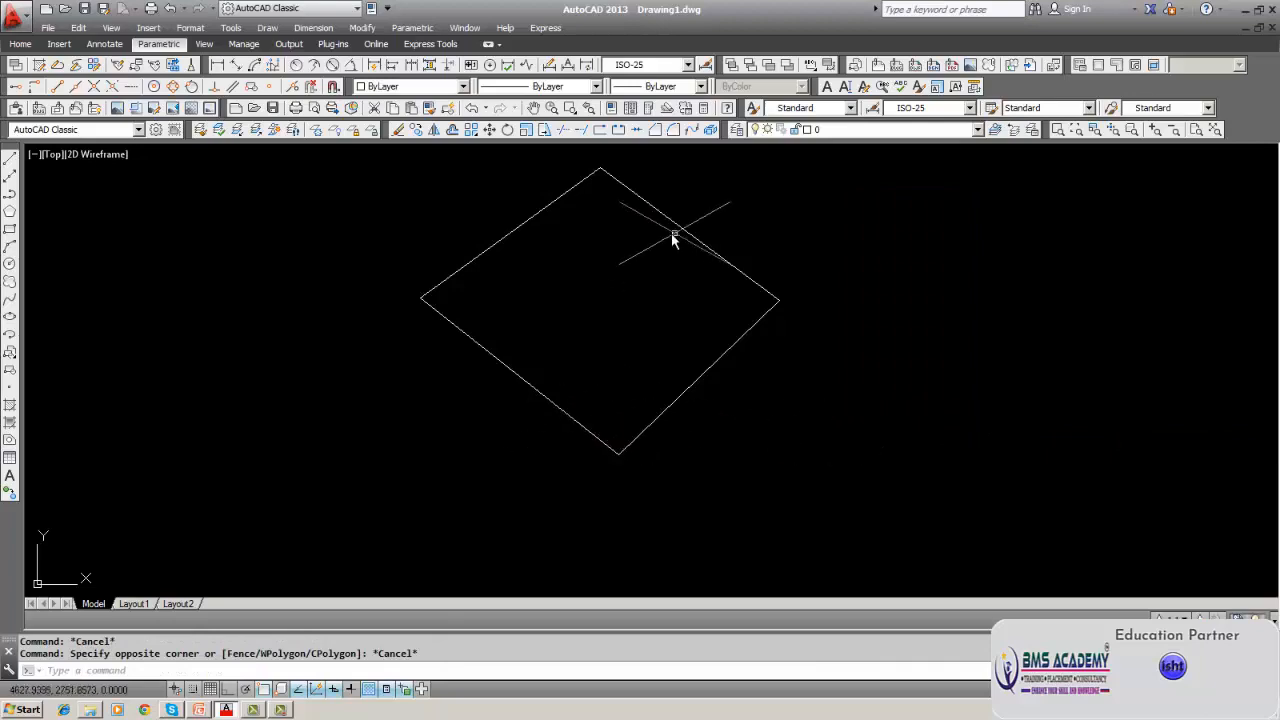
# Erase the figure's lower-left side with a crossing selection.
pyautogui.click(397, 131)
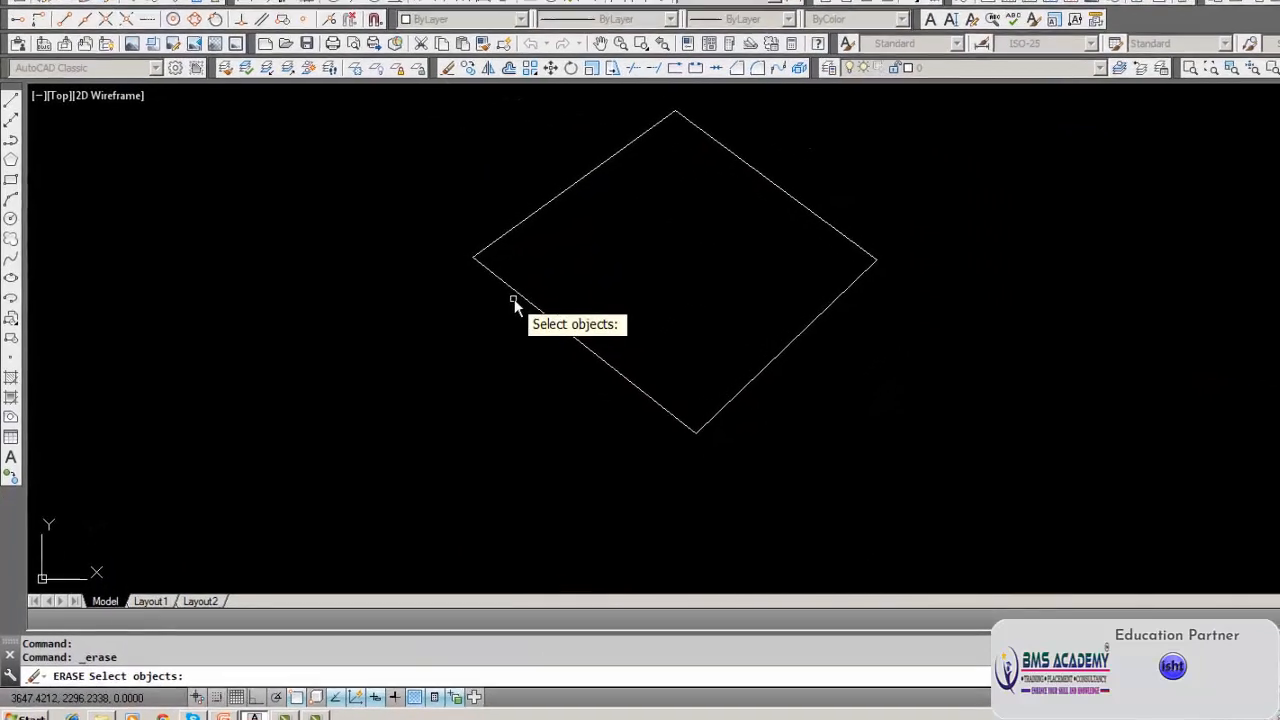
pyautogui.click(464, 329)
pyautogui.click(538, 285)
pyautogui.press('Return')
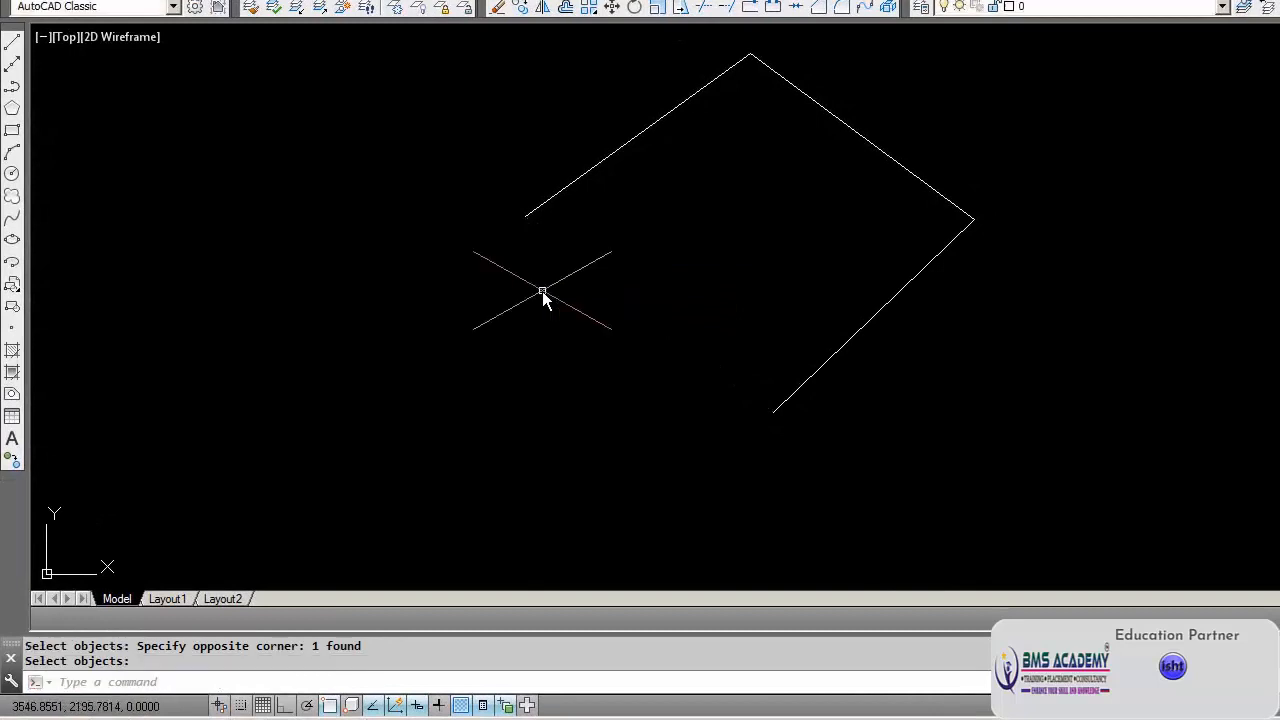
pyautogui.click(12, 40)
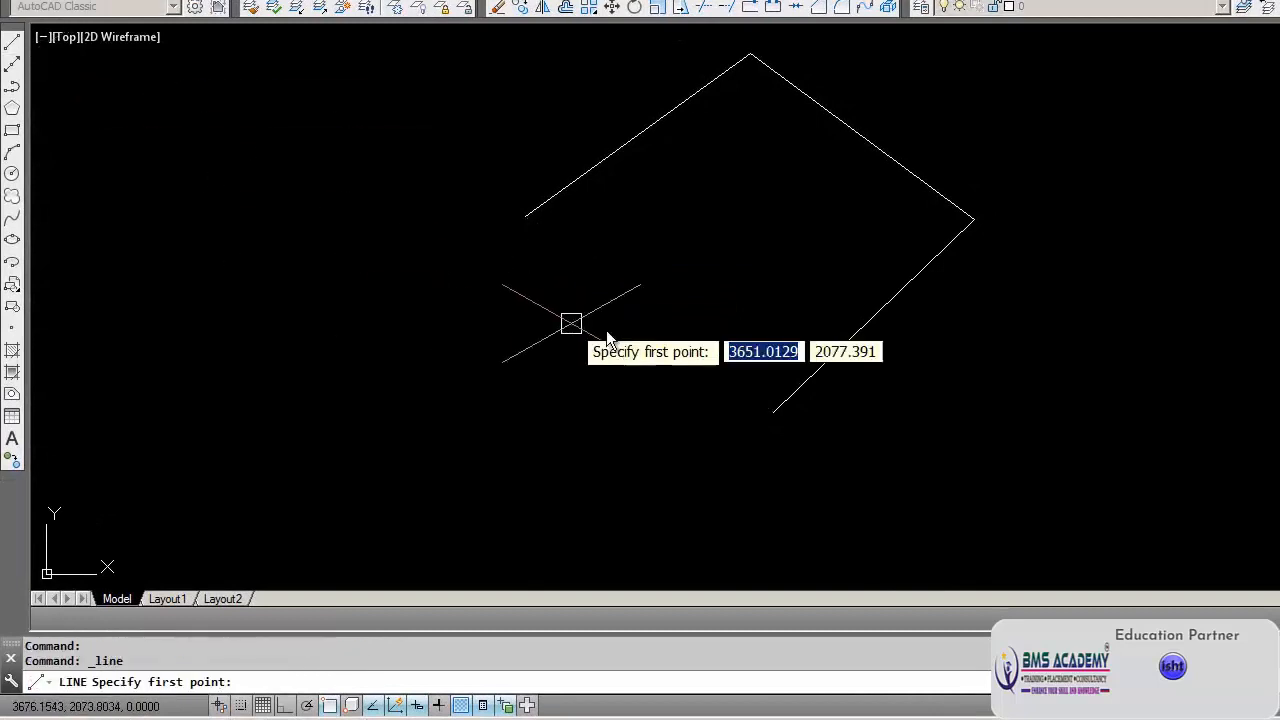
pyautogui.click(772, 412)
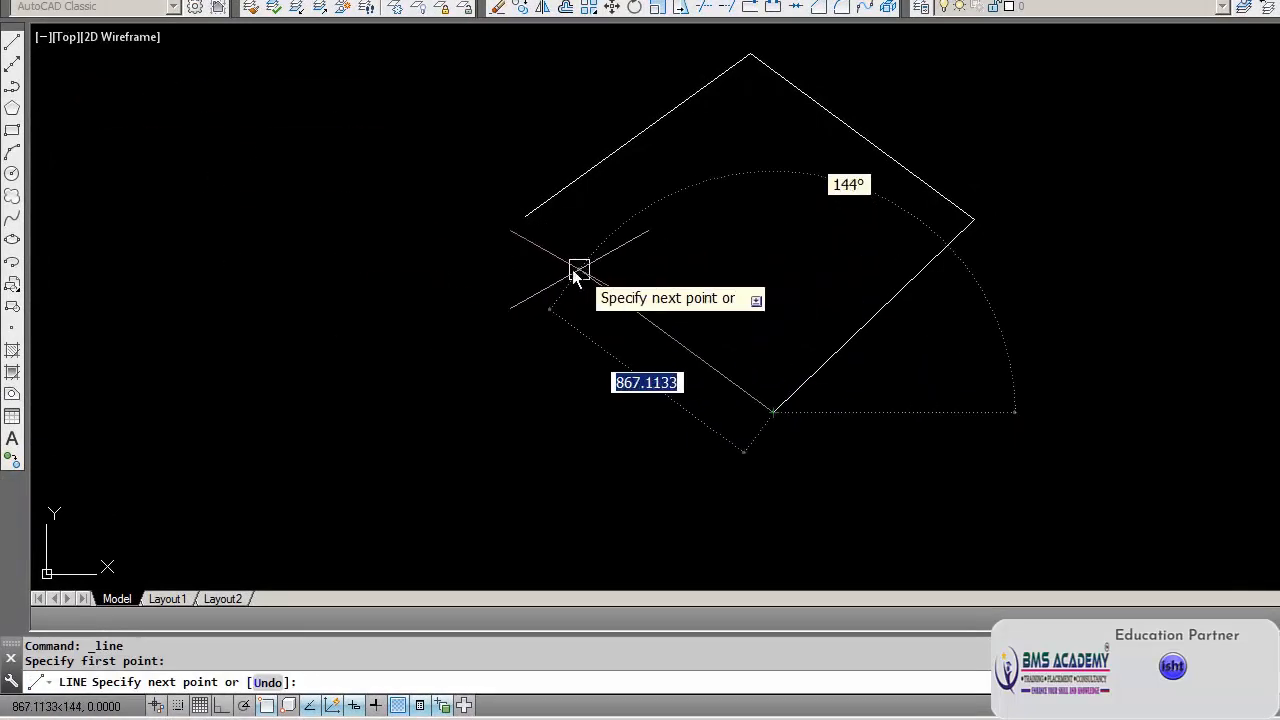
pyautogui.press('Escape')
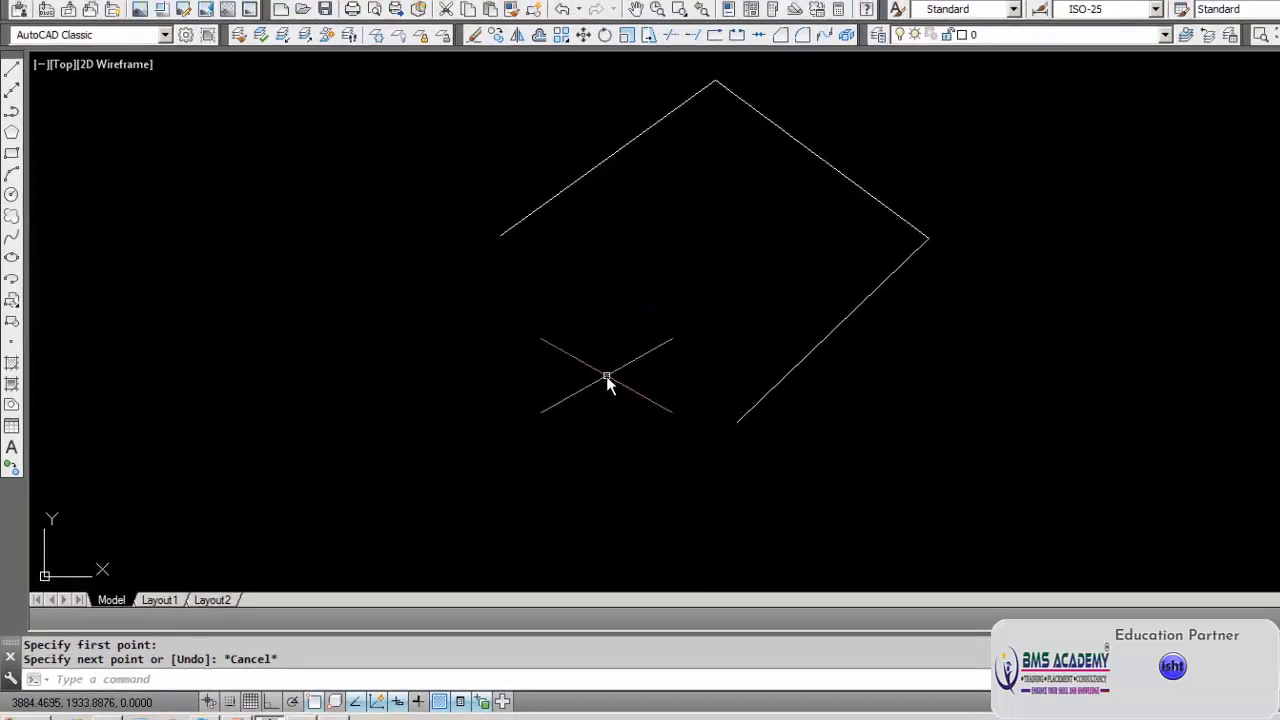
# Erase the three remaining sides of the figure using a window selection around them.
pyautogui.click(398, 129)
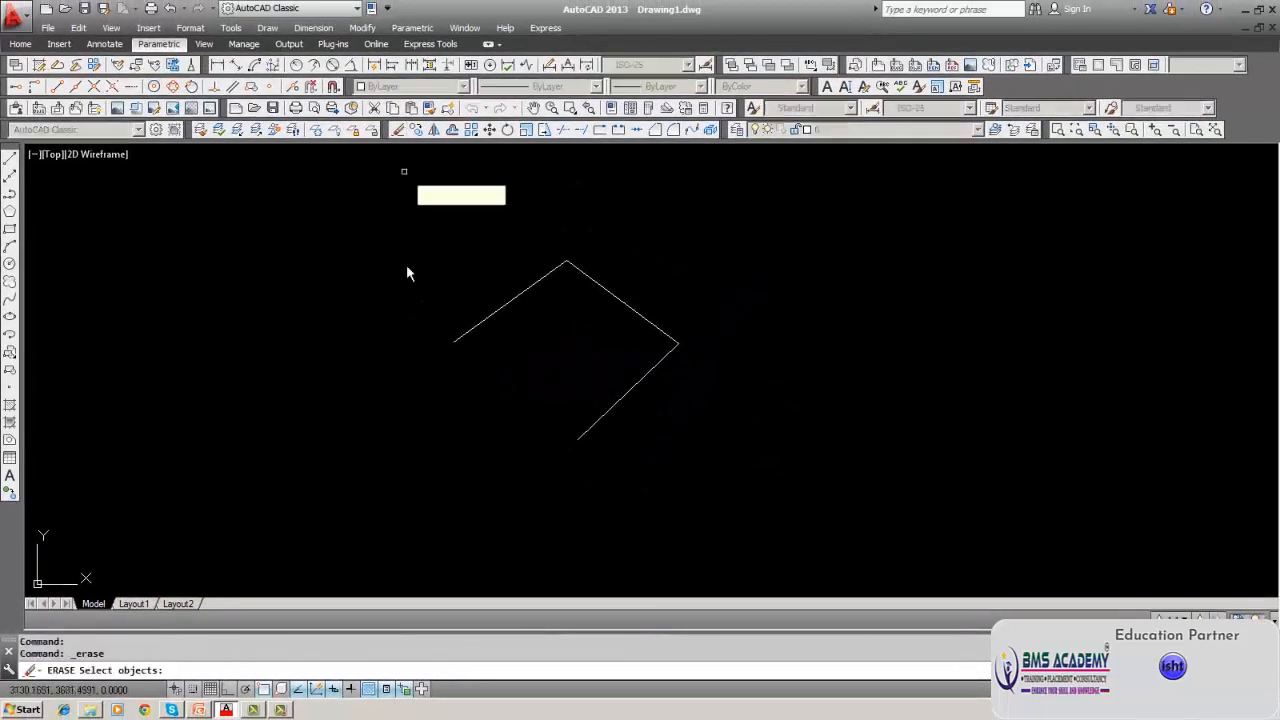
pyautogui.write('w')
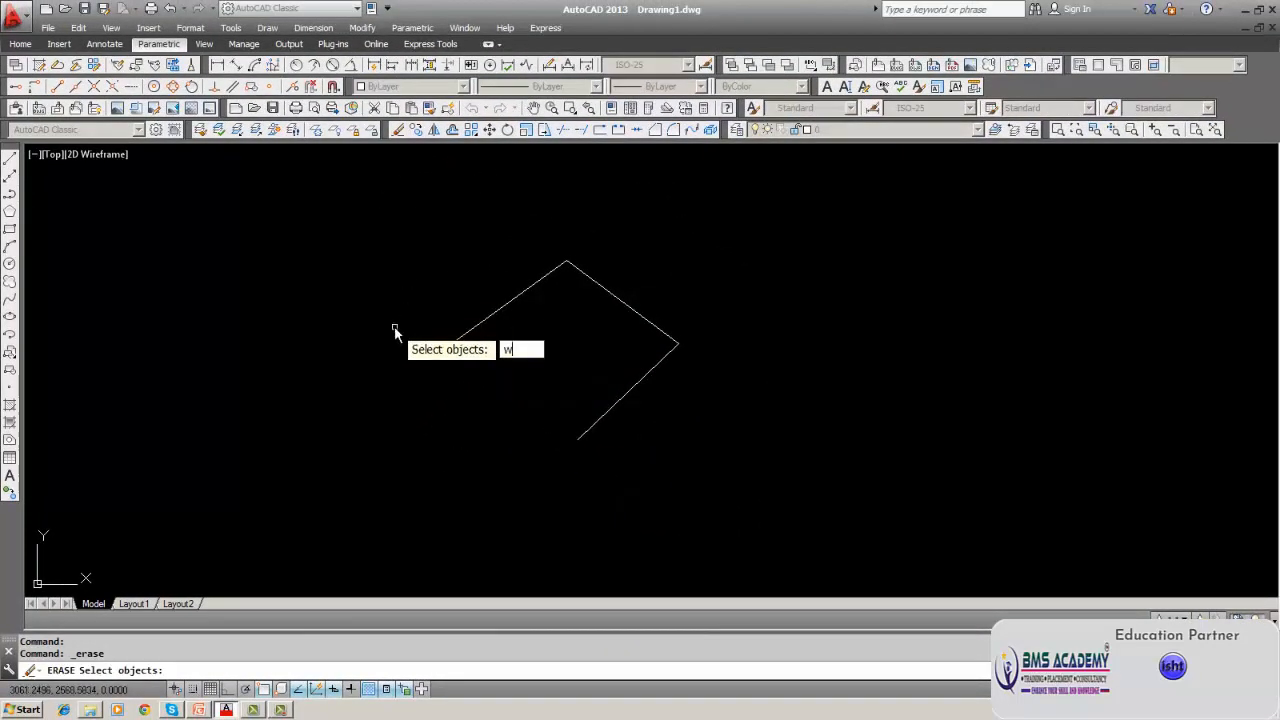
pyautogui.press('Return')
pyautogui.click(398, 231)
pyautogui.click(762, 484)
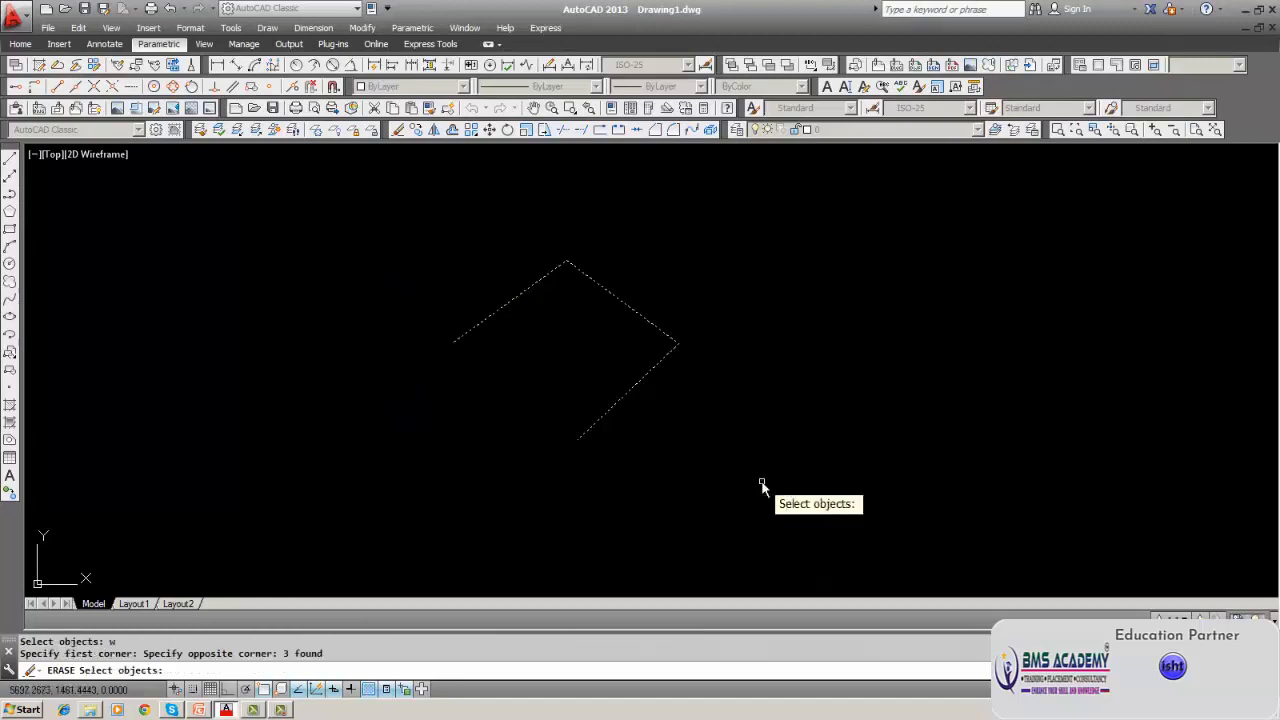
pyautogui.press('Return')
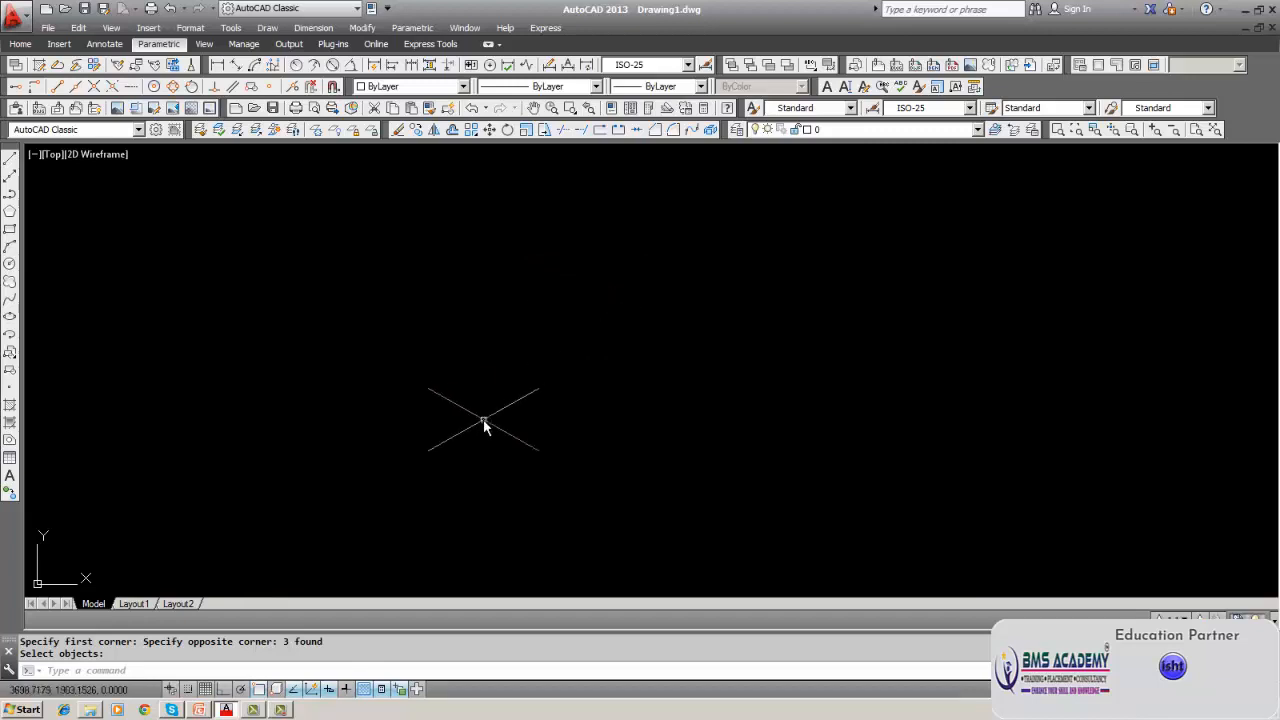
# Turn Ortho on and draw a 1000-unit line up and to the right at 30° in the empty drawing area.
pyautogui.click(223, 692)
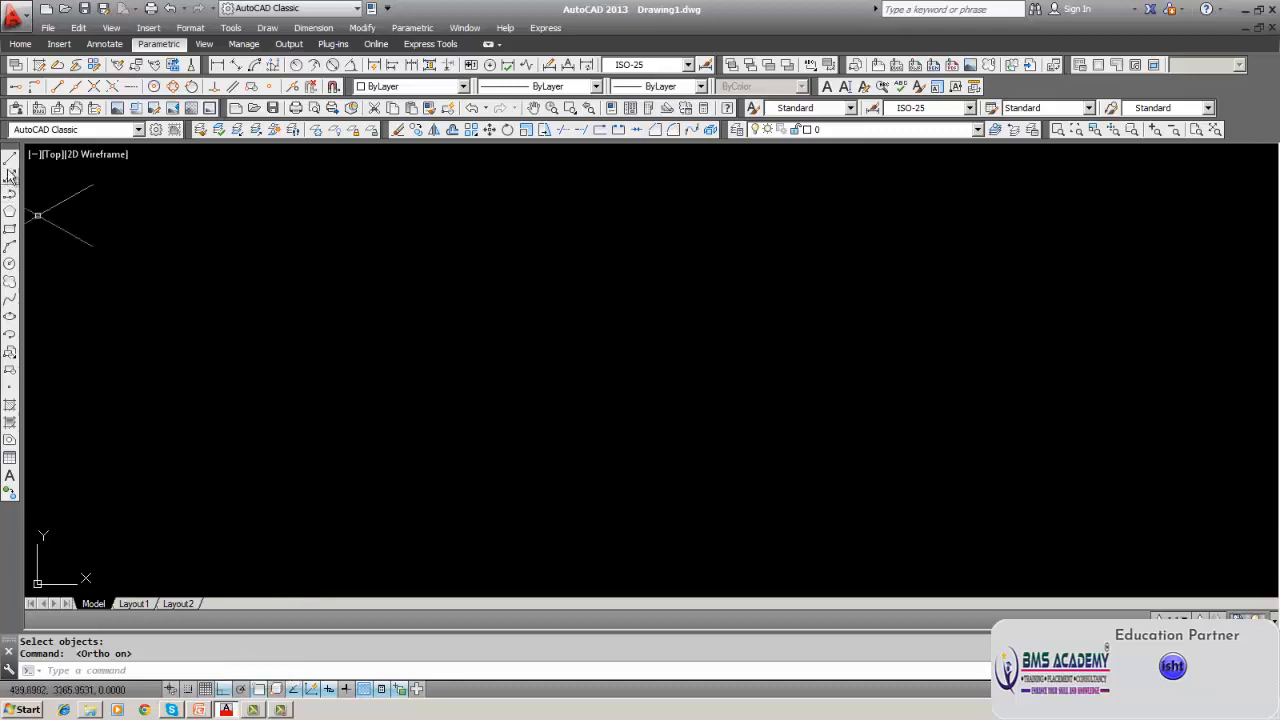
pyautogui.click(10, 158)
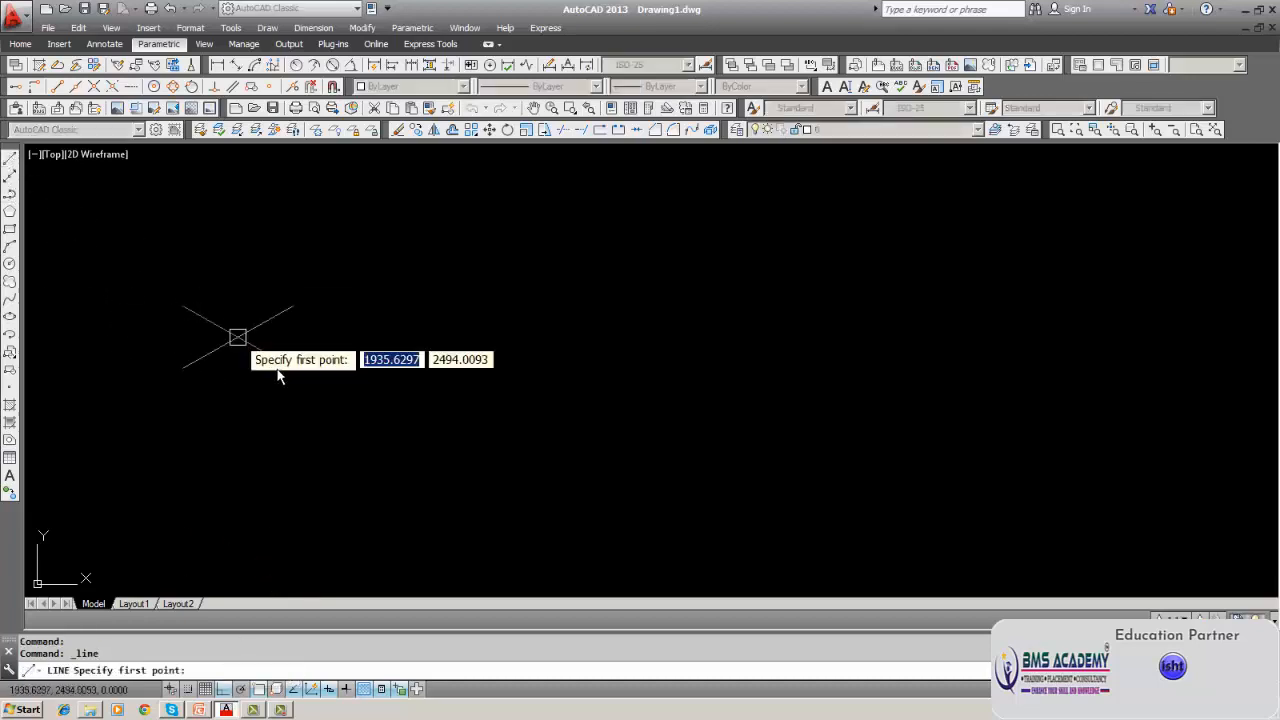
pyautogui.click(352, 393)
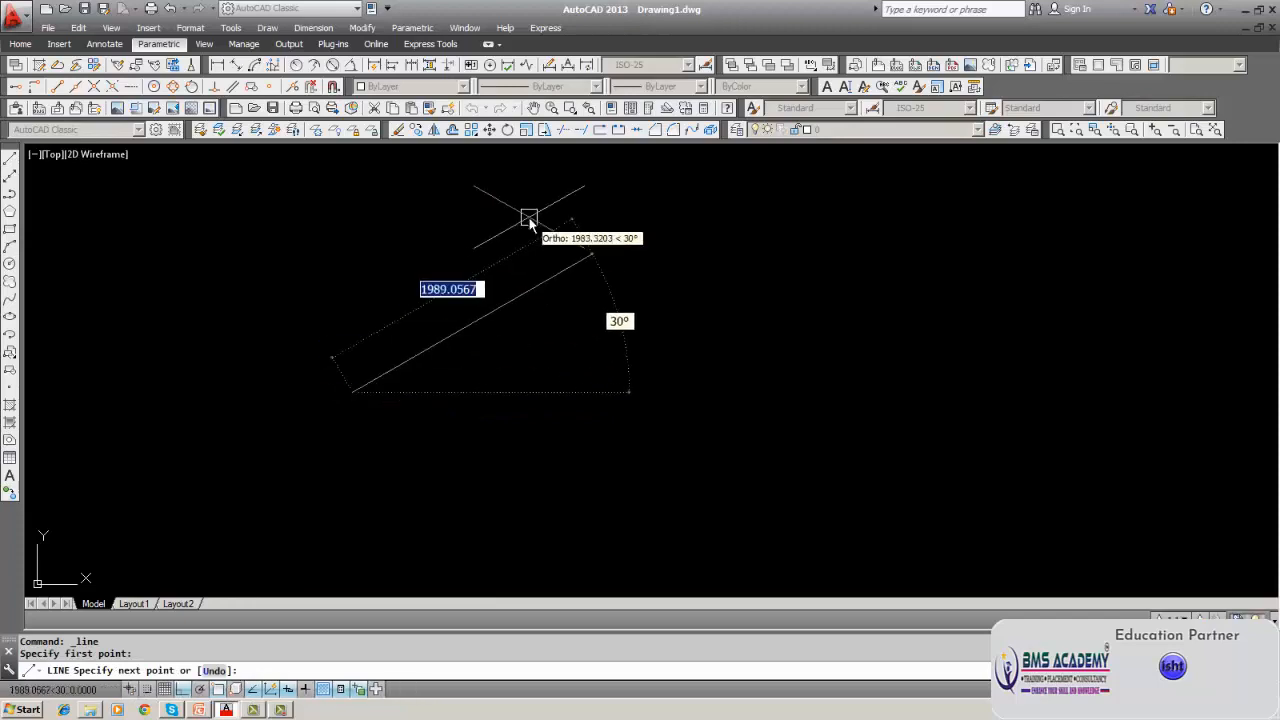
pyautogui.write('1000')
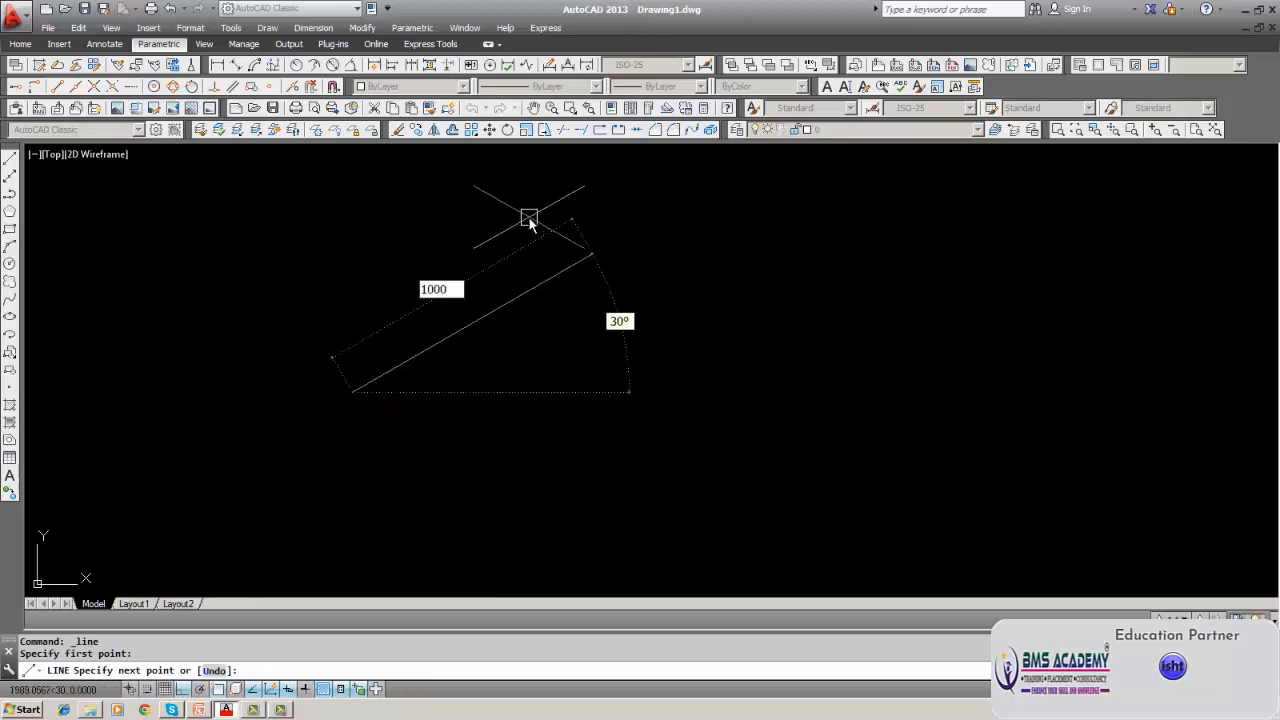
pyautogui.press('Return')
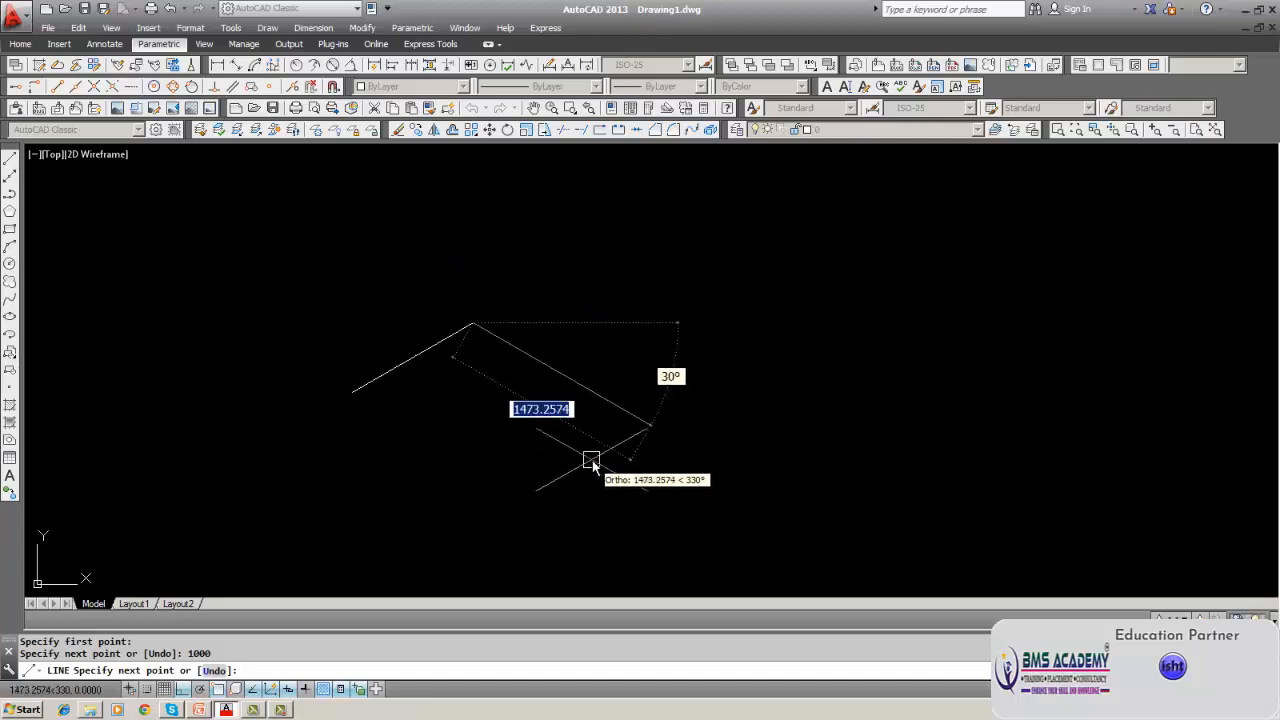
# Continue with 1000-unit segments at 330° and 210°, and close the rhombus at the first line's start point.
pyautogui.write('1000')
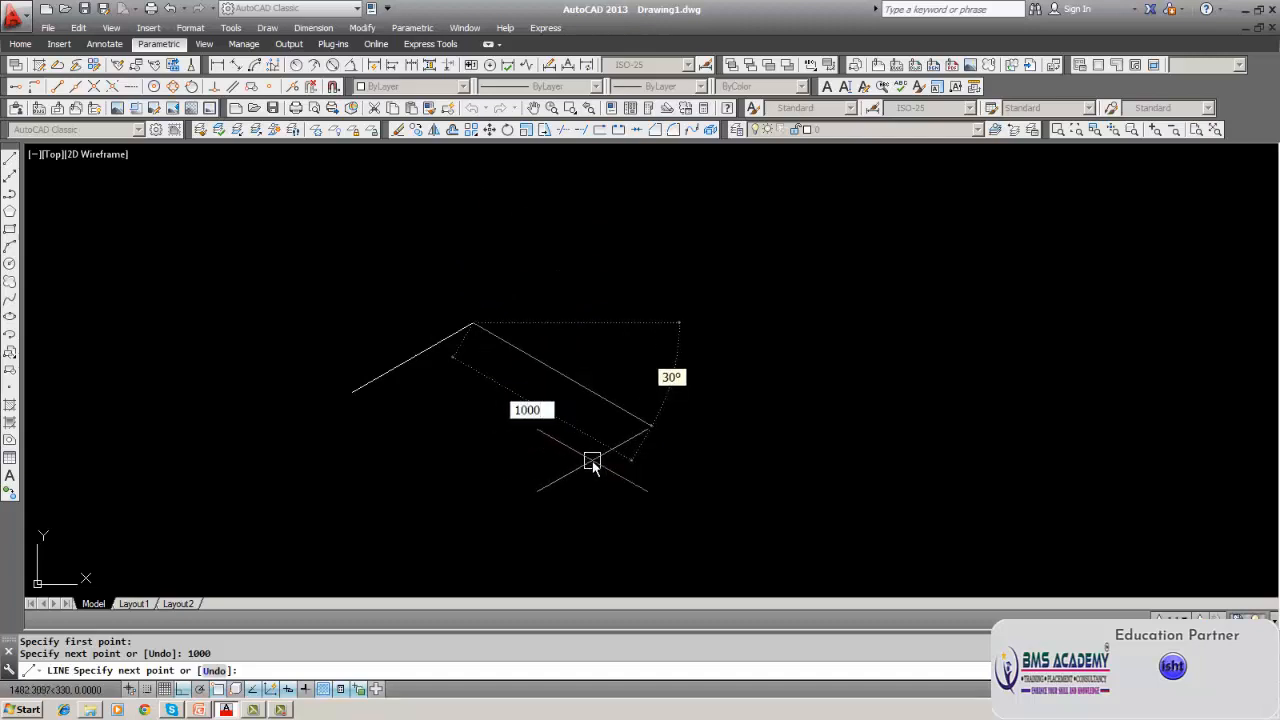
pyautogui.press('Return')
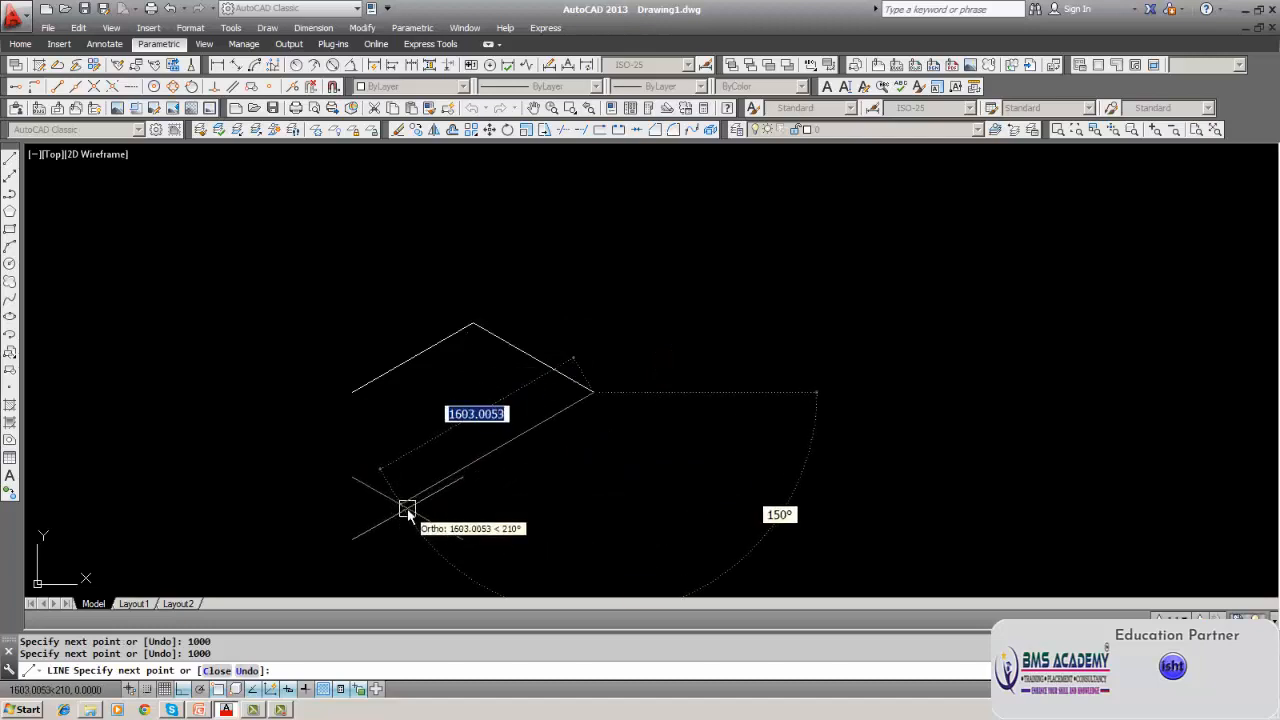
pyautogui.write('1000')
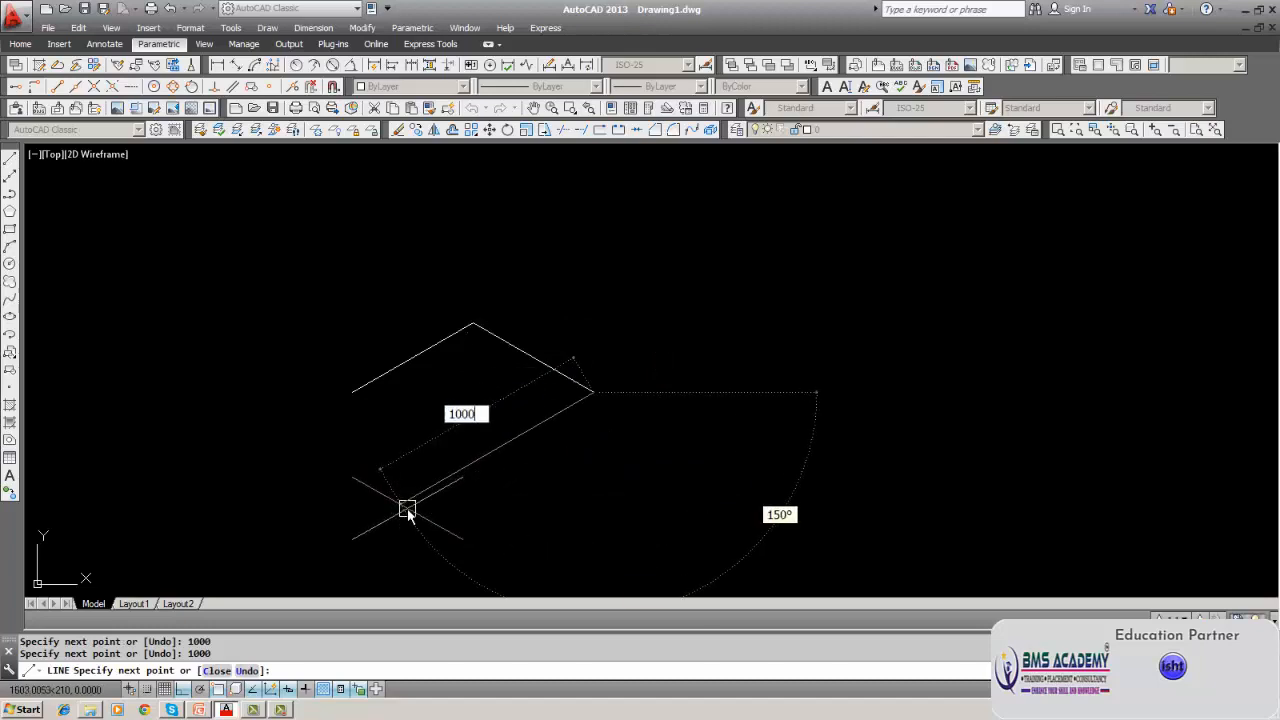
pyautogui.press('Return')
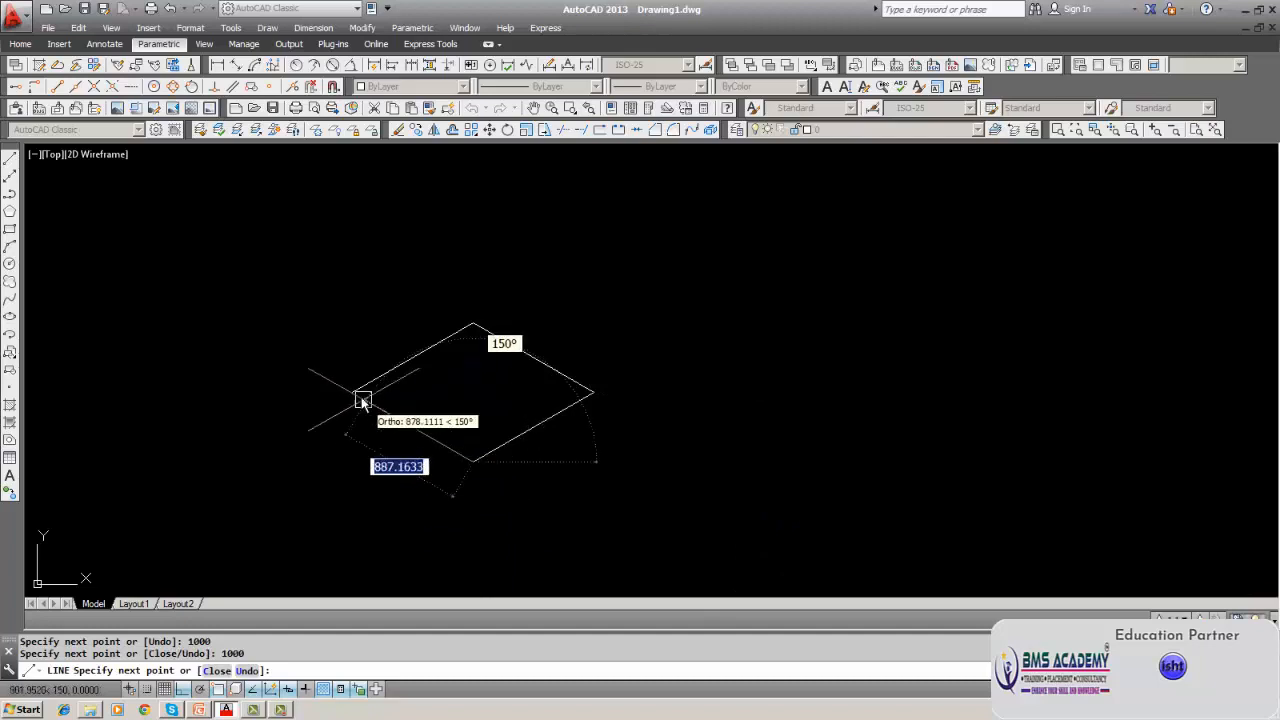
pyautogui.click(356, 393)
pyautogui.press('Return')
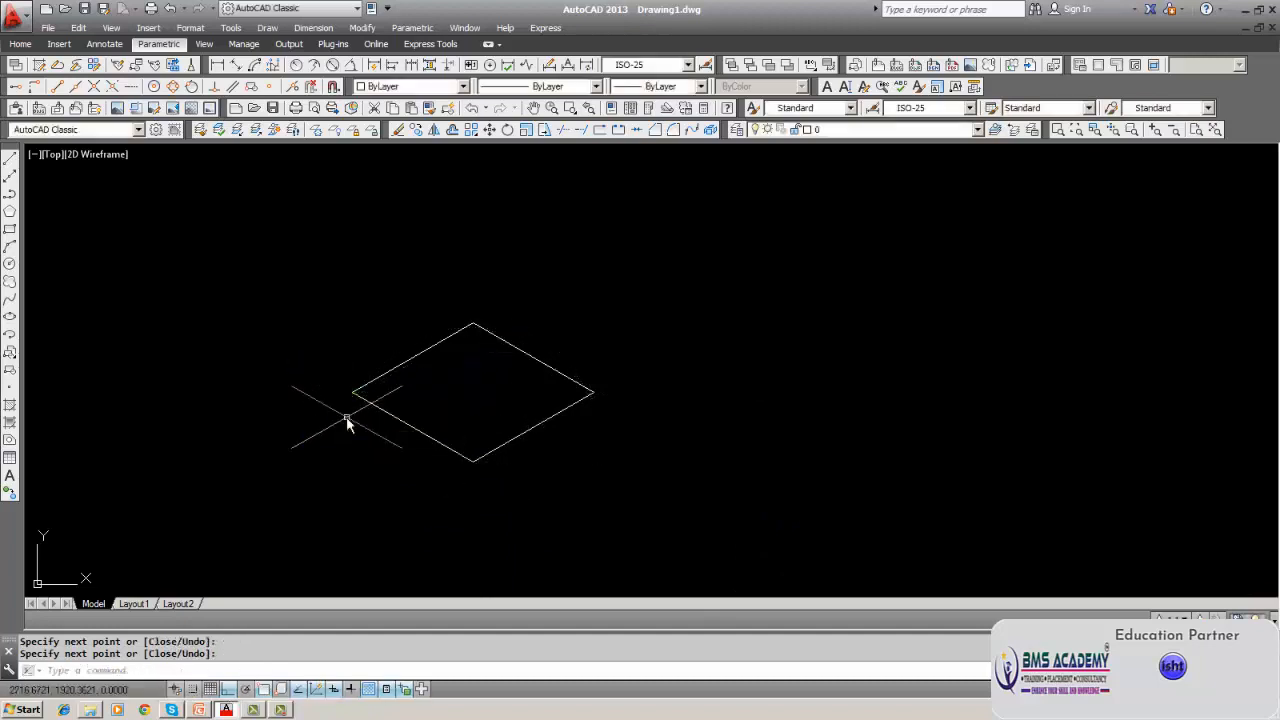
pyautogui.moveTo(370, 449); pyautogui.dragTo(418, 416, button='middle')
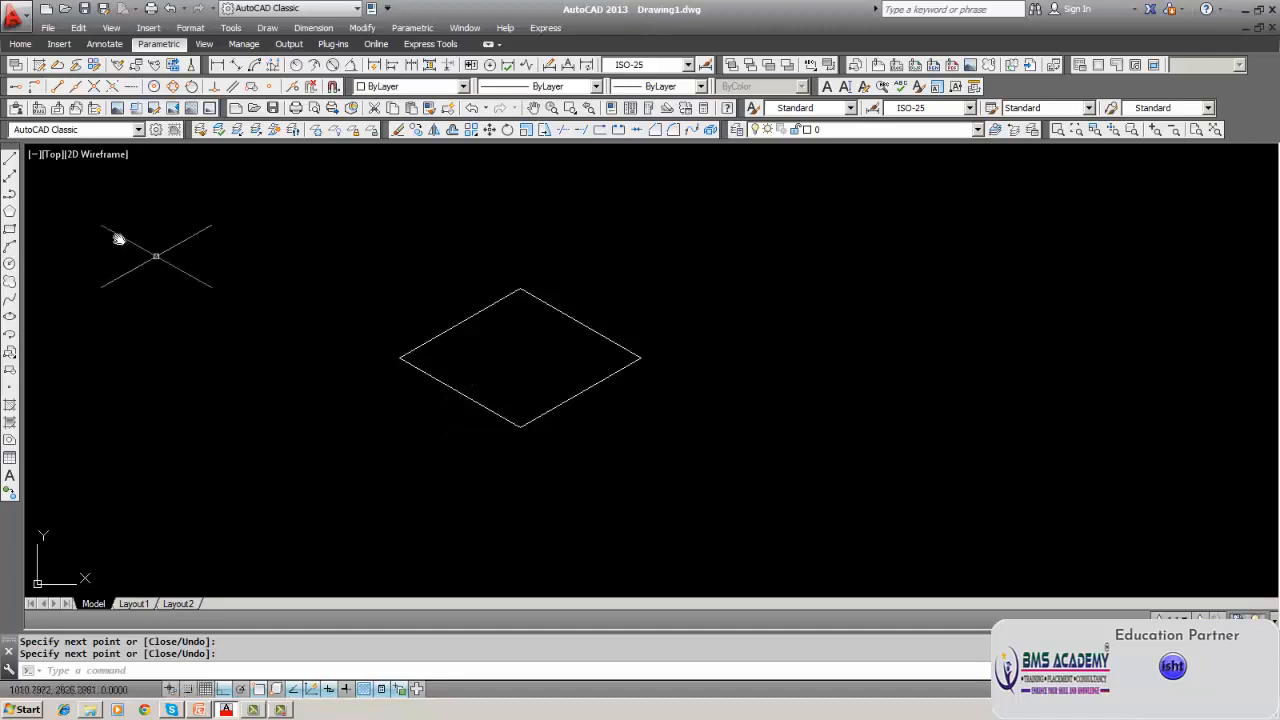
# Switch to the right isoplane and draw a 1500-unit vertical line down from the rhombus's bottom corner.
pyautogui.click(11, 162)
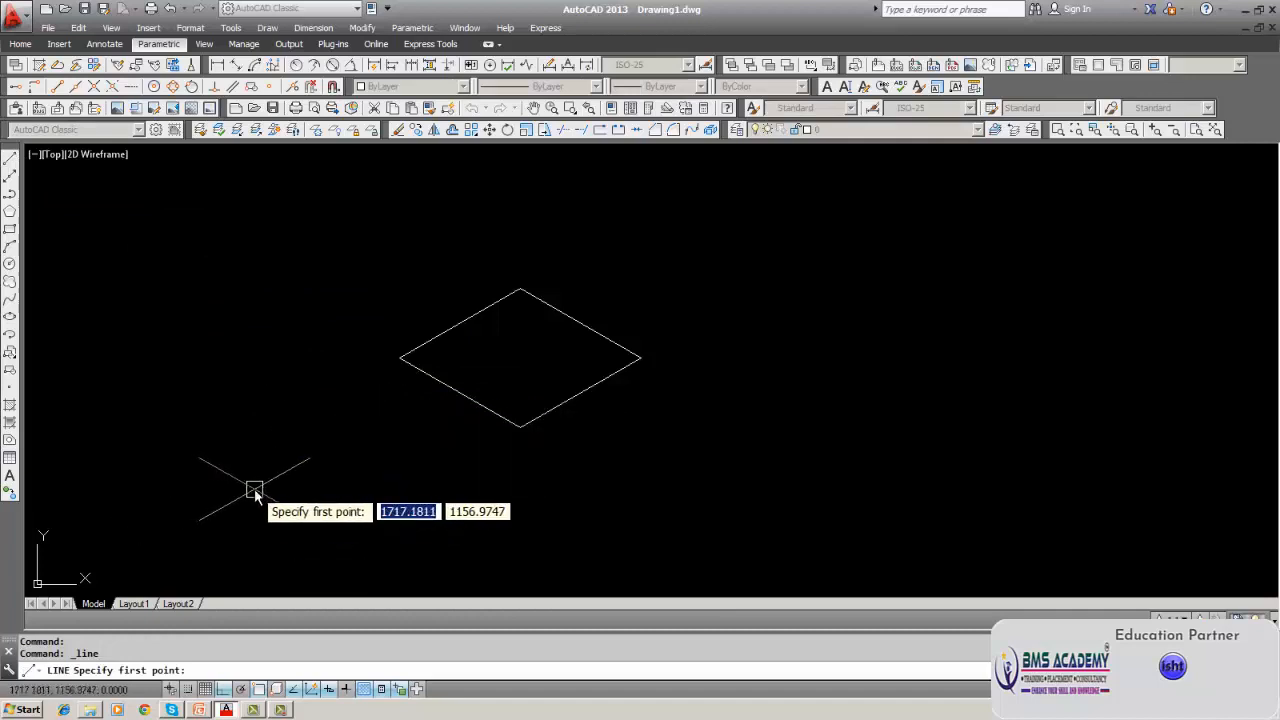
pyautogui.press('Escape')
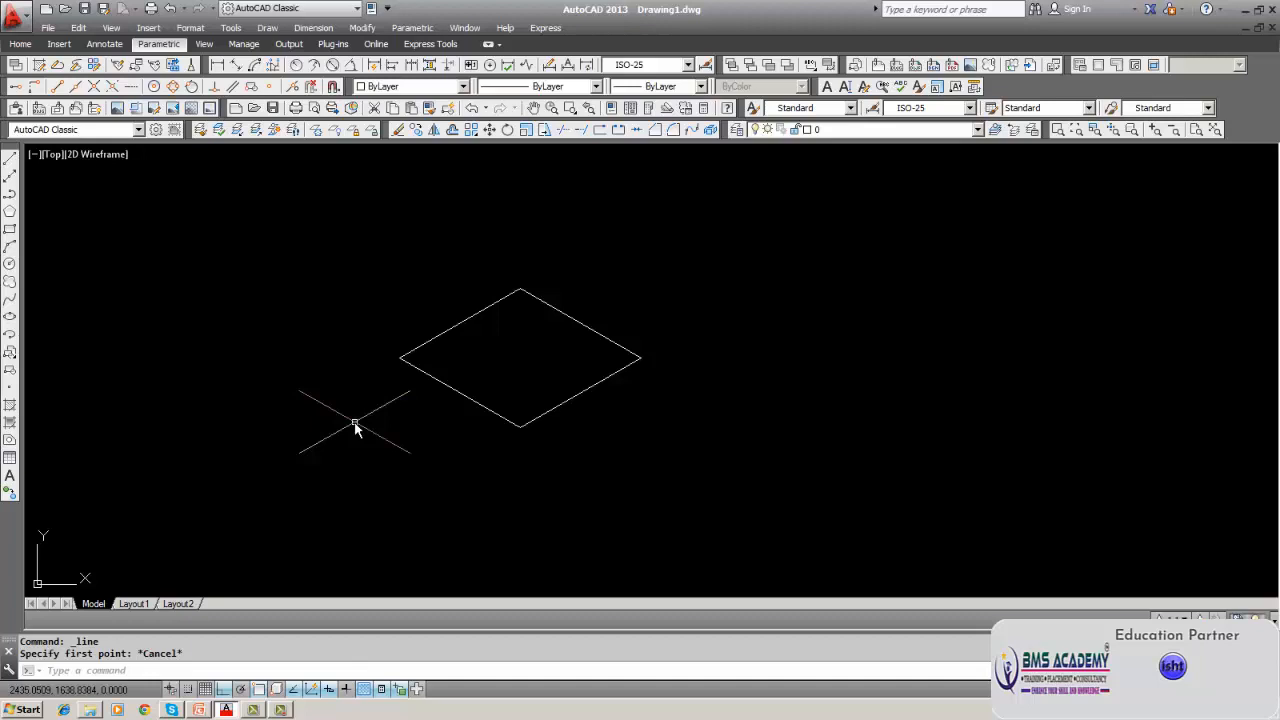
pyautogui.press('F5')
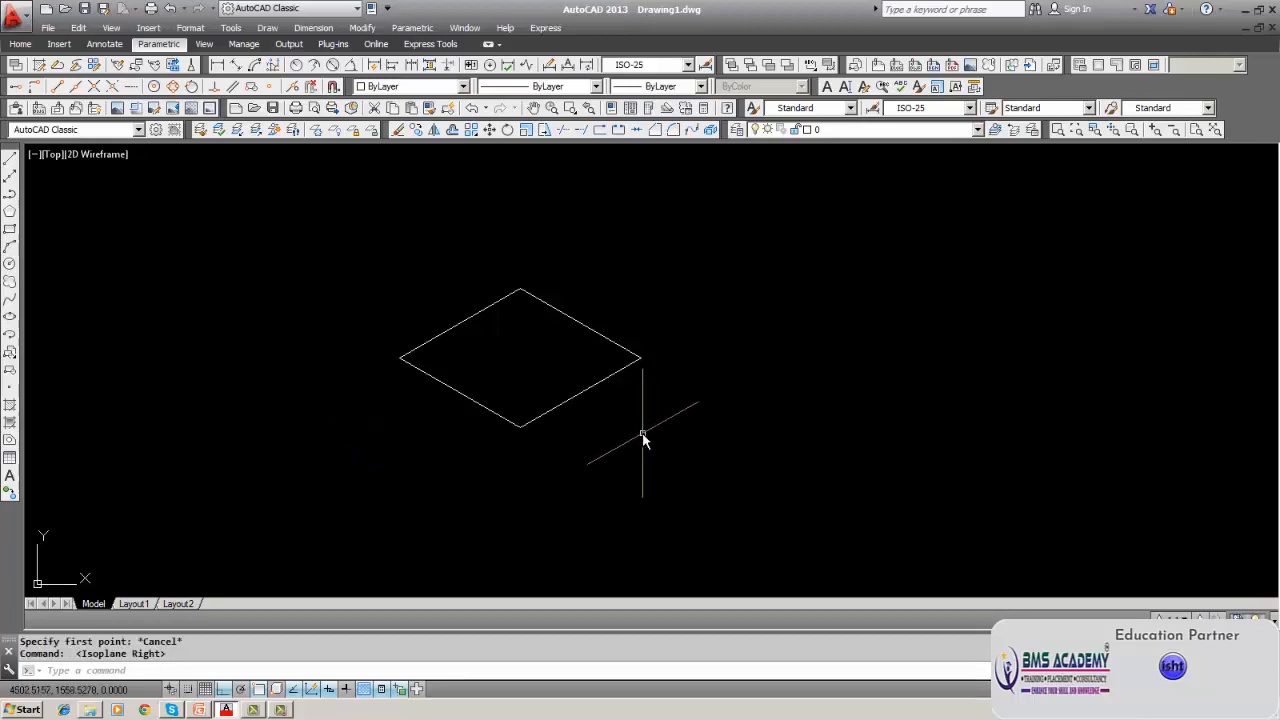
pyautogui.click(9, 161)
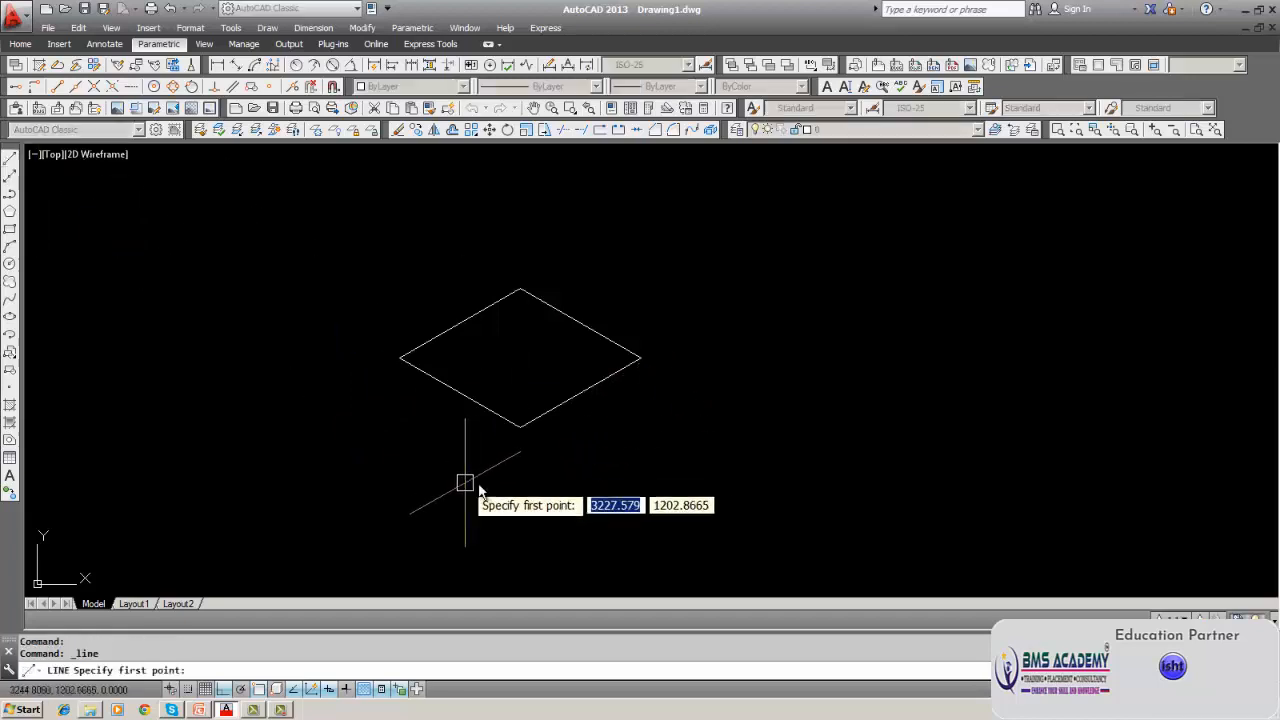
pyautogui.click(520, 427)
pyautogui.moveTo(520, 558); pyautogui.dragTo(531, 491, button='middle')
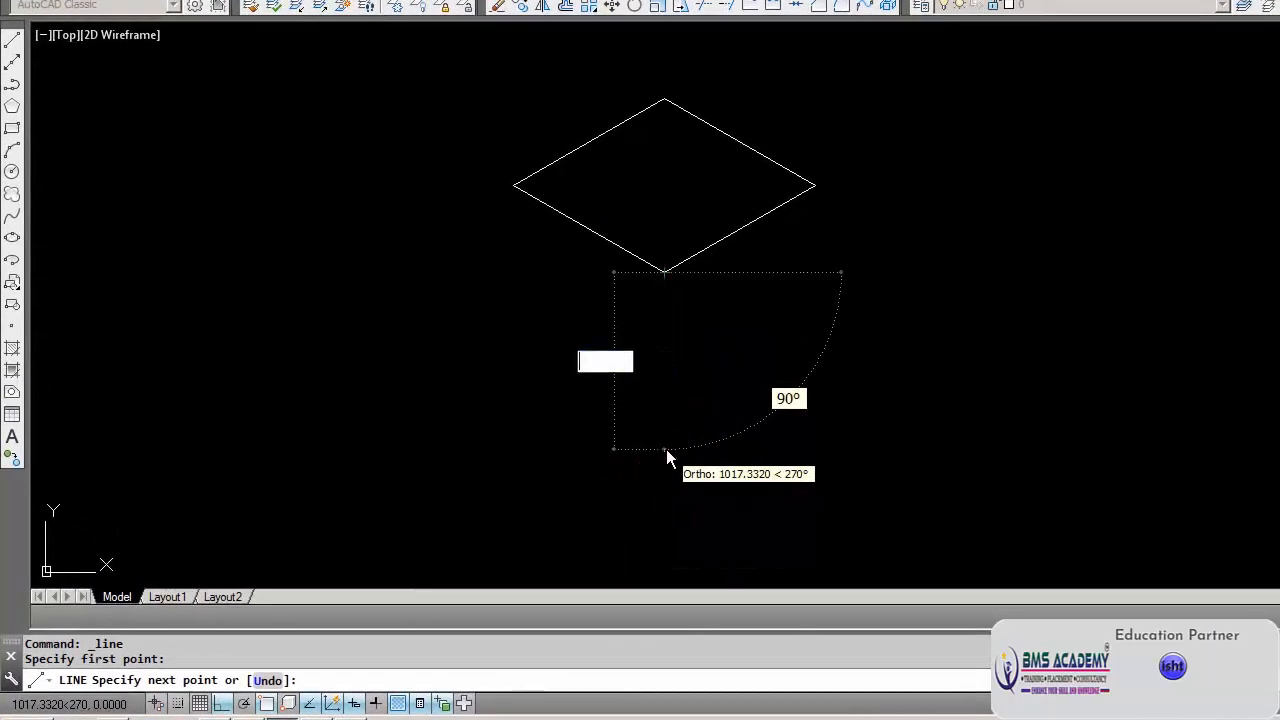
pyautogui.write('1500')
pyautogui.press('Return')
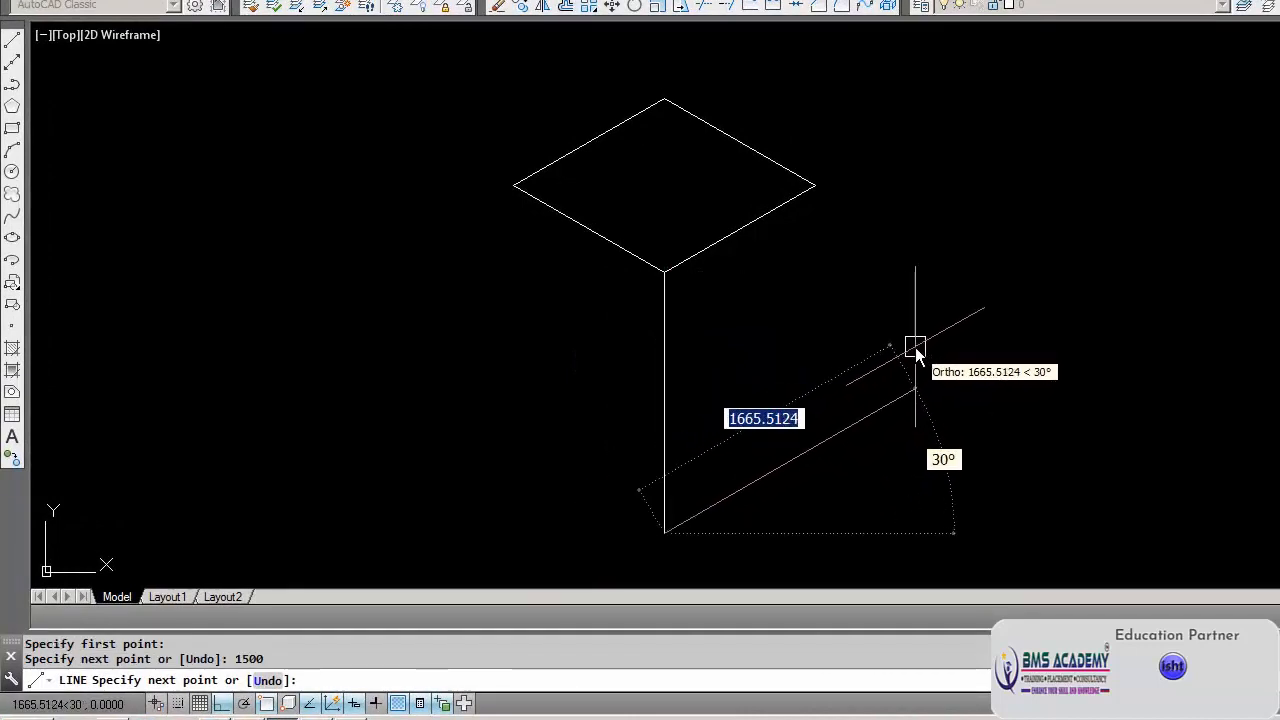
# Add a 1000-unit segment at 30° and complete the right face with a vertical line up to the rhombus's right corner.
pyautogui.write('1000')
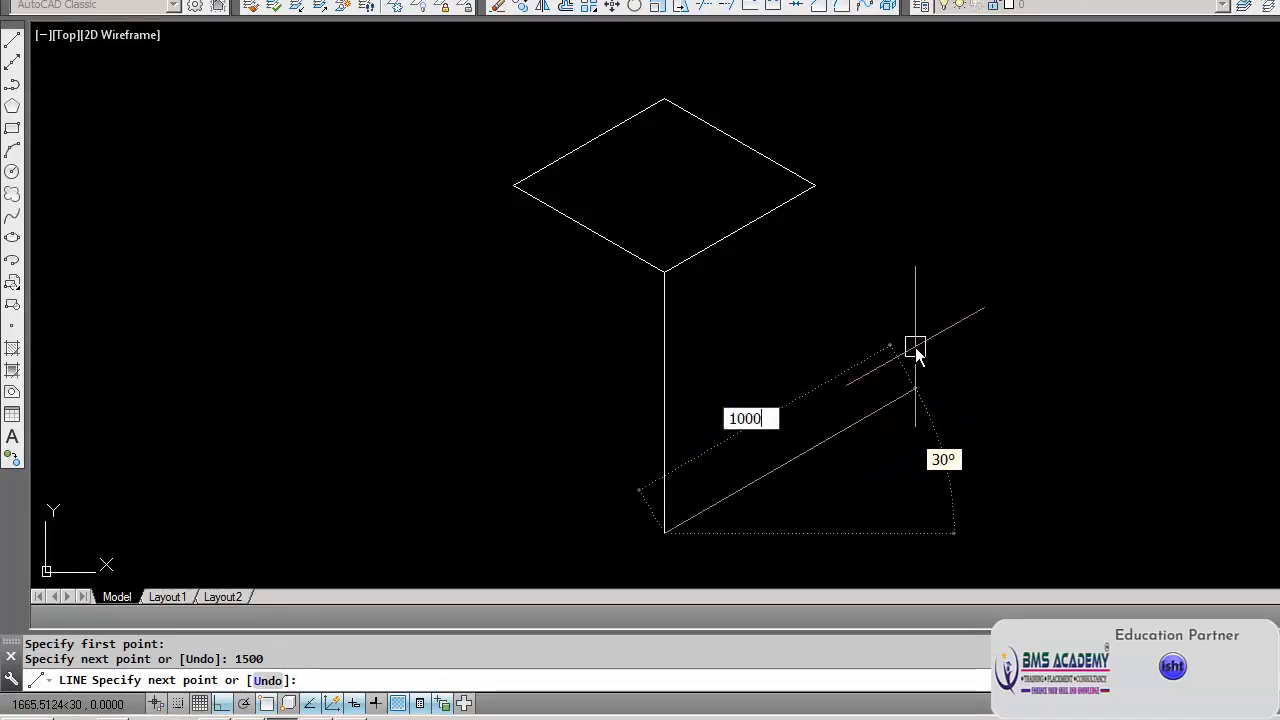
pyautogui.press('Return')
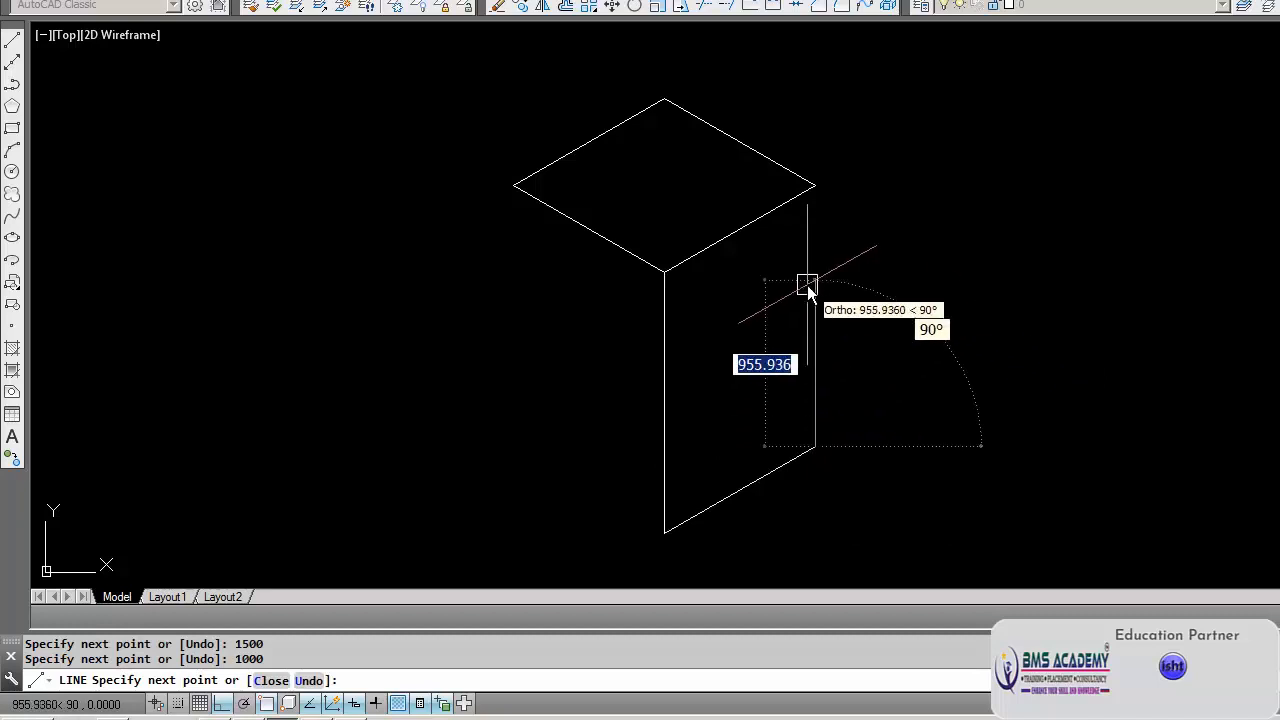
pyautogui.click(815, 186)
pyautogui.press('Return')
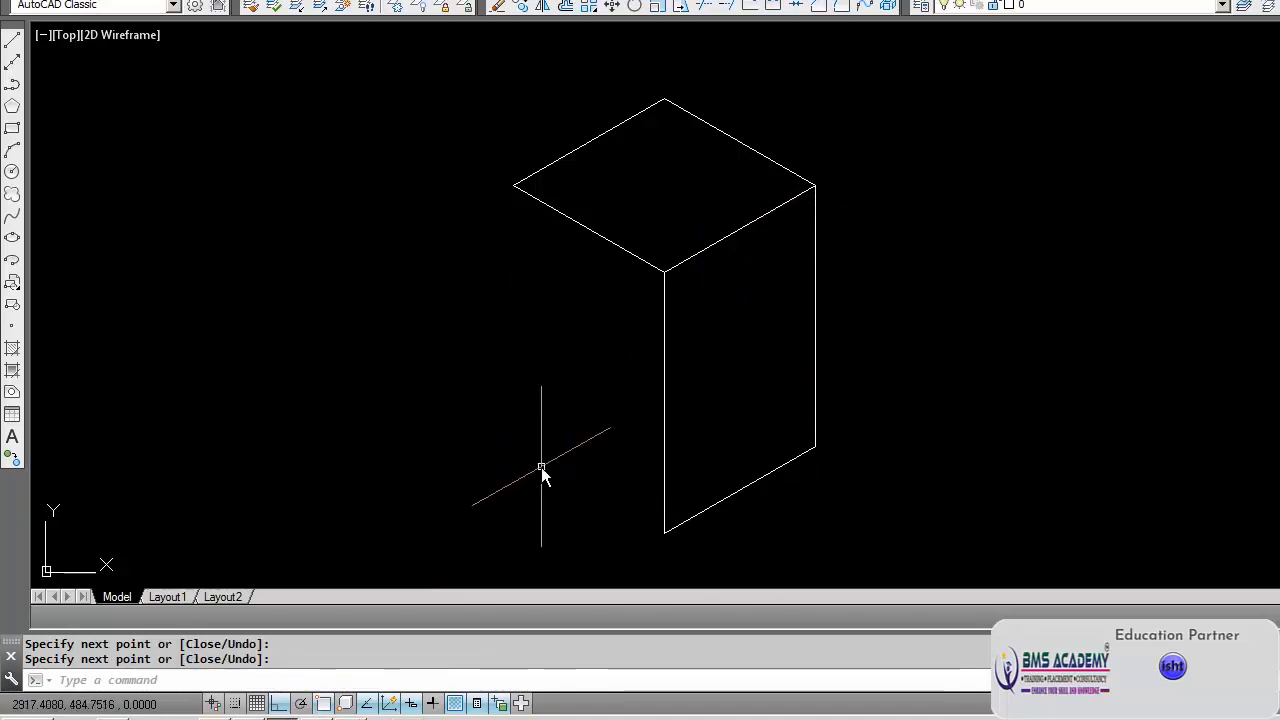
# Switch to the left isoplane and draw a 1500-unit vertical line down from the rhombus's left corner.
pyautogui.press('F5')
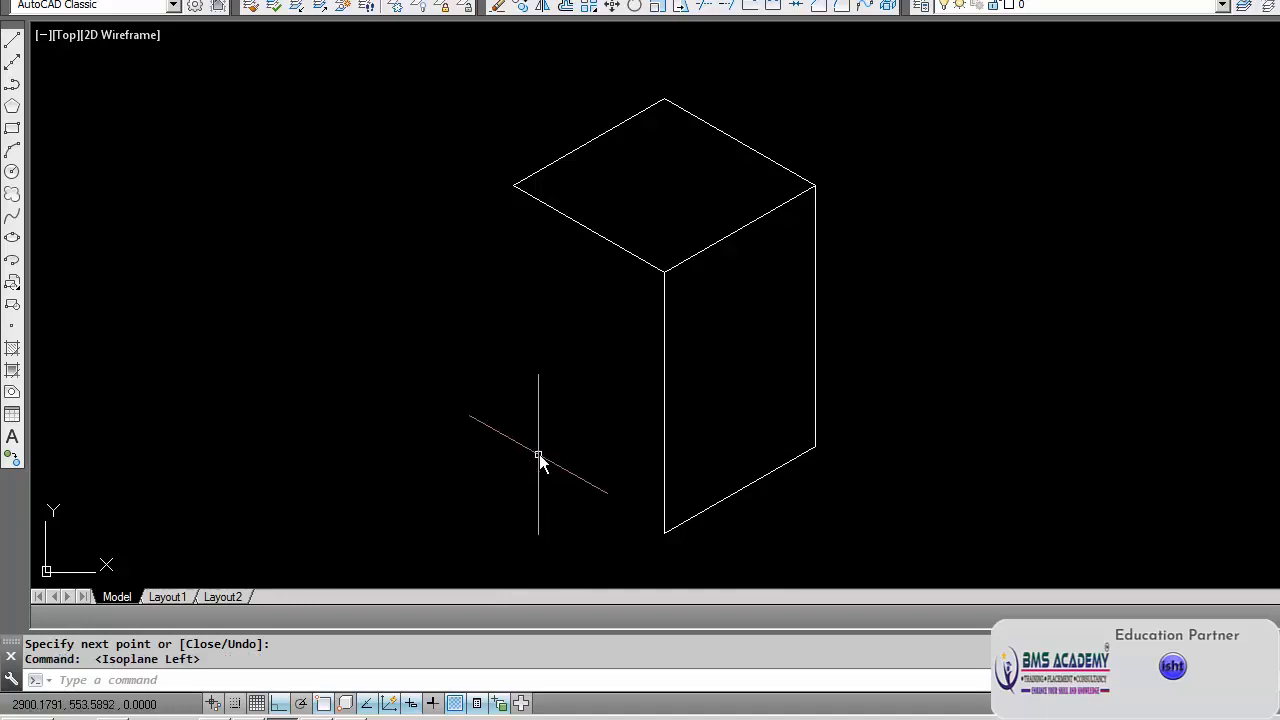
pyautogui.click(12, 42)
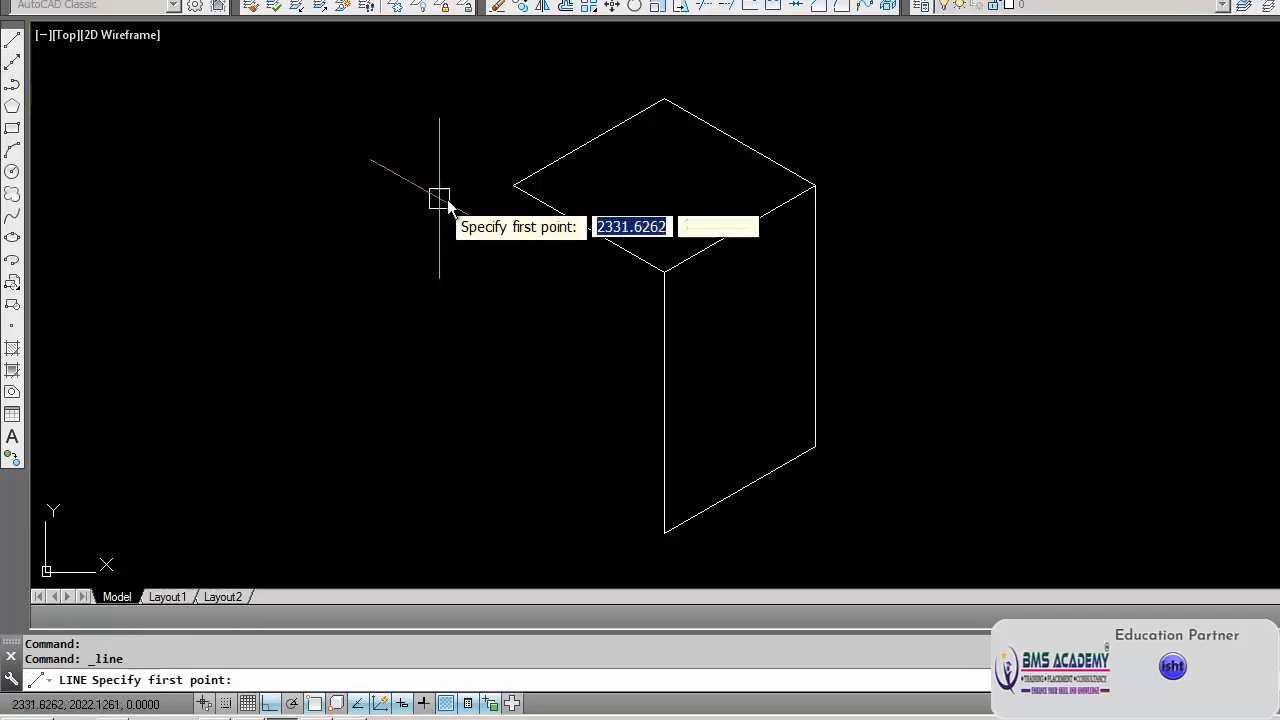
pyautogui.click(513, 185)
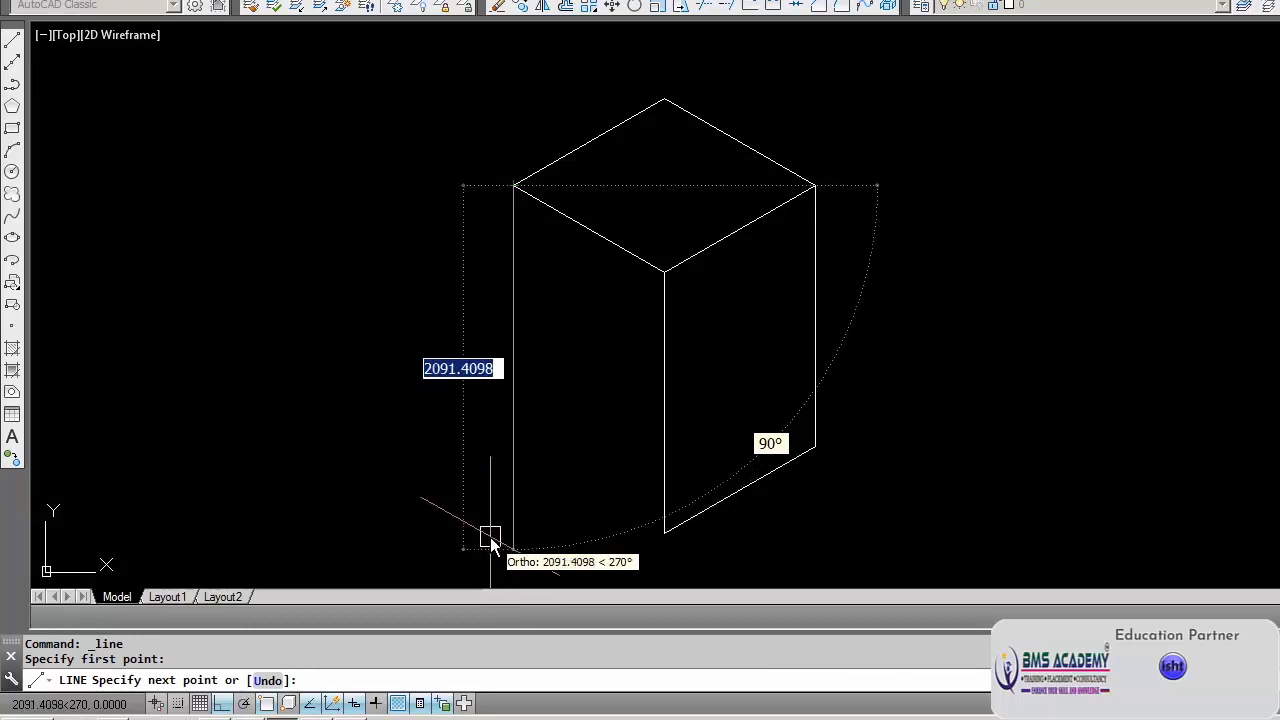
pyautogui.write('1')
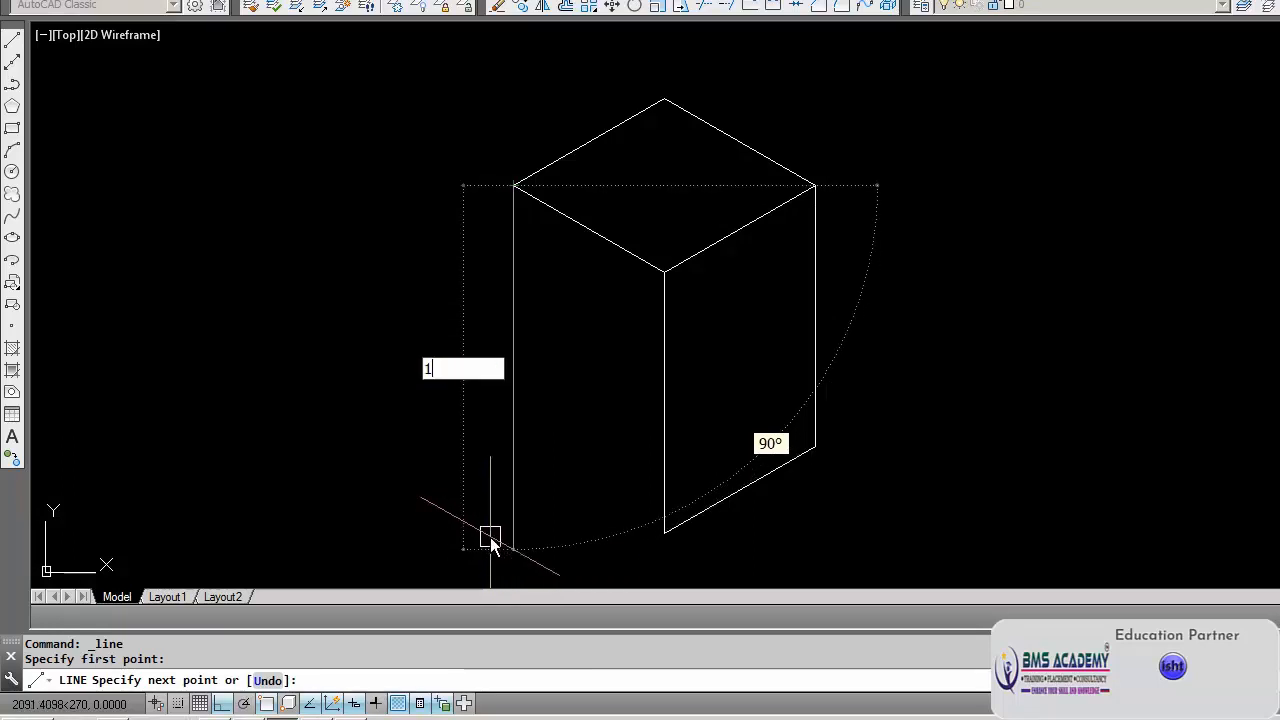
pyautogui.write('500')
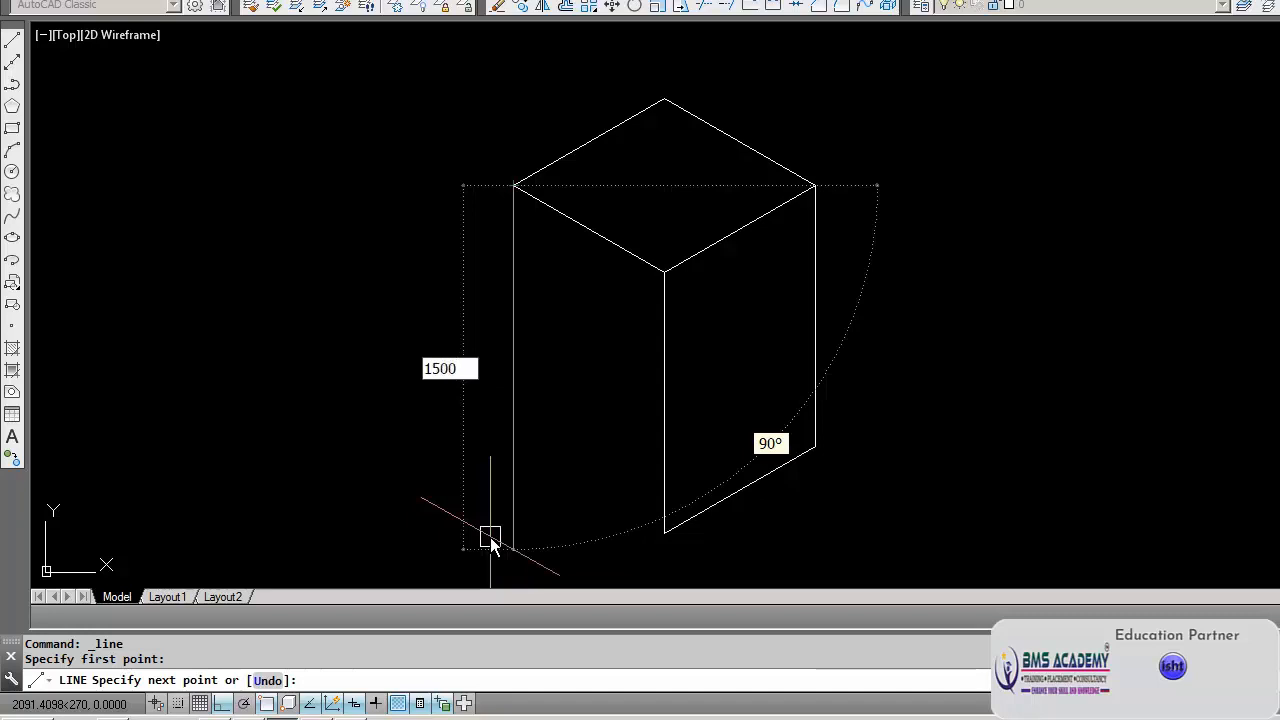
pyautogui.press('Return')
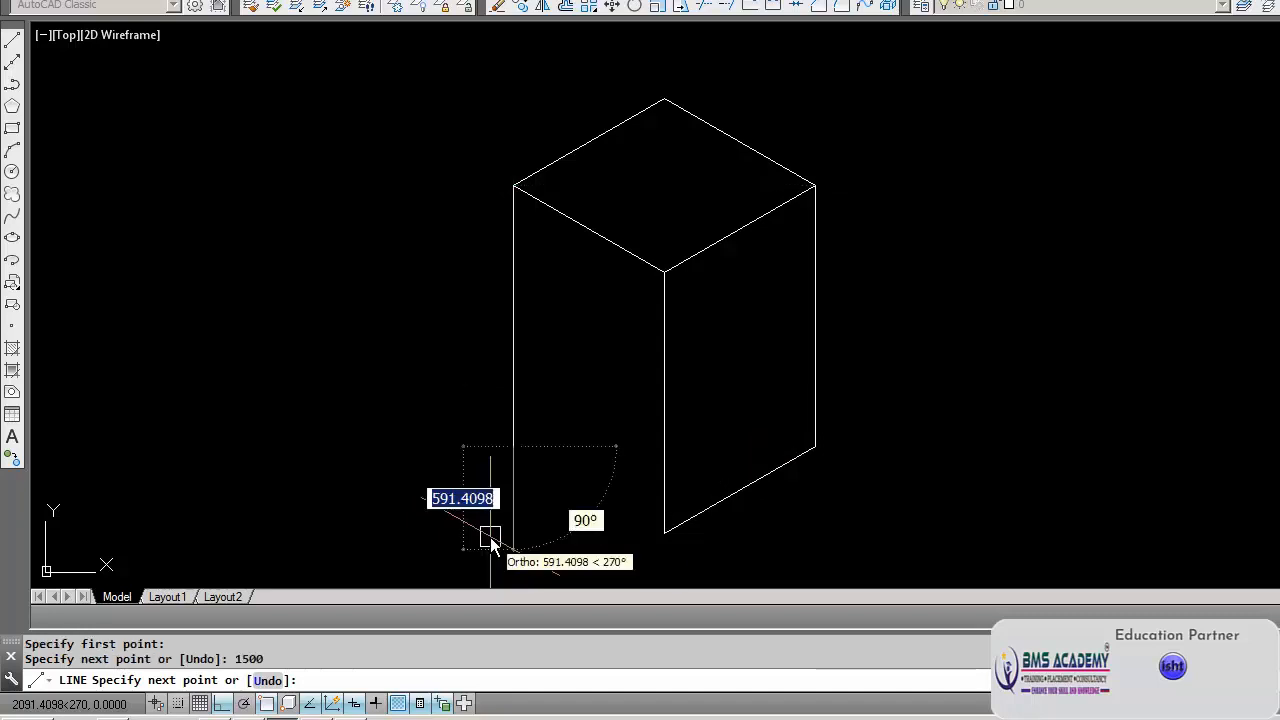
# Close the left face with a line from the vertical's lower end to the front edge's lower end.
pyautogui.click(664, 533)
pyautogui.press('Return')
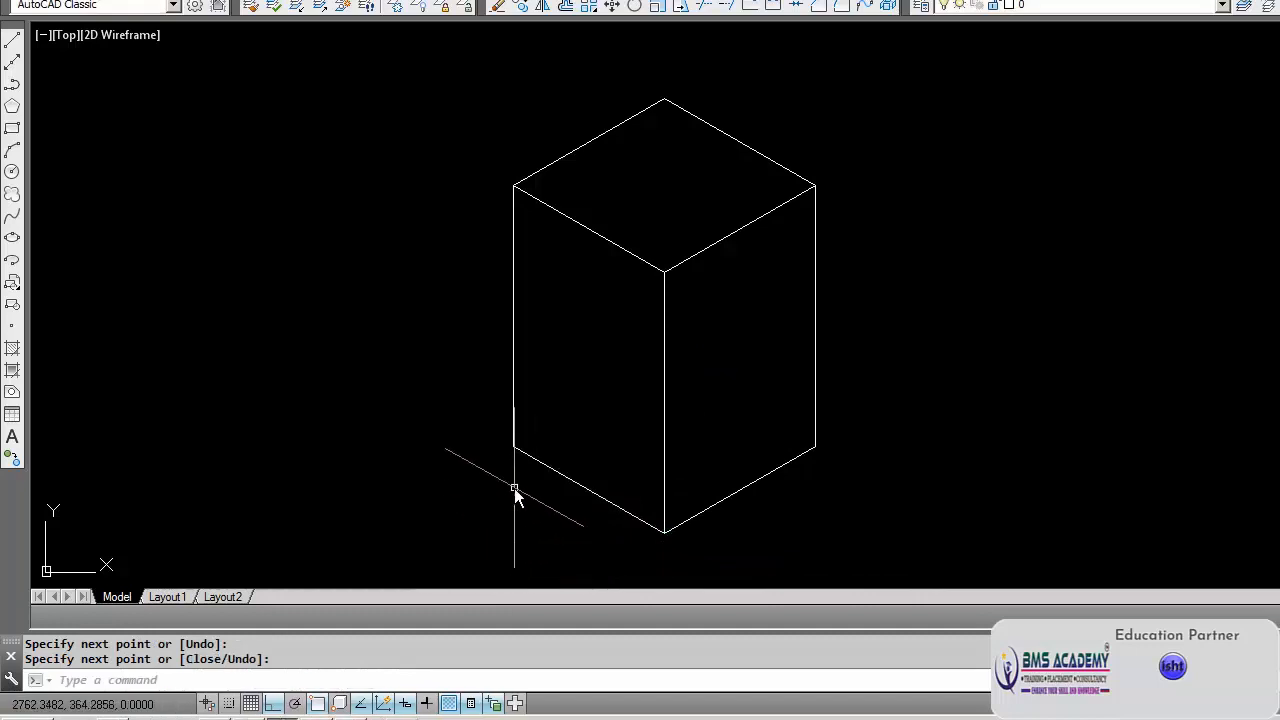
# Erase the left face's outer vertical line and its bottom edge.
pyautogui.click(497, 8)
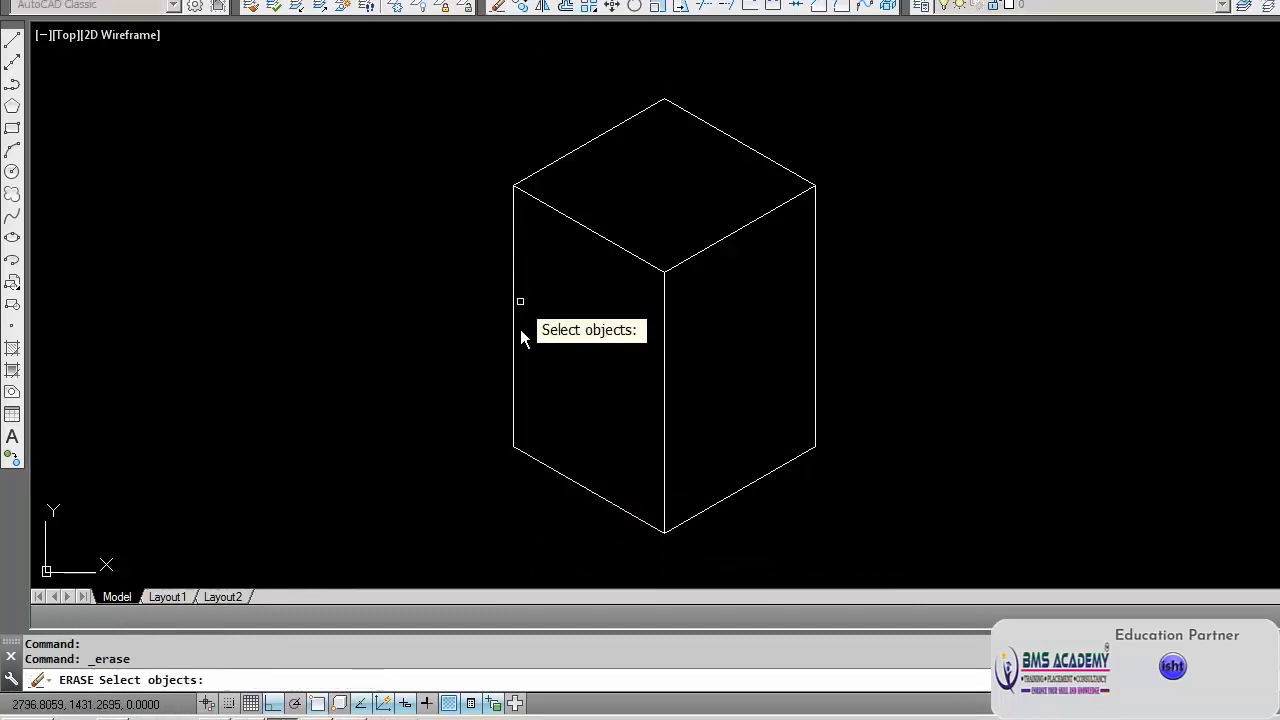
pyautogui.click(514, 450)
pyautogui.click(514, 428)
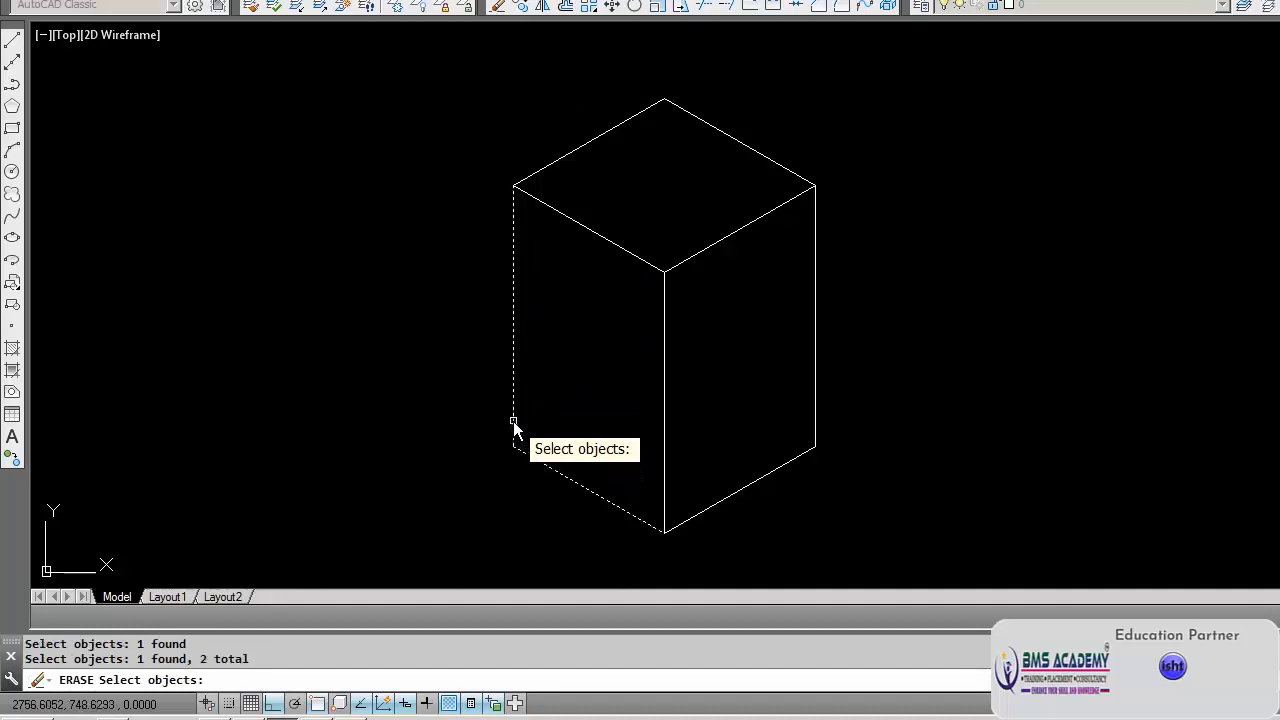
pyautogui.press('Return')
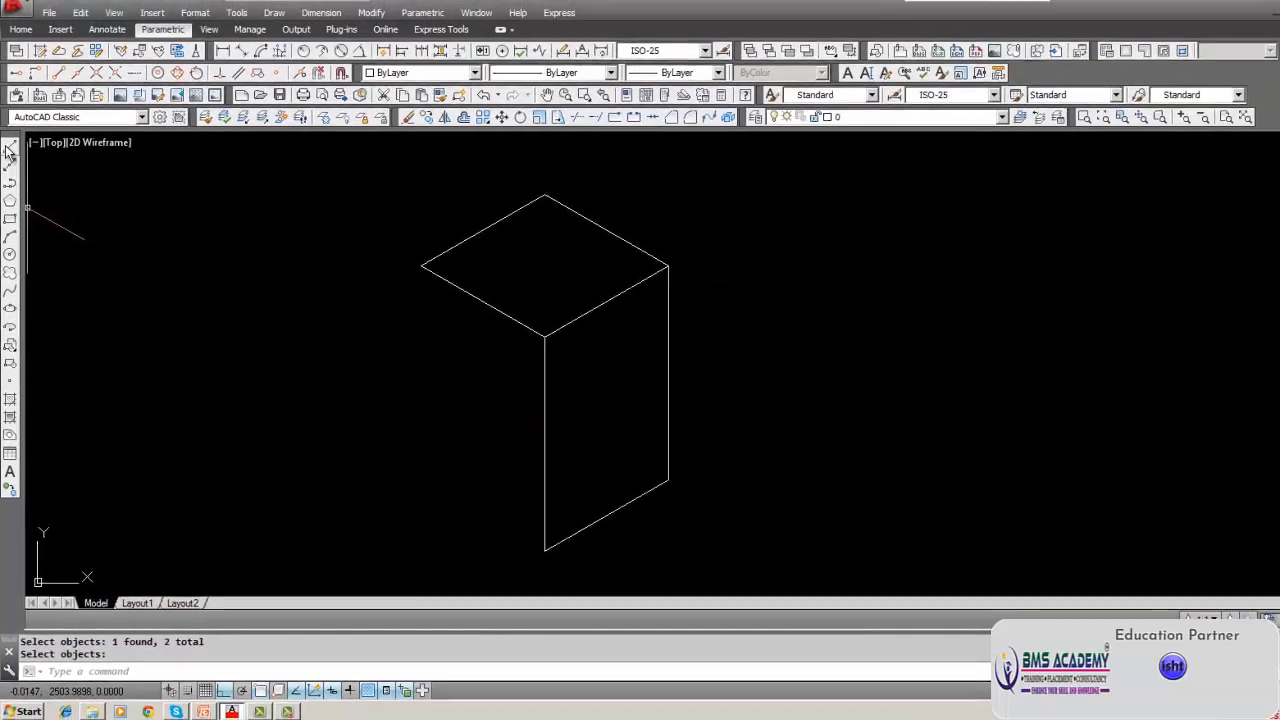
# Draw an overlong vertical line down from the rhombus's left corner, ending below the level of the box's lowest corner.
pyautogui.click(9, 149)
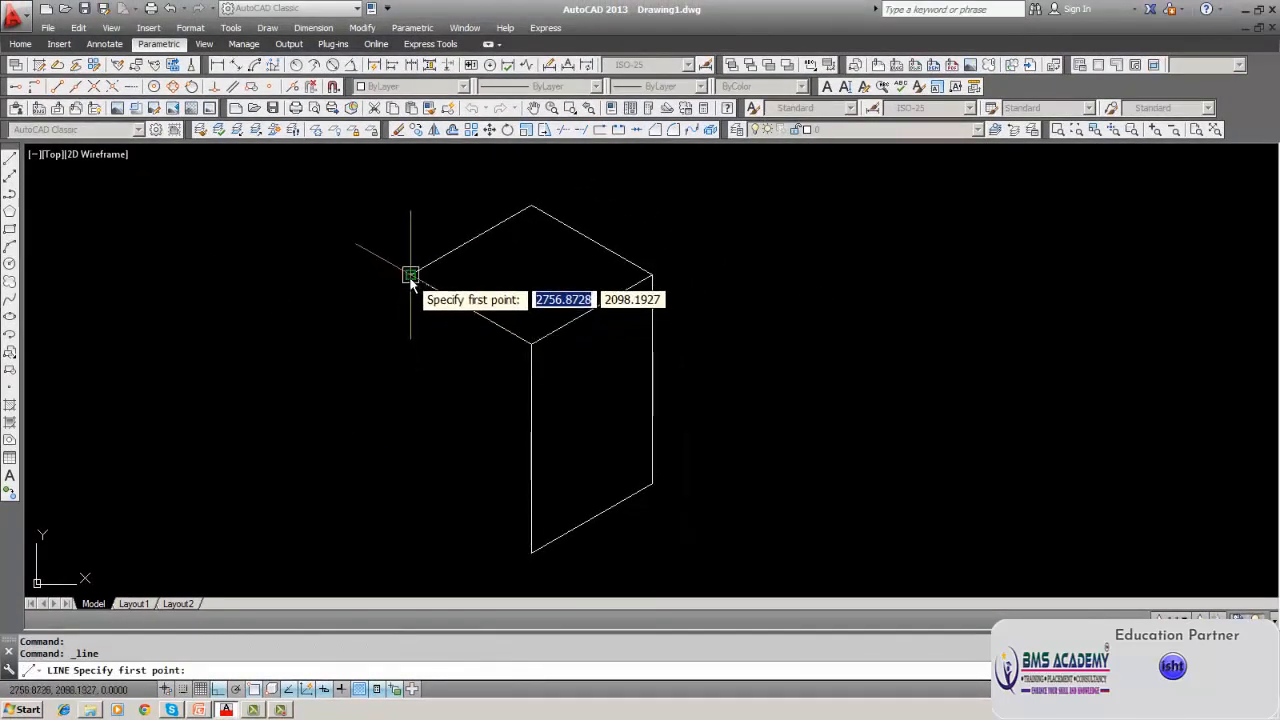
pyautogui.click(410, 275)
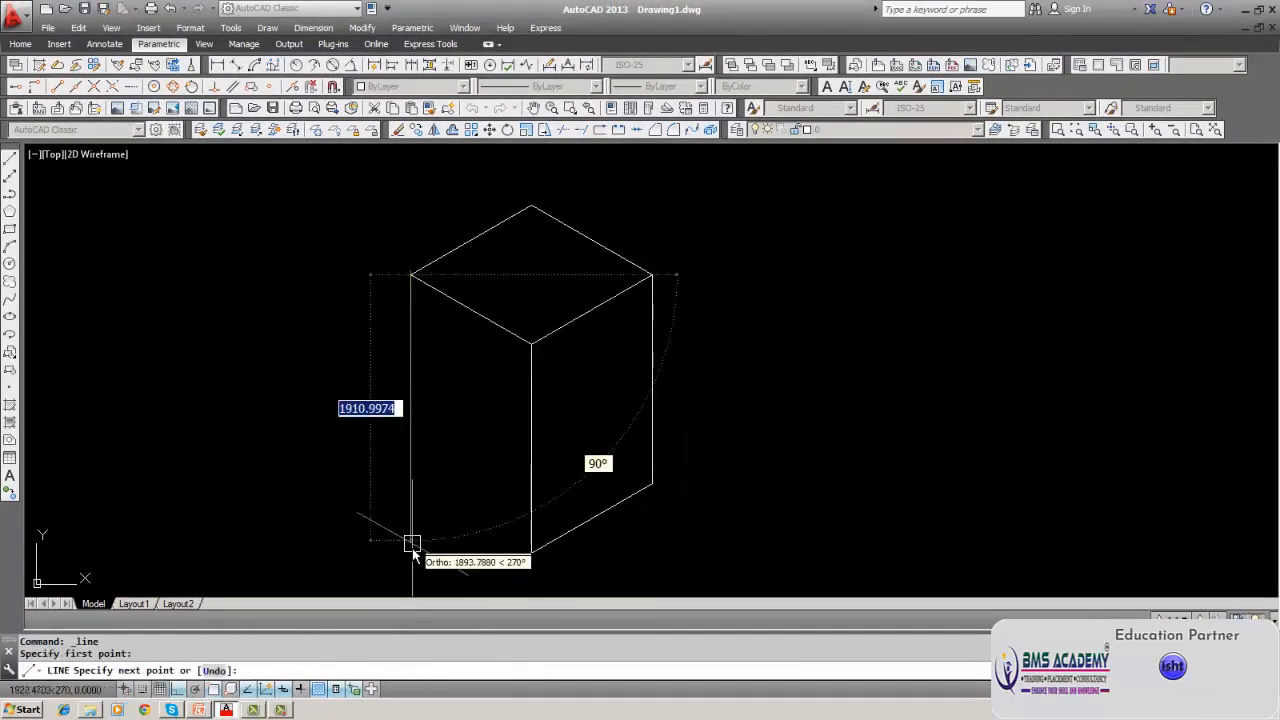
pyautogui.click(411, 575)
pyautogui.press('Return')
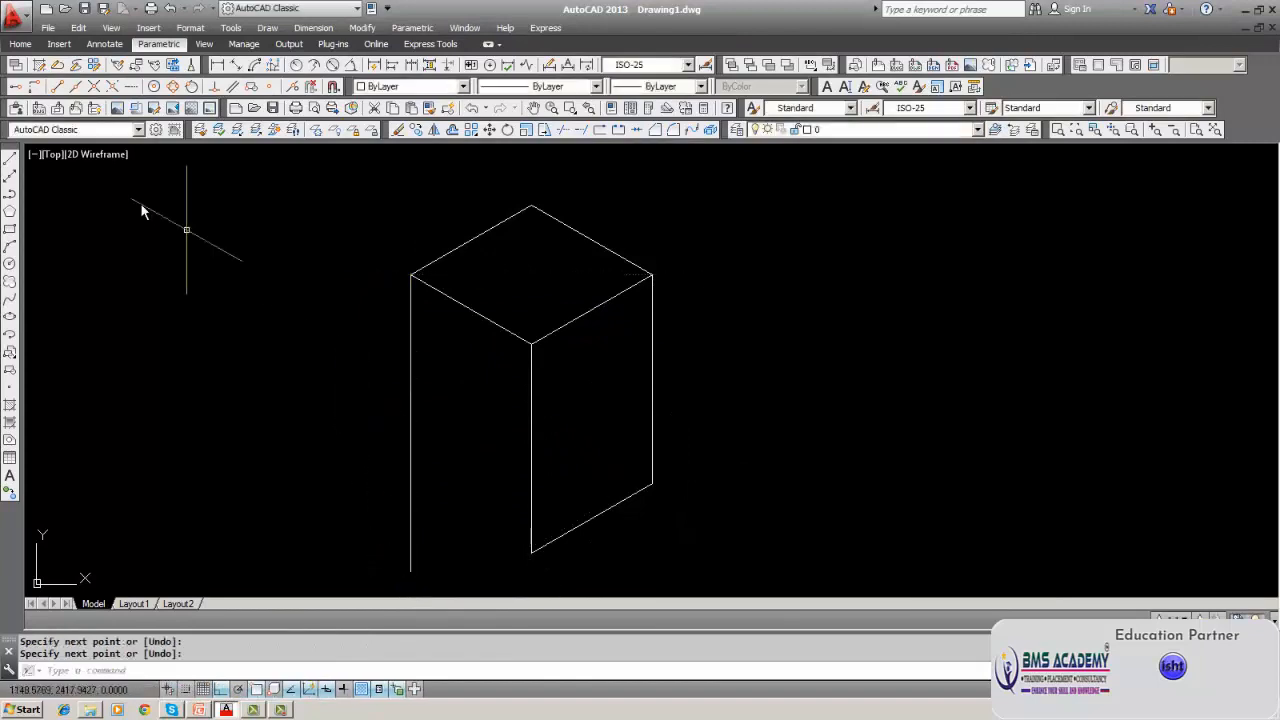
# Draw a line about 1736 units long at 150° from the front edge's lower end, crossing the left vertical.
pyautogui.click(9, 158)
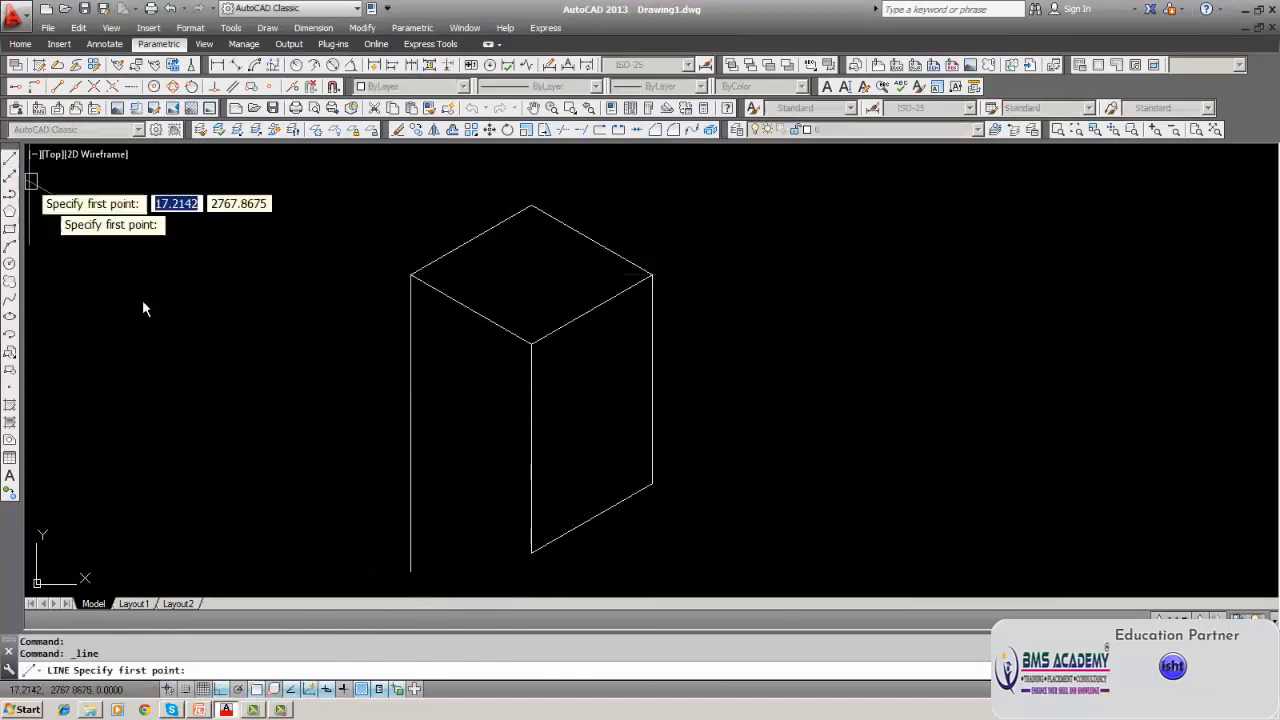
pyautogui.click(530, 551)
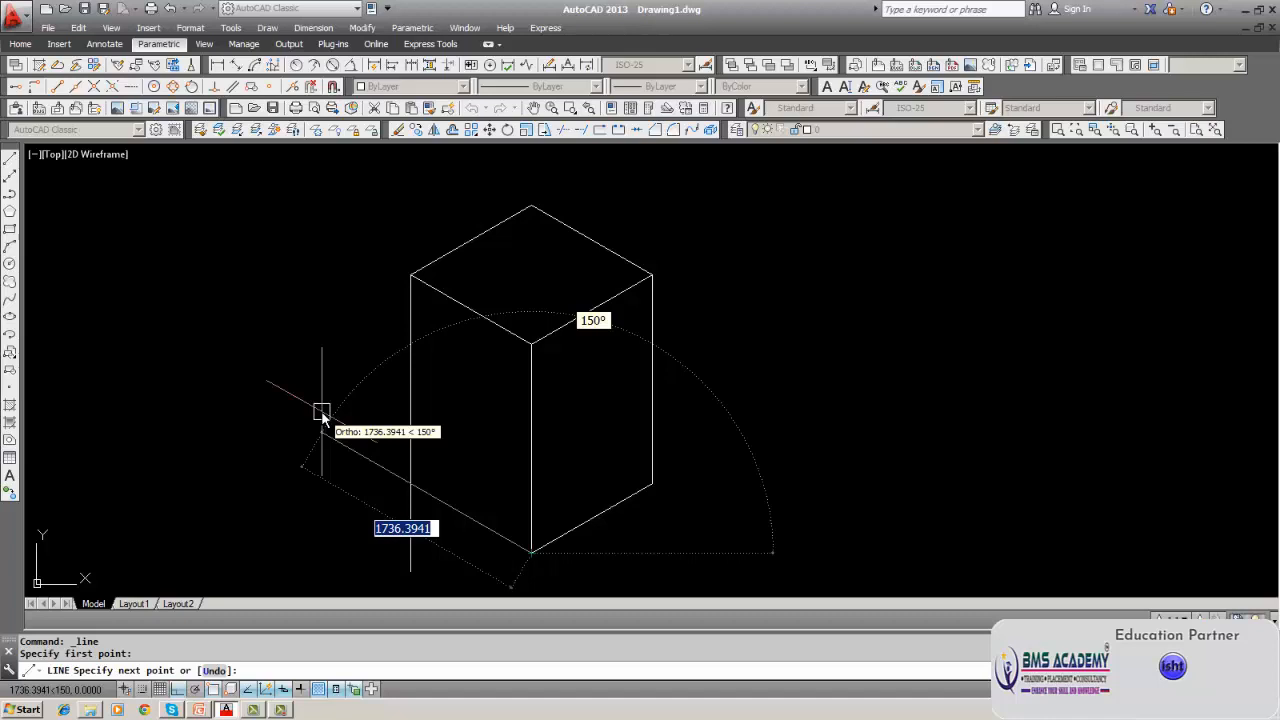
pyautogui.click(322, 414)
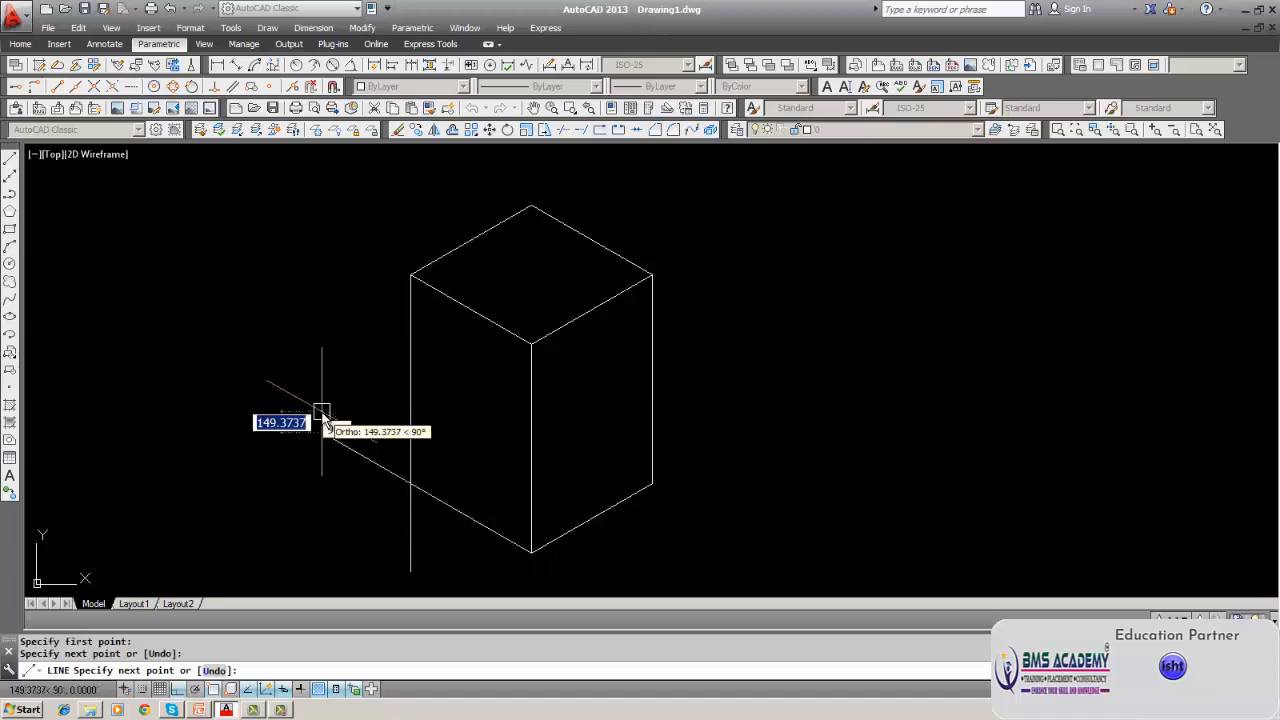
pyautogui.press('Return')
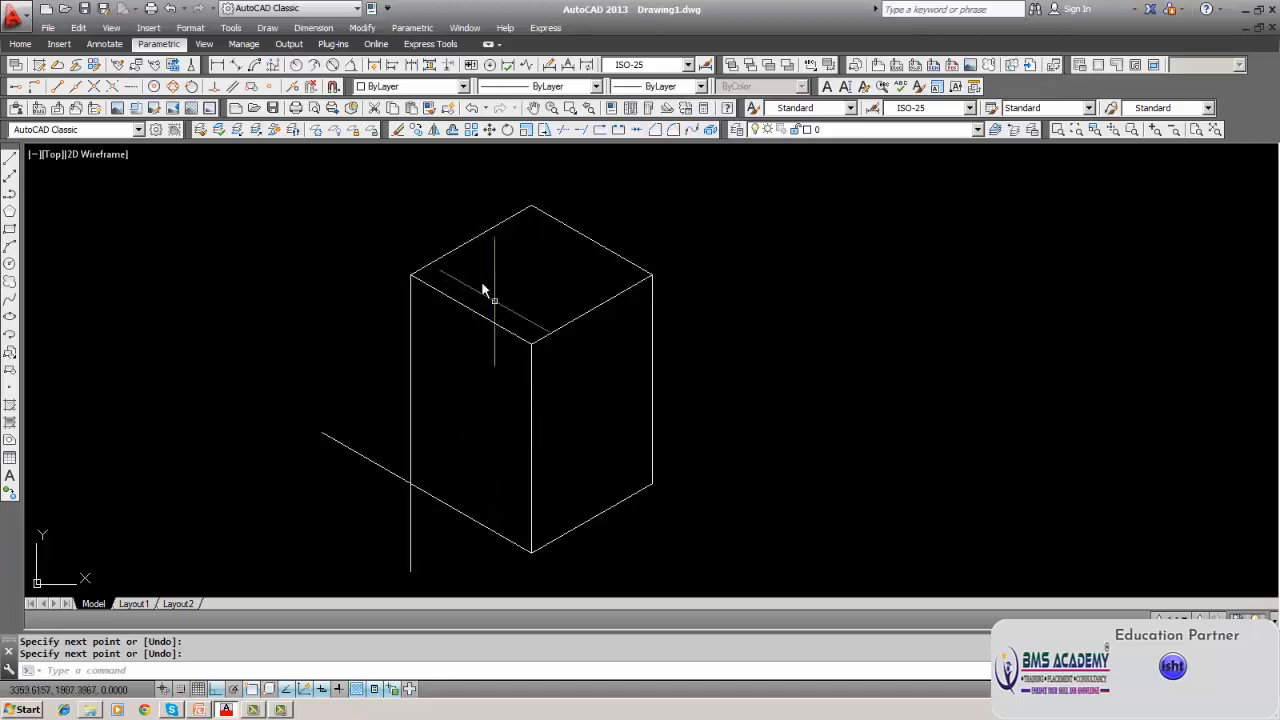
# Trim the overhanging ends of the left vertical and the bottom edge where they cross, using each other as cutting edges.
pyautogui.click(563, 132)
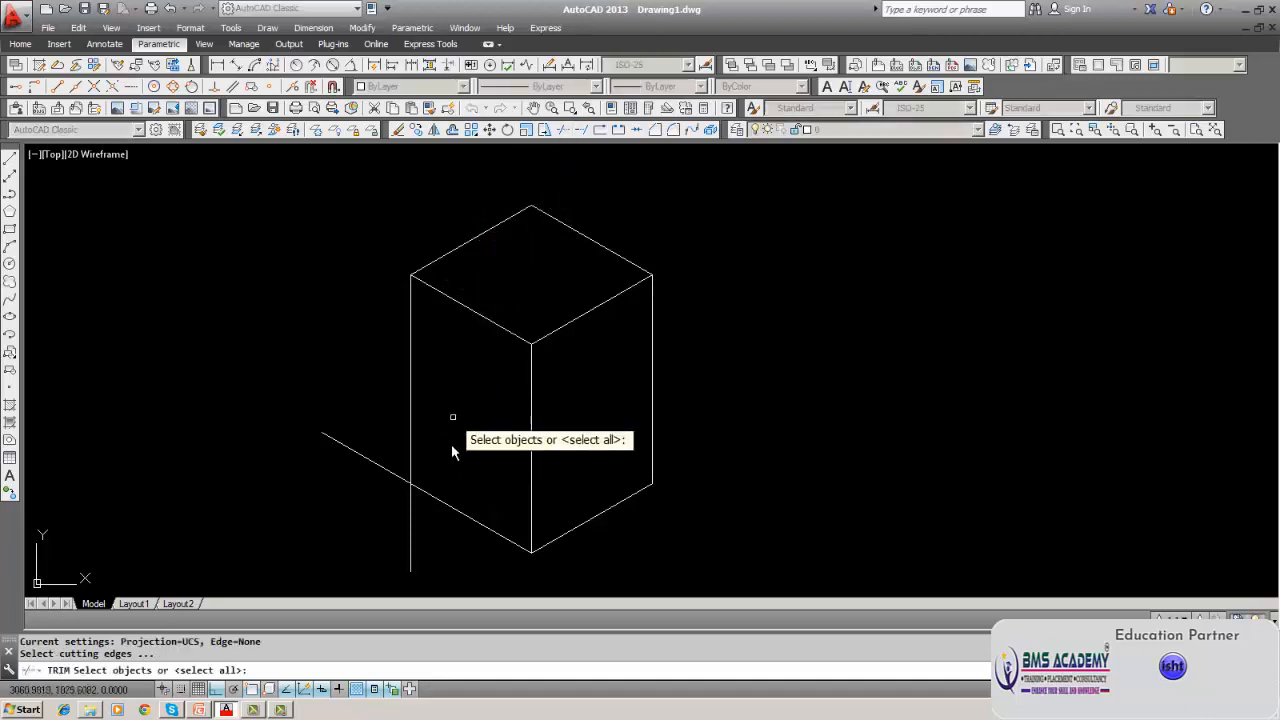
pyautogui.click(414, 479)
pyautogui.click(412, 479)
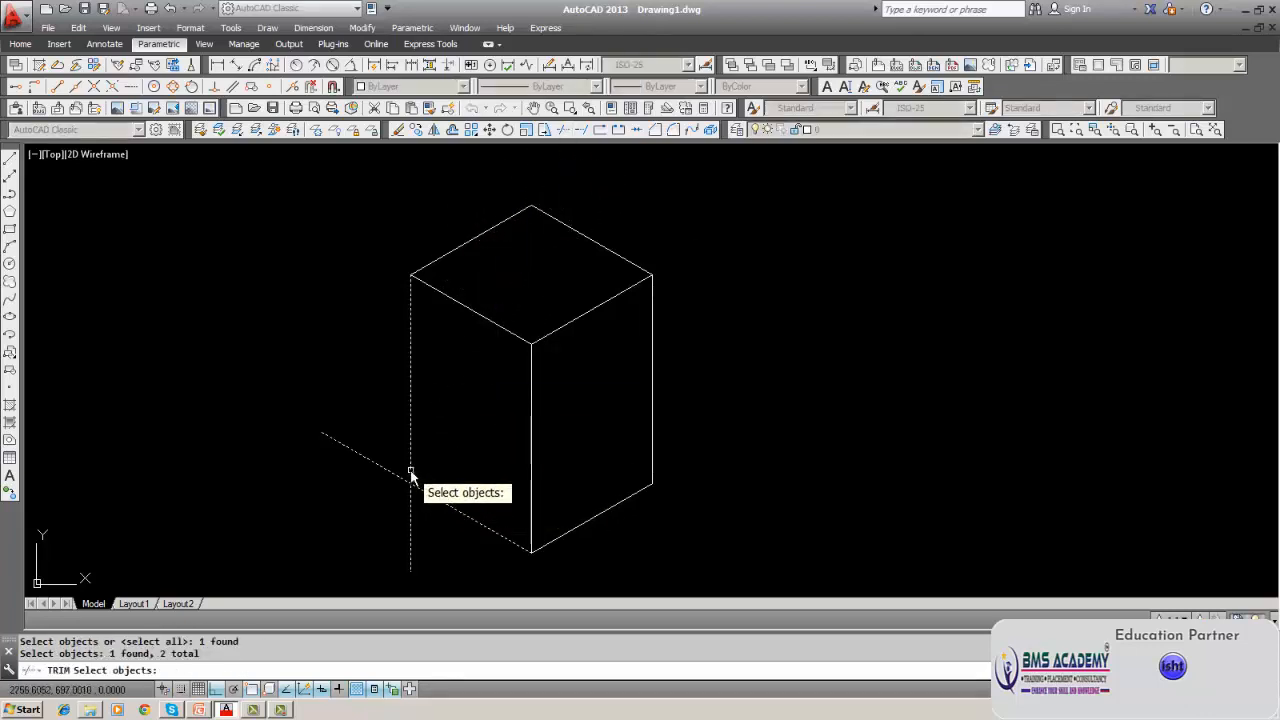
pyautogui.press('Return')
pyautogui.click(399, 479)
pyautogui.click(411, 520)
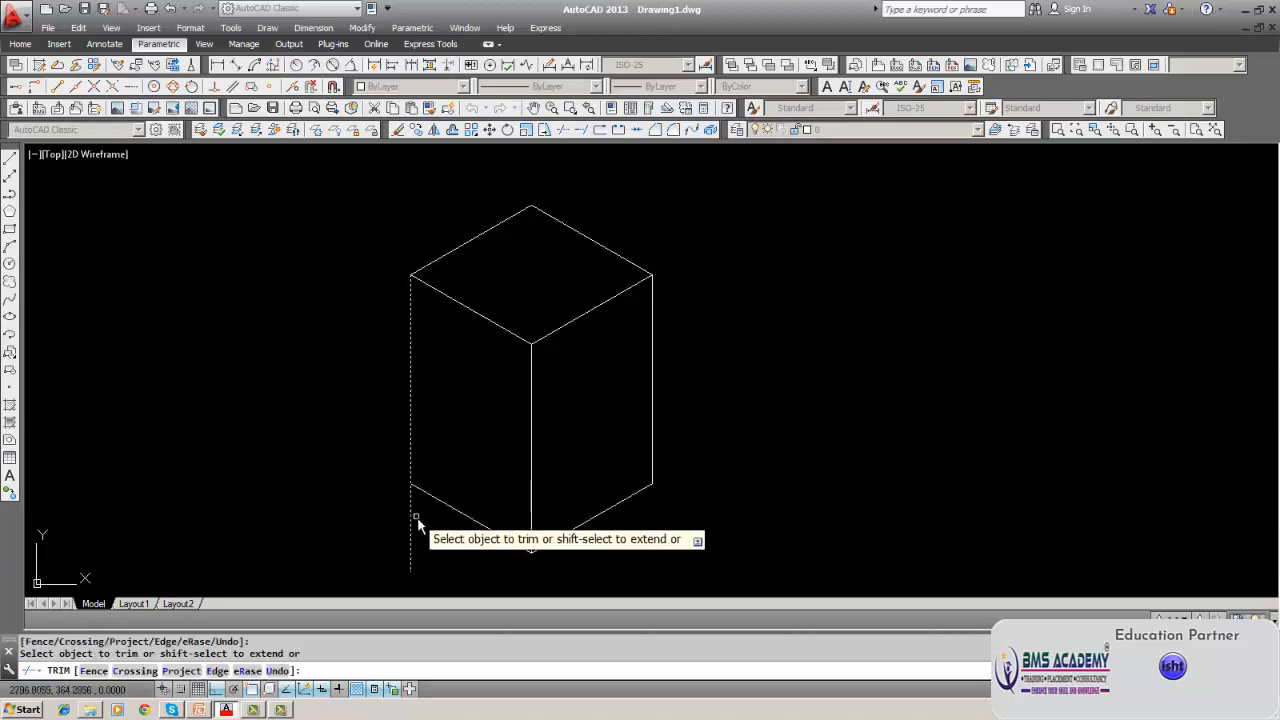
pyautogui.press('Return')
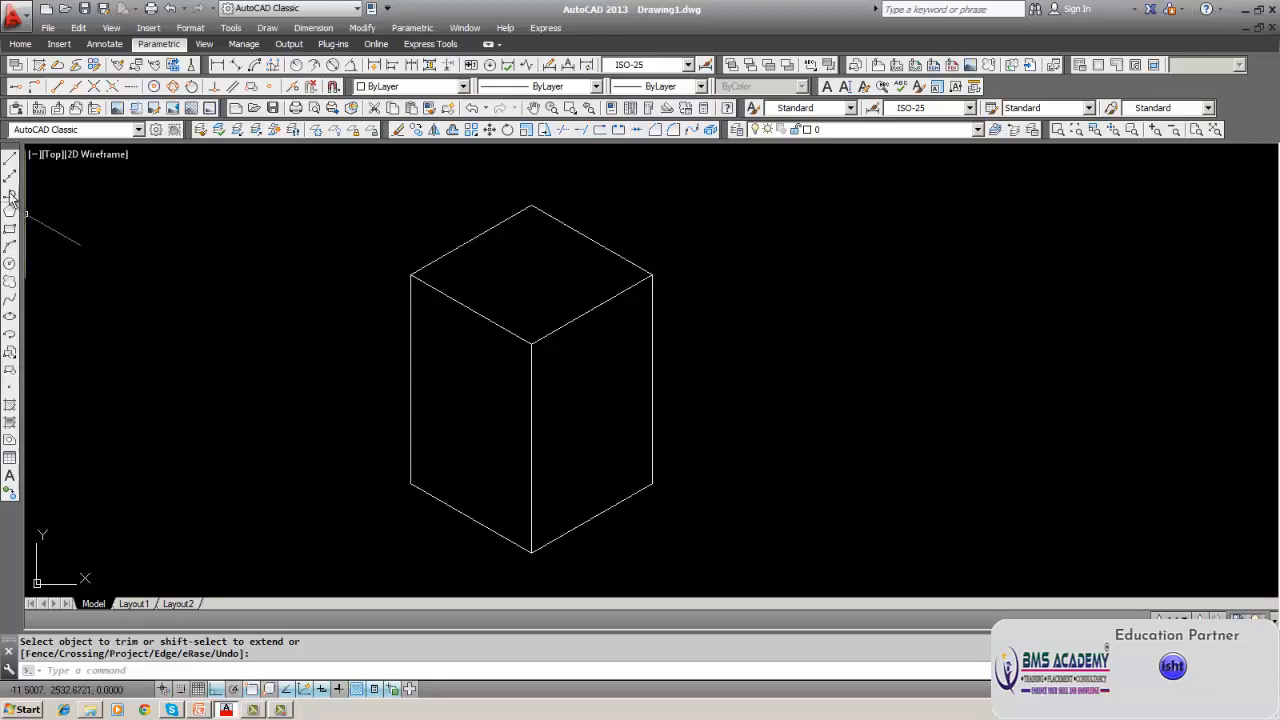
pyautogui.click(10, 159)
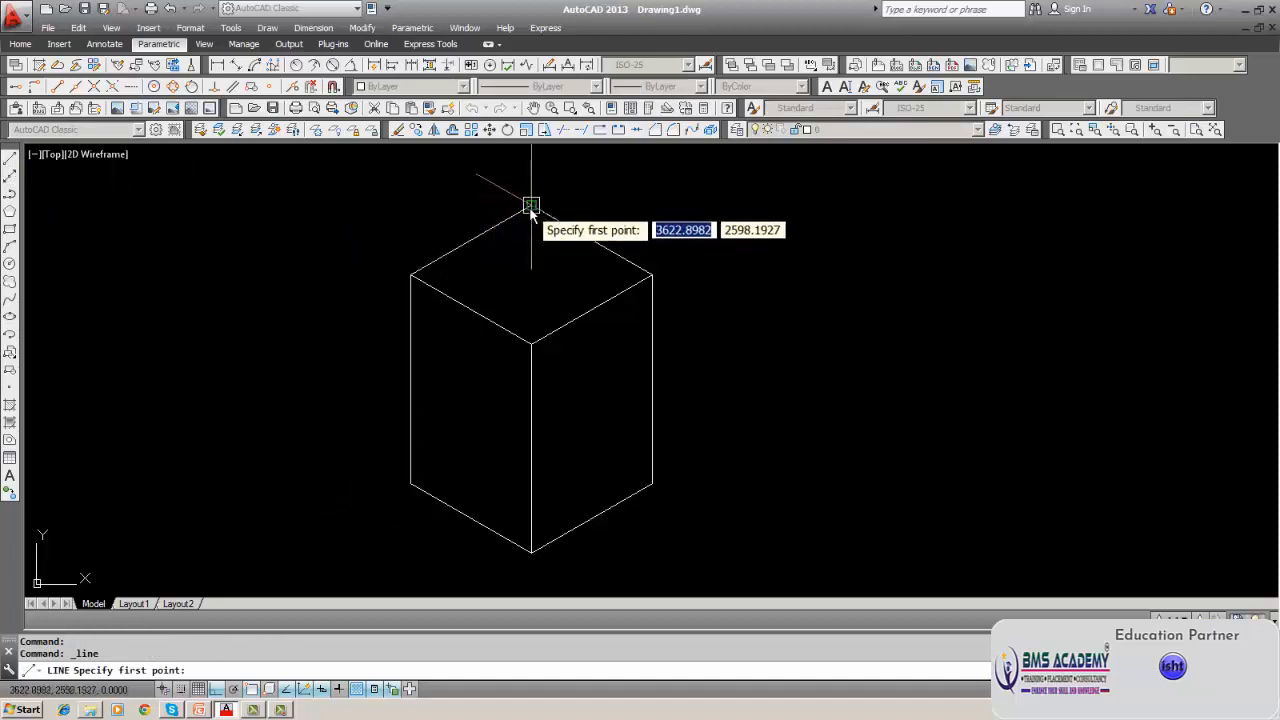
pyautogui.click(531, 206)
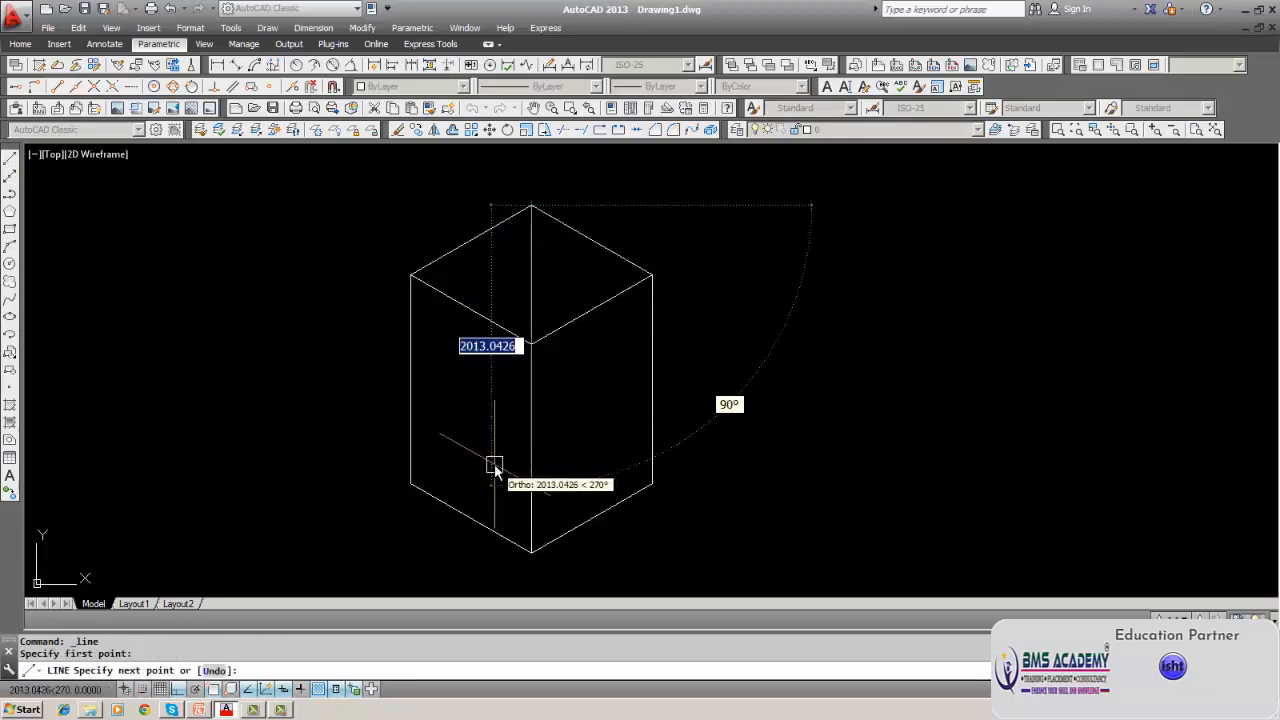
pyautogui.press('Escape')
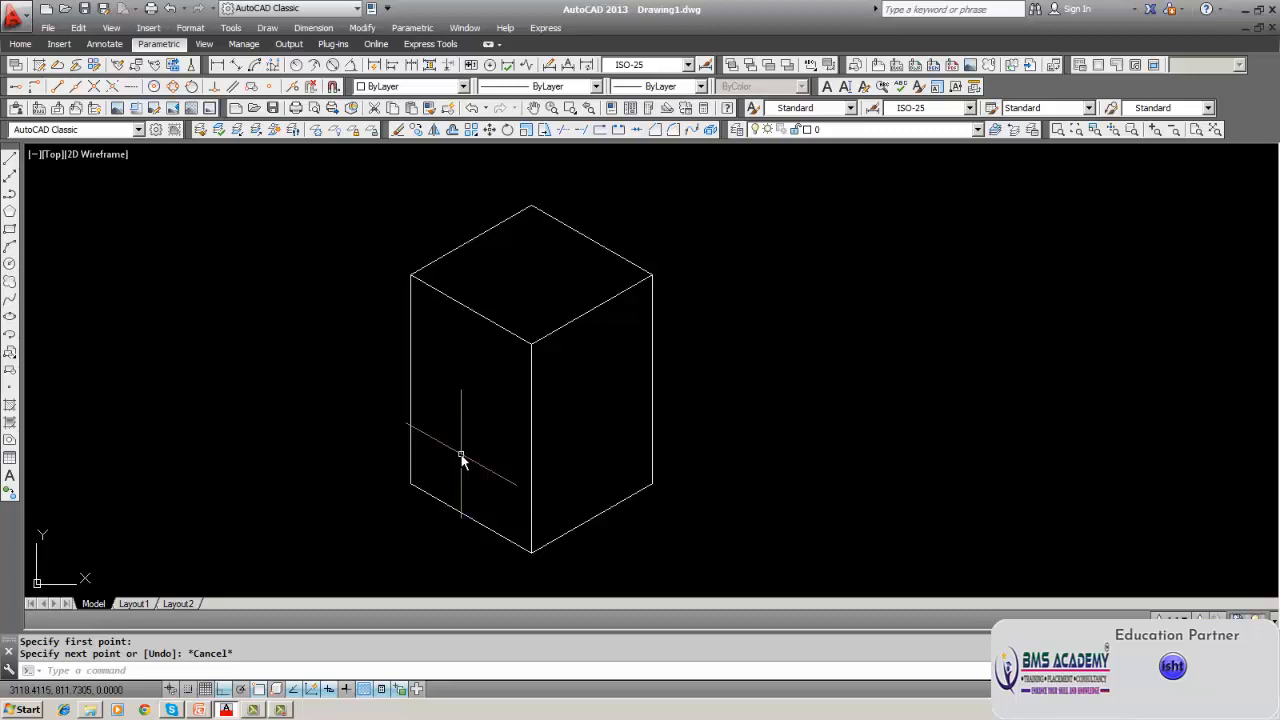
# Draw an ellipse with the Isocircle option near the centre of the left face, about 339 units in radius.
pyautogui.click(10, 320)
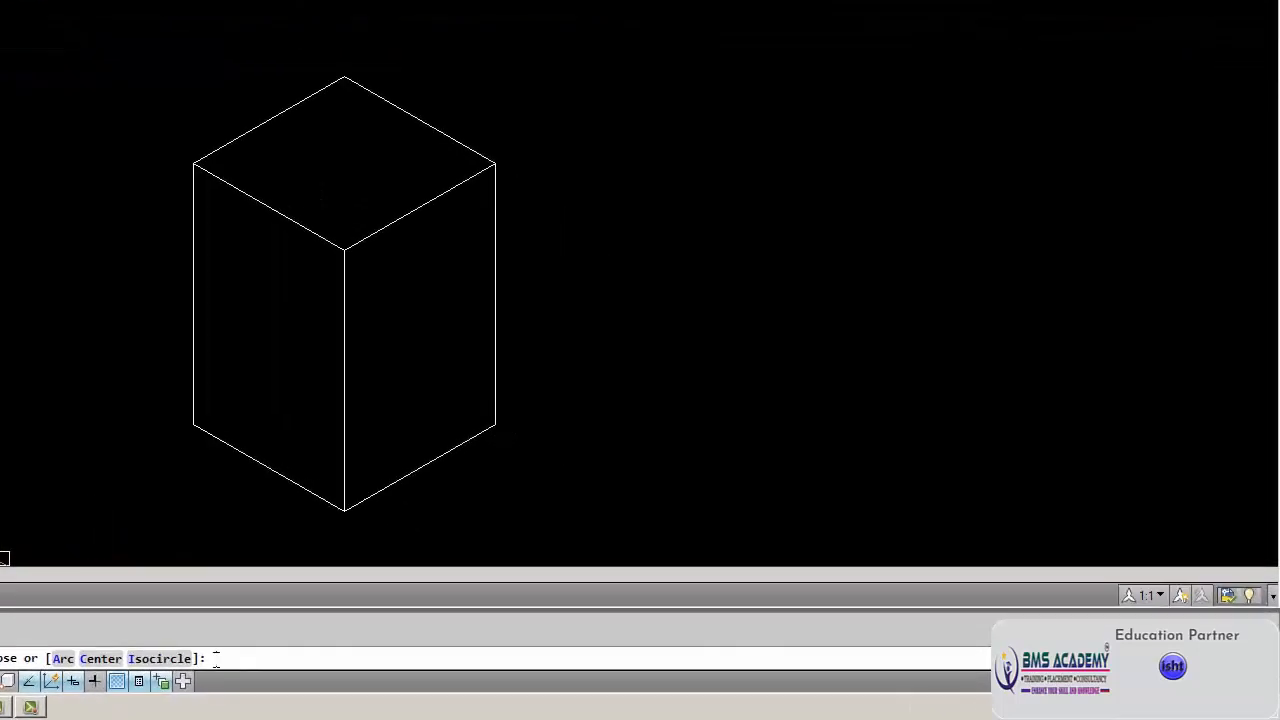
pyautogui.write('socircle')
pyautogui.press('Return')
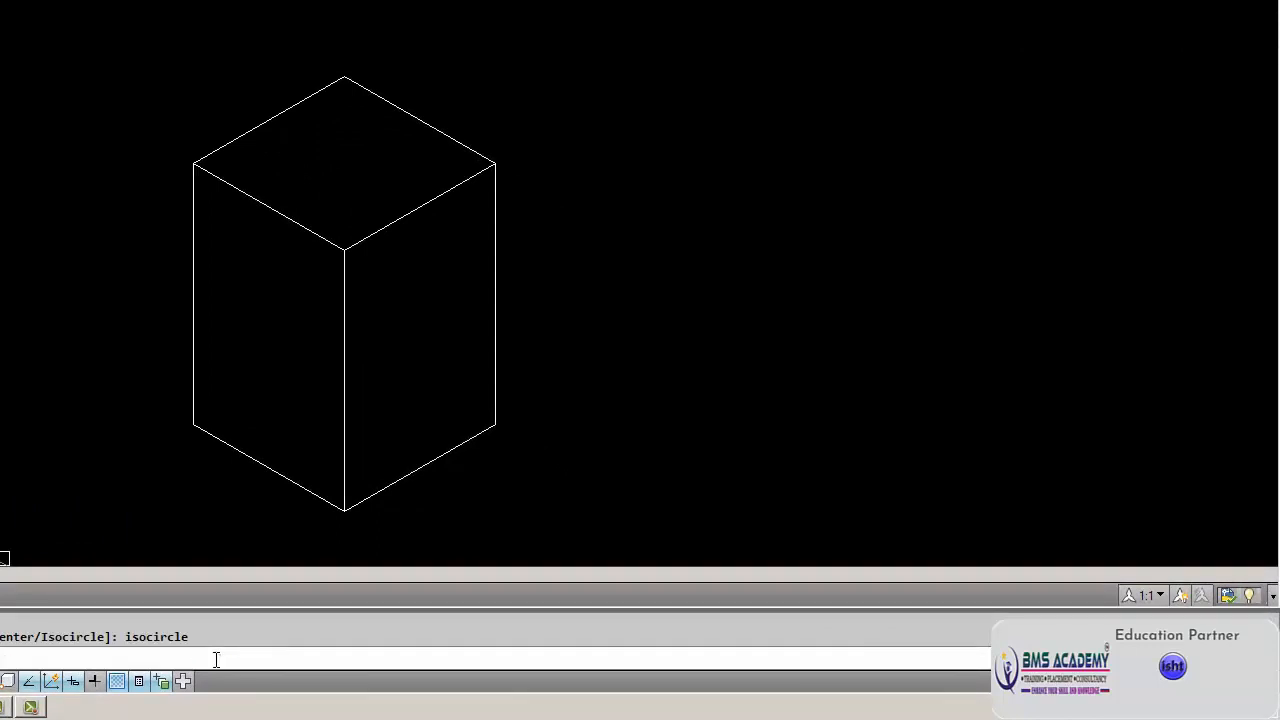
pyautogui.click(273, 337)
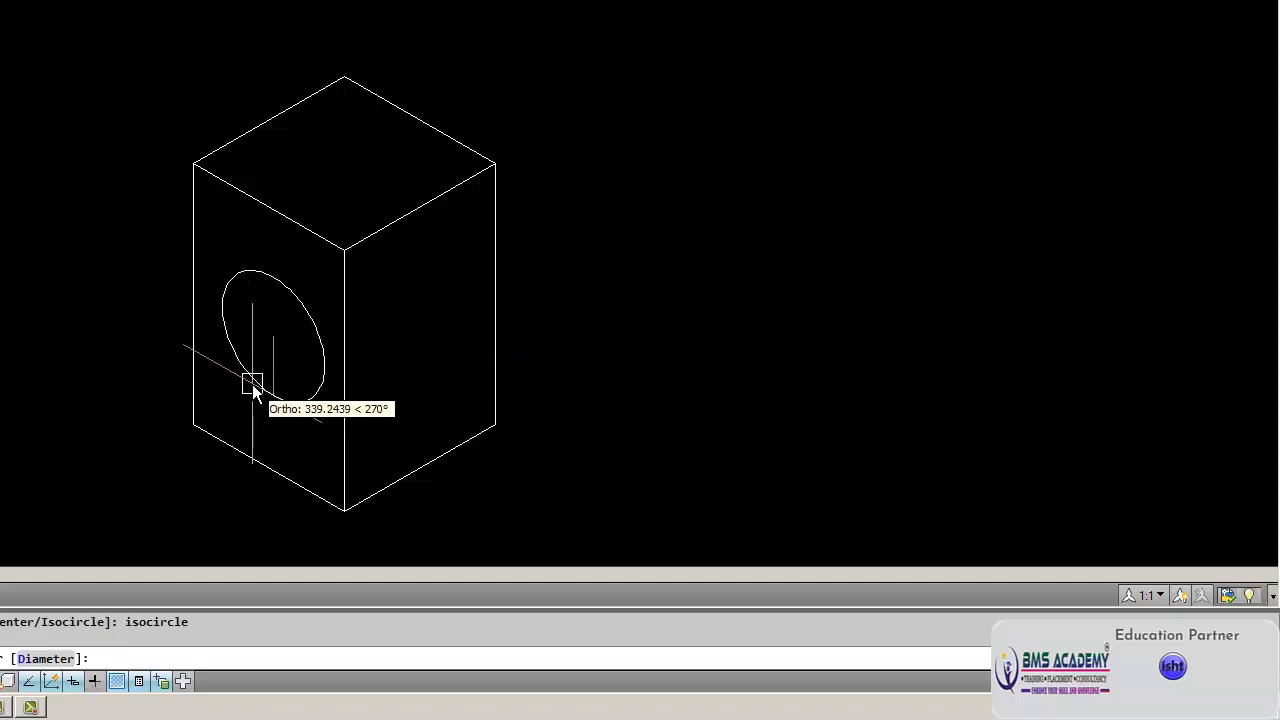
pyautogui.click(253, 388)
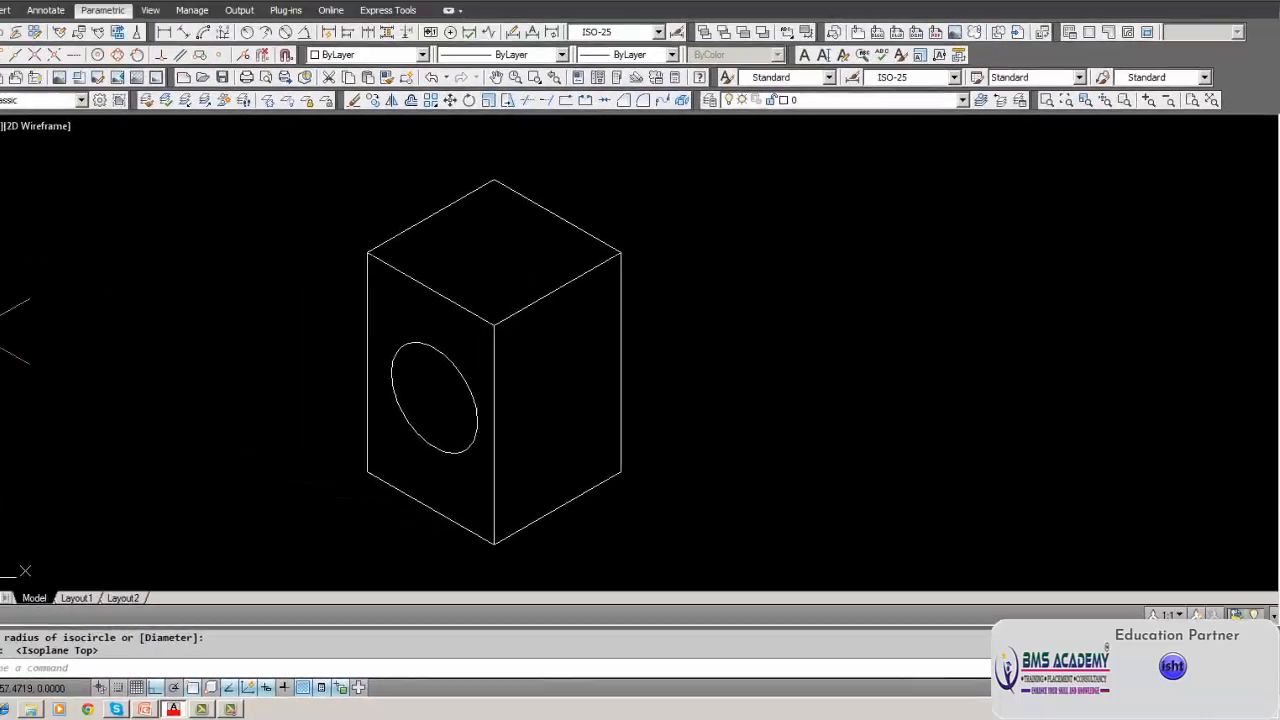
# With the top isoplane active, draw an isocircle centred on the box's top face using the Ellipse command.
pyautogui.click(10, 316)
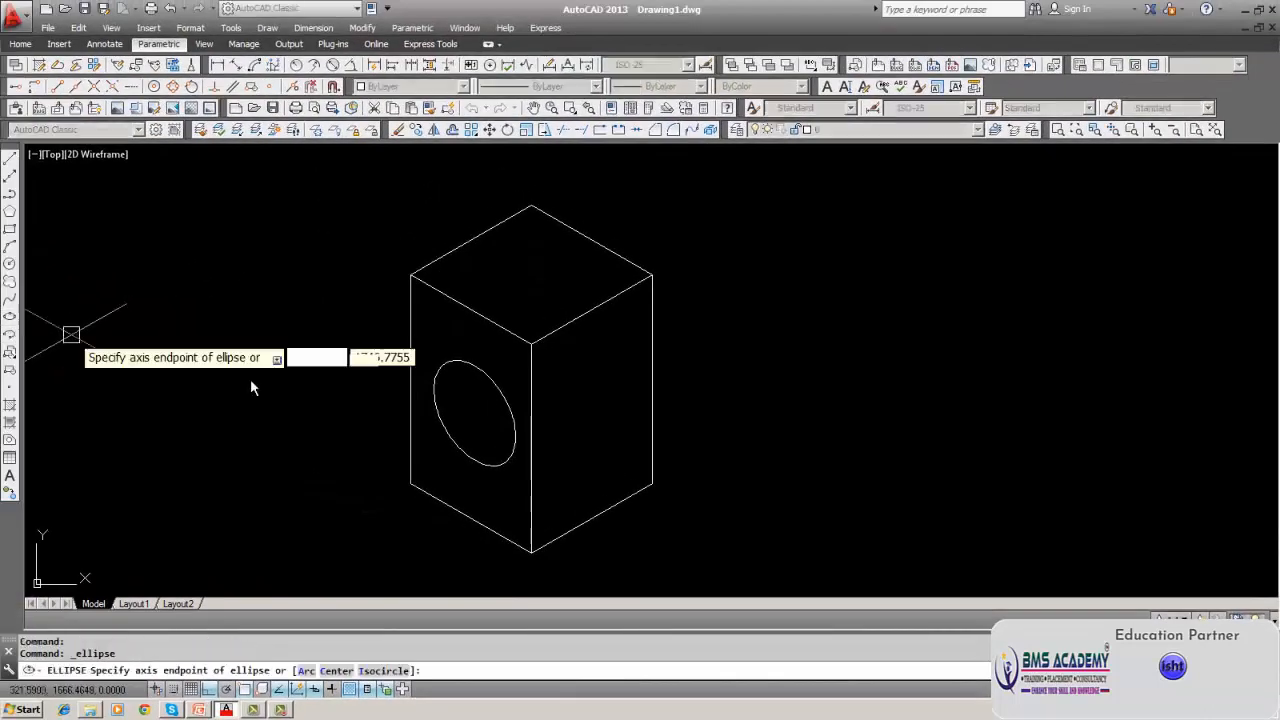
pyautogui.press('BackSpace')
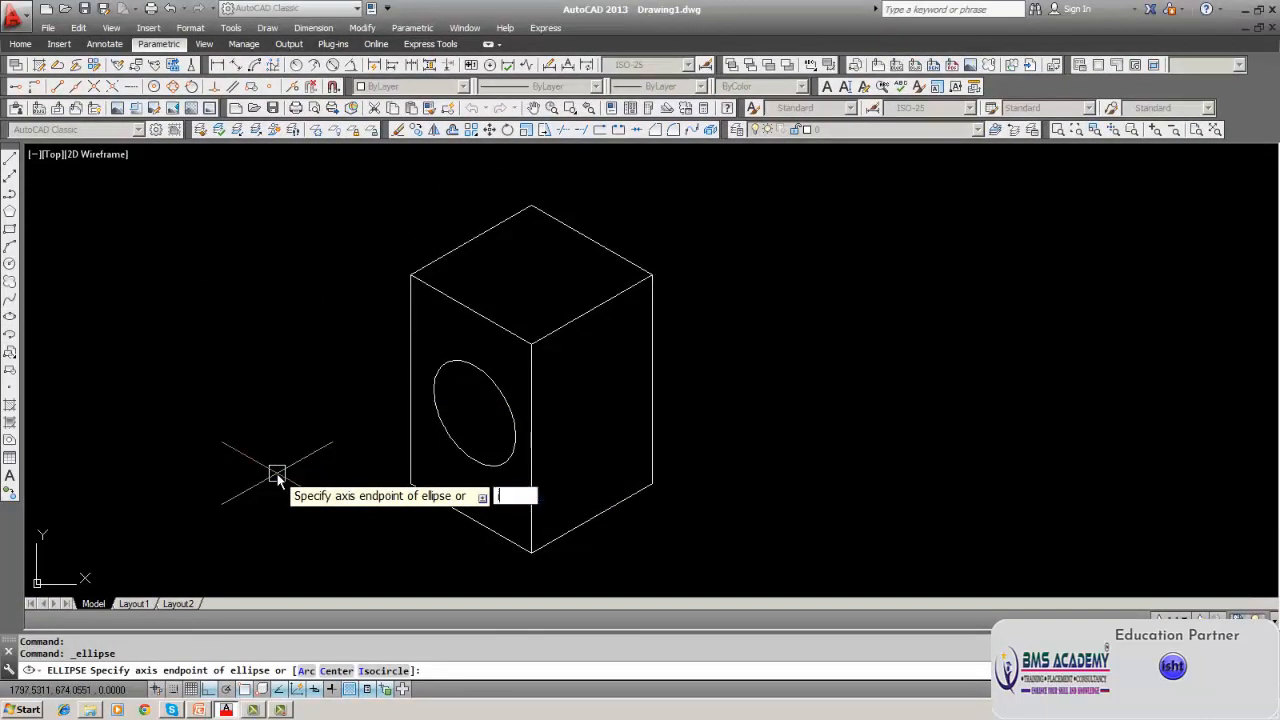
pyautogui.write('i')
pyautogui.press('Return')
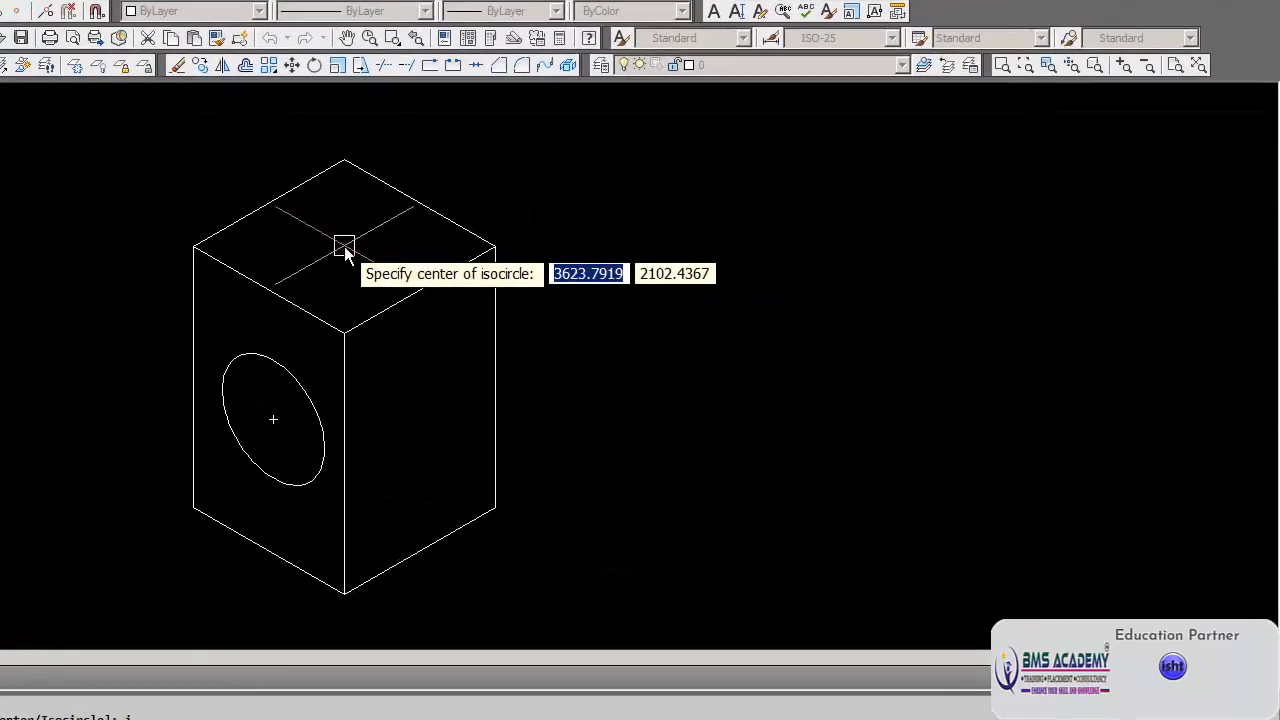
pyautogui.click(531, 273)
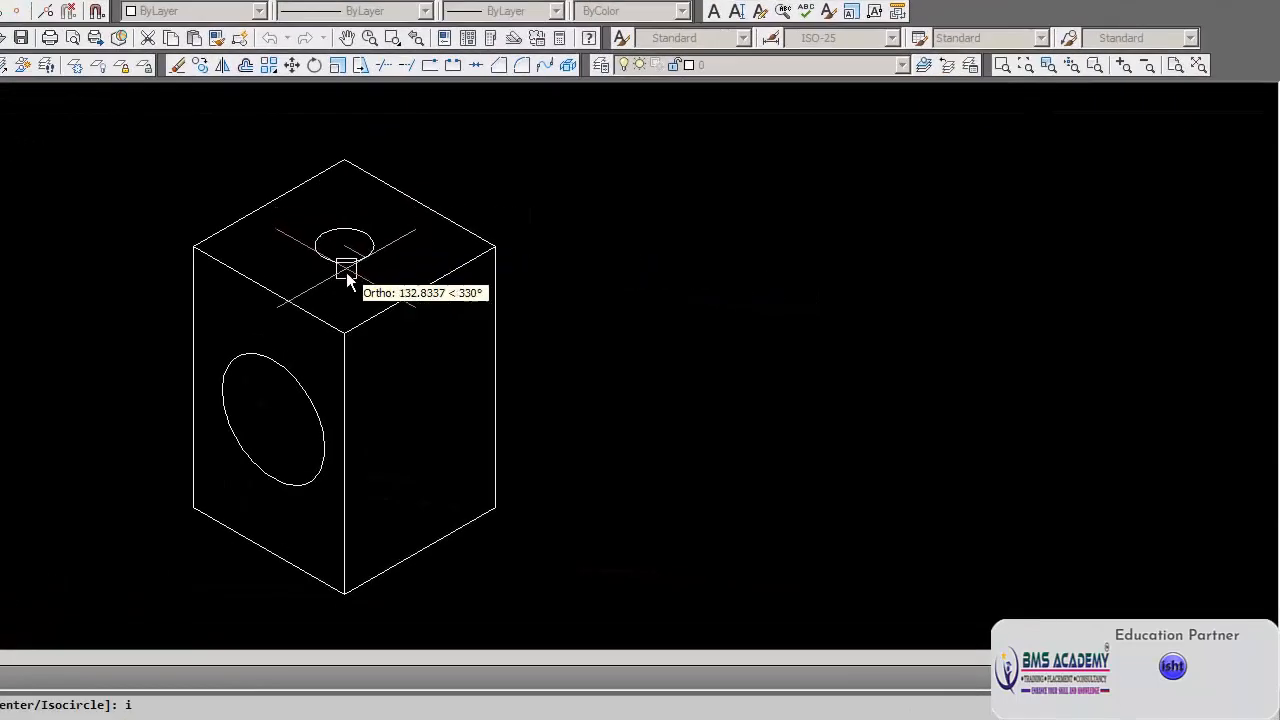
pyautogui.click(346, 298)
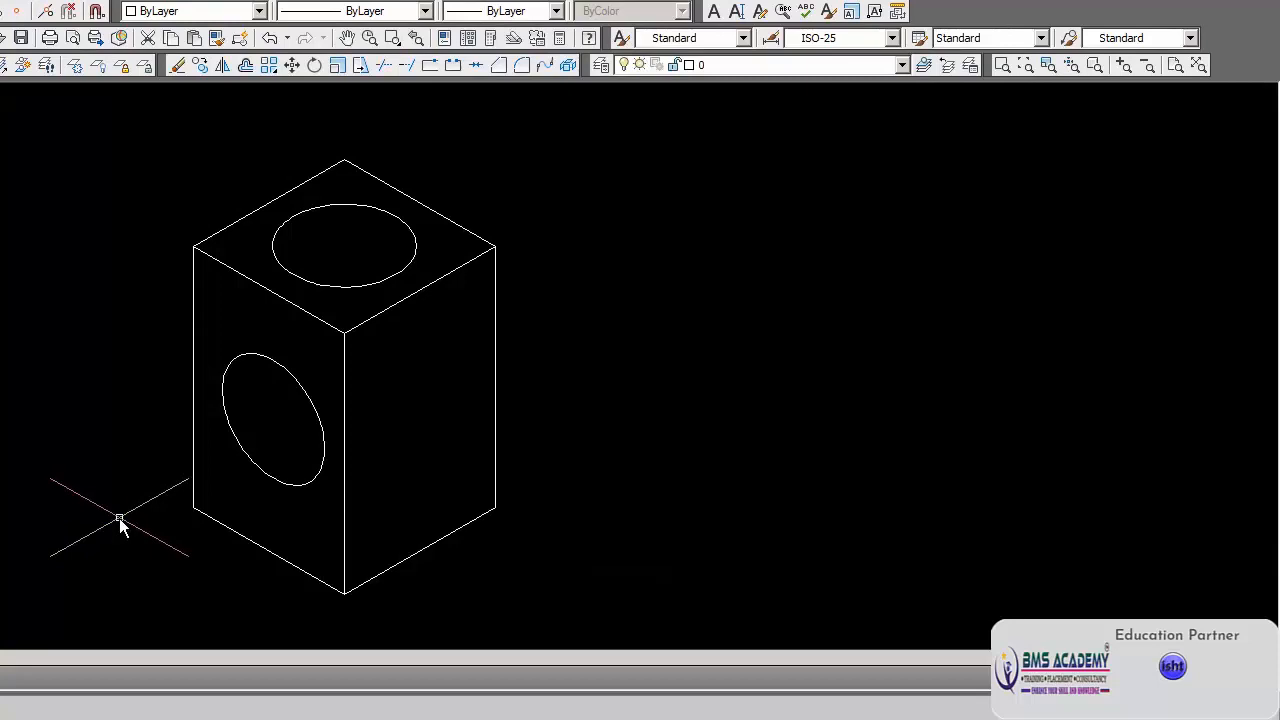
# Switch to the right isoplane and draw an isocircle near the centre of the right face.
pyautogui.press('F5')
pyautogui.click(0, 400)
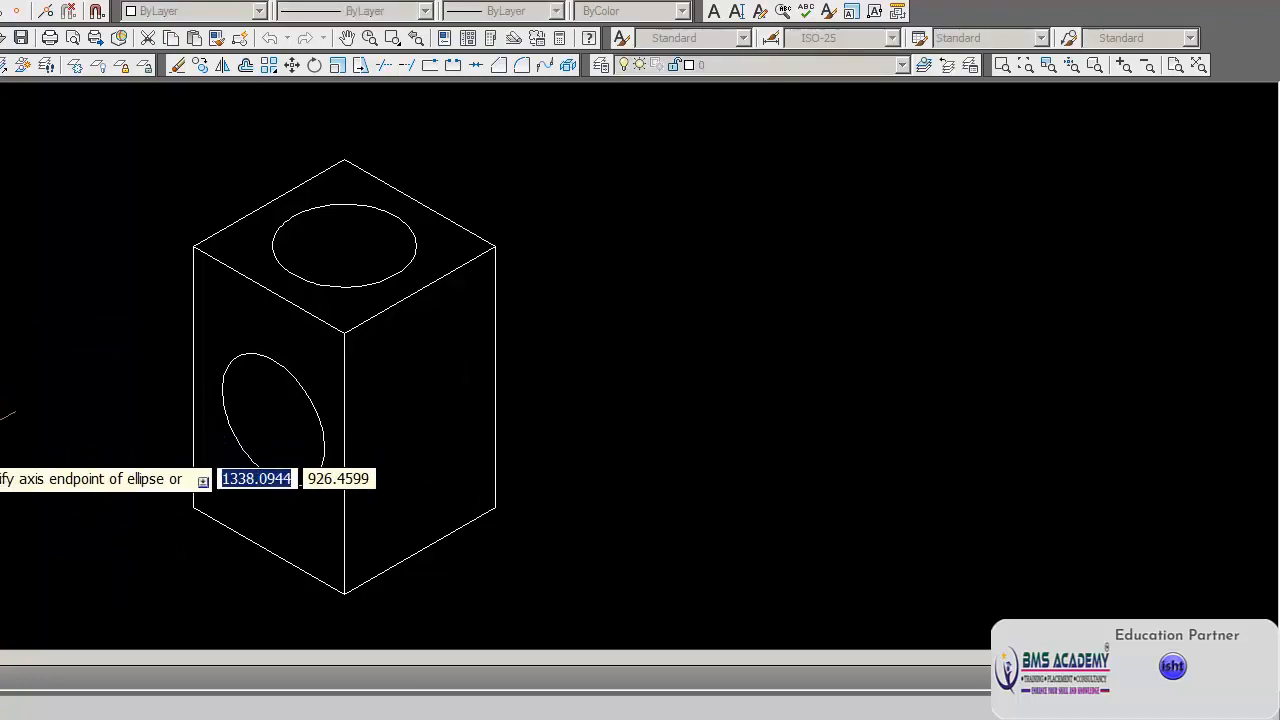
pyautogui.write('i')
pyautogui.press('Return')
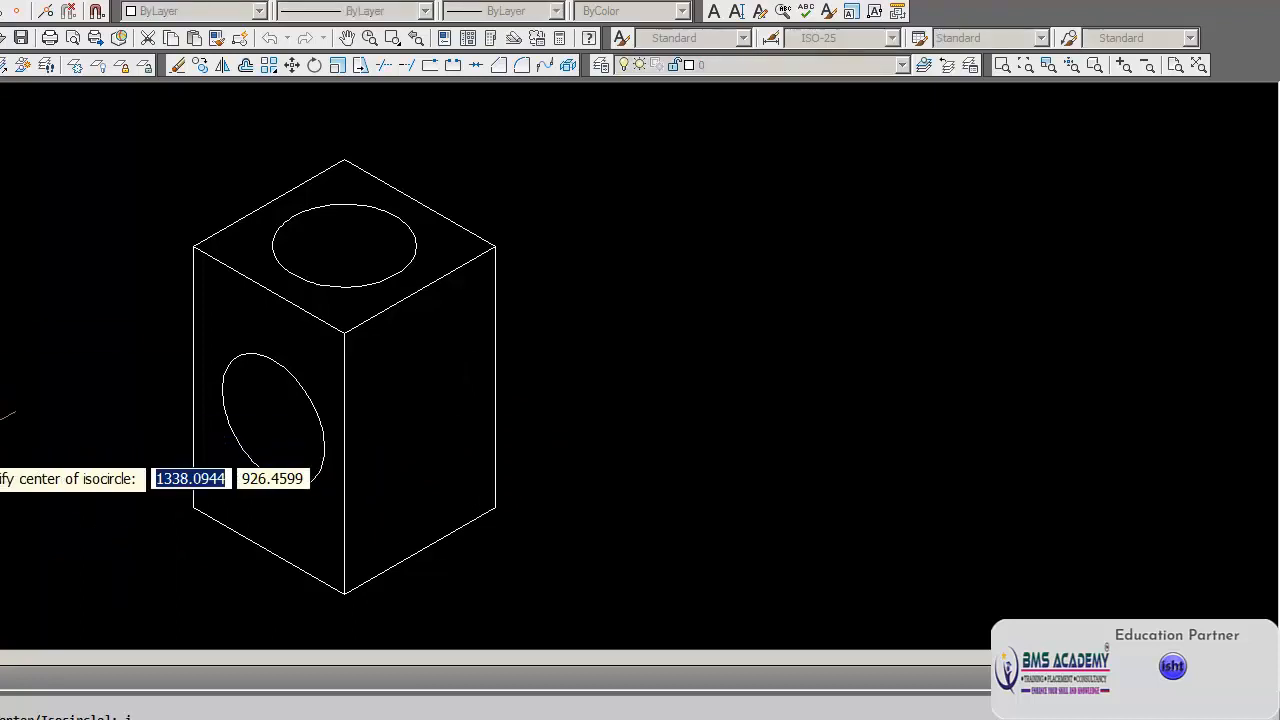
pyautogui.click(425, 425)
pyautogui.click(400, 495)
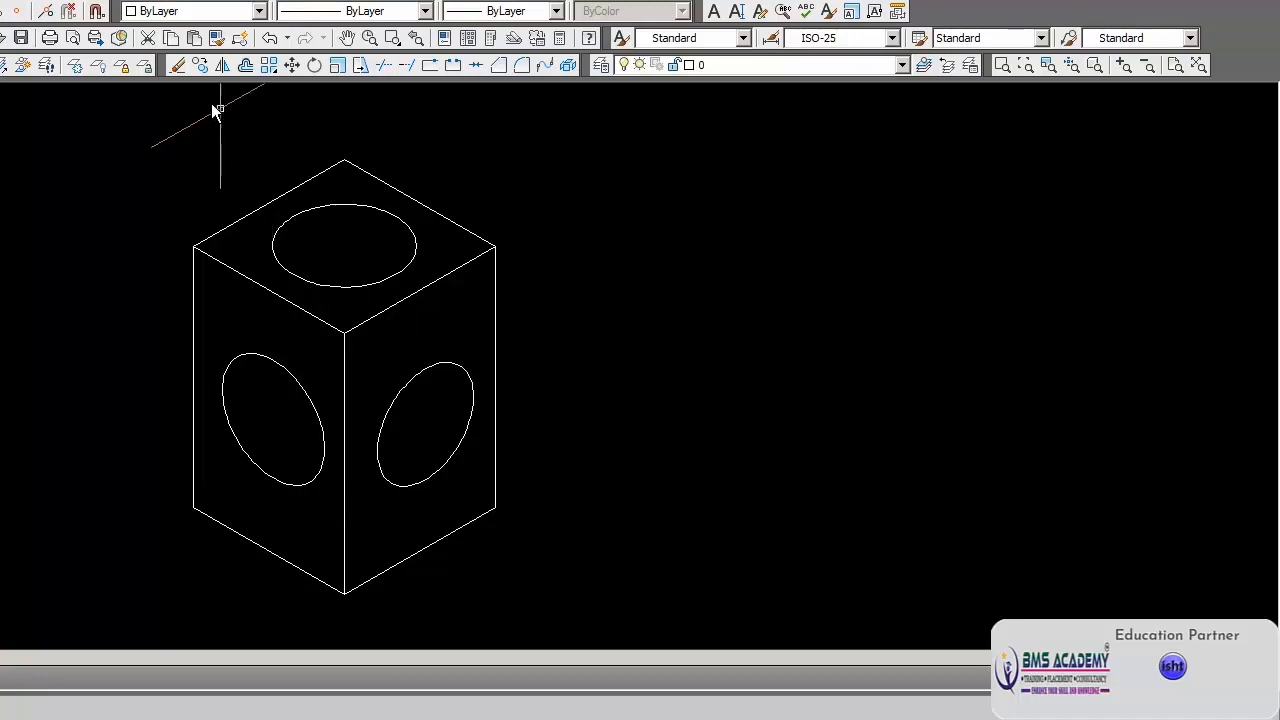
# Erase the isocircle on the left face.
pyautogui.click(184, 65)
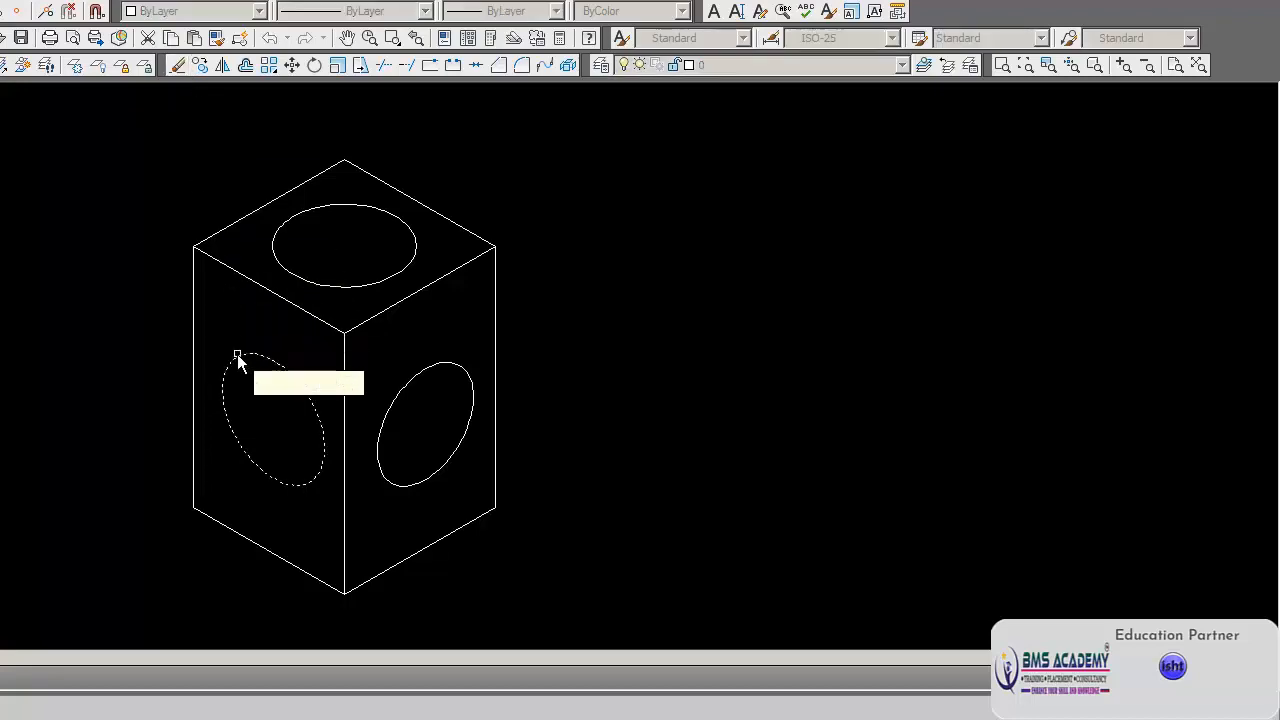
pyautogui.click(229, 381)
pyautogui.press('Return')
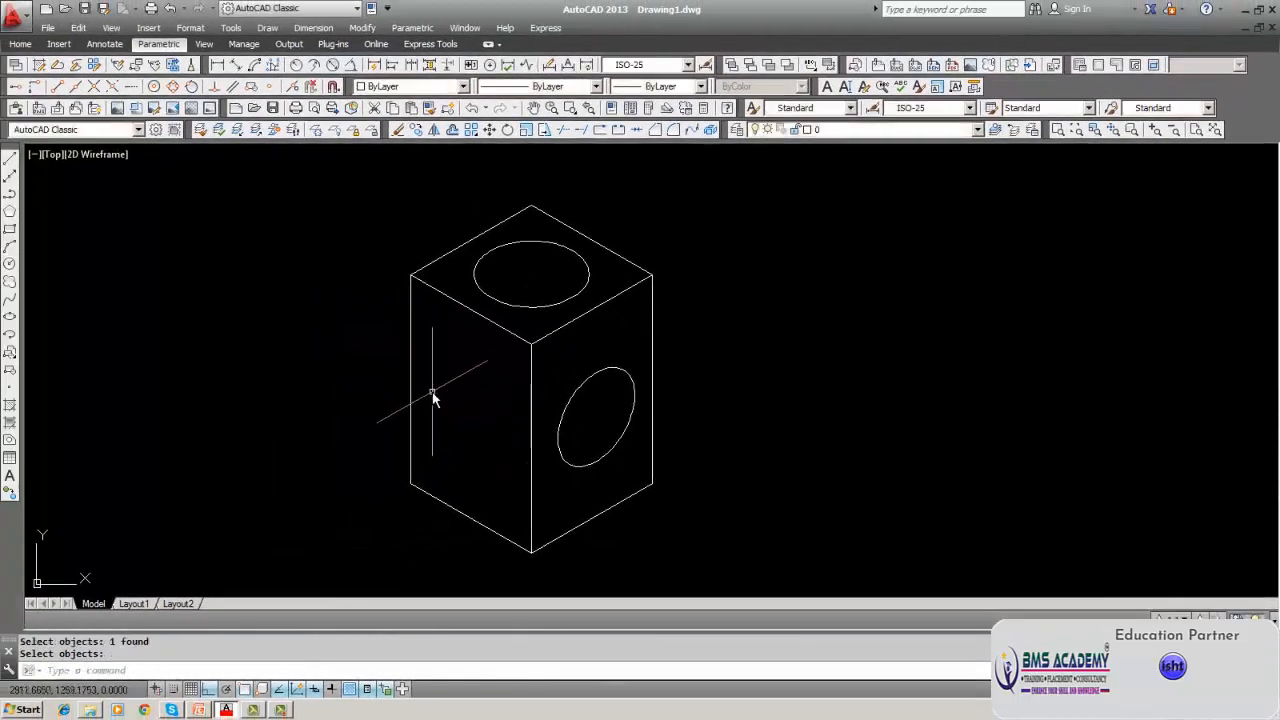
# Draw an ordinary circle about 181 units in radius near the centre of the left face.
pyautogui.click(9, 263)
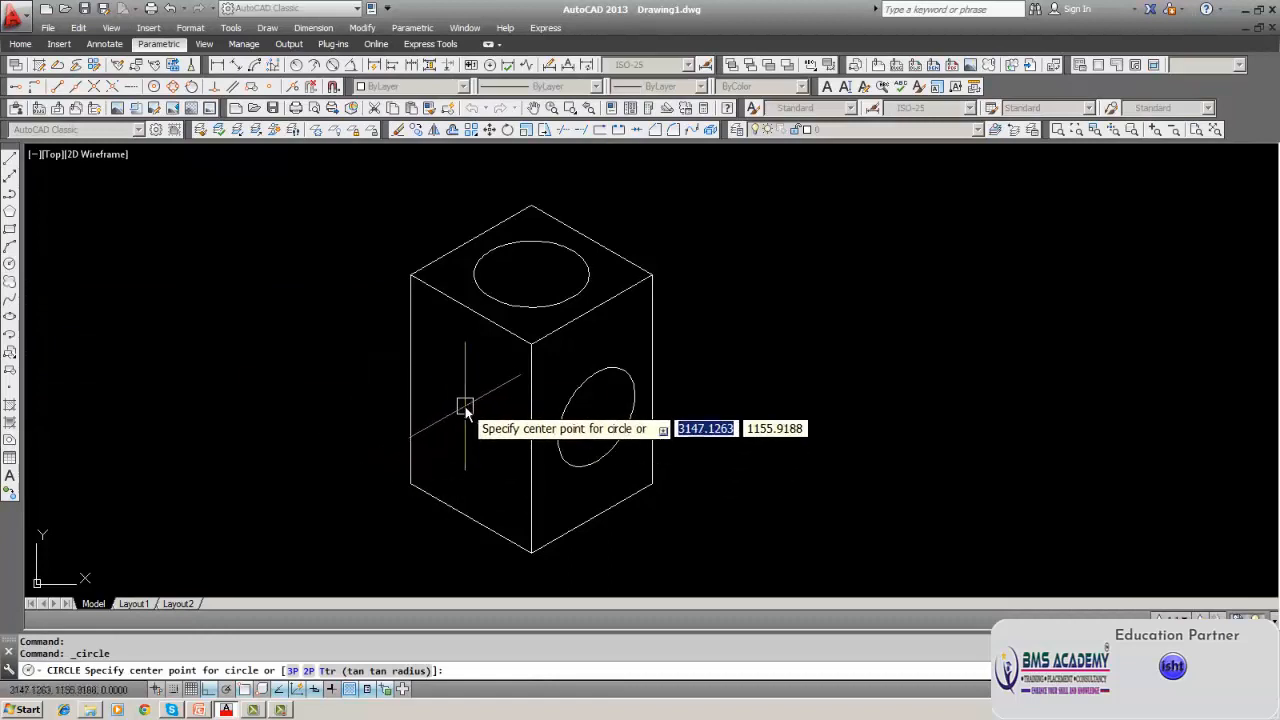
pyautogui.press('Escape')
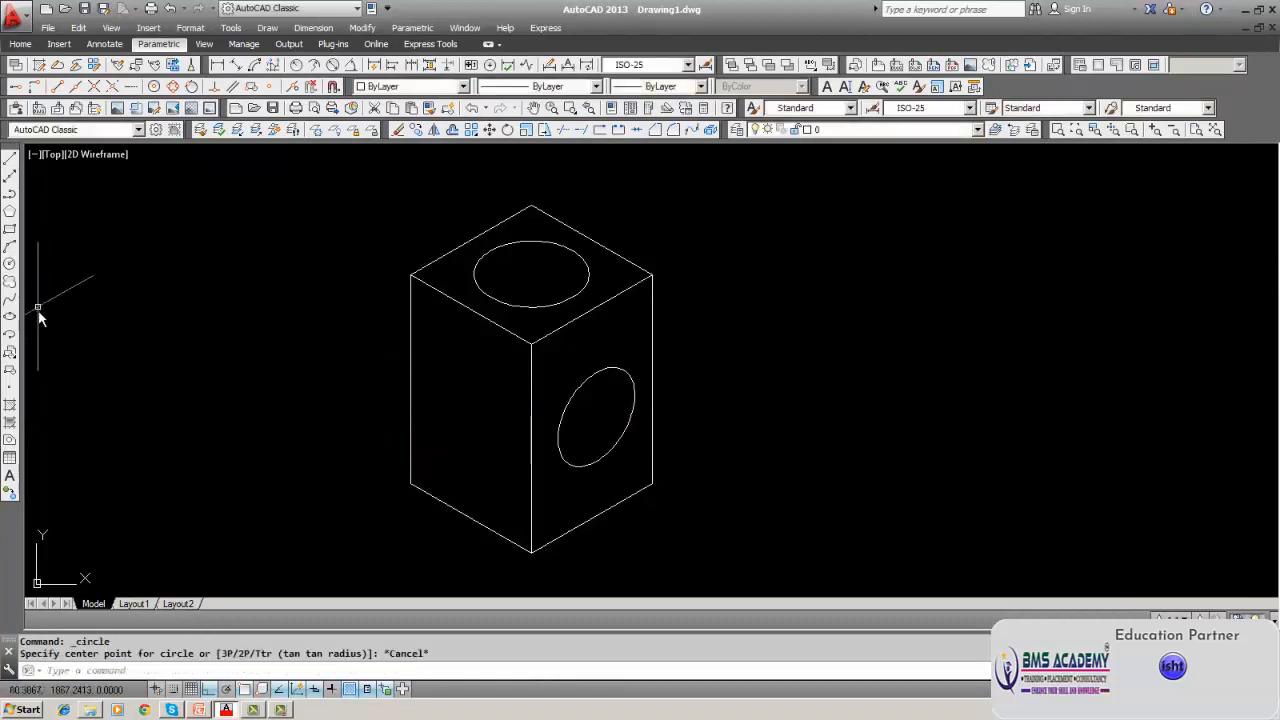
pyautogui.click(9, 265)
pyautogui.click(459, 400)
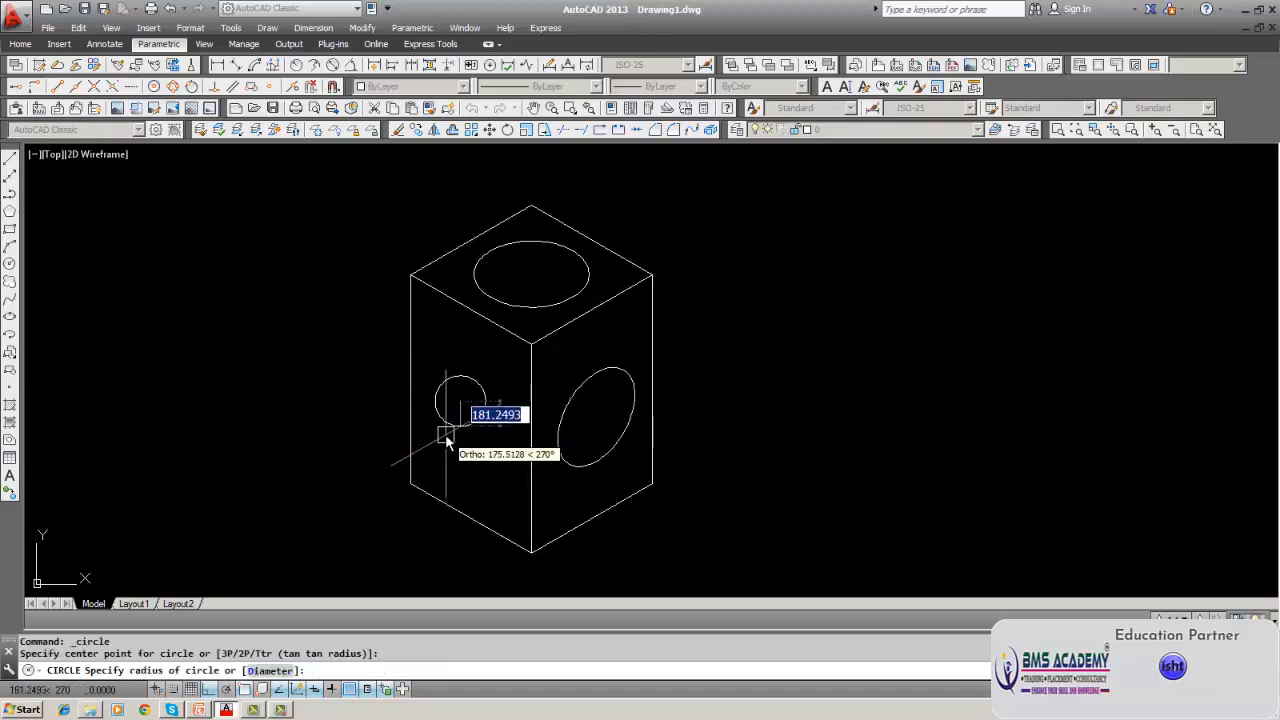
pyautogui.click(446, 438)
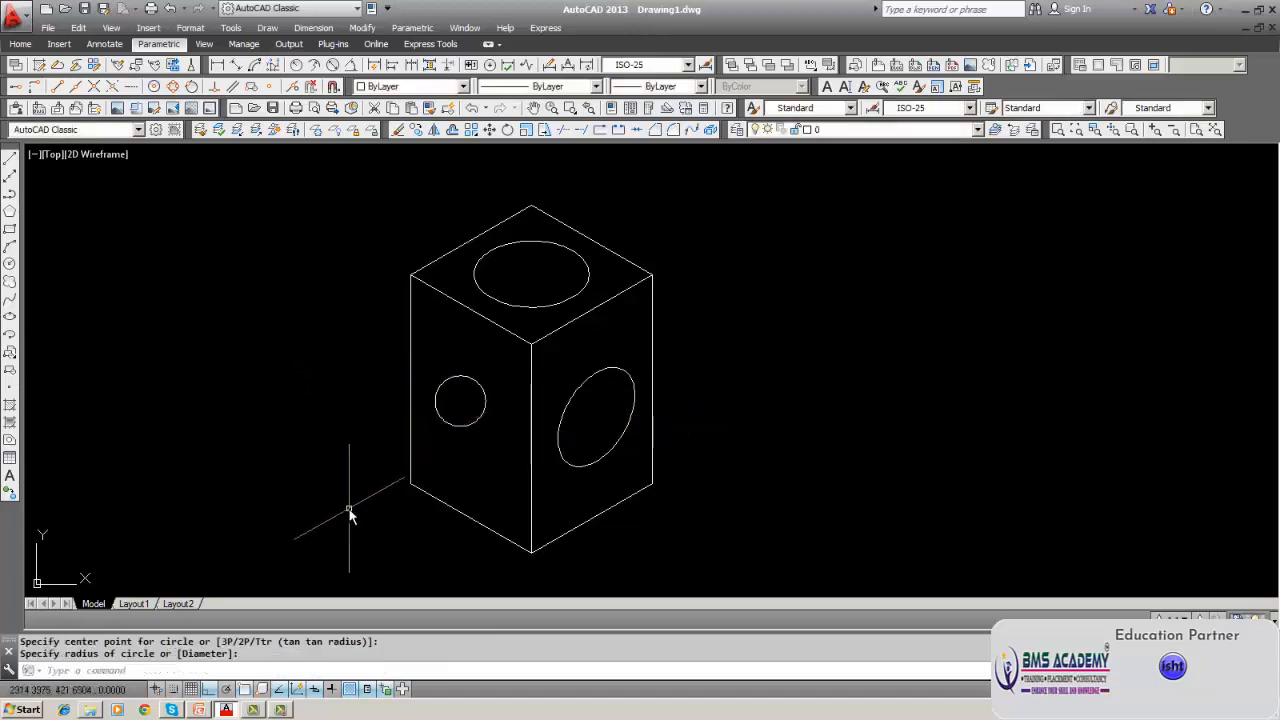
# Erase the ordinary circle on the left face.
pyautogui.click(397, 130)
pyautogui.click(454, 424)
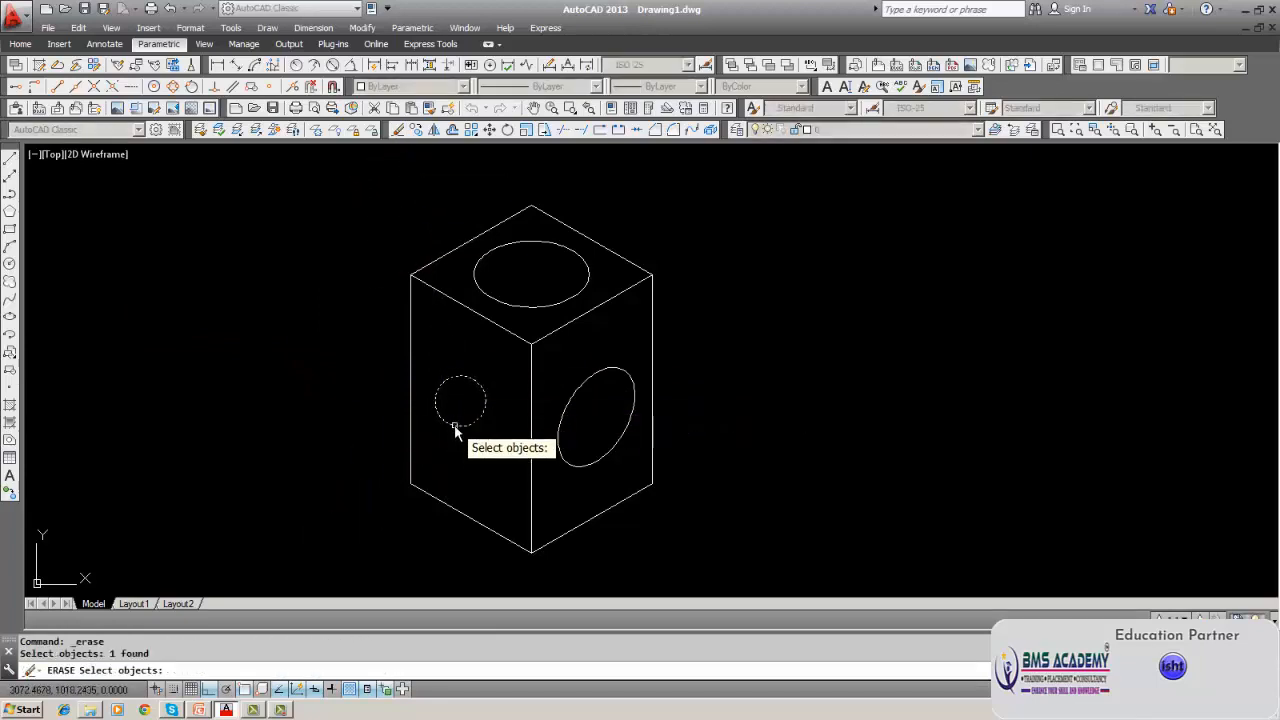
pyautogui.press('Return')
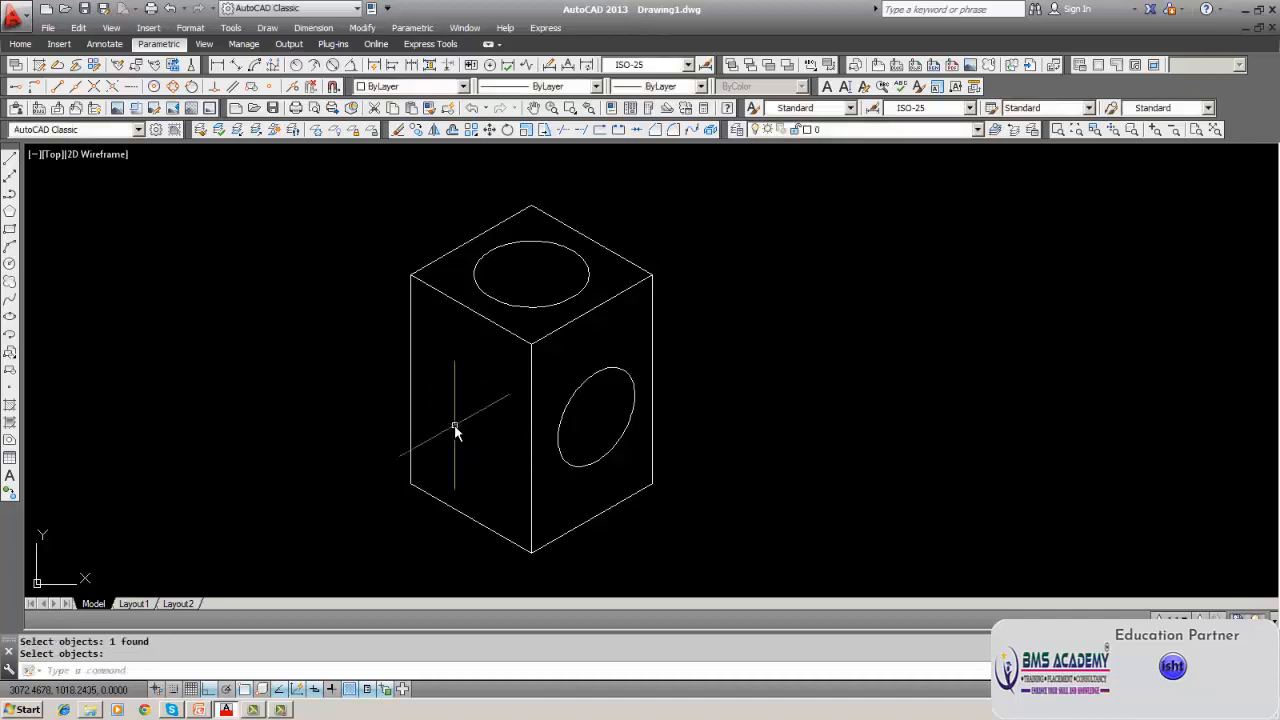
# Undo the last three operations: the circle's erasure, the circle itself and the erasure of the left-face isocircle.
pyautogui.write('u')
pyautogui.press('Return')
pyautogui.write('u')
pyautogui.press('Return')
pyautogui.write('u')
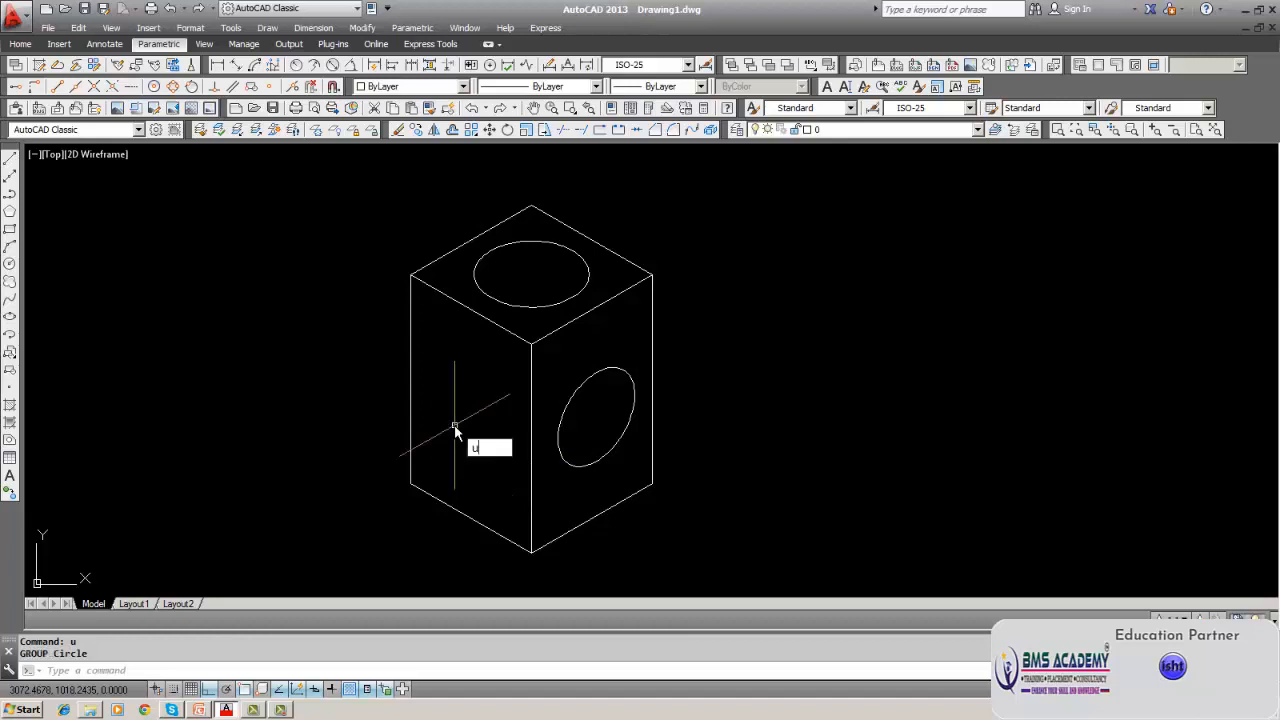
pyautogui.press('Return')
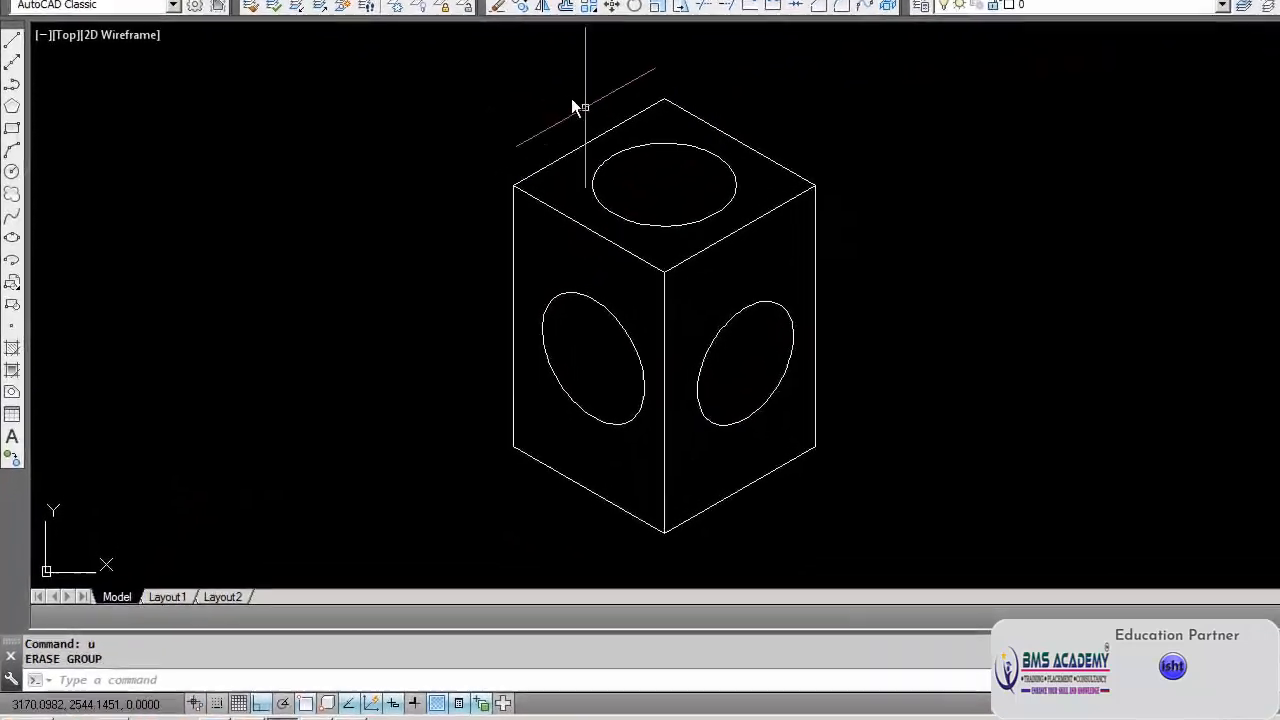
# Erase the isocircles on the top, left and right faces of the box.
pyautogui.click(499, 7)
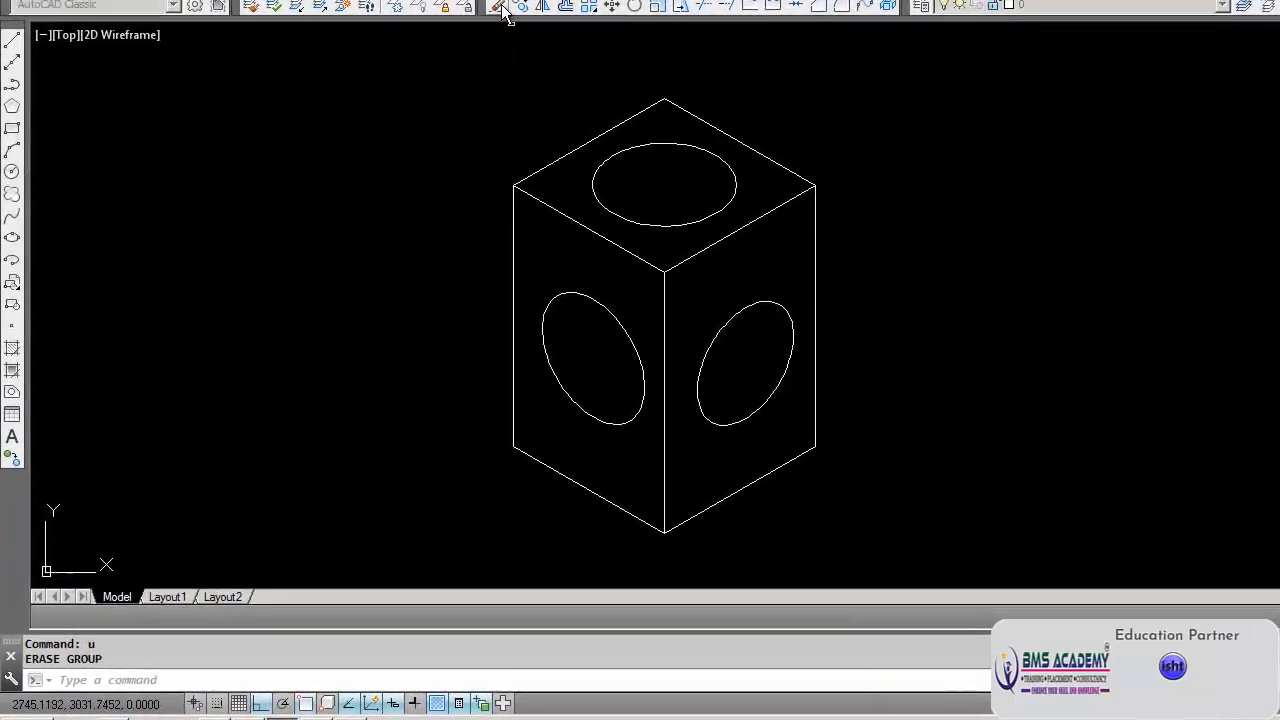
pyautogui.click(605, 208)
pyautogui.press('Return')
pyautogui.press('Return')
pyautogui.click(592, 296)
pyautogui.press('Return')
pyautogui.press('Return')
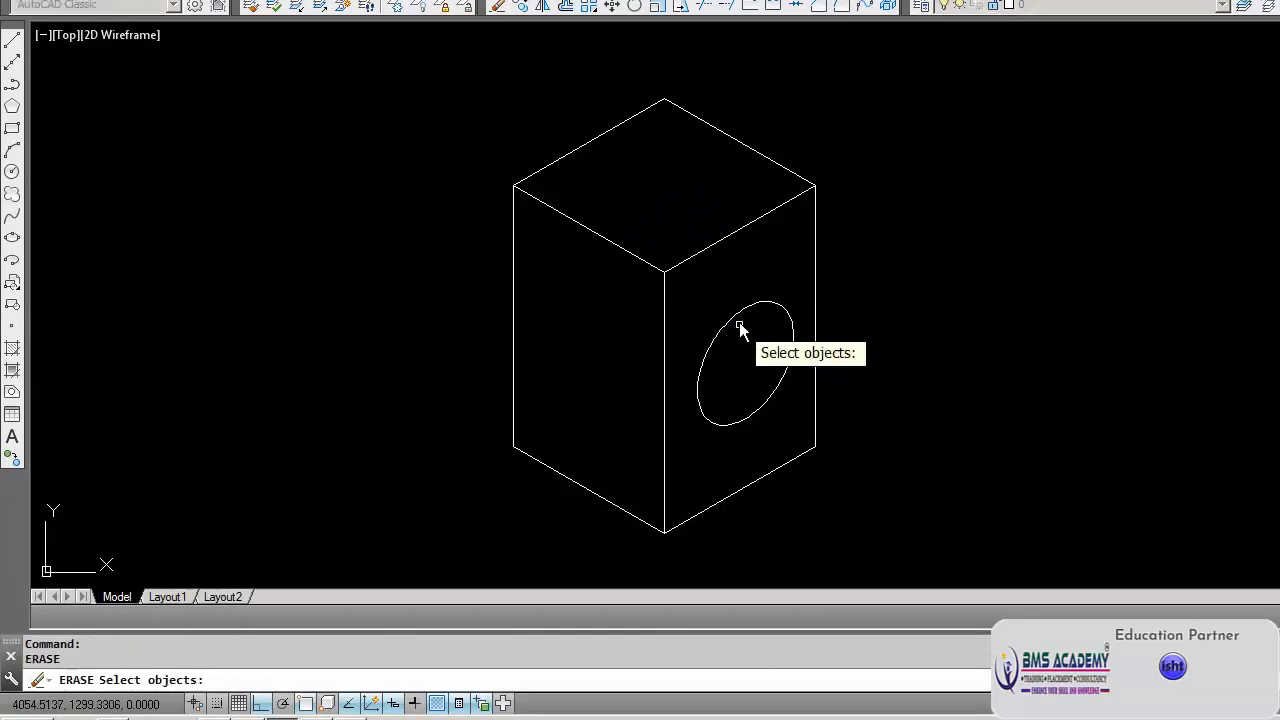
pyautogui.click(736, 318)
pyautogui.press('Return')
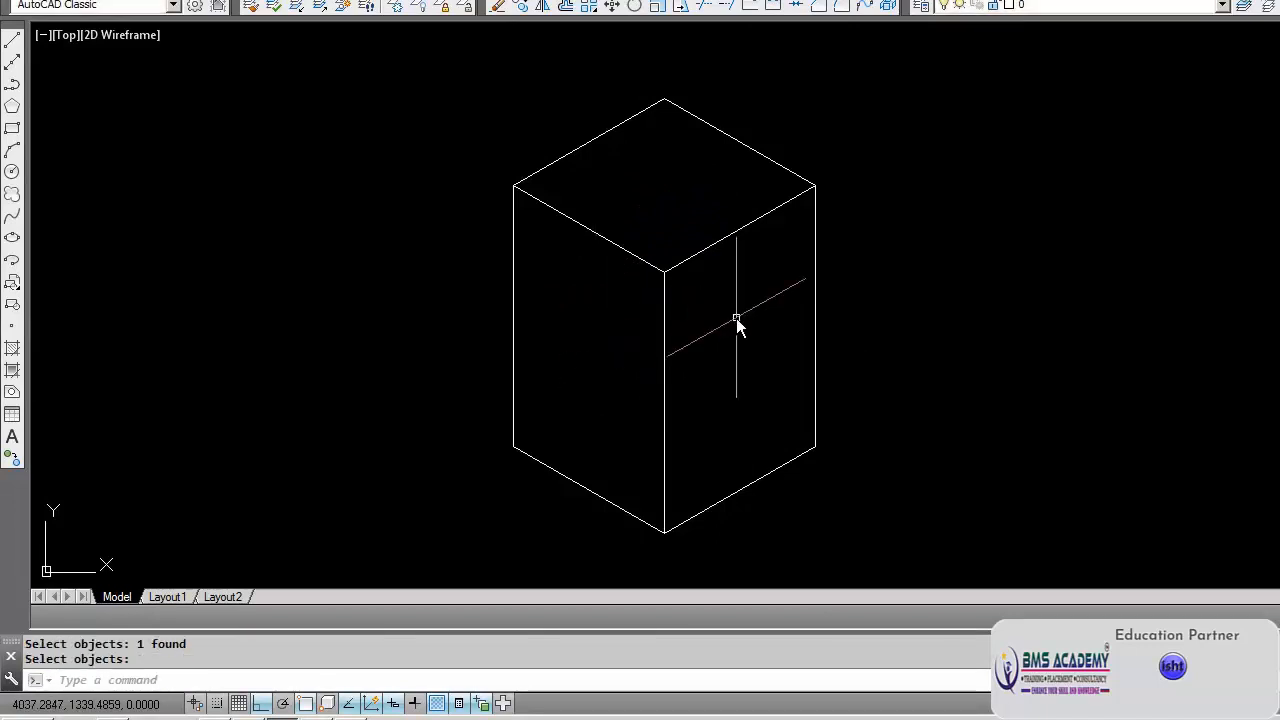
# Erase the three vertical edges of the box.
pyautogui.press('Return')
pyautogui.click(664, 310)
pyautogui.click(814, 254)
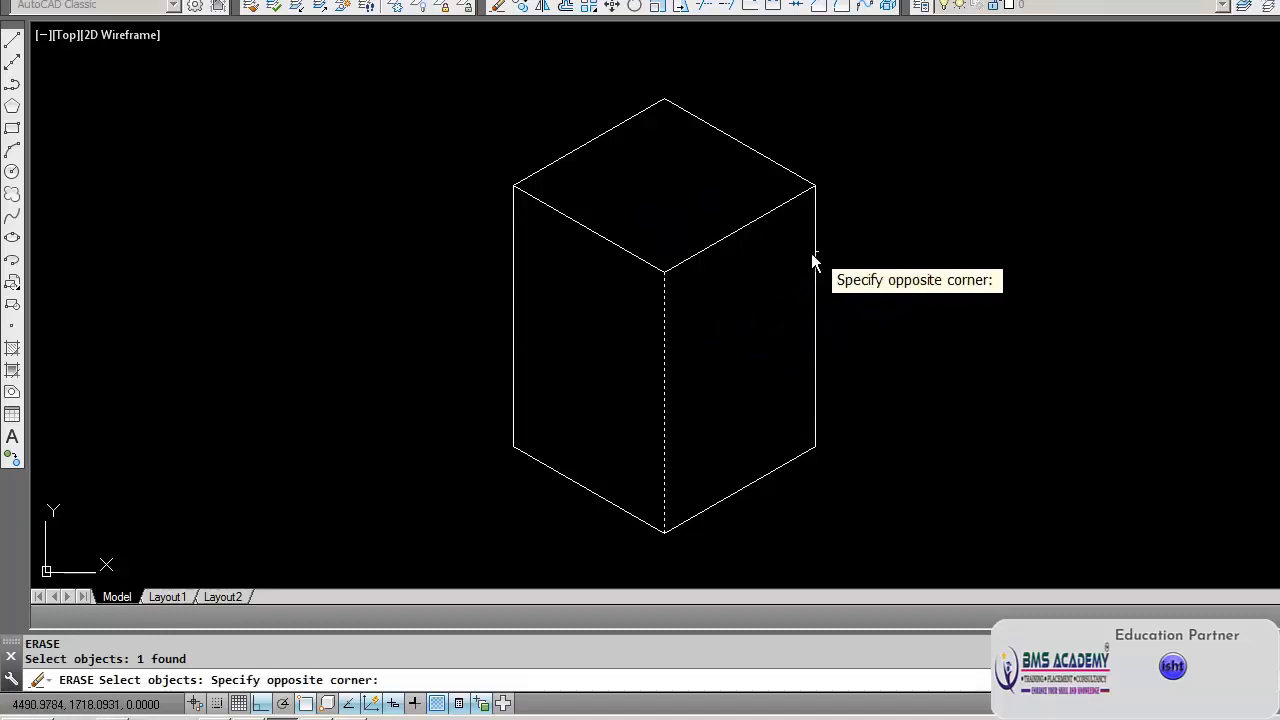
pyautogui.click(804, 257)
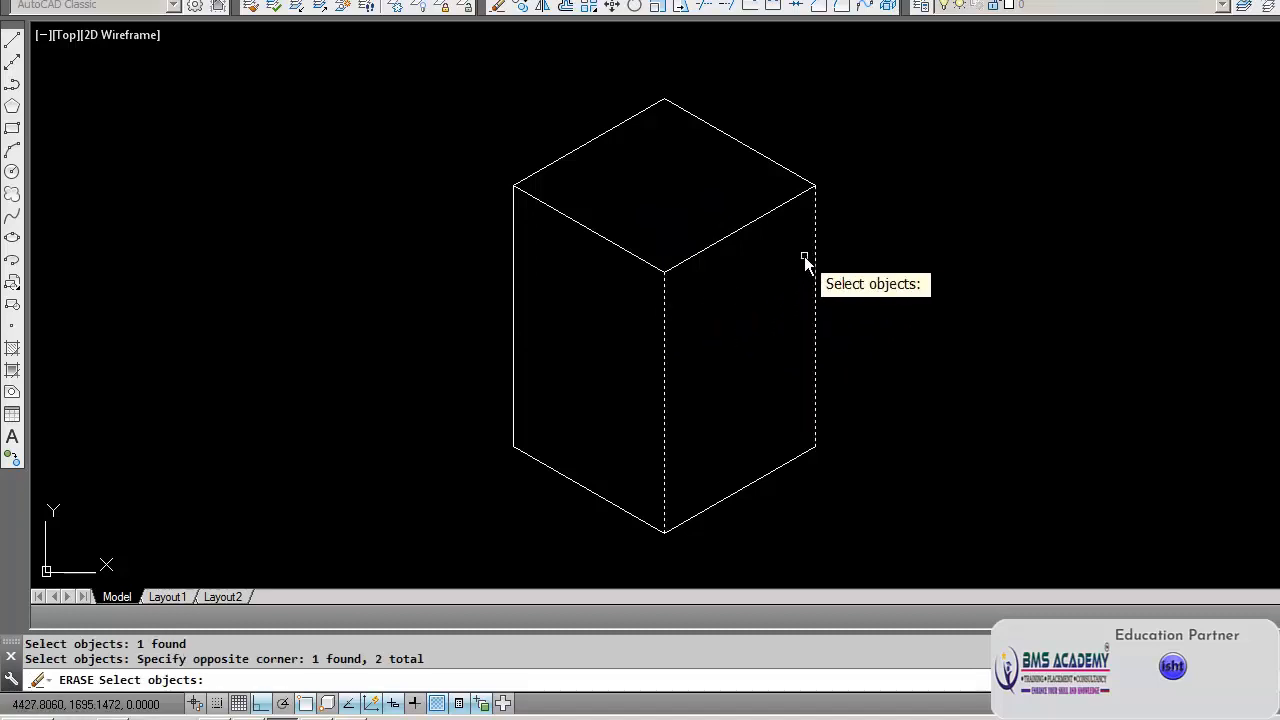
pyautogui.click(514, 262)
pyautogui.press('Return')
# Erase the two slanted bottom edges of the box, keeping only the top rhombus.
pyautogui.press('Return')
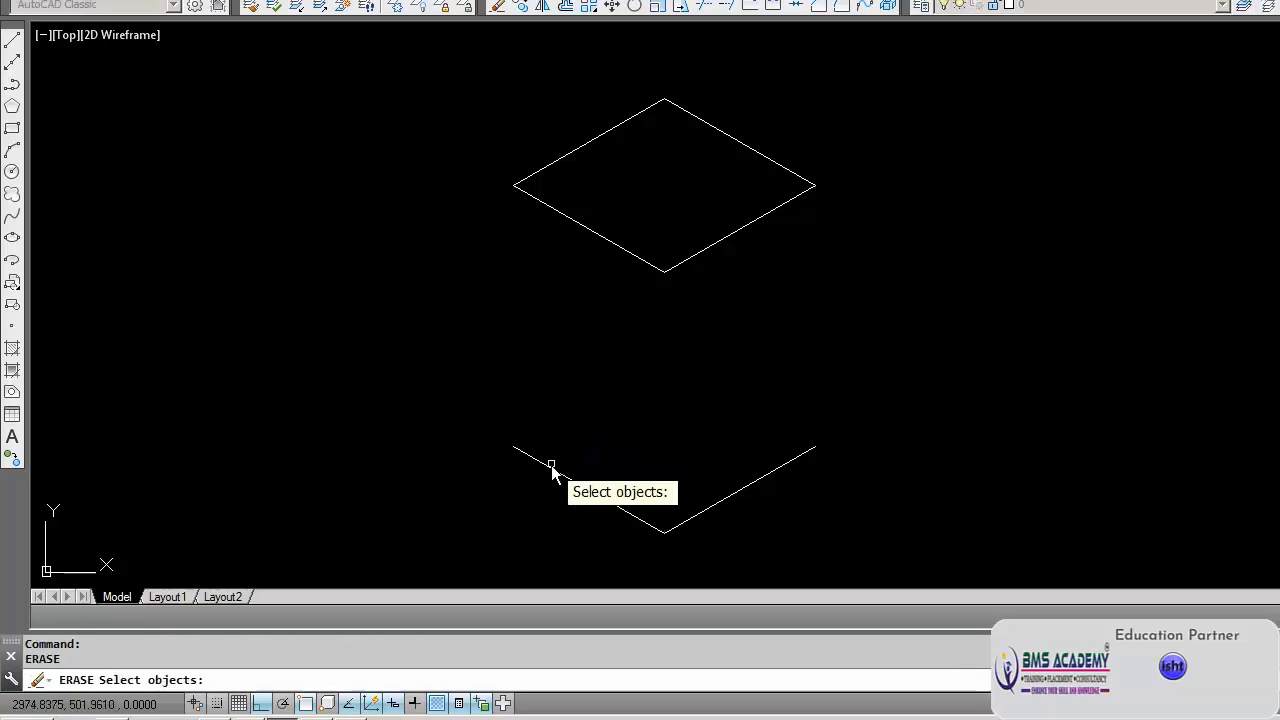
pyautogui.click(551, 467)
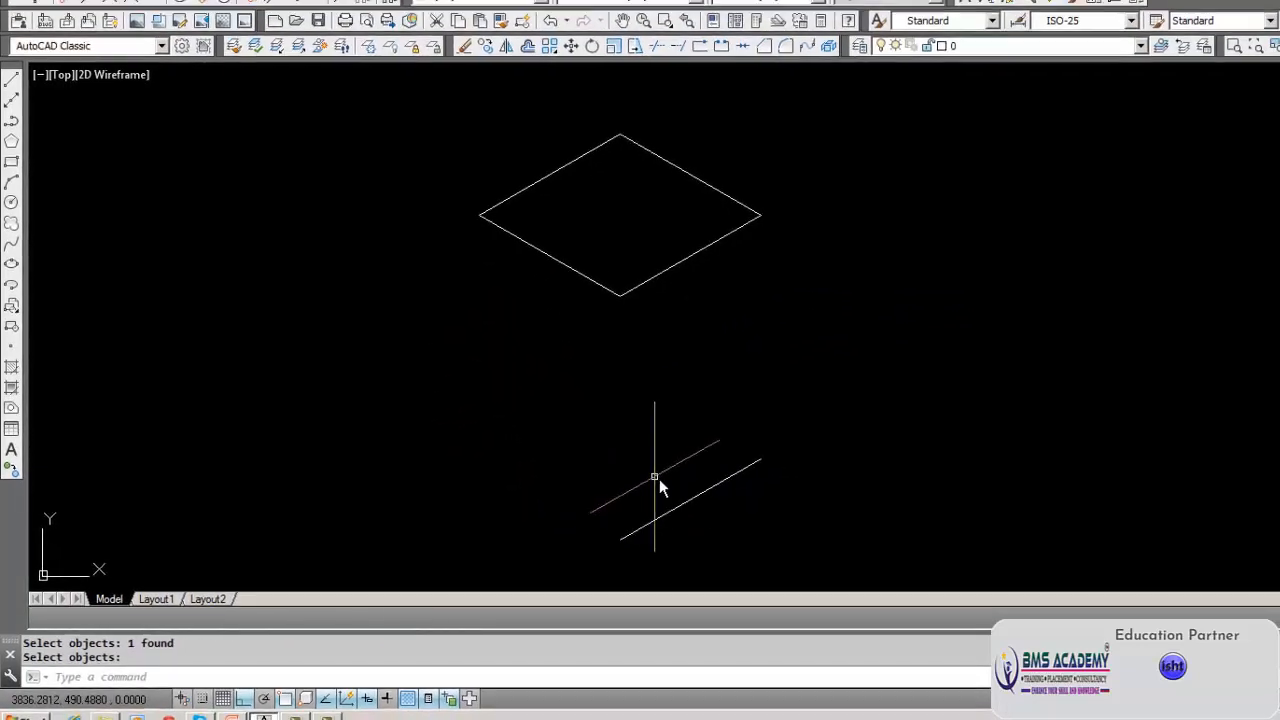
pyautogui.press('Return')
pyautogui.click(685, 502)
pyautogui.press('Return')
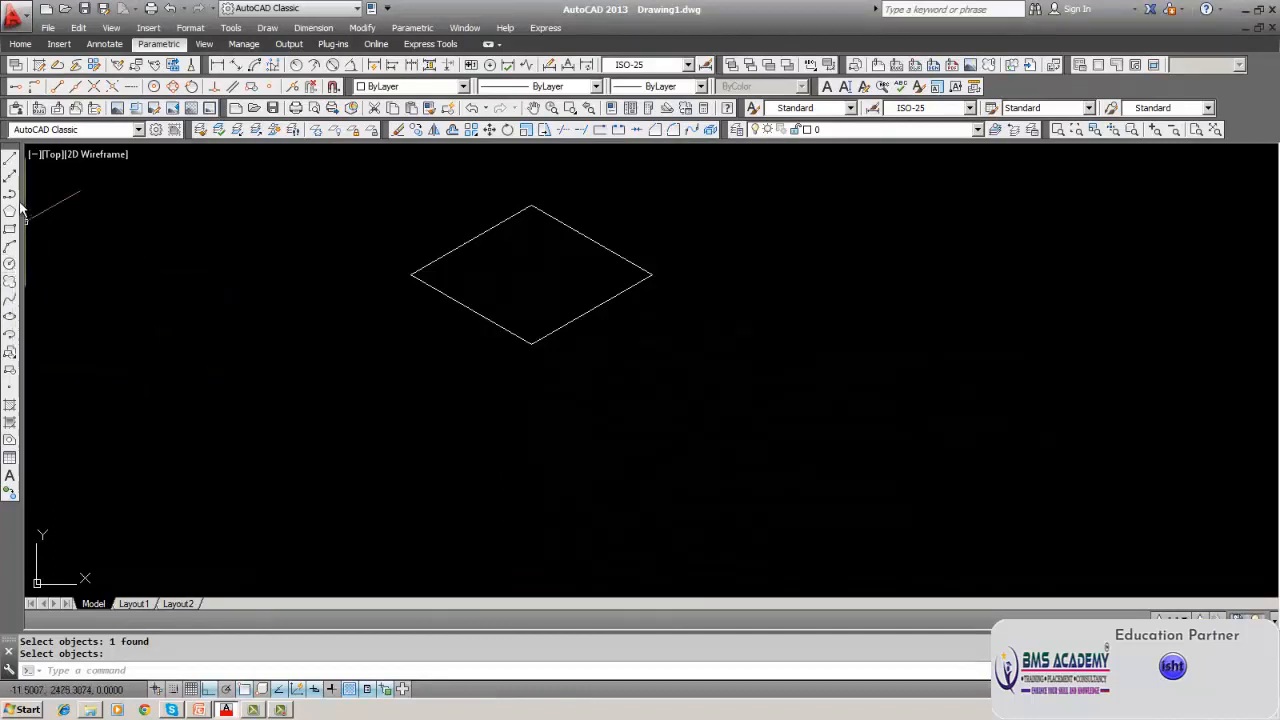
pyautogui.click(10, 161)
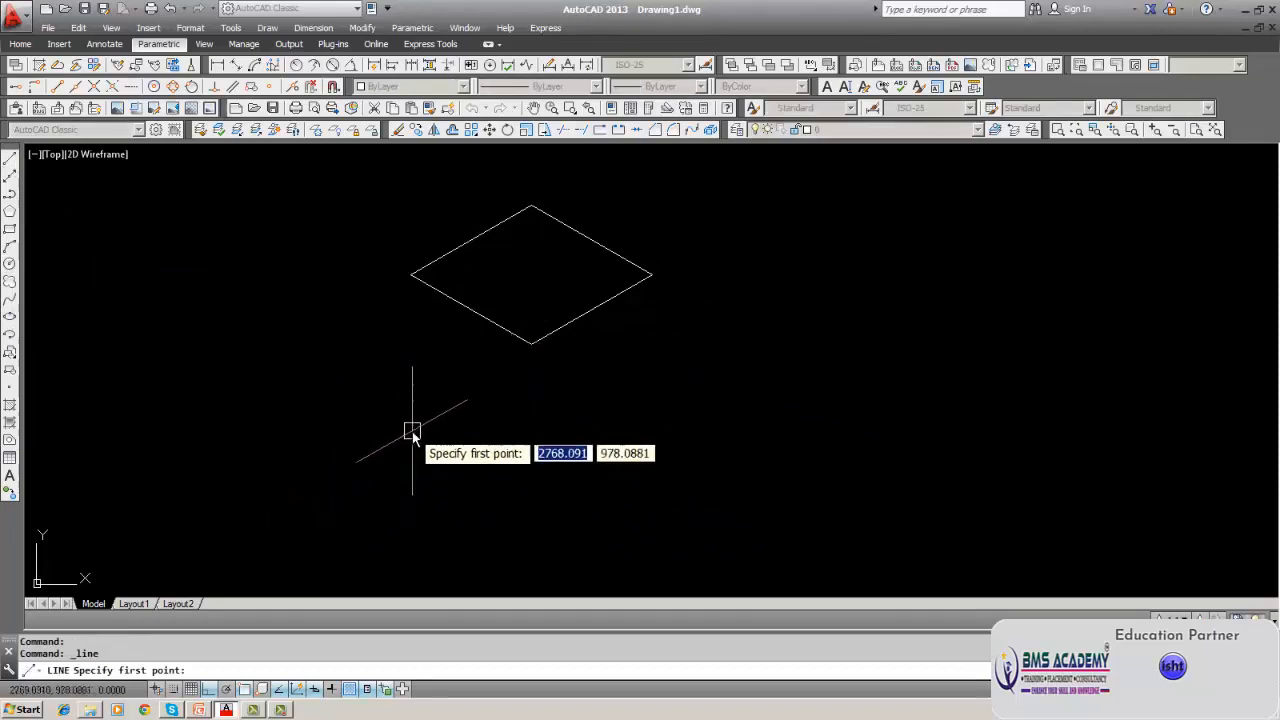
pyautogui.press('Escape')
pyautogui.click(10, 162)
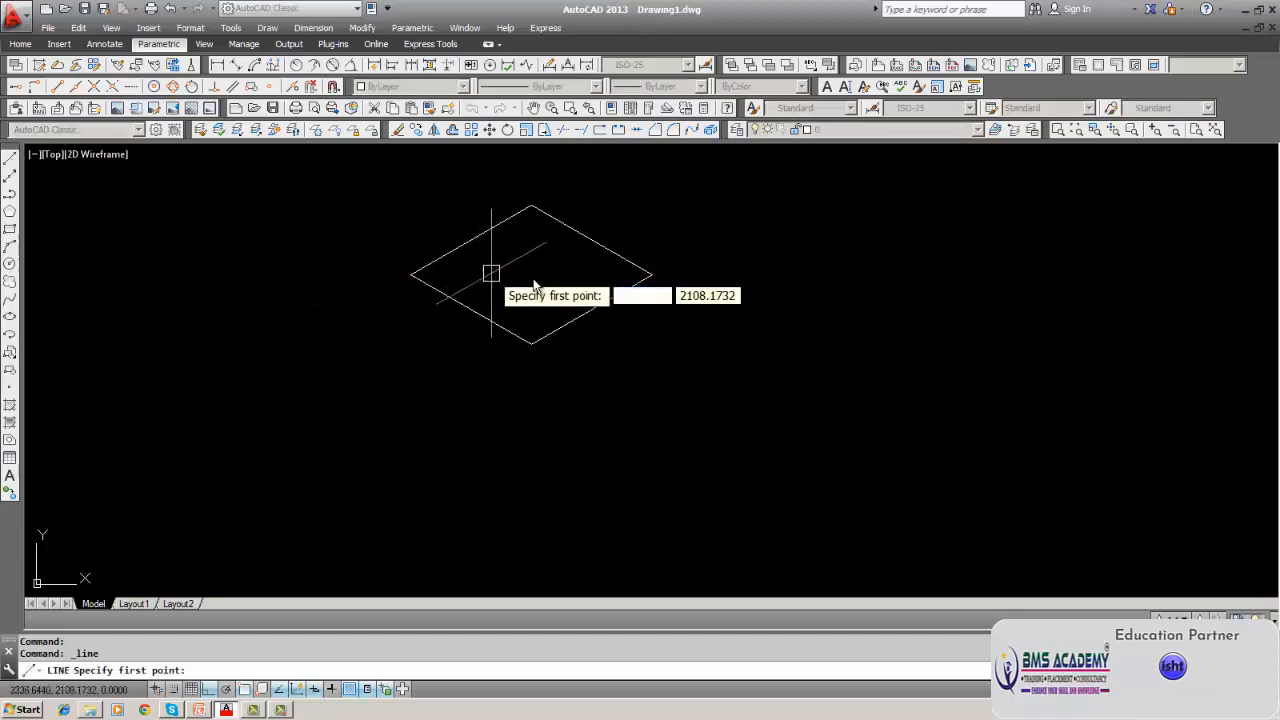
pyautogui.press('Escape')
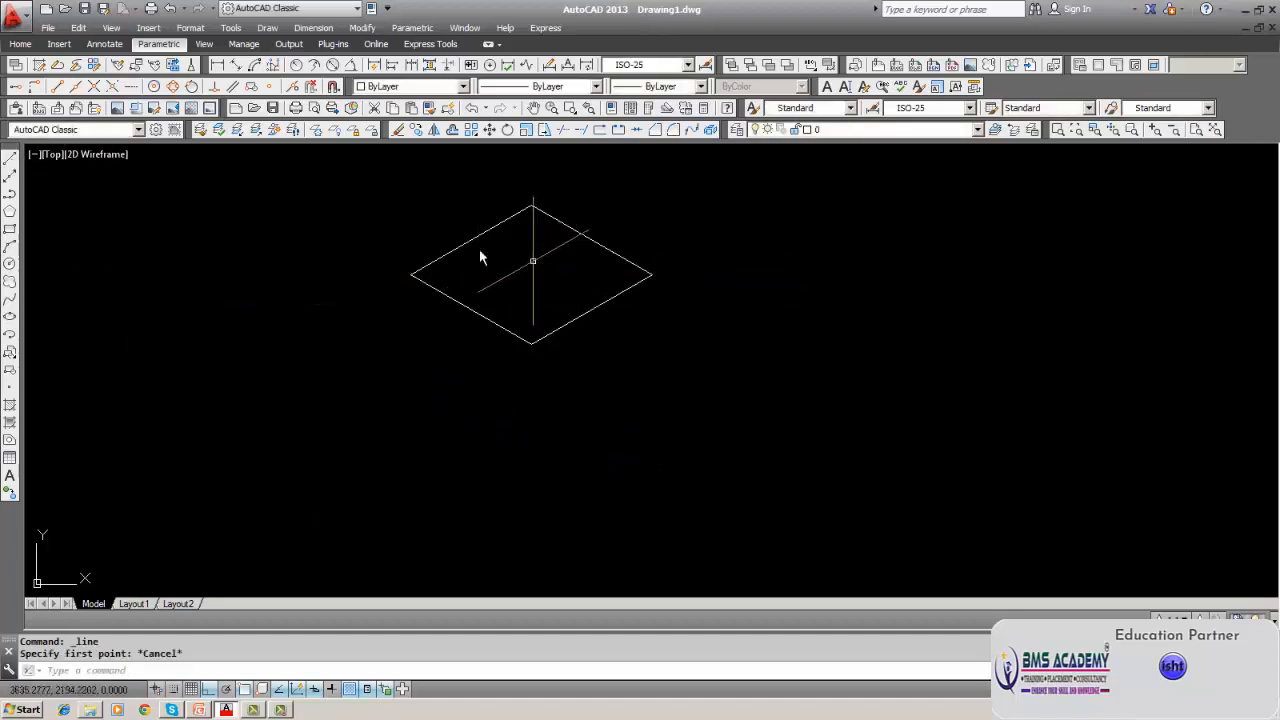
# Draw the rhombus's vertical and horizontal diagonals as lines between its opposite corners.
pyautogui.click(10, 162)
pyautogui.click(531, 205)
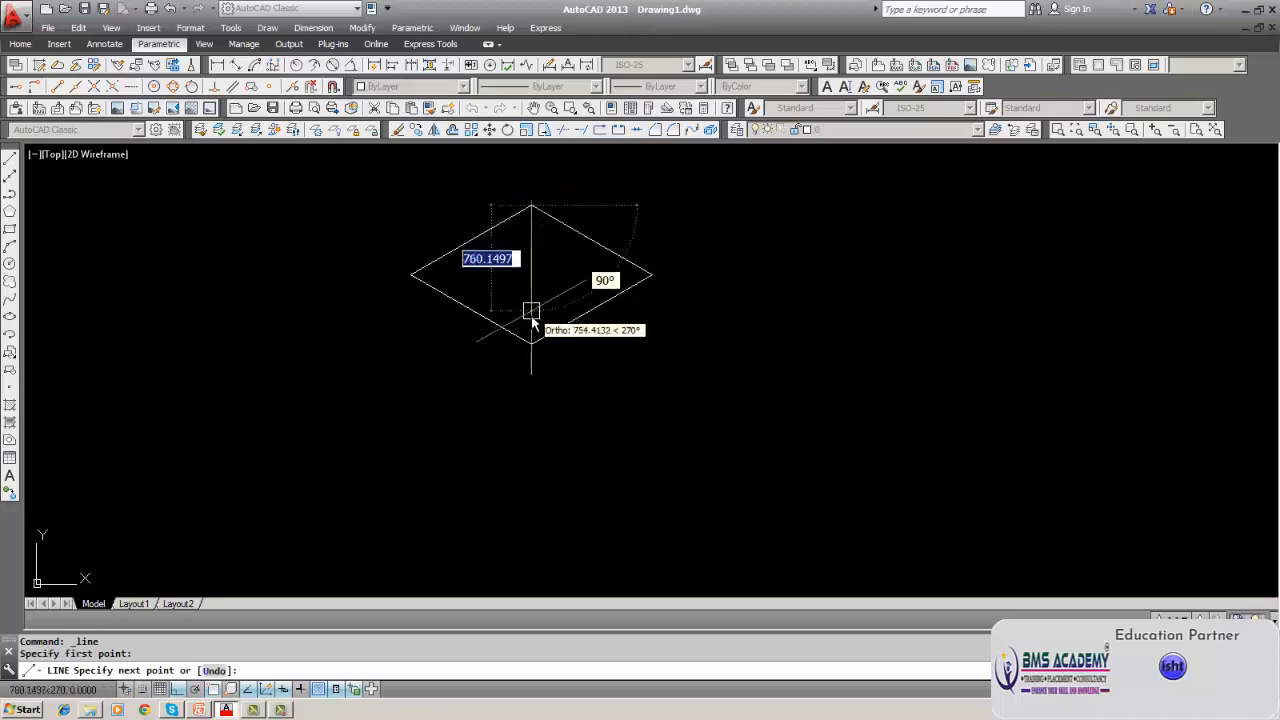
pyautogui.click(530, 343)
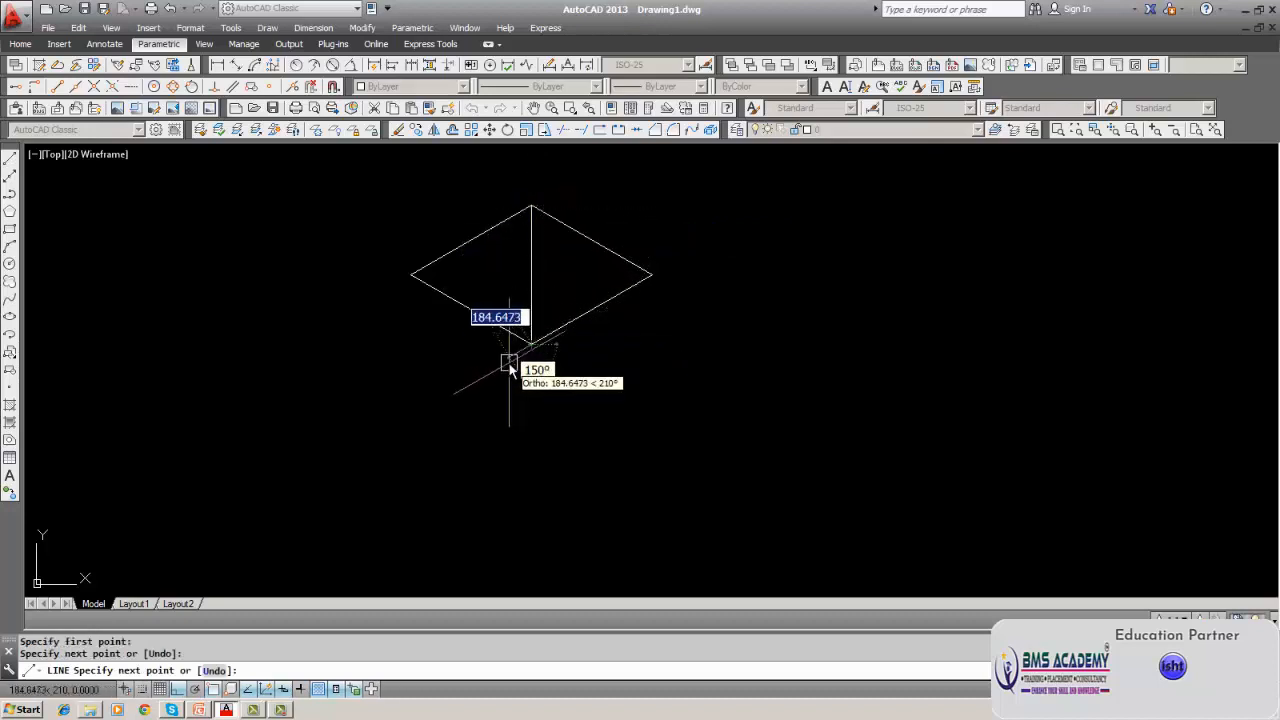
pyautogui.press('Return')
pyautogui.click(10, 163)
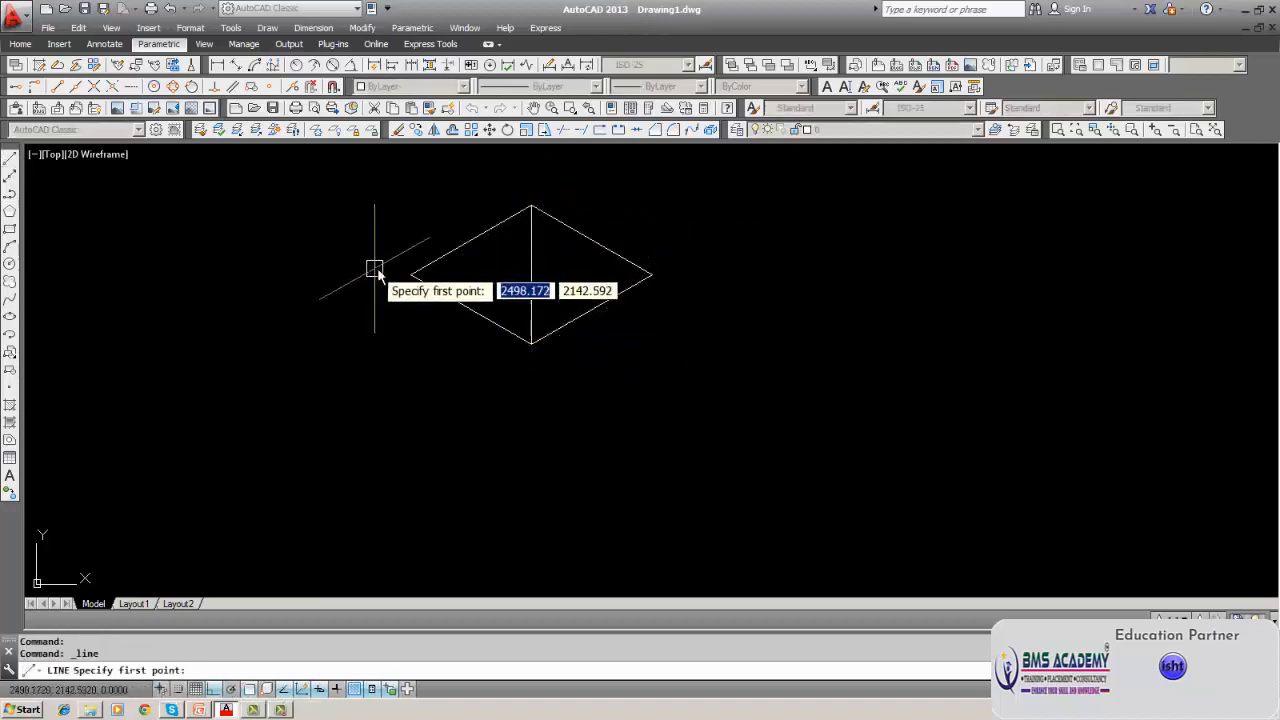
pyautogui.click(411, 274)
pyautogui.click(651, 274)
pyautogui.press('Escape')
# Draw a vertical line from the intersection of the diagonals down well below the rhombus's lowest corner.
pyautogui.click(10, 163)
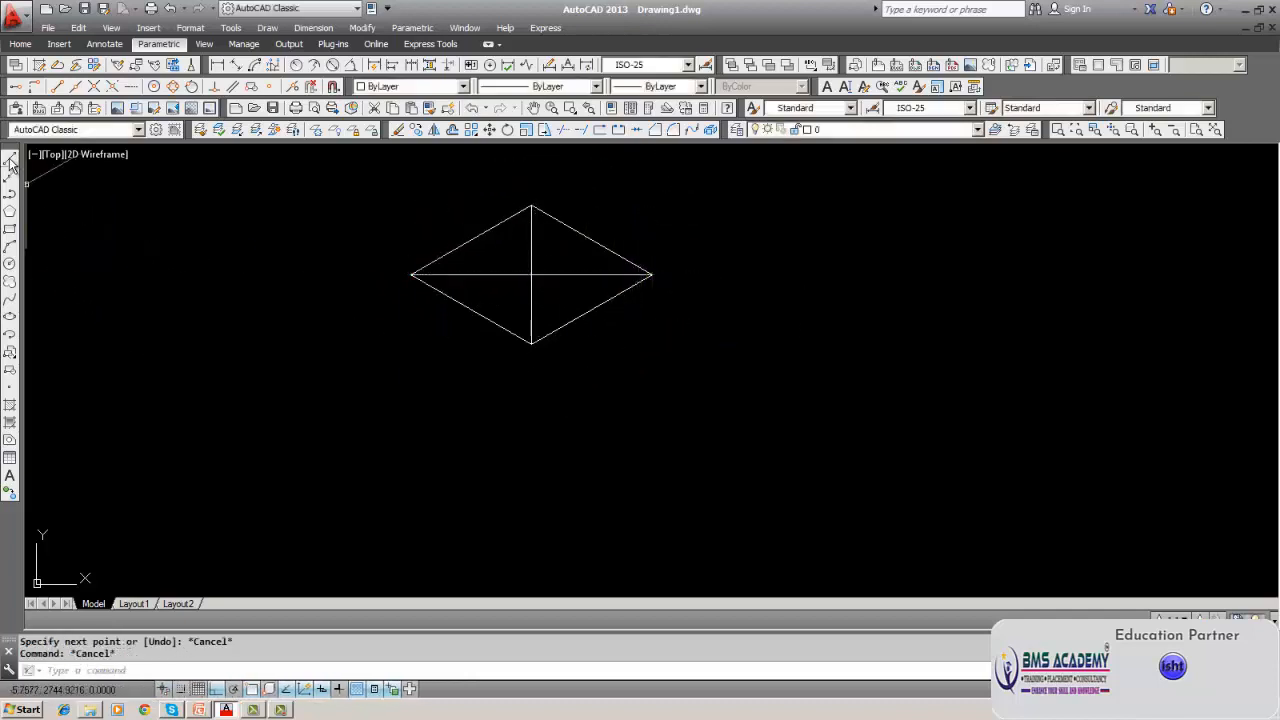
pyautogui.click(530, 274)
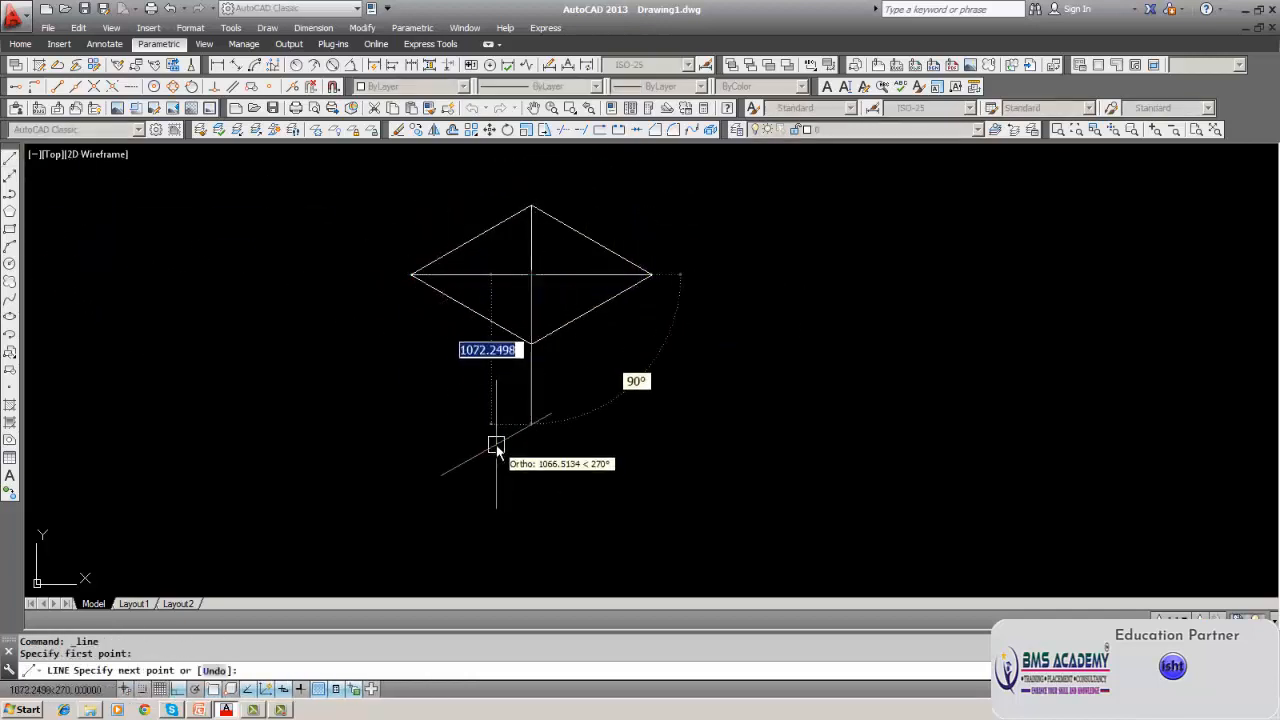
pyautogui.click(486, 560)
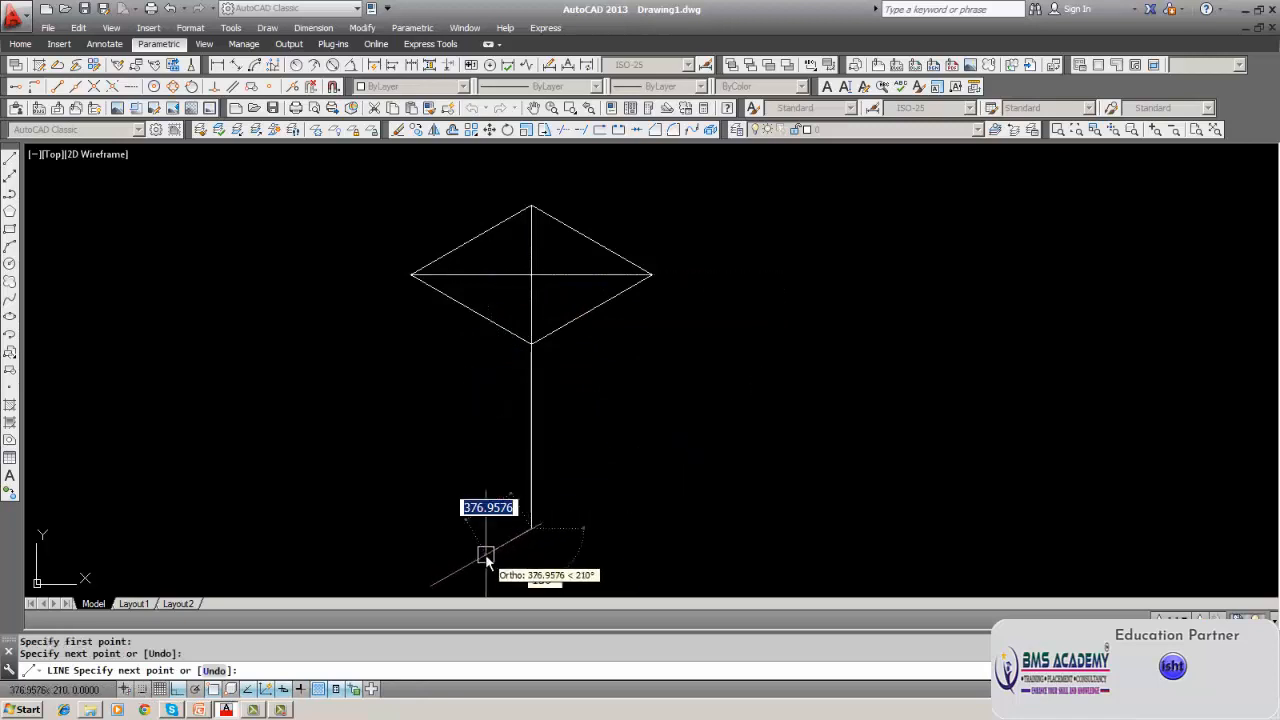
pyautogui.press('Return')
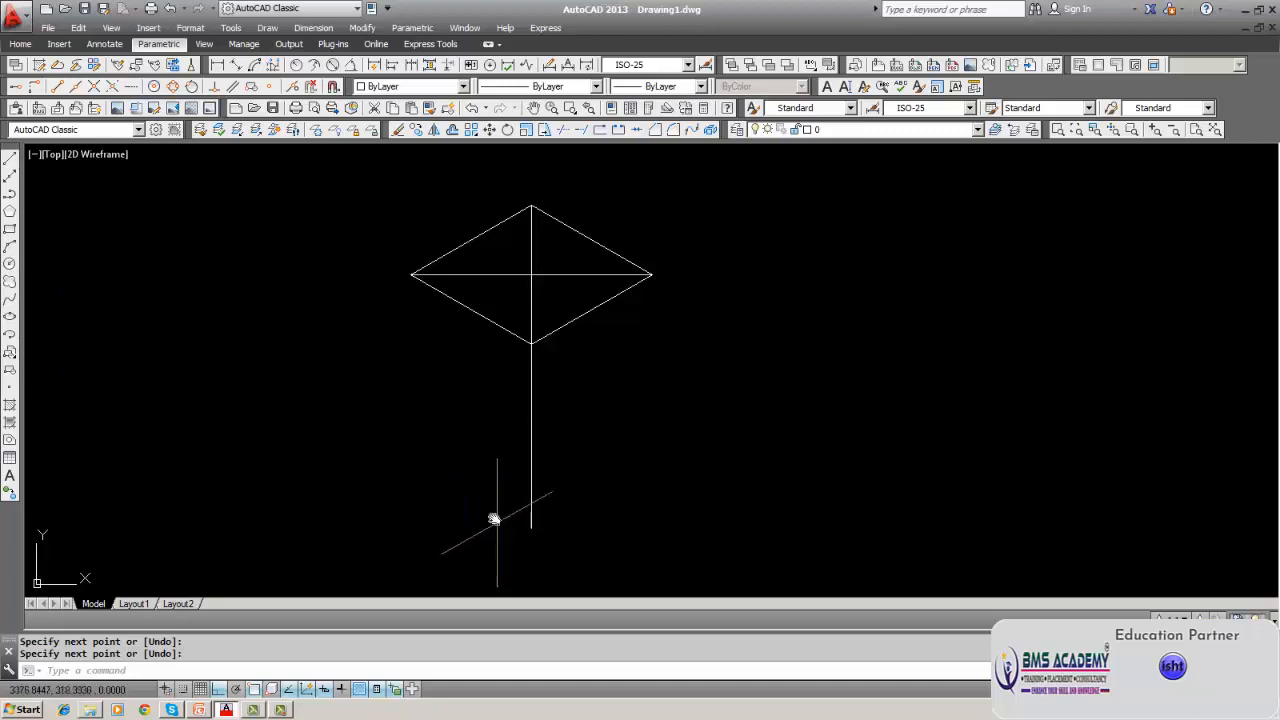
# Draw a long line slanting up along the right isoplane direction, crossing the vertical line near its lower end.
pyautogui.moveTo(497, 530); pyautogui.dragTo(467, 478, button='middle')
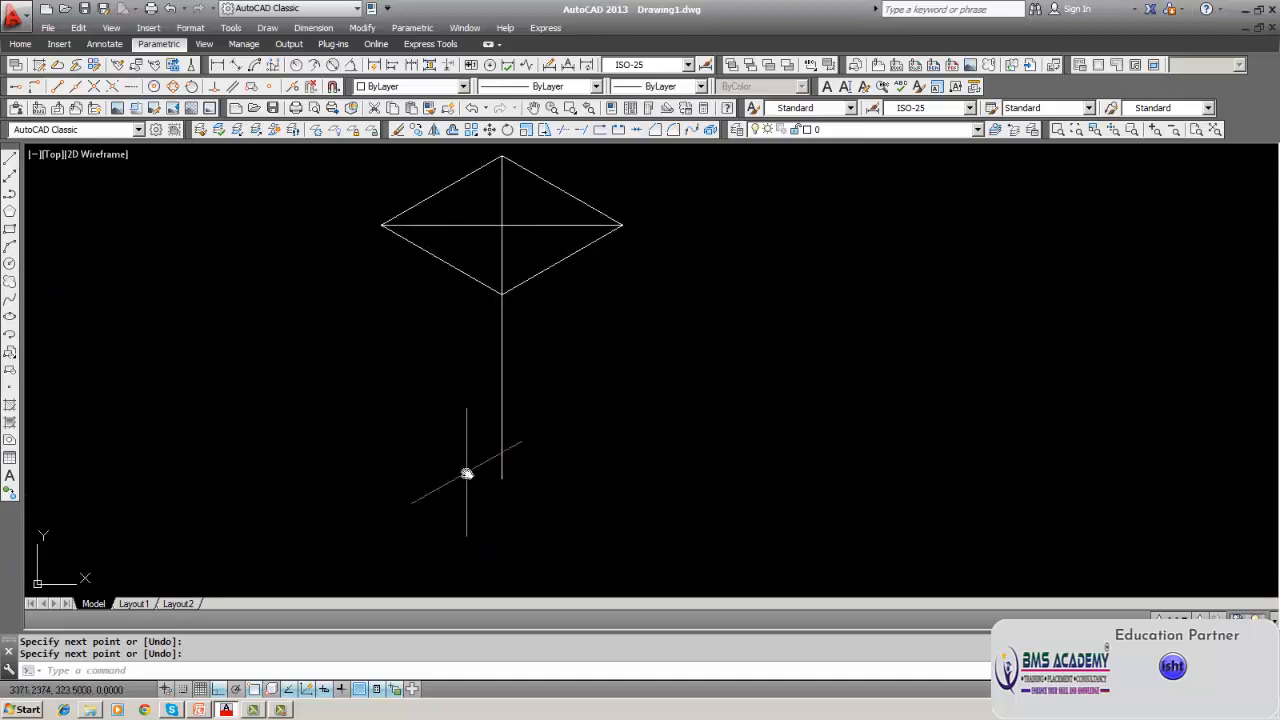
pyautogui.click(10, 161)
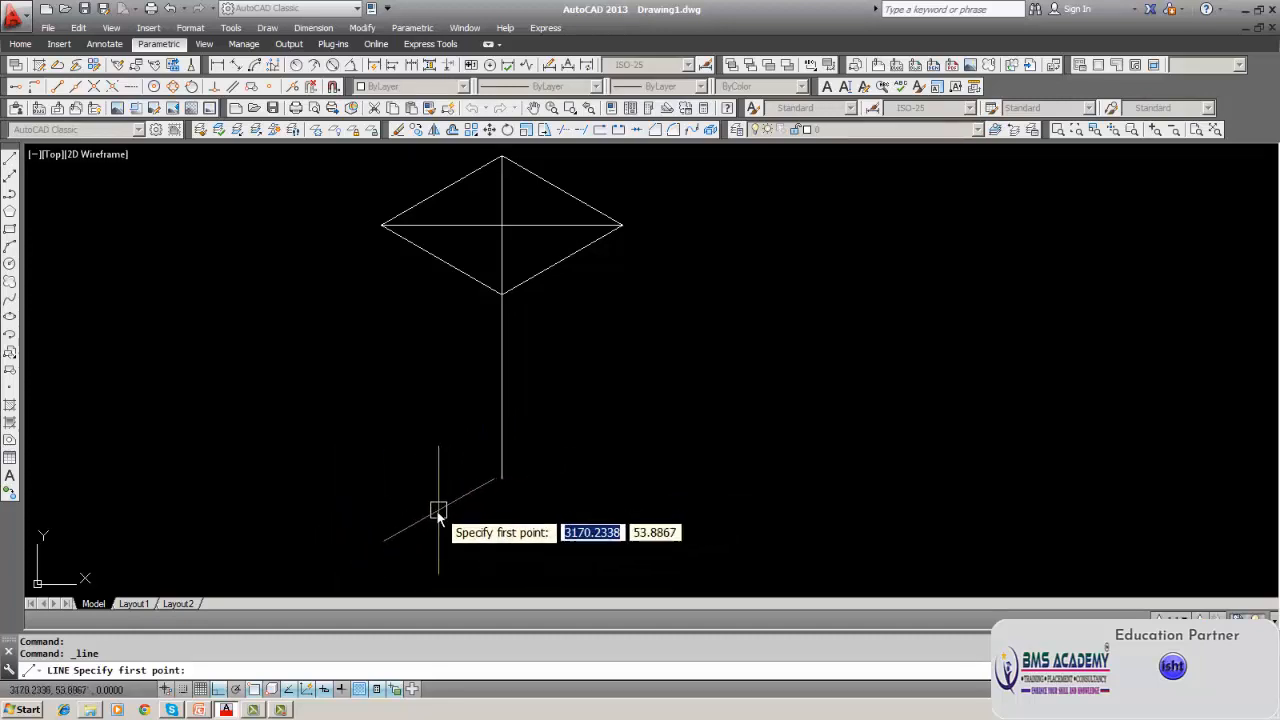
pyautogui.click(438, 510)
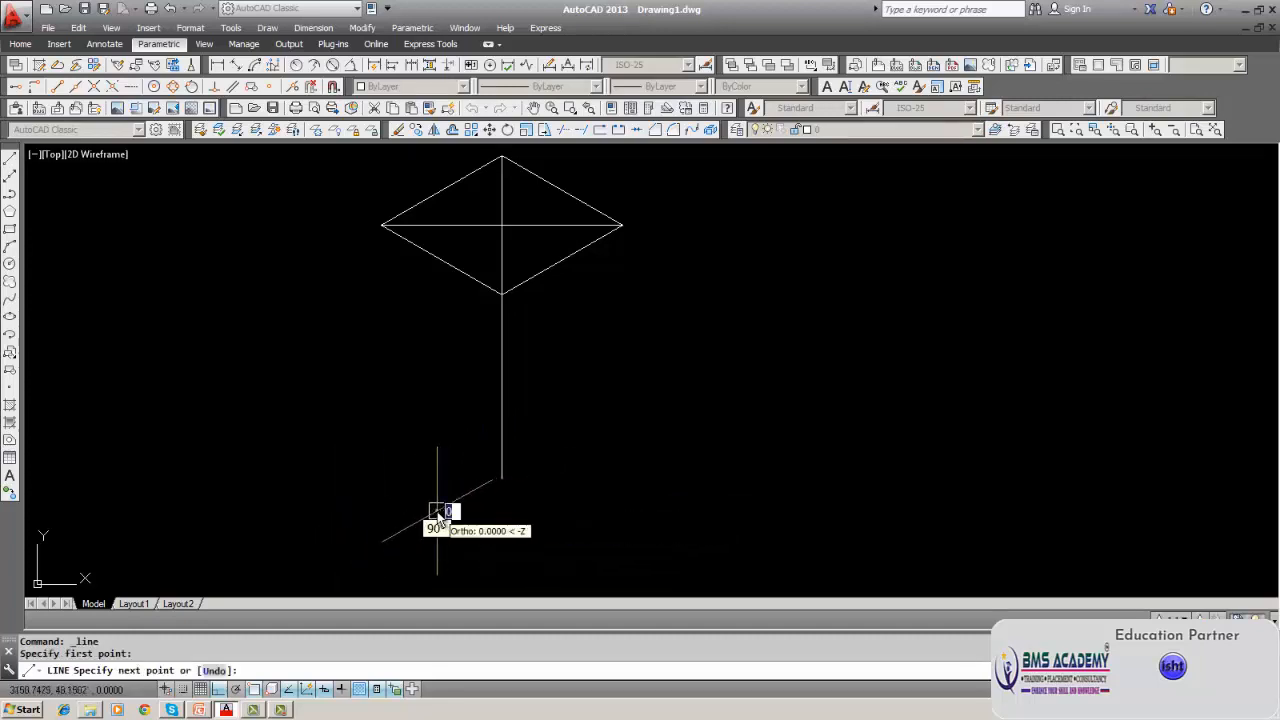
pyautogui.click(718, 345)
pyautogui.press('Escape')
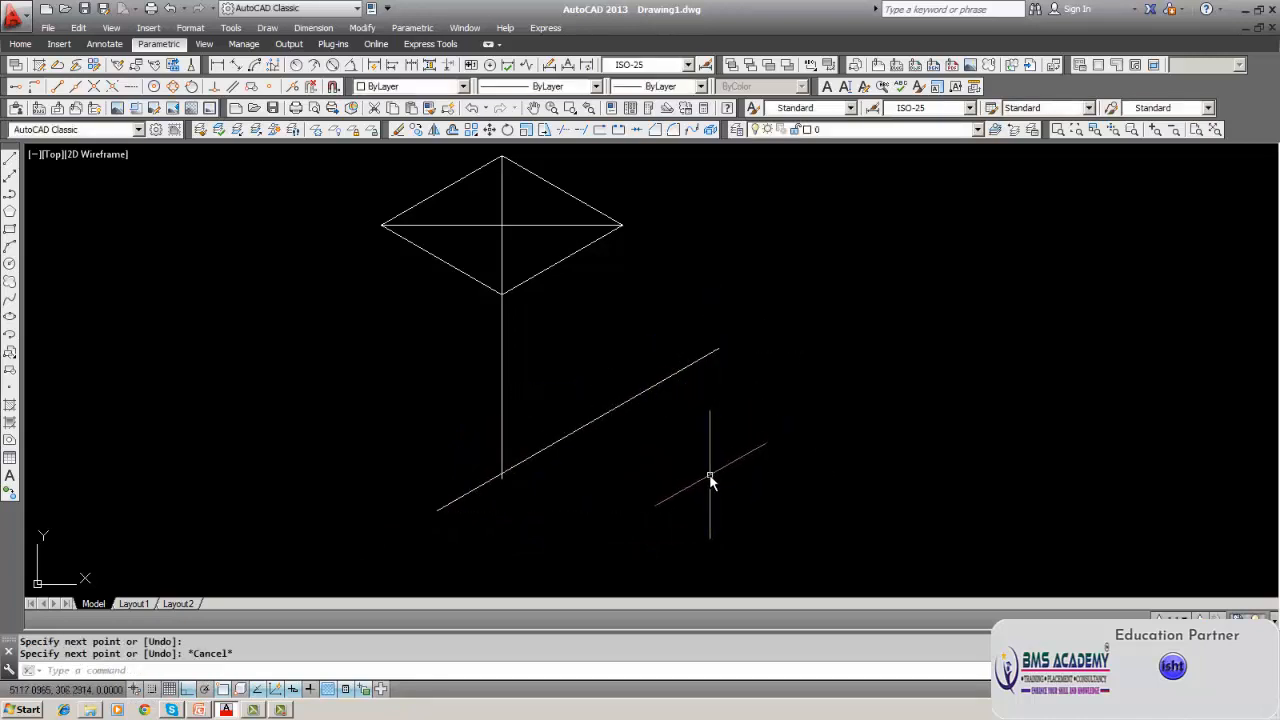
pyautogui.click(9, 160)
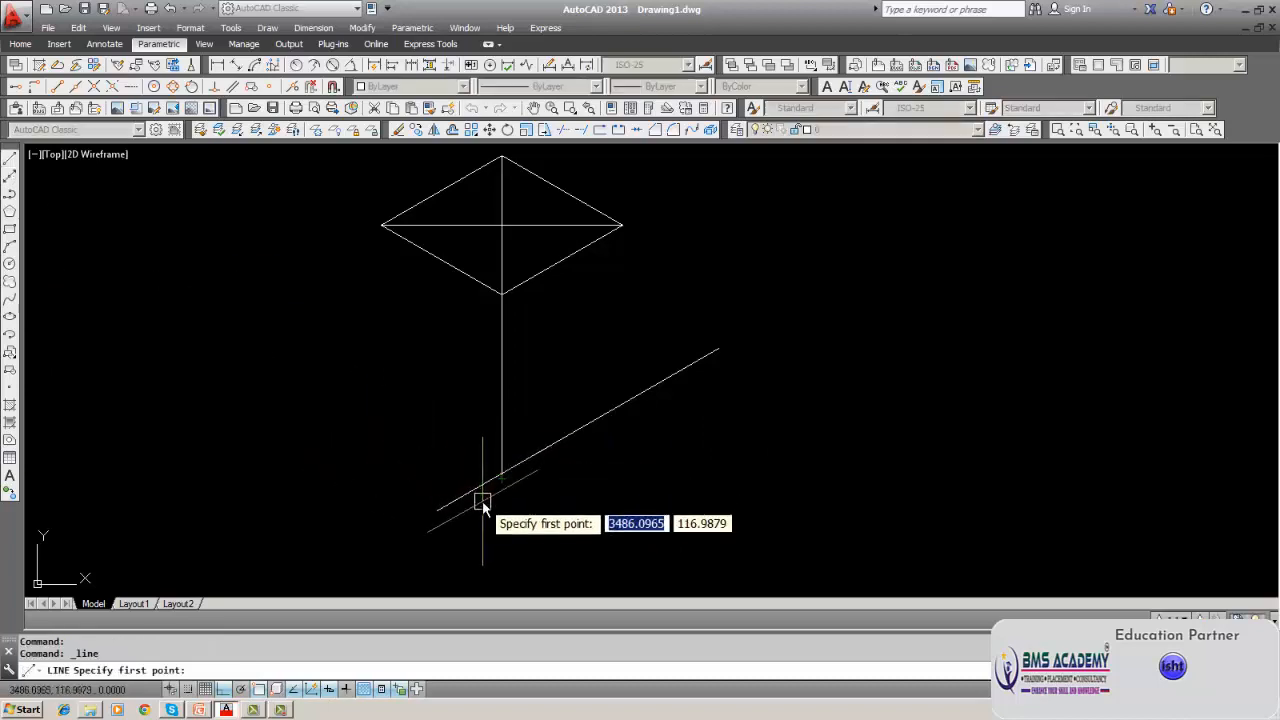
pyautogui.press('Escape')
pyautogui.press('Escape')
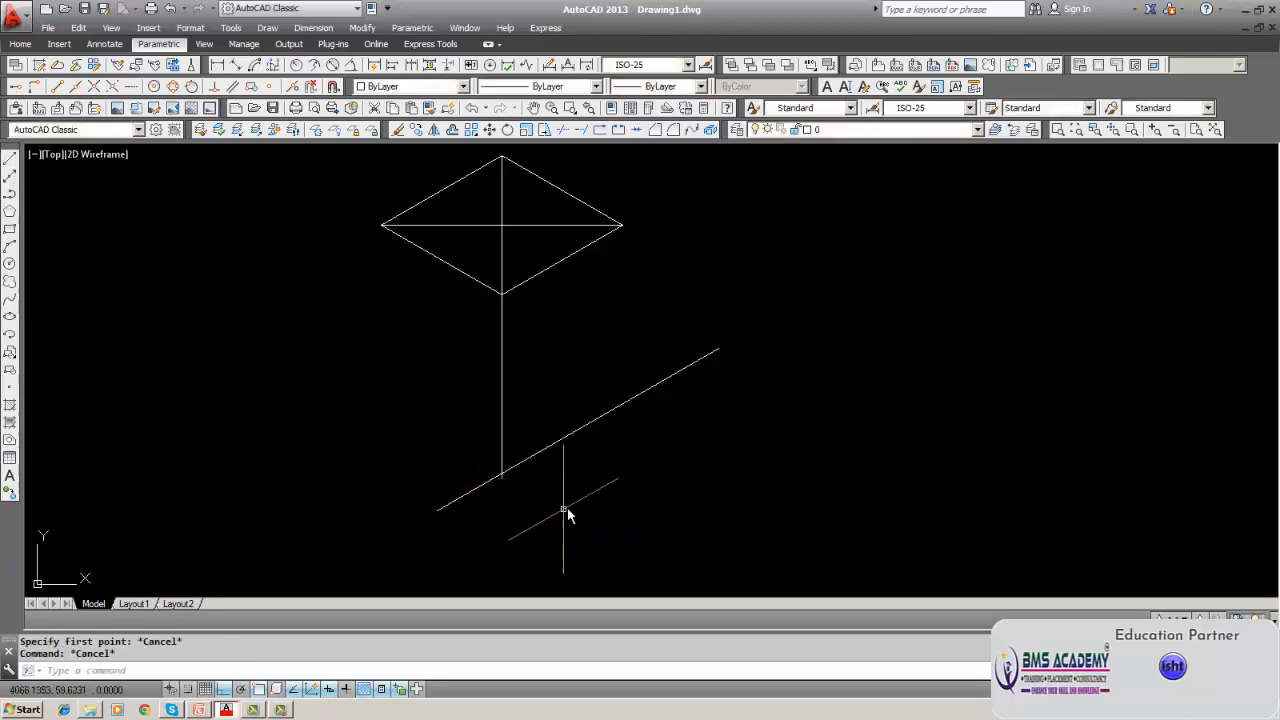
# Erase the long slanted line crossing the lower end of the vertical line.
pyautogui.click(397, 131)
pyautogui.click(609, 412)
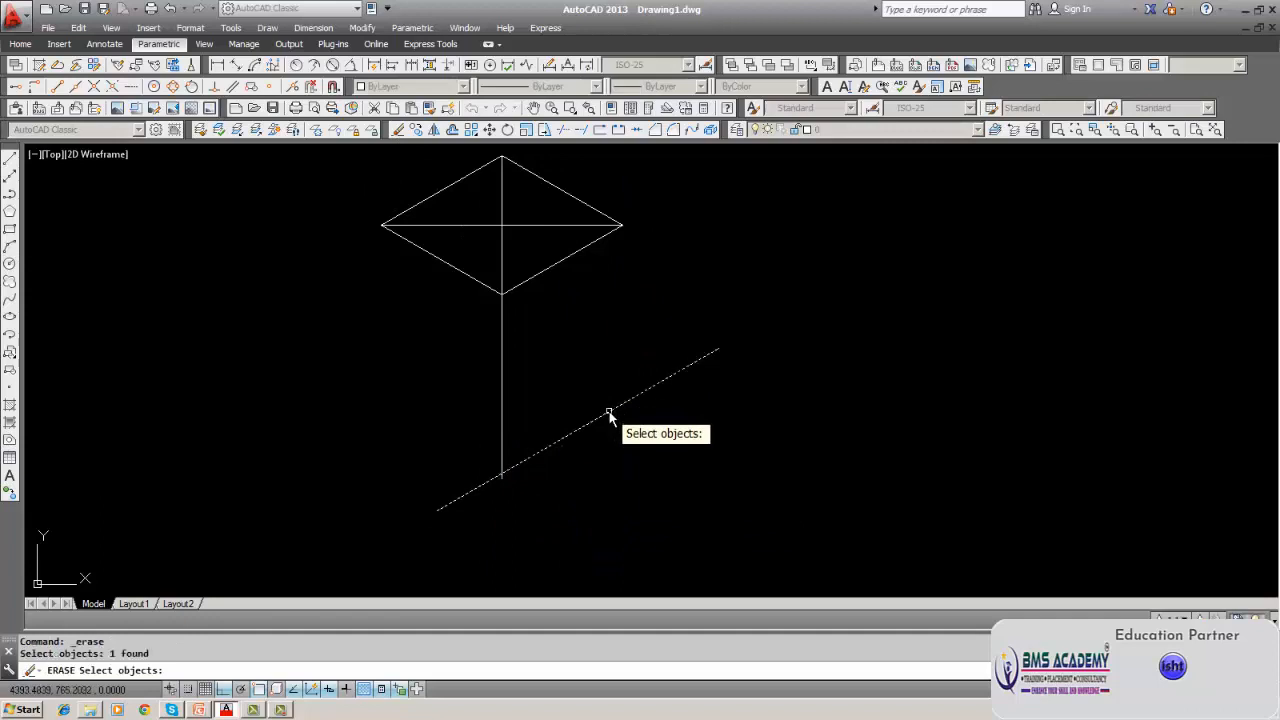
pyautogui.press('Return')
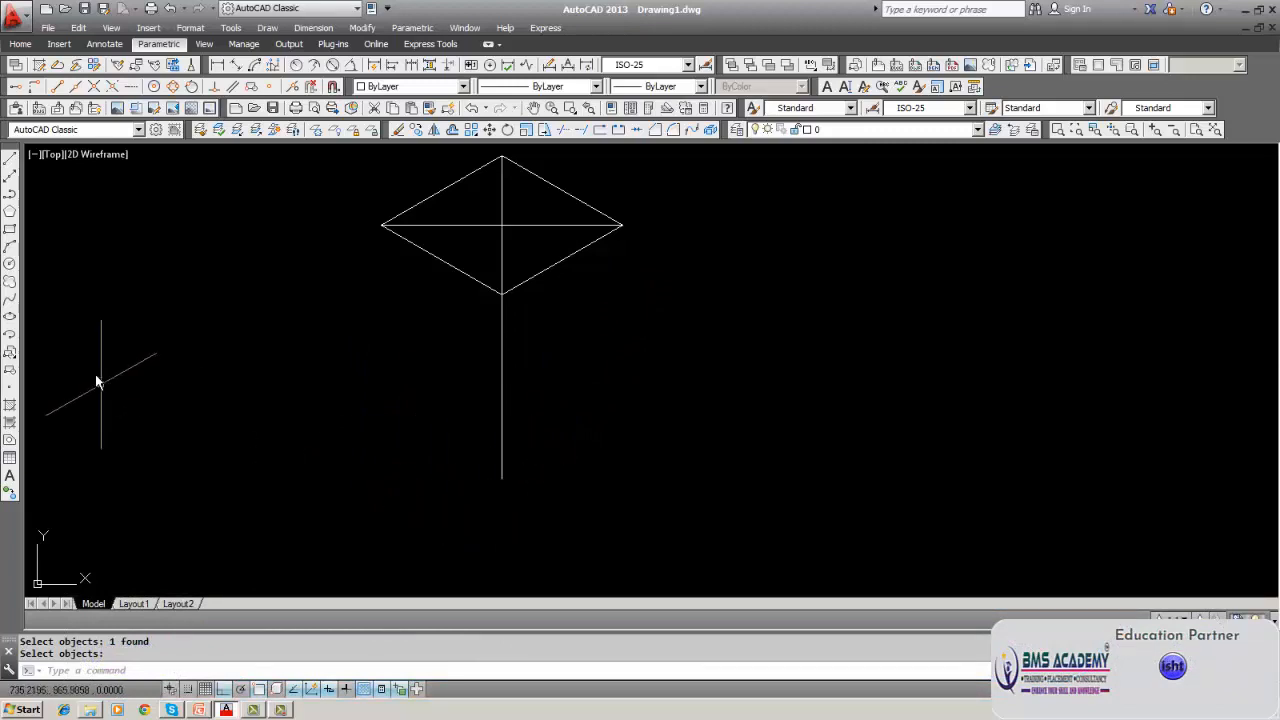
# Switch the isometric drafting plane to Isoplane Top.
pyautogui.click(11, 161)
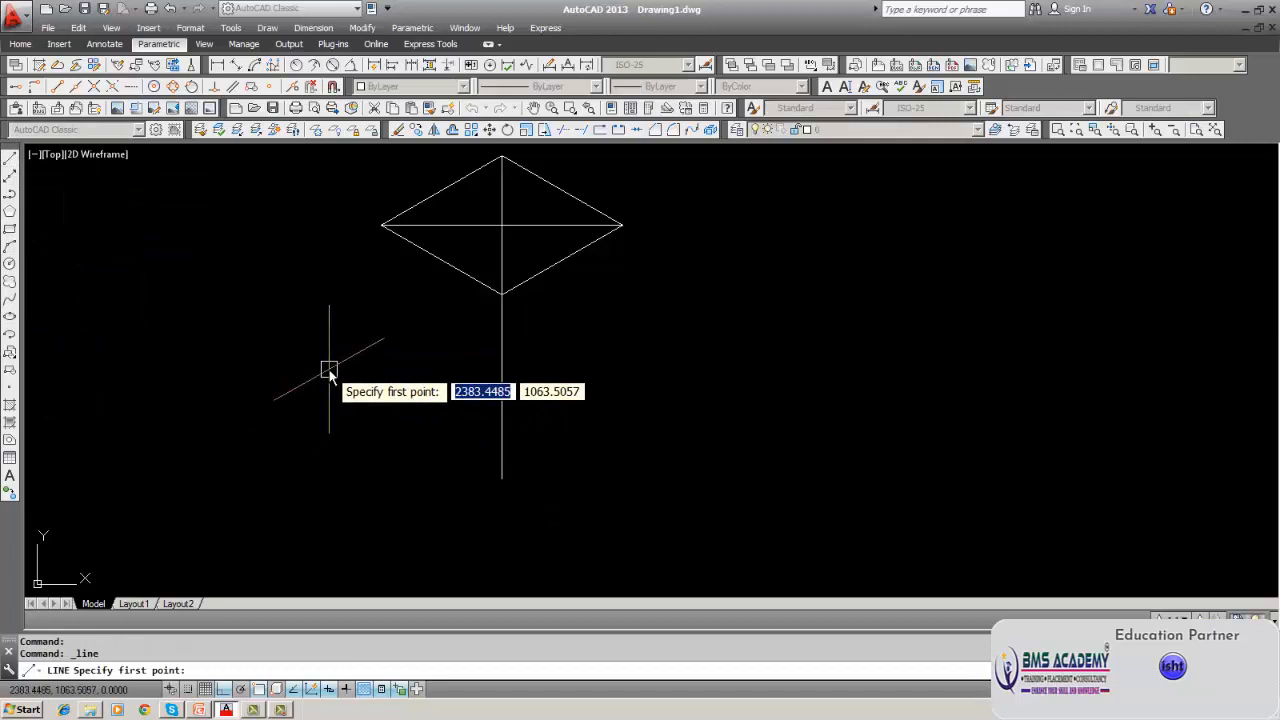
pyautogui.press('Escape')
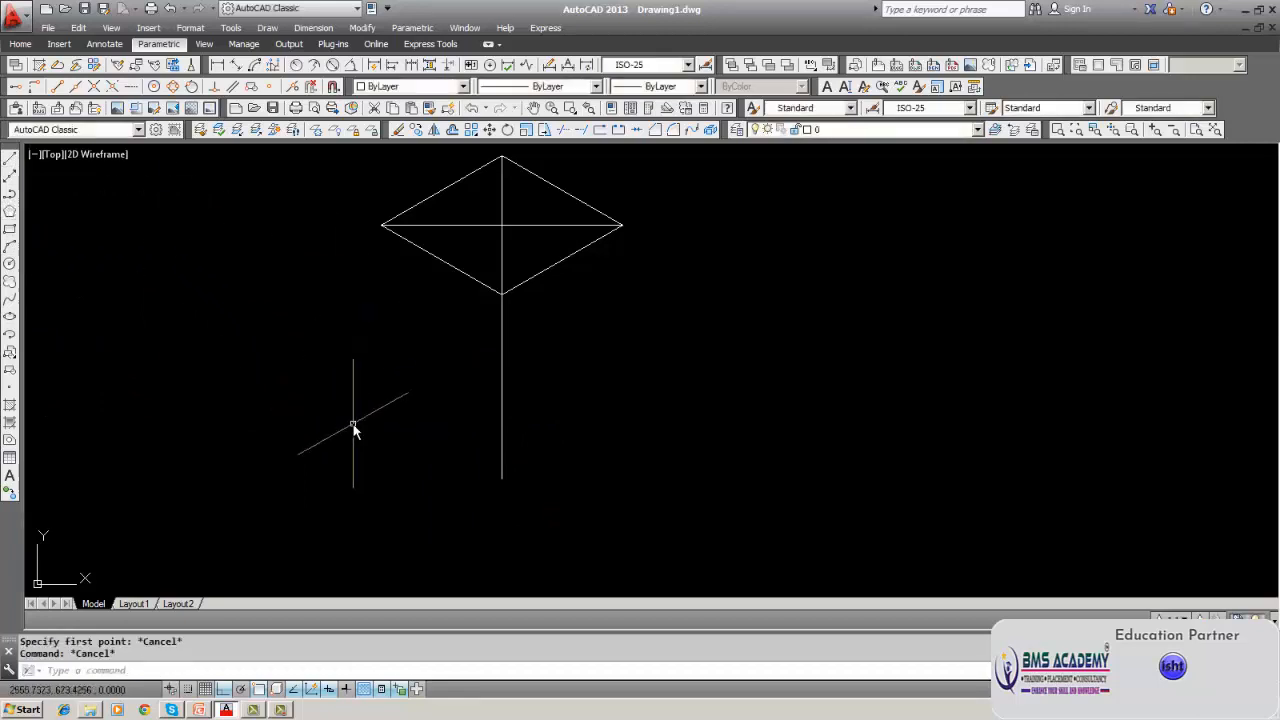
pyautogui.press('F5')
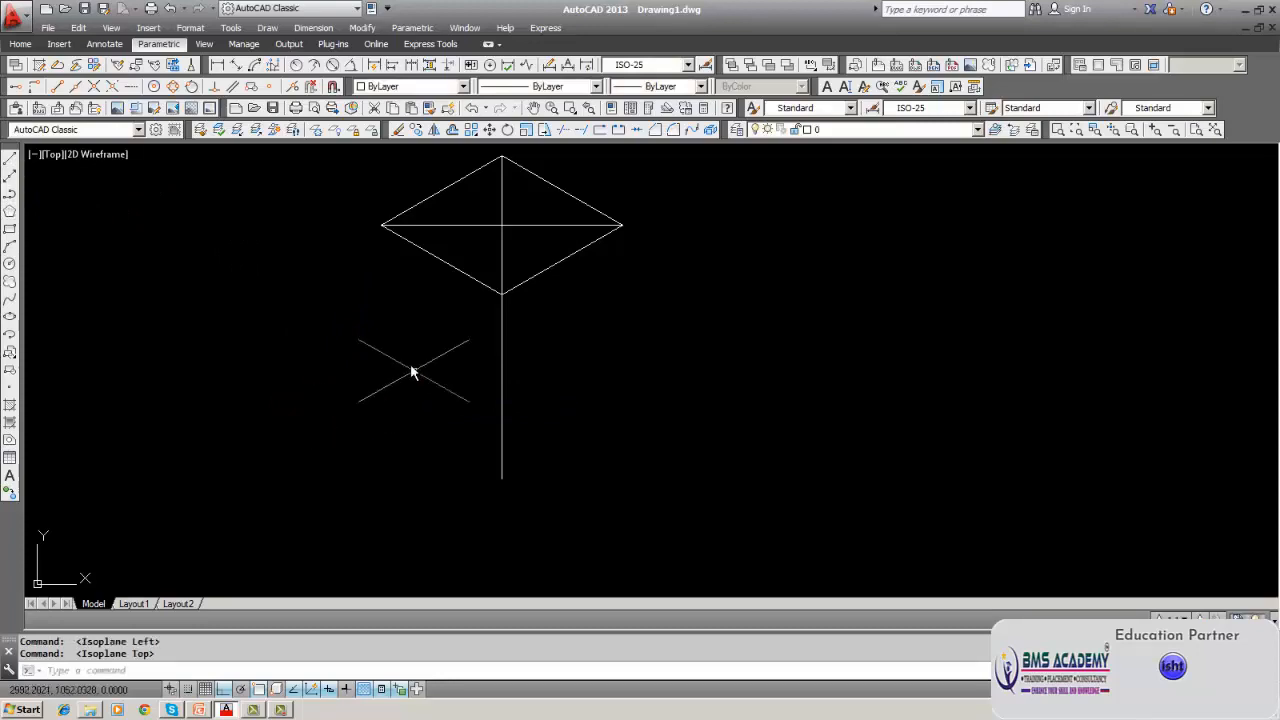
pyautogui.click(346, 367)
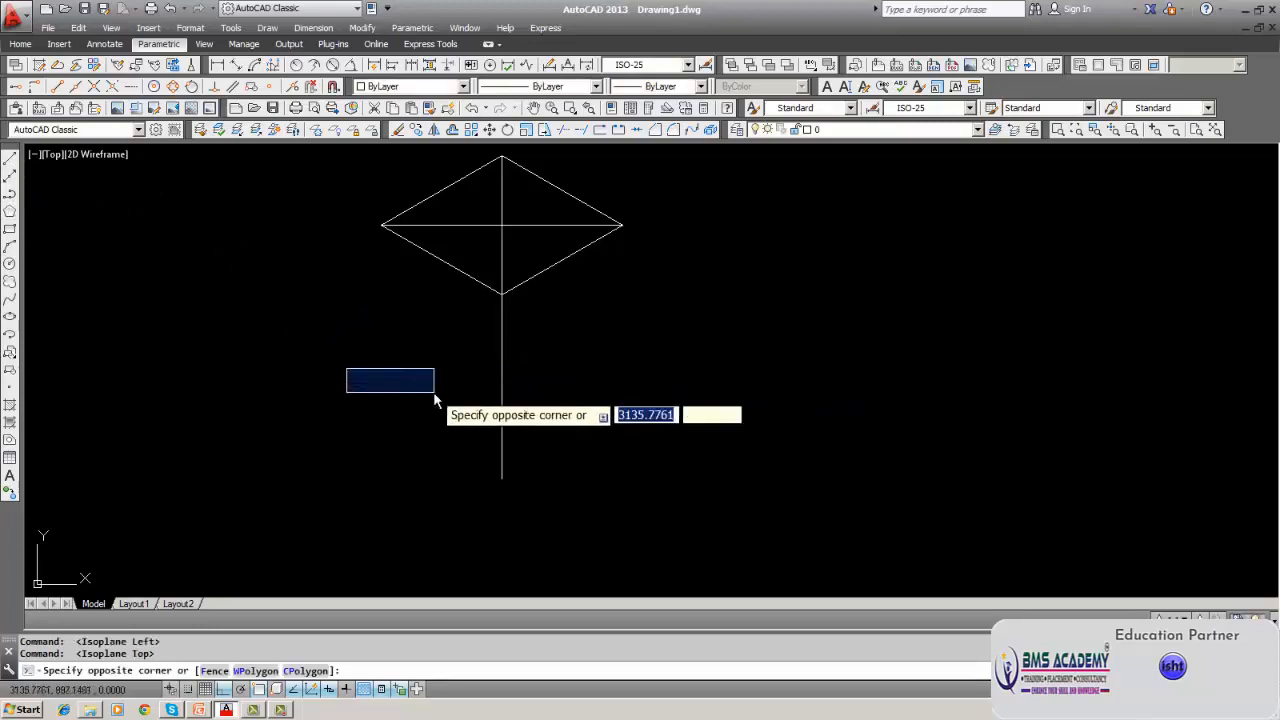
pyautogui.press('Escape')
# Draw two connected lines below the rhombus, one rising at 30° across the vertical line and one descending from its upper end.
pyautogui.click(3, 155)
pyautogui.click(338, 440)
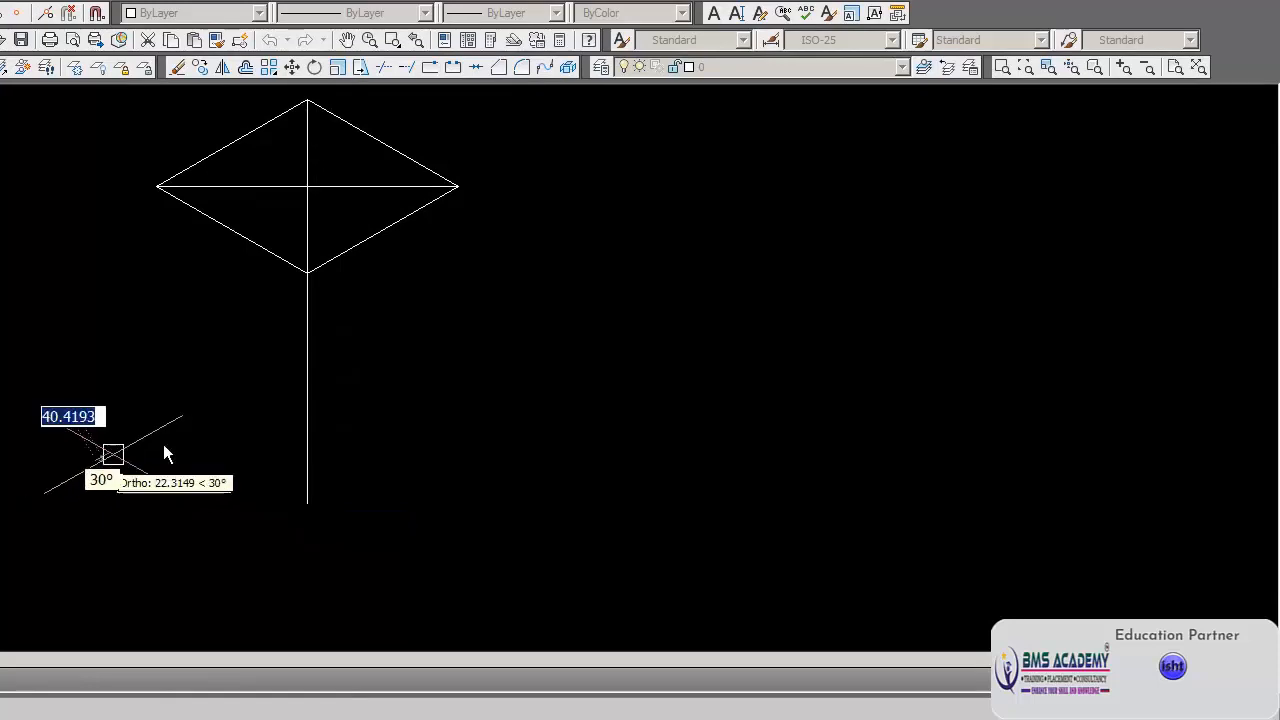
pyautogui.click(635, 295)
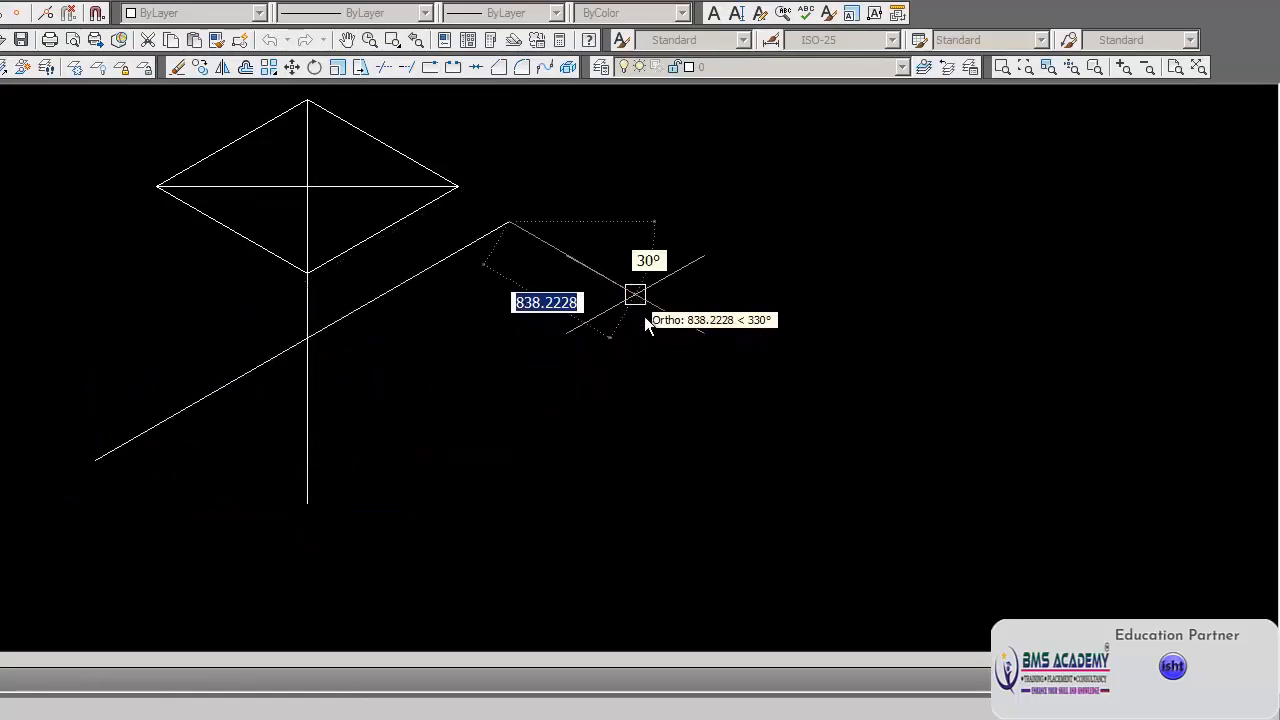
pyautogui.click(754, 591)
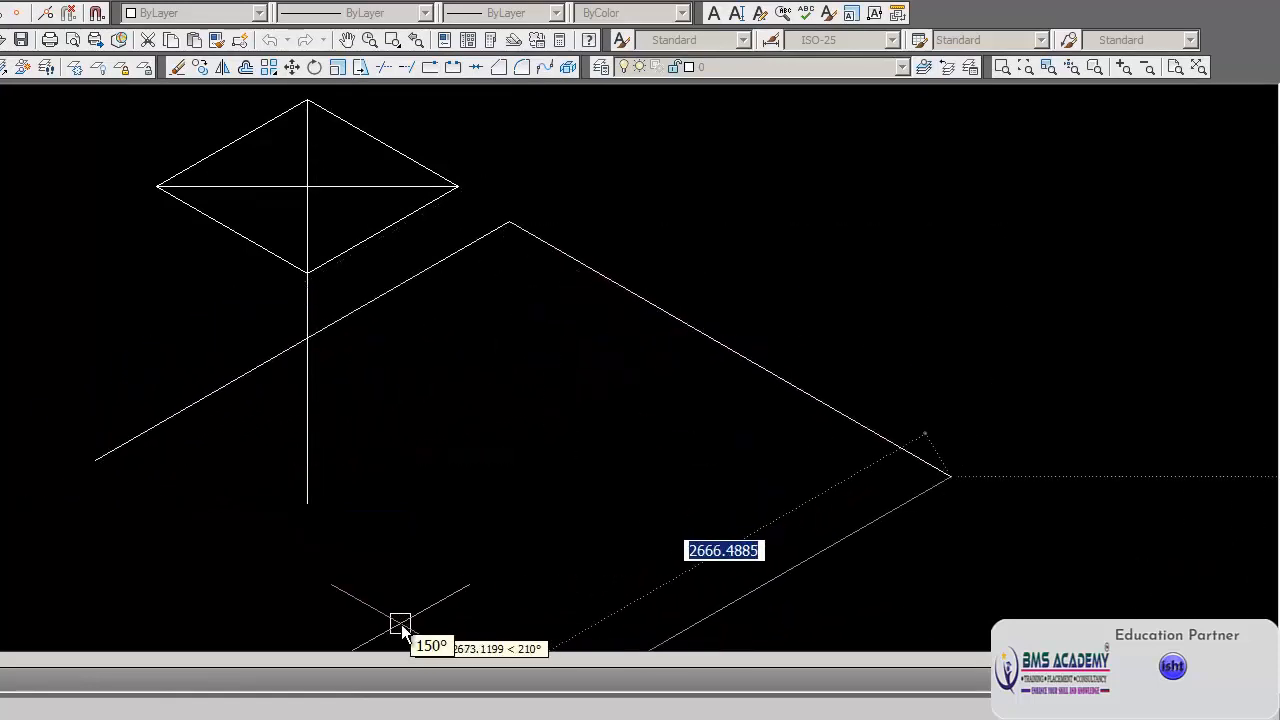
pyautogui.moveTo(435, 540); pyautogui.dragTo(474, 396, button='middle')
pyautogui.press('Escape')
pyautogui.moveTo(394, 557); pyautogui.dragTo(384, 716, button='middle')
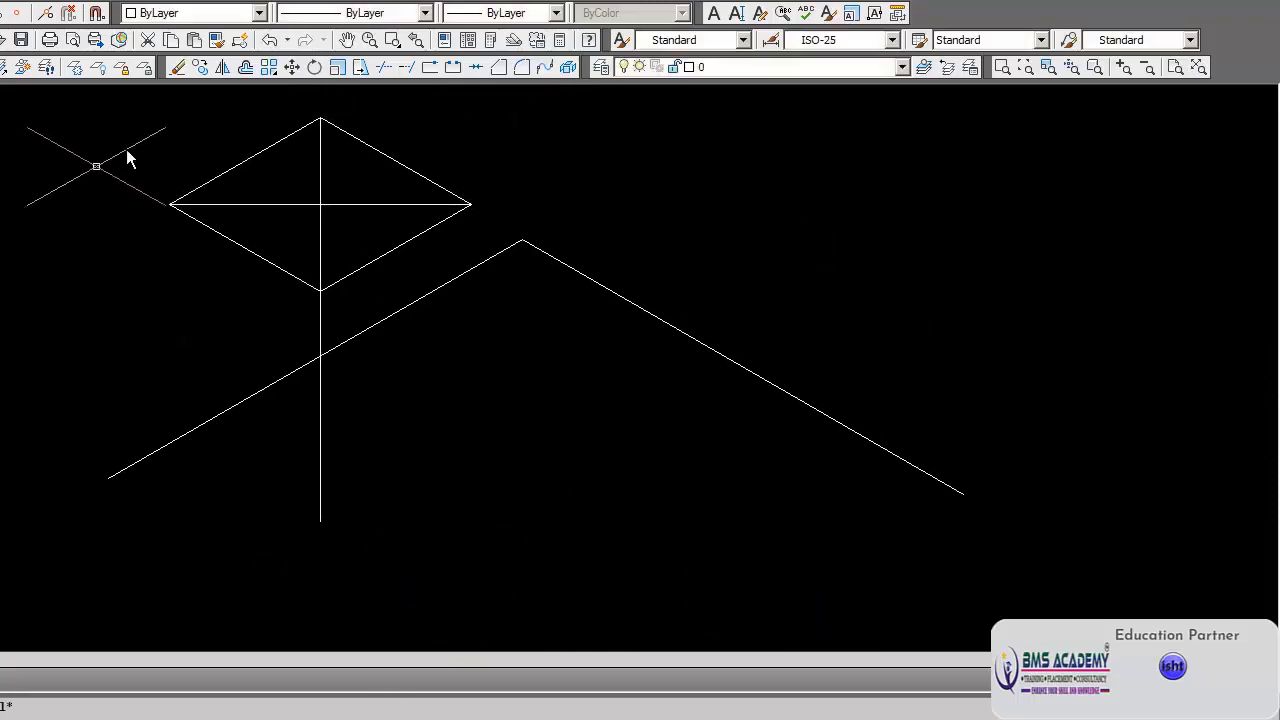
# Erase the two connected slanted lines below the rhombus.
pyautogui.click(183, 67)
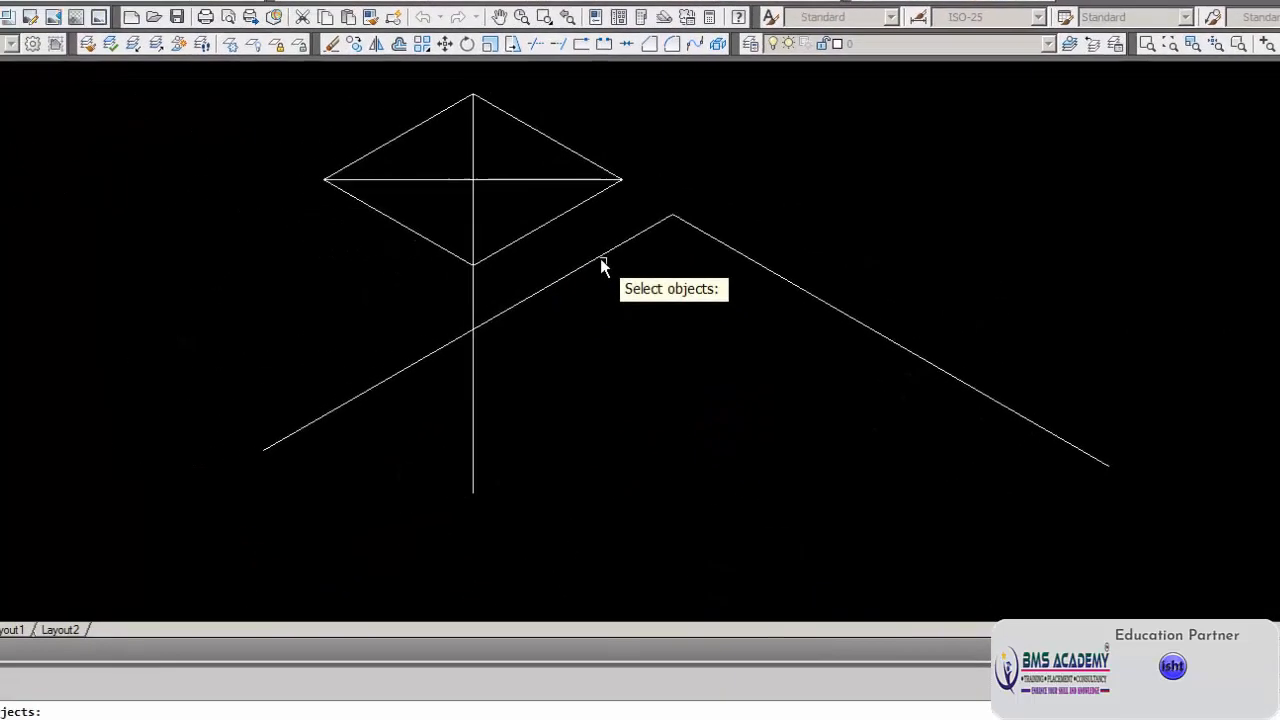
pyautogui.click(448, 283)
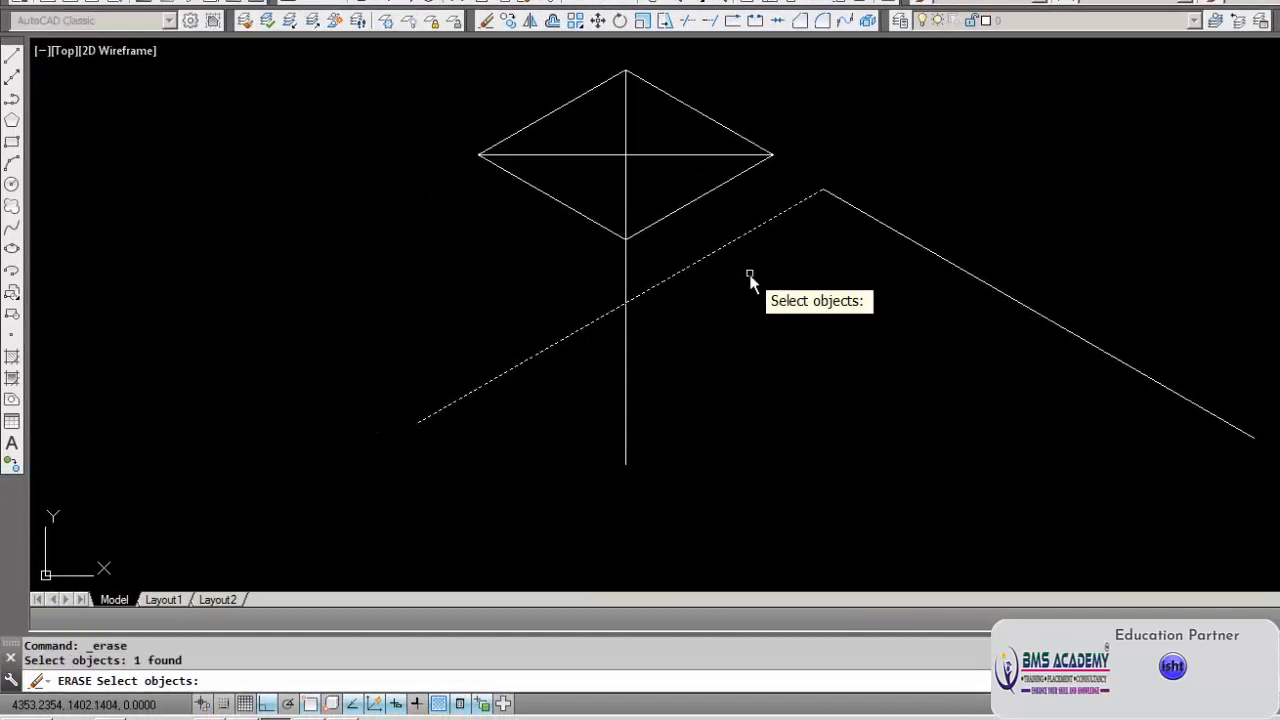
pyautogui.press('Return')
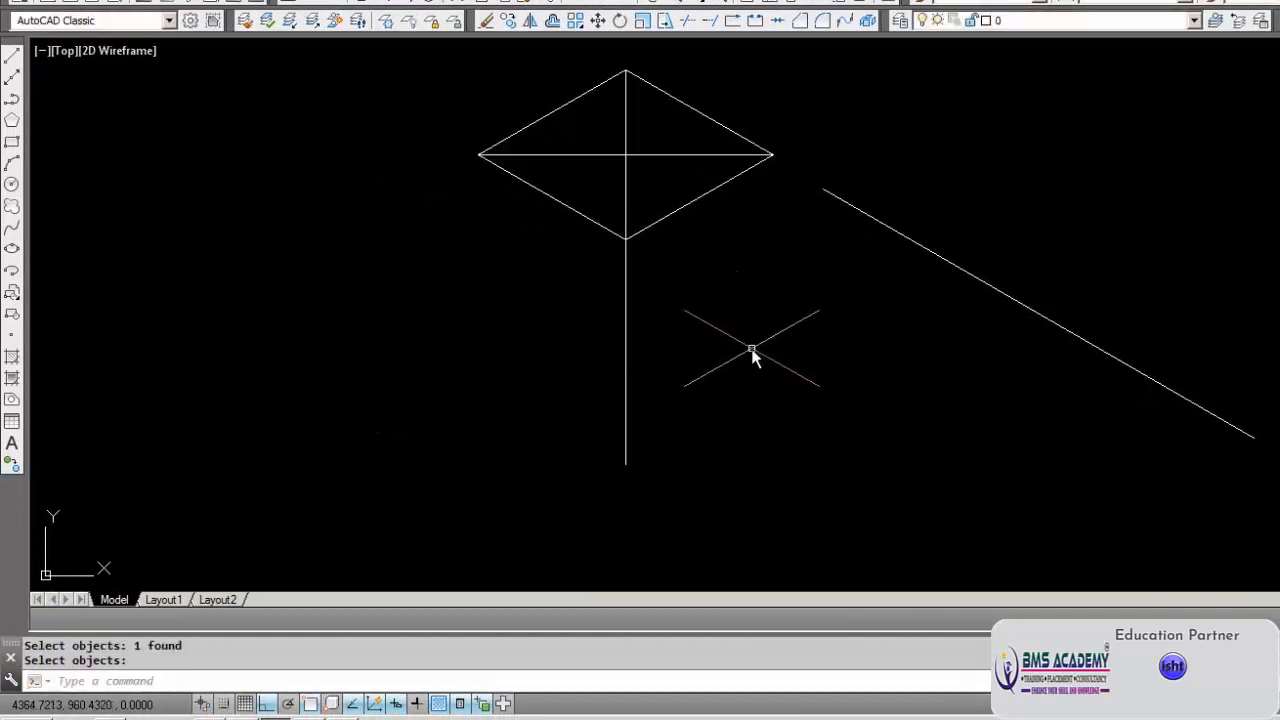
pyautogui.press('Return')
pyautogui.click(942, 259)
pyautogui.press('Return')
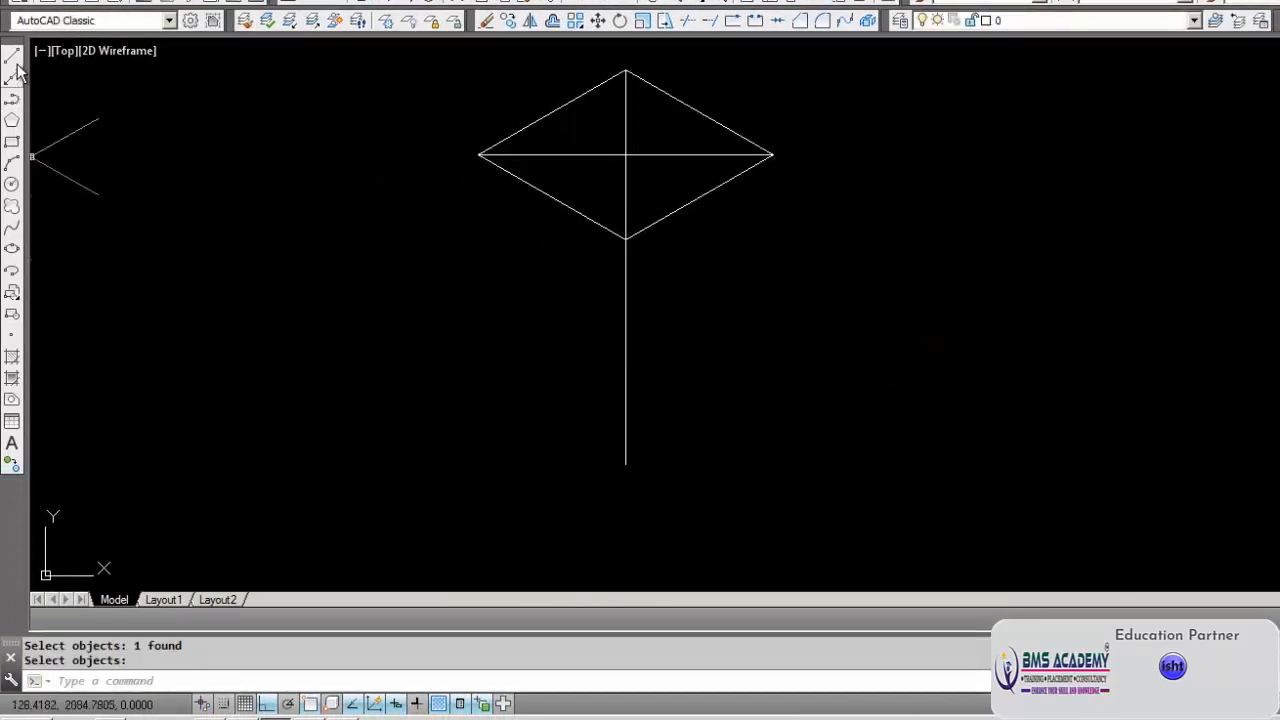
# Draw a 200-unit line rising at 30° below the rhombus and continue it 2000 units in the same direction, crossing the vertical line.
pyautogui.click(13, 58)
pyautogui.click(394, 427)
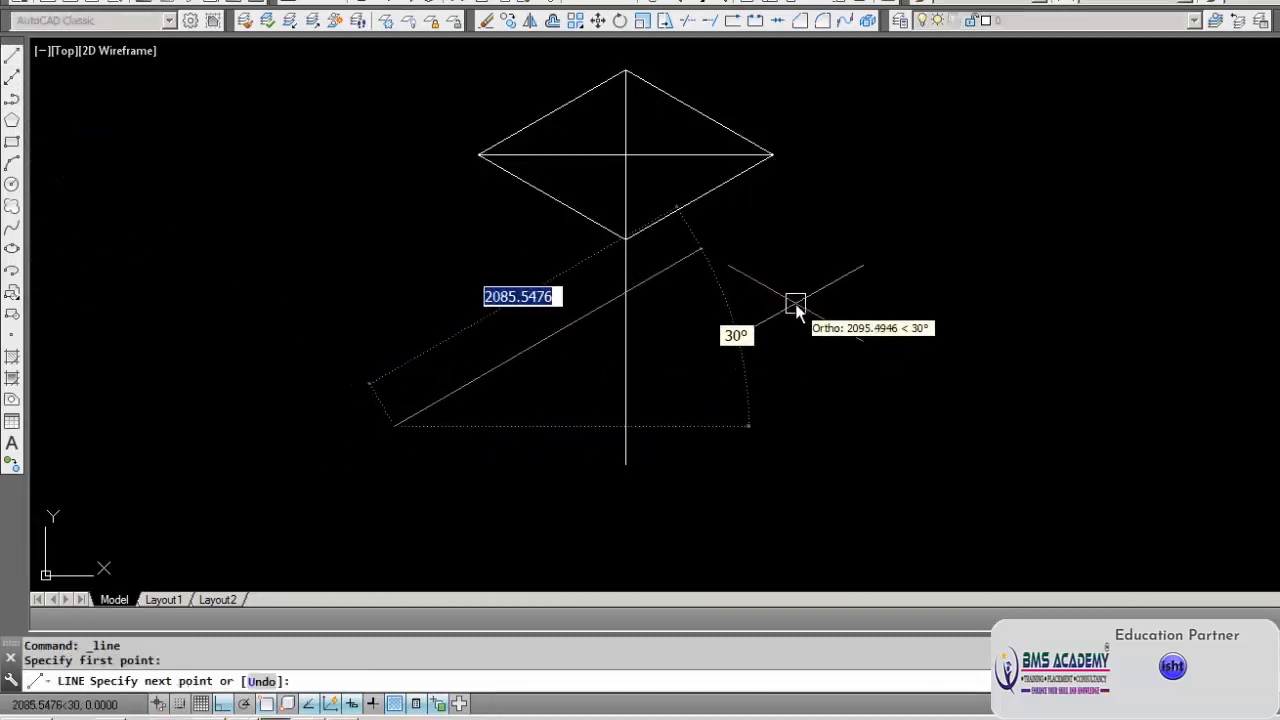
pyautogui.write('200')
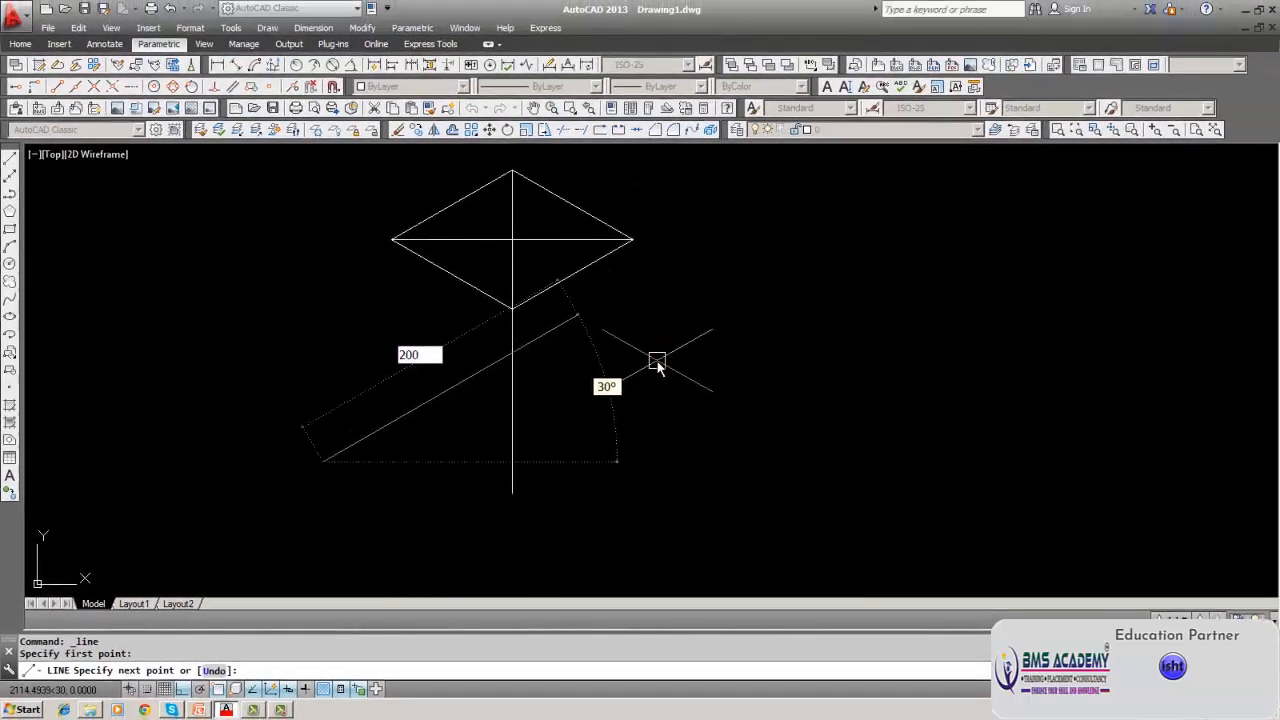
pyautogui.press('Return')
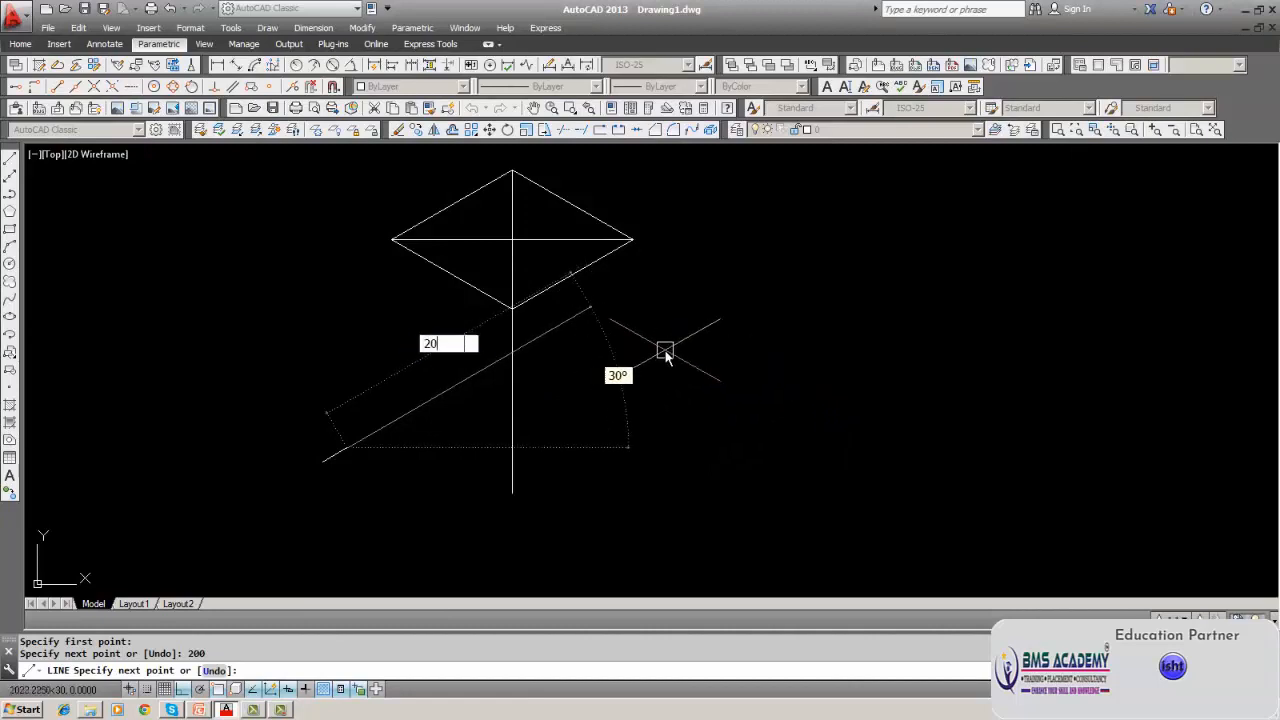
pyautogui.write('2000')
pyautogui.press('Return')
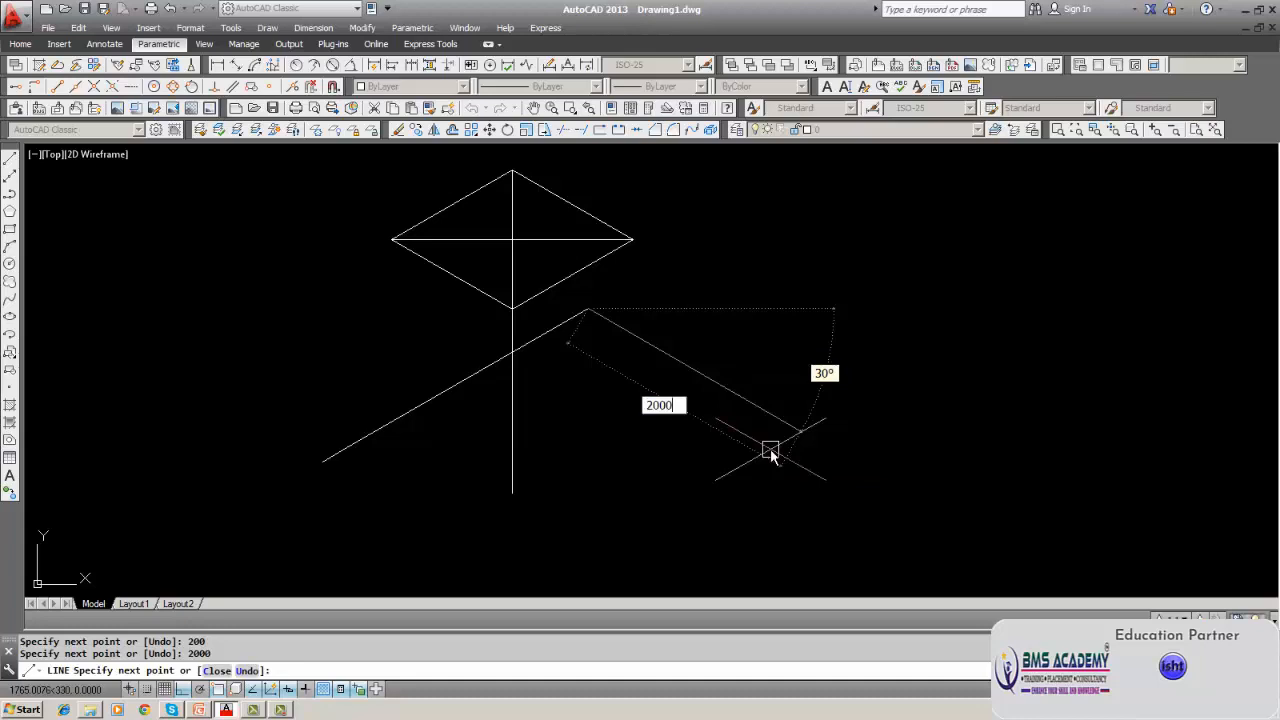
# Continue the chain 2000 units down-right, 2000 units down-left, and back to the joint of the 200 and 2000 segments, completing a second rhombus.
pyautogui.press('Return')
pyautogui.moveTo(633, 547); pyautogui.dragTo(637, 447, button='middle')
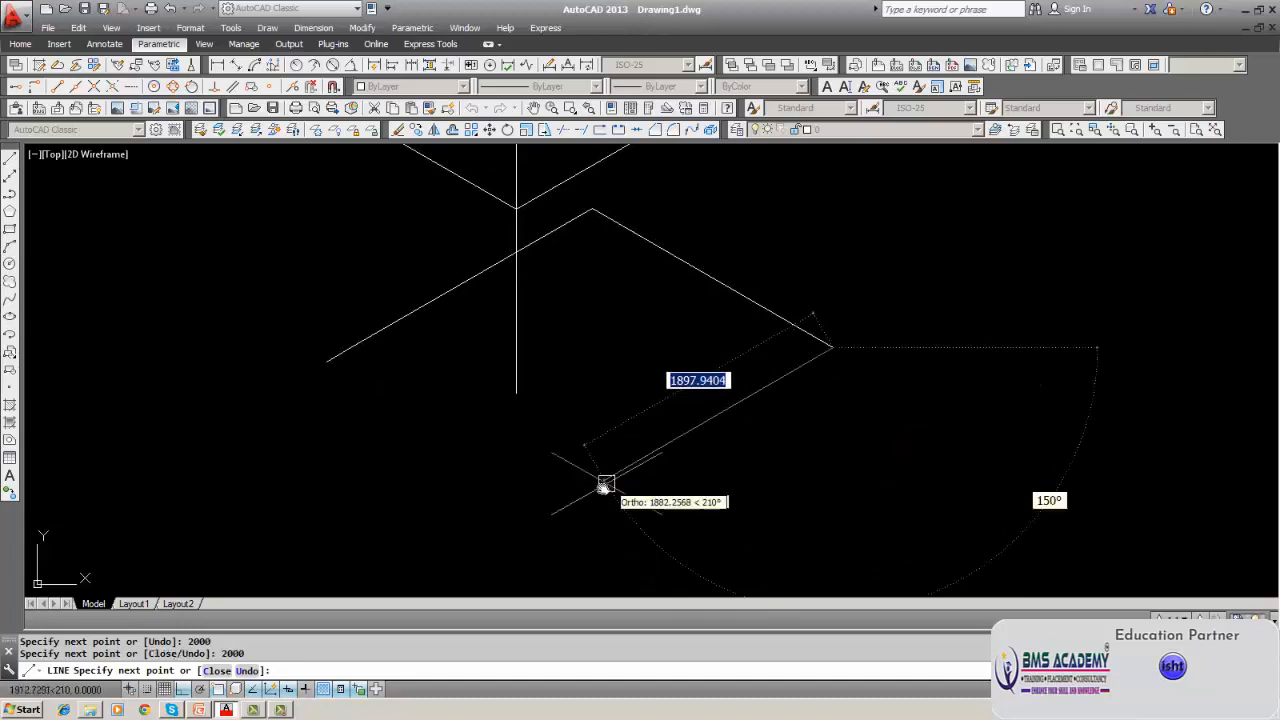
pyautogui.write('2000')
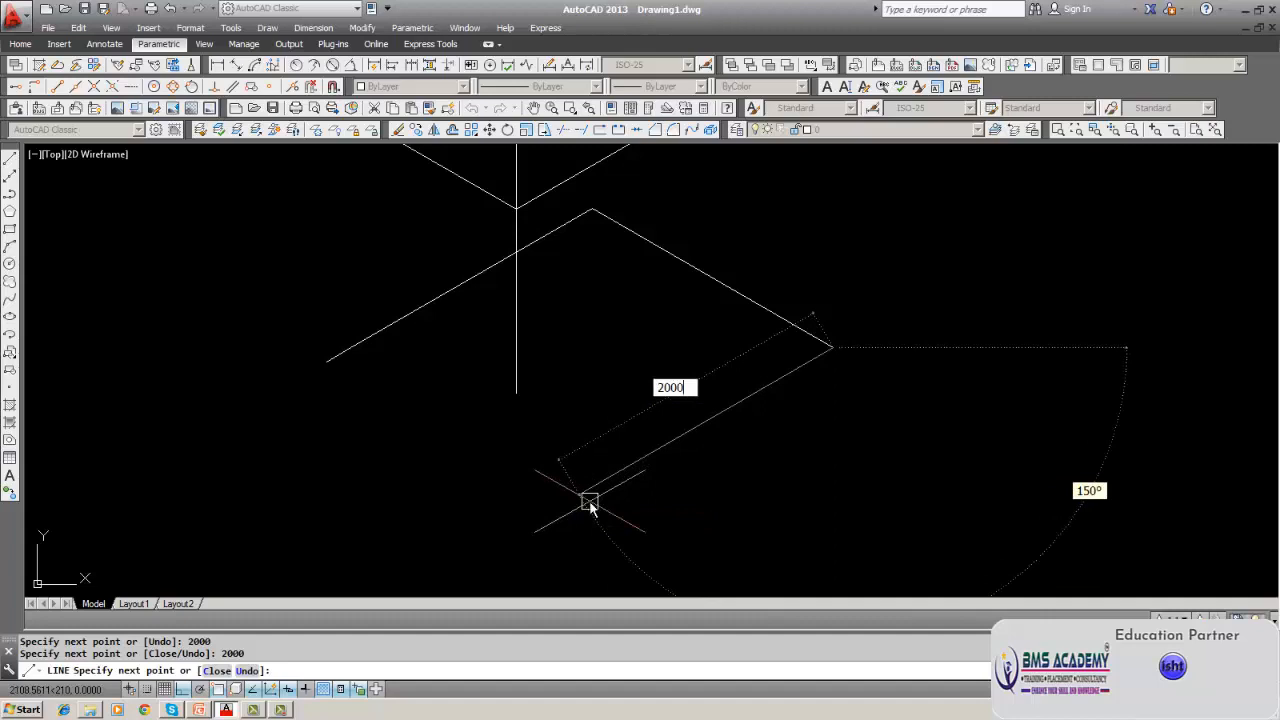
pyautogui.press('Return')
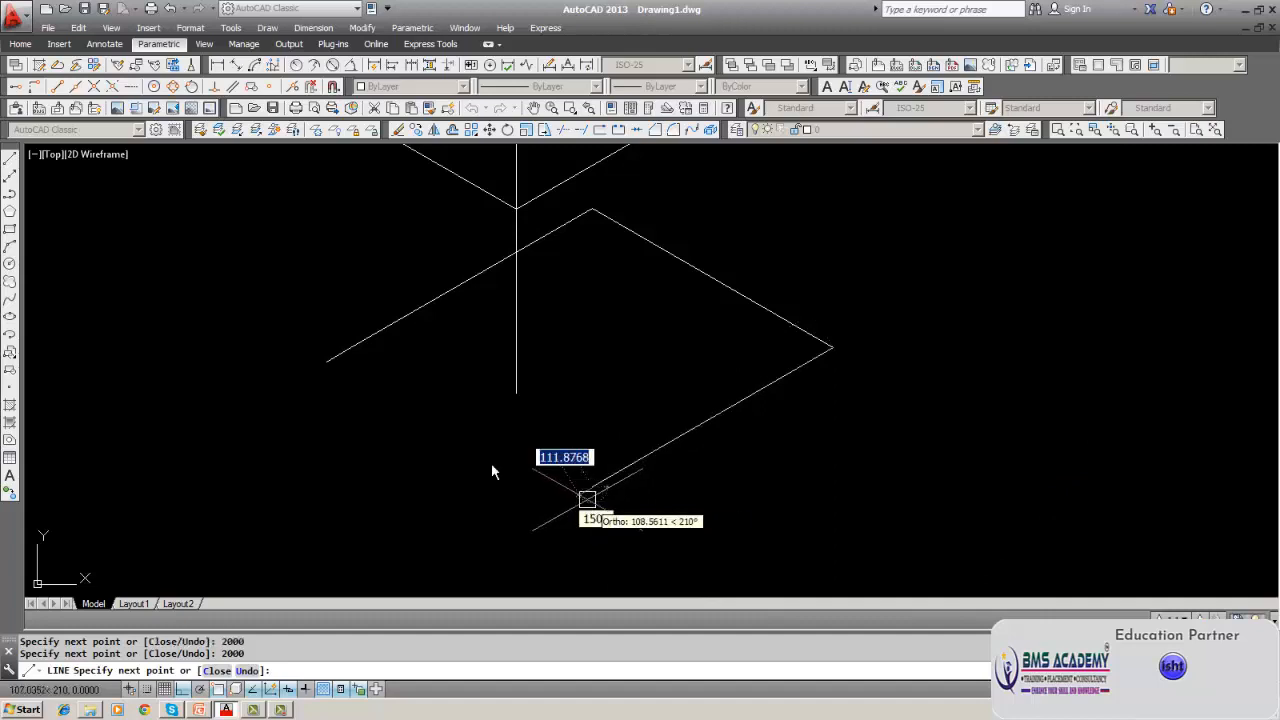
pyautogui.click(355, 348)
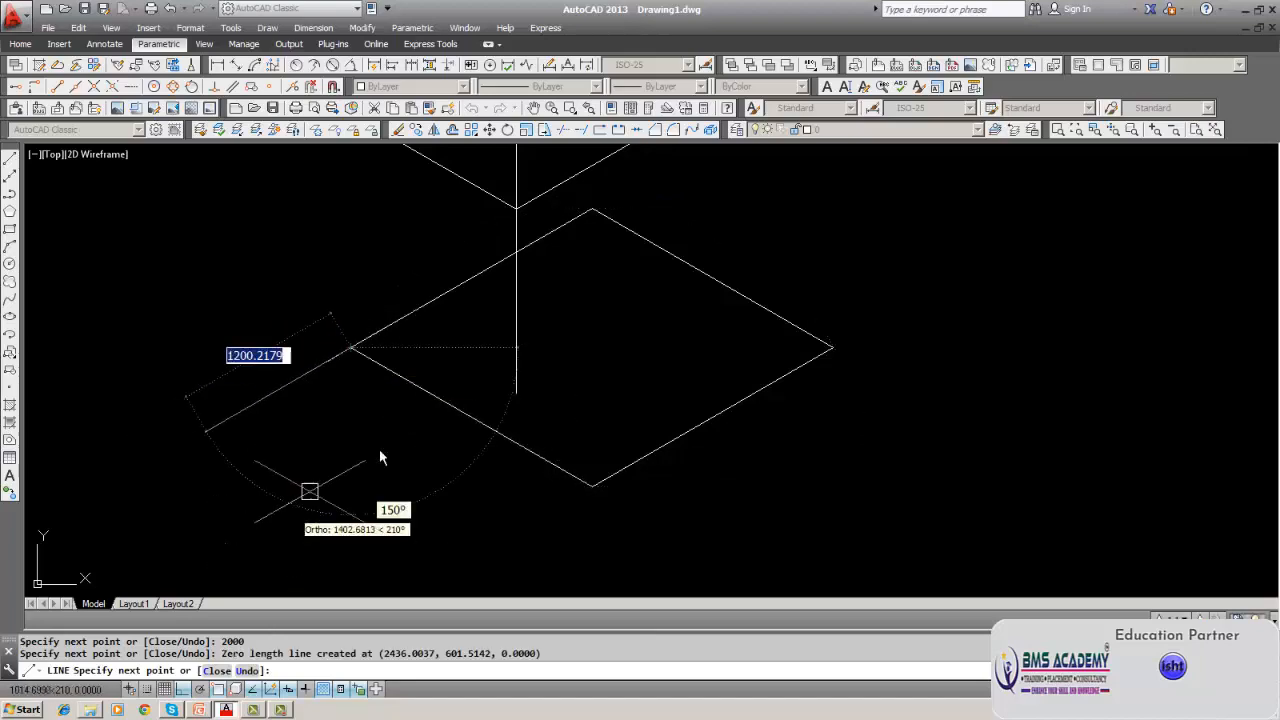
pyautogui.press('Escape')
pyautogui.press('Escape')
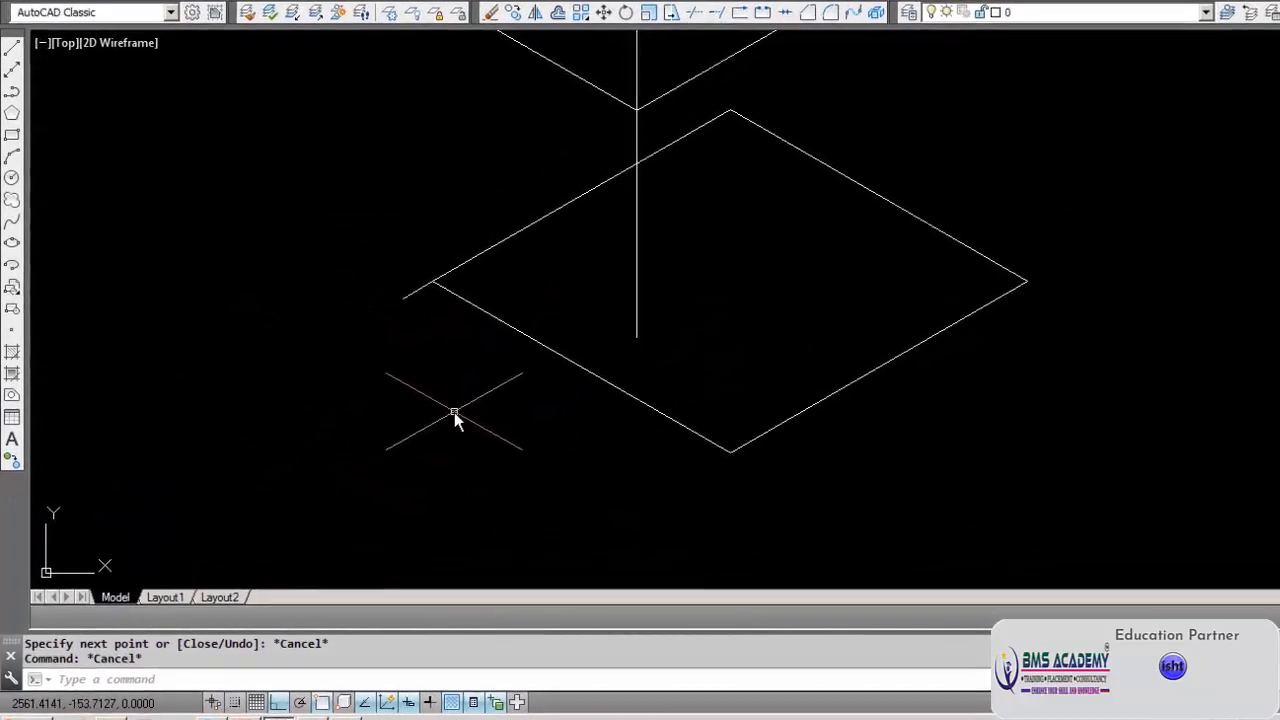
# Try to trim the short overhang at the new rhombus's left corner, using the lower-left side as cutting edge.
pyautogui.write('trim')
pyautogui.press('Return')
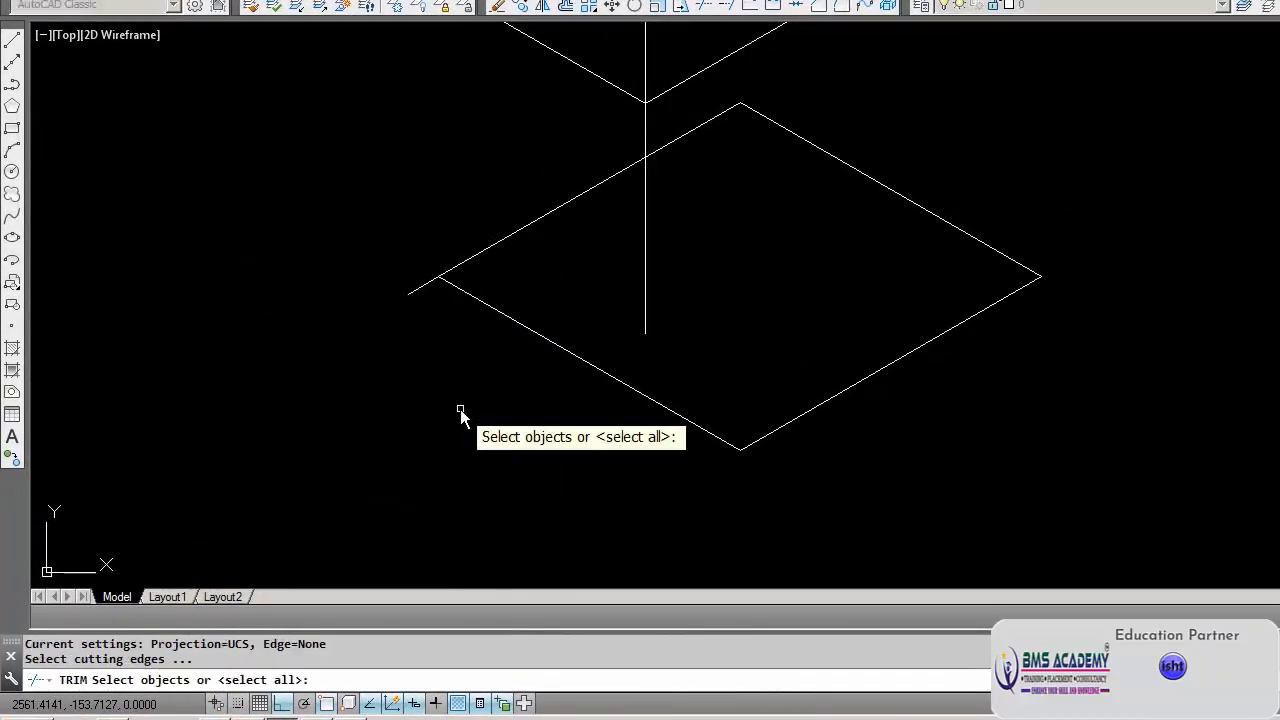
pyautogui.click(470, 296)
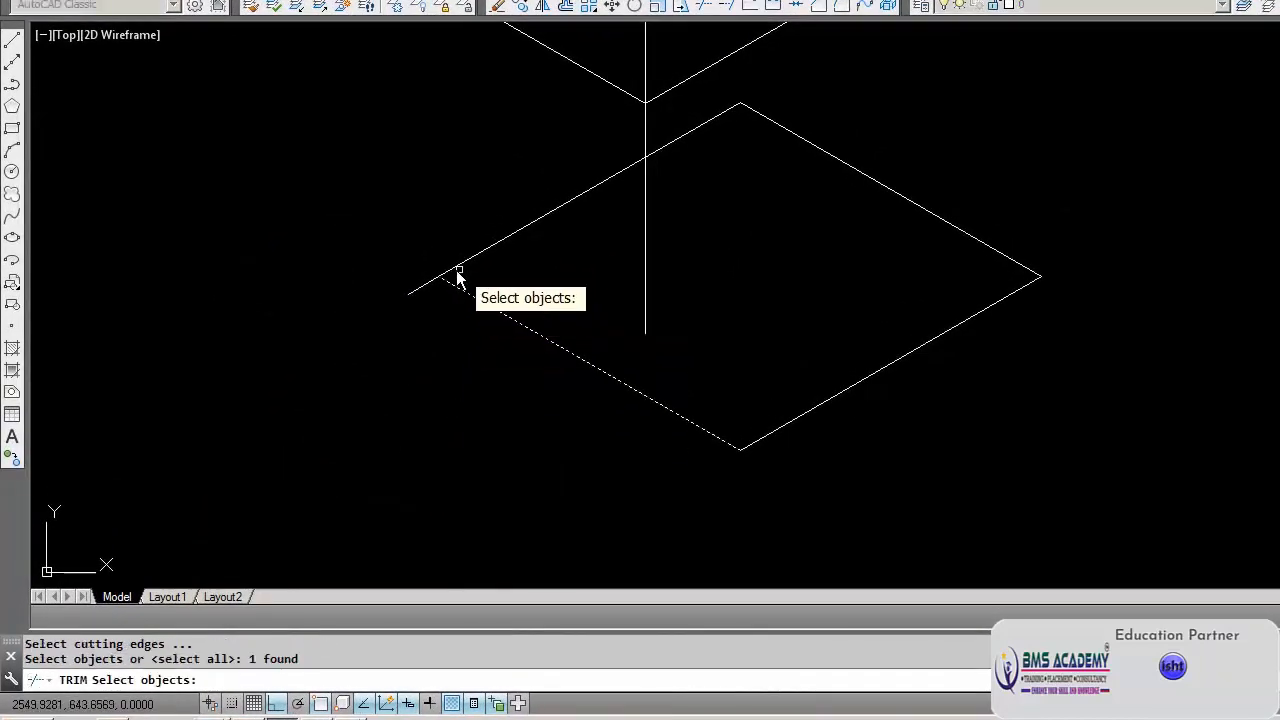
pyautogui.press('Return')
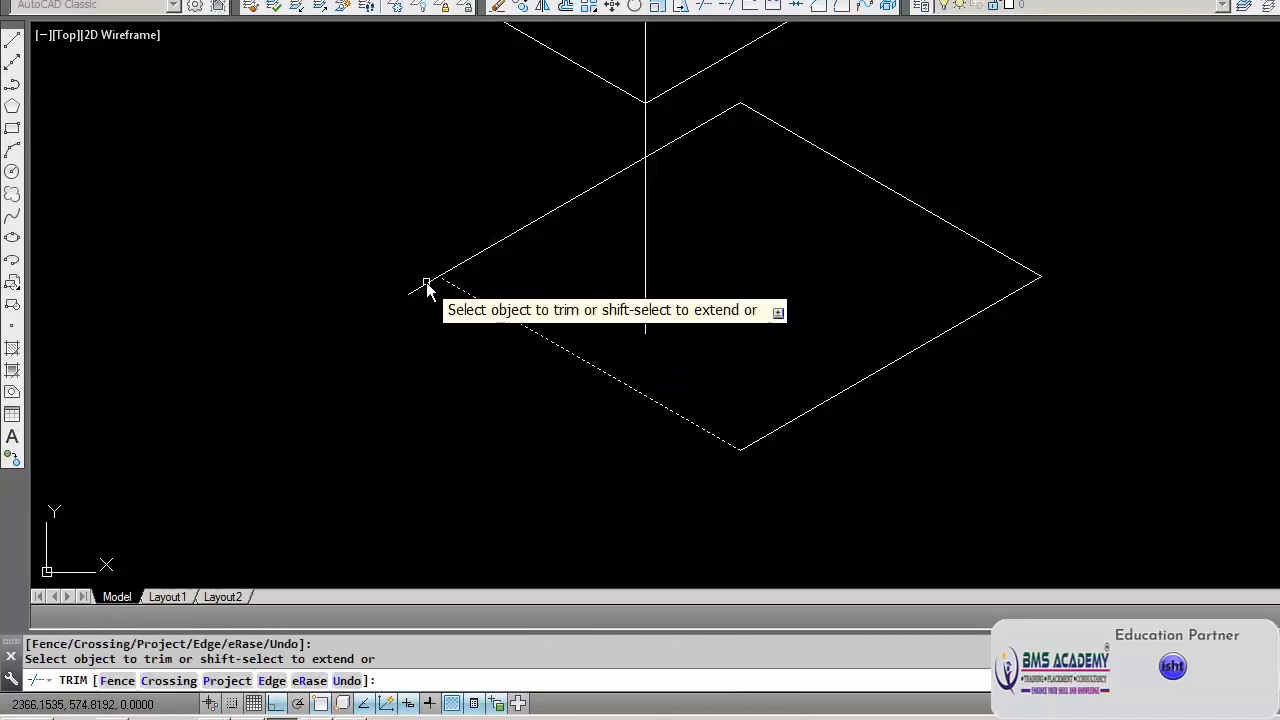
pyautogui.press('Escape')
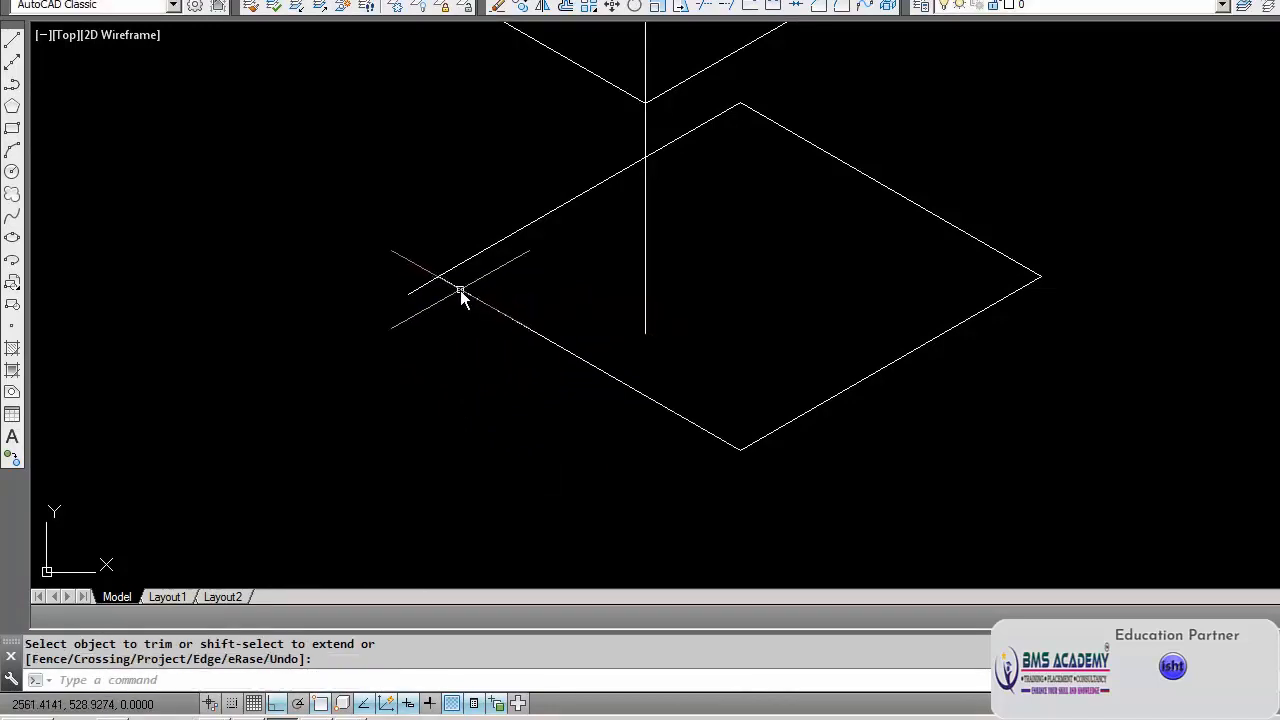
# Stretch the upper end of the new rhombus's lower-left side past the left corner, making the line about 2373 units long.
pyautogui.click(458, 288)
pyautogui.click(438, 277)
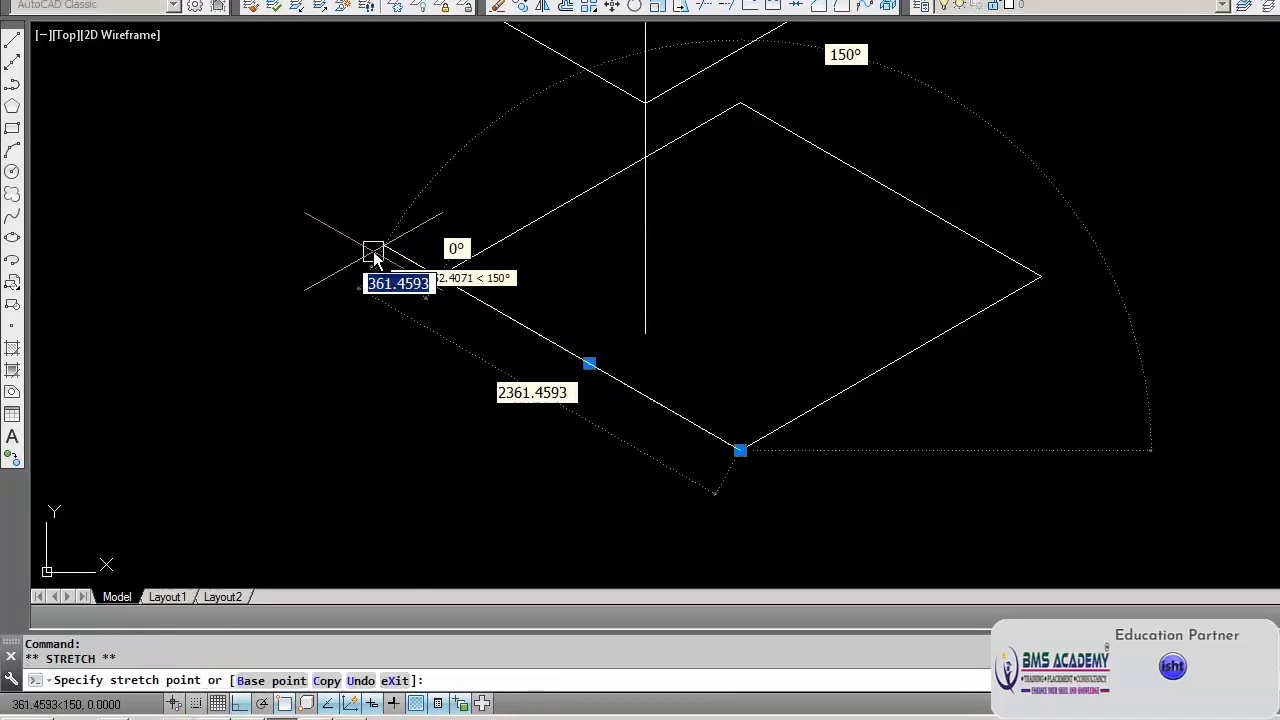
pyautogui.click(373, 257)
pyautogui.press('Escape')
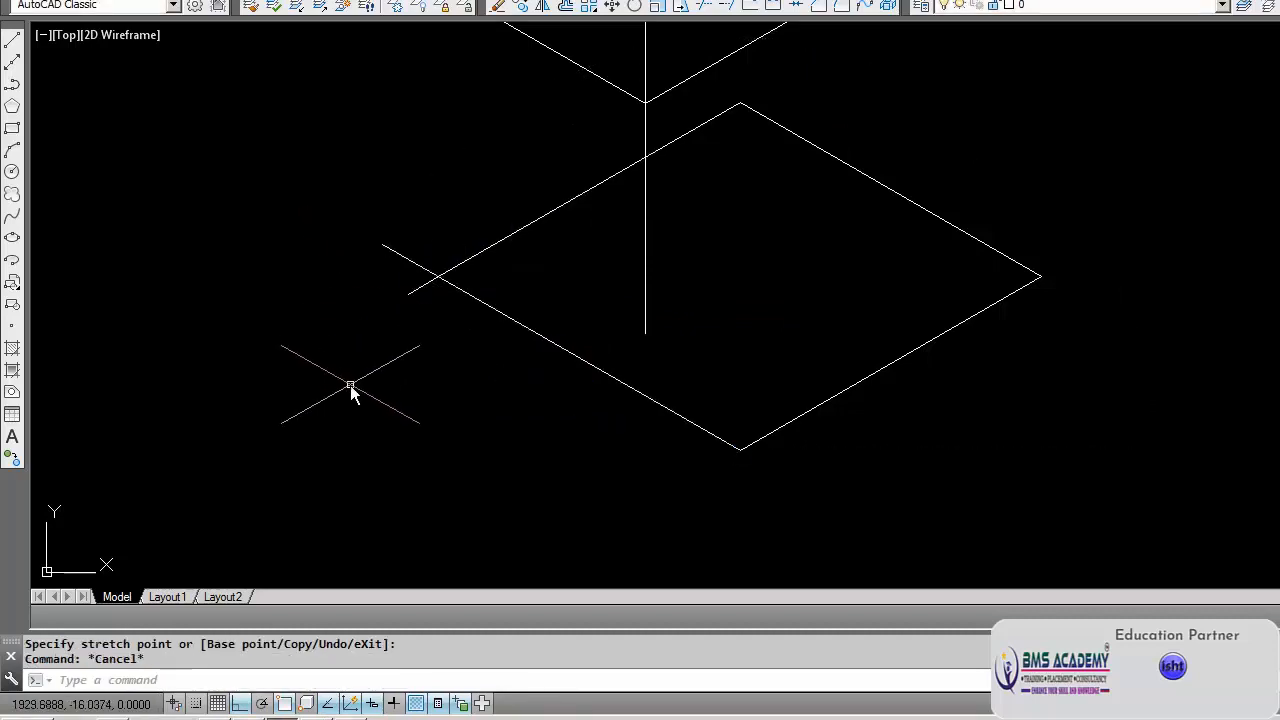
pyautogui.write('trim')
pyautogui.press('Return')
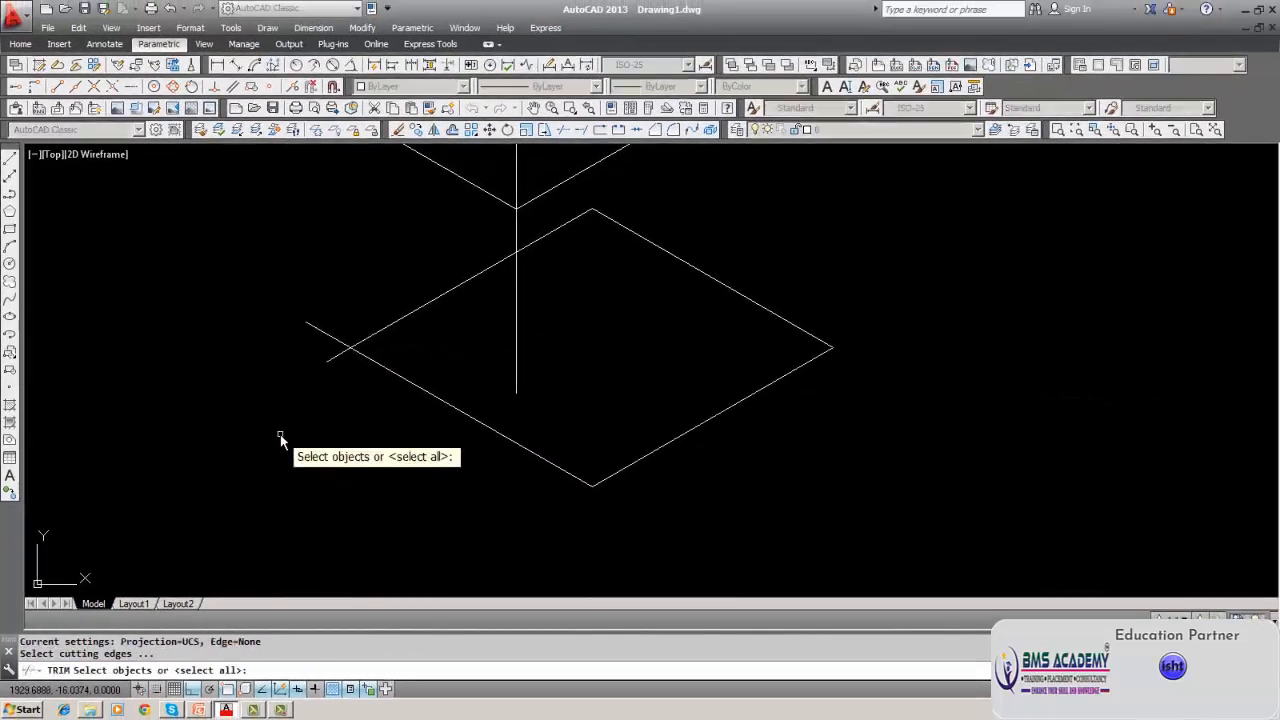
pyautogui.click(410, 382)
pyautogui.click(359, 343)
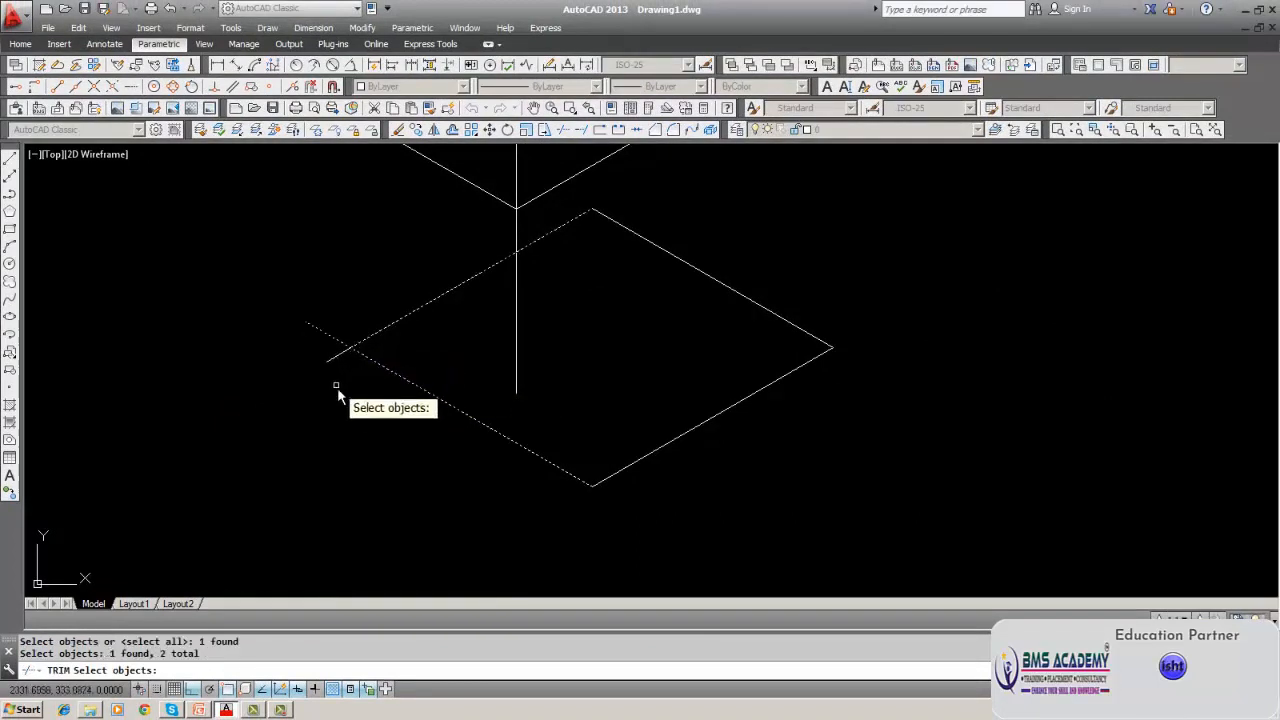
pyautogui.press('Escape')
# Erase the short 200-unit segment overhanging the new rhombus's left corner.
pyautogui.click(397, 130)
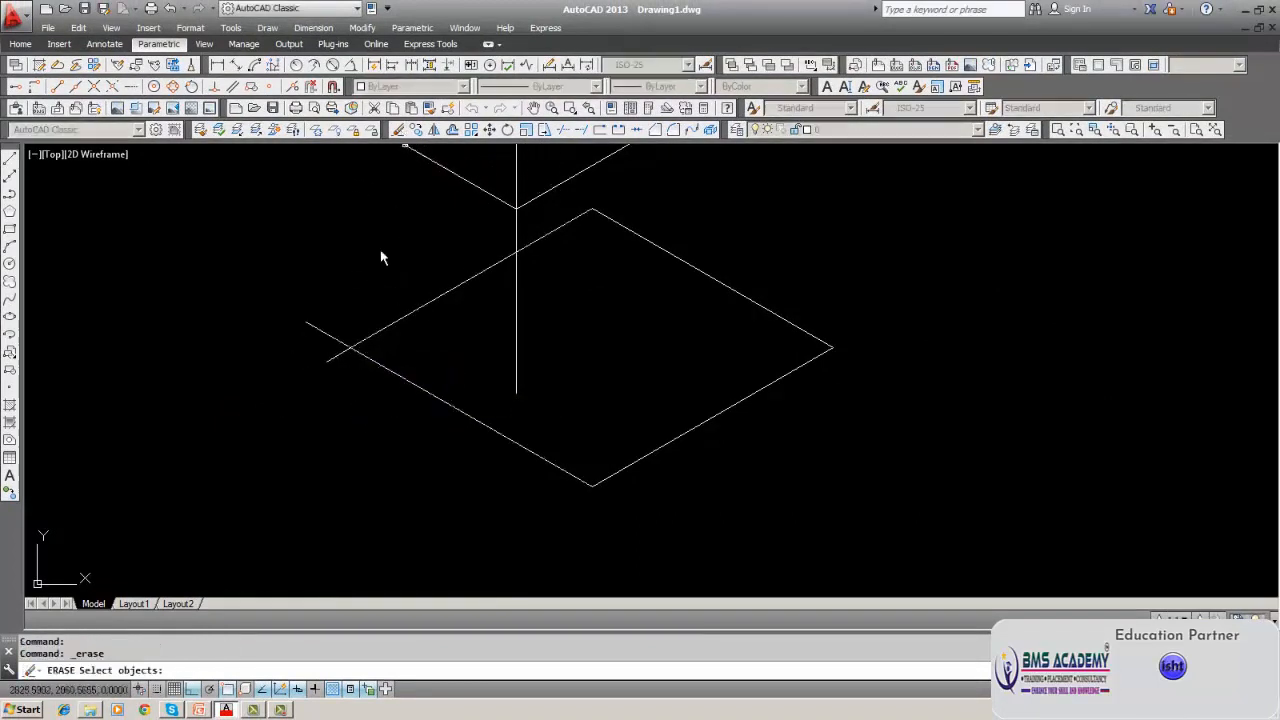
pyautogui.click(338, 355)
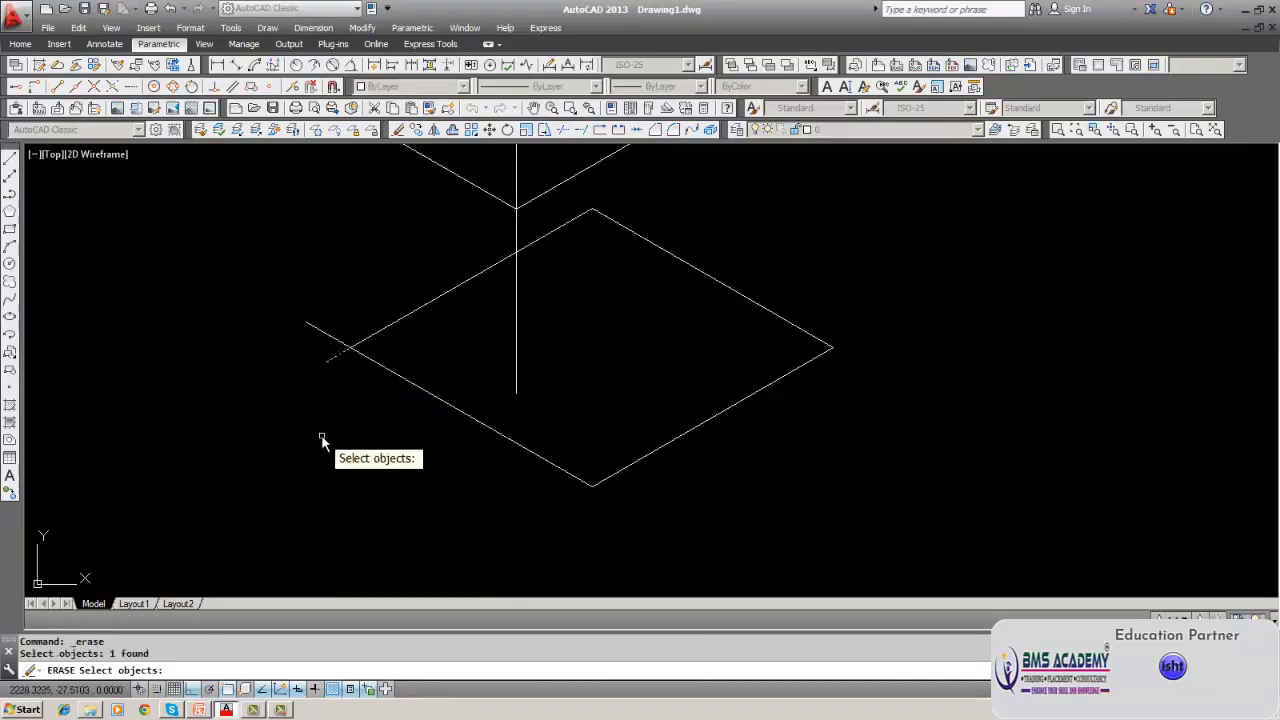
pyautogui.press('Return')
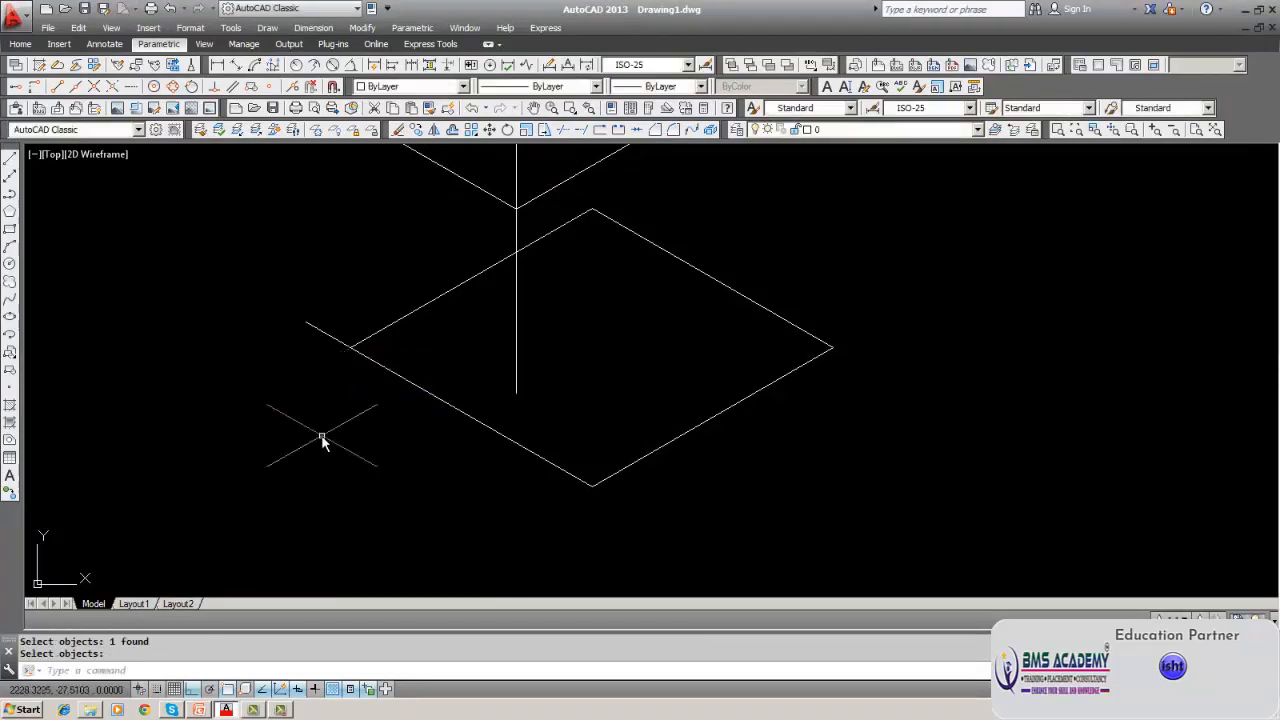
# List the geometric data of the new rhombus's extended lower-left side.
pyautogui.write('list')
pyautogui.press('Return')
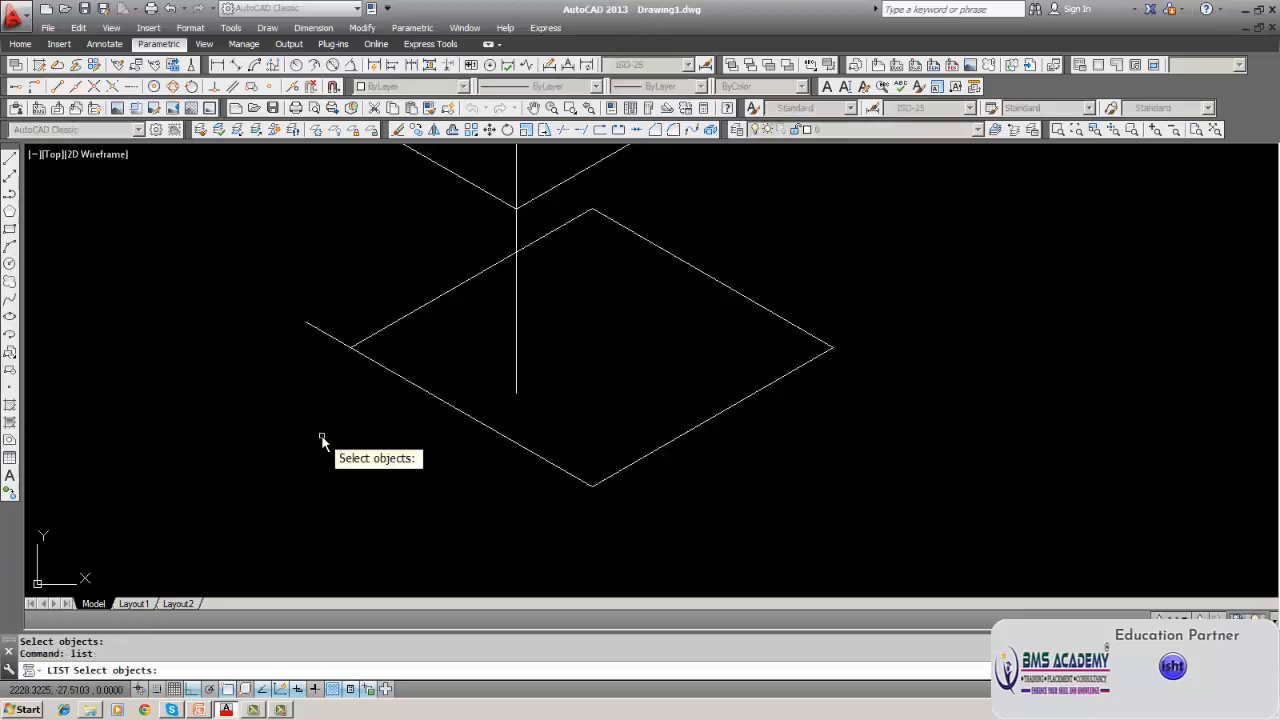
pyautogui.click(466, 415)
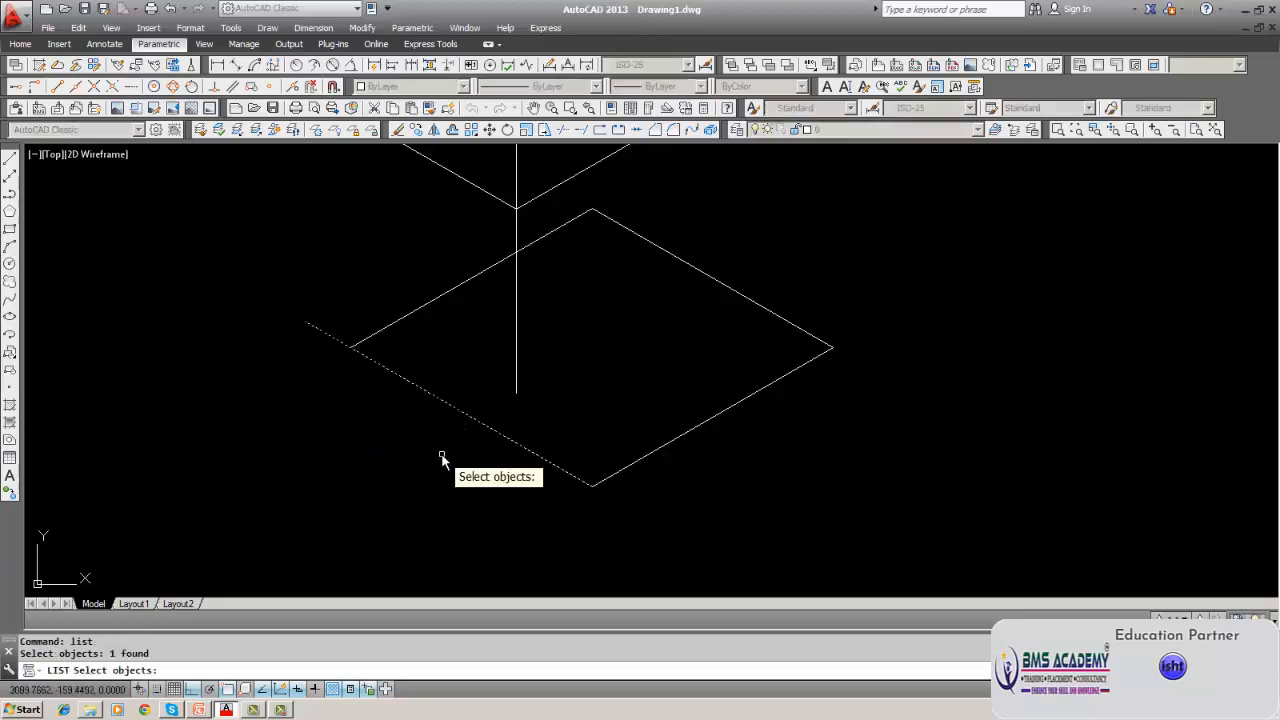
pyautogui.press('Return')
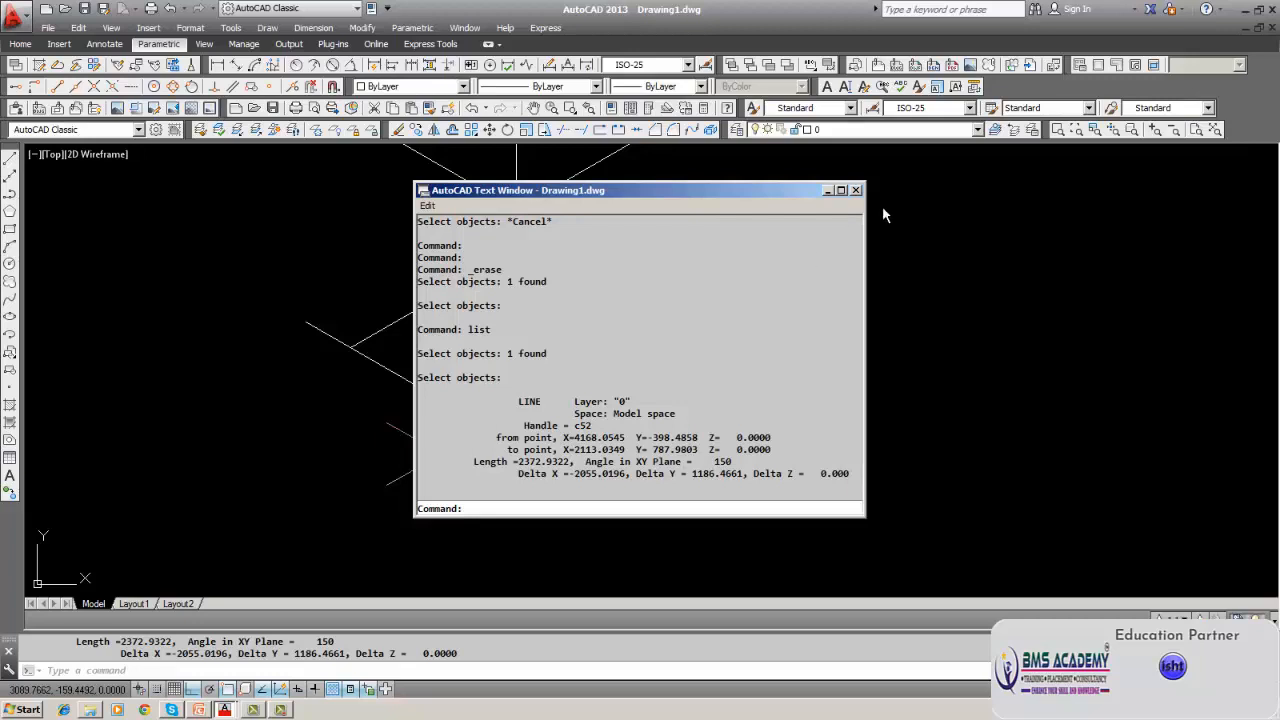
# List the geometric data of the new rhombus's lower-right side.
pyautogui.doubleClick(856, 191)
pyautogui.press('Escape')
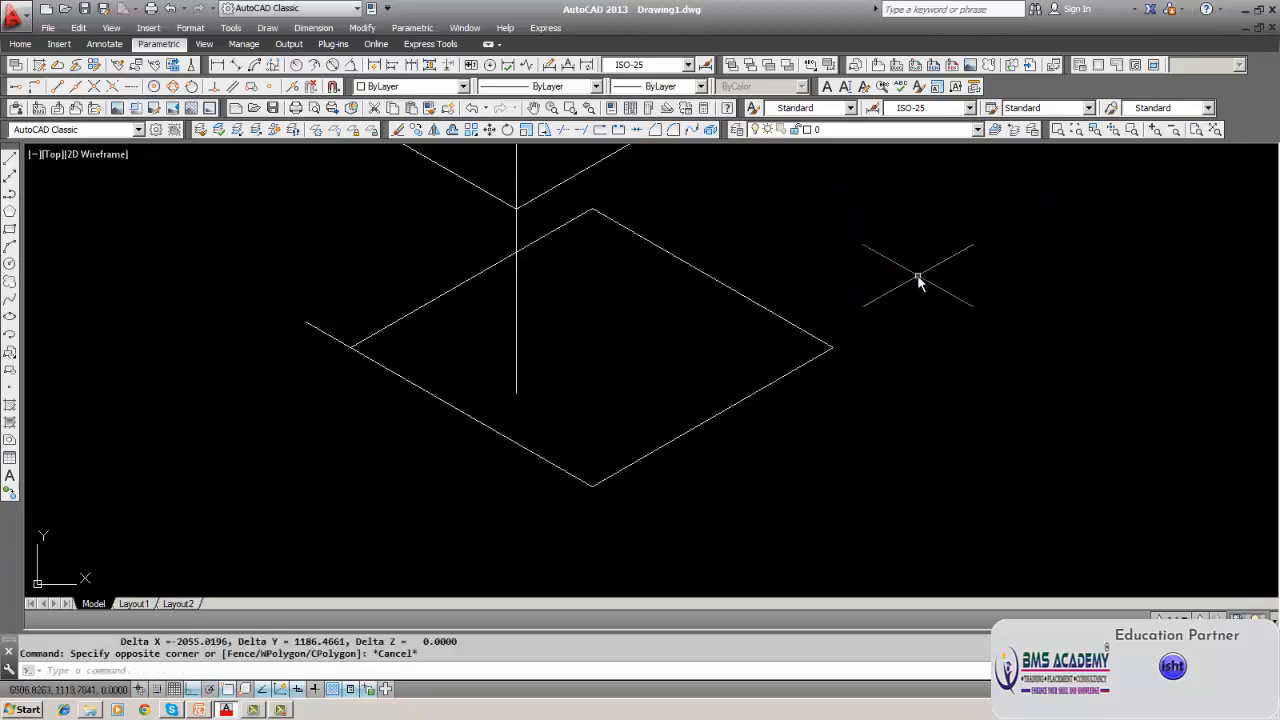
pyautogui.write('list')
pyautogui.press('Return')
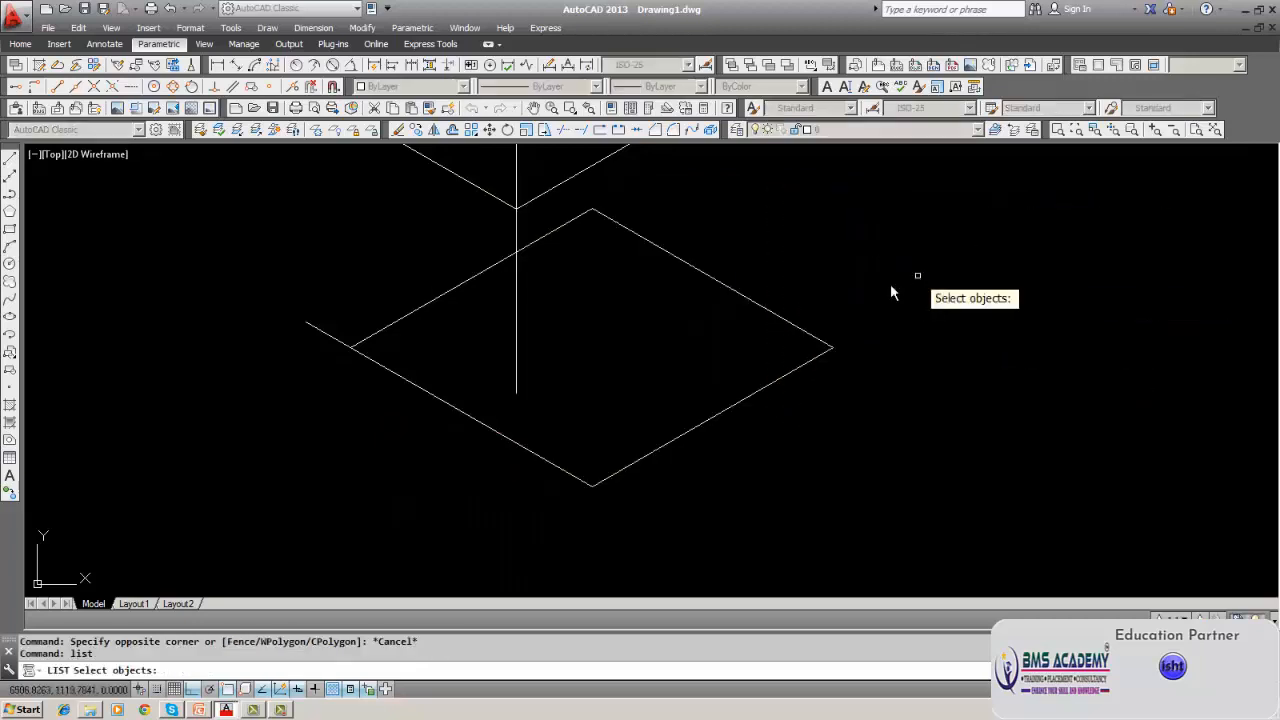
pyautogui.click(766, 391)
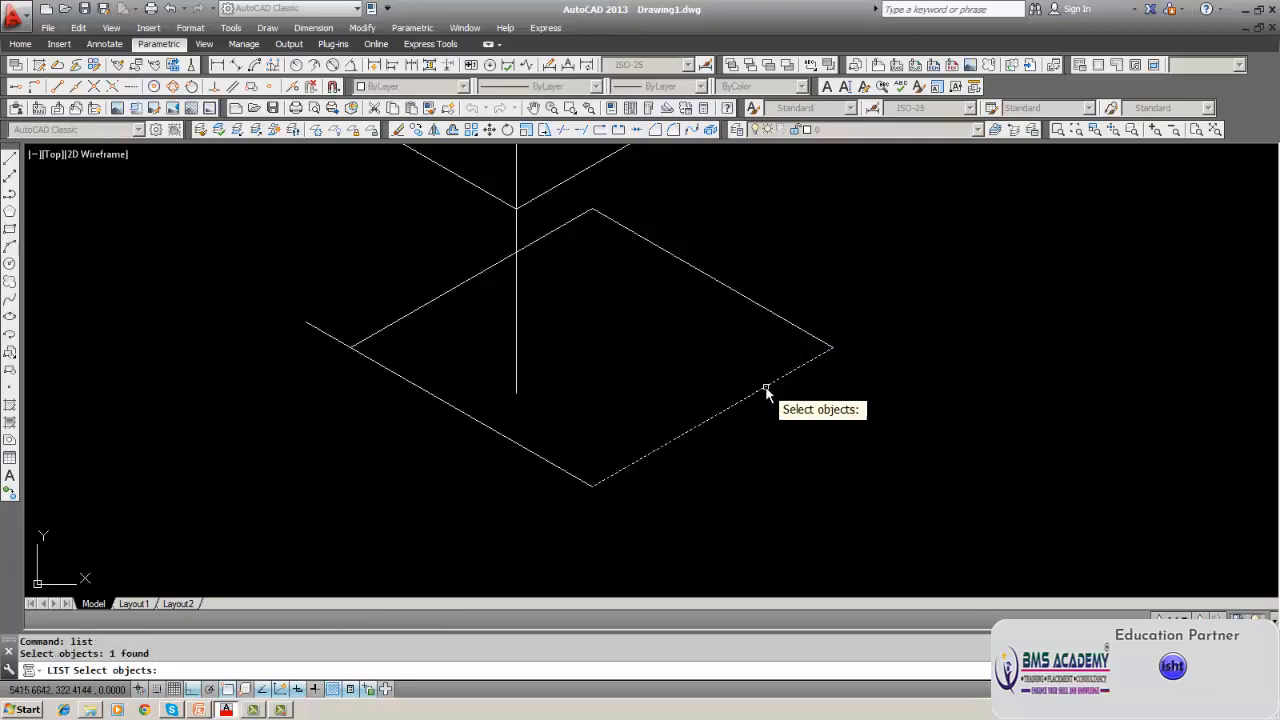
pyautogui.press('Return')
pyautogui.press('Escape')
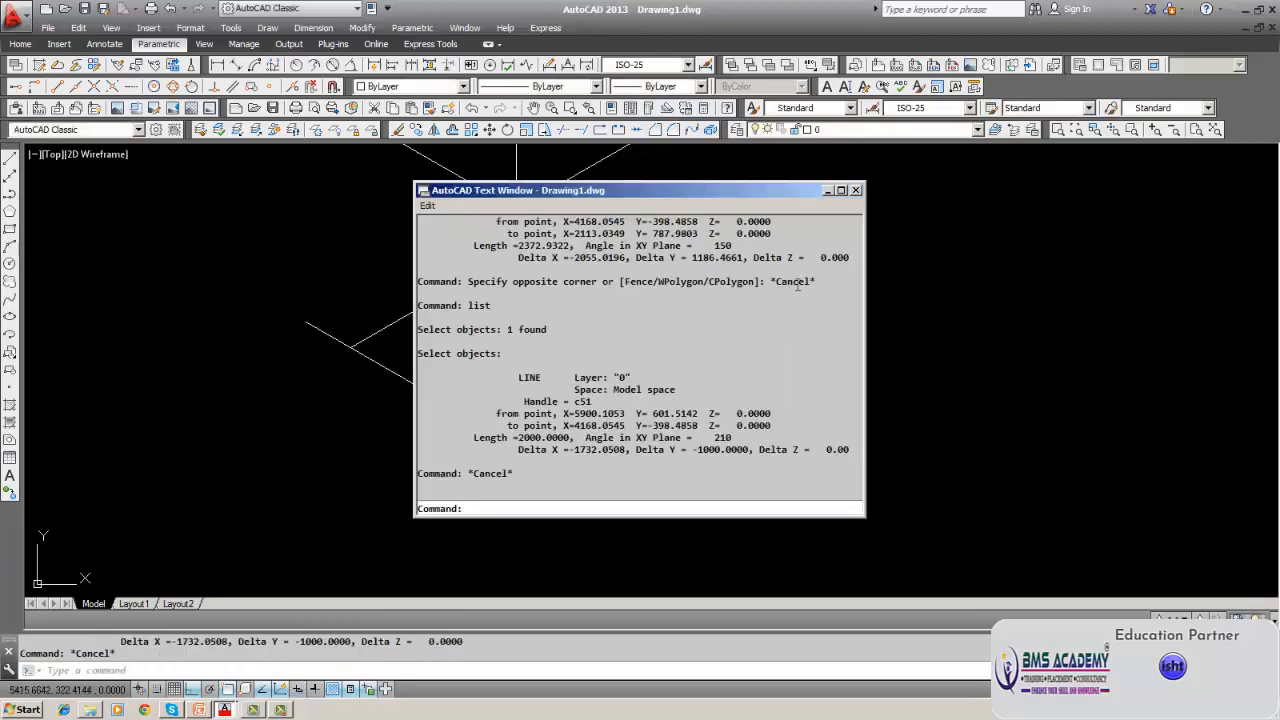
pyautogui.click(856, 190)
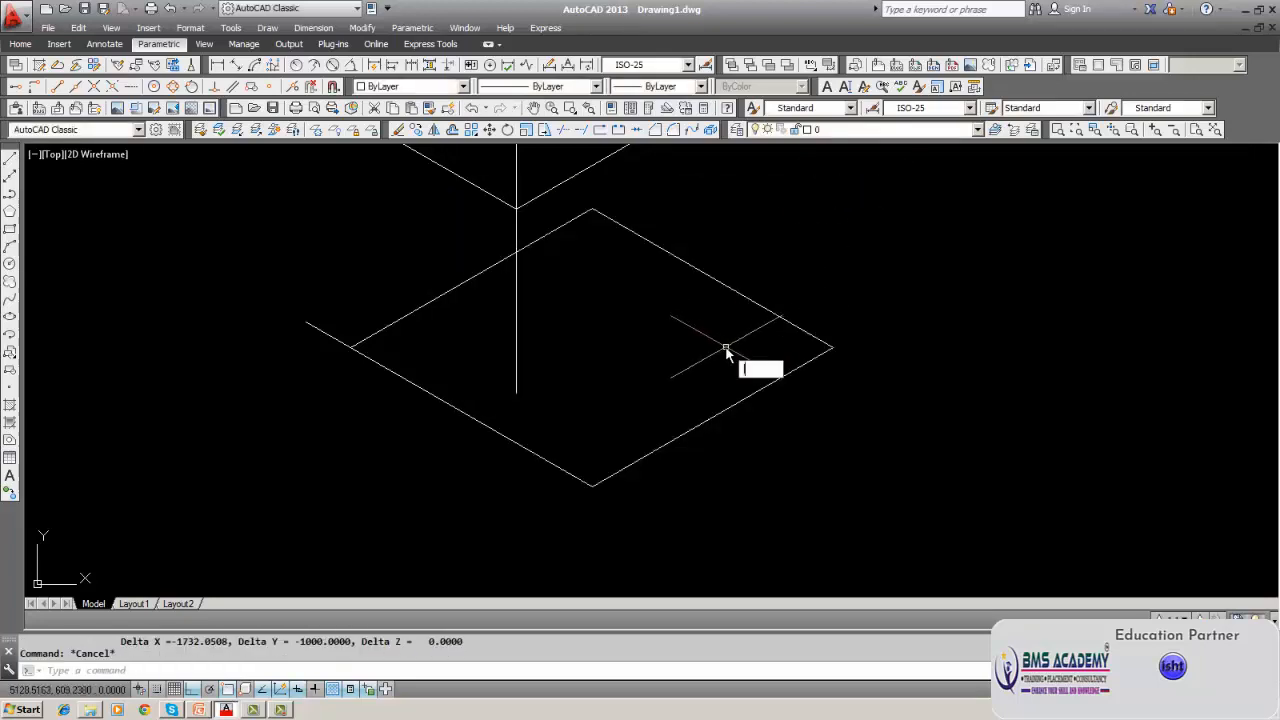
# List the geometric data of the new rhombus's upper-right side and its upper-left side.
pyautogui.press('Return')
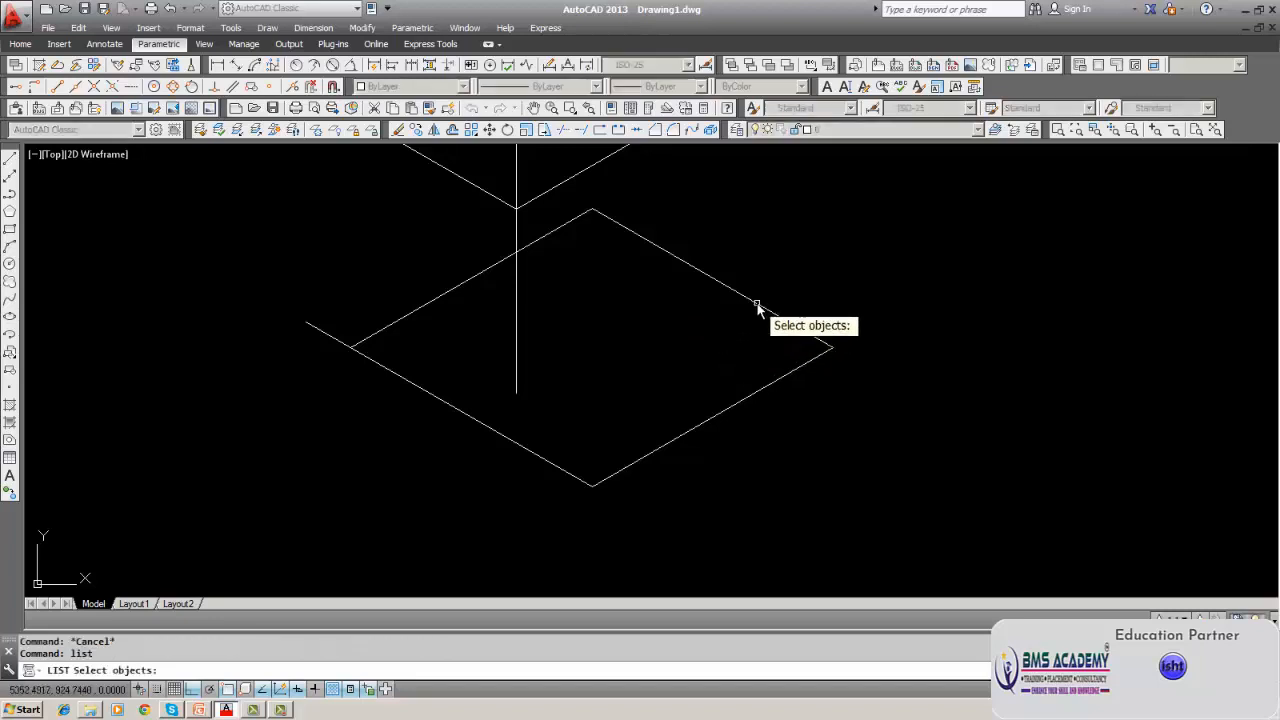
pyautogui.press('Return')
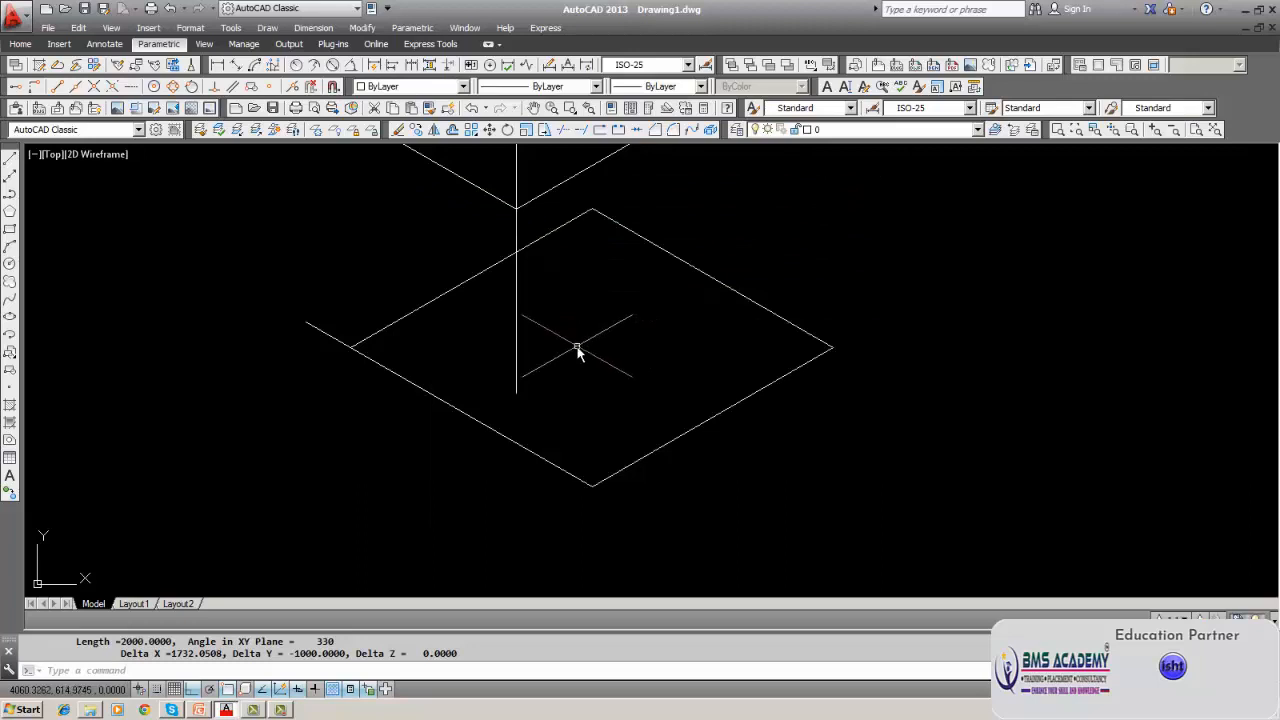
pyautogui.write('list')
pyautogui.press('Return')
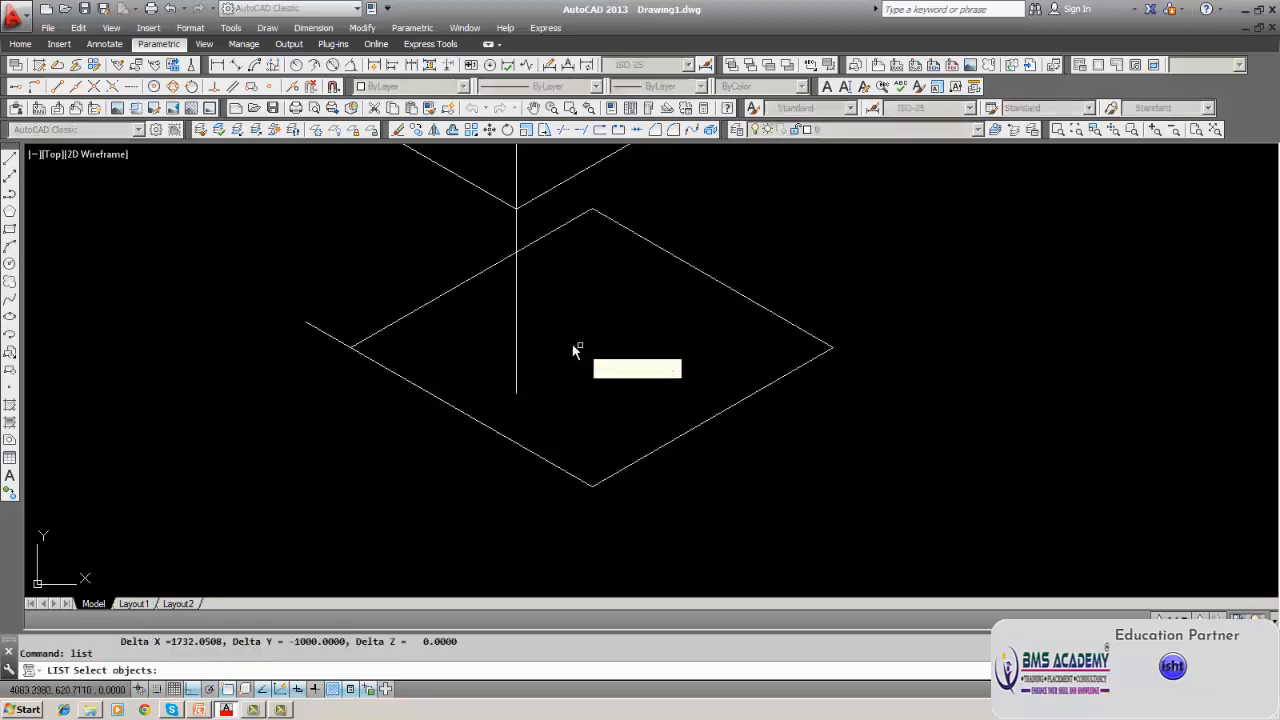
pyautogui.click(413, 311)
pyautogui.press('Return')
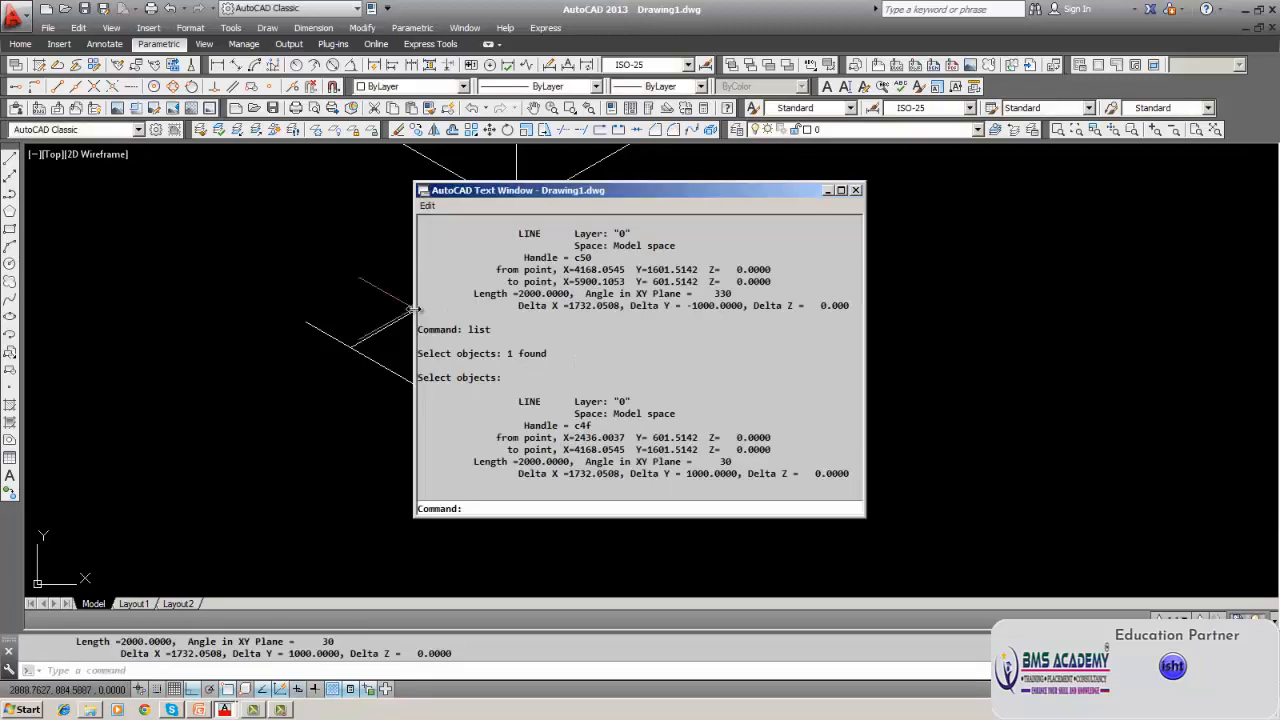
pyautogui.press('Escape')
pyautogui.press('Escape')
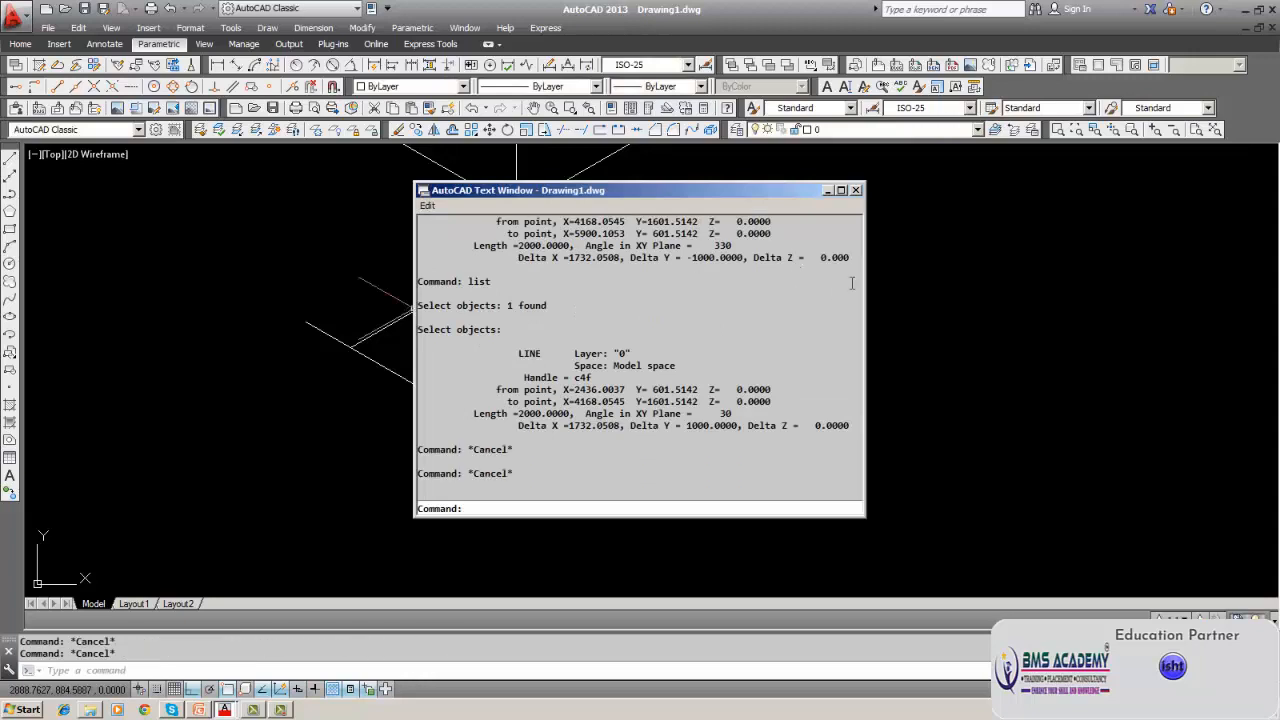
pyautogui.click(856, 190)
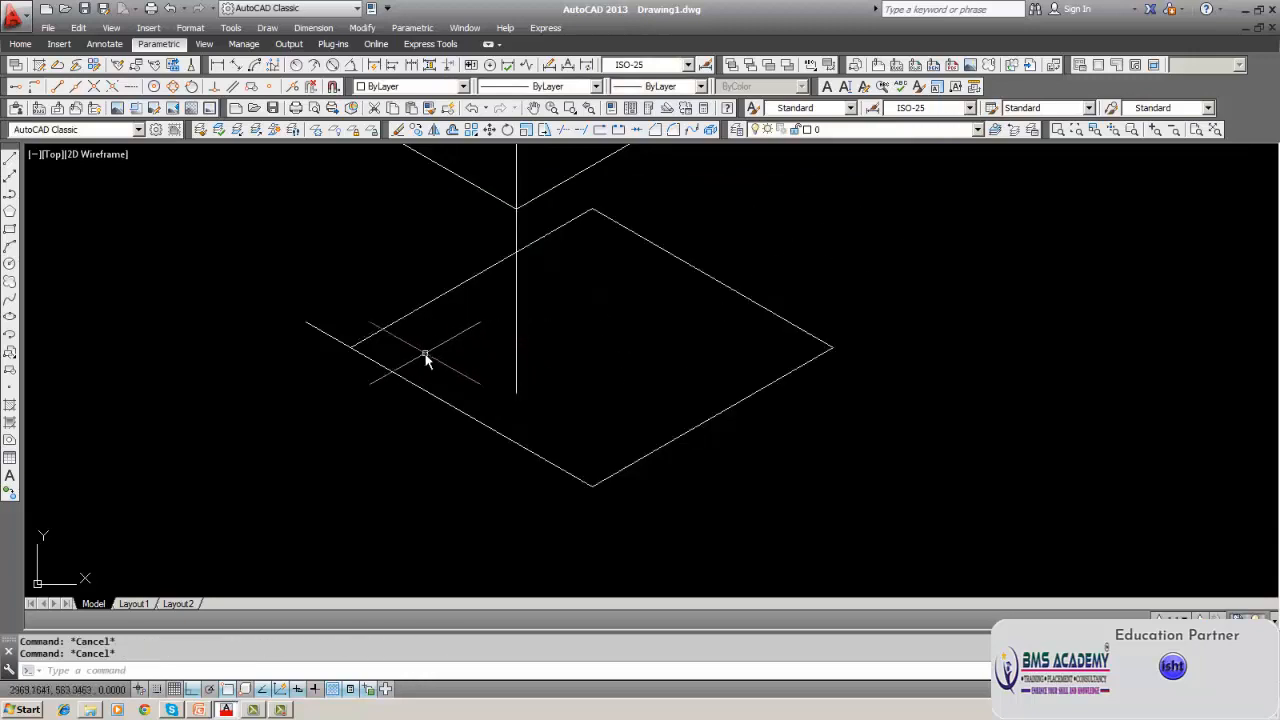
# Trim the overhang at the new rhombus's left corner, using the upper-left side as cutting edge.
pyautogui.write('trim')
pyautogui.press('Return')
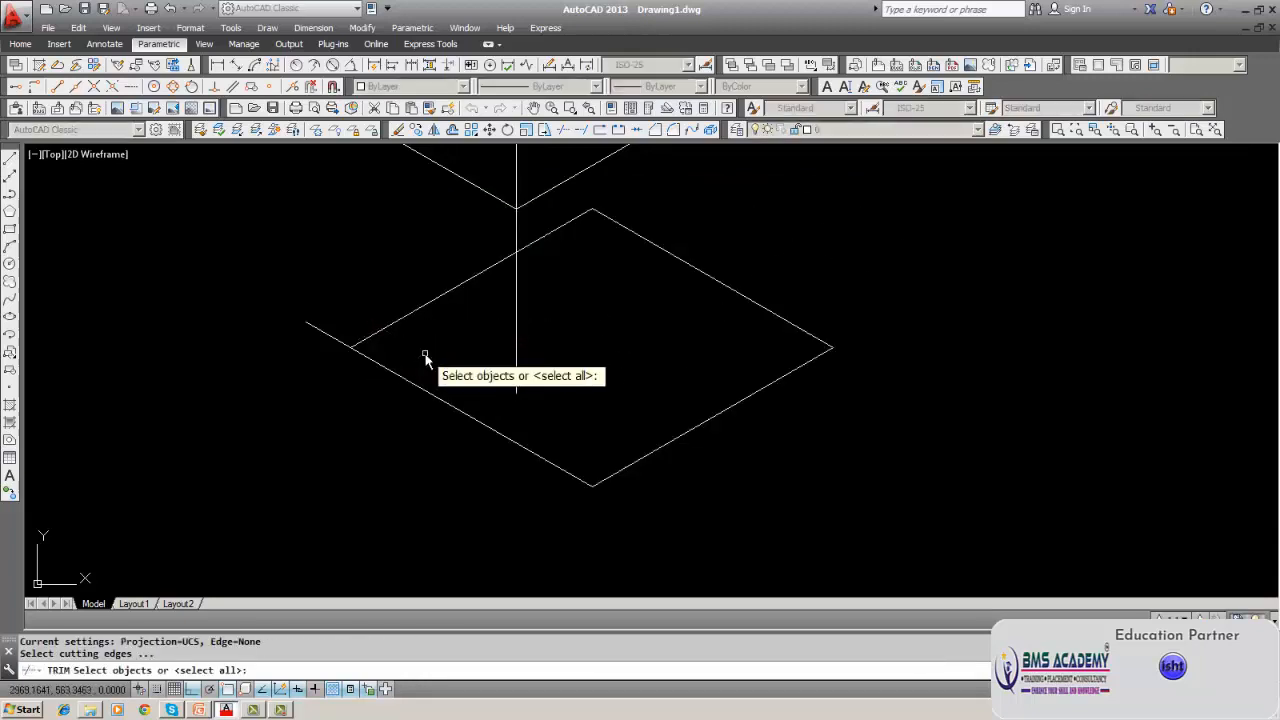
pyautogui.click(362, 344)
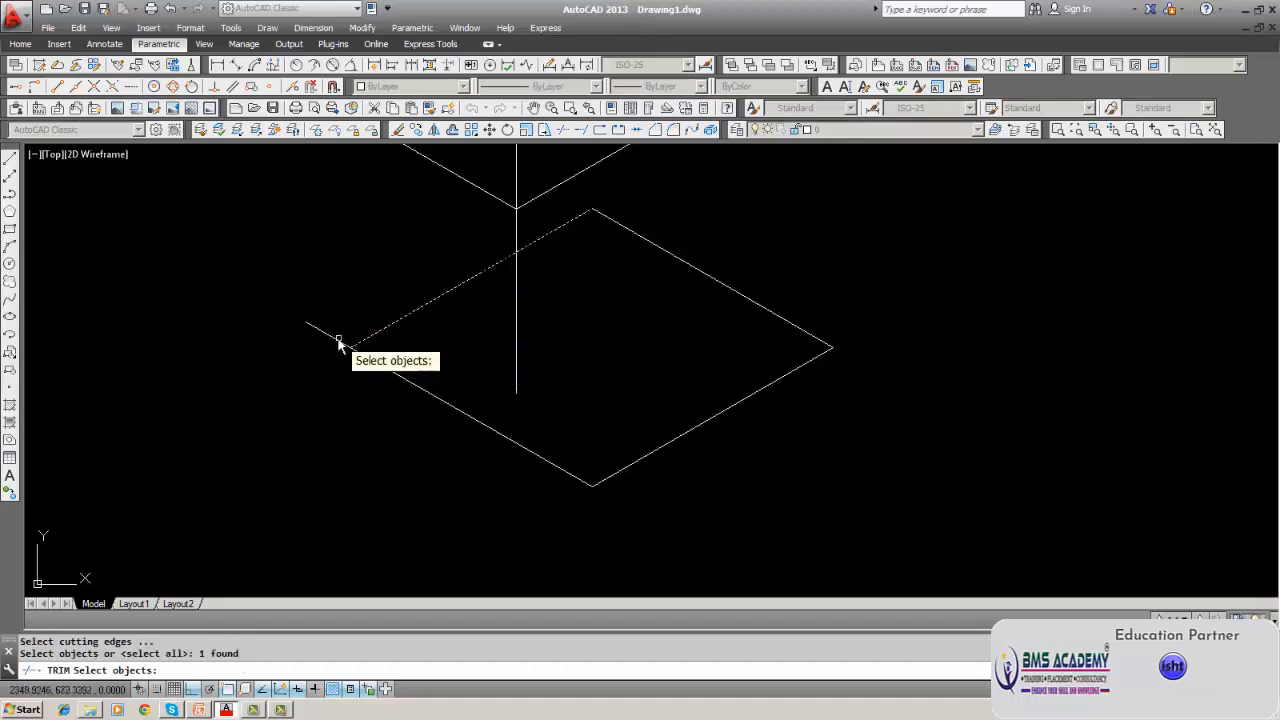
pyautogui.press('Return')
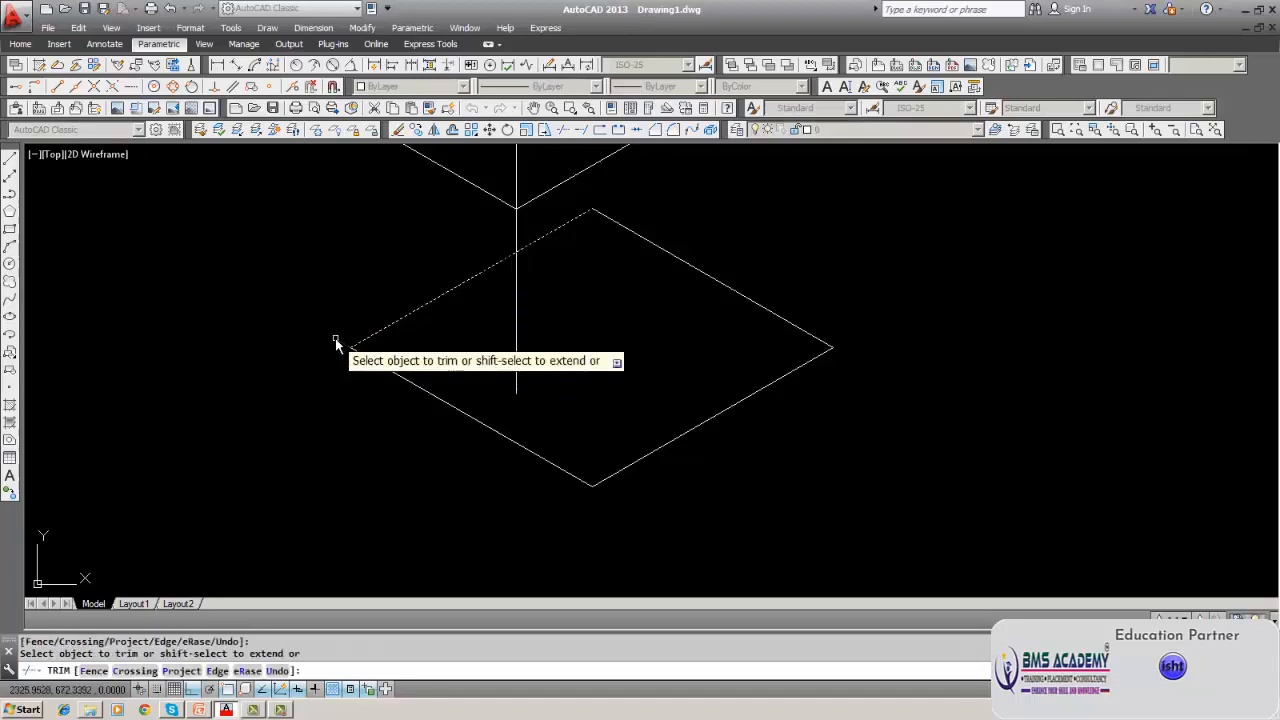
pyautogui.press('Return')
pyautogui.scroll(-1, 330, 385)
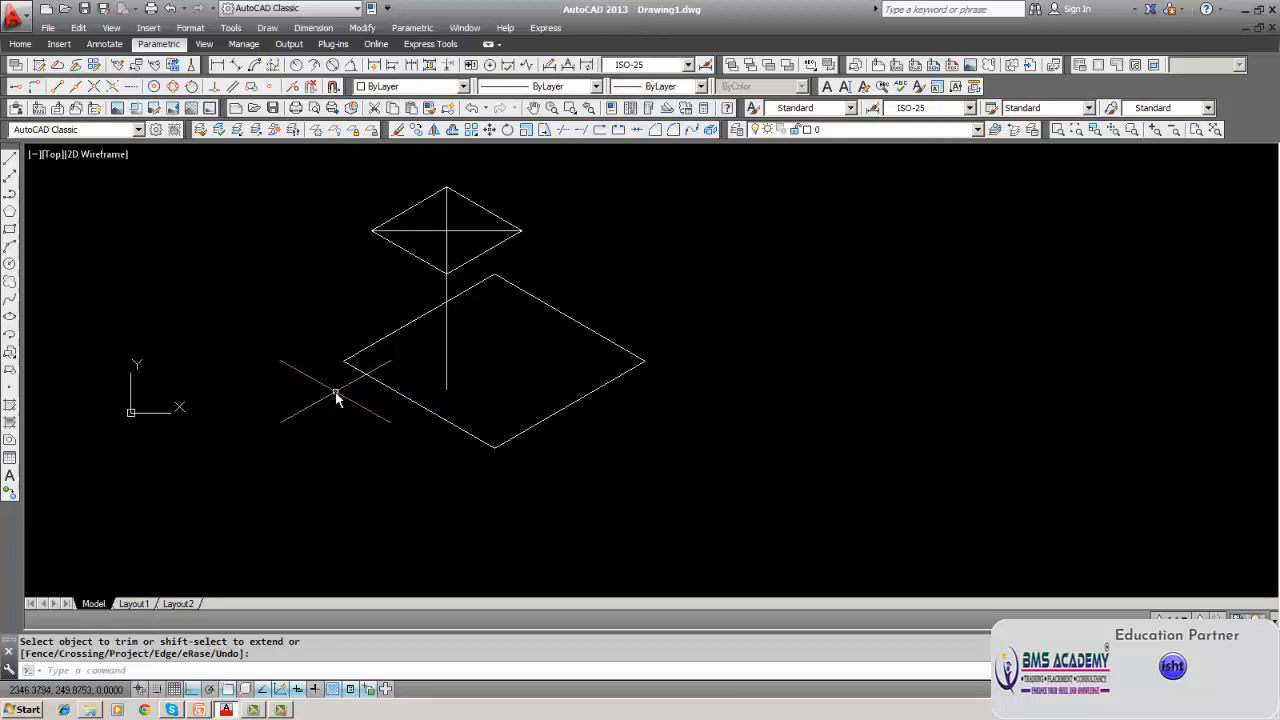
# Draw the vertical and horizontal diagonals of the lower rhombus between its opposite corners.
pyautogui.write('l')
pyautogui.press('Return')
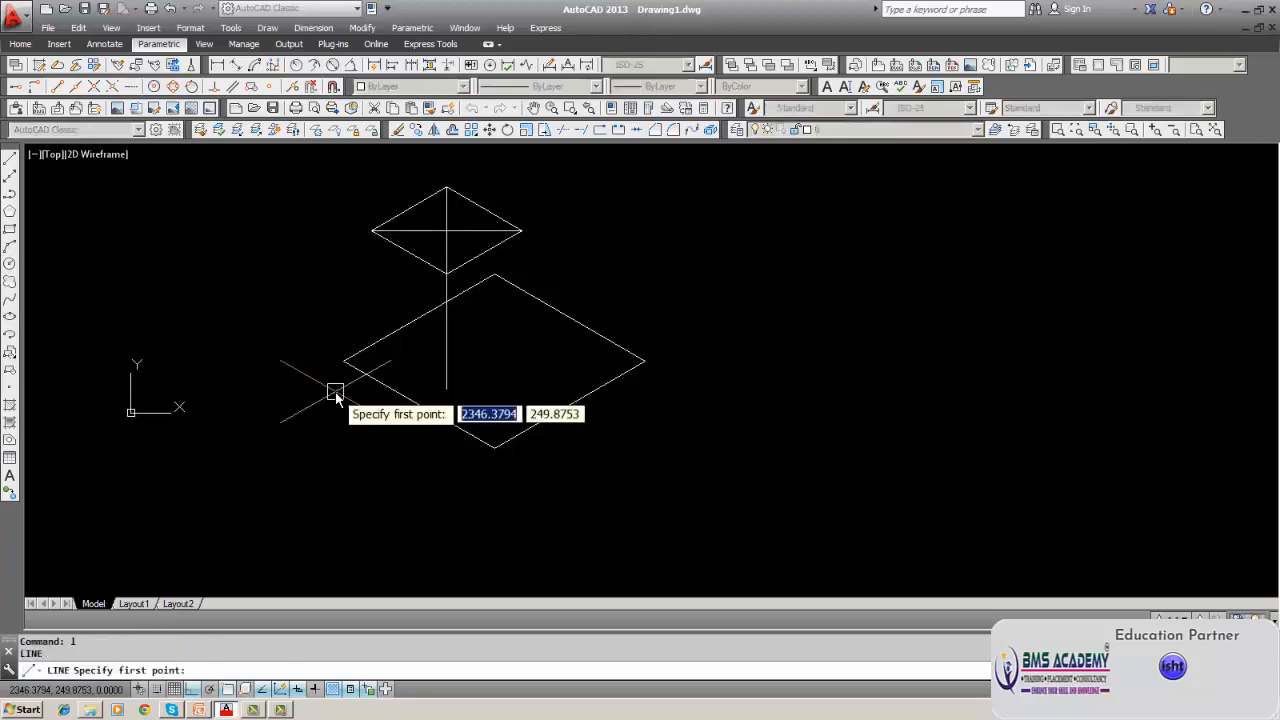
pyautogui.click(492, 276)
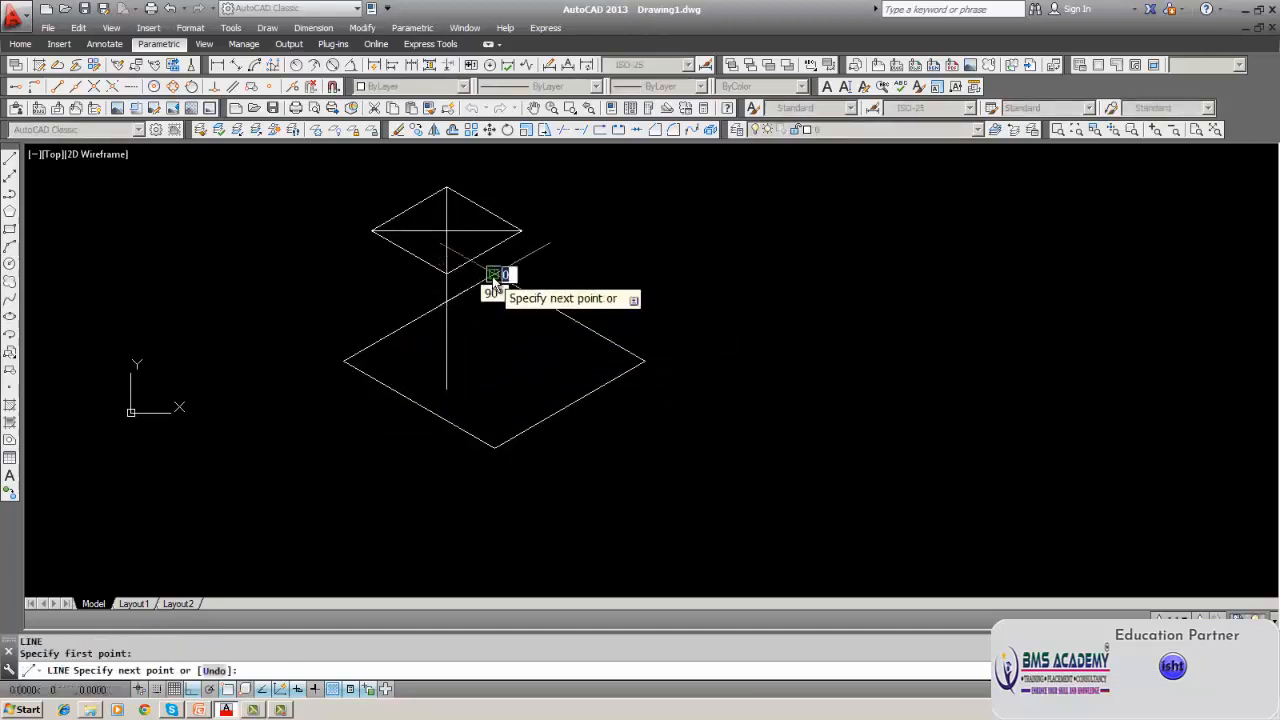
pyautogui.click(495, 449)
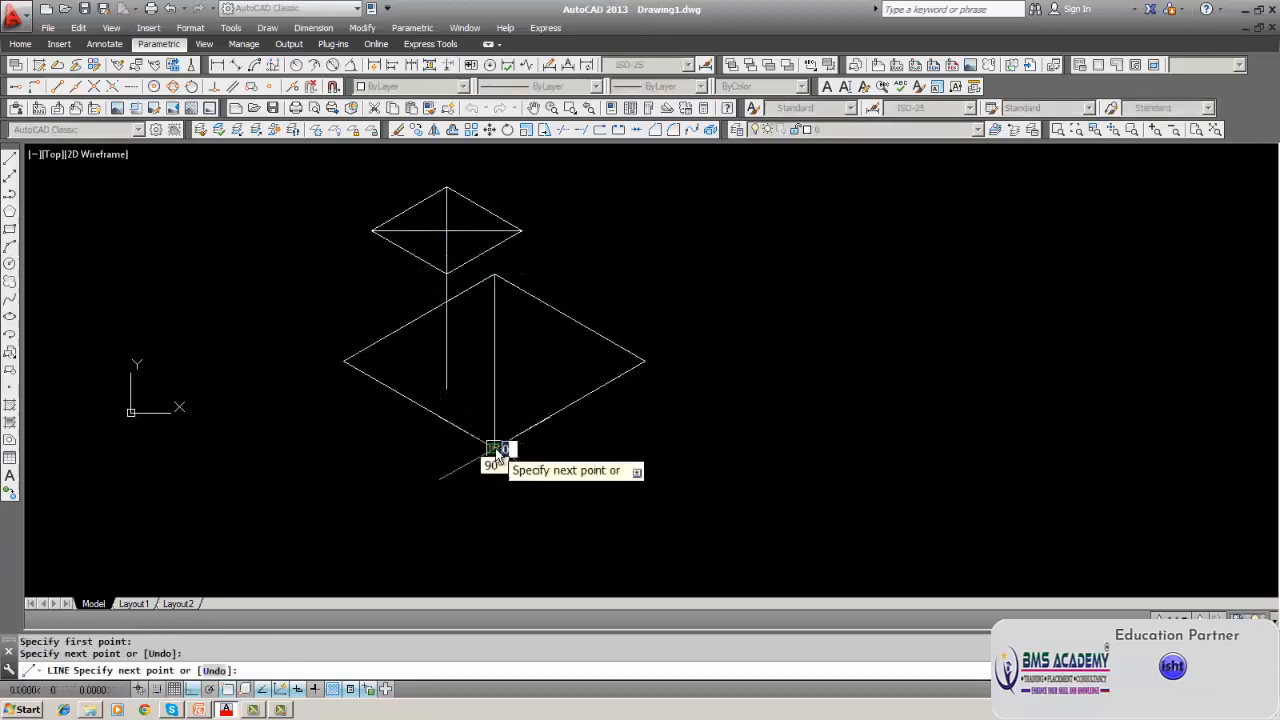
pyautogui.press('Escape')
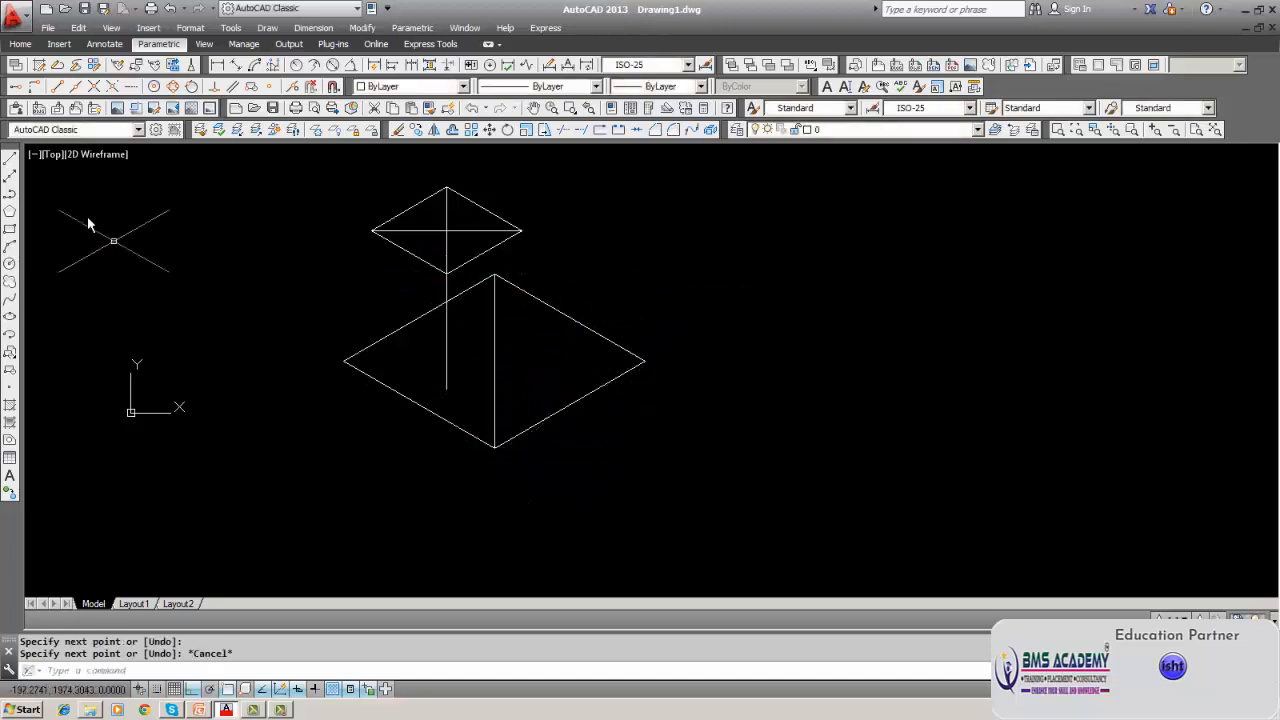
pyautogui.click(10, 158)
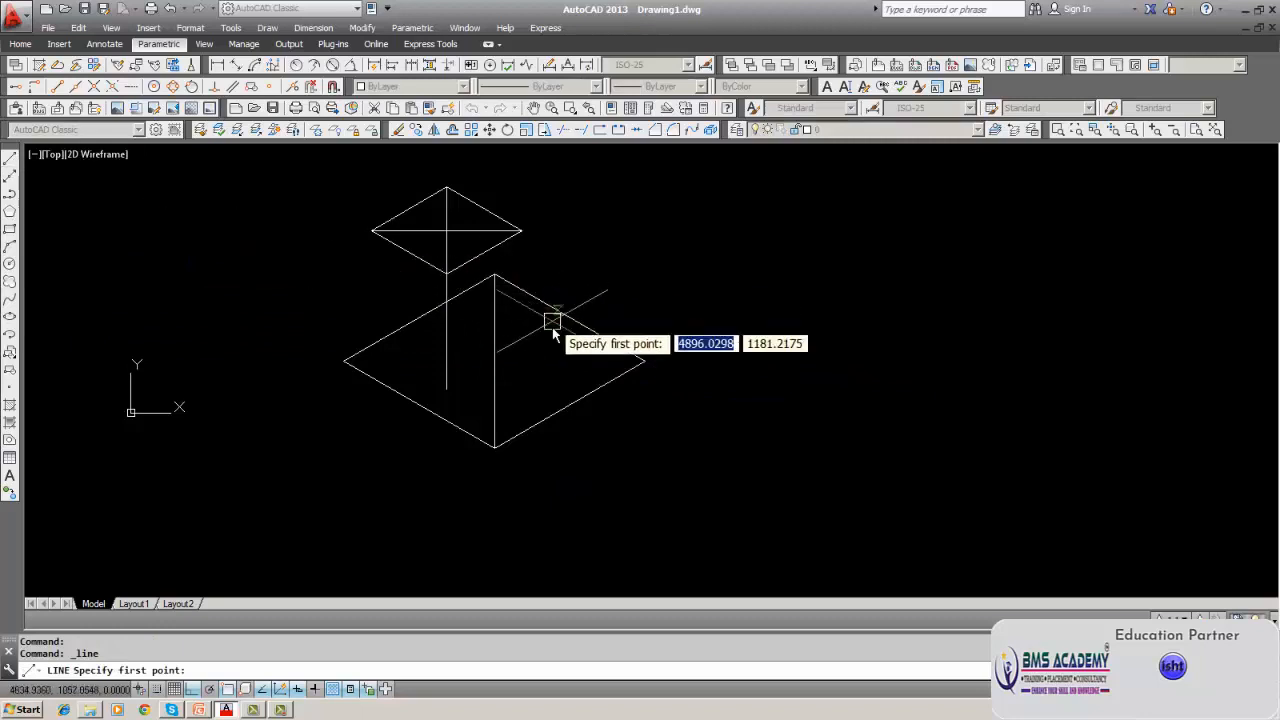
pyautogui.click(640, 362)
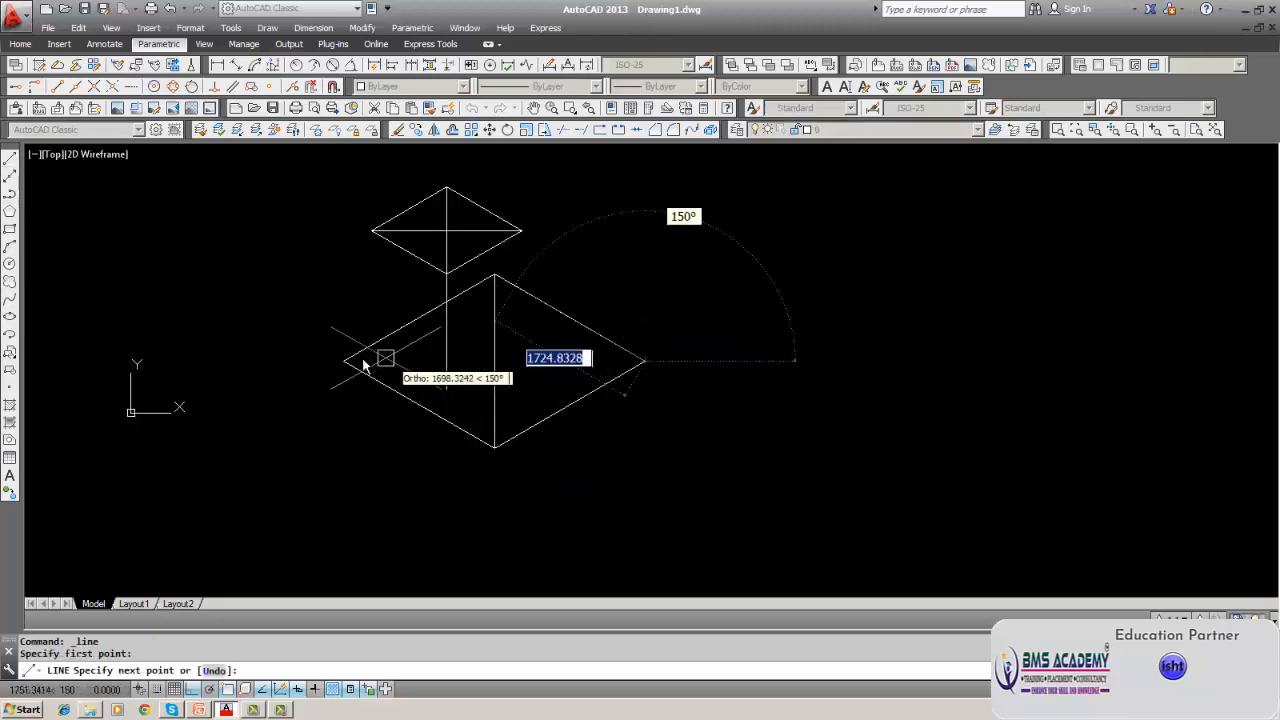
pyautogui.press('Escape')
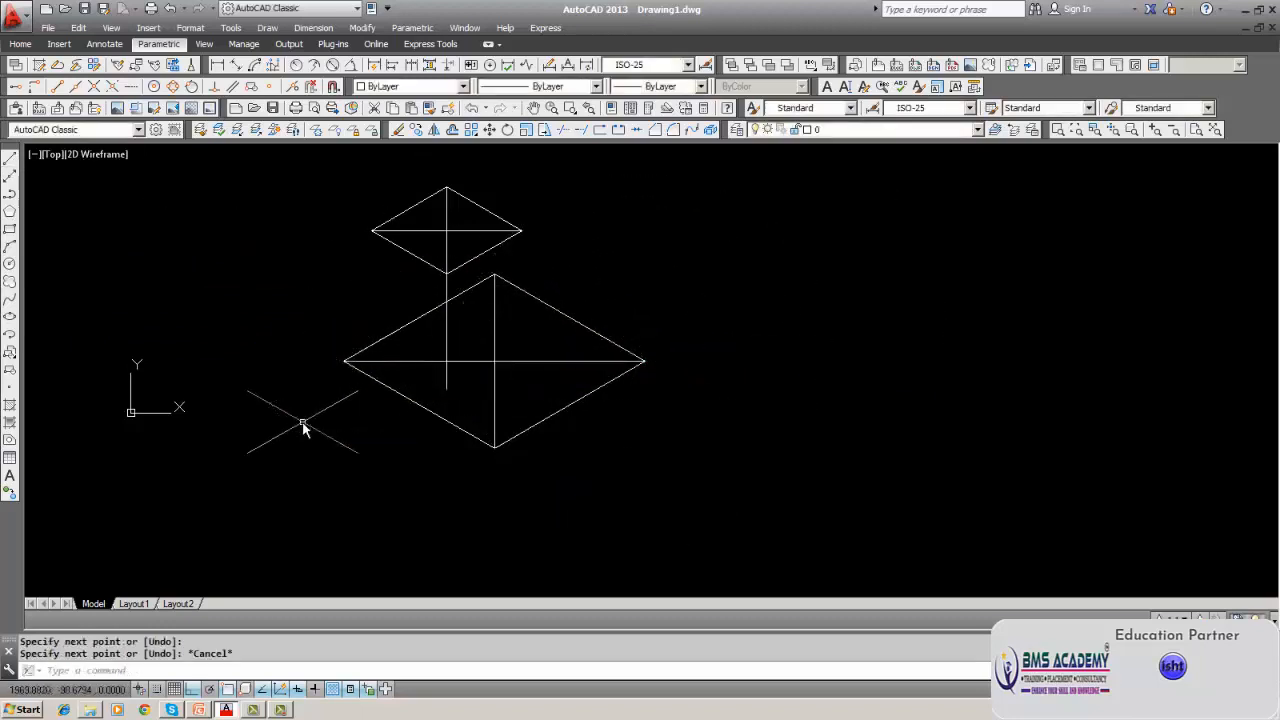
# Move the lower rhombus with both diagonals from its centre to the lower end of the vertical centre line.
pyautogui.write('m')
pyautogui.press('Return')
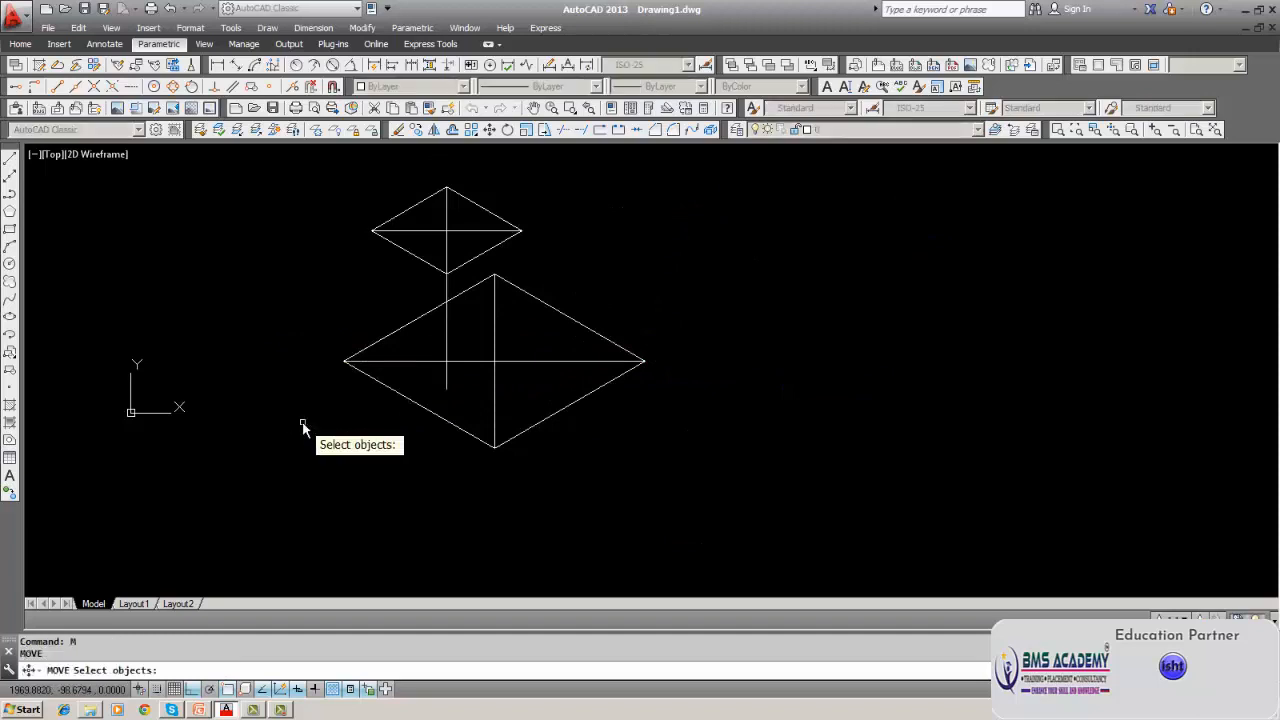
pyautogui.click(428, 410)
pyautogui.click(403, 326)
pyautogui.click(546, 305)
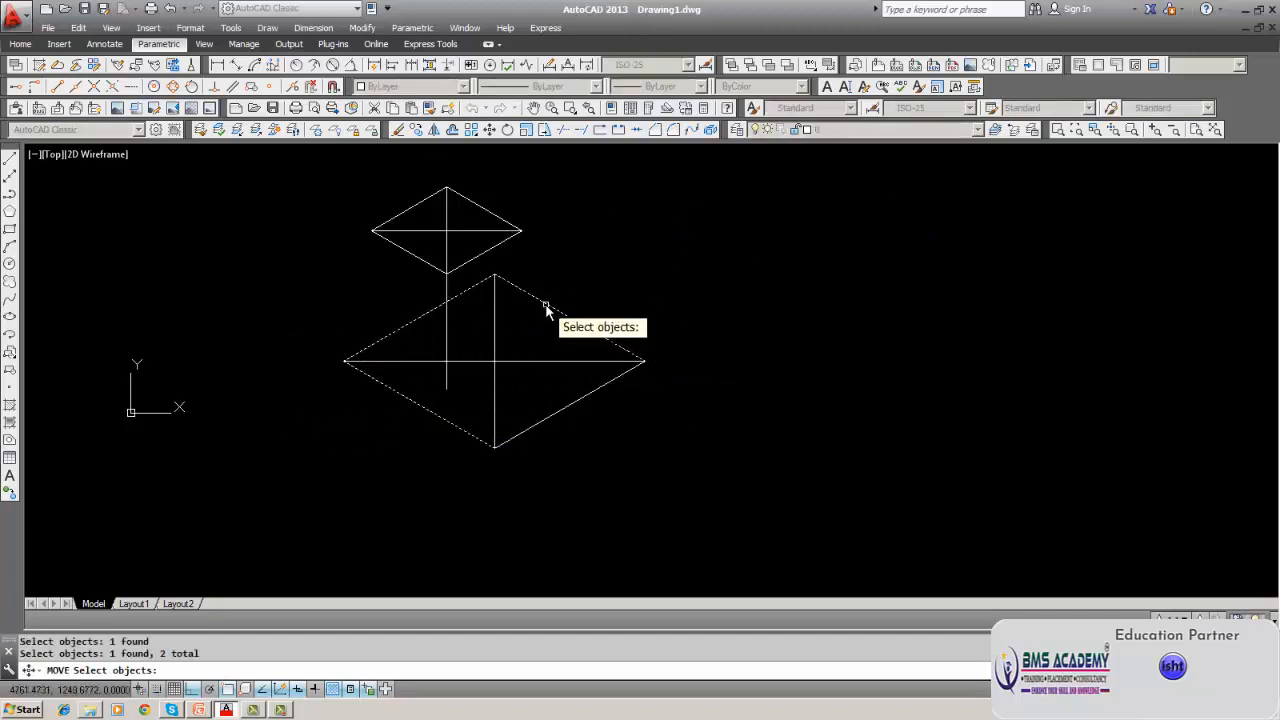
pyautogui.click(559, 410)
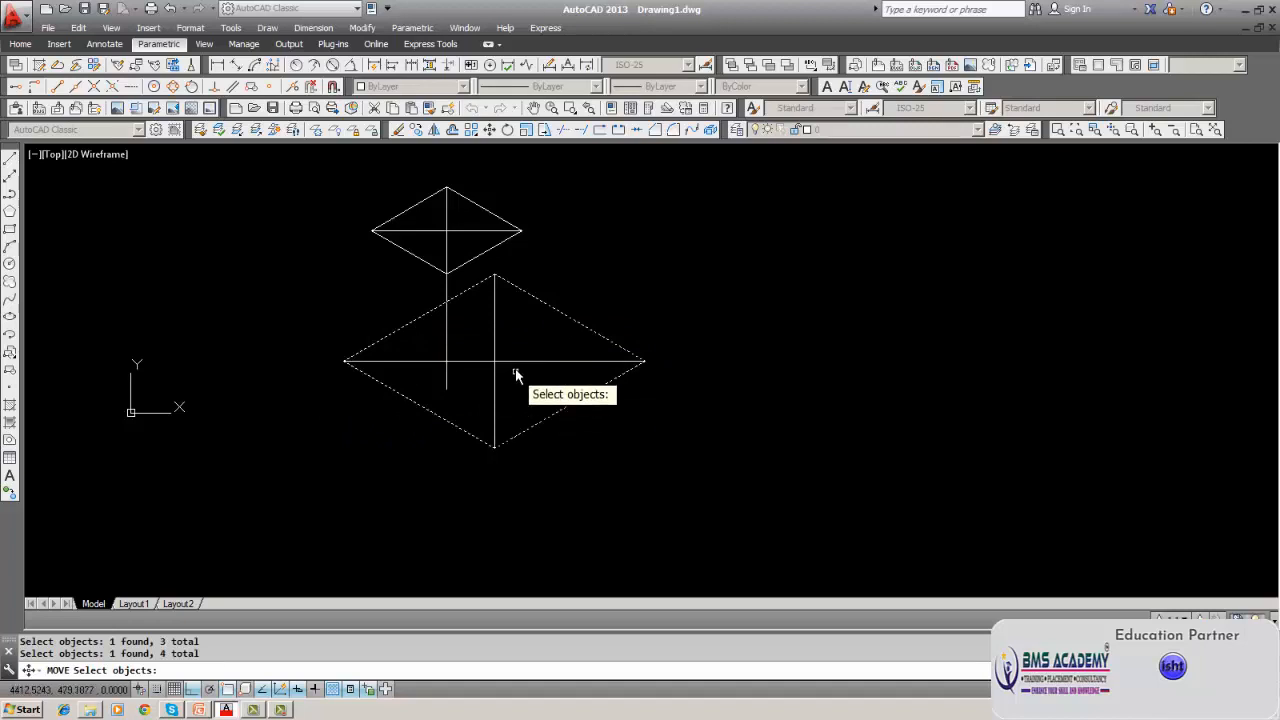
pyautogui.click(517, 362)
pyautogui.click(495, 382)
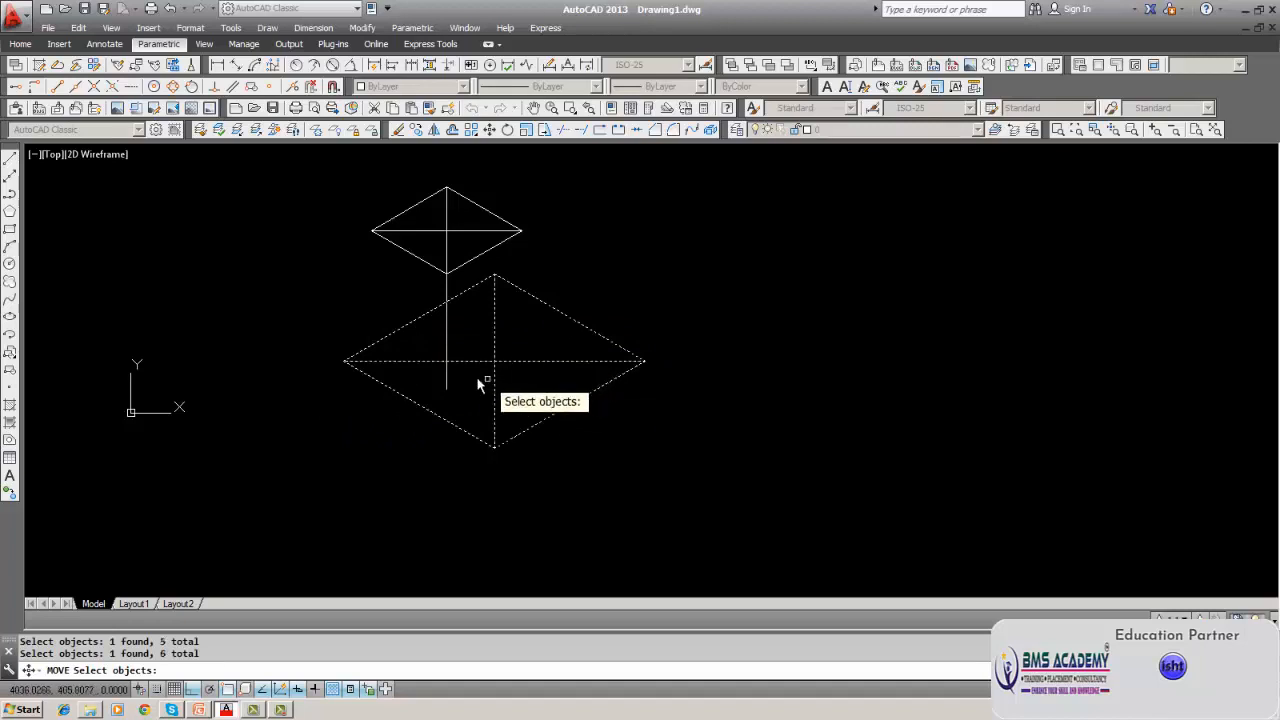
pyautogui.press('Return')
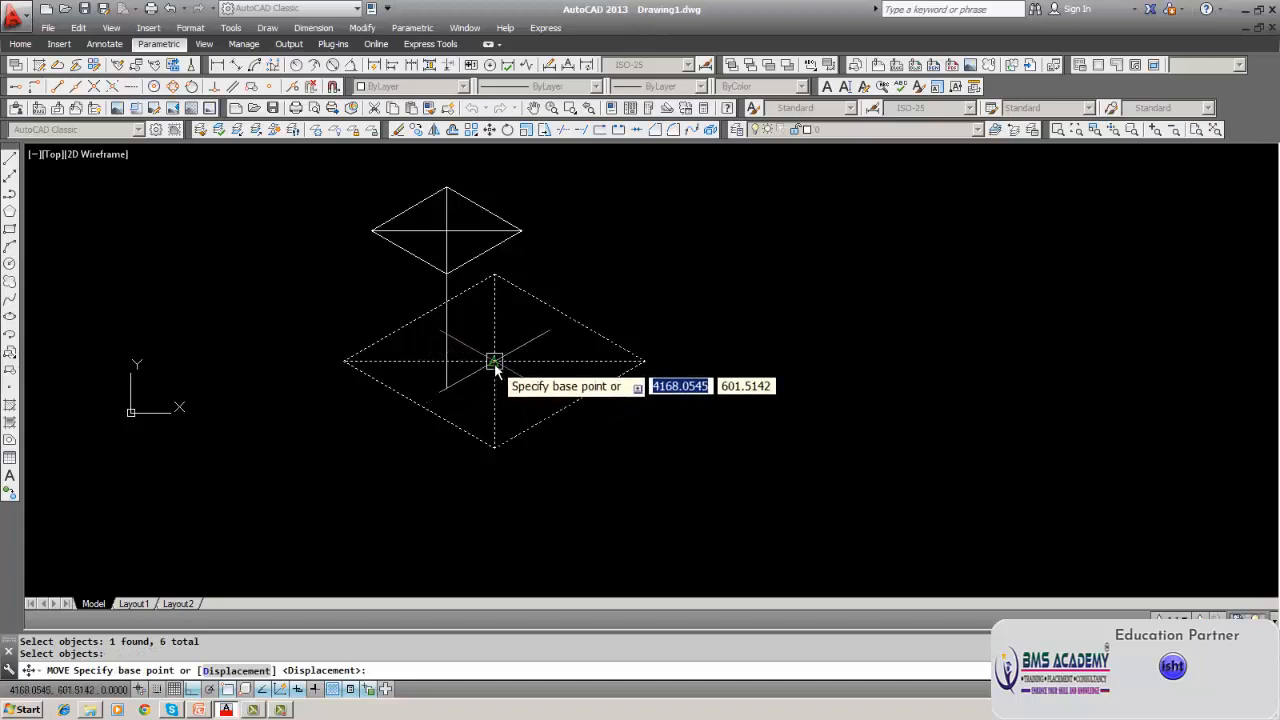
pyautogui.click(495, 361)
pyautogui.click(447, 389)
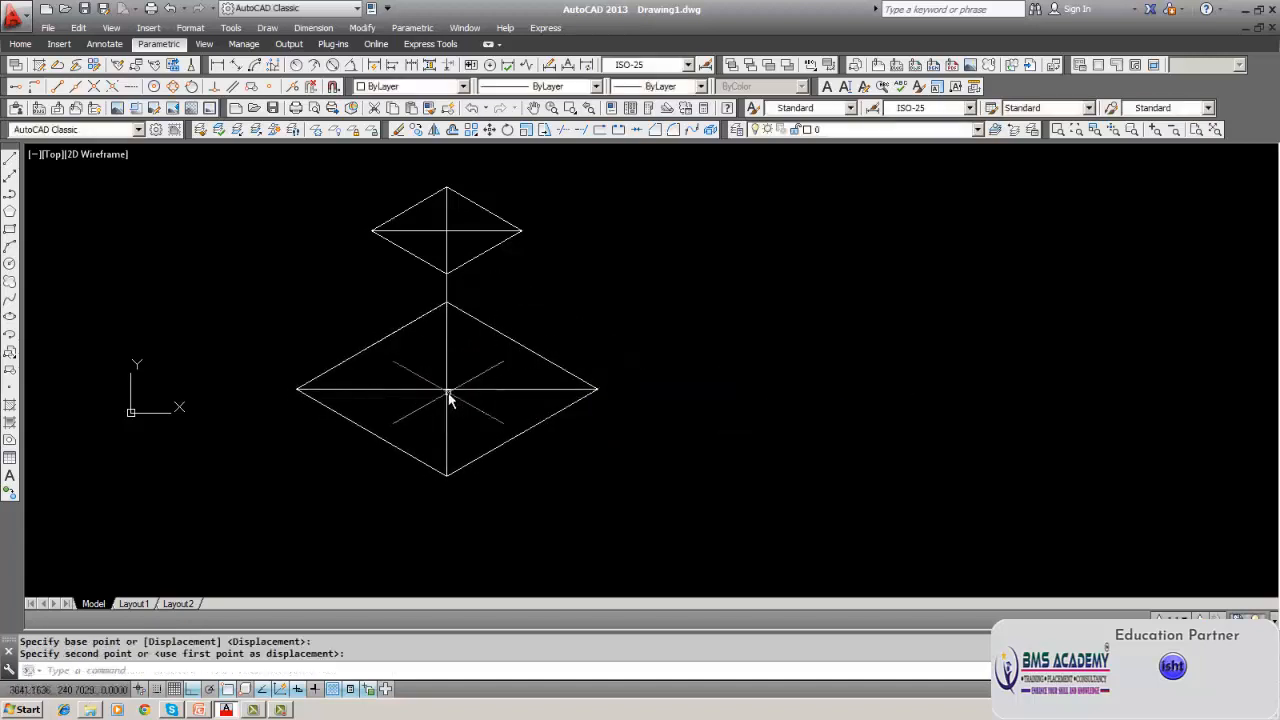
pyautogui.press('Escape')
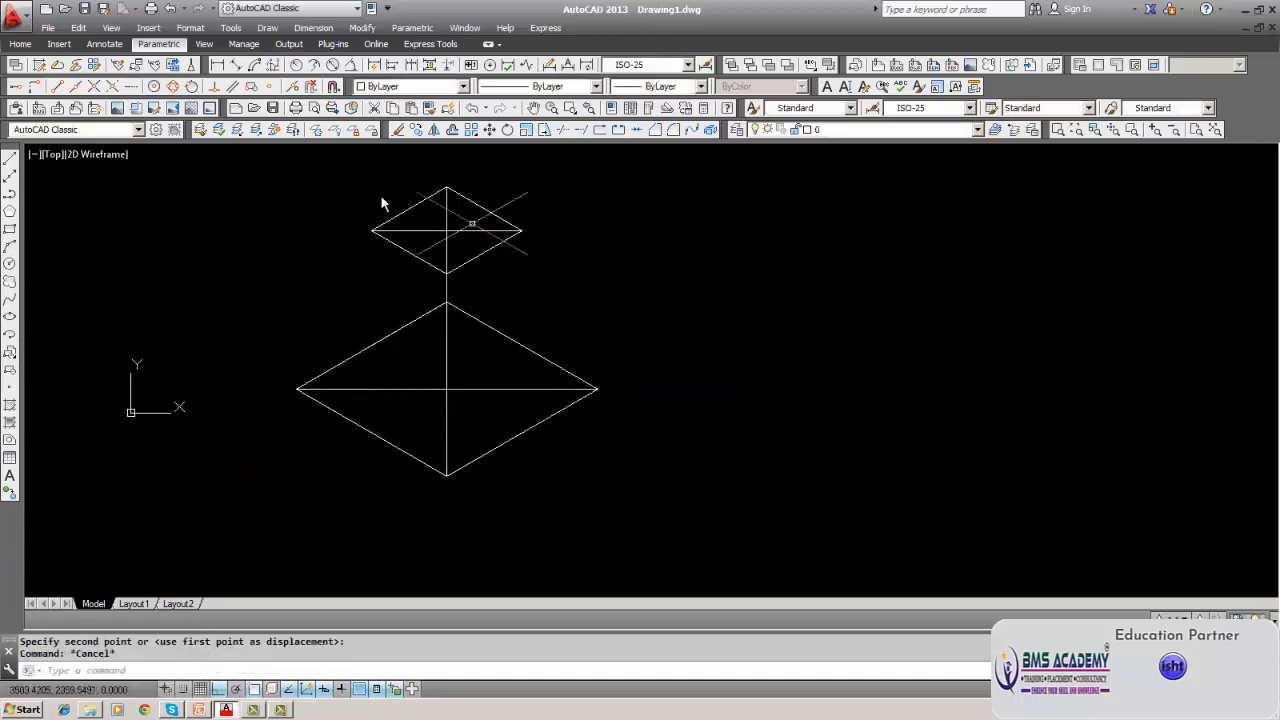
pyautogui.click(399, 132)
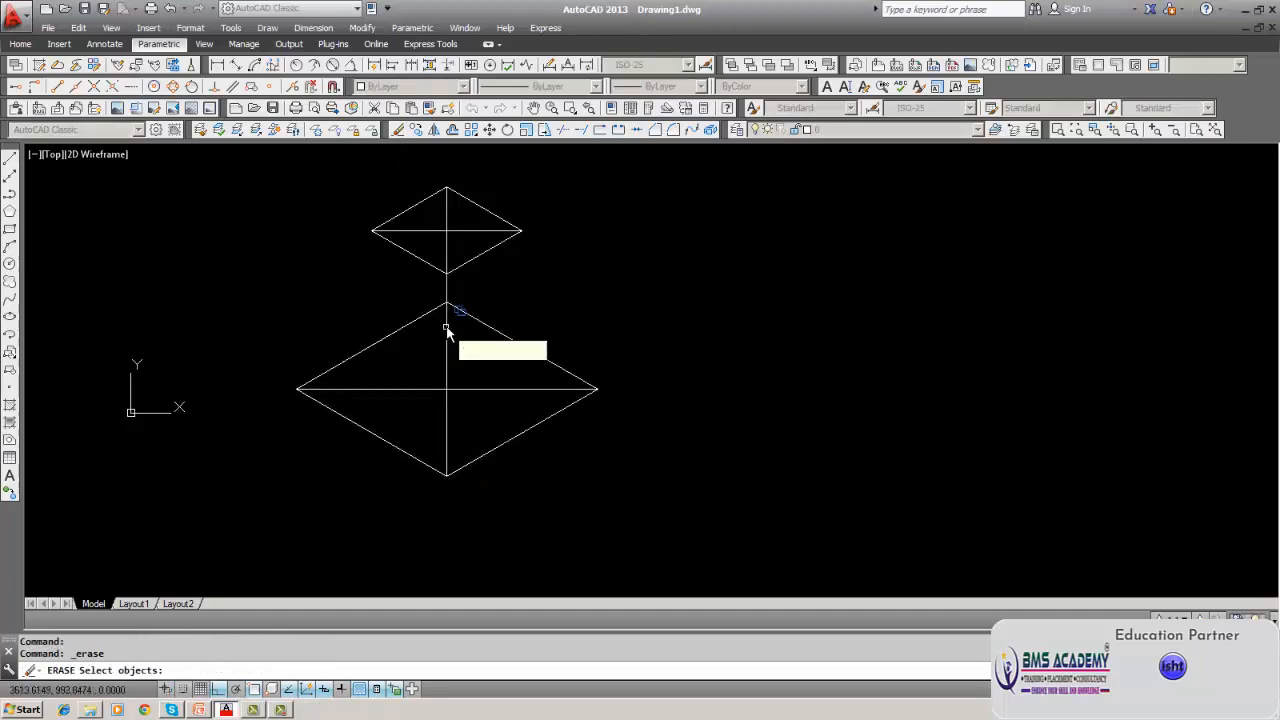
pyautogui.click(447, 330)
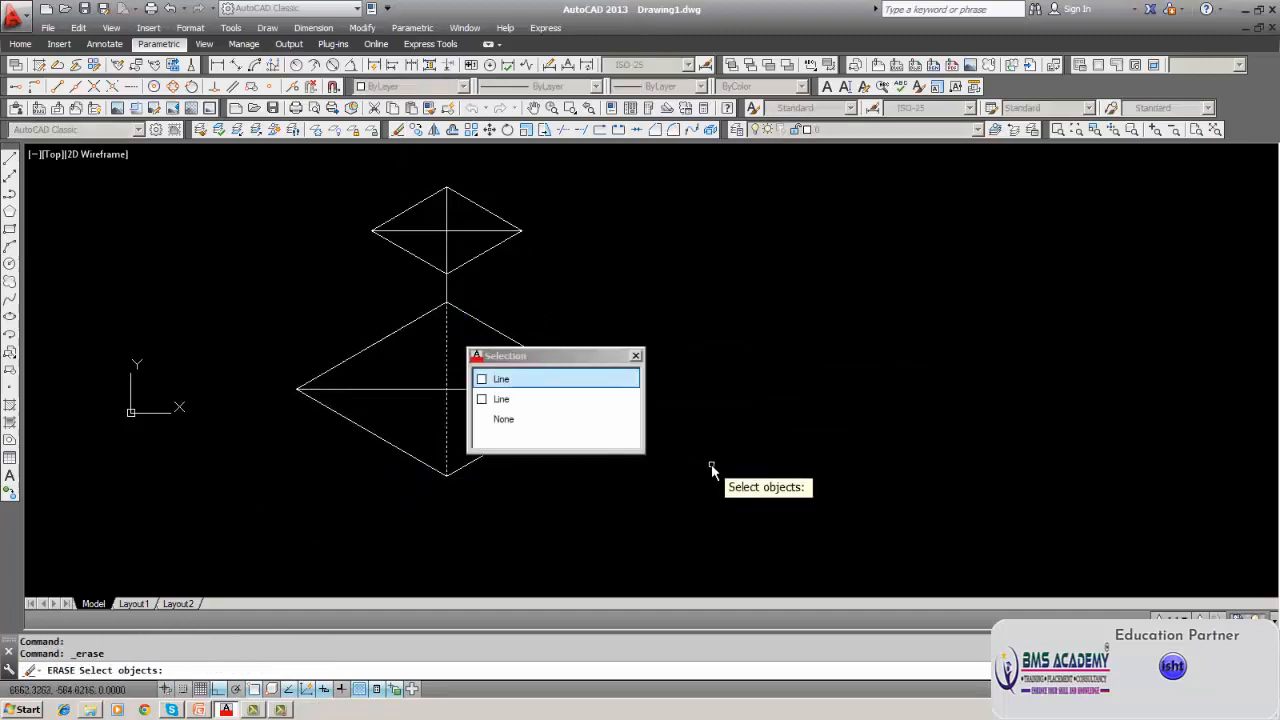
pyautogui.press('Escape')
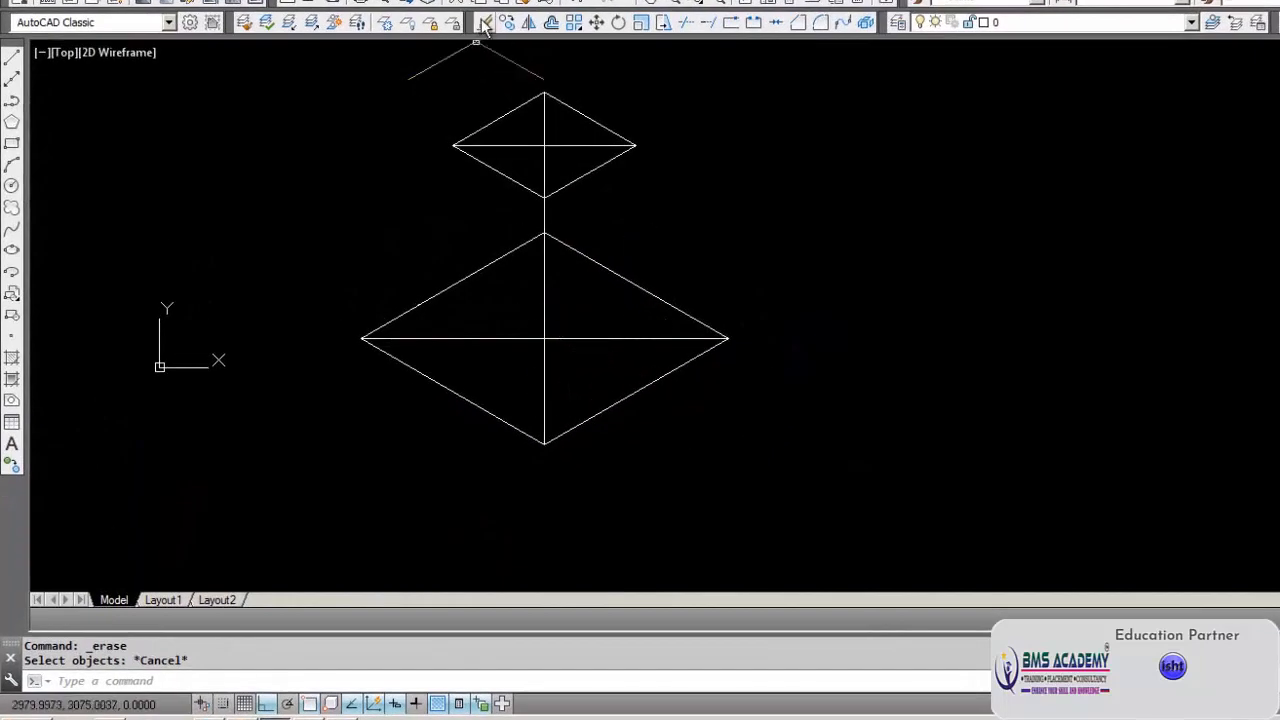
# Erase the horizontal diagonal of the lower rhombus.
pyautogui.click(461, 50)
pyautogui.click(559, 341)
pyautogui.press('Return')
pyautogui.press('Return')
pyautogui.click(545, 328)
pyautogui.press('Return')
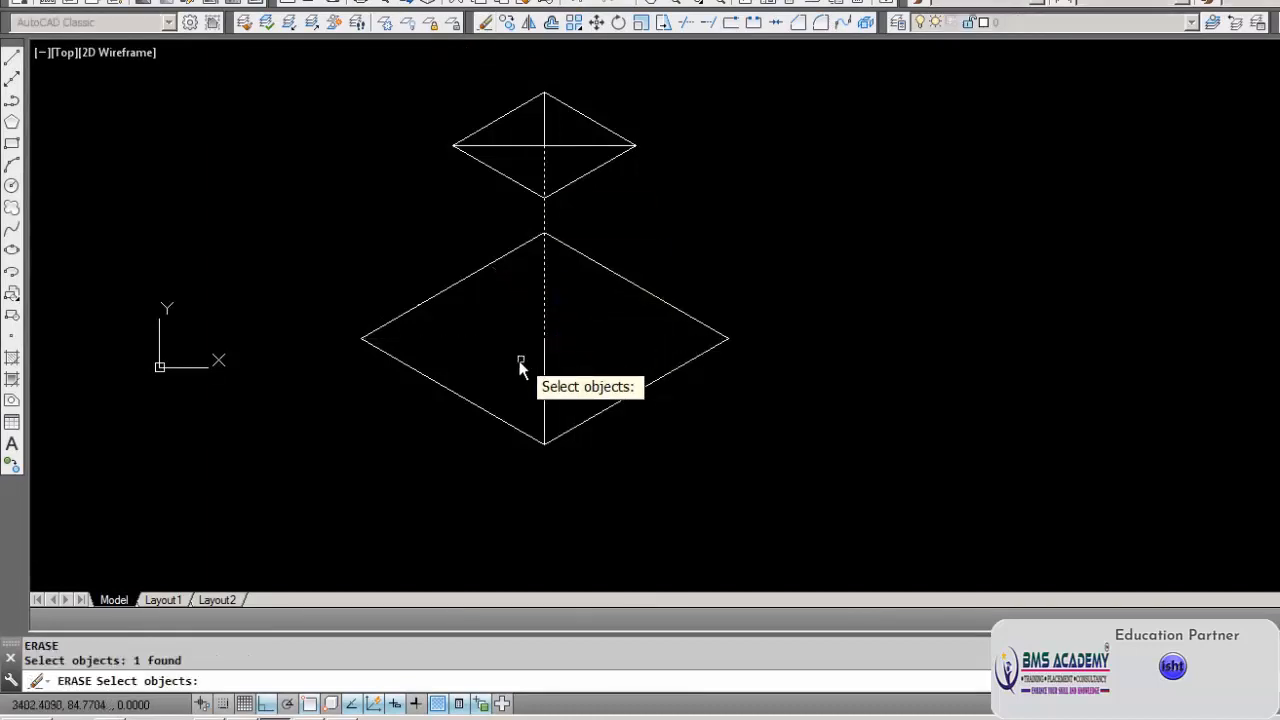
# Erase the lower rhombus's vertical diagonal and the centre line running down from the top rhombus.
pyautogui.click(484, 24)
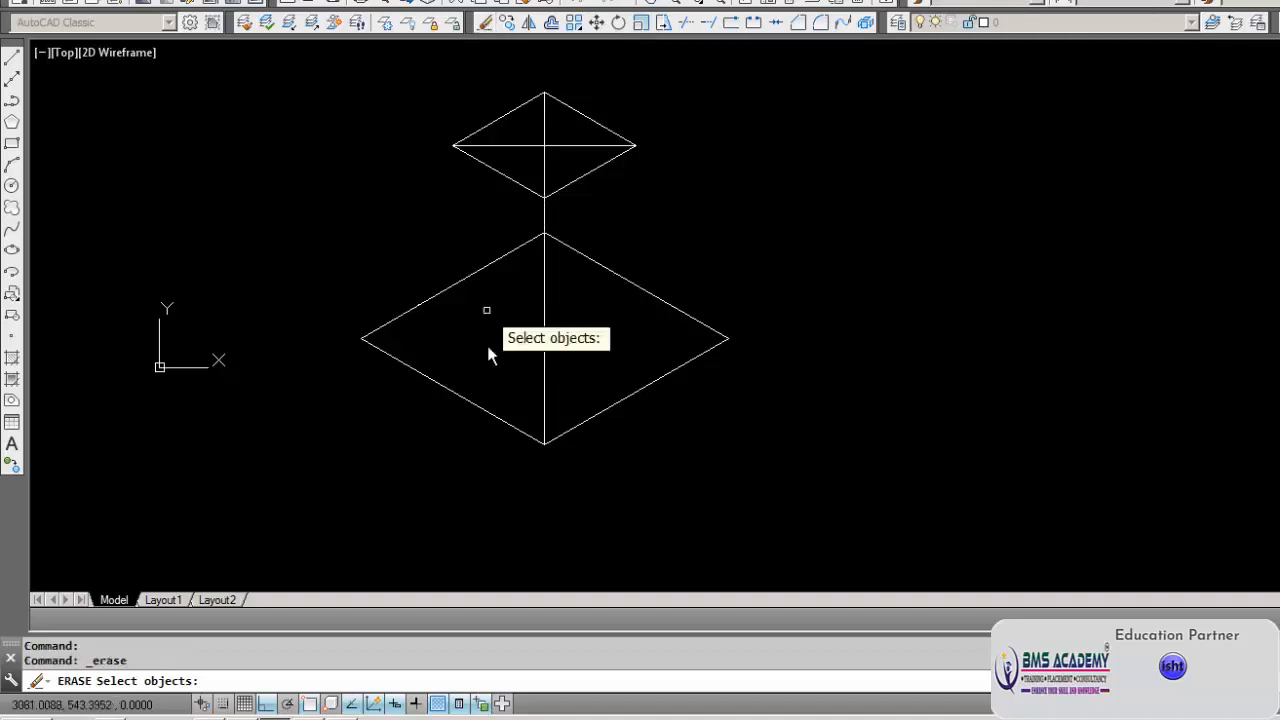
pyautogui.click(544, 353)
pyautogui.press('Return')
pyautogui.press('Return')
pyautogui.click(541, 287)
pyautogui.press('Return')
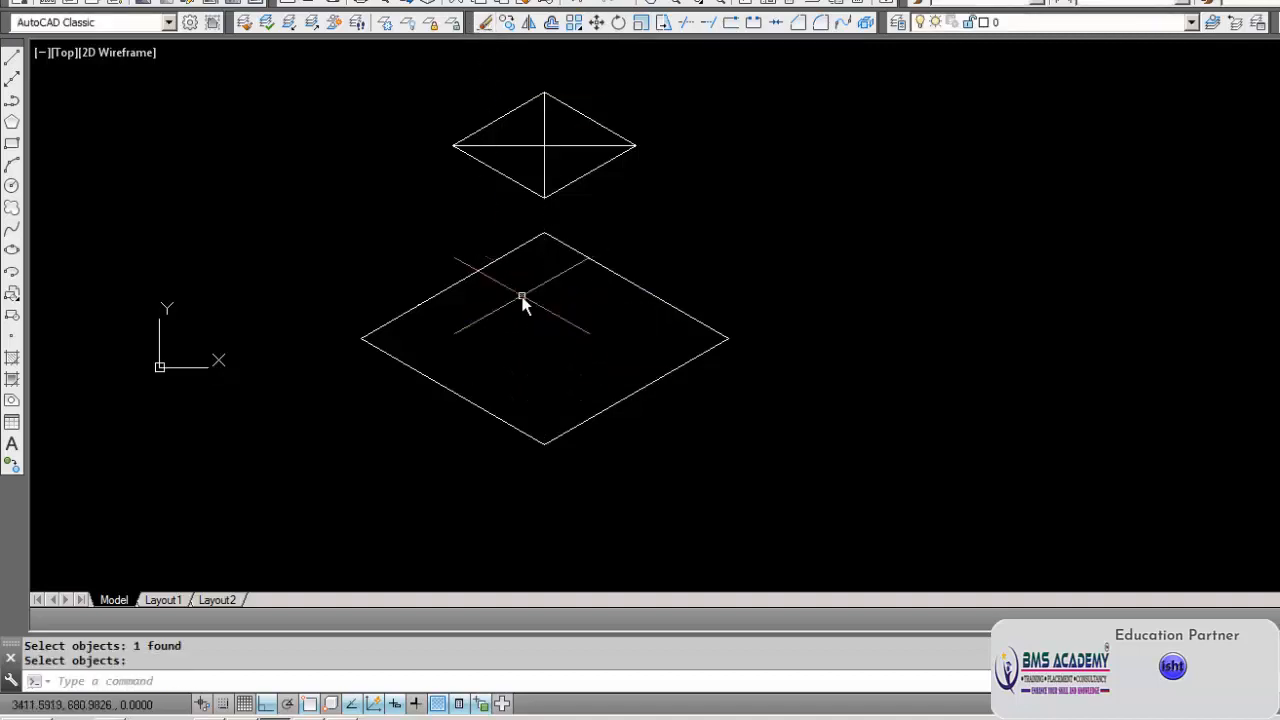
# Erase the horizontal and vertical diagonals inside the top rhombus.
pyautogui.press('Return')
pyautogui.click(528, 146)
pyautogui.press('Return')
pyautogui.press('Return')
pyautogui.click(543, 159)
pyautogui.press('Return')
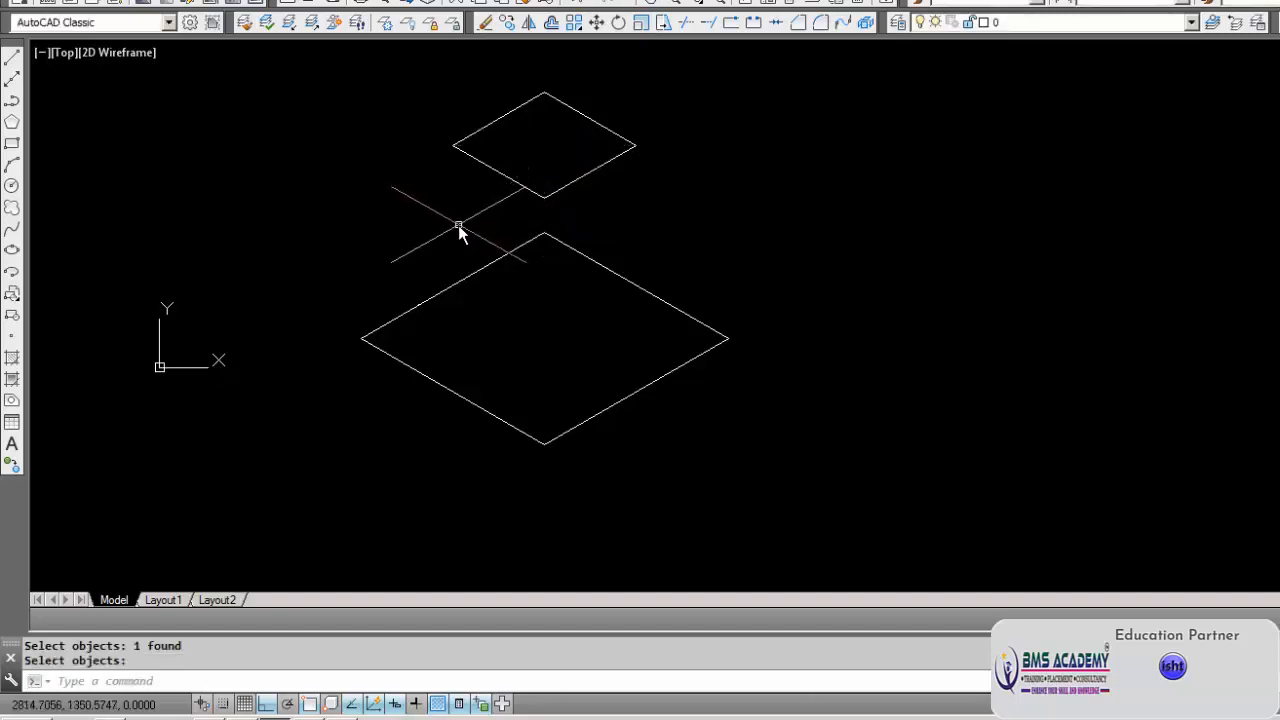
# Draw lines joining the right, front and left corners of the top rhombus to the matching corners of the lower rhombus.
pyautogui.click(12, 58)
pyautogui.click(634, 147)
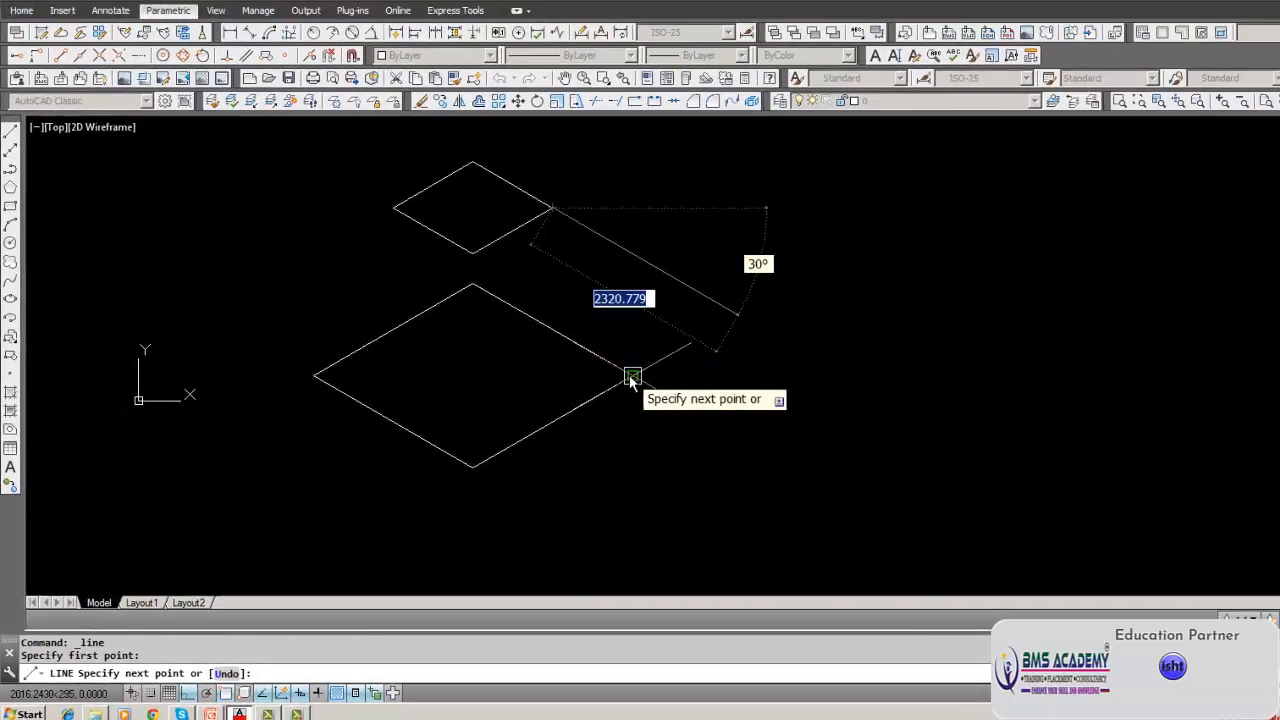
pyautogui.click(635, 374)
pyautogui.press('Return')
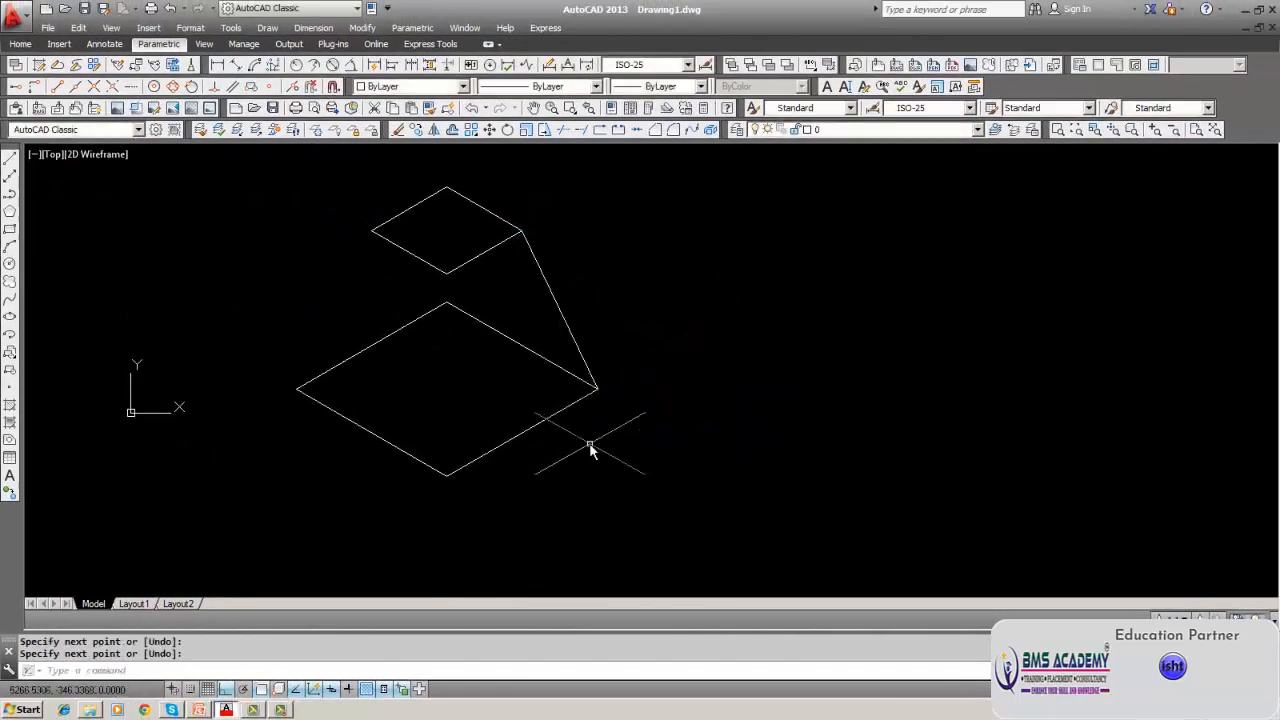
pyautogui.click(11, 161)
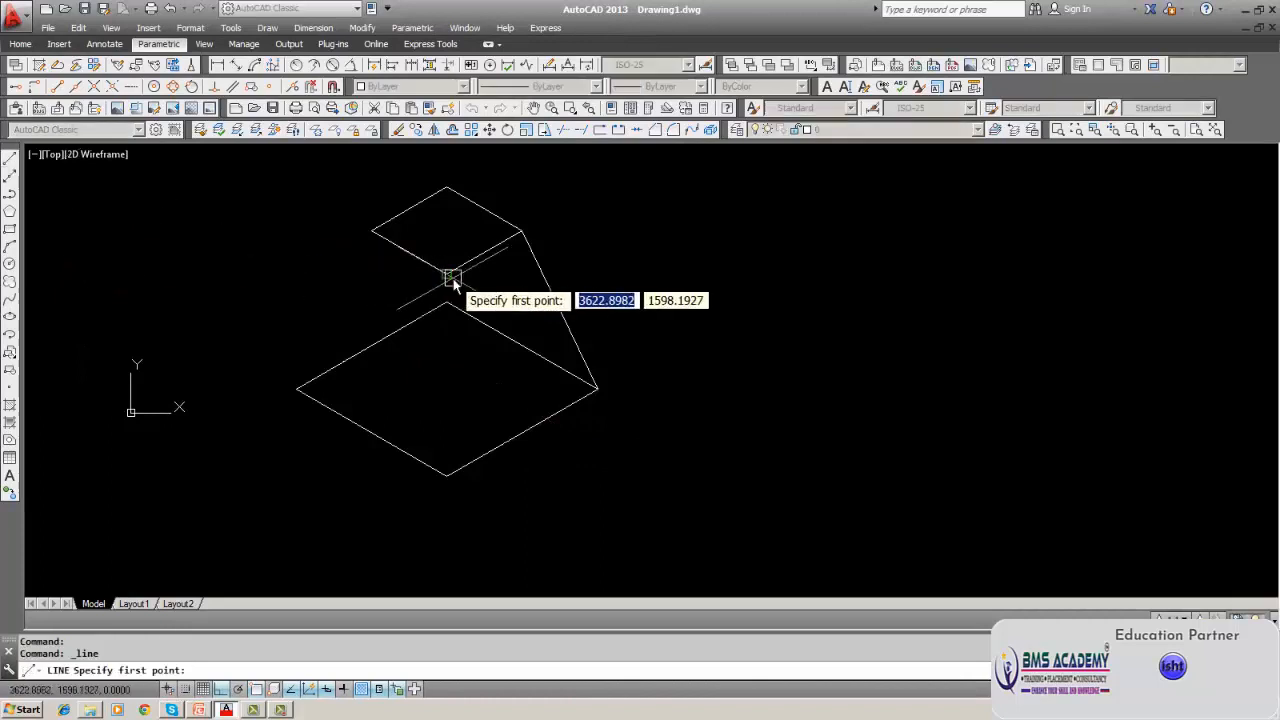
pyautogui.click(448, 272)
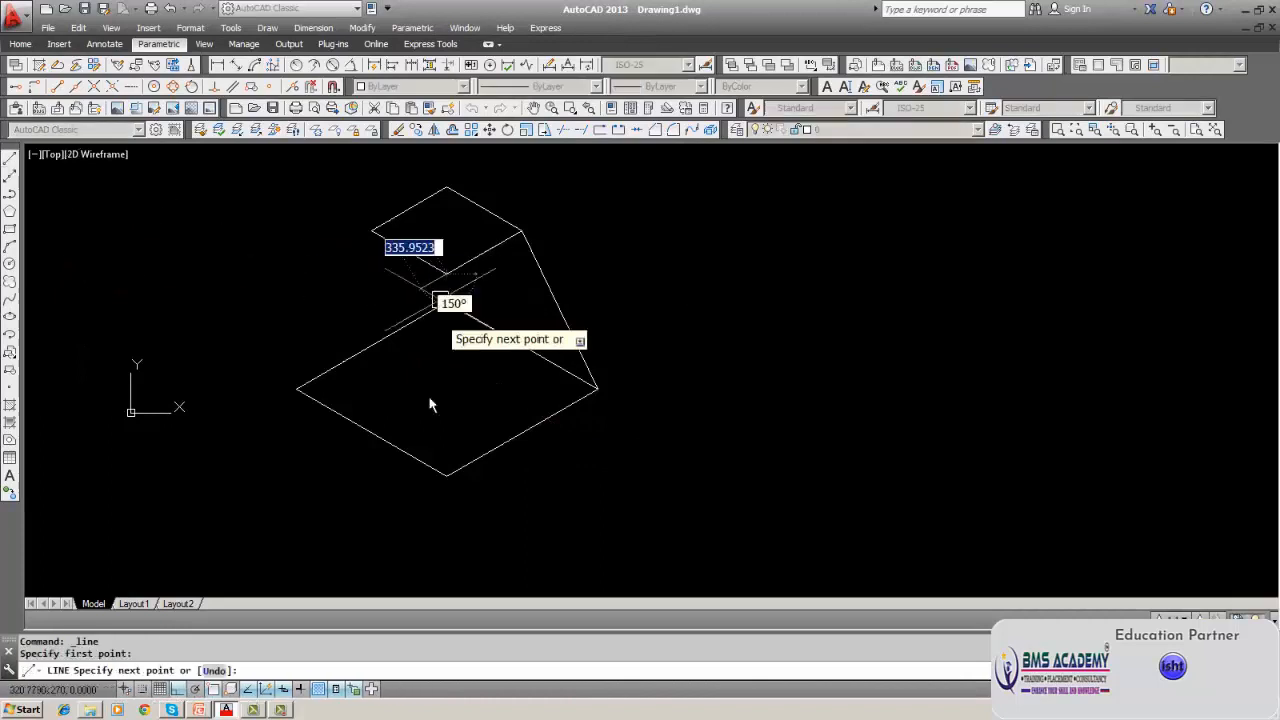
pyautogui.click(445, 473)
pyautogui.press('Return')
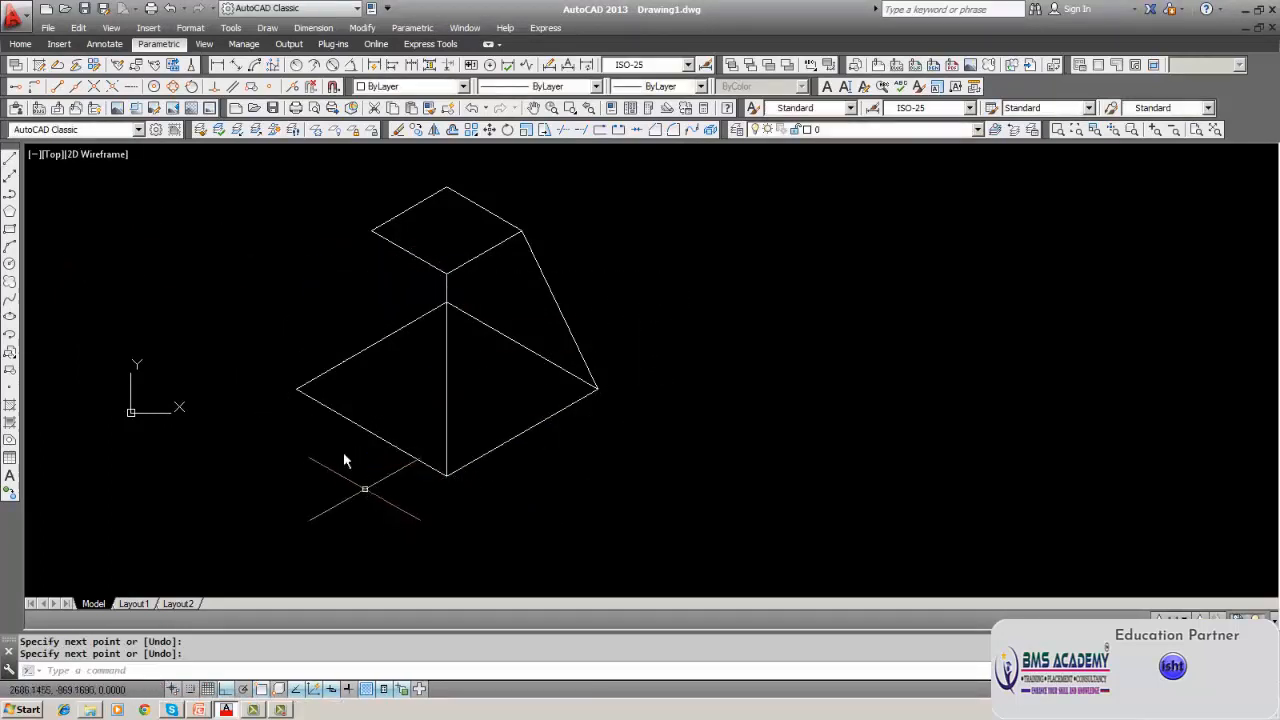
pyautogui.click(9, 165)
pyautogui.click(372, 231)
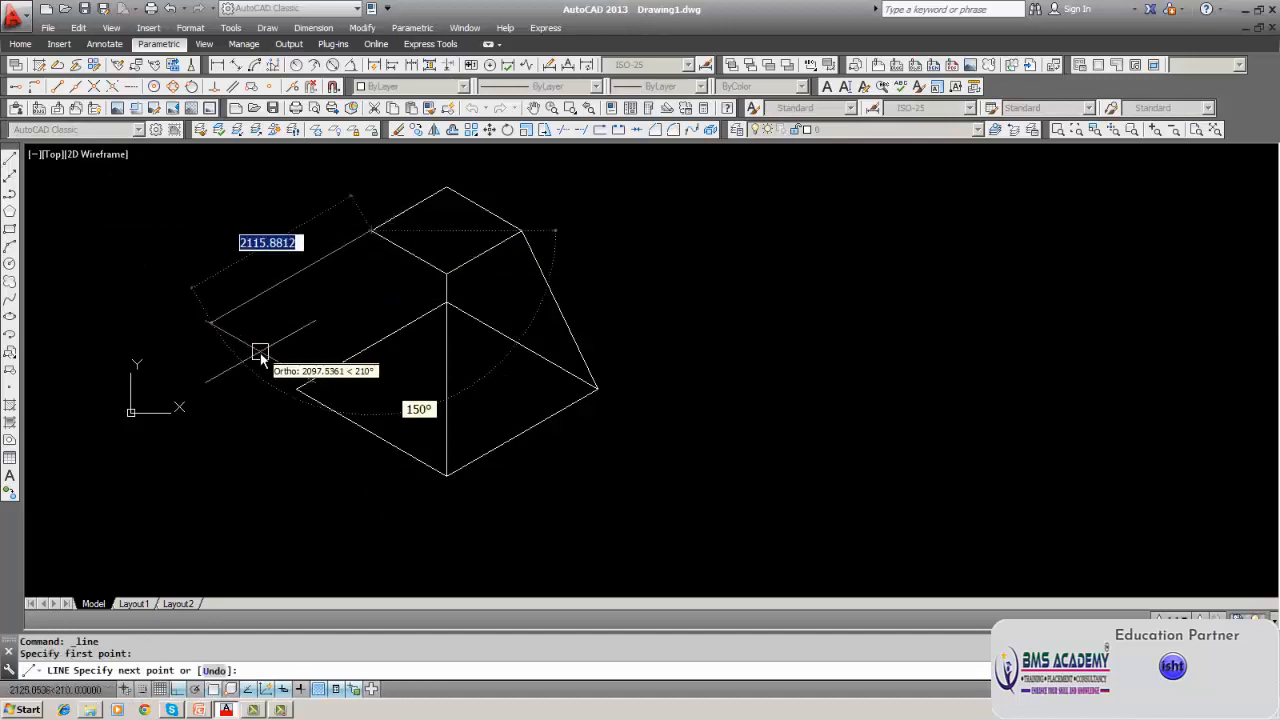
pyautogui.click(298, 387)
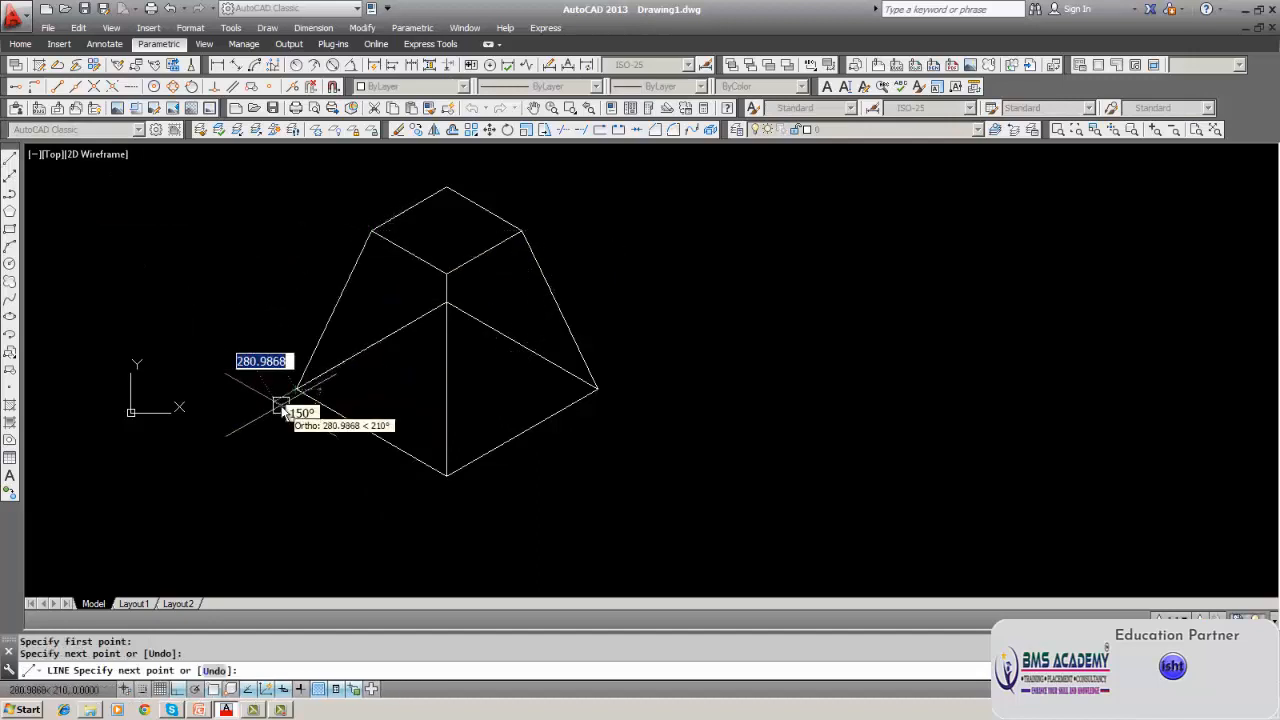
pyautogui.press('Return')
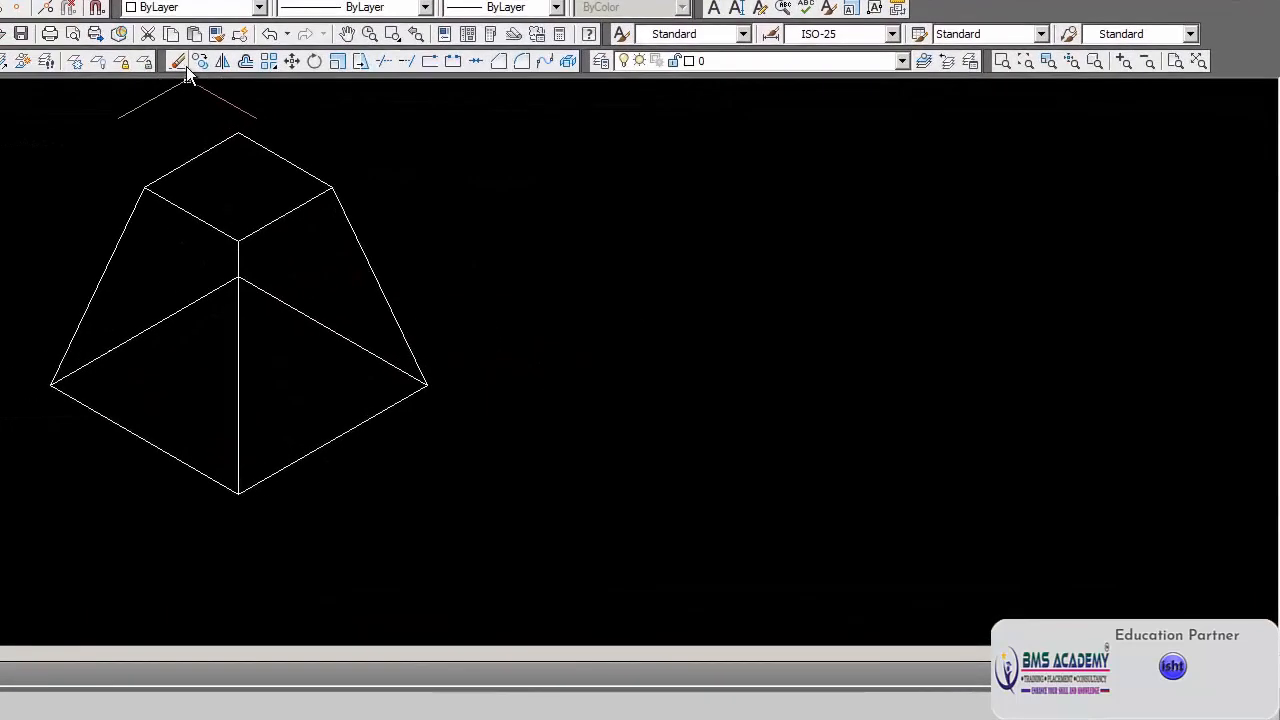
# Erase the two hidden rear edges of the lower rhombus.
pyautogui.click(178, 62)
pyautogui.click(177, 313)
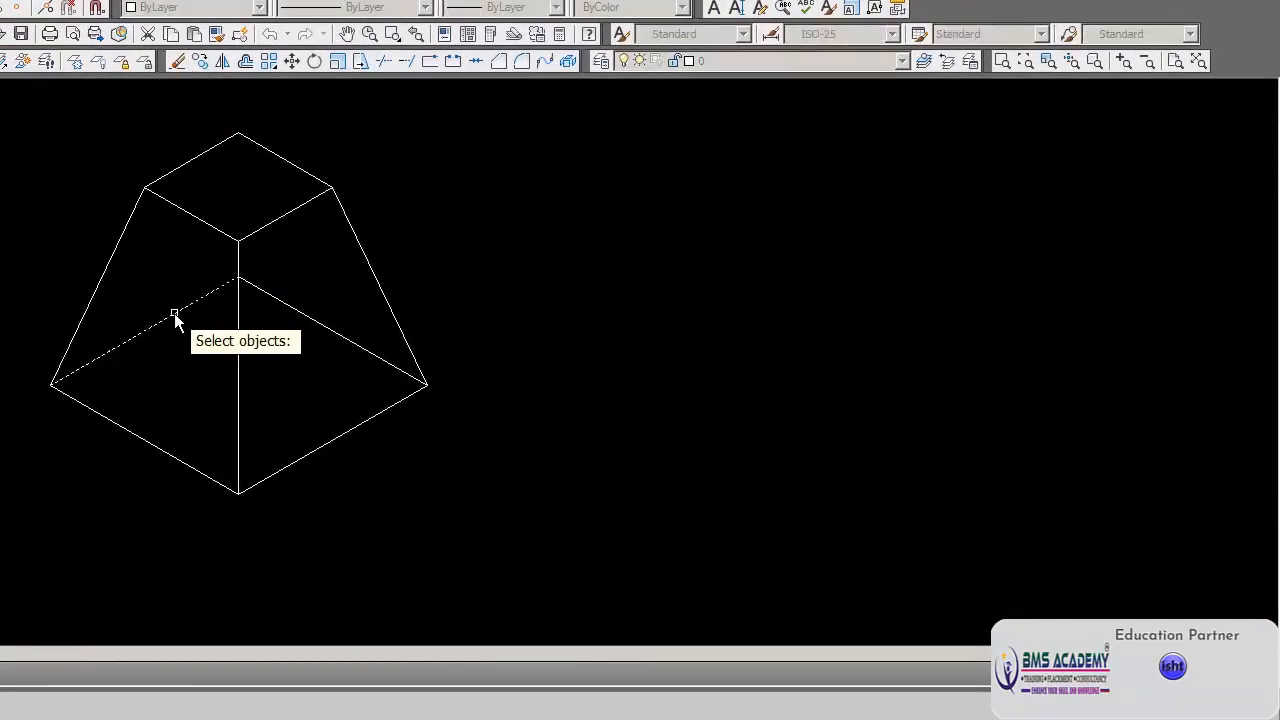
pyautogui.click(288, 315)
pyautogui.press('Return')
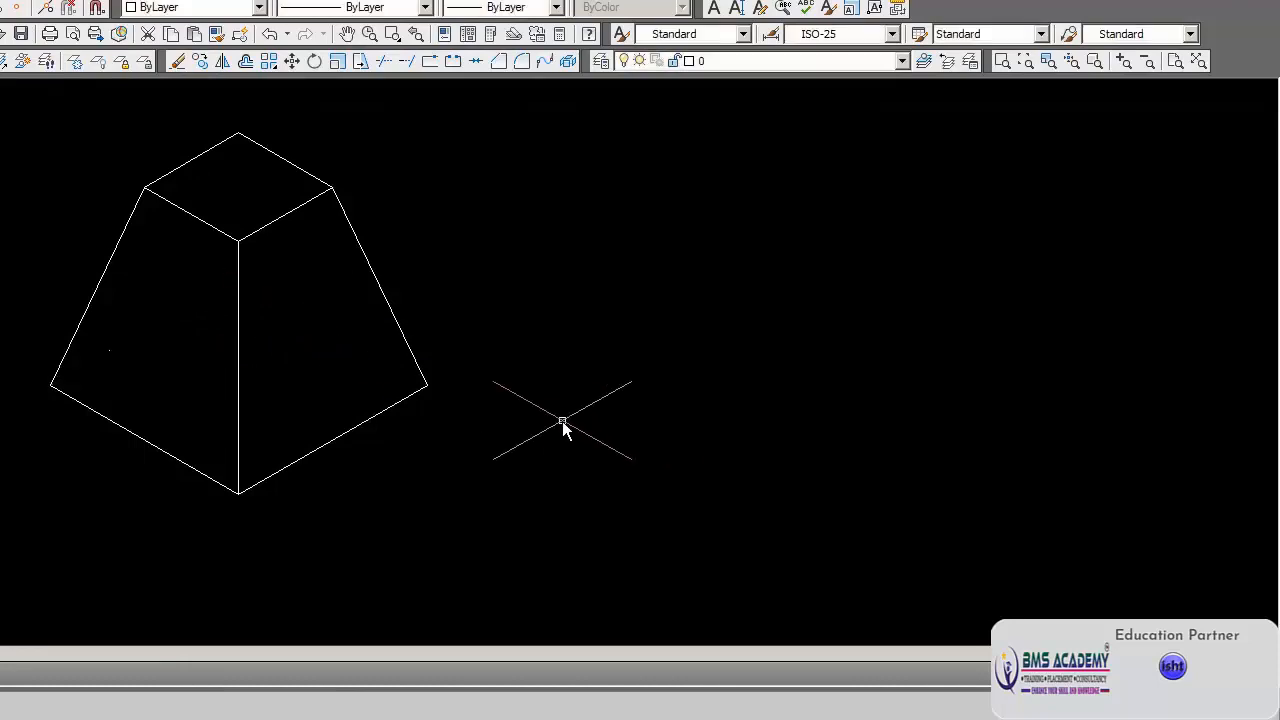
pyautogui.click(178, 62)
pyautogui.write('w')
pyautogui.press('Return')
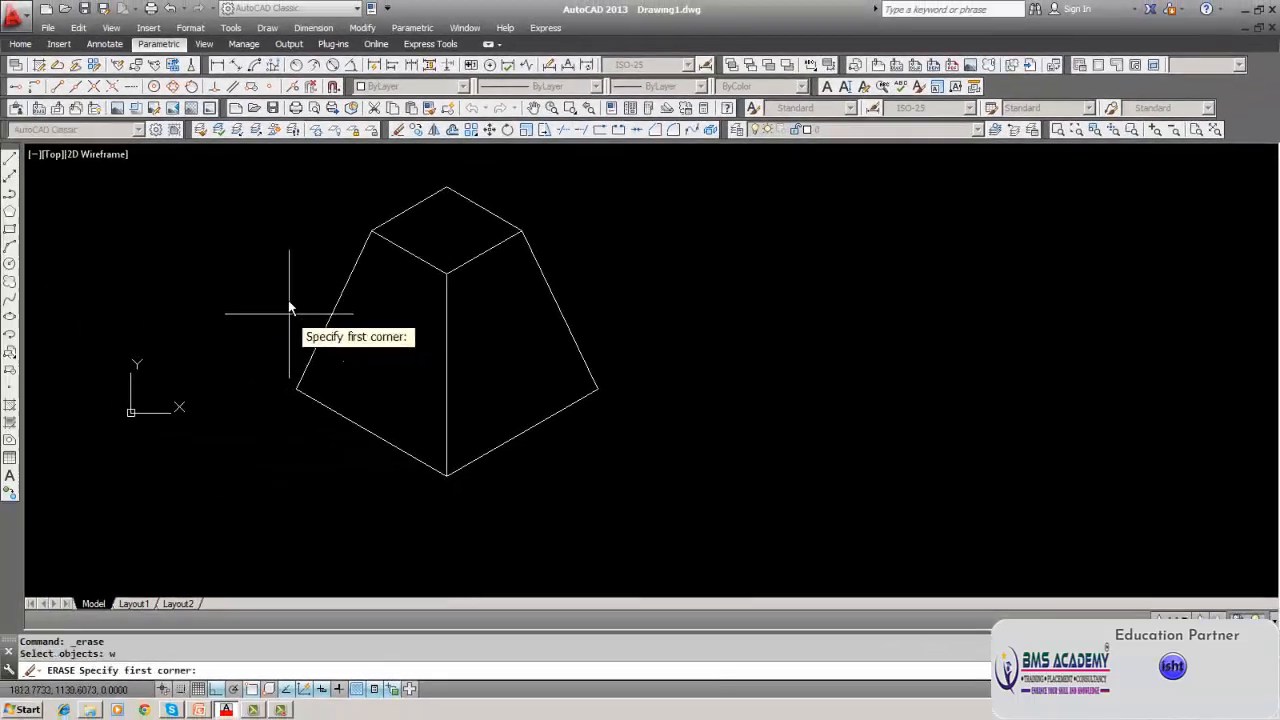
pyautogui.press('Escape')
pyautogui.press('Escape')
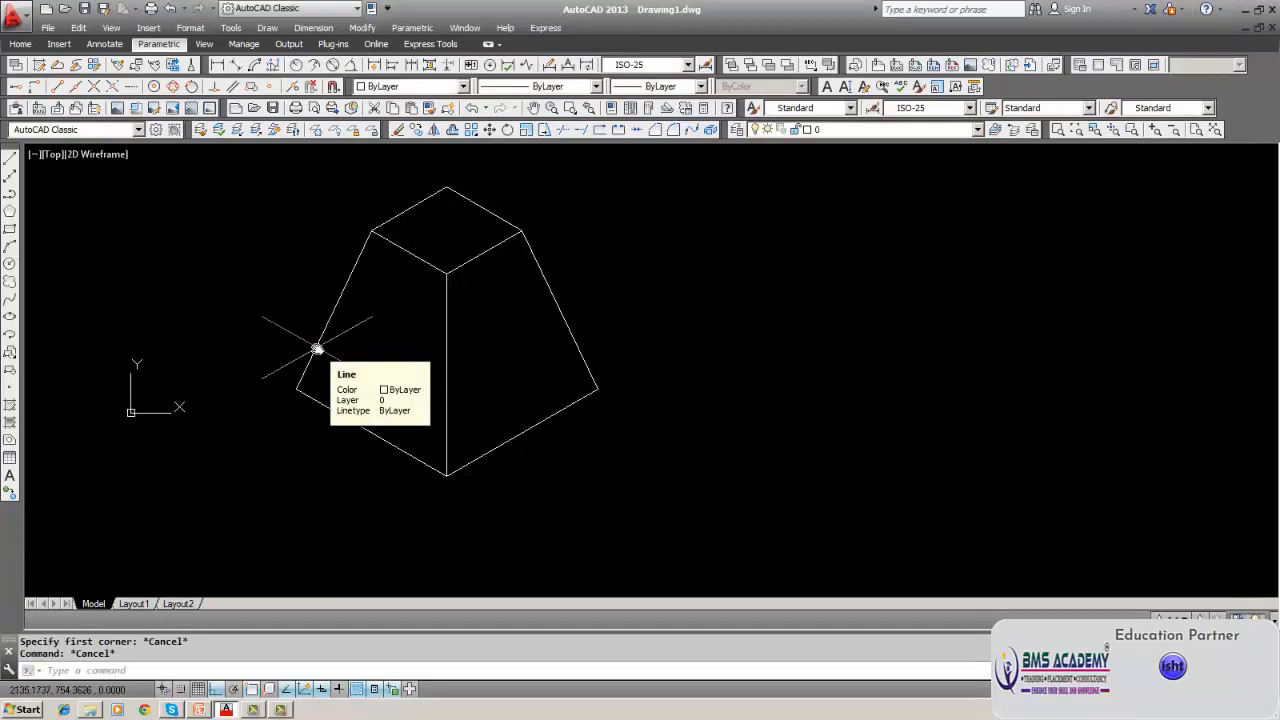
# Erase the stray dot inside the left face of the truncated pyramid.
pyautogui.moveTo(316, 349); pyautogui.dragTo(414, 399, button='middle')
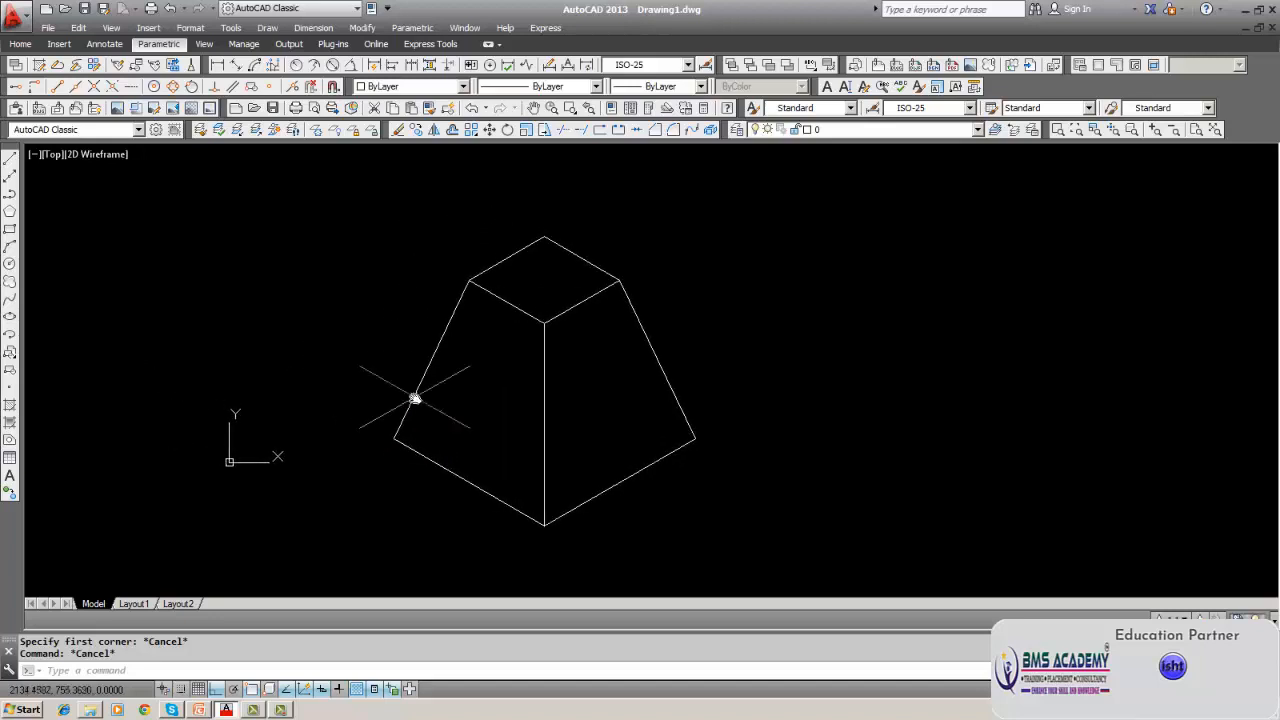
pyautogui.click(399, 130)
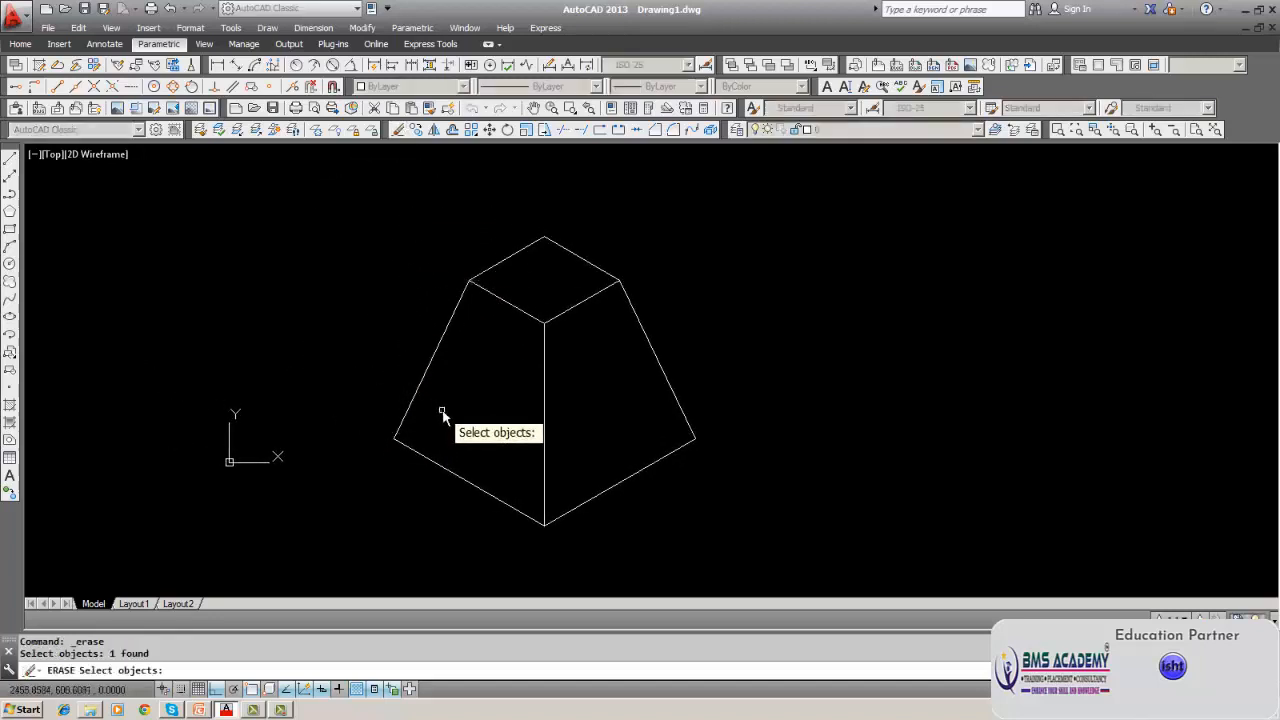
pyautogui.press('Return')
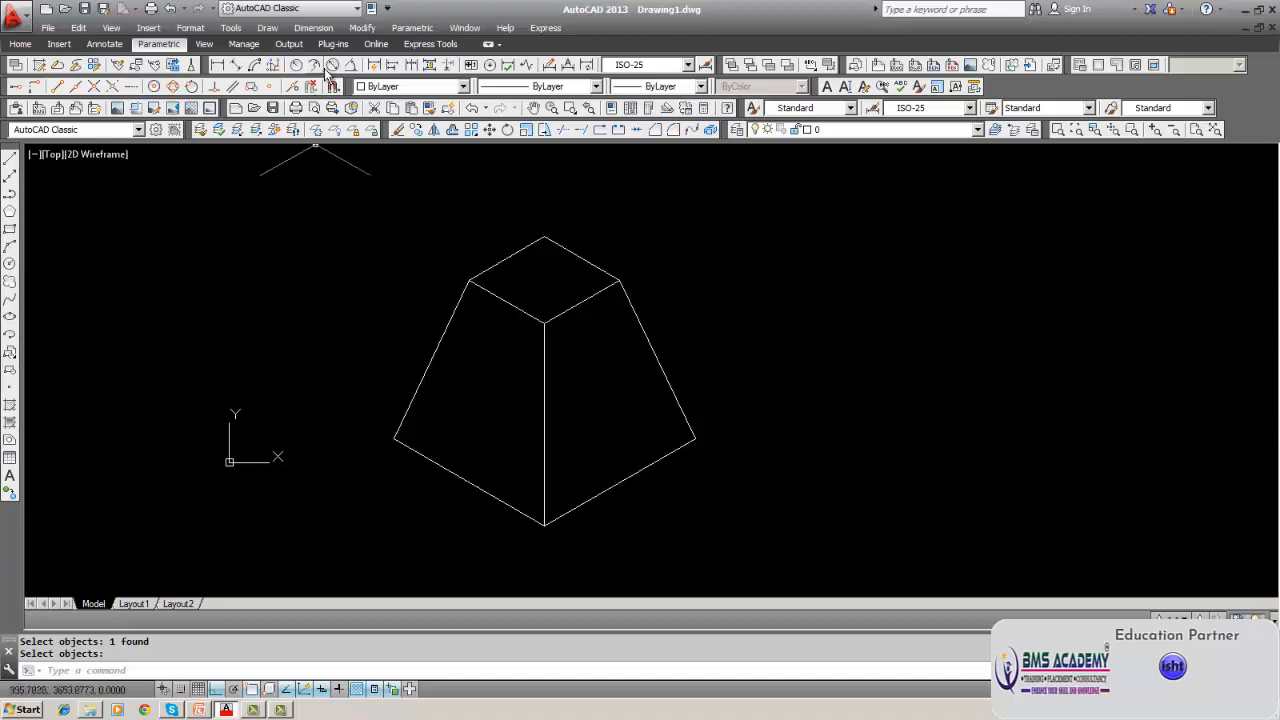
pyautogui.click(313, 27)
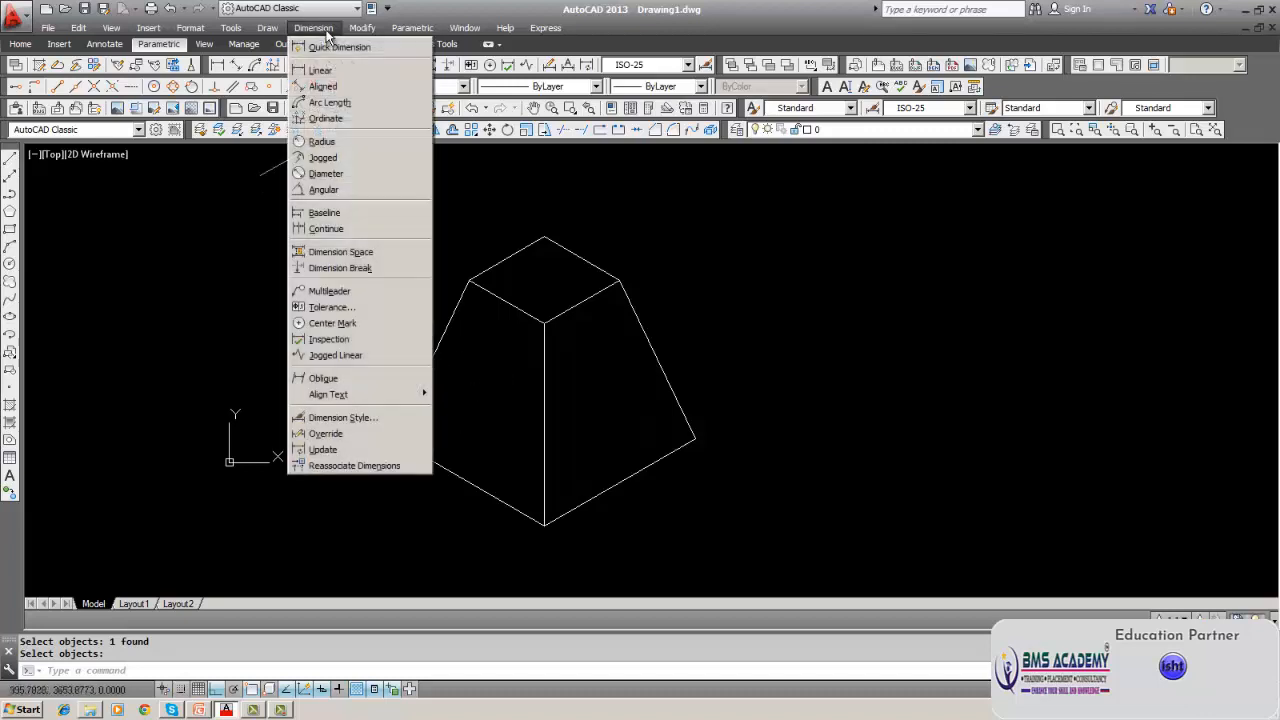
pyautogui.click(323, 87)
pyautogui.click(334, 88)
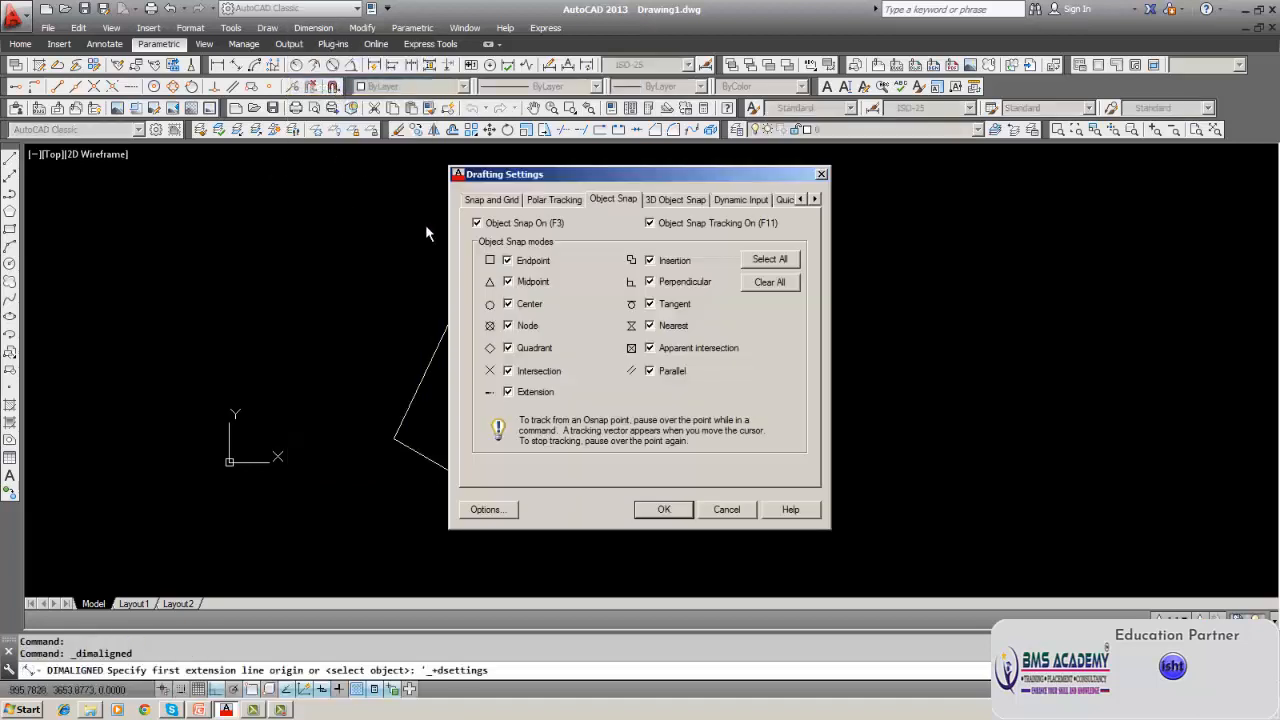
pyautogui.click(664, 510)
pyautogui.press('Escape')
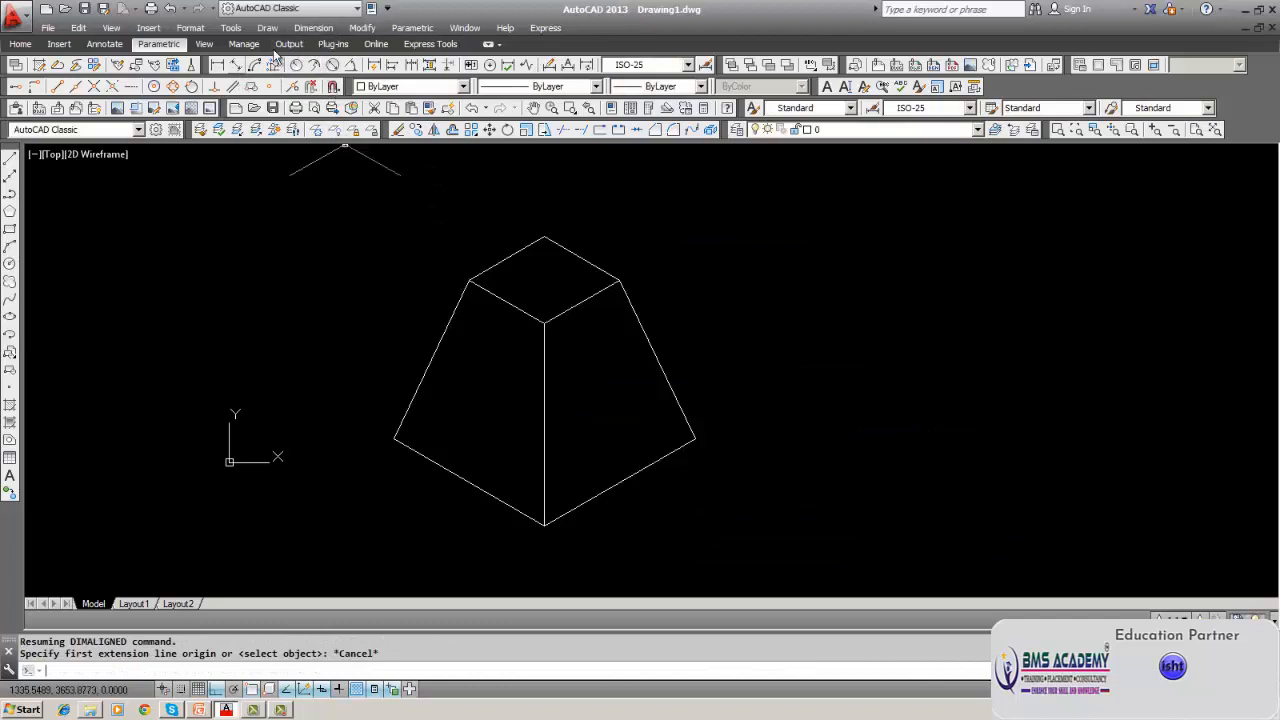
# Add an aligned dimension to the rear-left edge of the top rhombus, placed outside the pyramid.
pyautogui.click(313, 28)
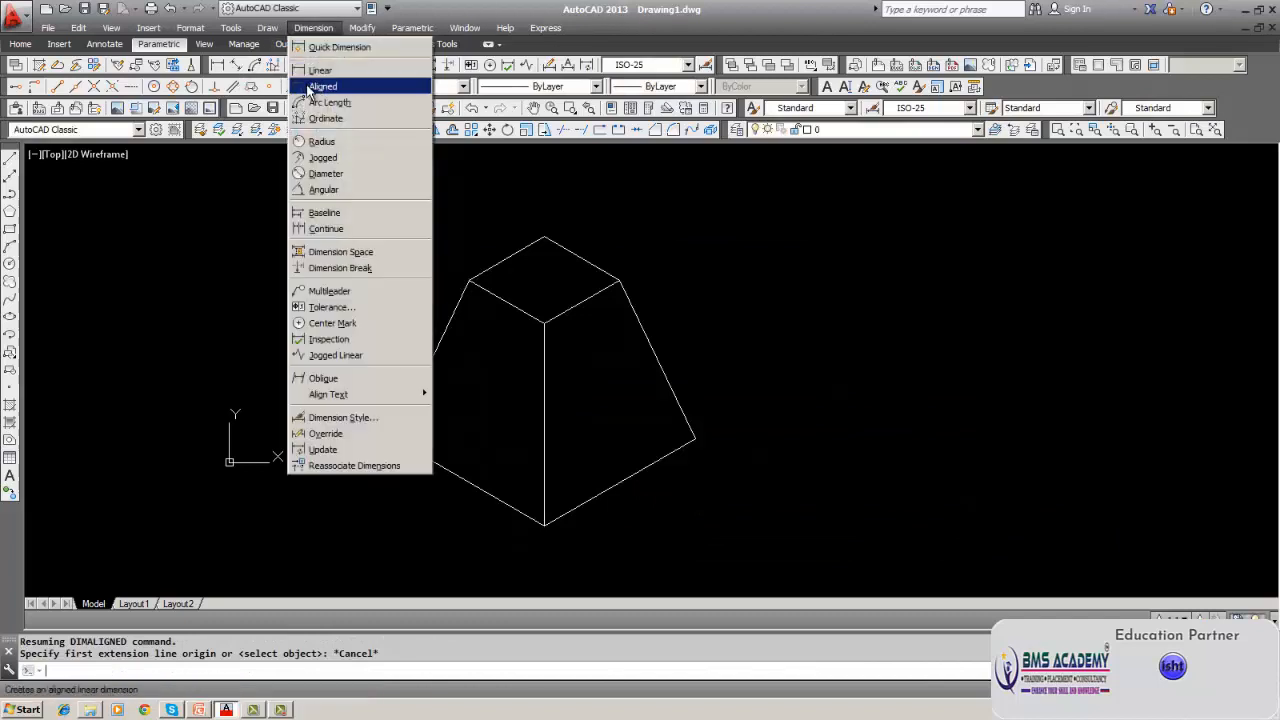
pyautogui.click(322, 87)
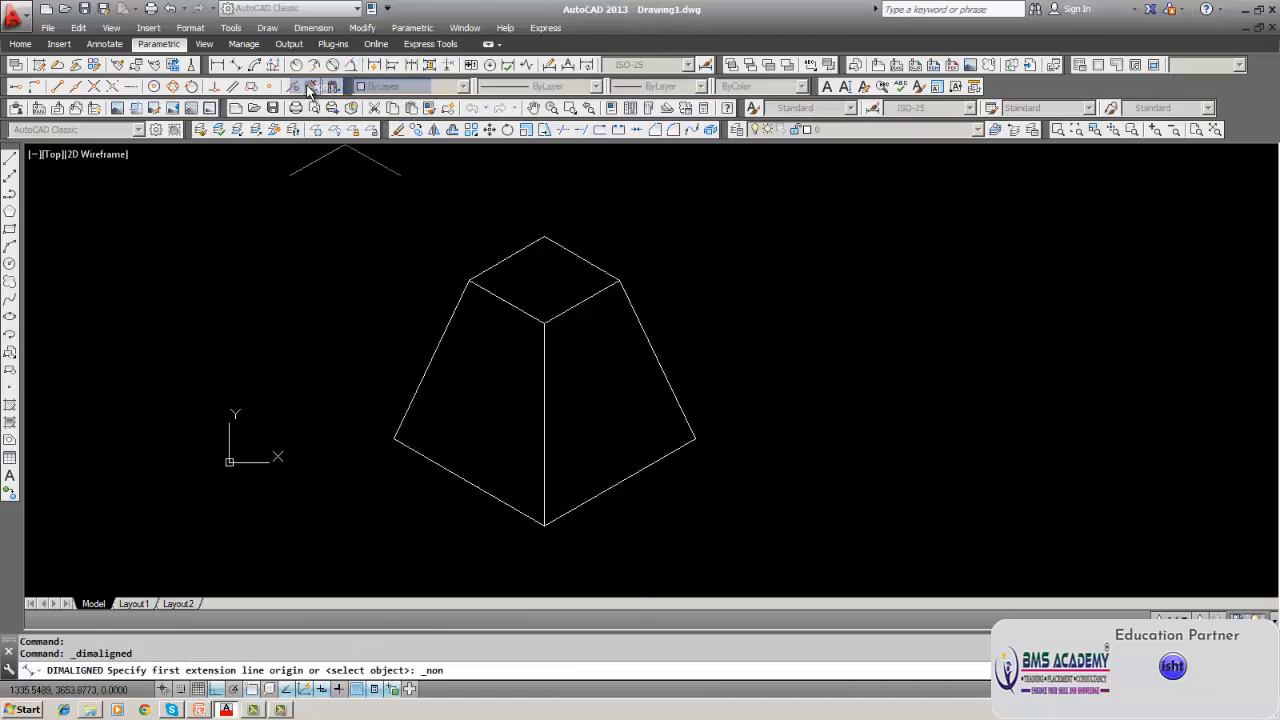
pyautogui.click(469, 282)
pyautogui.click(544, 238)
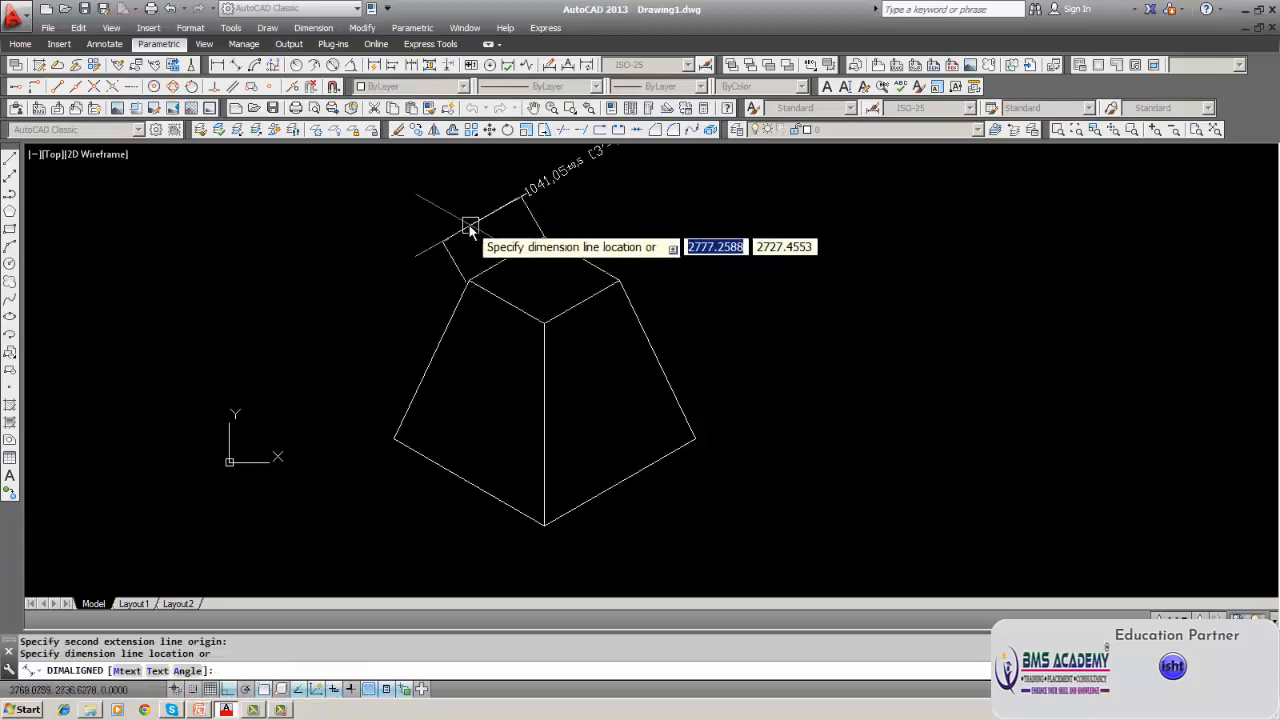
pyautogui.click(474, 238)
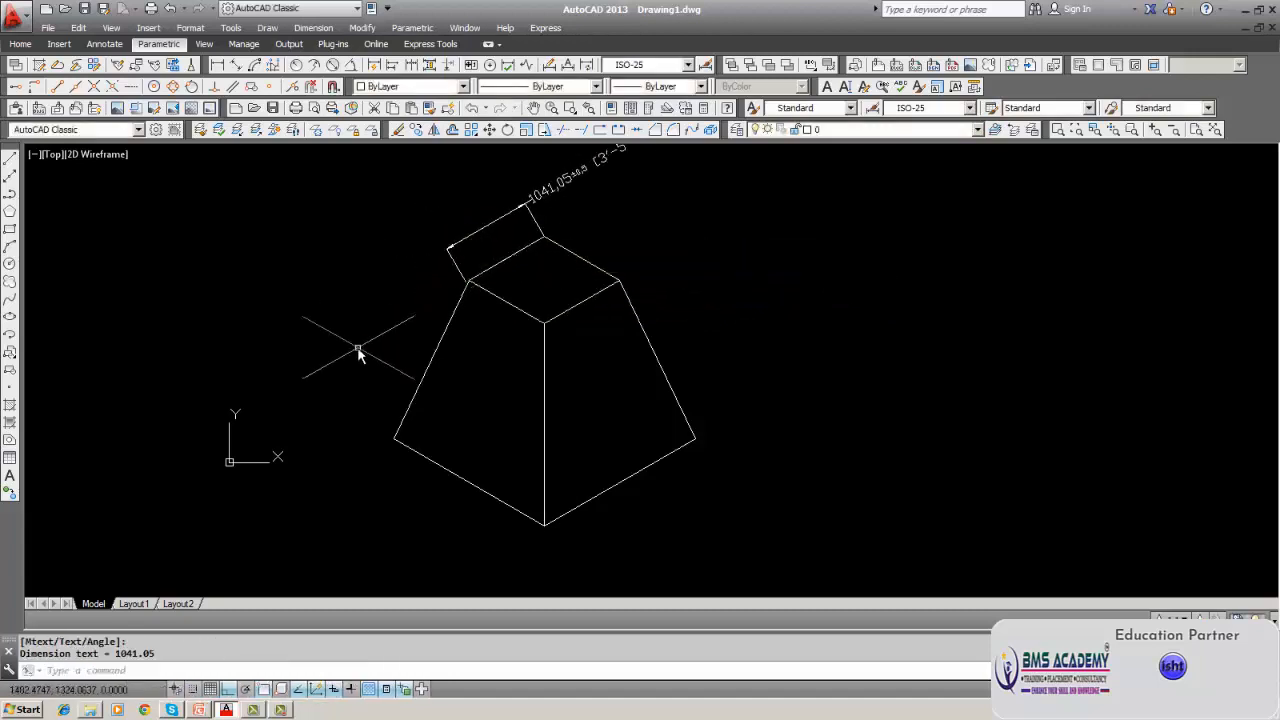
# Add an aligned dimension to the front-left edge of the top rhombus, placed over the left face.
pyautogui.moveTo(357, 363); pyautogui.dragTo(353, 406, button='middle')
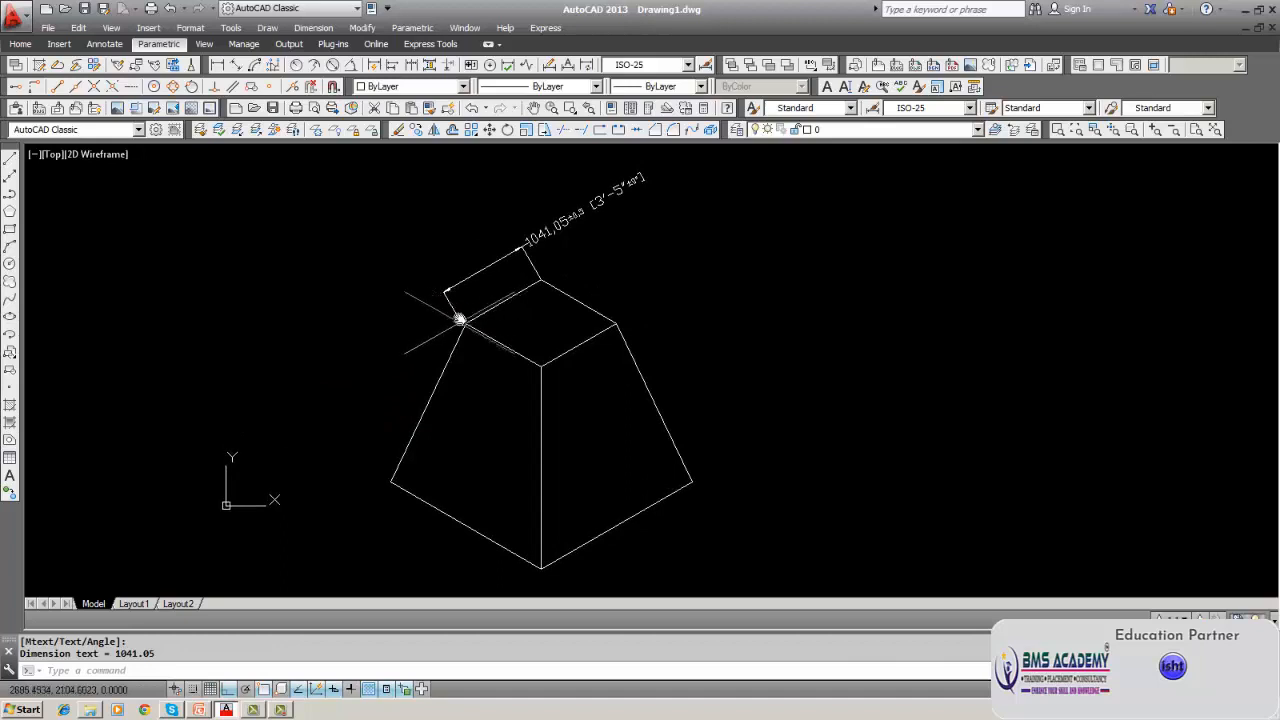
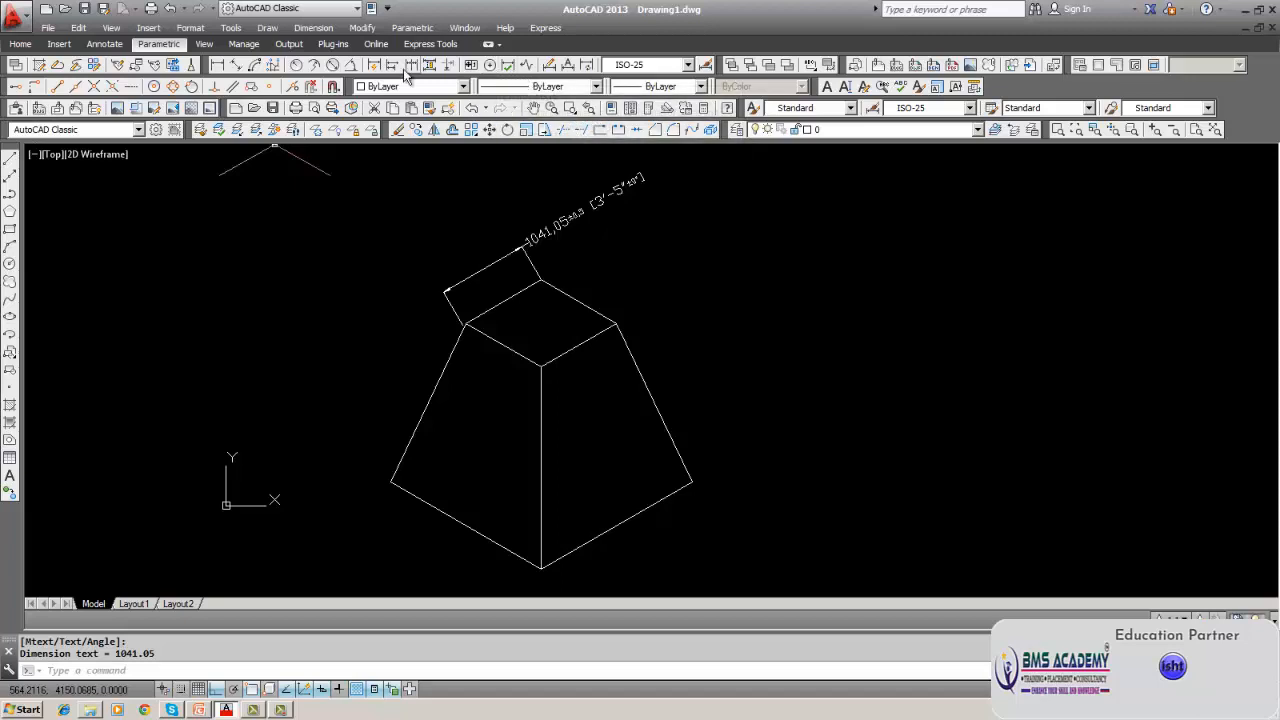
pyautogui.click(236, 66)
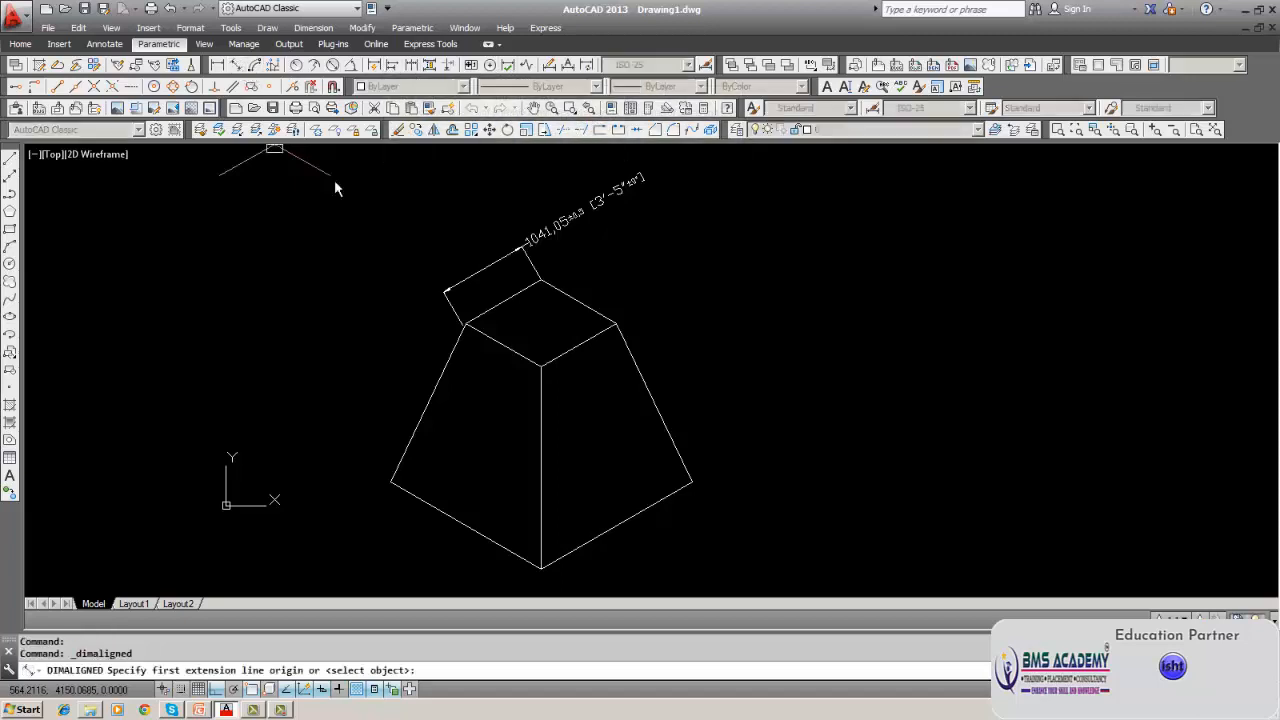
pyautogui.click(466, 326)
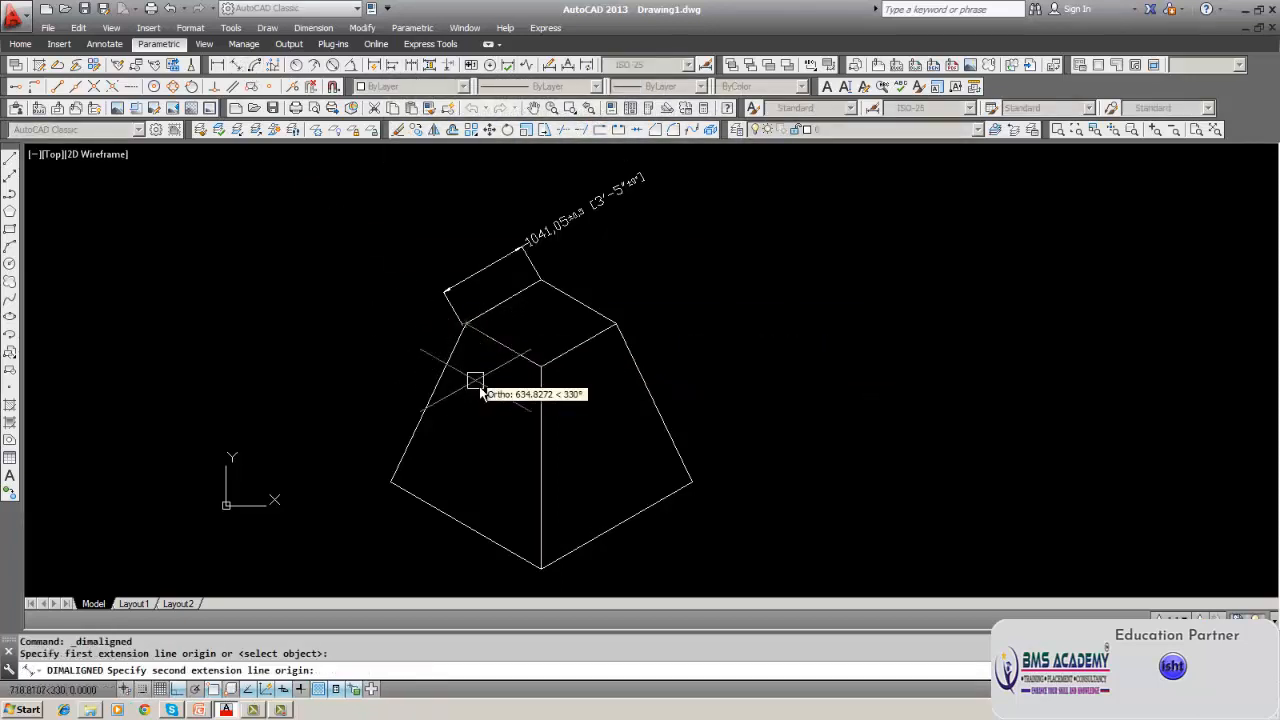
pyautogui.click(542, 367)
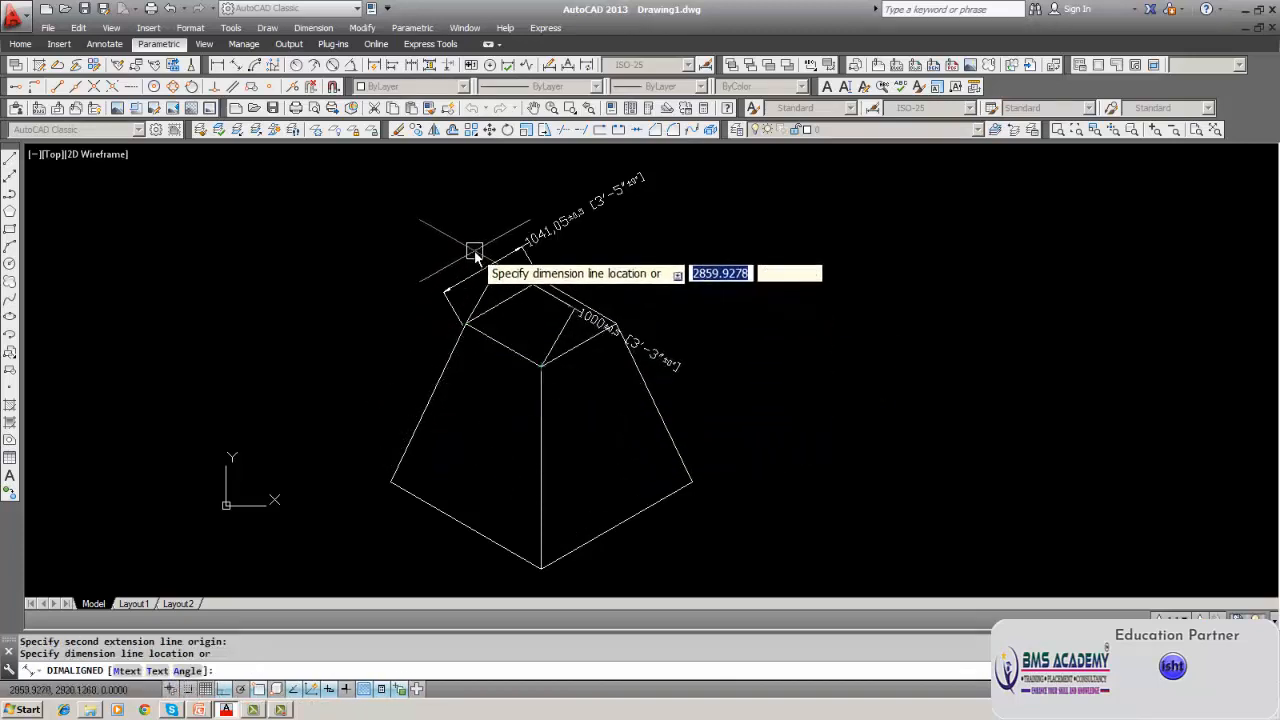
pyautogui.click(395, 343)
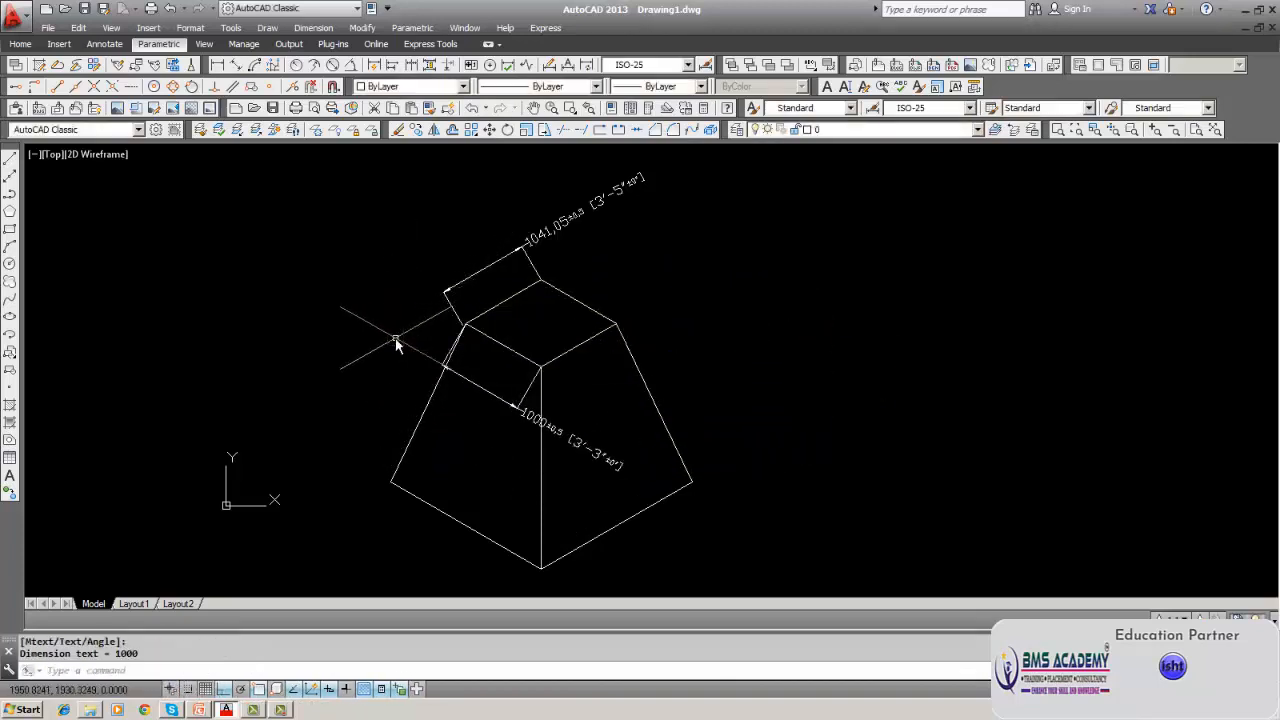
pyautogui.press('Escape')
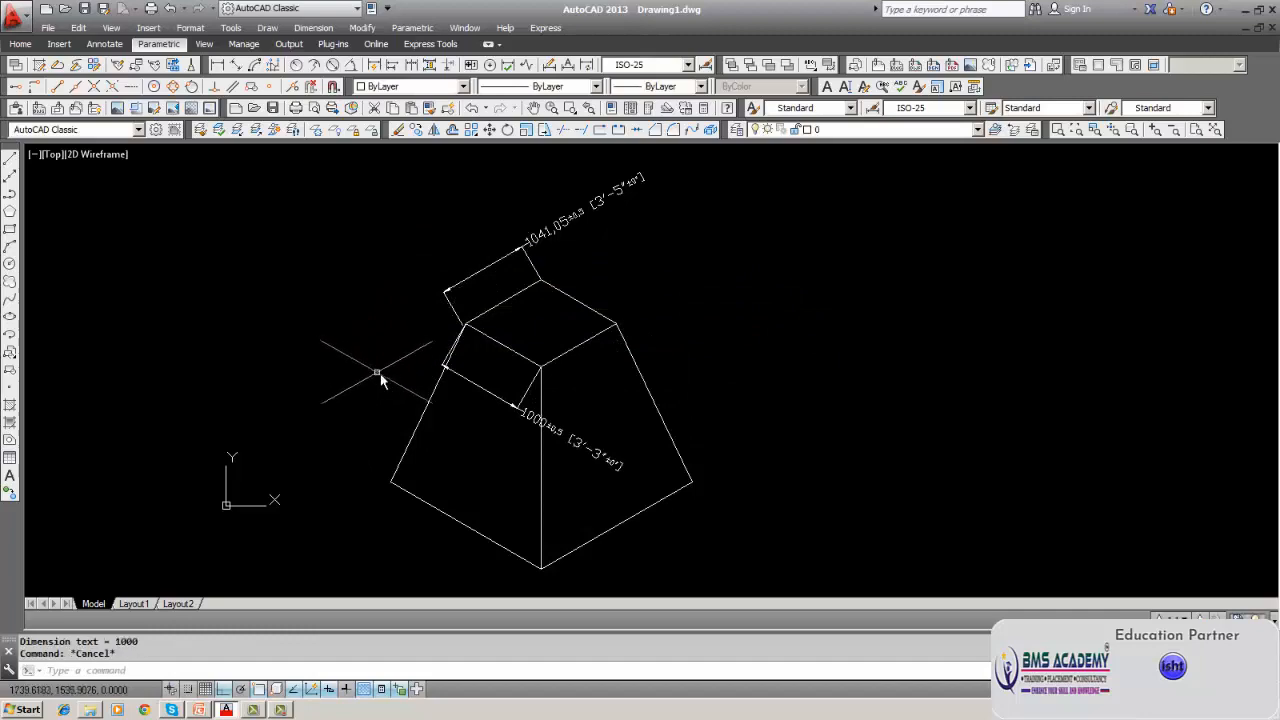
# Erase the aligned dimension of the top rhombus's front-left edge.
pyautogui.click(398, 131)
pyautogui.click(496, 400)
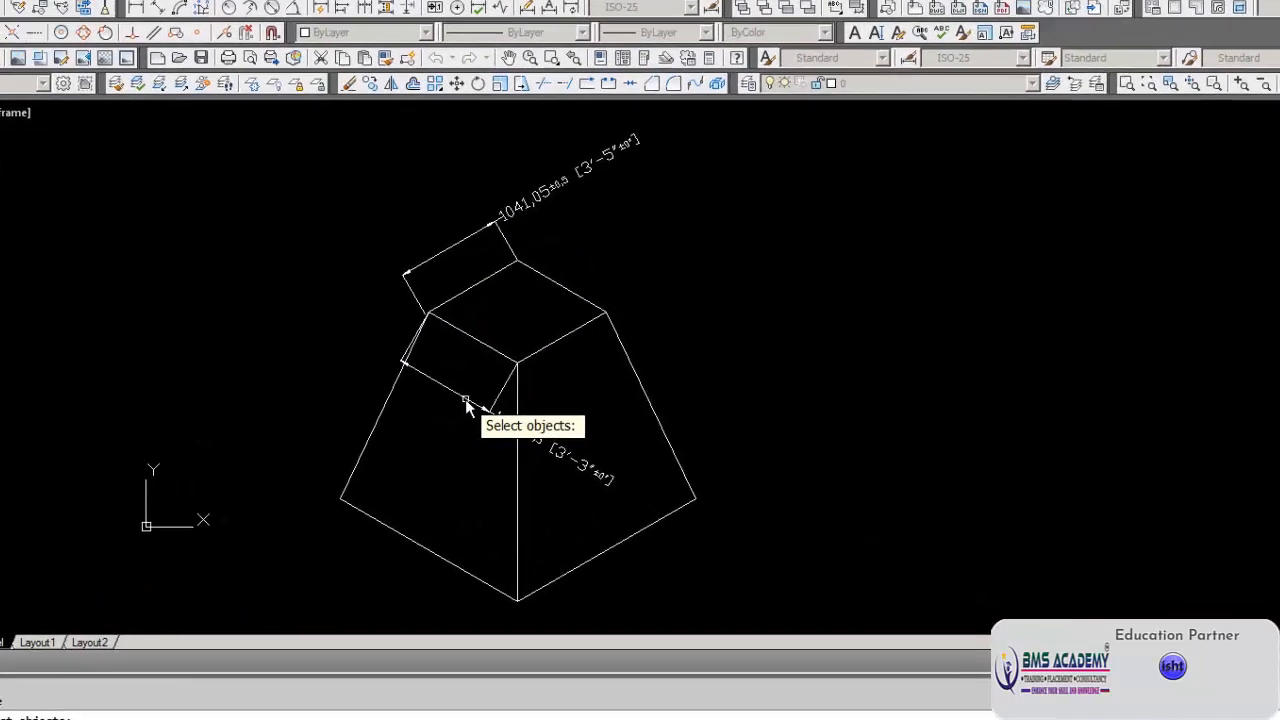
# Erase the two aligned dimensions attached to the top face of the isometric frustum.
pyautogui.press('Return')
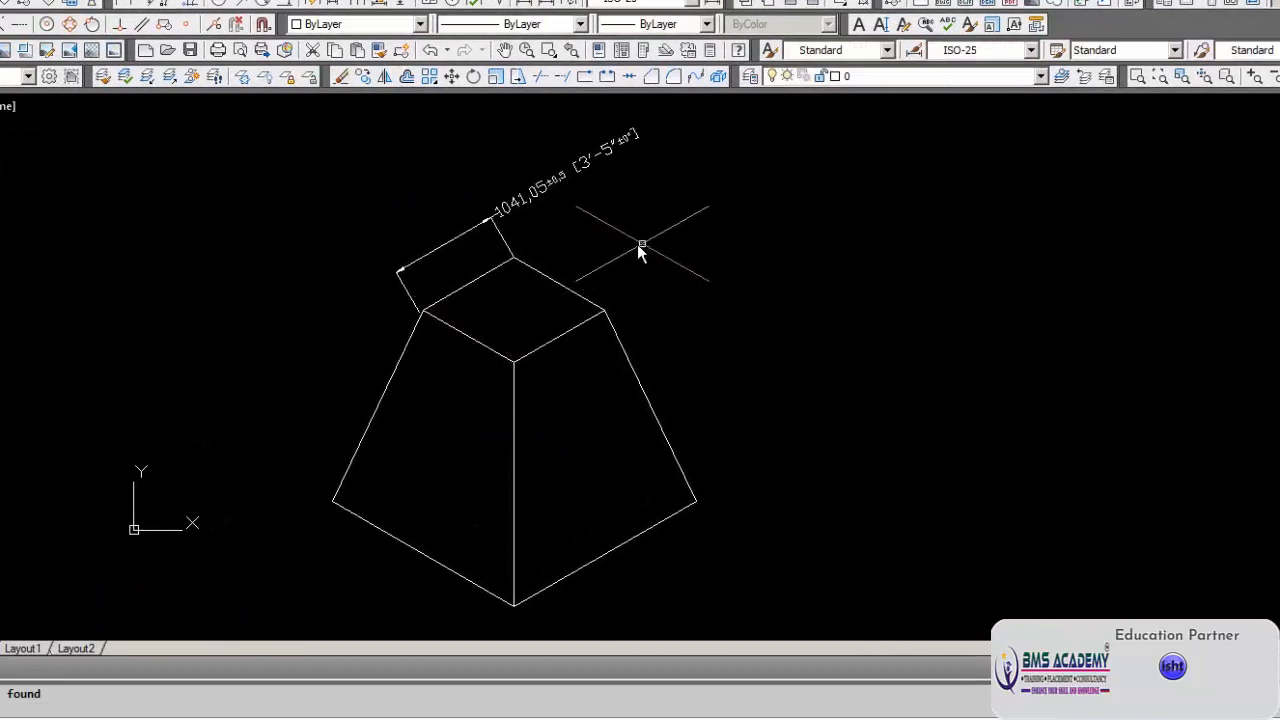
pyautogui.press('Return')
pyautogui.click(548, 201)
pyautogui.press('Return')
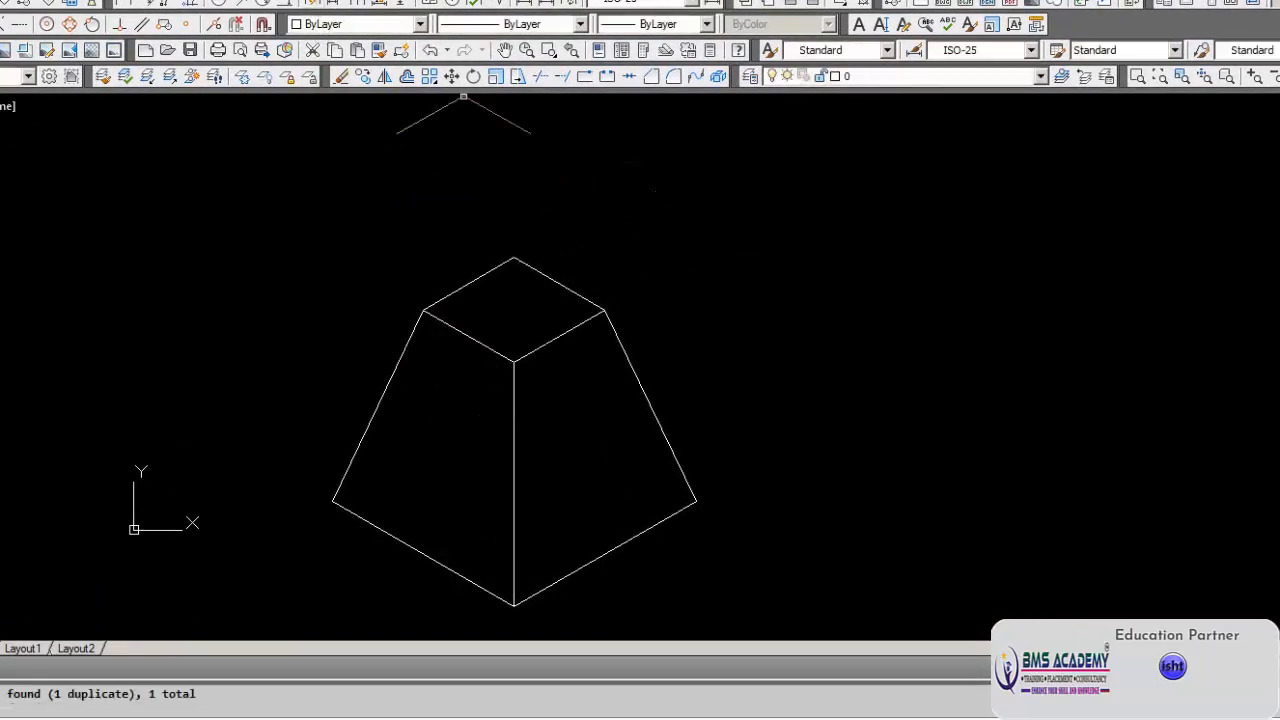
# Open the ISO-25 dimension style for modification.
pyautogui.click(298, 1)
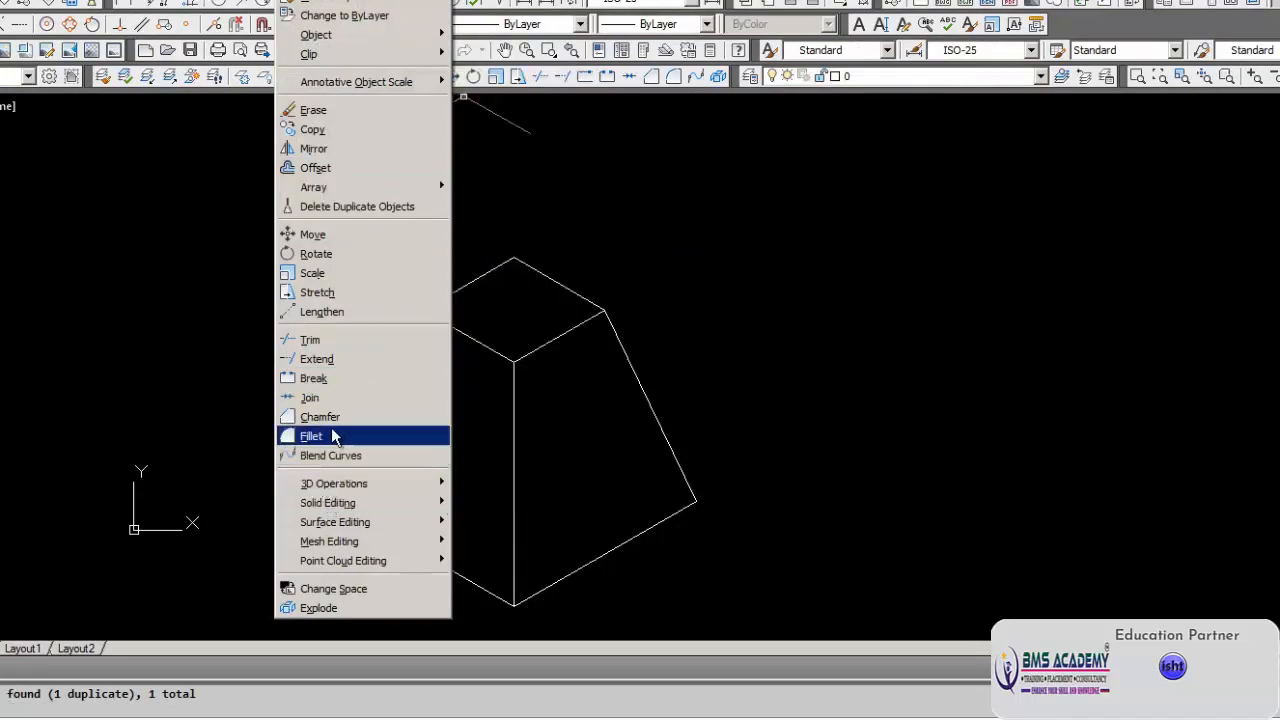
pyautogui.moveTo(240, 0)
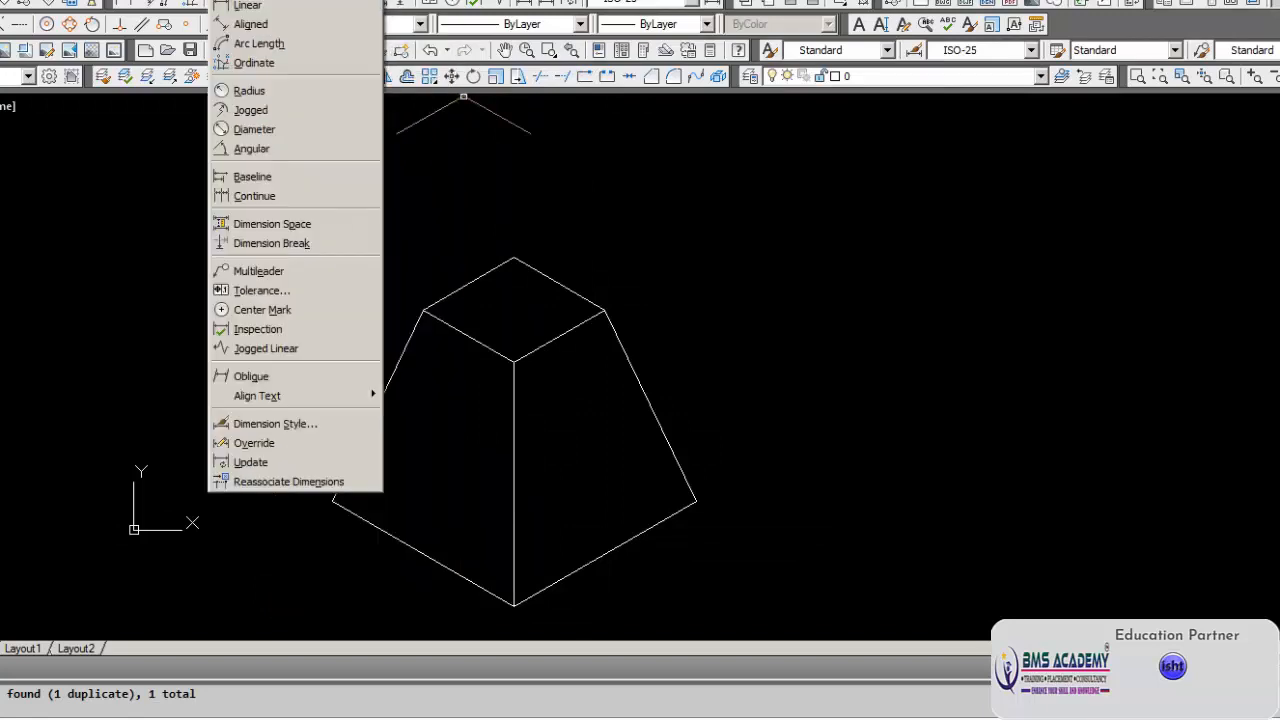
pyautogui.click(262, 423)
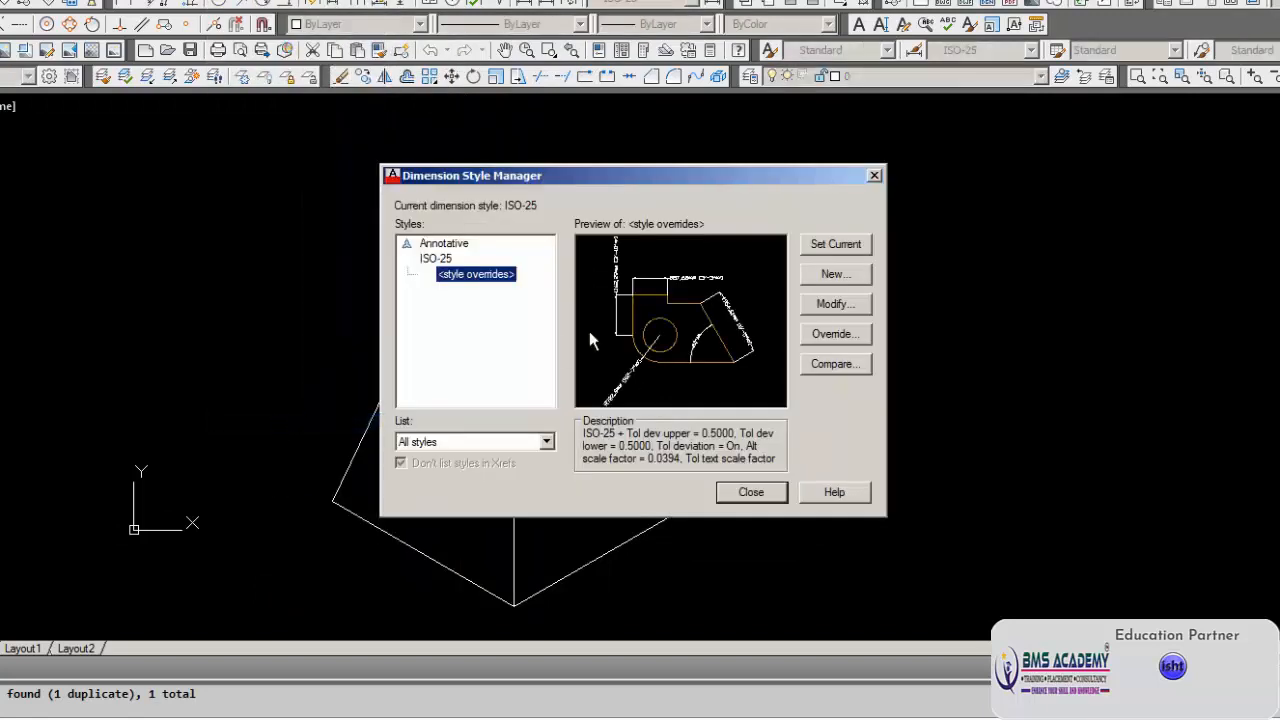
pyautogui.click(446, 260)
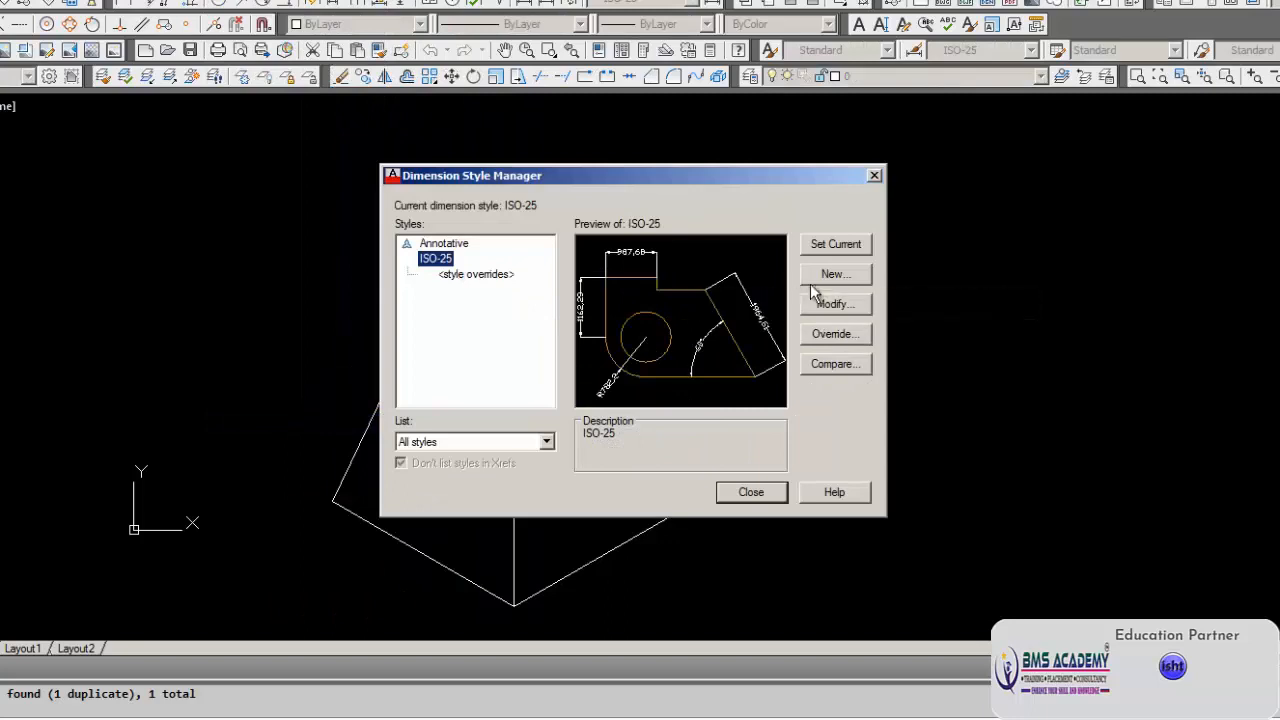
pyautogui.click(835, 304)
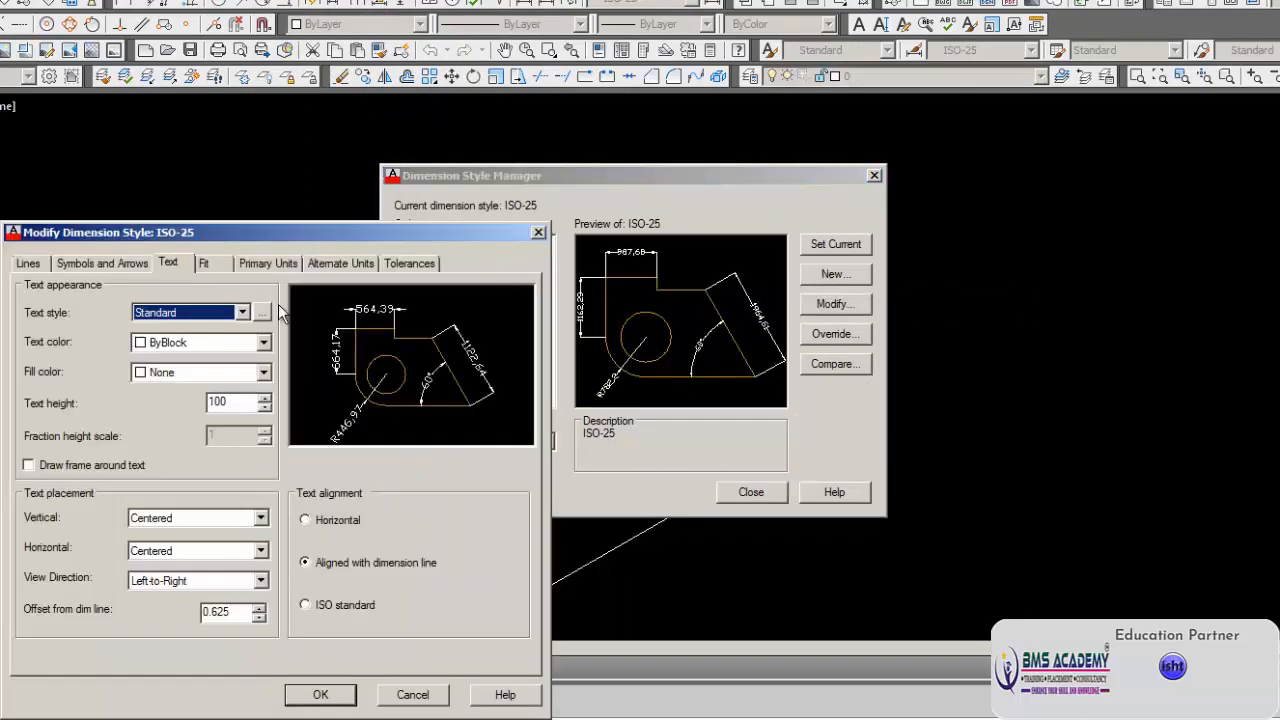
# Review the ISO-25 style's alternate units, text, symbols and arrows, and tolerance settings, then close the style manager without changing any of them.
pyautogui.click(315, 263)
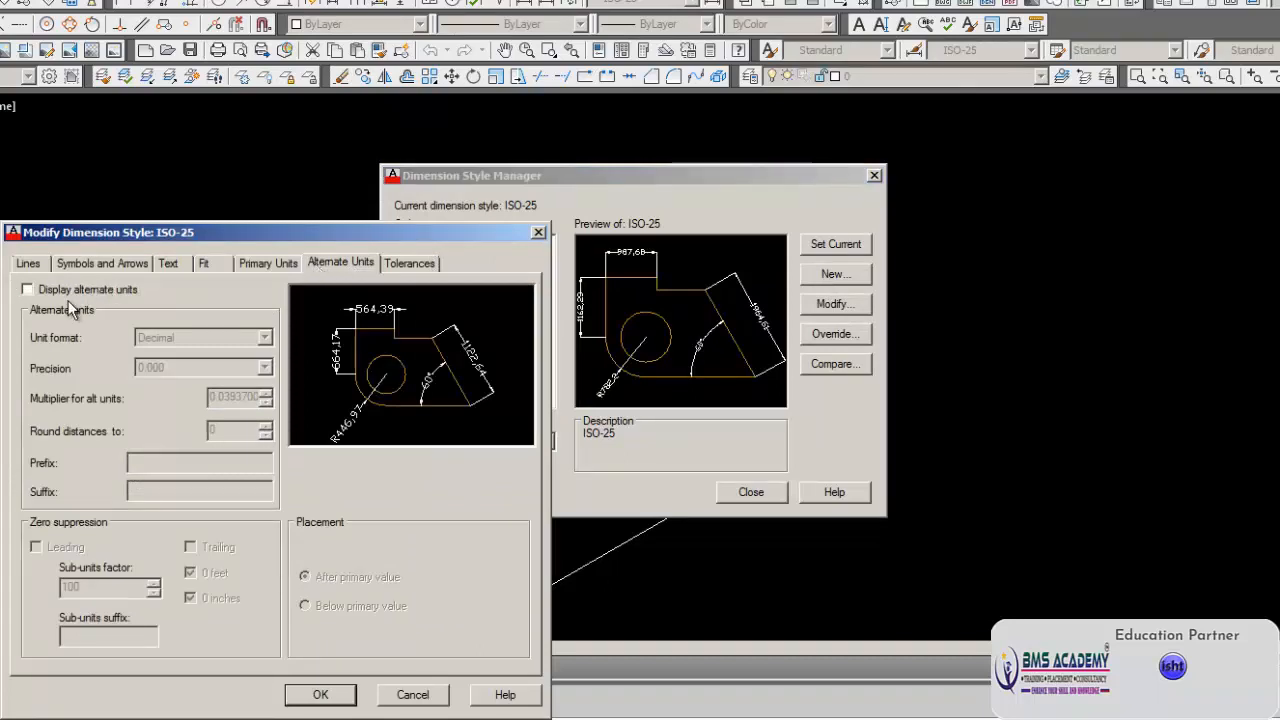
pyautogui.click(206, 264)
pyautogui.click(167, 264)
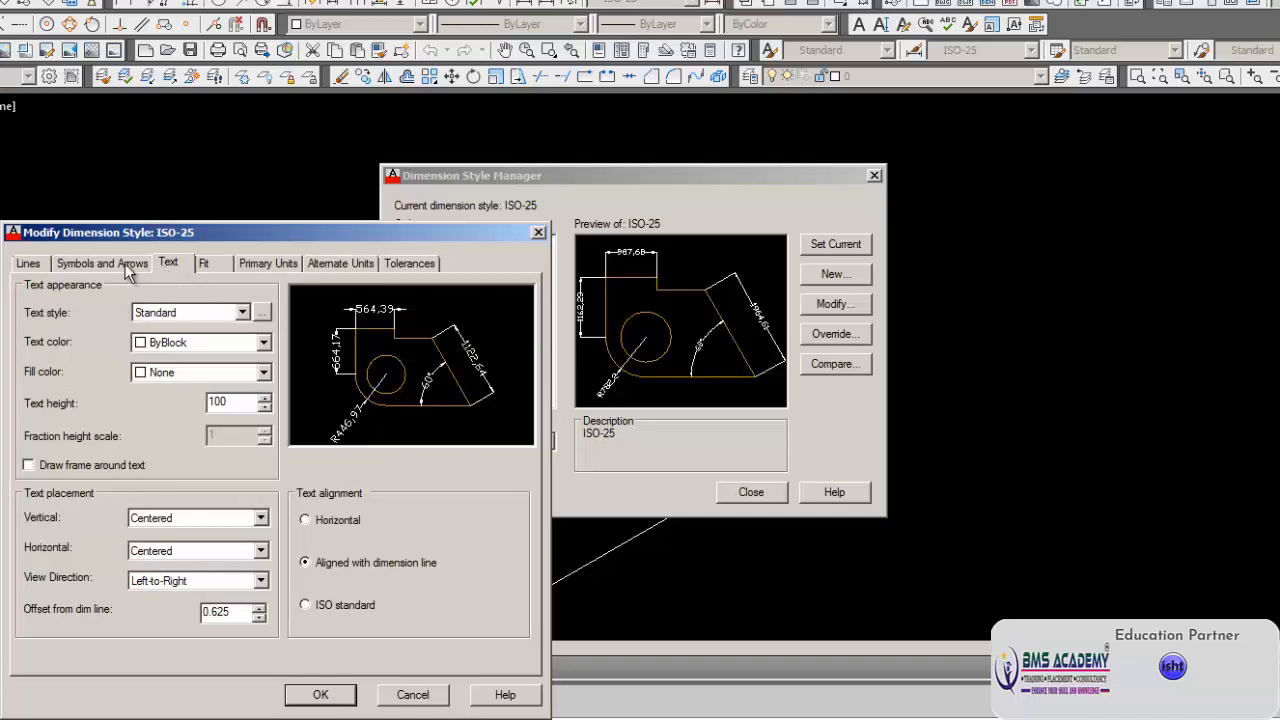
pyautogui.click(126, 268)
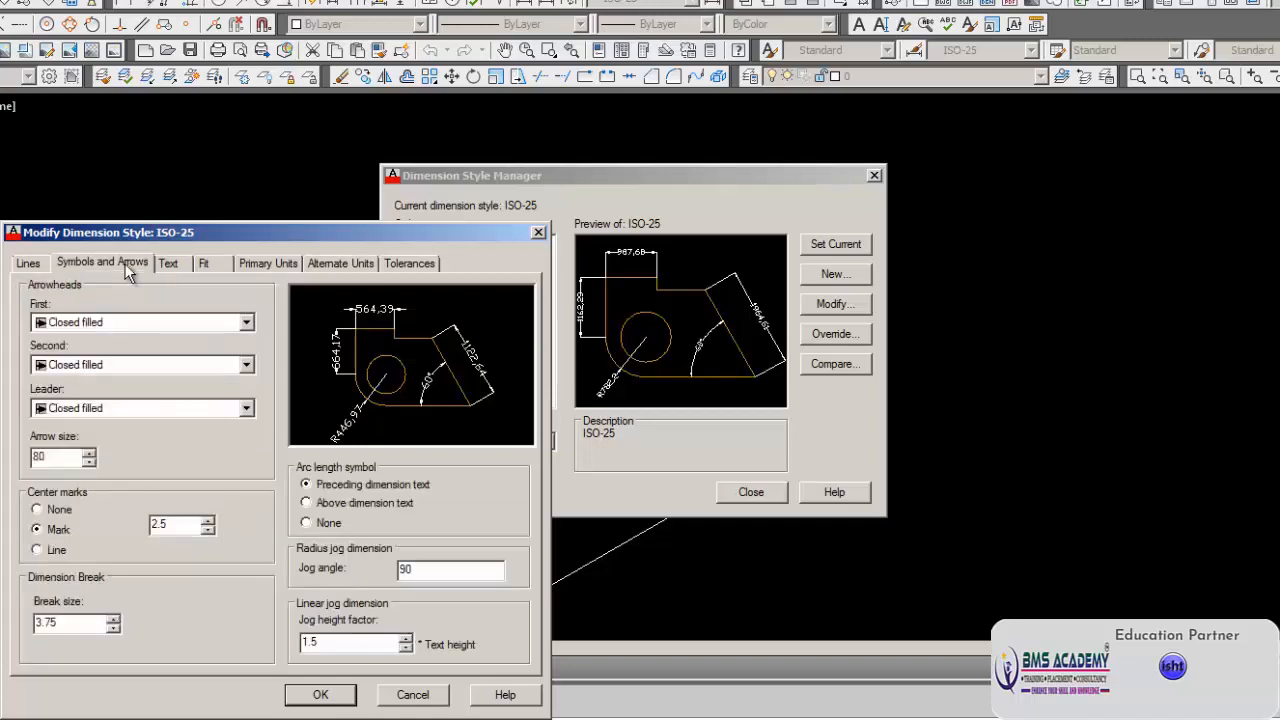
pyautogui.click(312, 264)
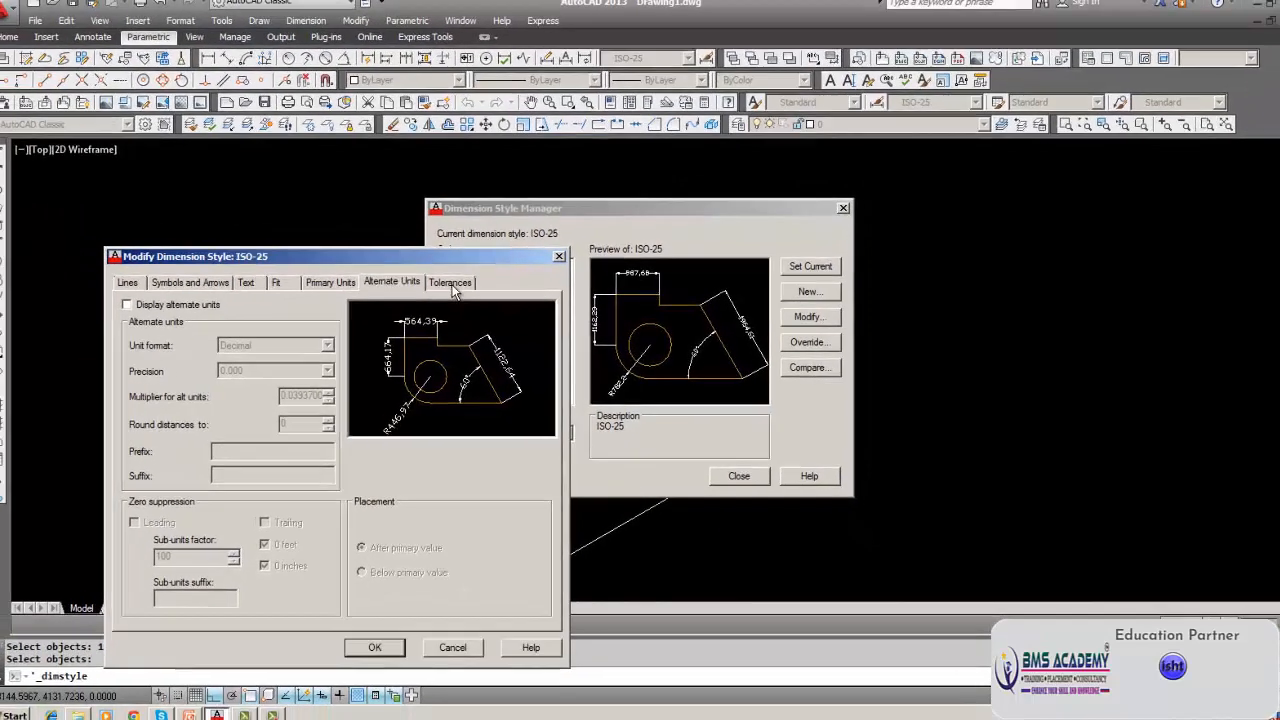
pyautogui.click(409, 263)
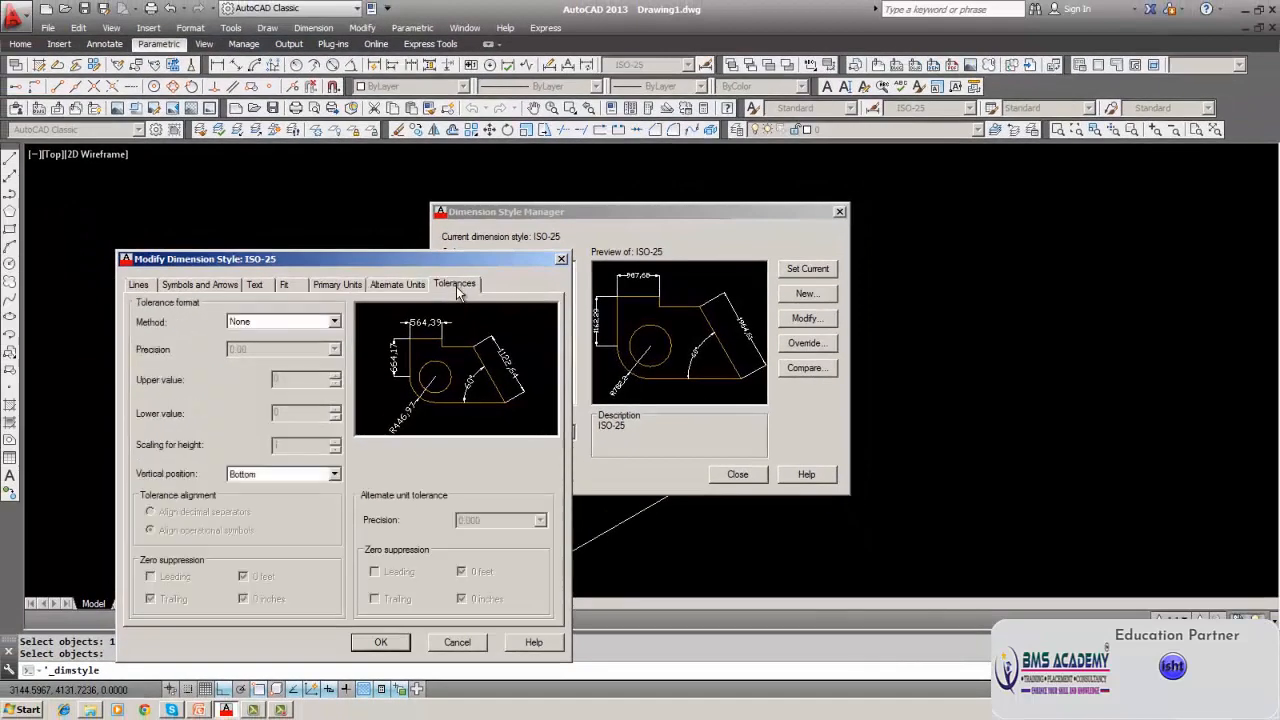
pyautogui.click(381, 643)
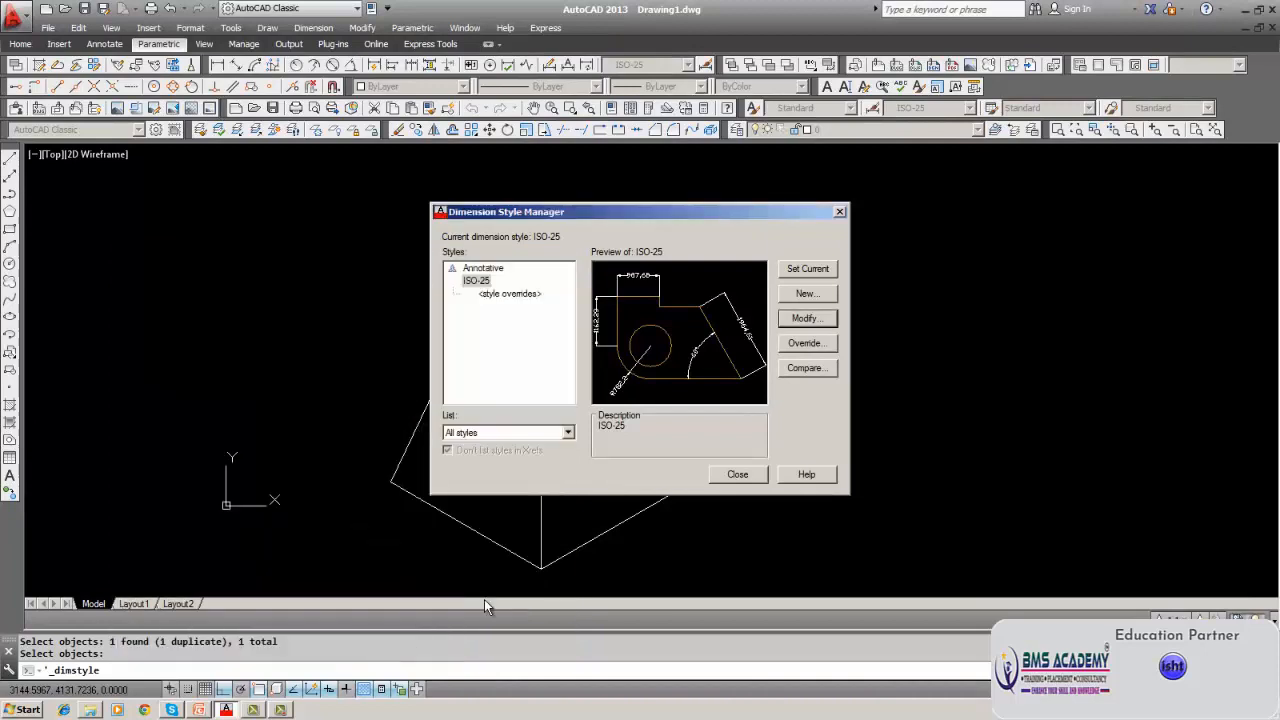
pyautogui.click(737, 474)
pyautogui.click(724, 487)
pyautogui.press('Escape')
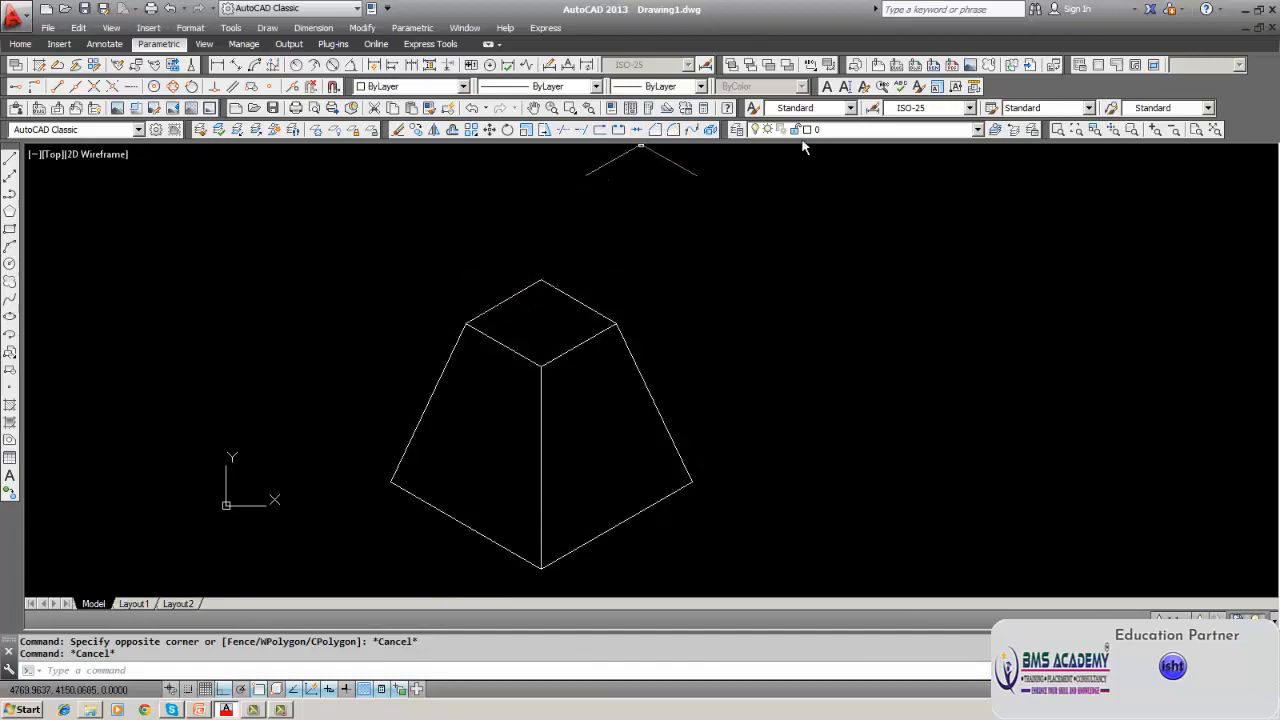
pyautogui.click(850, 108)
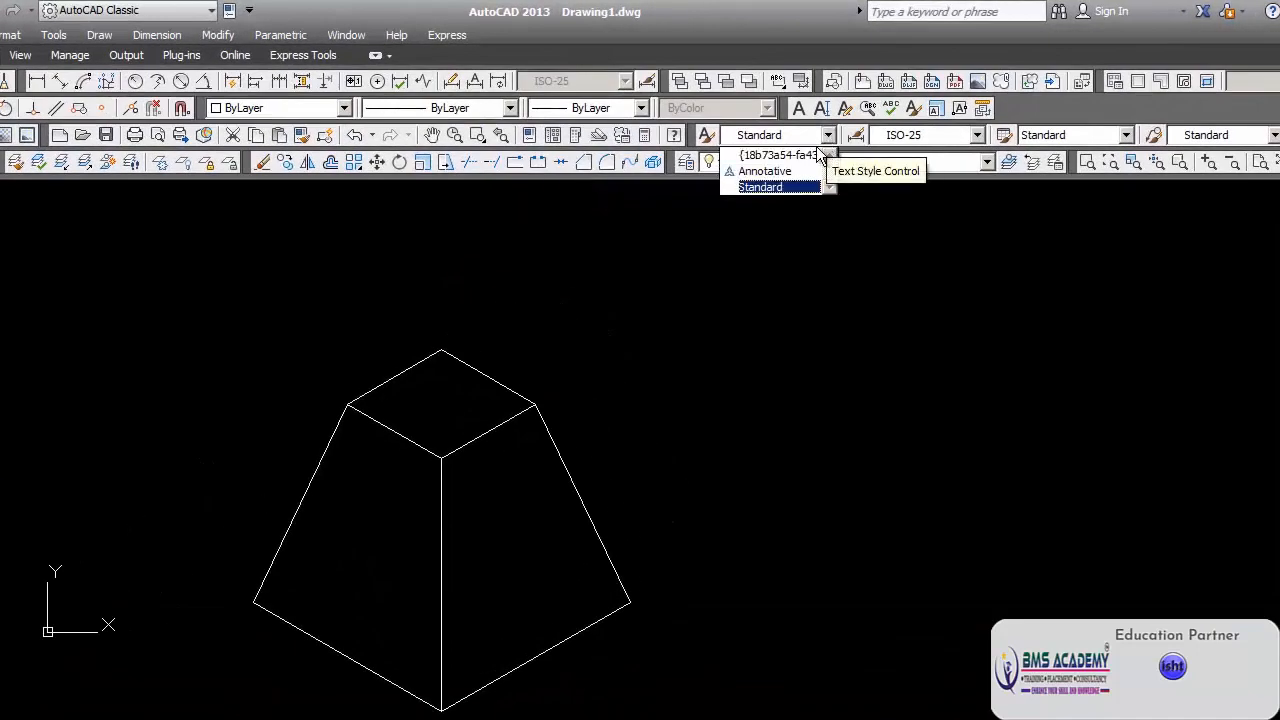
pyautogui.click(773, 187)
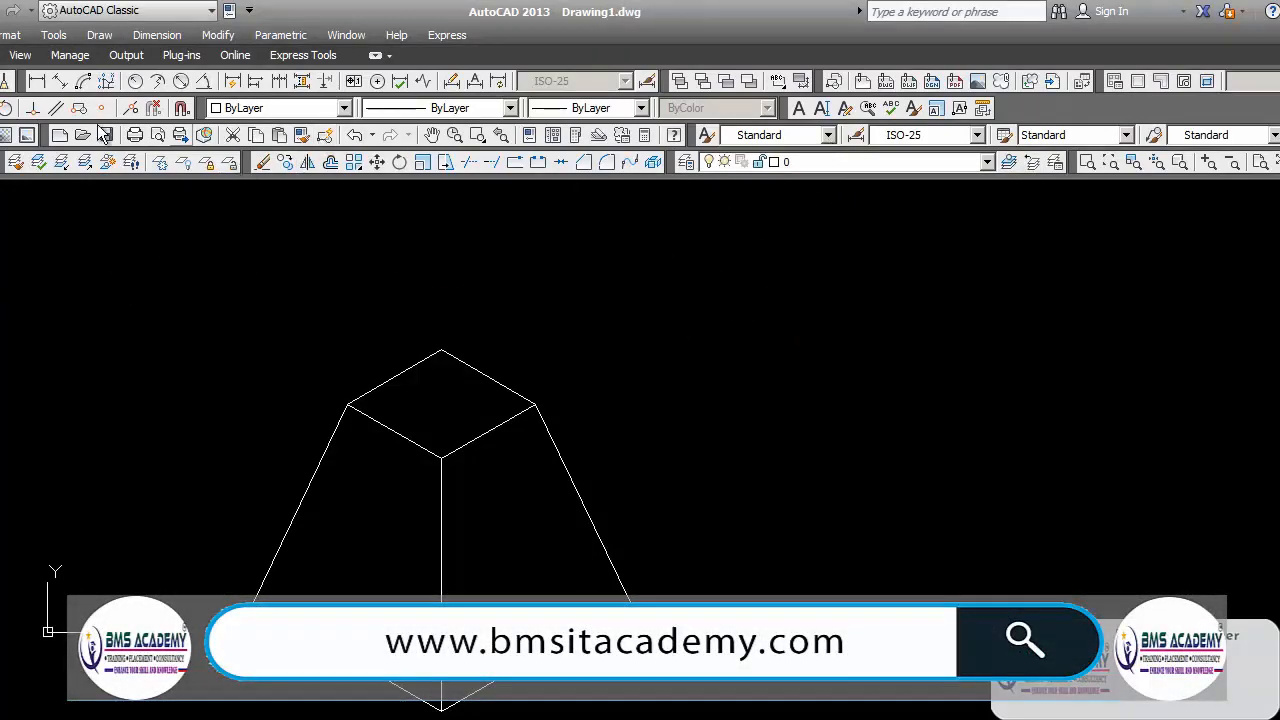
pyautogui.click(62, 82)
pyautogui.click(441, 350)
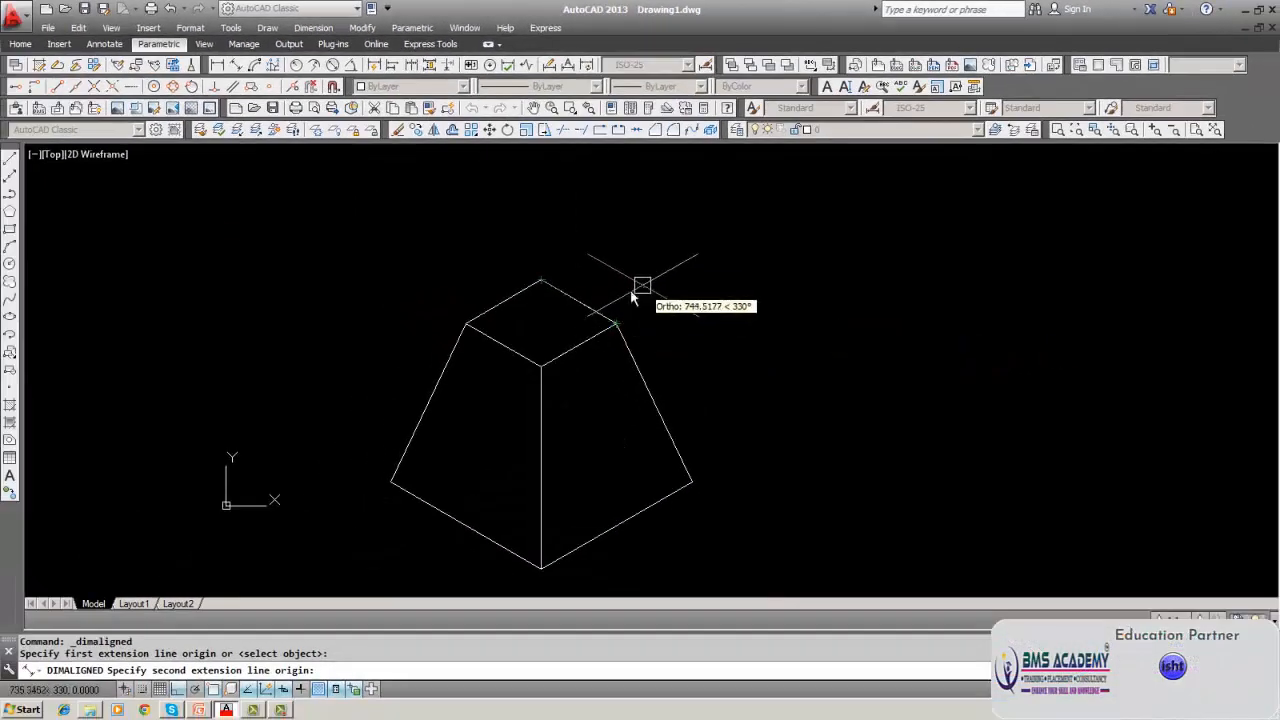
pyautogui.click(543, 281)
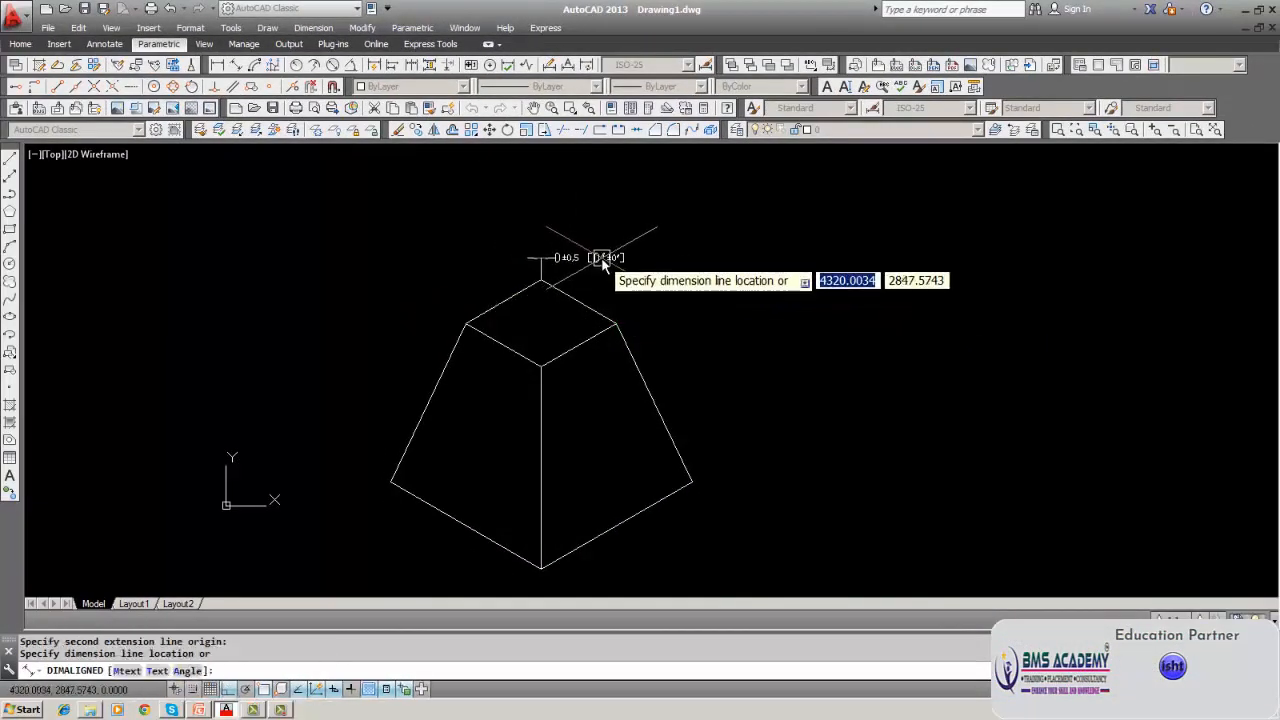
pyautogui.press('Escape')
pyautogui.scroll(5, 551, 301)
pyautogui.moveTo(555, 286); pyautogui.dragTo(548, 395, button='middle')
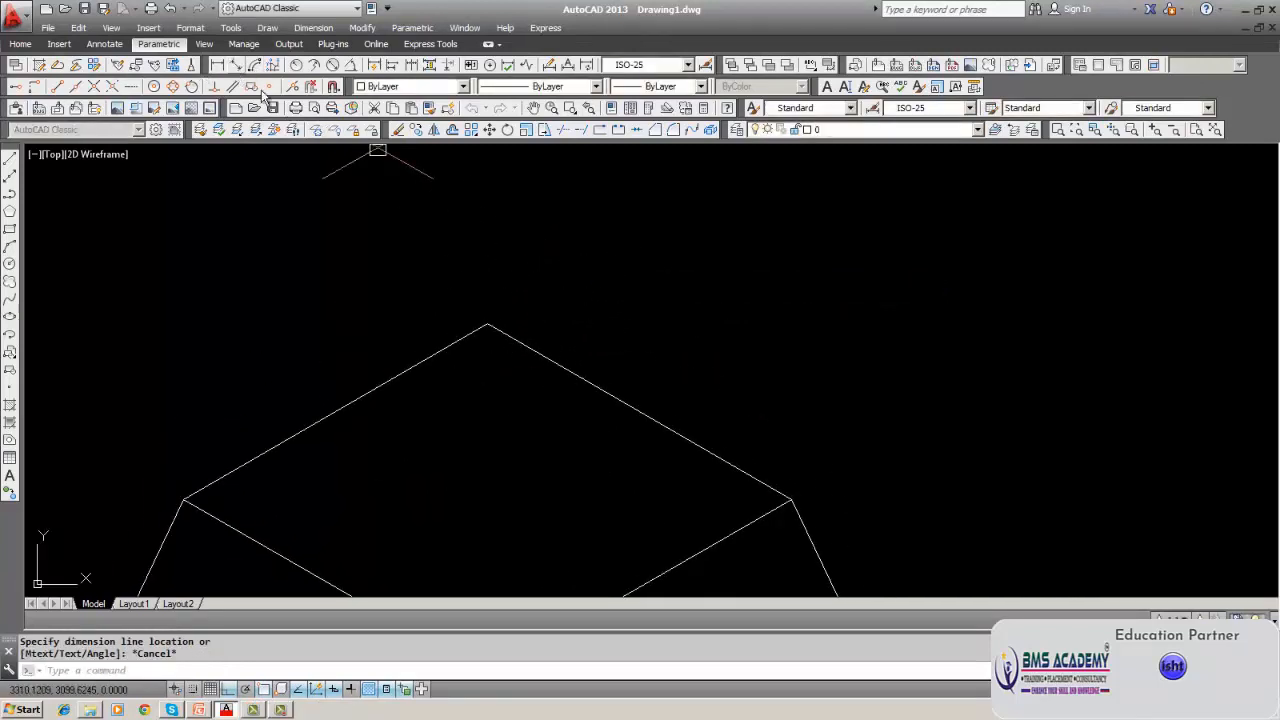
pyautogui.click(236, 66)
pyautogui.click(488, 324)
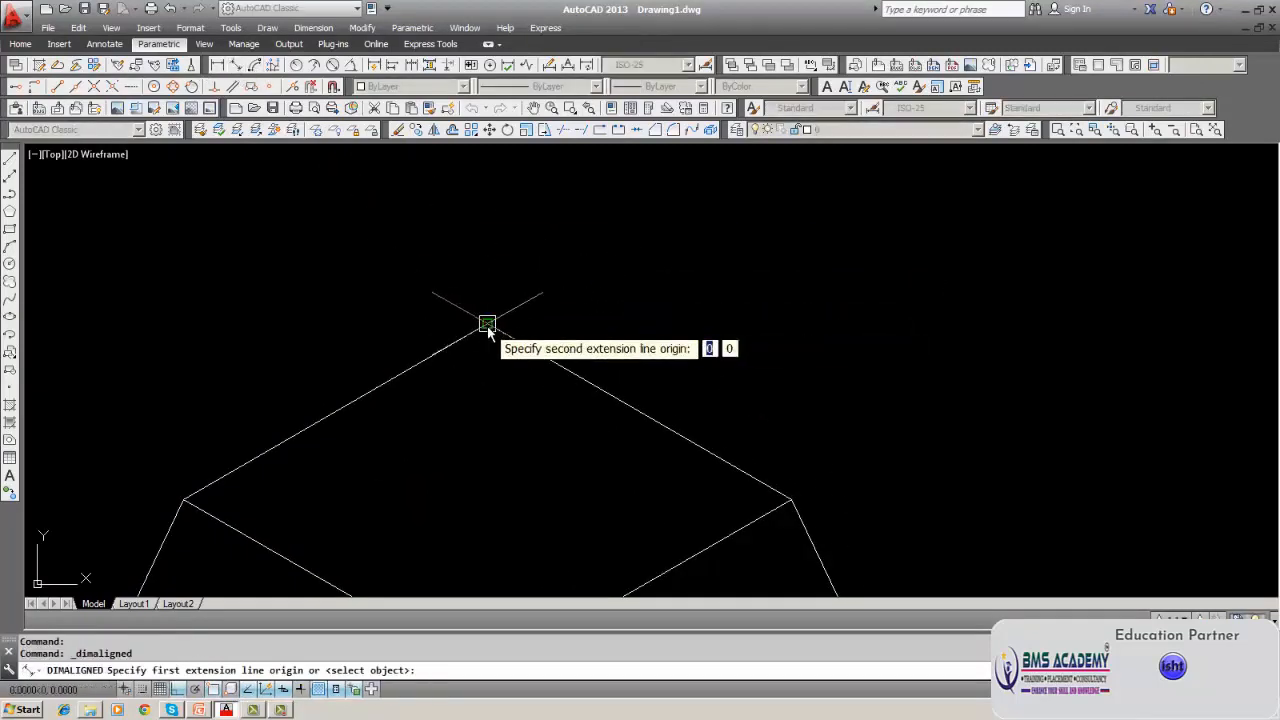
pyautogui.click(790, 497)
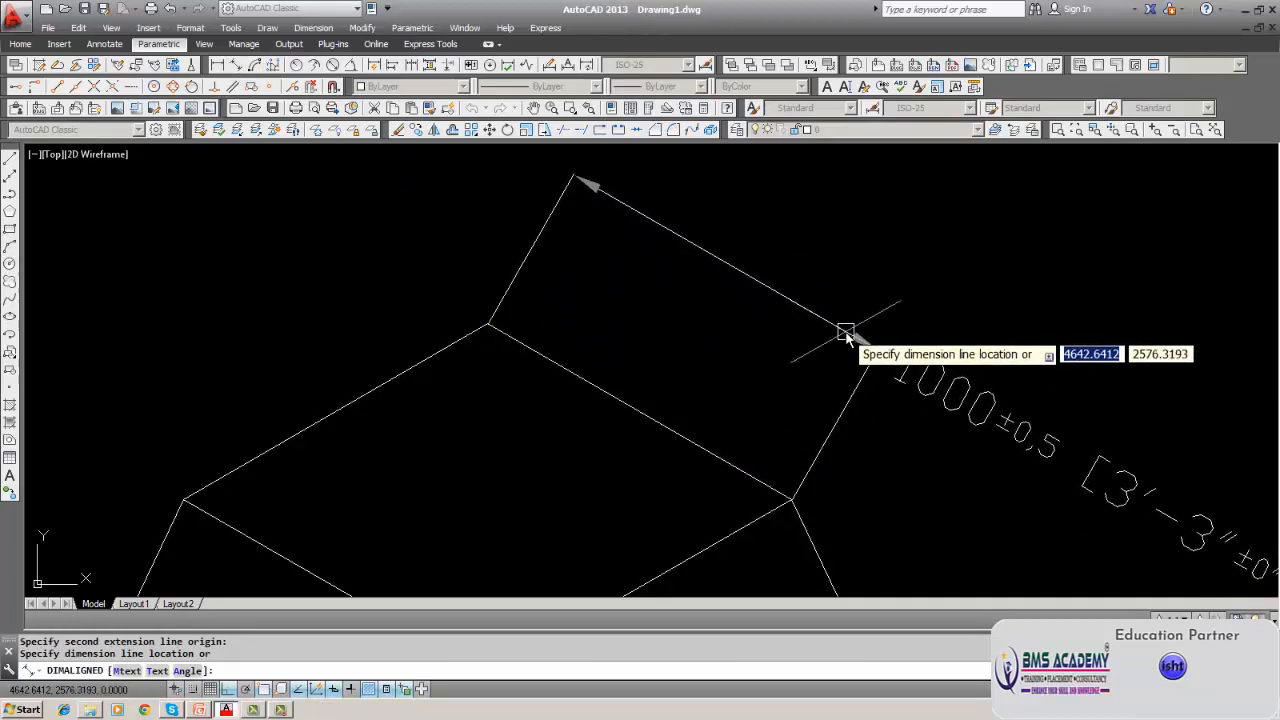
pyautogui.press('Escape')
# Add an aligned dimension to the upper-right edge of the frustum's top face, placing it outside above the edge.
pyautogui.scroll(-4, 806, 342)
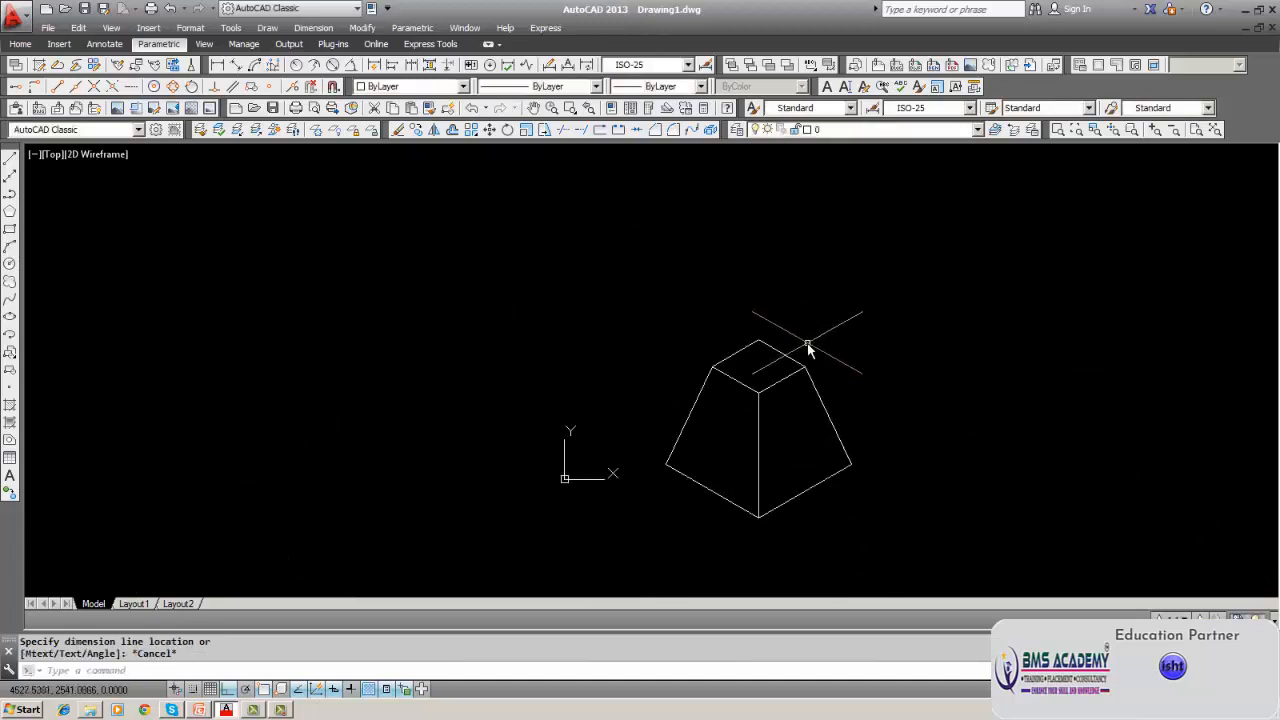
pyautogui.moveTo(806, 342); pyautogui.dragTo(568, 312, button='middle')
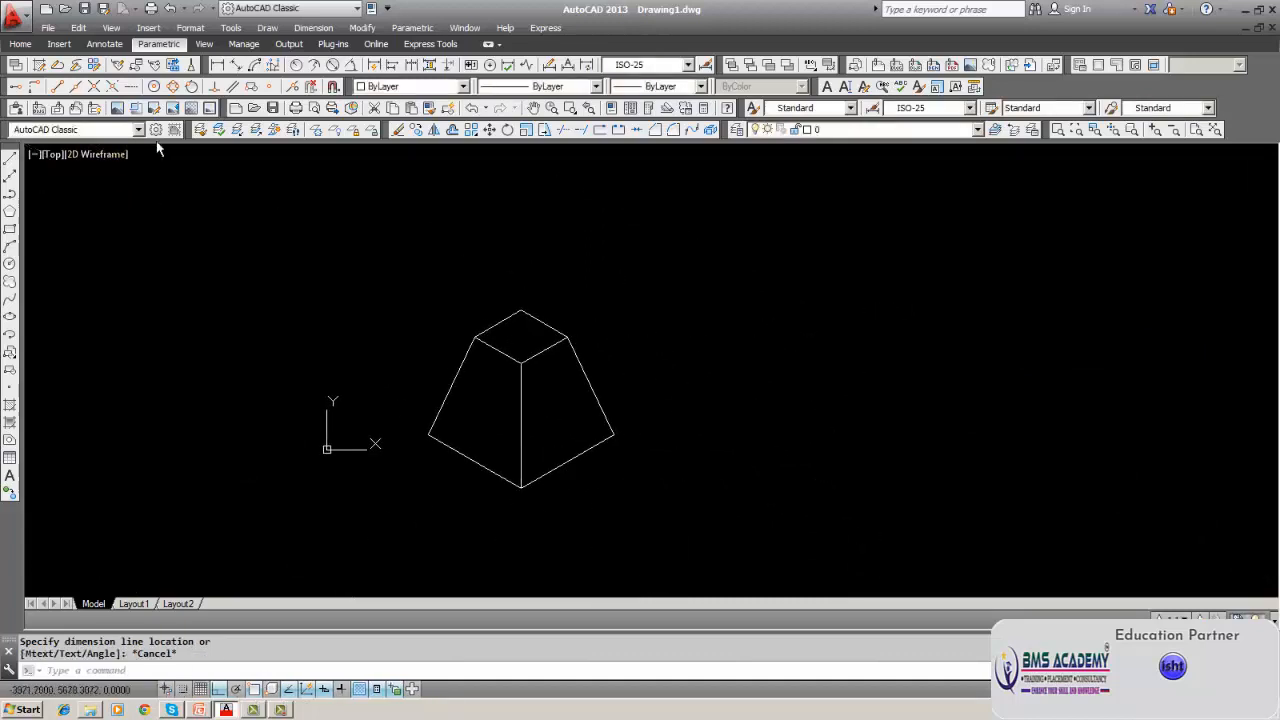
pyautogui.click(235, 65)
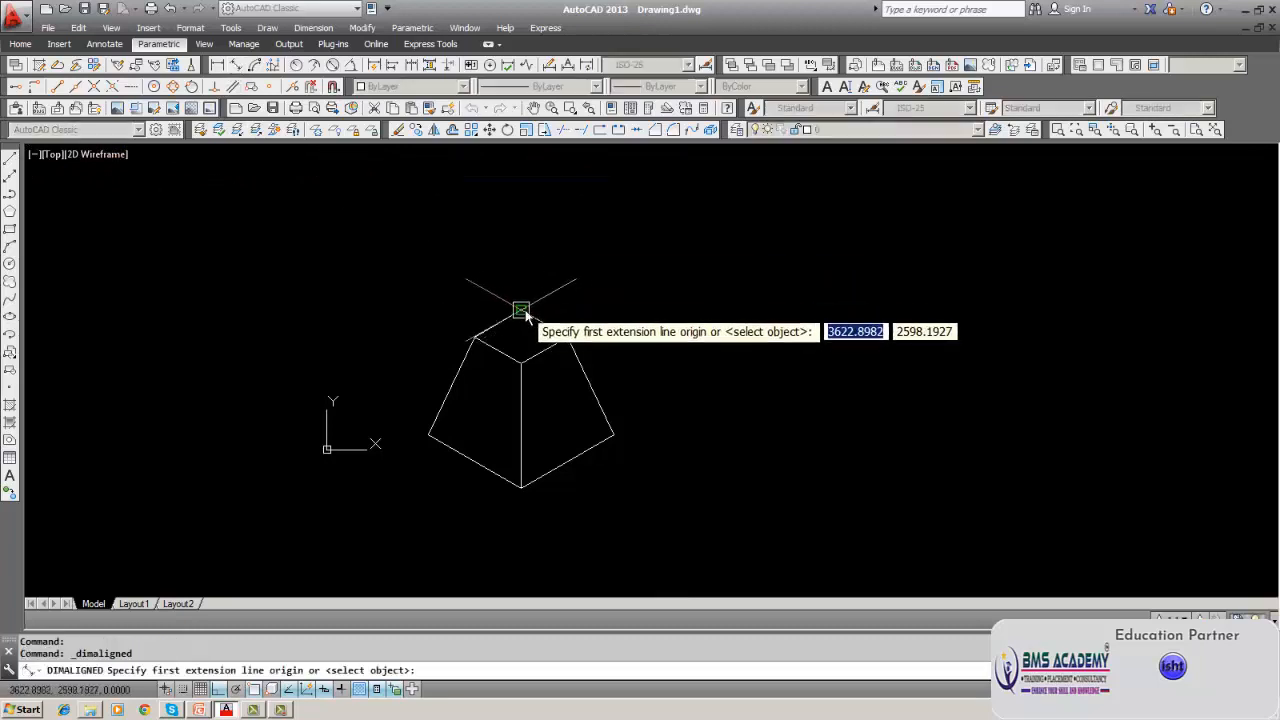
pyautogui.click(520, 311)
pyautogui.click(570, 337)
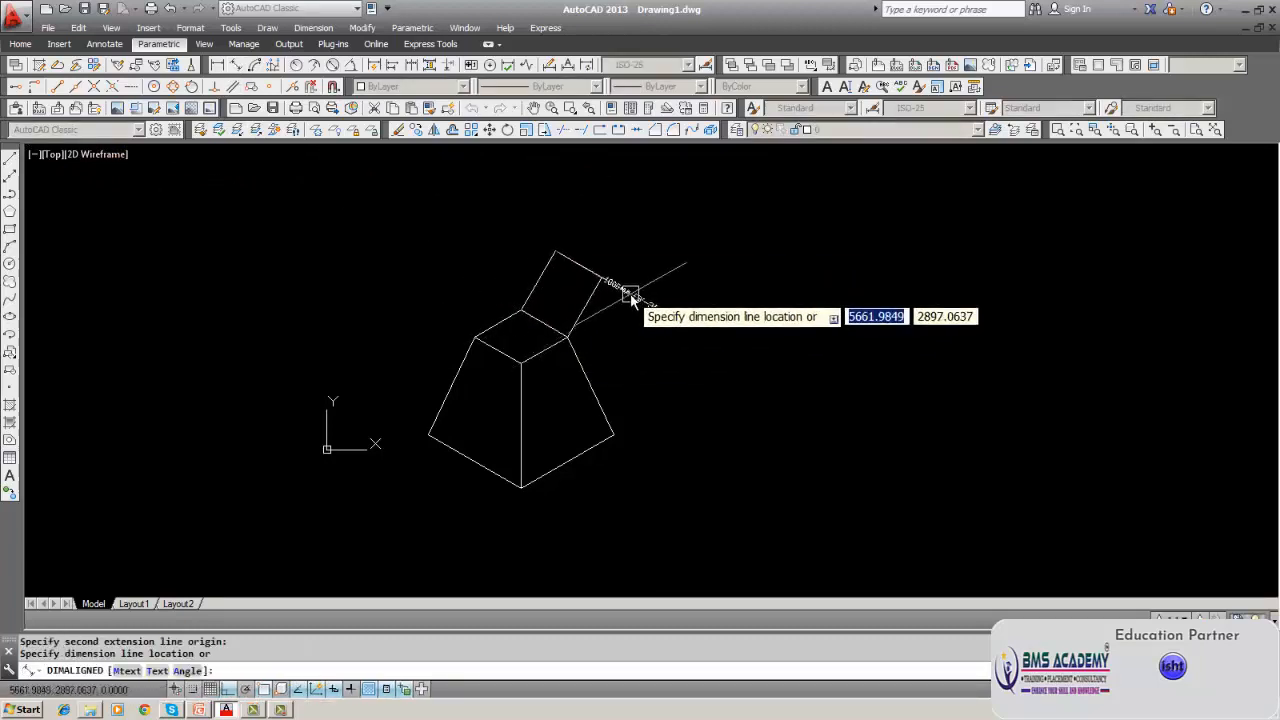
pyautogui.click(631, 300)
# Draw a line along the frustum's lower-right base edge, from the bottom corner to the right base corner.
pyautogui.scroll(2, 584, 313)
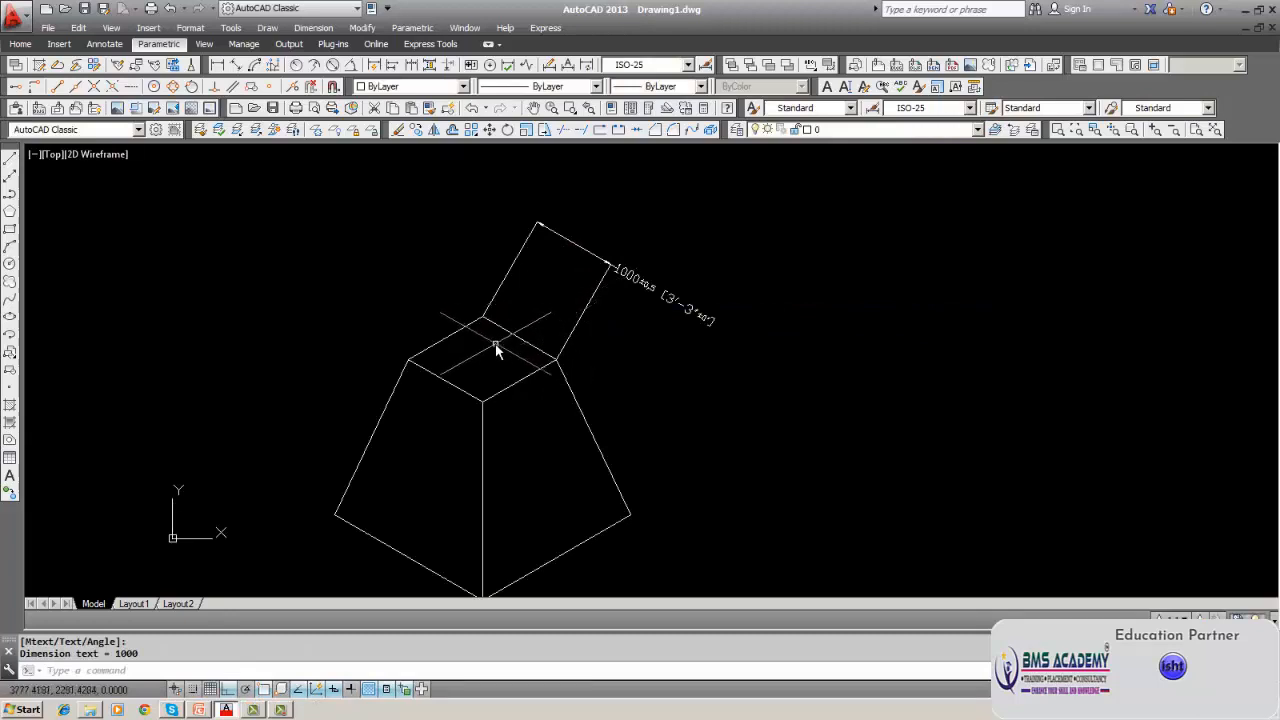
pyautogui.click(10, 163)
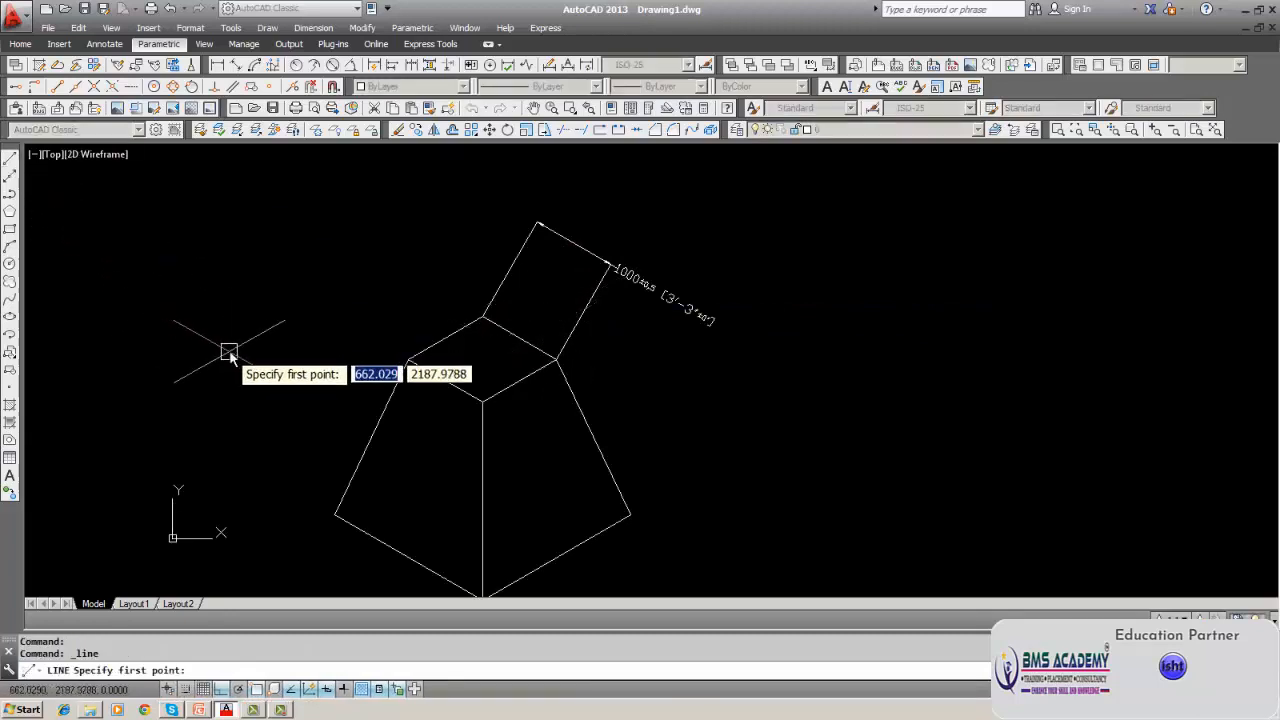
pyautogui.moveTo(229, 357); pyautogui.dragTo(258, 241, button='middle')
pyautogui.click(511, 481)
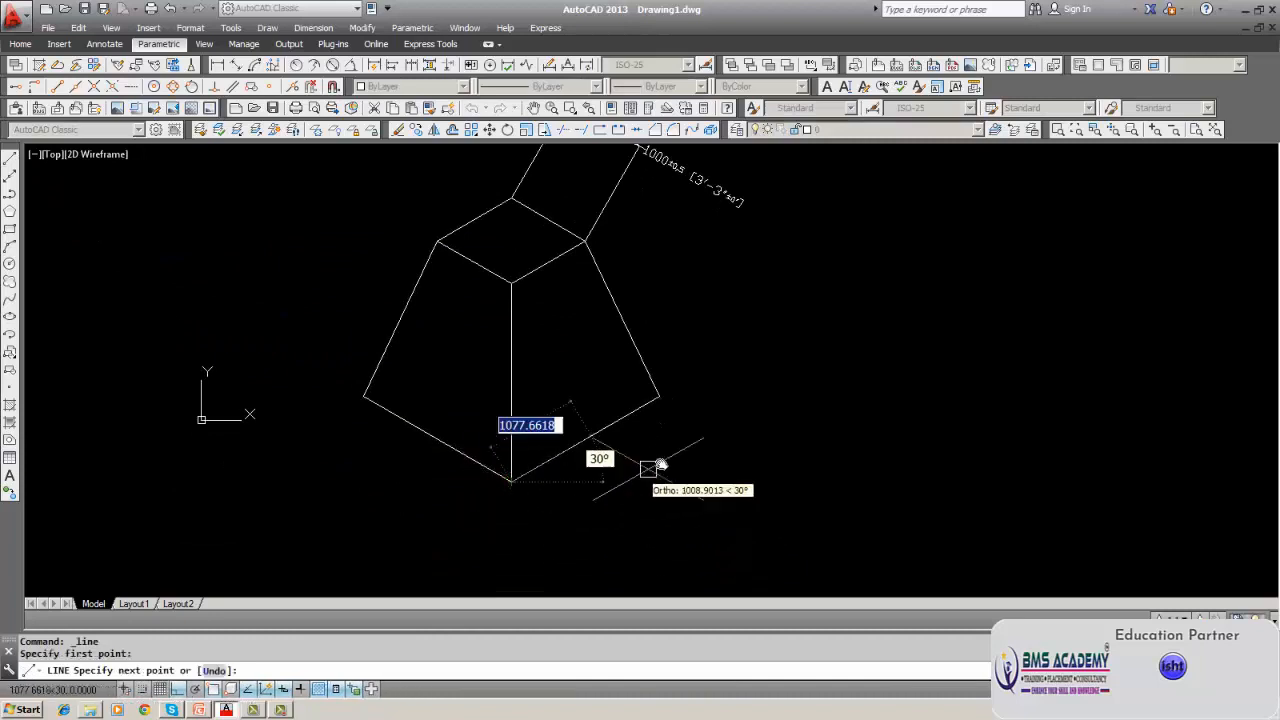
pyautogui.click(658, 397)
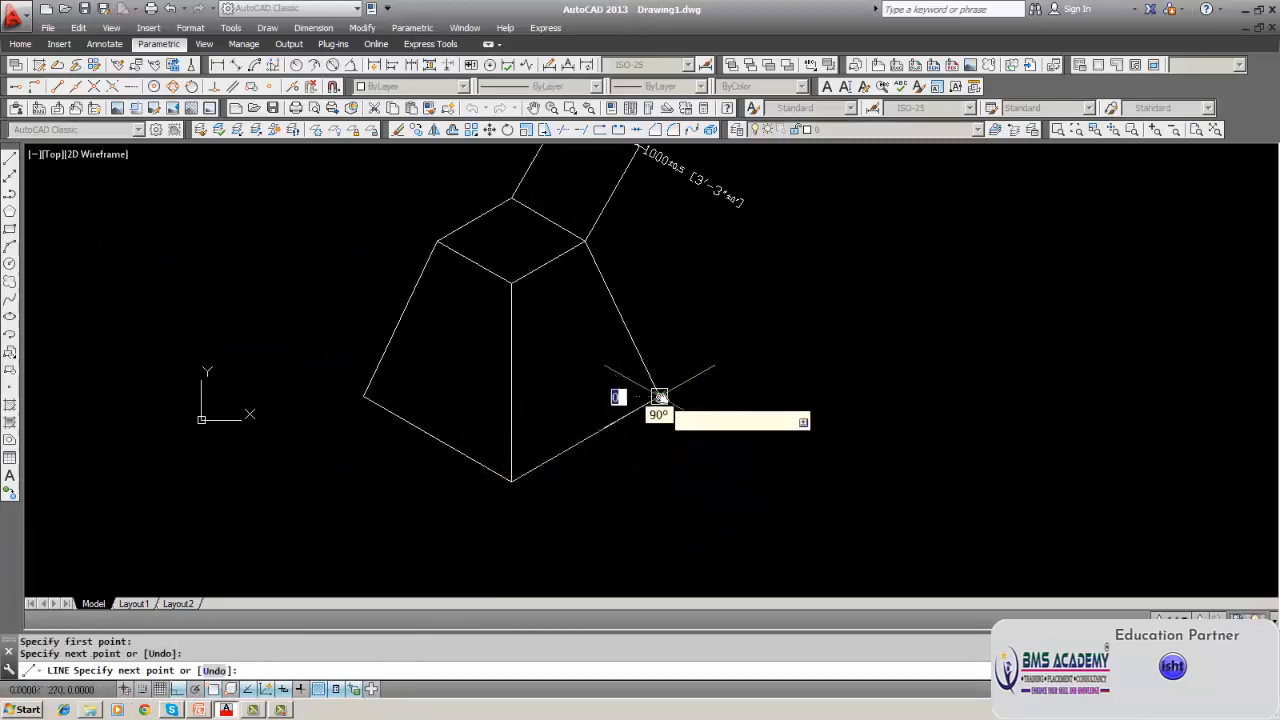
pyautogui.press('Escape')
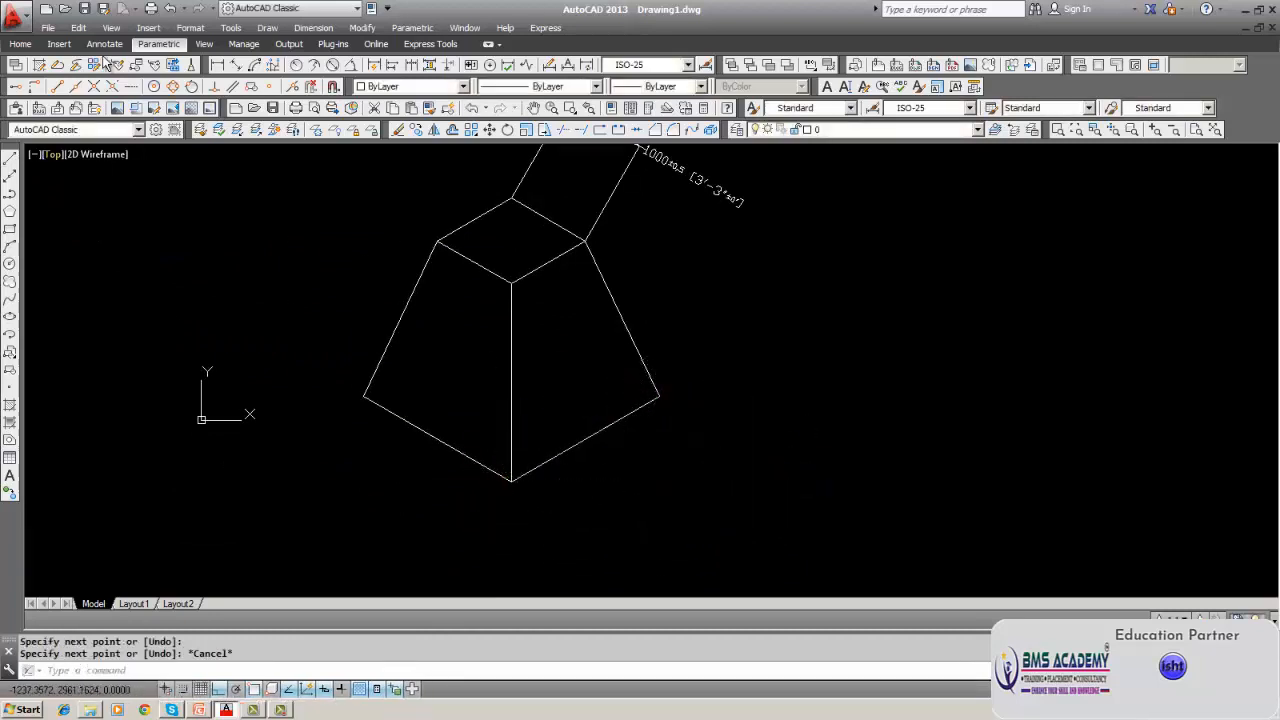
# Add an aligned dimension to the frustum's lower-right base edge, placing it outside below the edge.
pyautogui.click(236, 66)
pyautogui.click(511, 481)
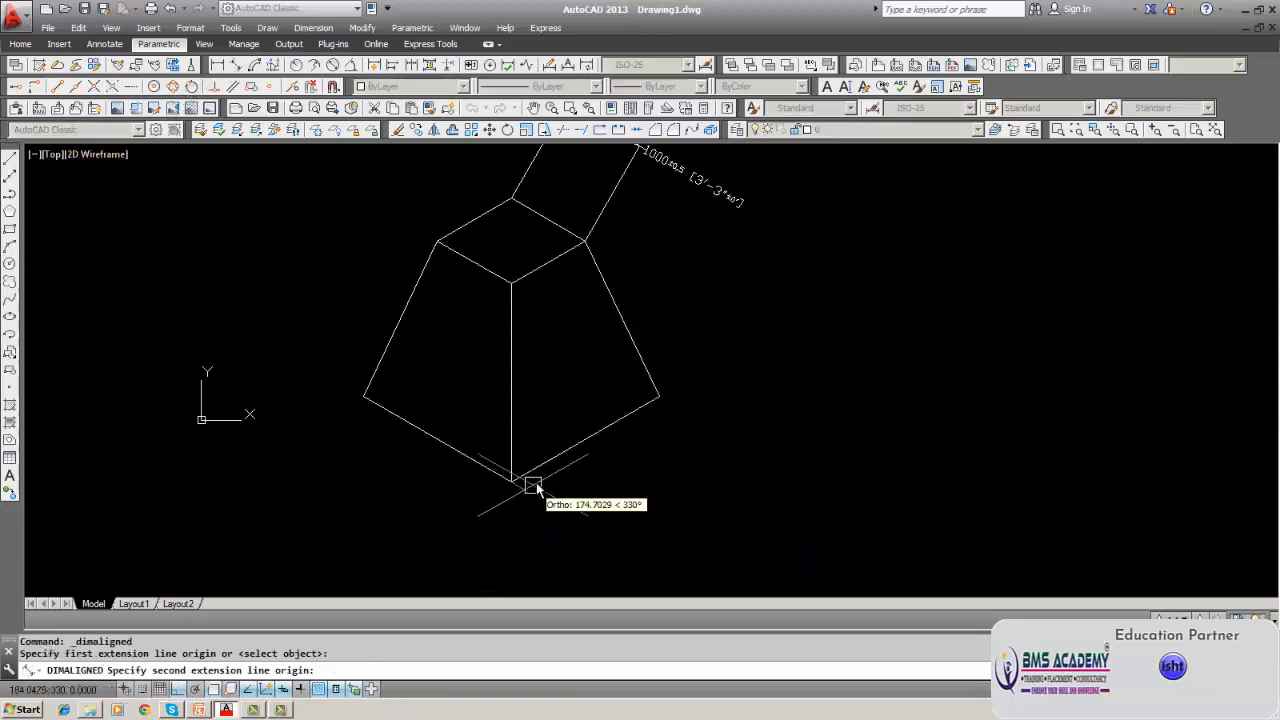
pyautogui.click(658, 398)
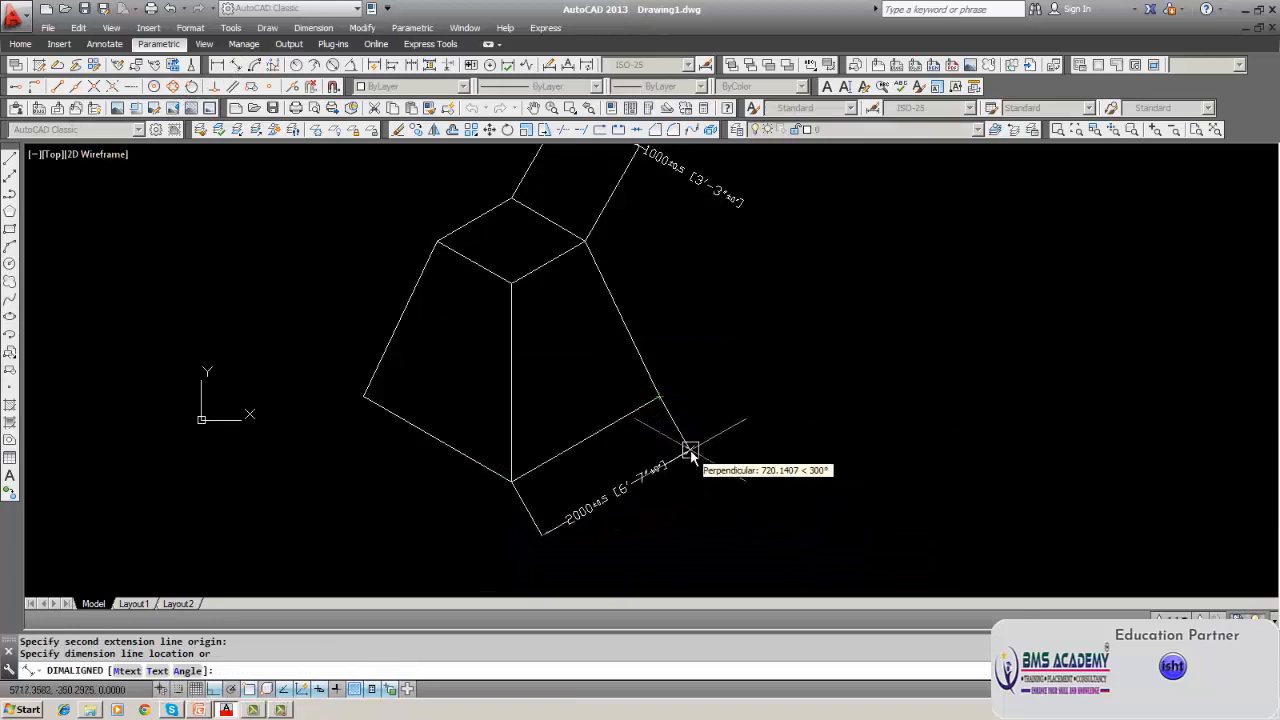
pyautogui.click(690, 452)
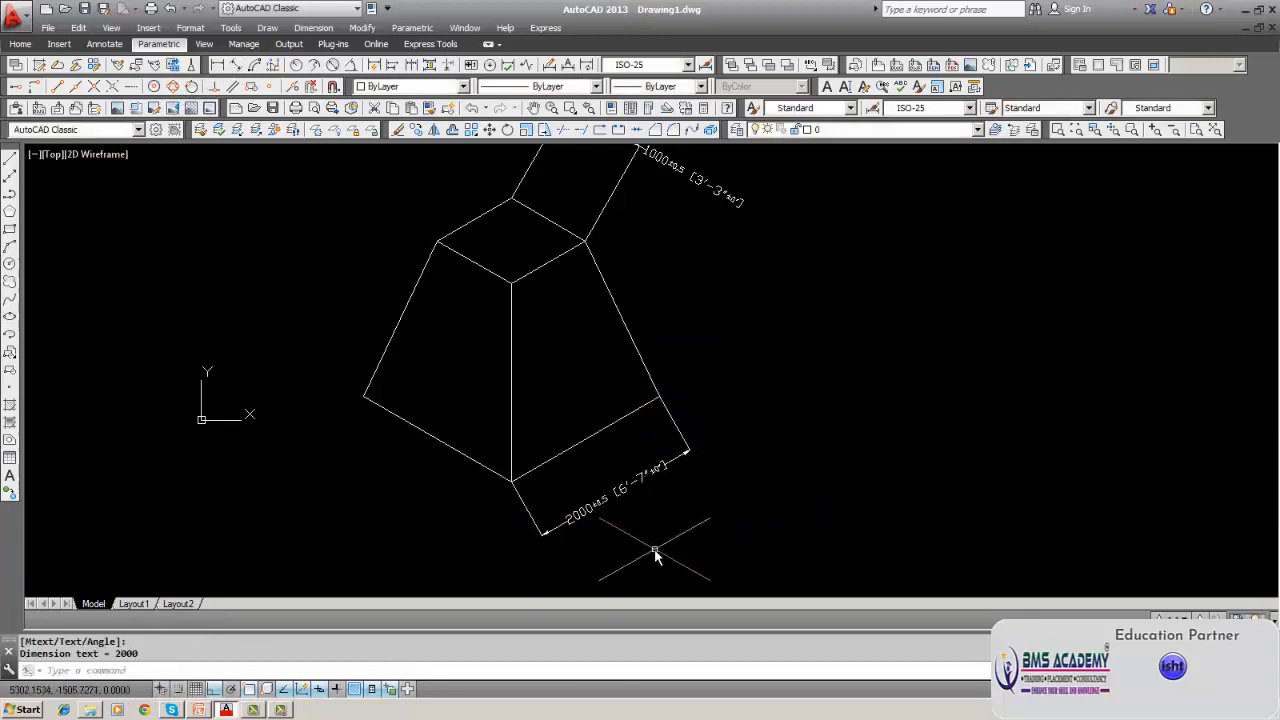
pyautogui.press('Escape')
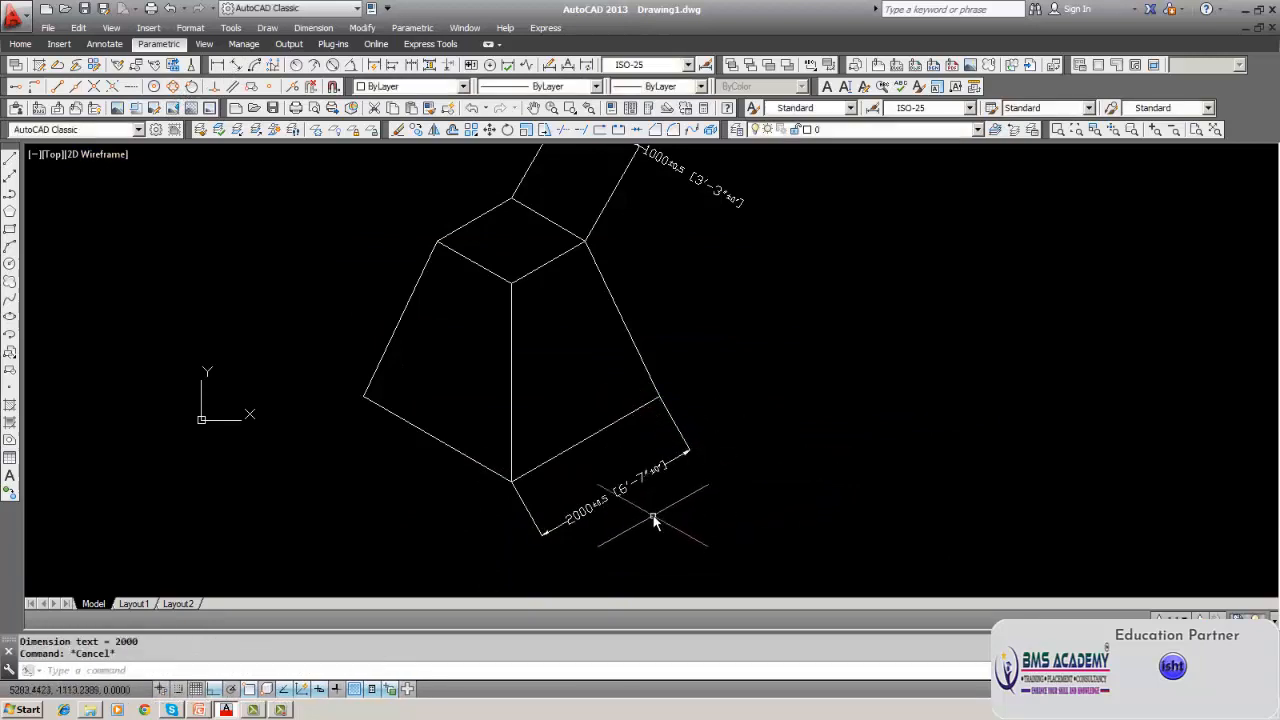
pyautogui.moveTo(656, 516); pyautogui.dragTo(650, 553, button='middle')
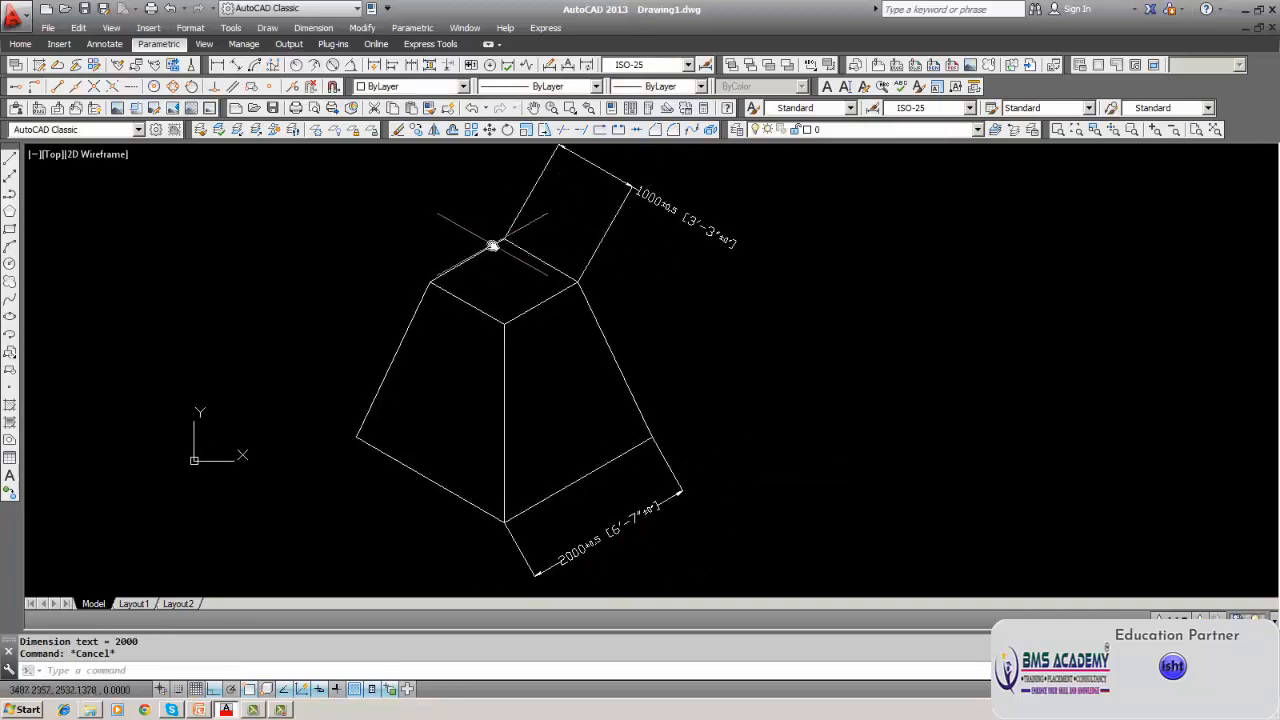
# Try to make the top edge's aligned dimension oblique with an obliquing angle of 150.
pyautogui.moveTo(491, 254); pyautogui.dragTo(491, 323, button='middle')
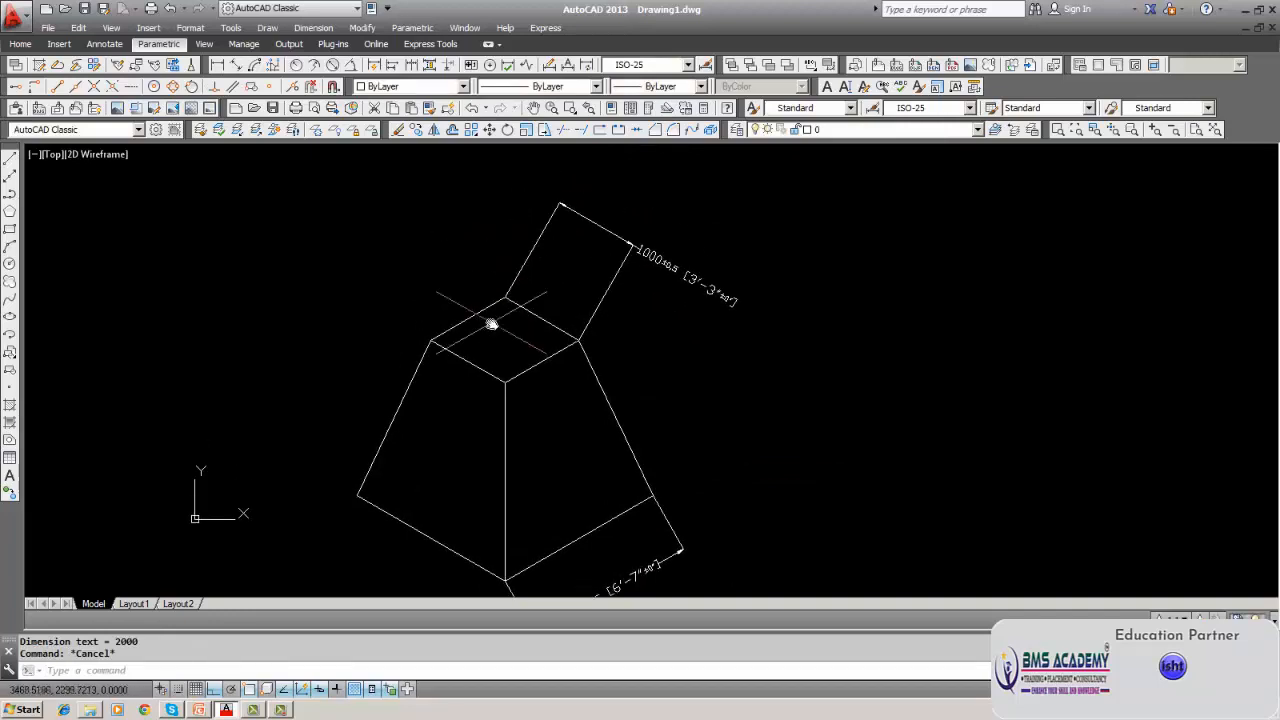
pyautogui.click(318, 29)
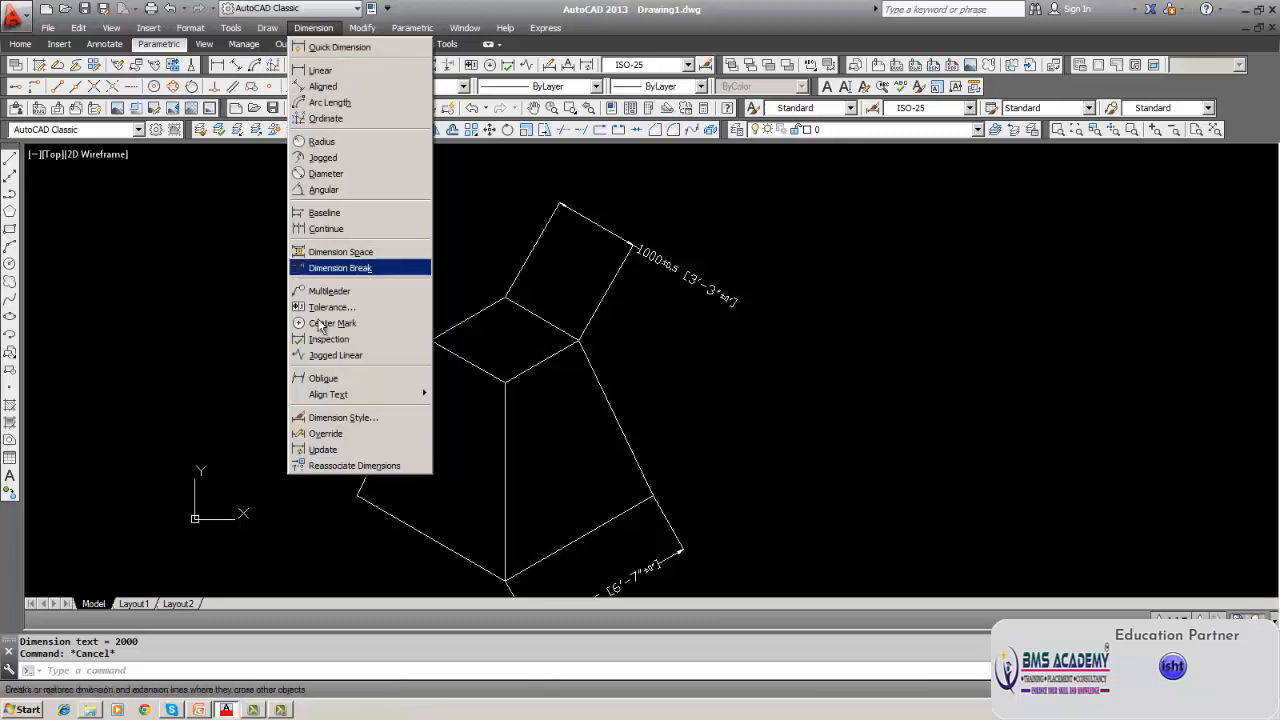
pyautogui.click(316, 379)
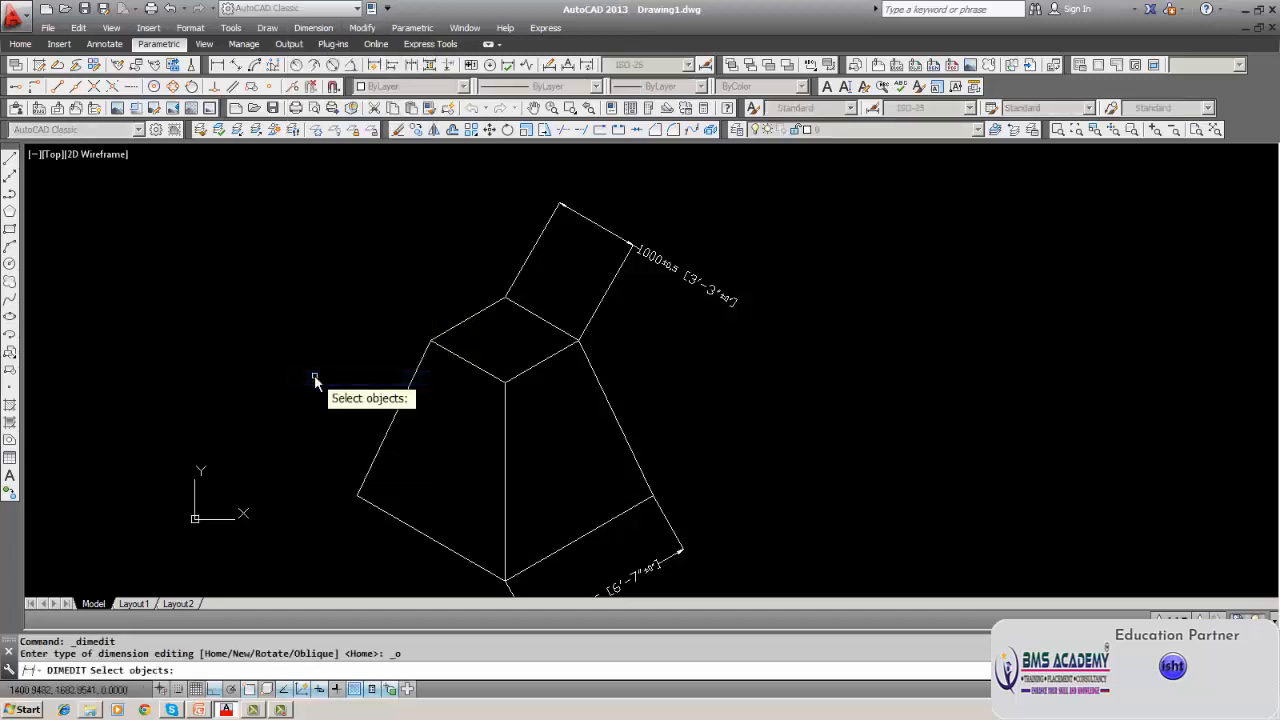
pyautogui.click(518, 279)
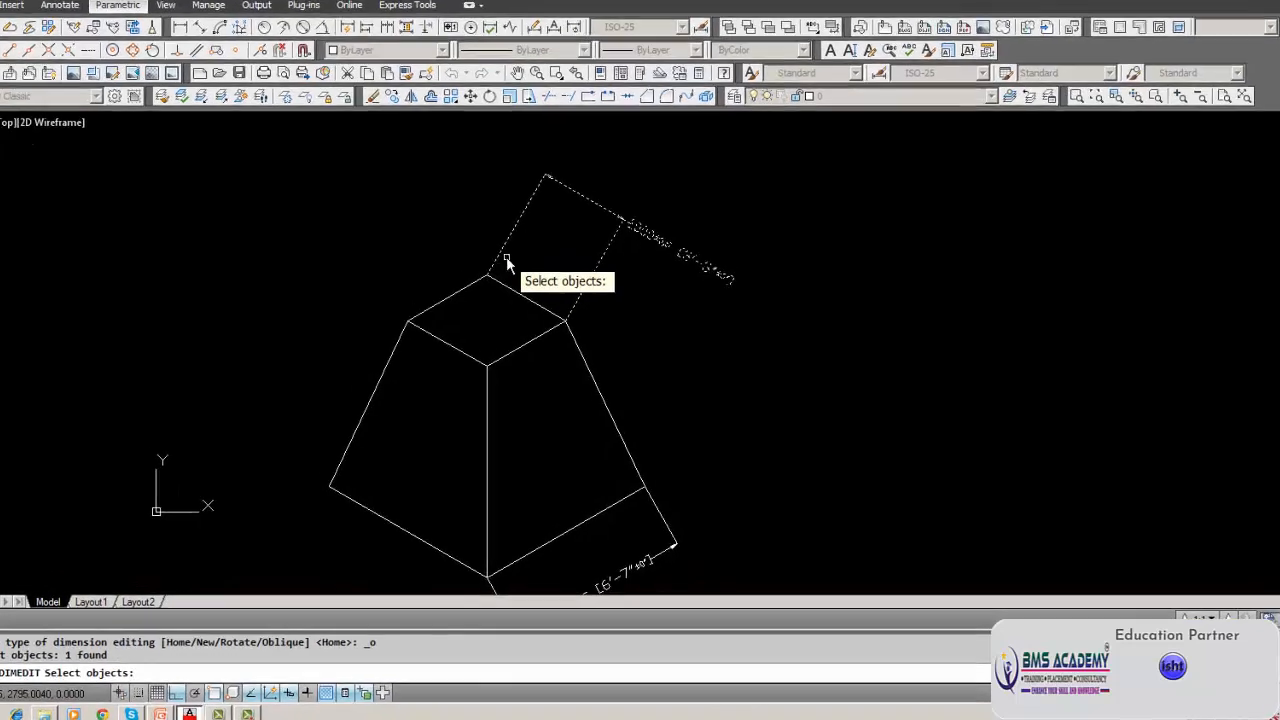
pyautogui.press('Return')
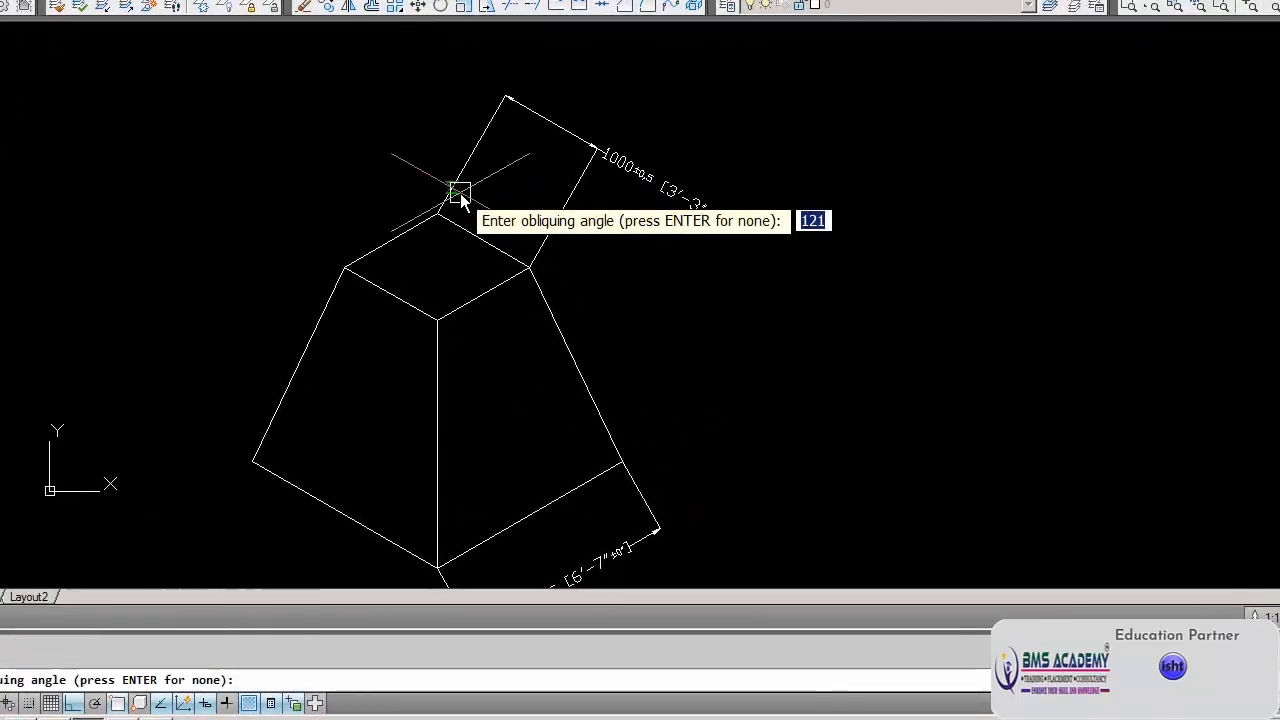
pyautogui.write('150')
pyautogui.press('Return')
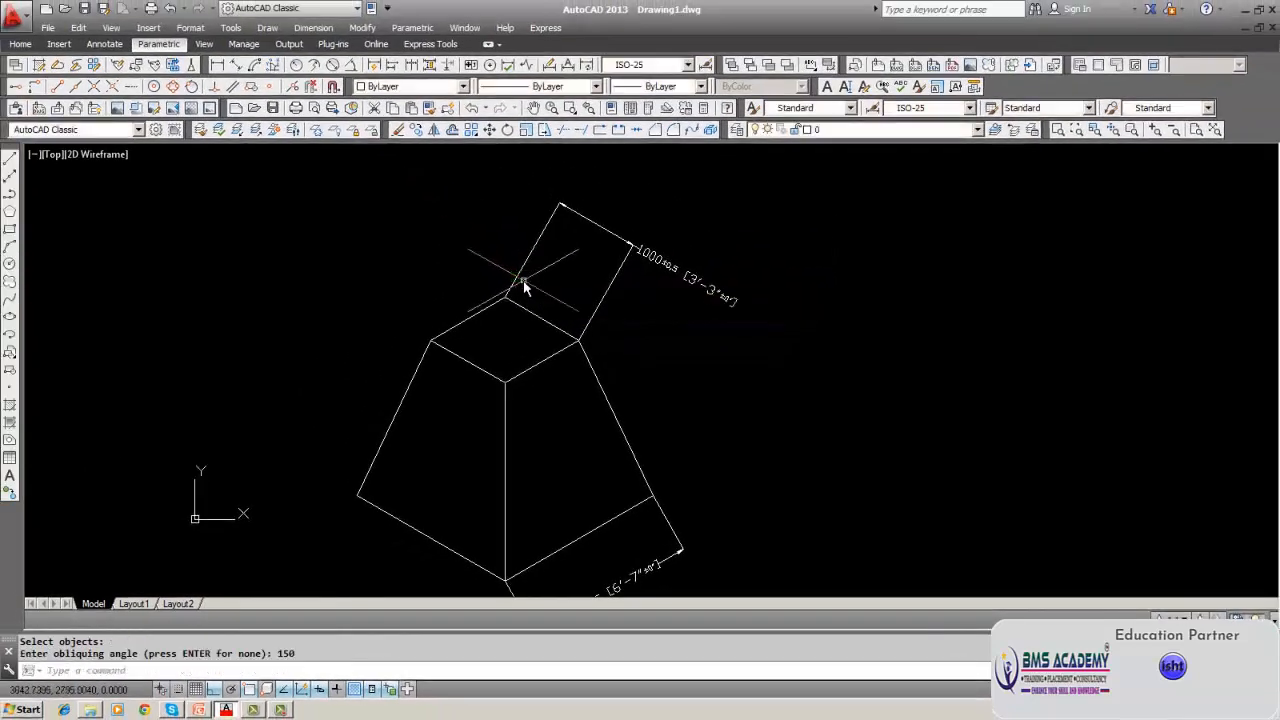
pyautogui.scroll(4, 515, 287)
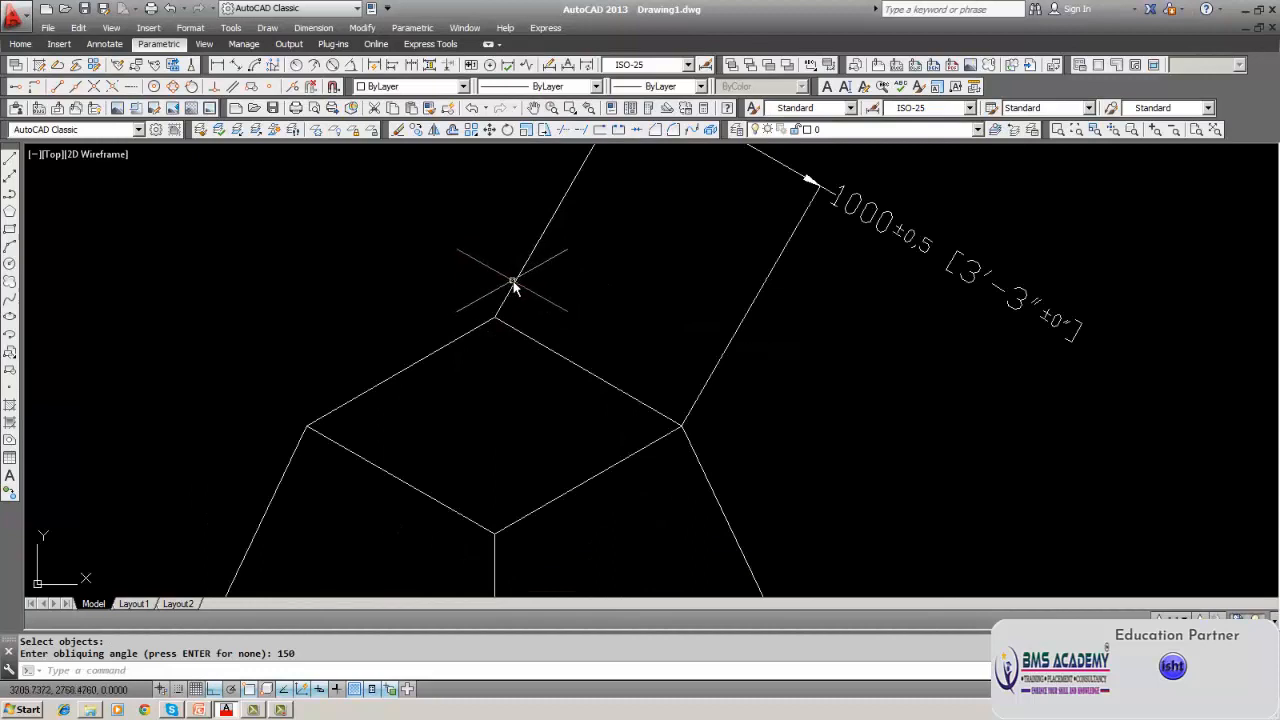
# Undo the oblique edit on the top edge's dimension.
pyautogui.press('Escape')
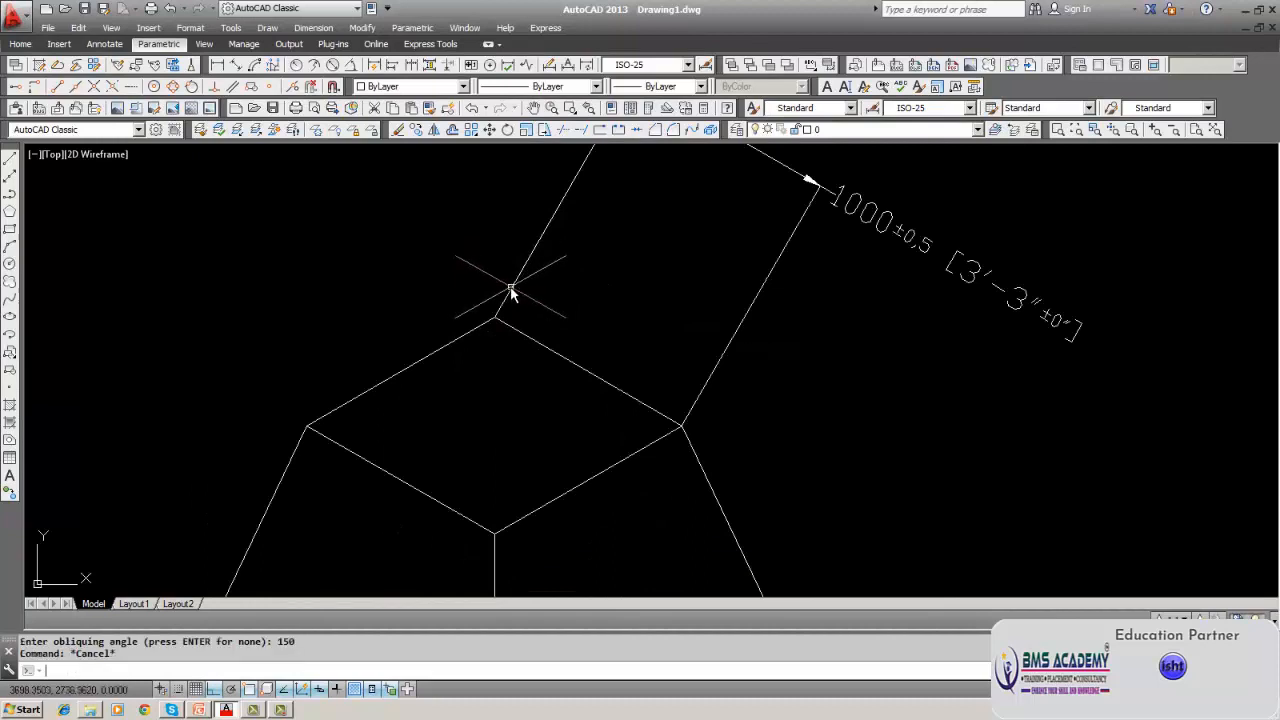
pyautogui.write('u')
pyautogui.press('Return')
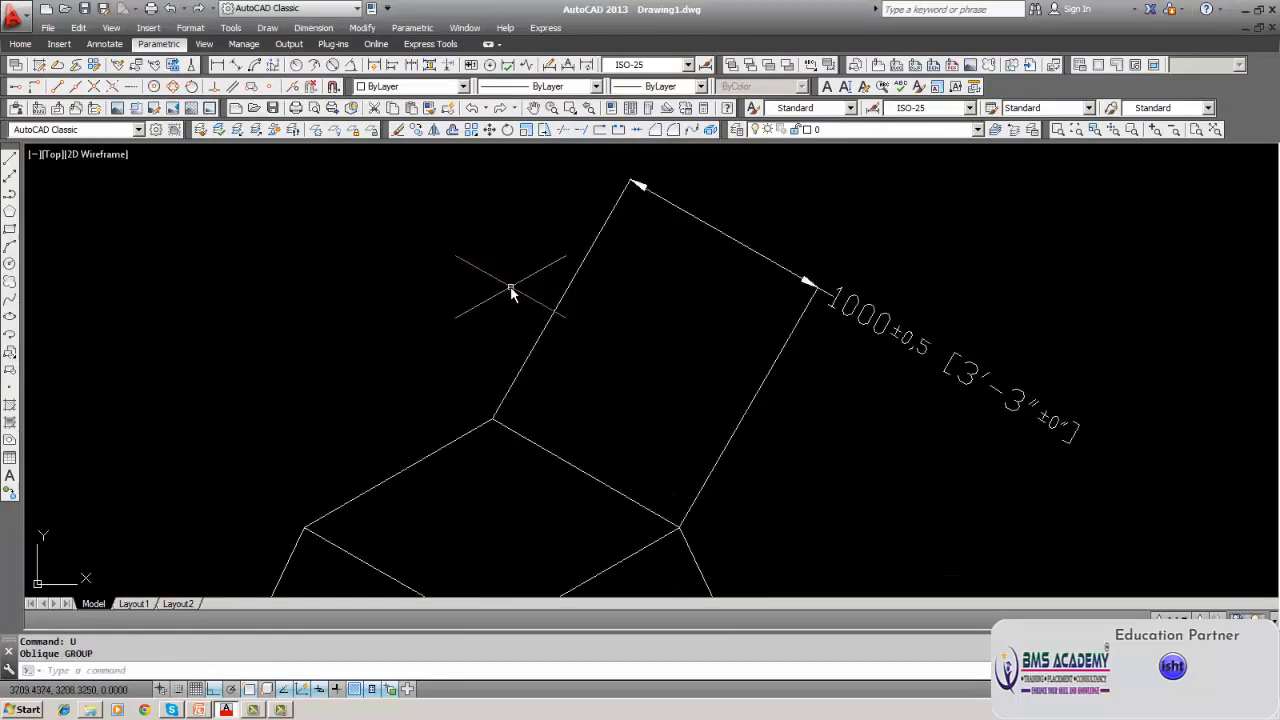
# Apply an obliquing angle of 30 to the aligned dimension on the frustum's upper-right top edge.
pyautogui.click(320, 27)
pyautogui.click(343, 379)
pyautogui.click(343, 379)
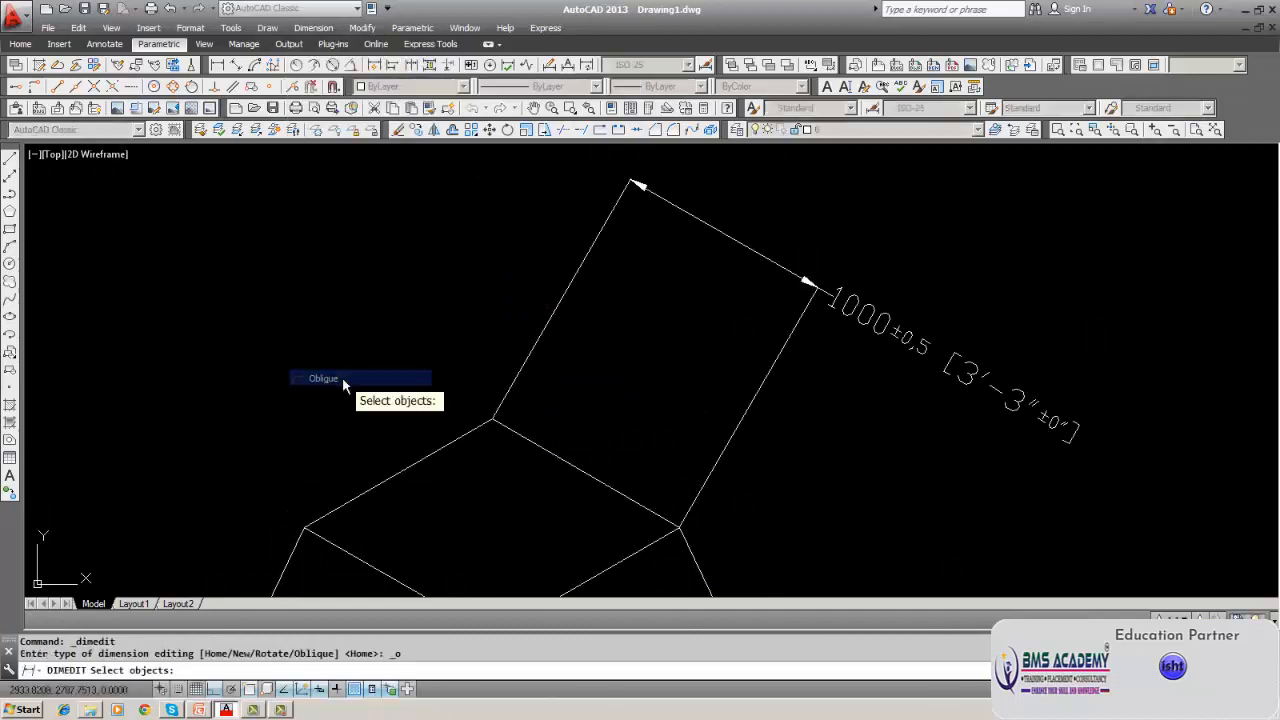
pyautogui.click(321, 386)
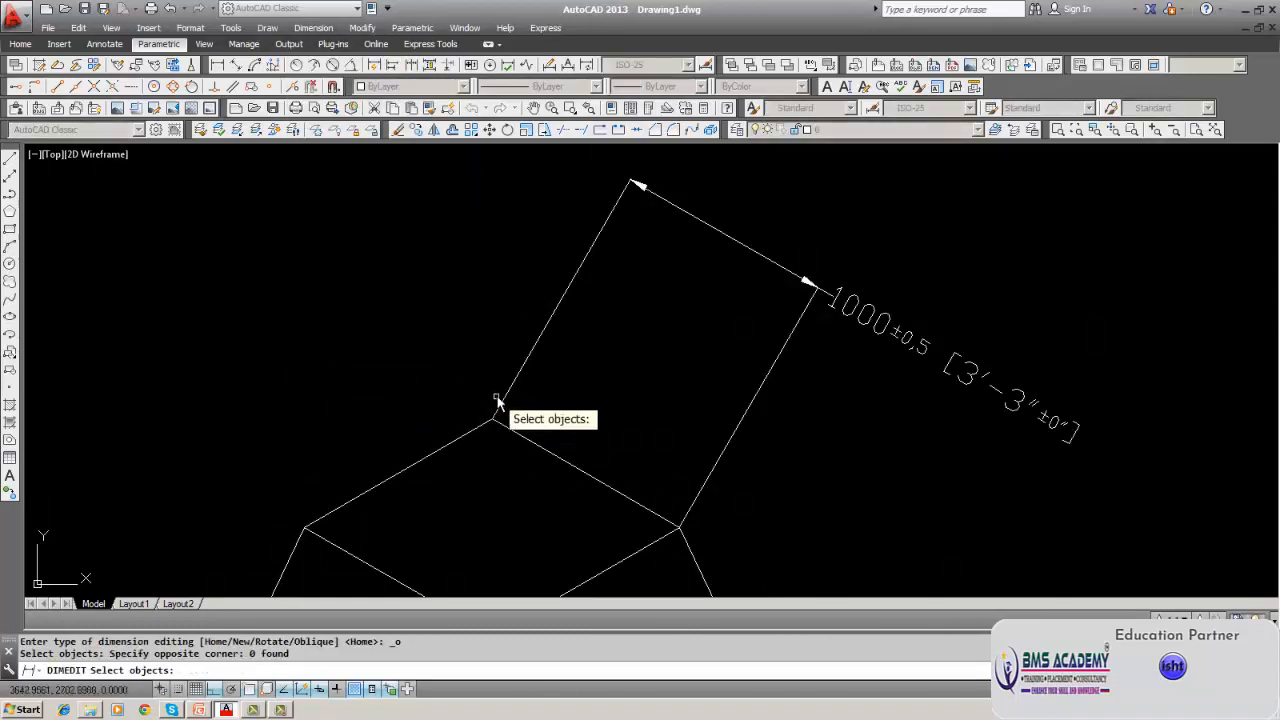
pyautogui.click(504, 406)
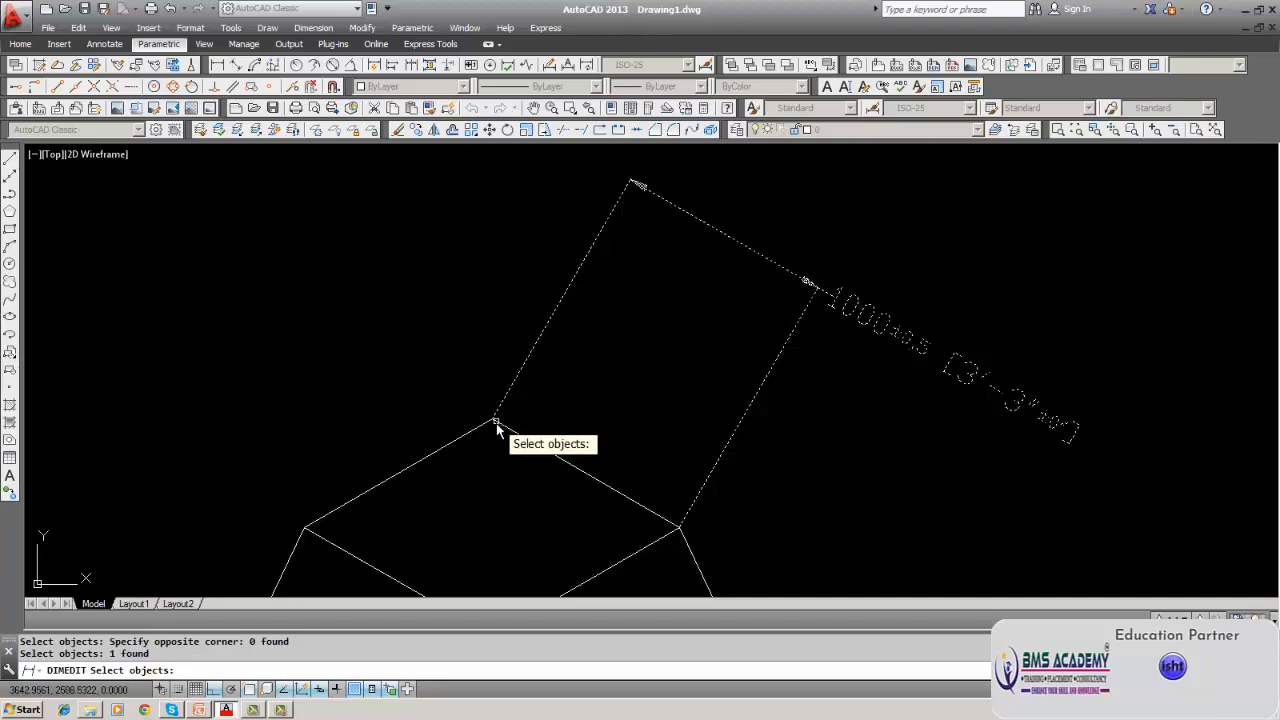
pyautogui.press('Return')
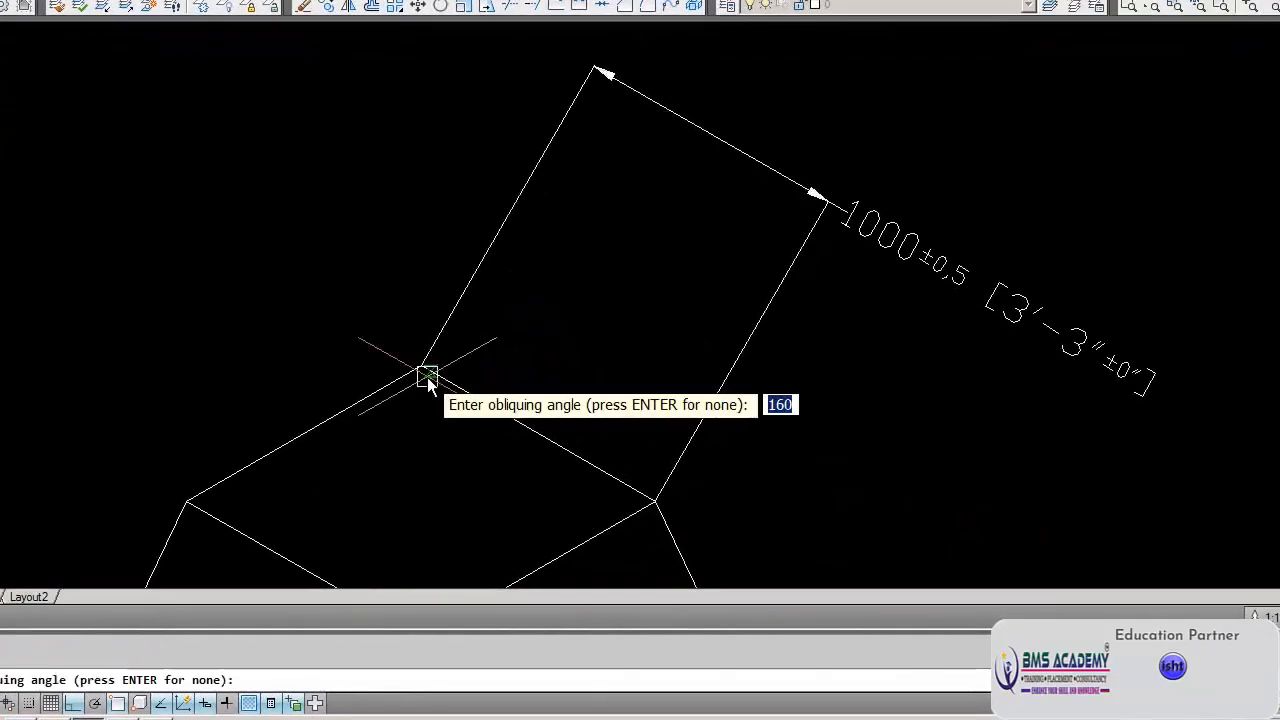
pyautogui.write('3')
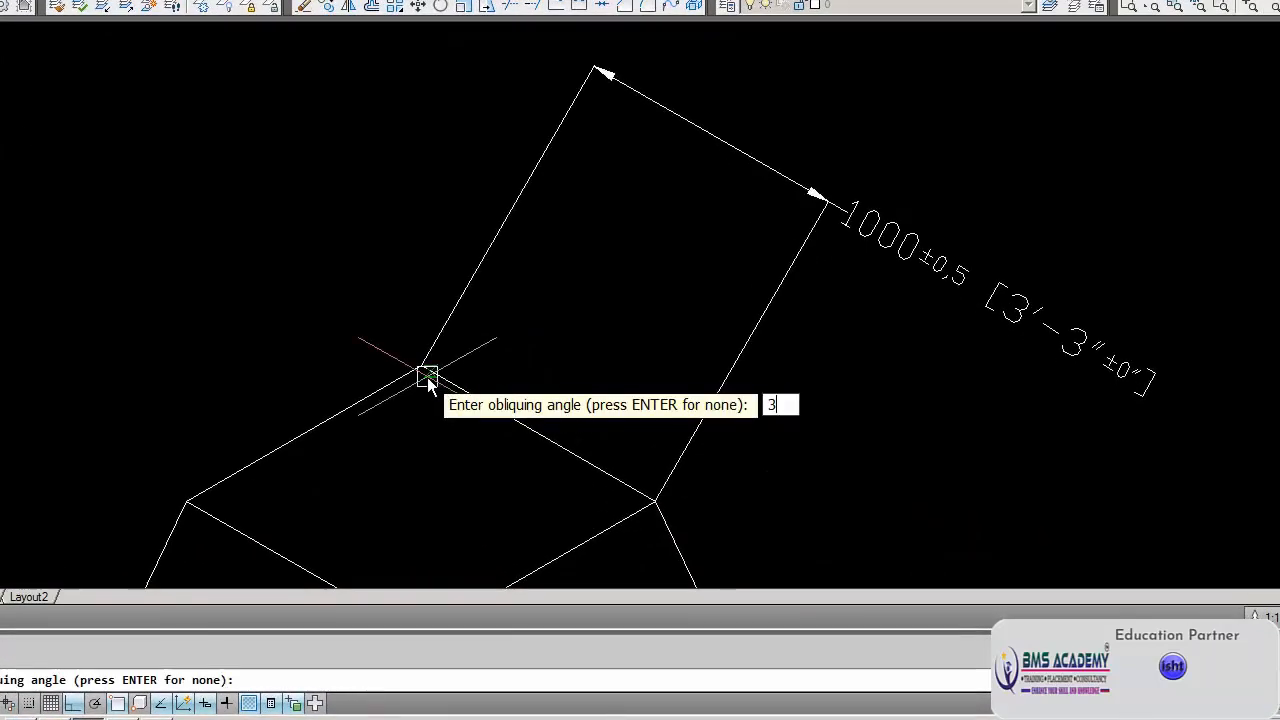
pyautogui.write('0')
pyautogui.press('Return')
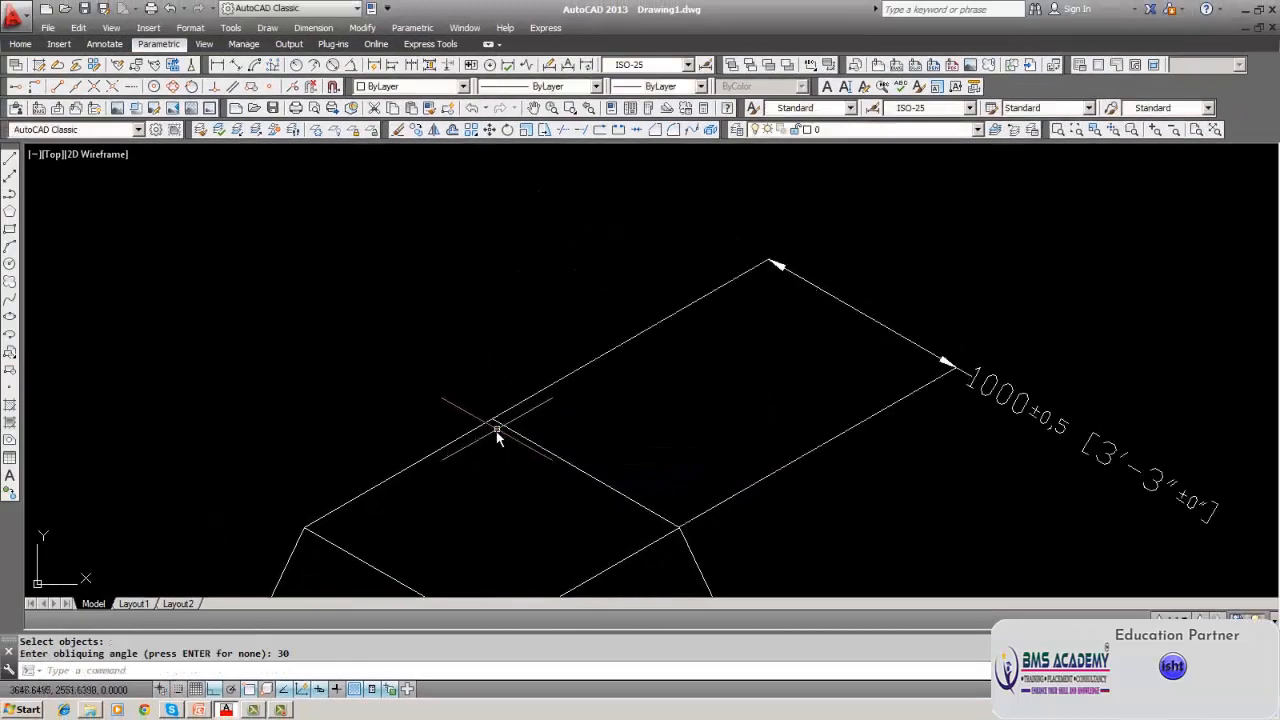
# Try to make the aligned dimension on the lower-right base edge oblique with an obliquing angle of 30.
pyautogui.moveTo(497, 429); pyautogui.dragTo(468, 332, button='middle')
pyautogui.scroll(-4, 468, 333)
pyautogui.moveTo(470, 412); pyautogui.dragTo(472, 254, button='middle')
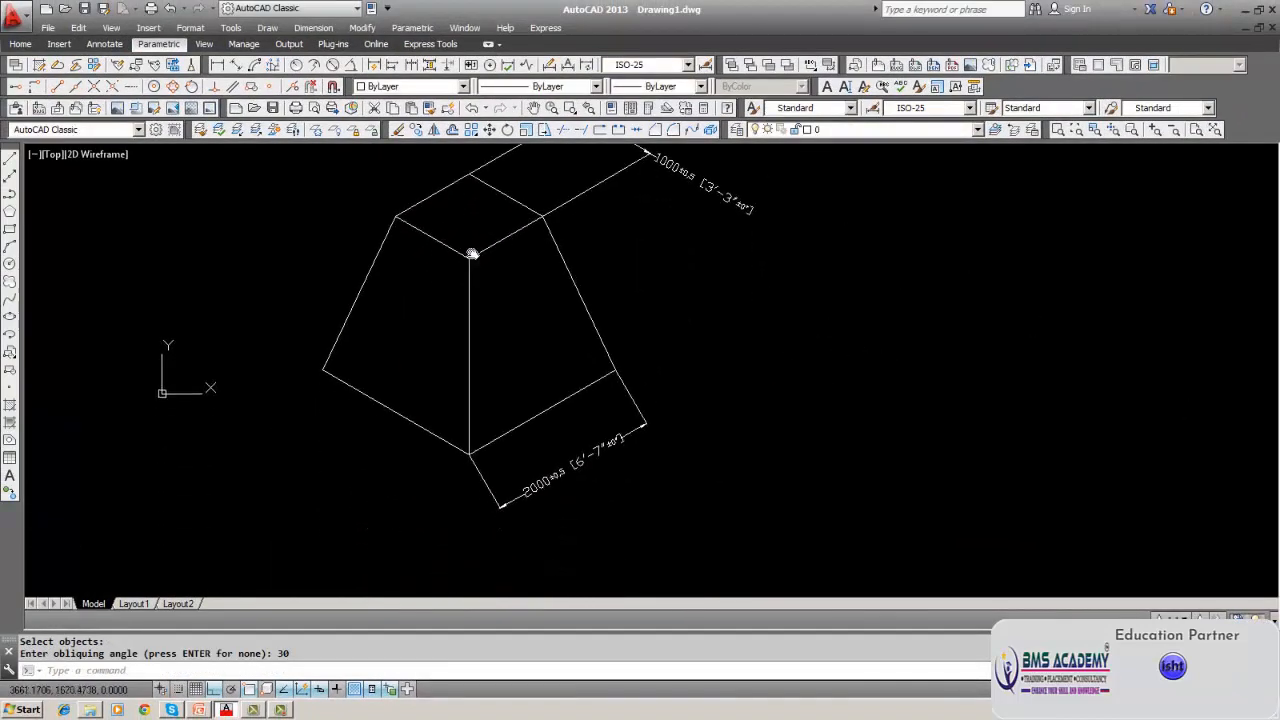
pyautogui.moveTo(485, 460); pyautogui.dragTo(487, 495, button='middle')
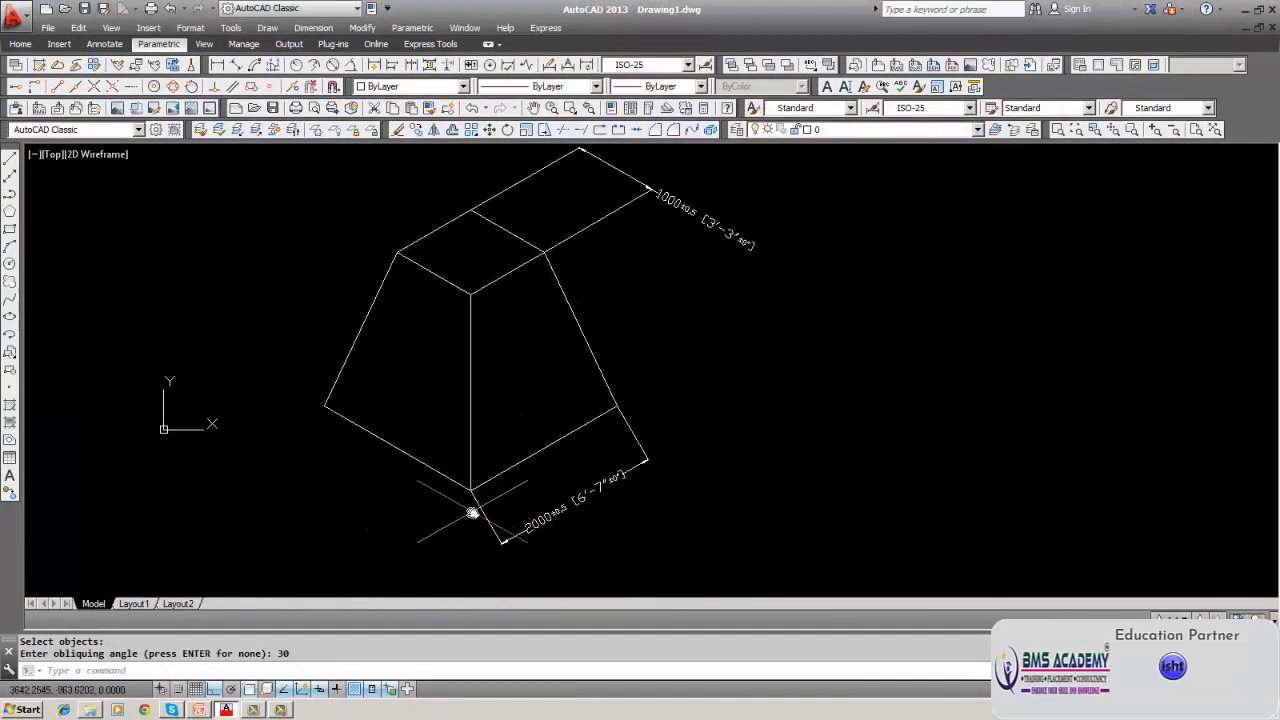
pyautogui.scroll(3, 472, 513)
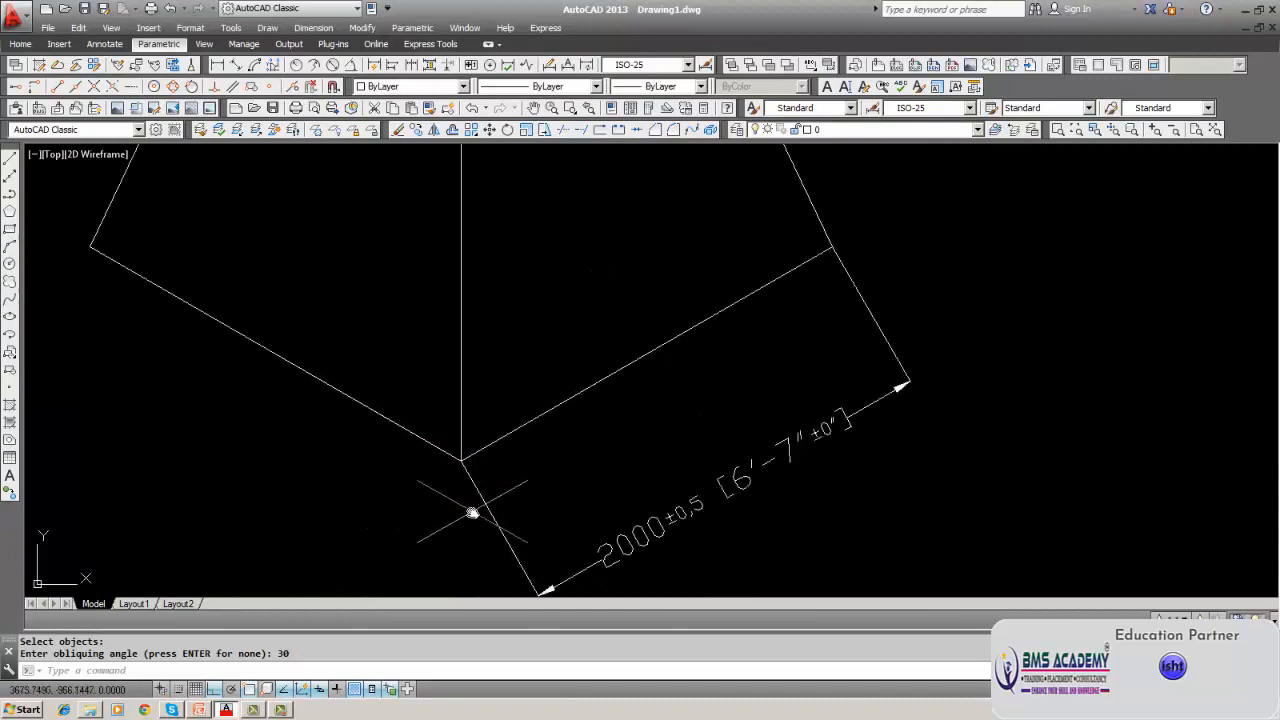
pyautogui.click(313, 27)
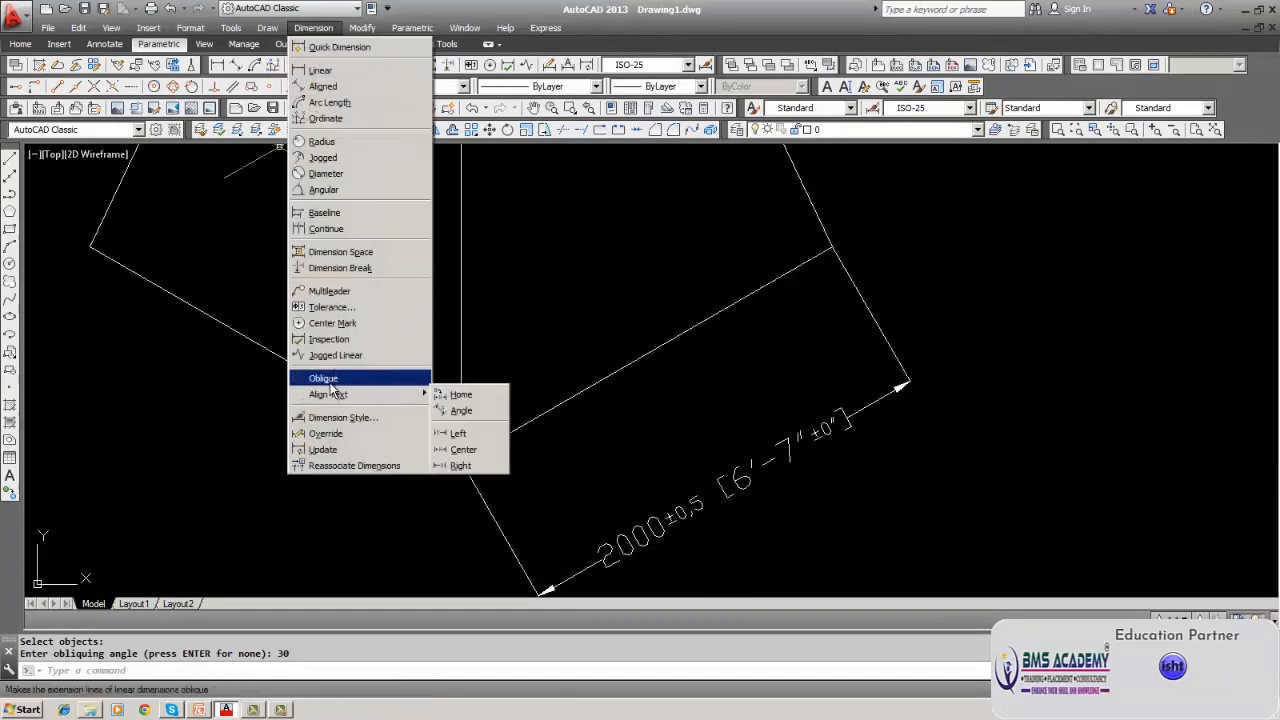
pyautogui.click(323, 378)
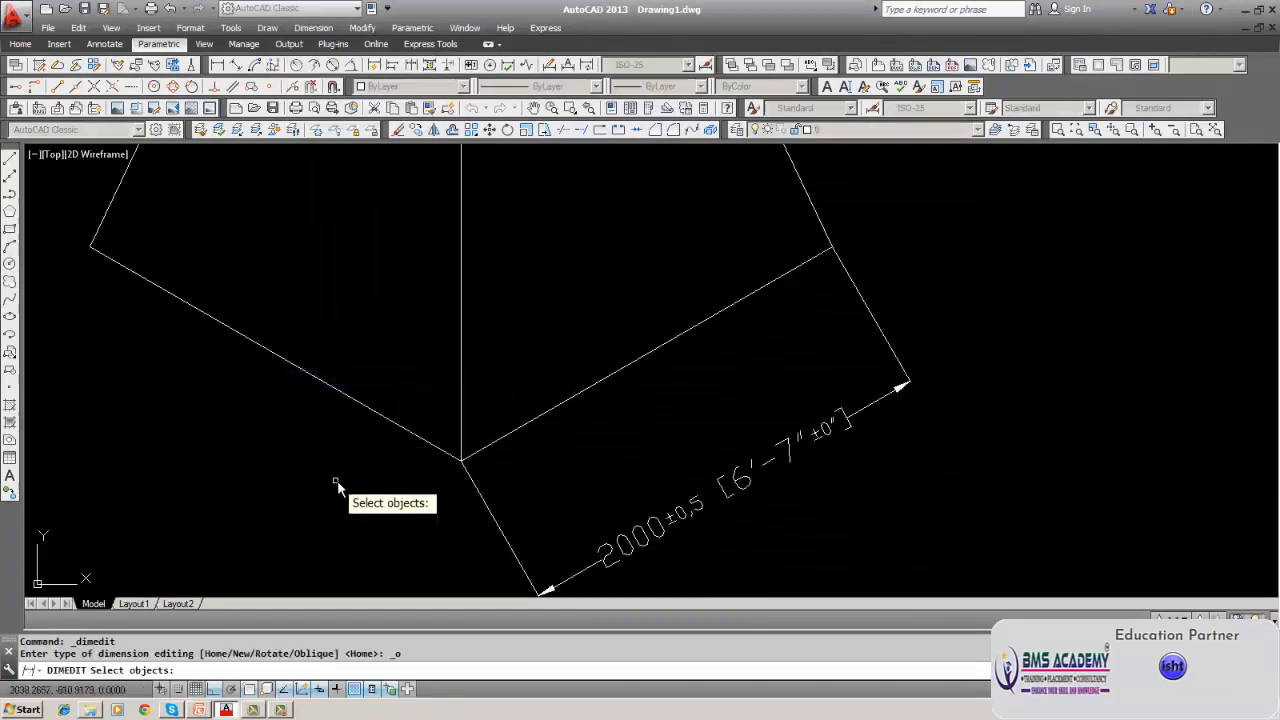
pyautogui.click(469, 477)
pyautogui.press('Return')
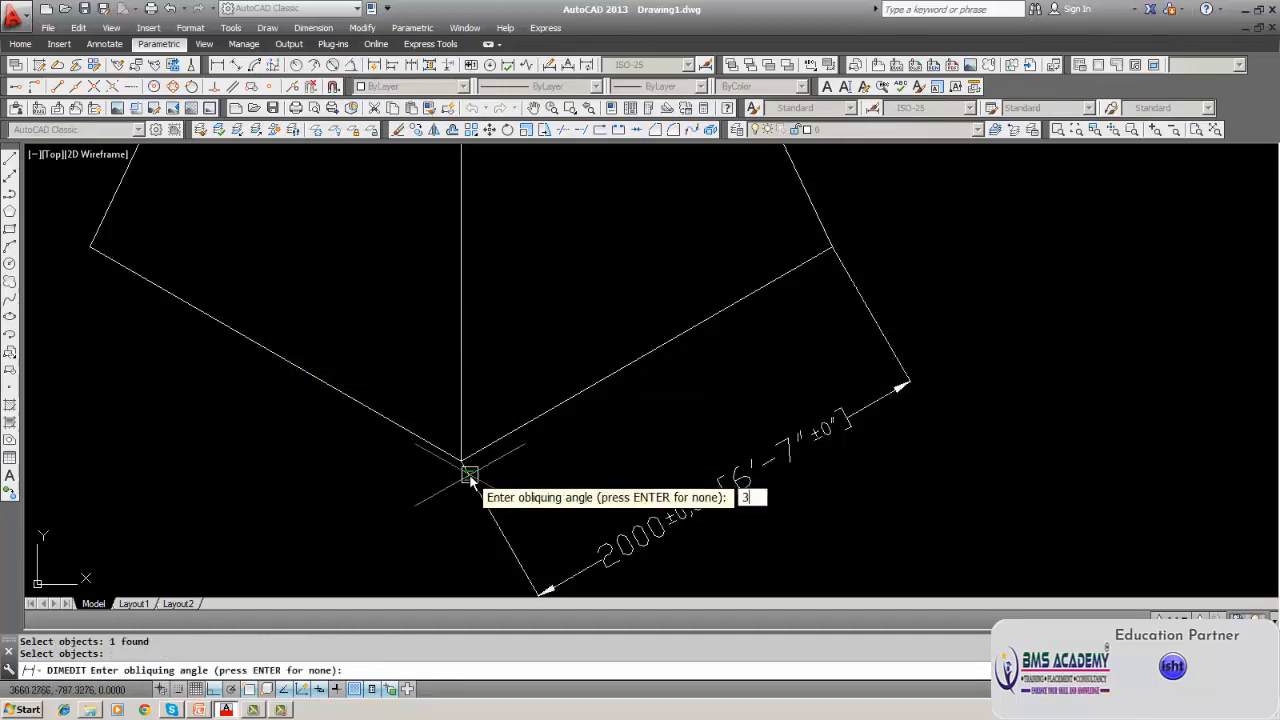
pyautogui.write('30')
pyautogui.press('Return')
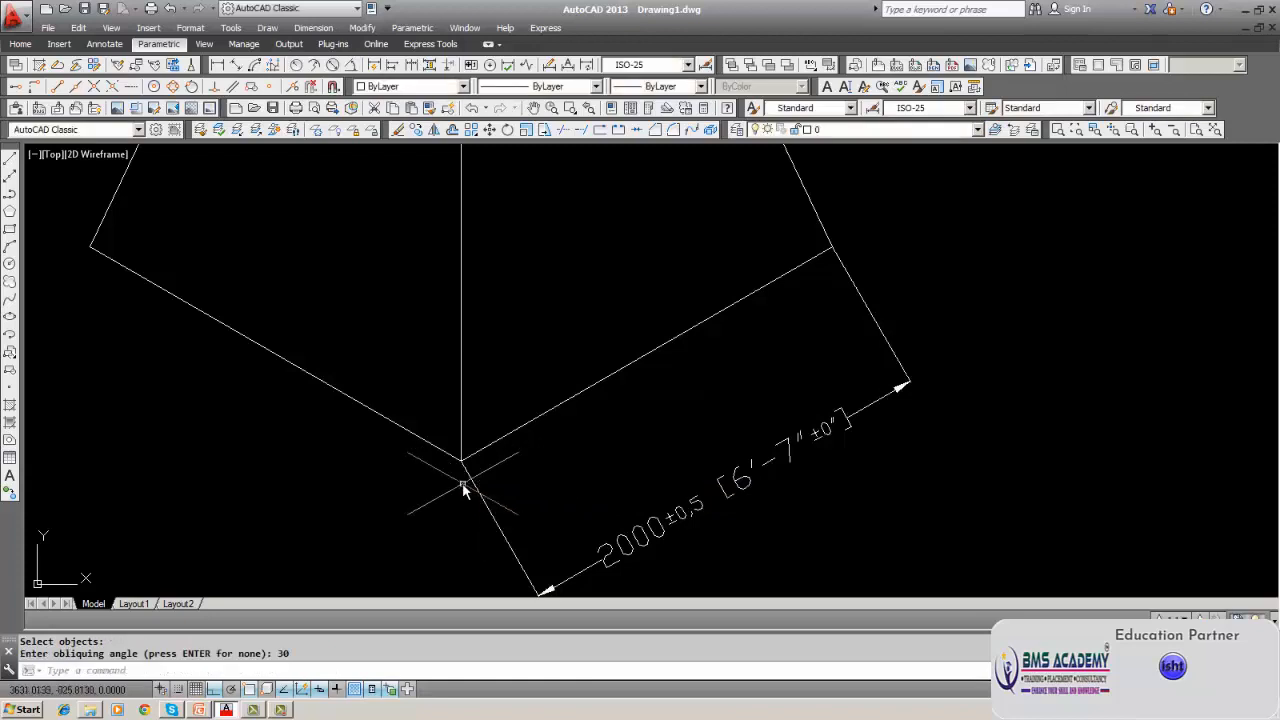
# Undo the oblique edit on the base edge's dimension.
pyautogui.press('Escape')
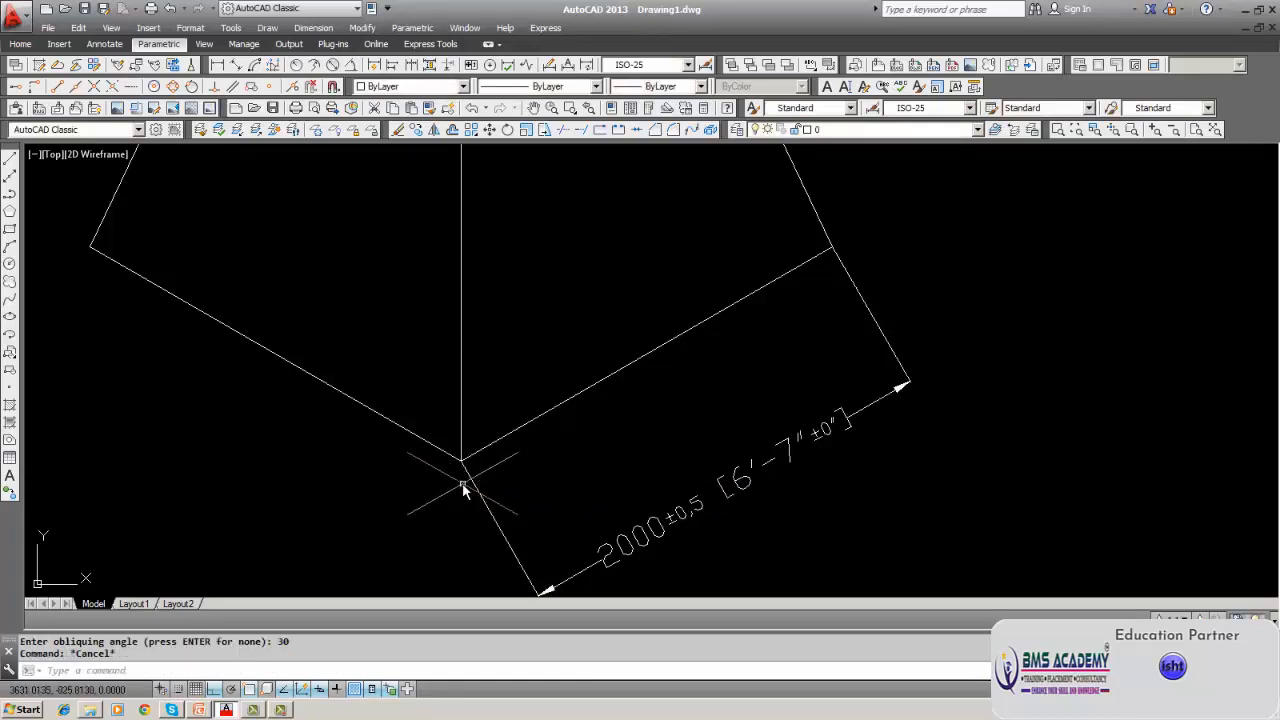
pyautogui.write('u')
pyautogui.press('Return')
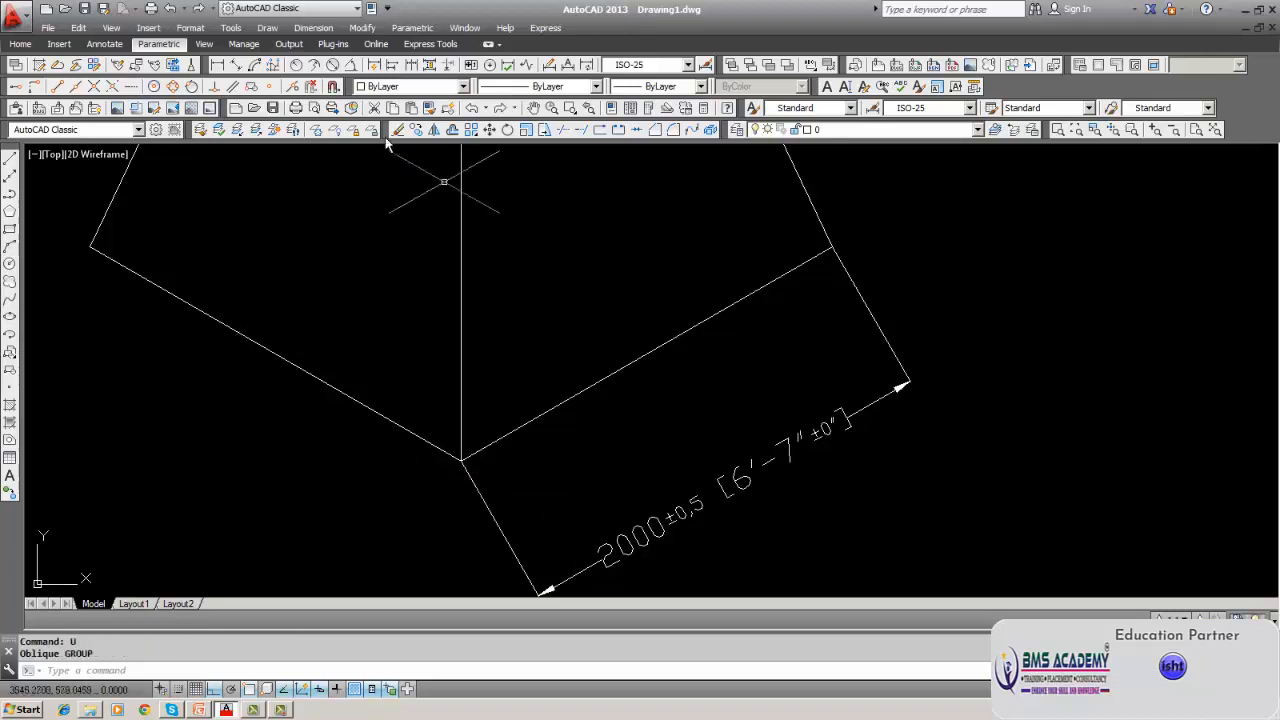
# Apply an obliquing angle of 150 to the aligned dimension on the frustum's lower-right base edge.
pyautogui.click(313, 28)
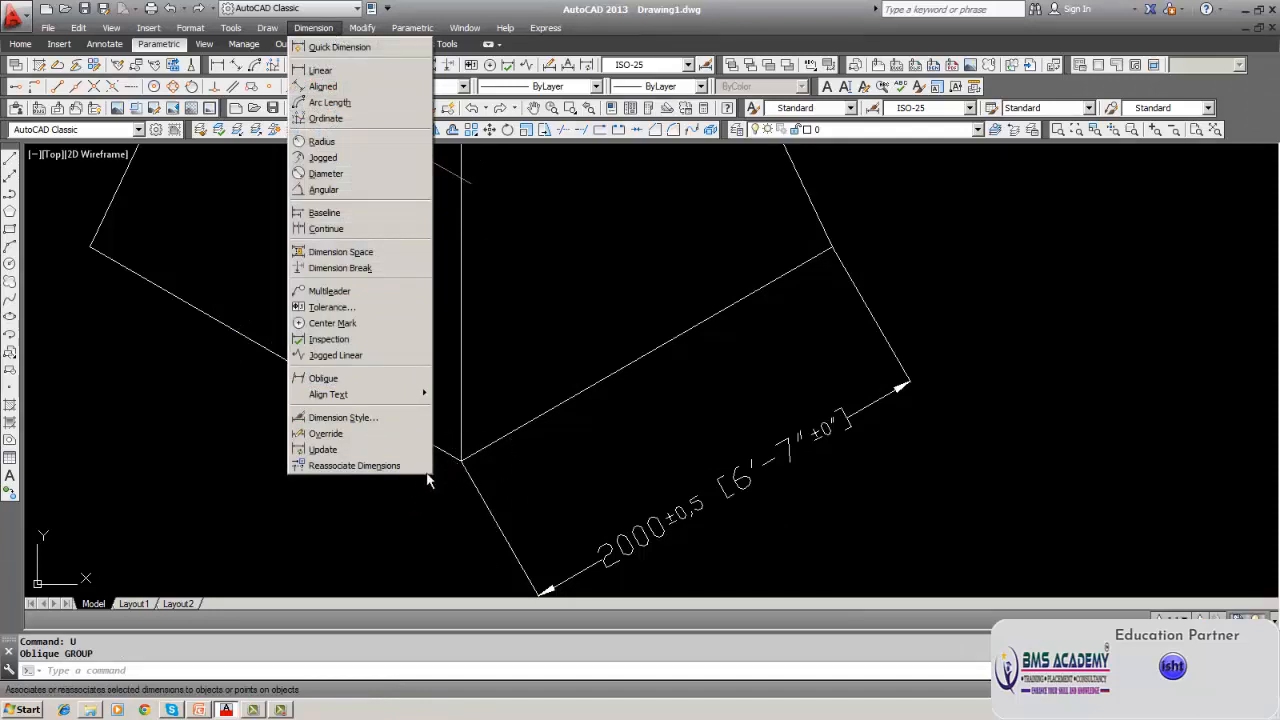
pyautogui.click(323, 378)
pyautogui.click(353, 421)
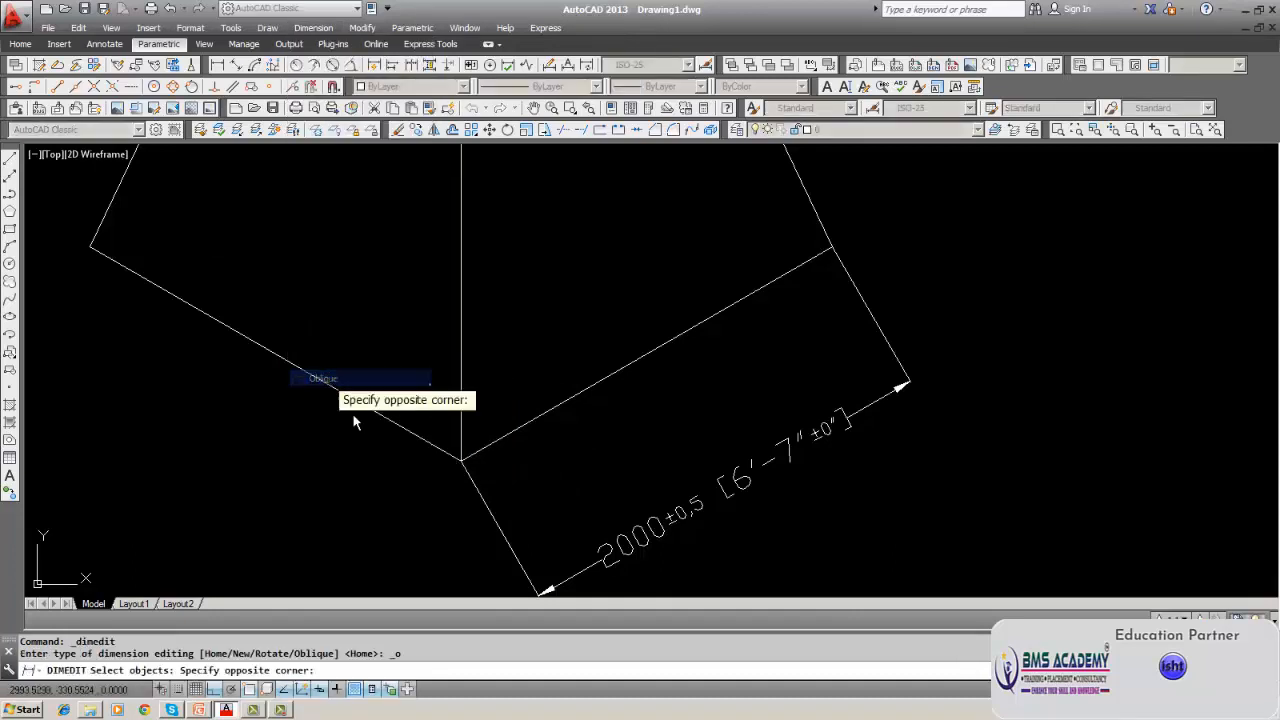
pyautogui.click(127, 464)
pyautogui.click(471, 481)
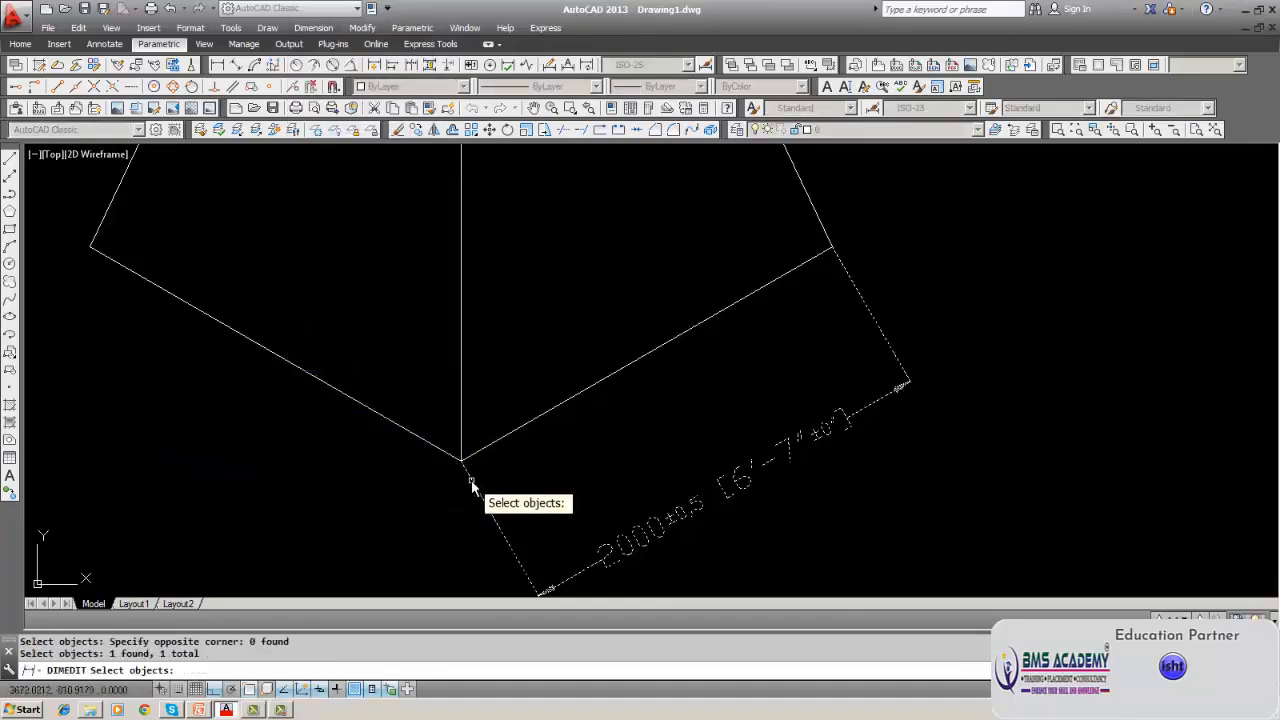
pyautogui.press('Return')
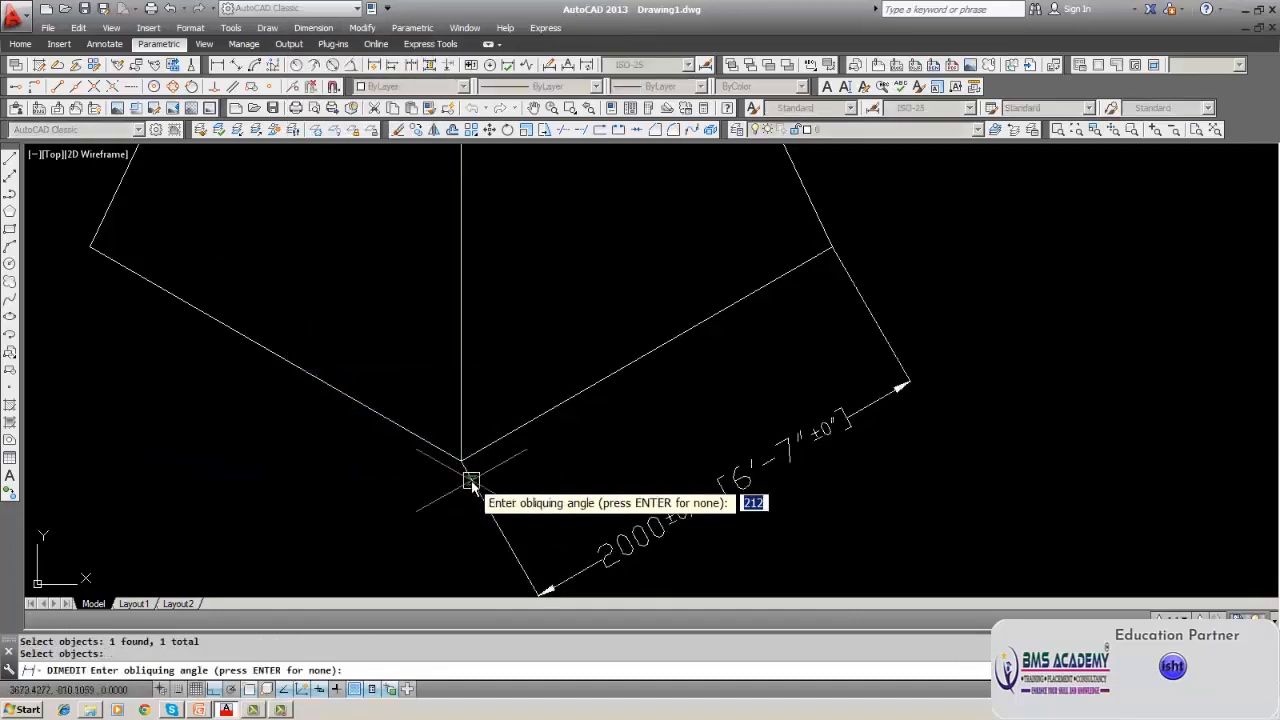
pyautogui.write('150')
pyautogui.press('Return')
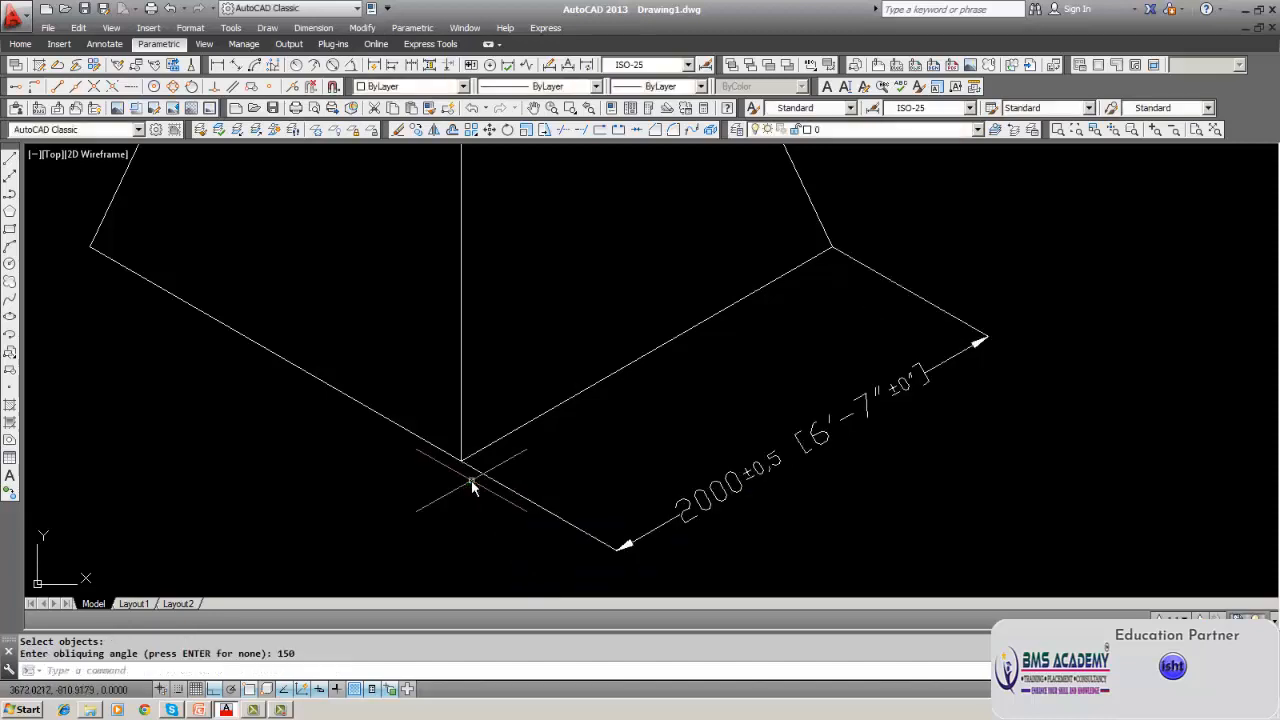
# Add an aligned dimension to the frustum's left slanted edge, from the left base corner to the left top corner, placed outside the edge.
pyautogui.scroll(-3, 359, 491)
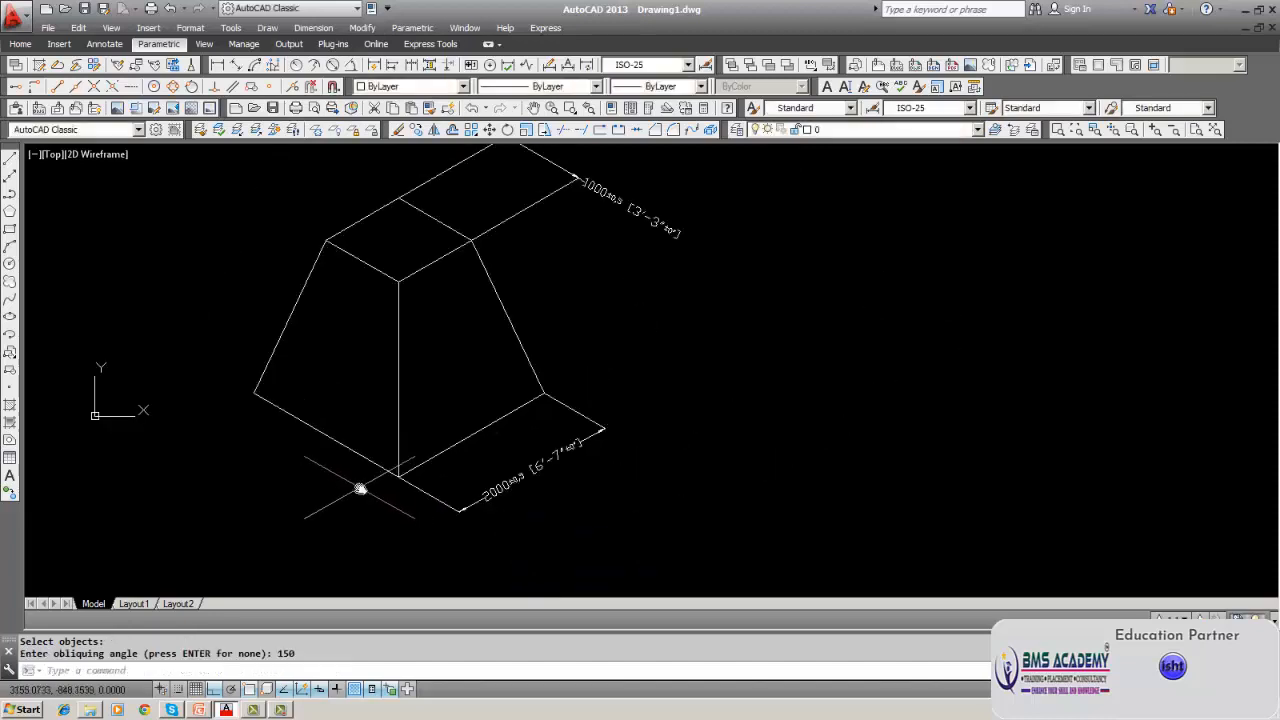
pyautogui.moveTo(359, 487); pyautogui.dragTo(444, 473, button='middle')
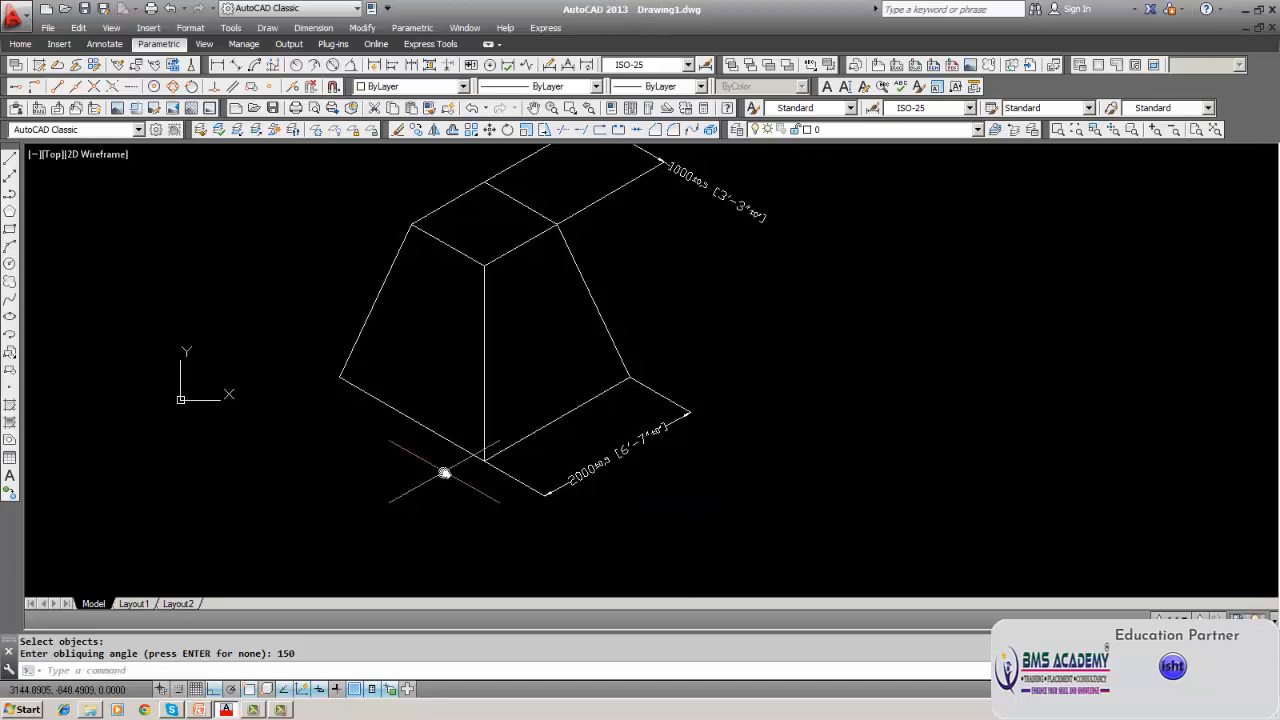
pyautogui.moveTo(444, 473); pyautogui.dragTo(466, 506, button='middle')
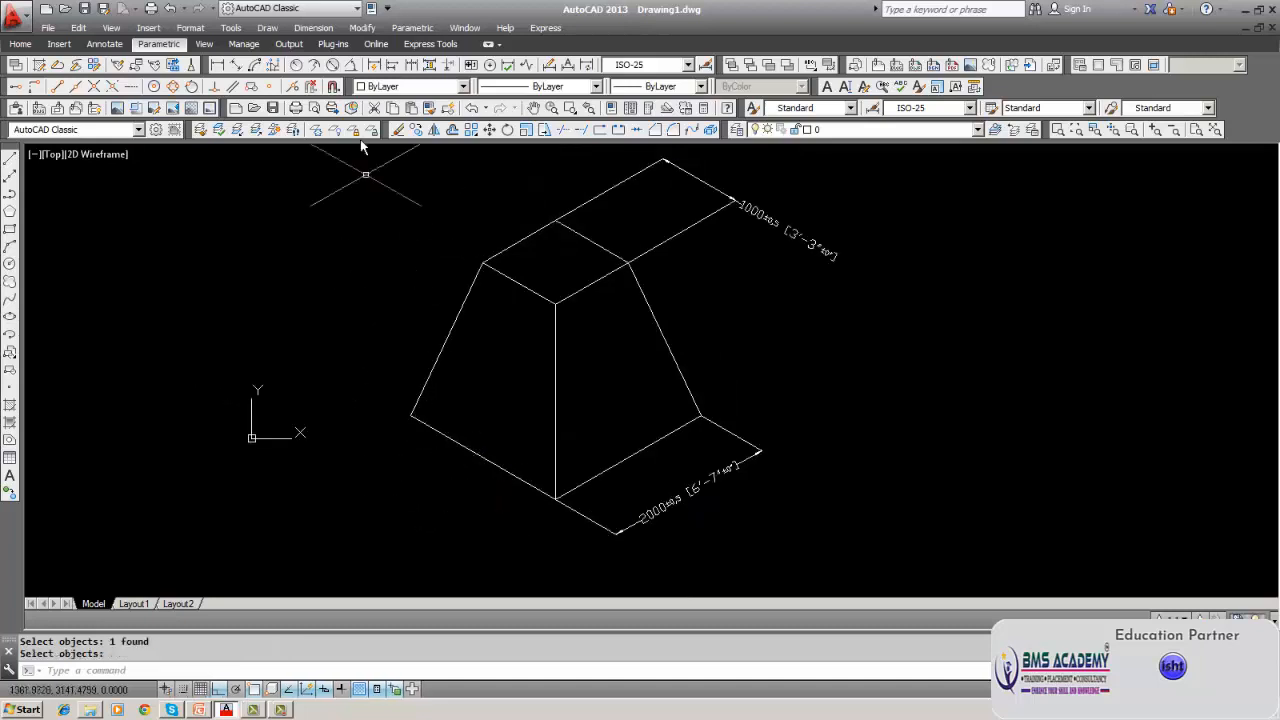
pyautogui.click(317, 32)
pyautogui.click(317, 32)
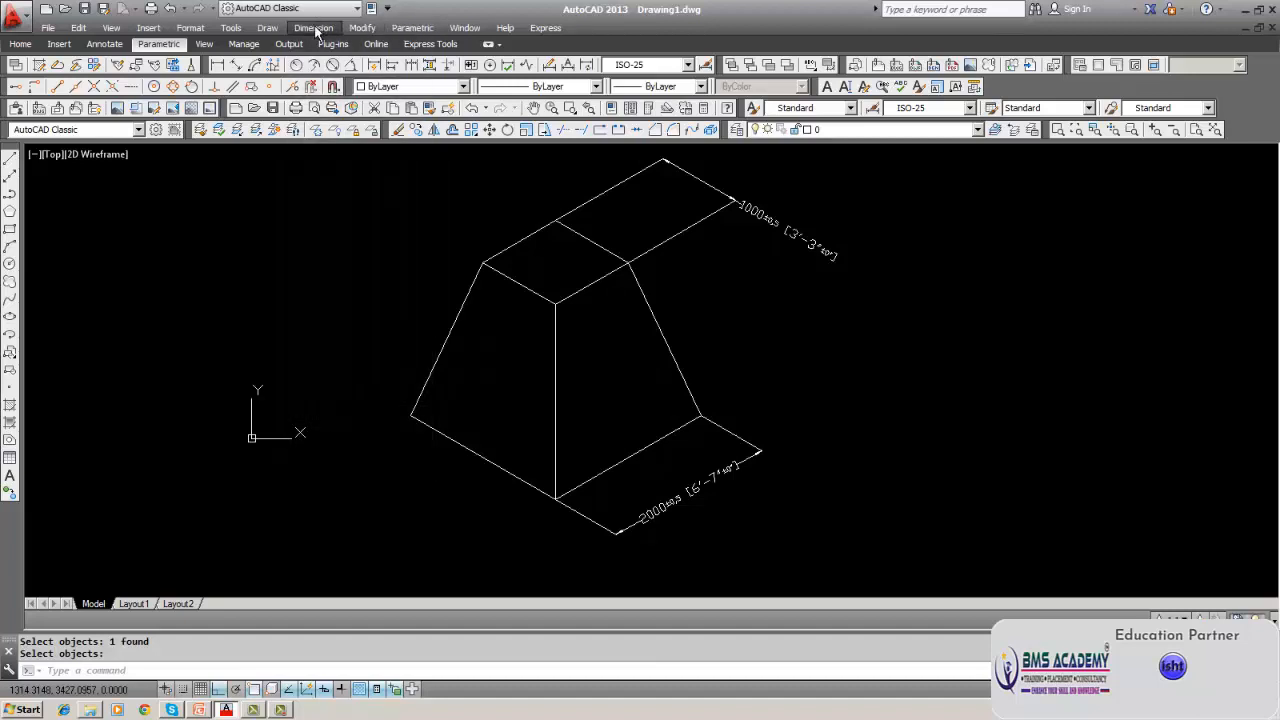
pyautogui.click(317, 32)
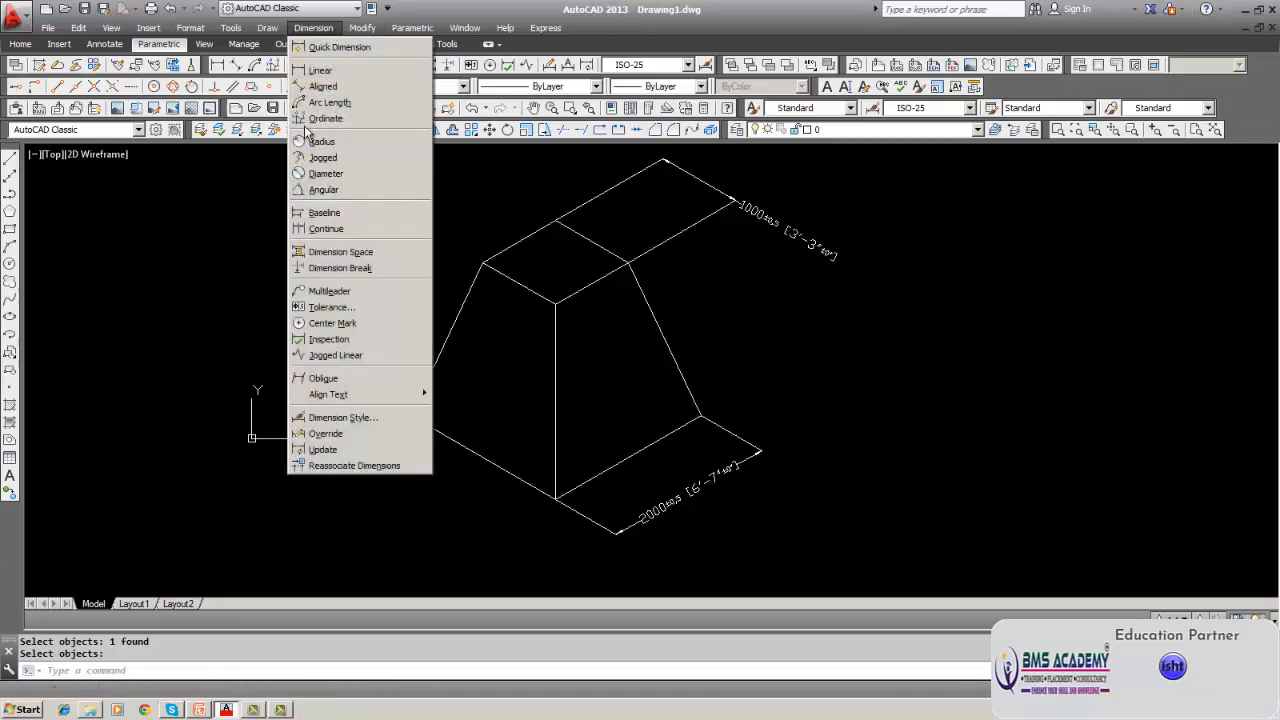
pyautogui.click(322, 86)
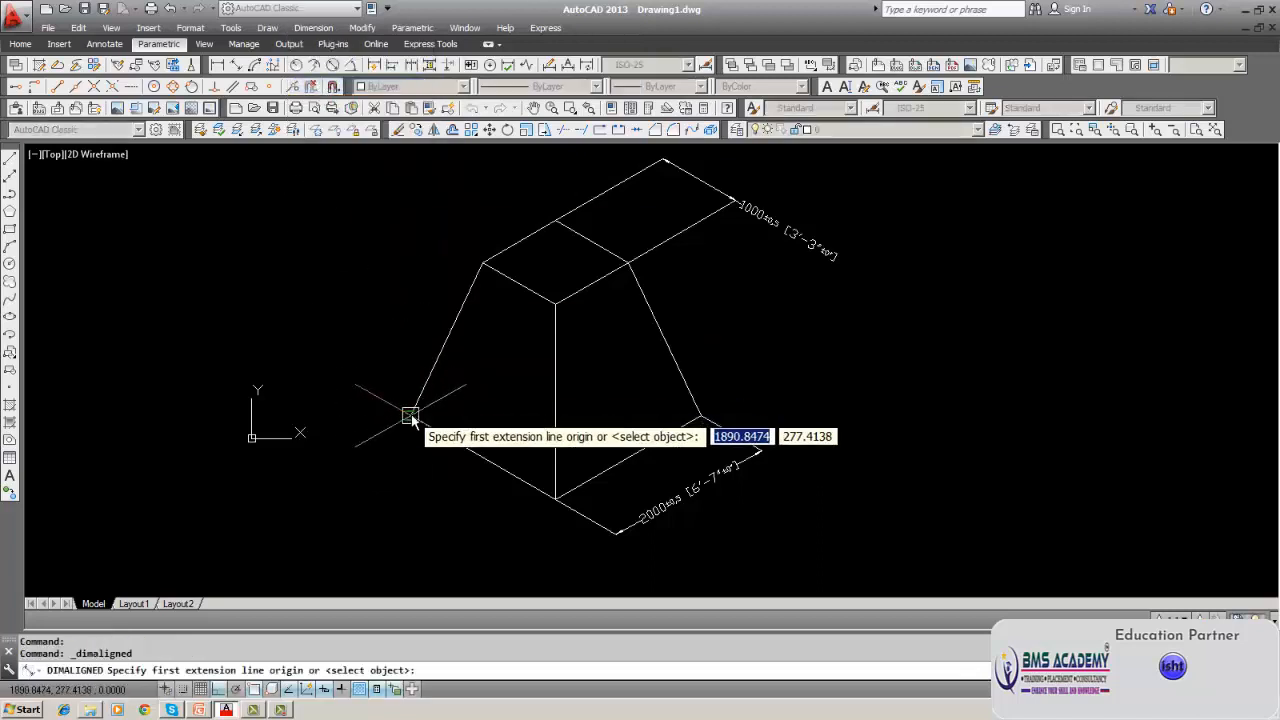
pyautogui.scroll(4, 412, 420)
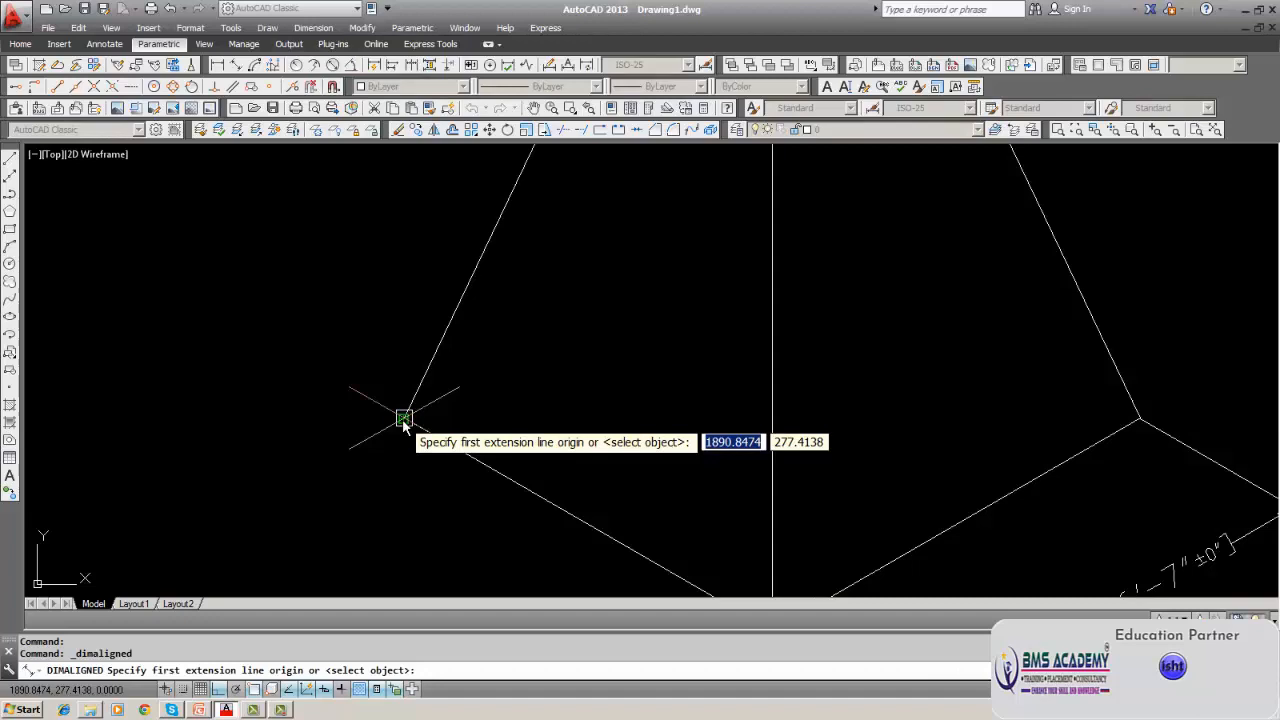
pyautogui.click(404, 420)
pyautogui.scroll(-3, 375, 400)
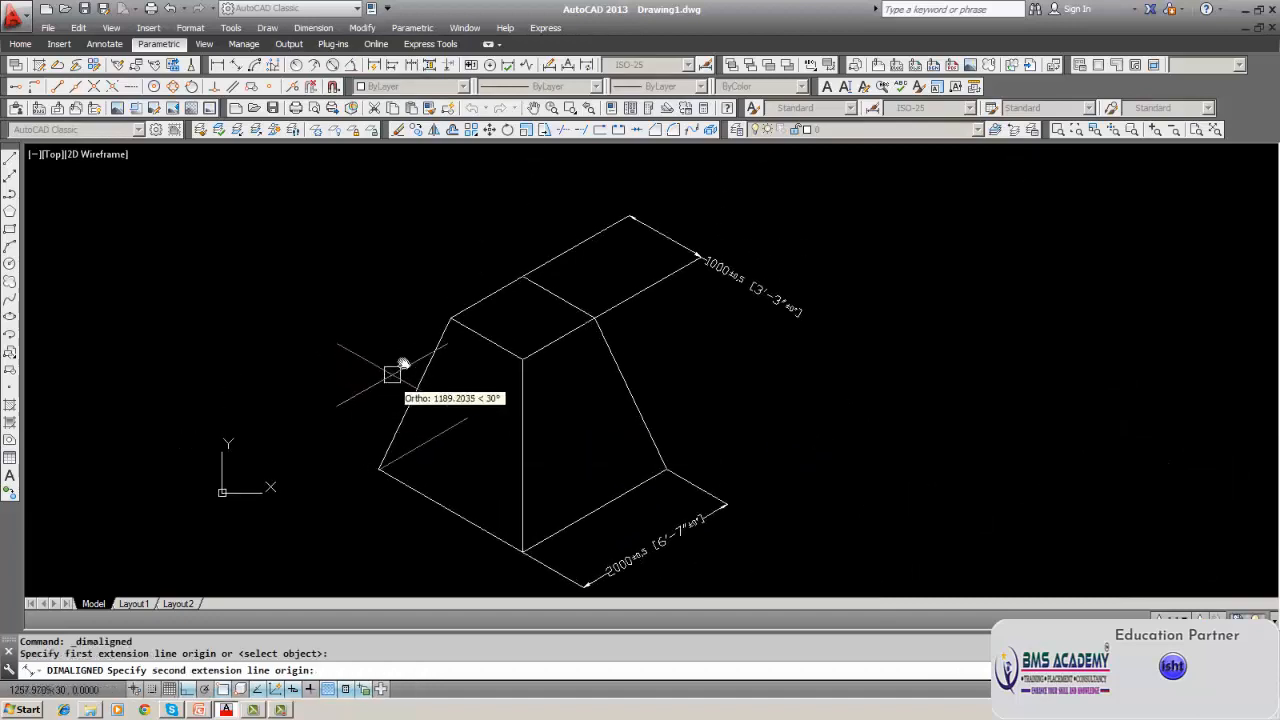
pyautogui.scroll(4, 429, 340)
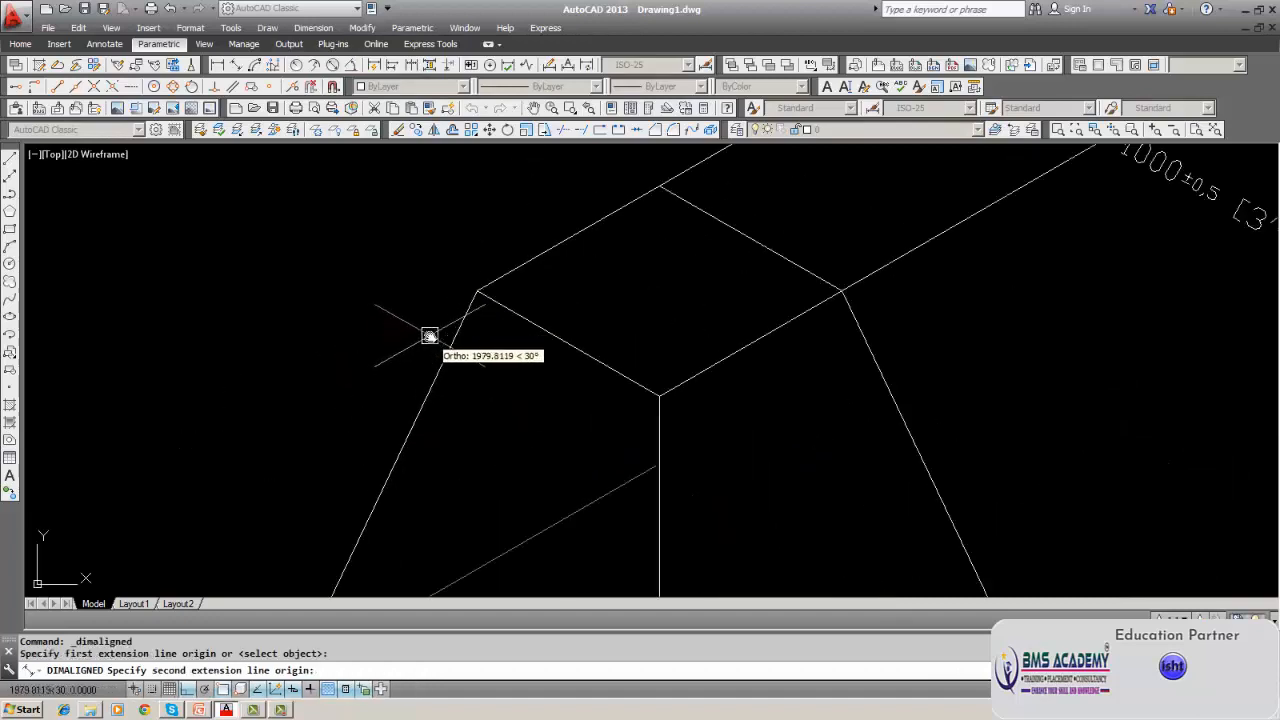
pyautogui.click(476, 290)
pyautogui.click(274, 279)
pyautogui.scroll(-5, 315, 356)
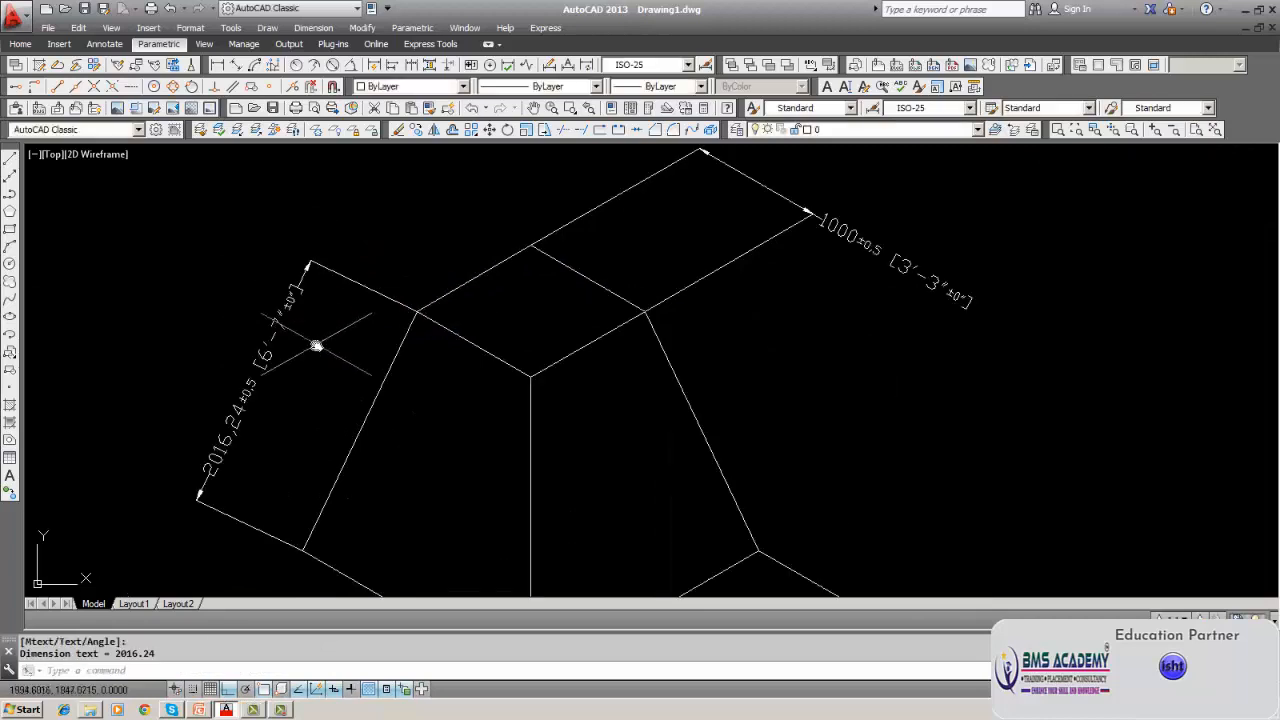
# Apply an obliquing angle of -30 to the aligned dimension on the frustum's left slanted edge.
pyautogui.scroll(1, 391, 320)
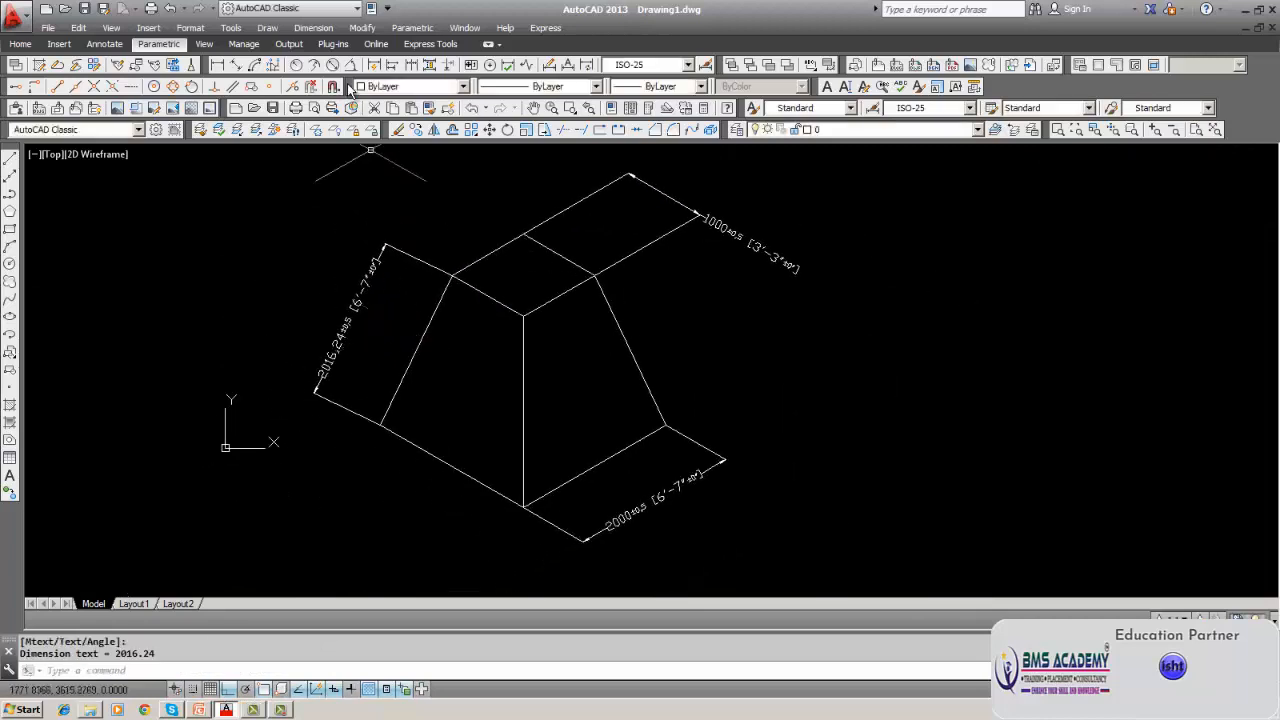
pyautogui.click(320, 28)
pyautogui.click(322, 28)
pyautogui.click(325, 30)
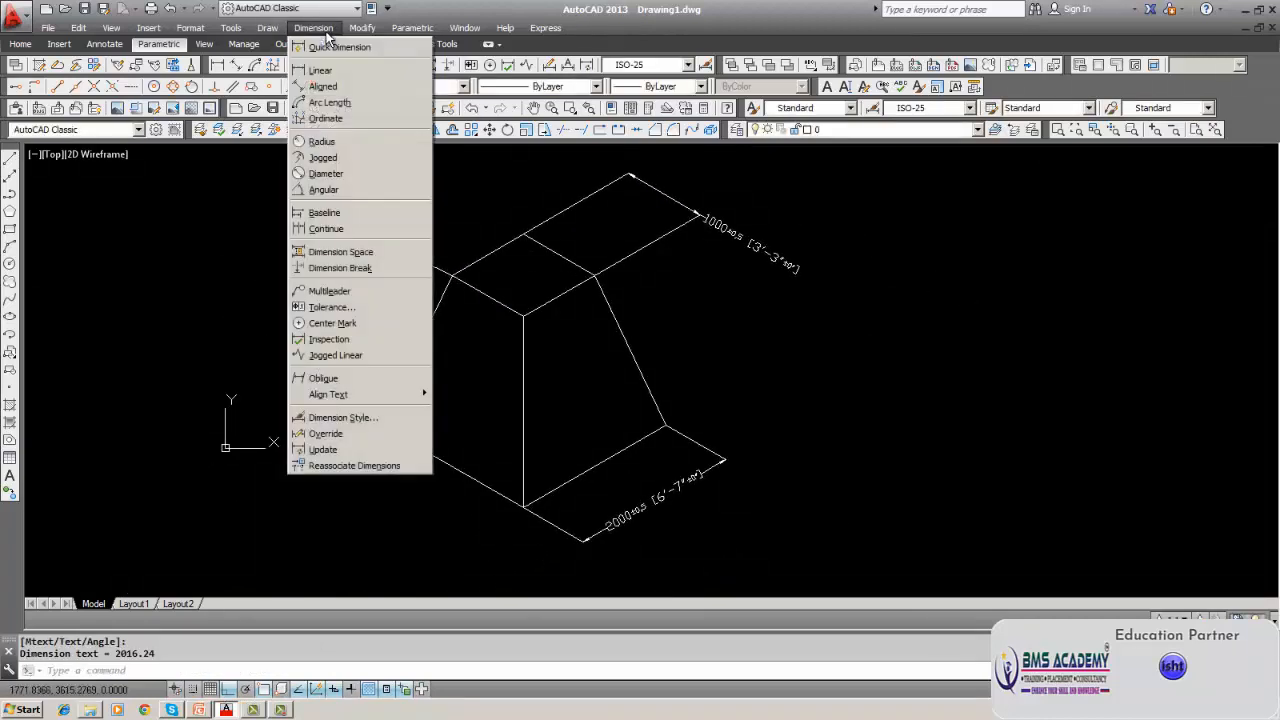
pyautogui.click(323, 378)
pyautogui.click(350, 318)
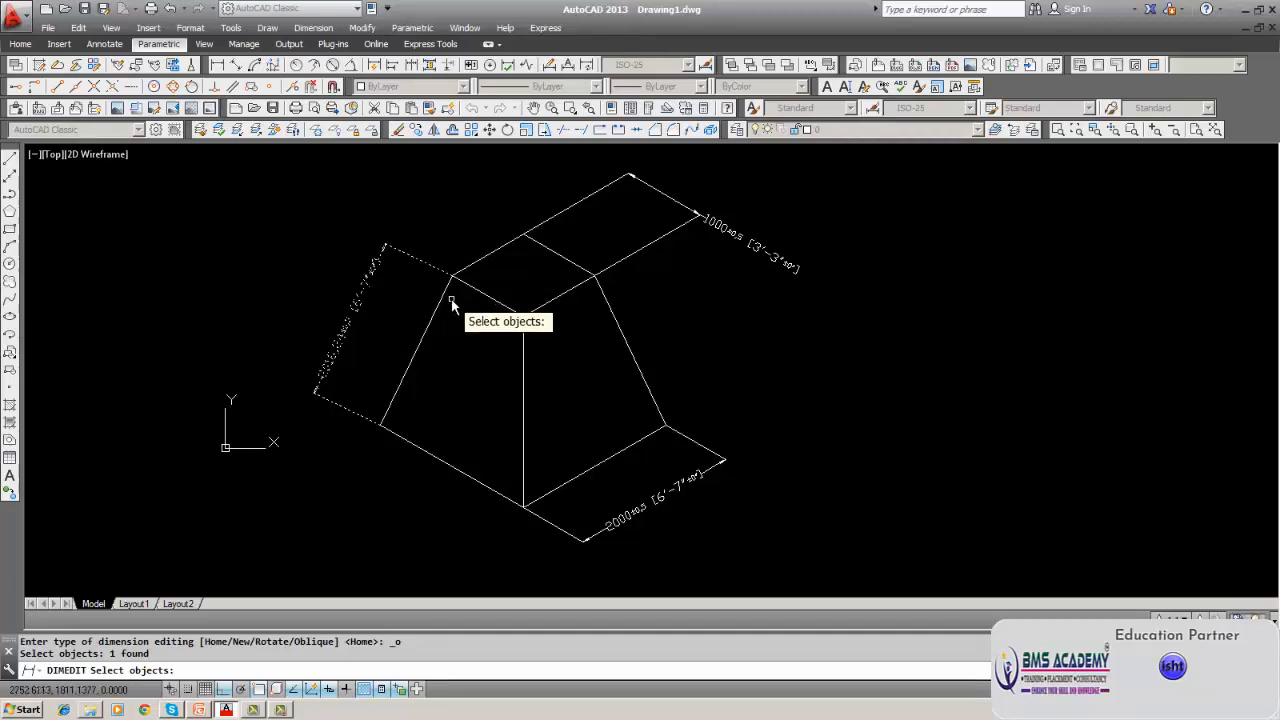
pyautogui.press('Return')
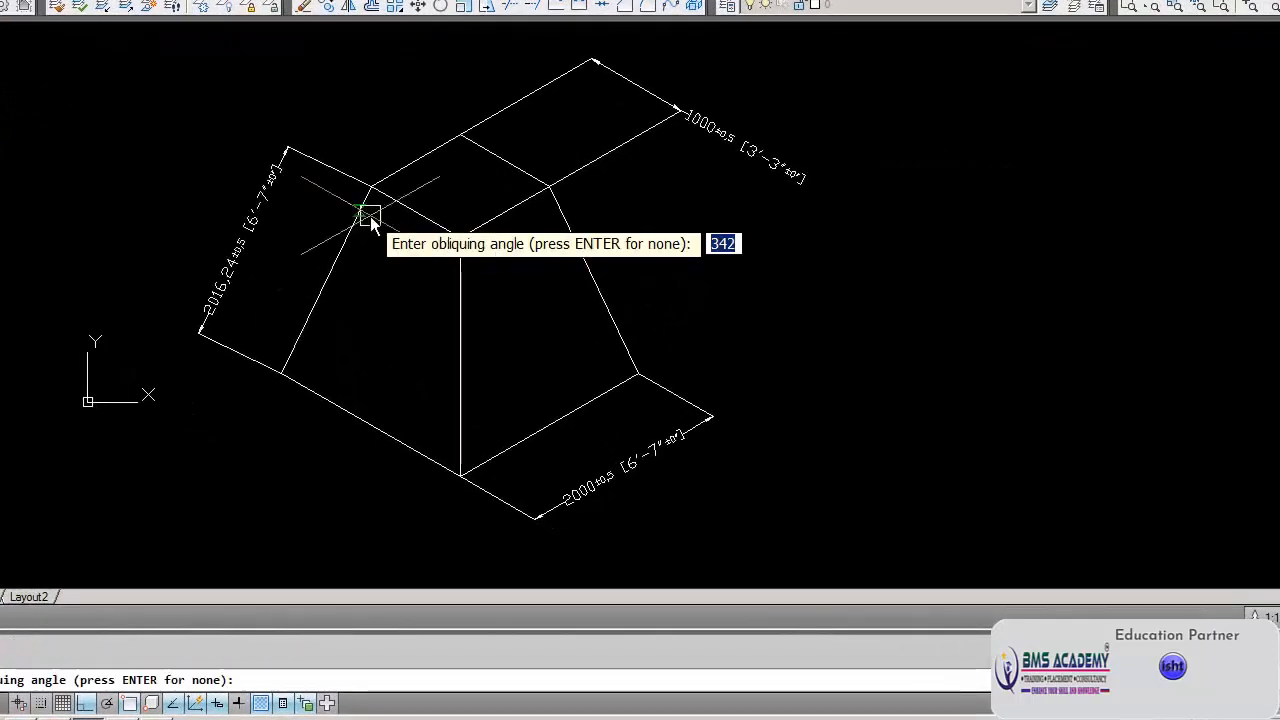
pyautogui.write('-')
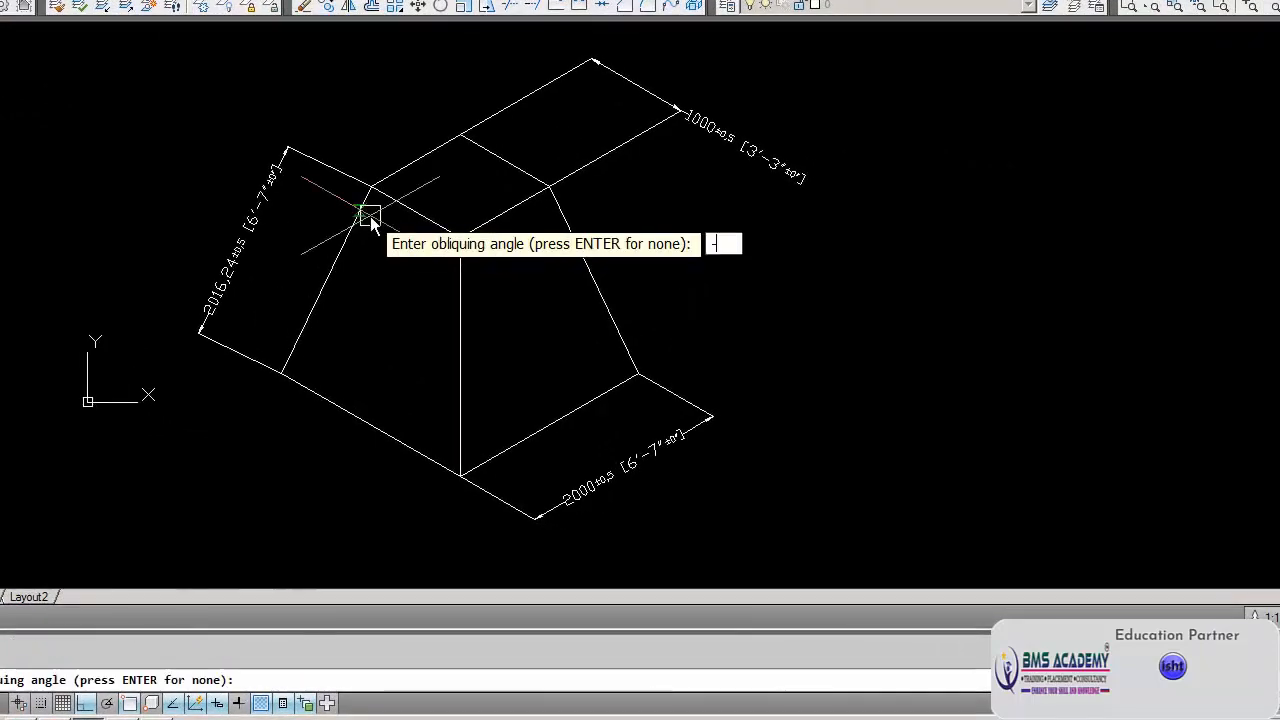
pyautogui.write('30')
pyautogui.press('Return')
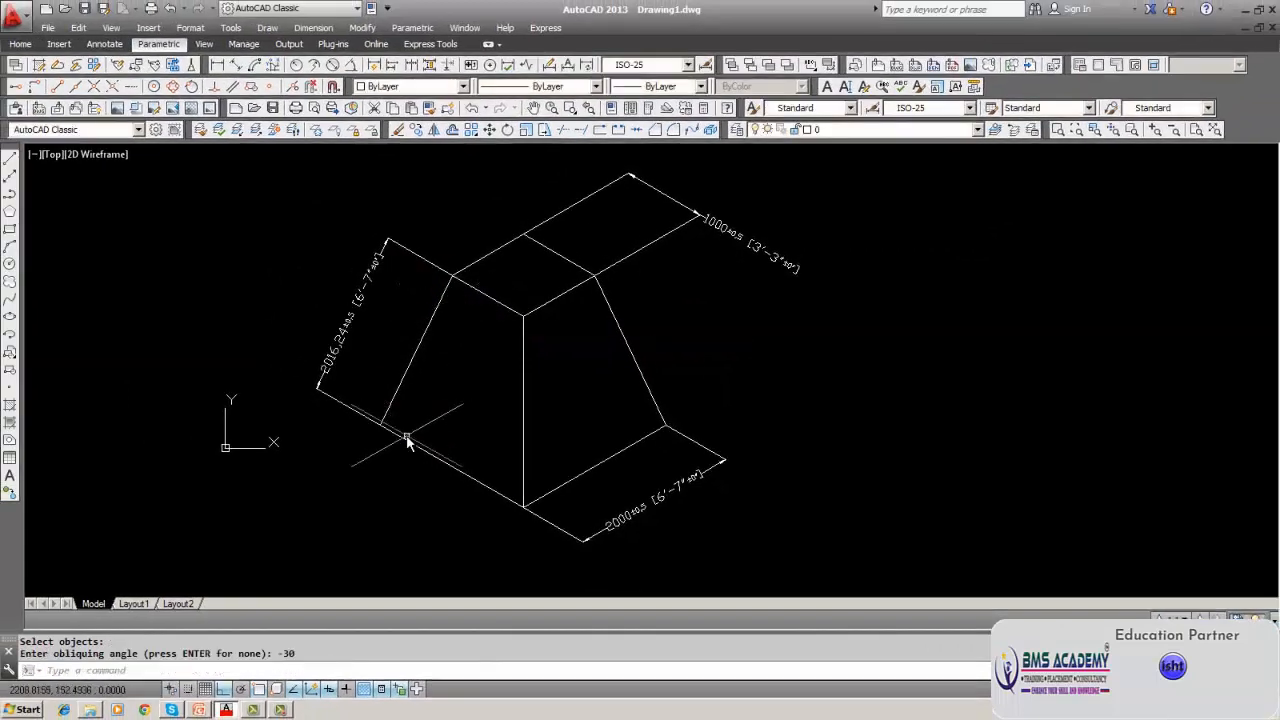
# Dimension the vertical height between the frustum's left top and left base corners with the DIM command's VER option, keeping the default text.
pyautogui.scroll(-2, 407, 440)
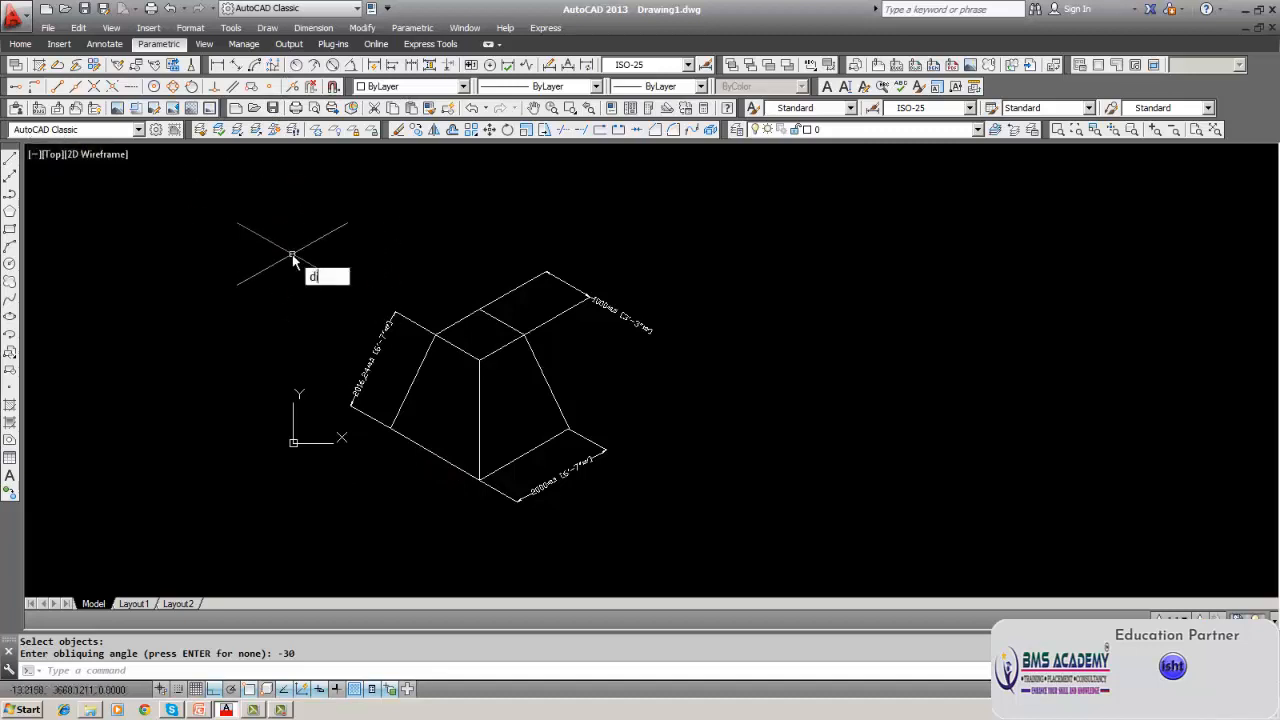
pyautogui.write('dim')
pyautogui.press('Return')
pyautogui.write('ver')
pyautogui.press('Return')
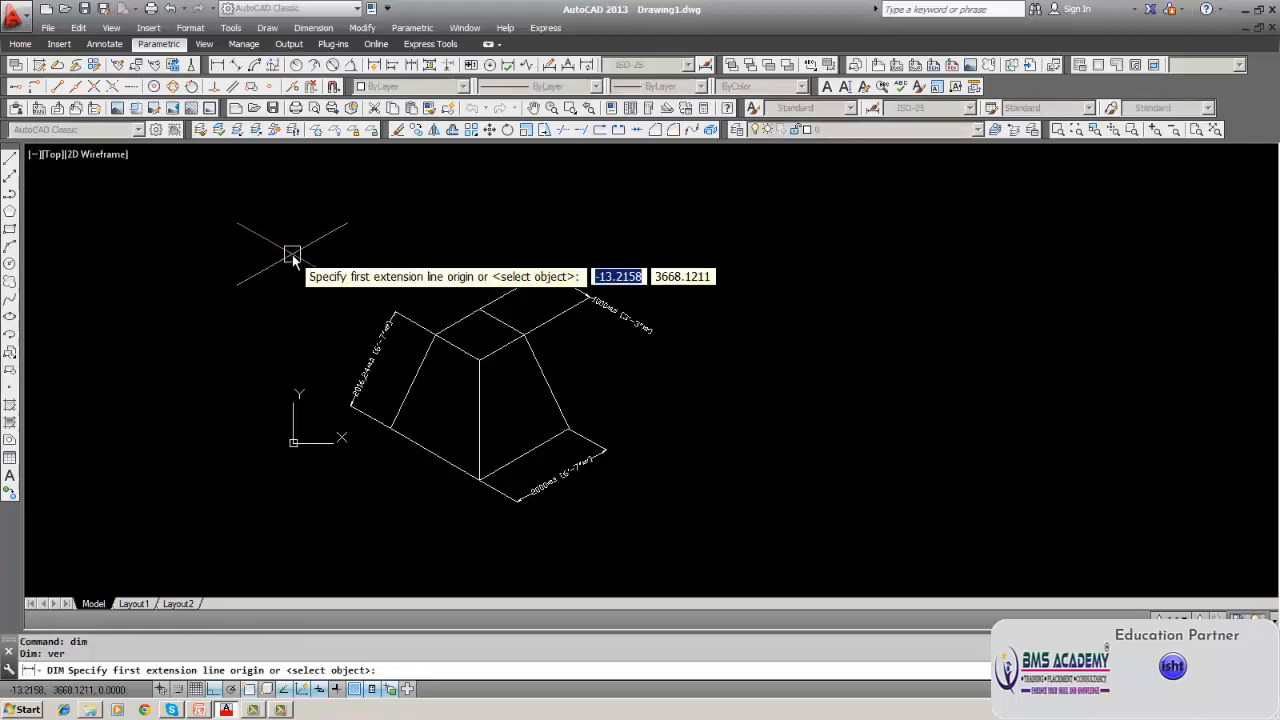
pyautogui.click(436, 334)
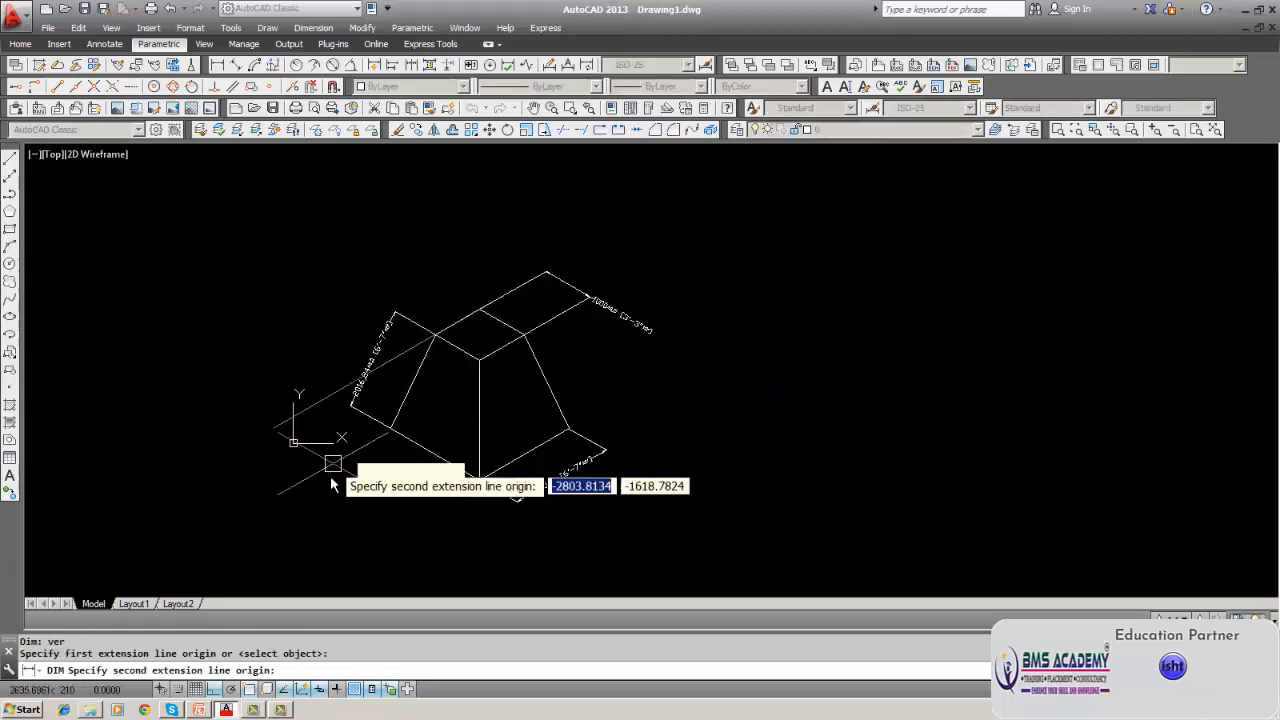
pyautogui.click(390, 431)
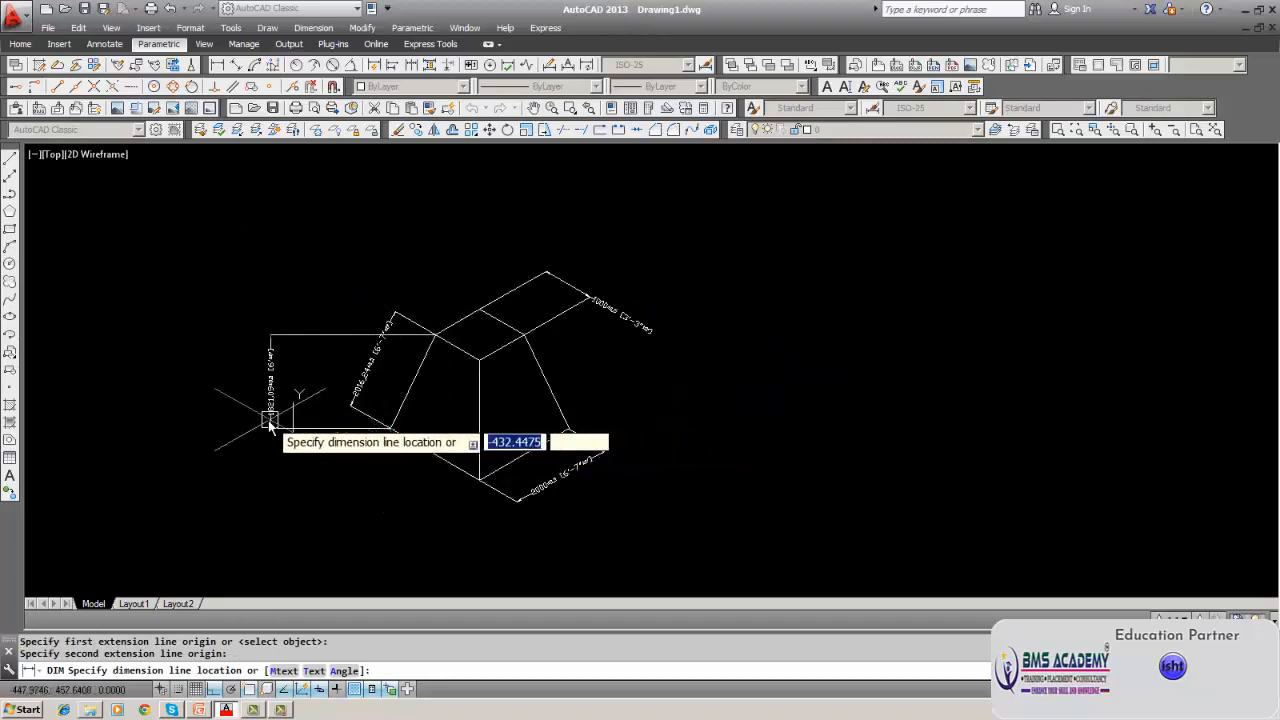
pyautogui.write('t')
pyautogui.press('Return')
pyautogui.press('Return')
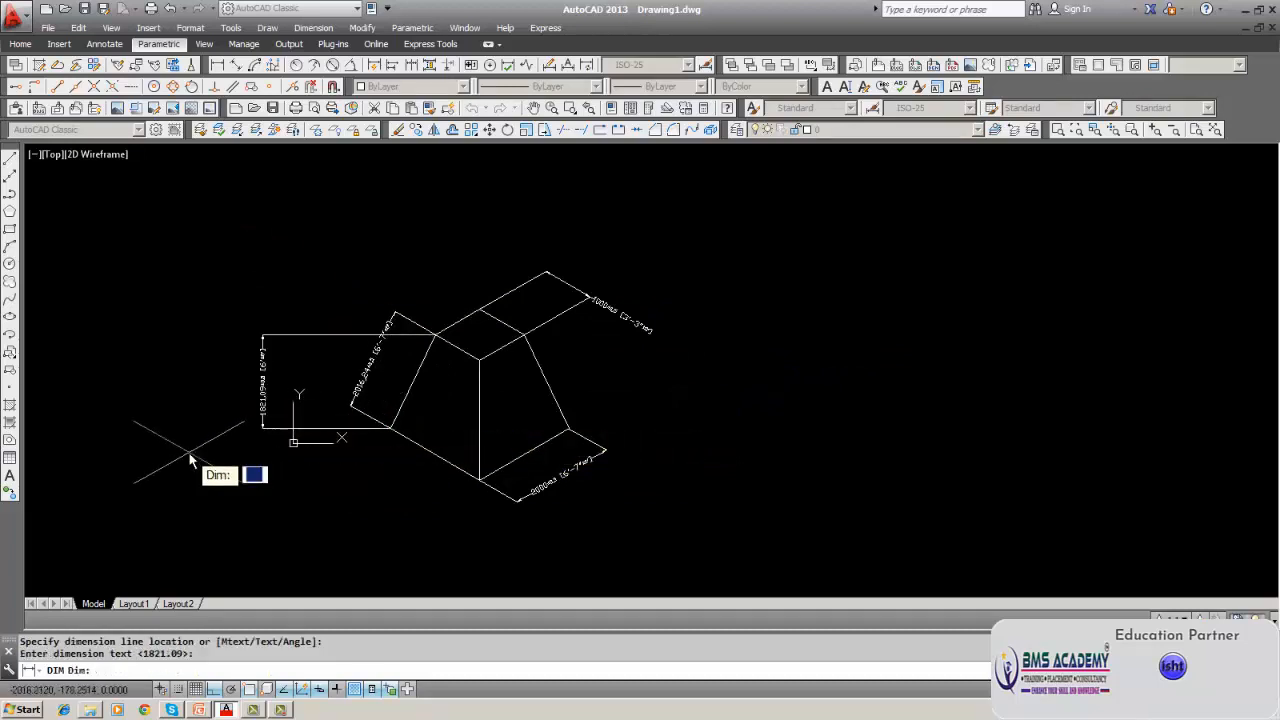
# Erase the vertical height dimension on the frustum's left side.
pyautogui.click(397, 129)
pyautogui.write('w')
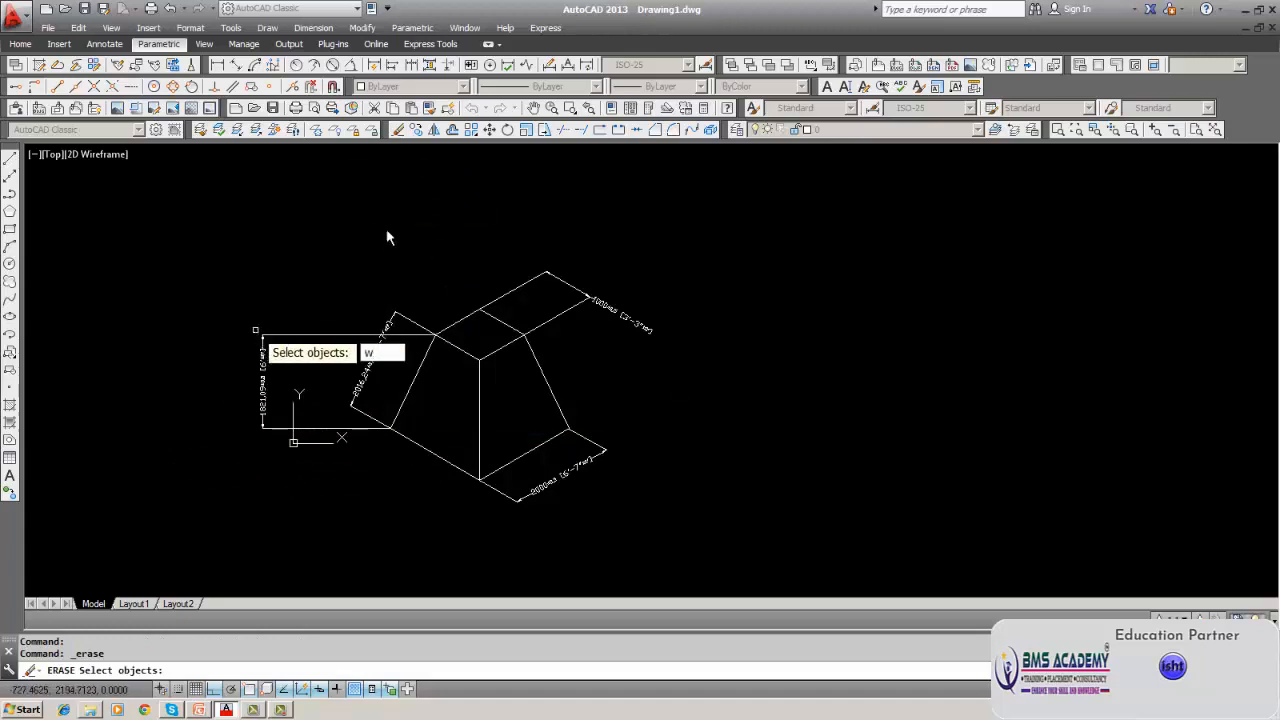
pyautogui.press('Escape')
pyautogui.click(397, 129)
pyautogui.click(366, 337)
pyautogui.press('Return')
# Erase the three oblique dimensions on the frustum's left slanted edge, upper-right top edge and lower-right base edge.
pyautogui.click(372, 358)
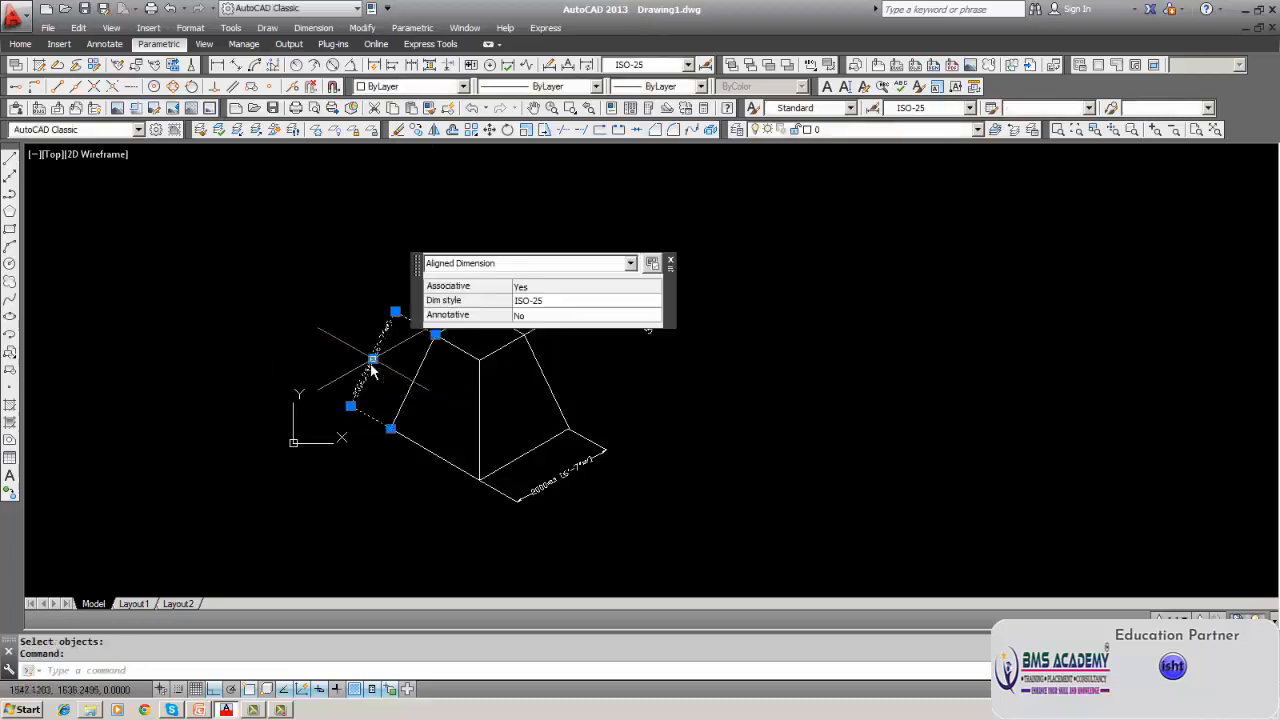
pyautogui.click(674, 262)
pyautogui.click(623, 323)
pyautogui.press('Delete')
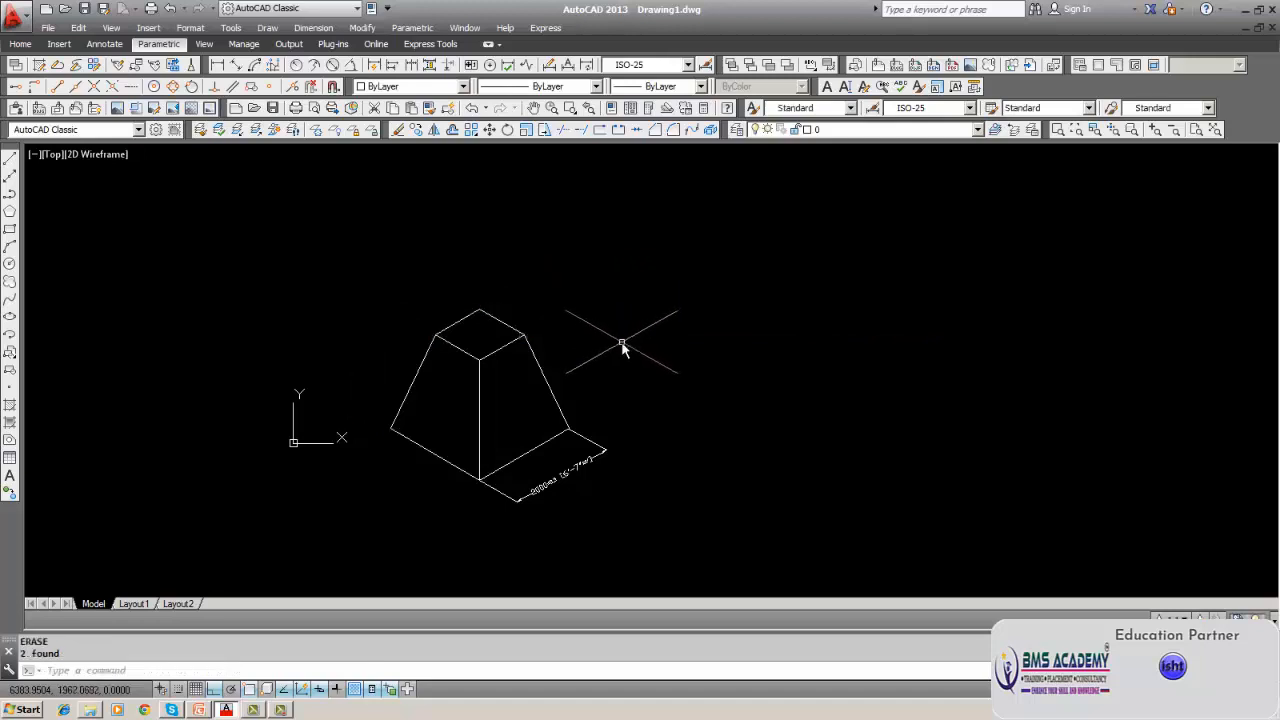
pyautogui.press('Return')
pyautogui.click(579, 477)
pyautogui.press('Return')
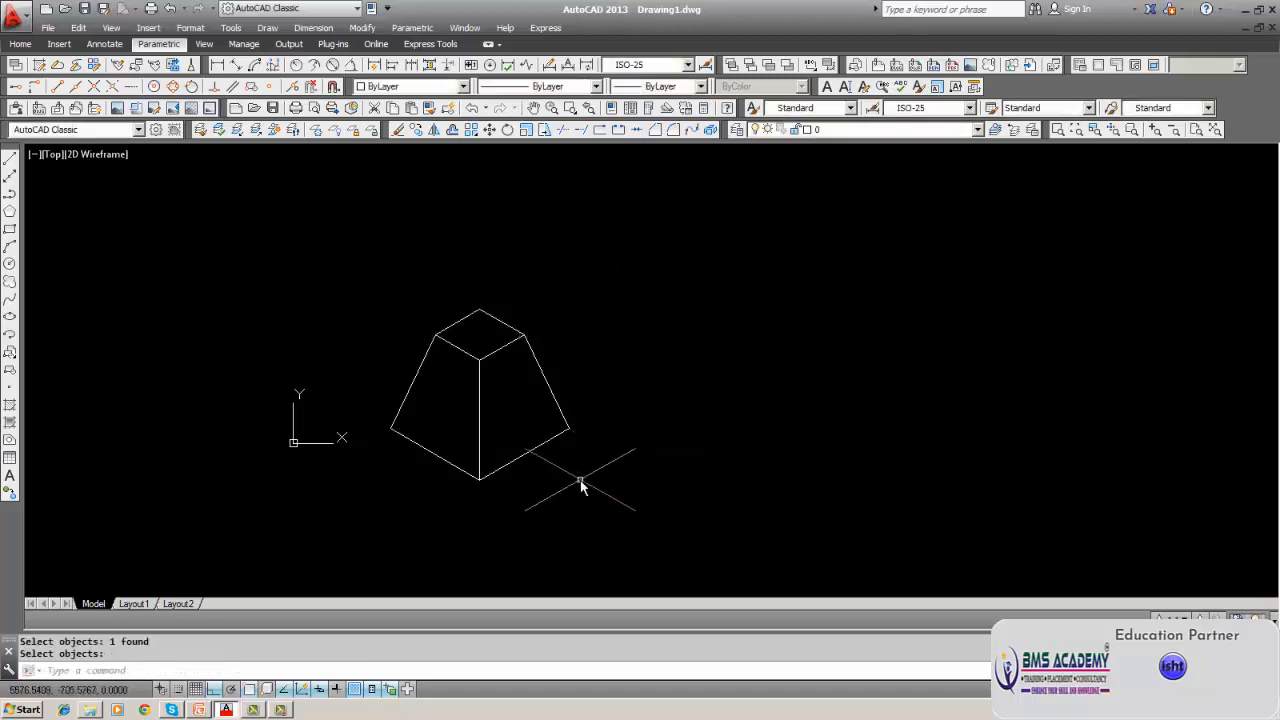
# Erase the whole isometric frustum using a window selection around it.
pyautogui.moveTo(580, 480); pyautogui.dragTo(654, 447, button='middle')
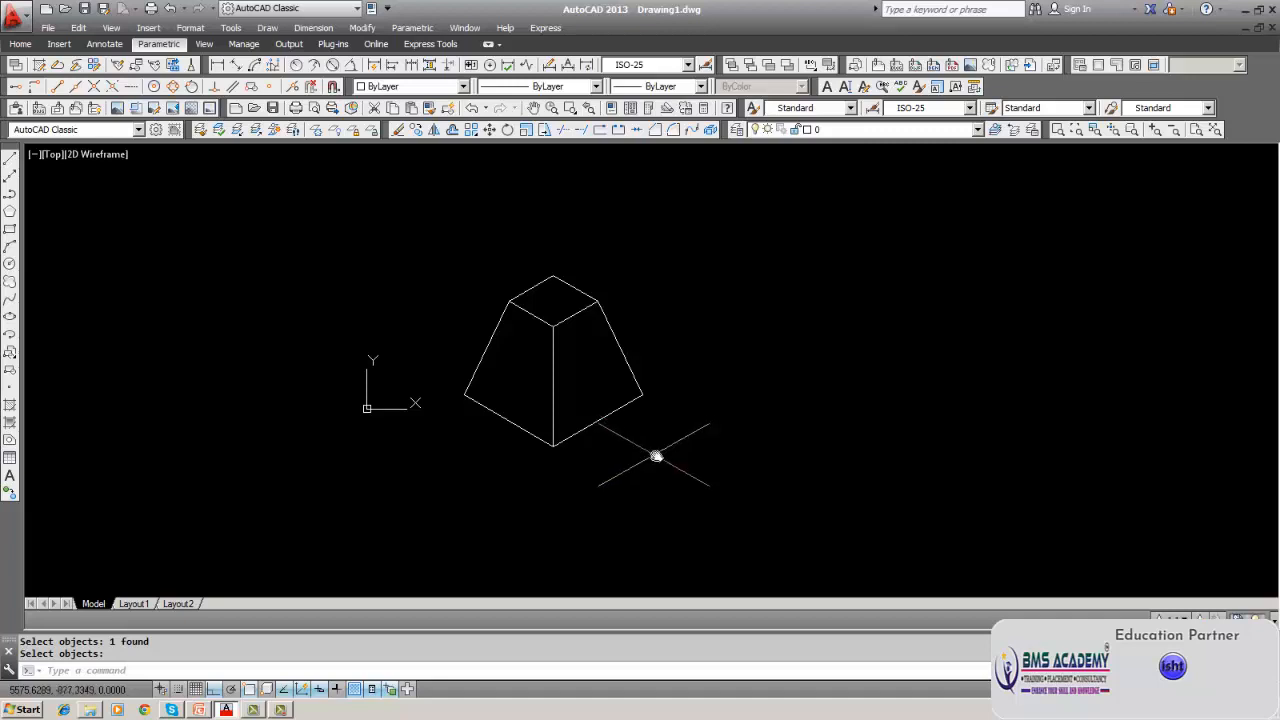
pyautogui.click(397, 129)
pyautogui.write('w')
pyautogui.press('Return')
pyautogui.click(405, 222)
pyautogui.click(714, 478)
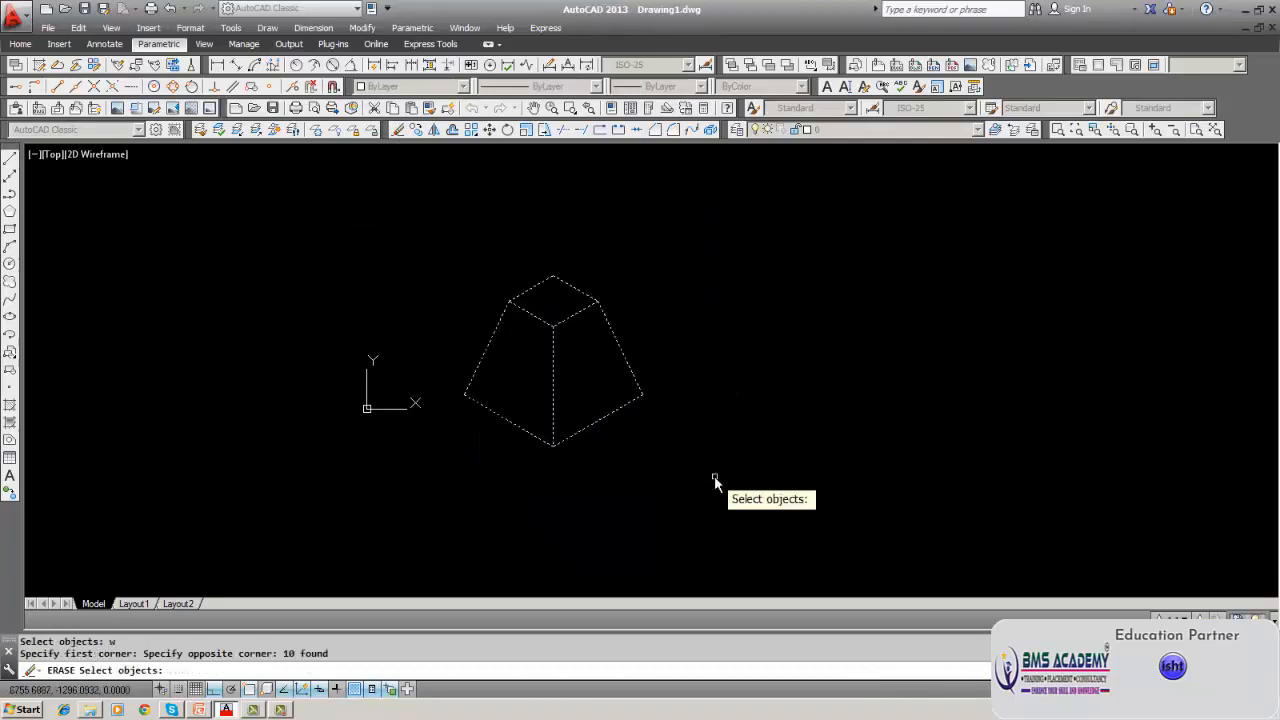
pyautogui.press('Return')
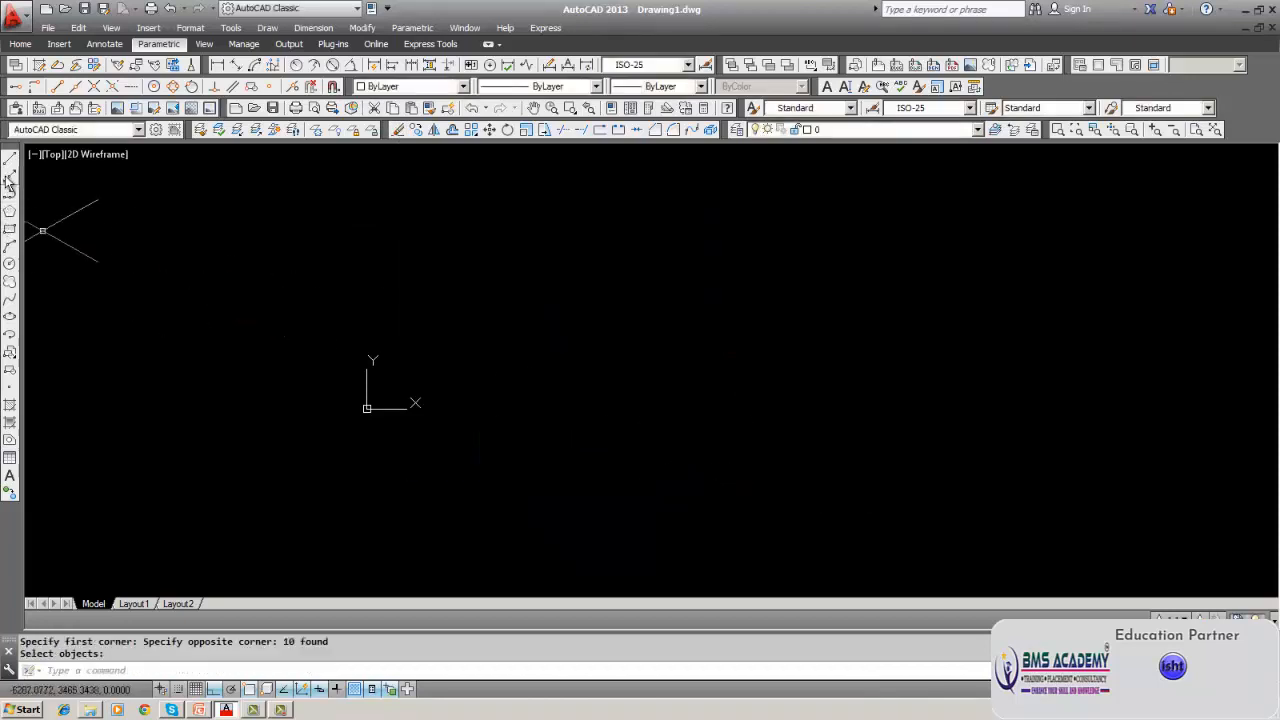
# Draw a closed isometric rhombus with 2000-unit sides in the top isoplane, using the Line command.
pyautogui.click(9, 159)
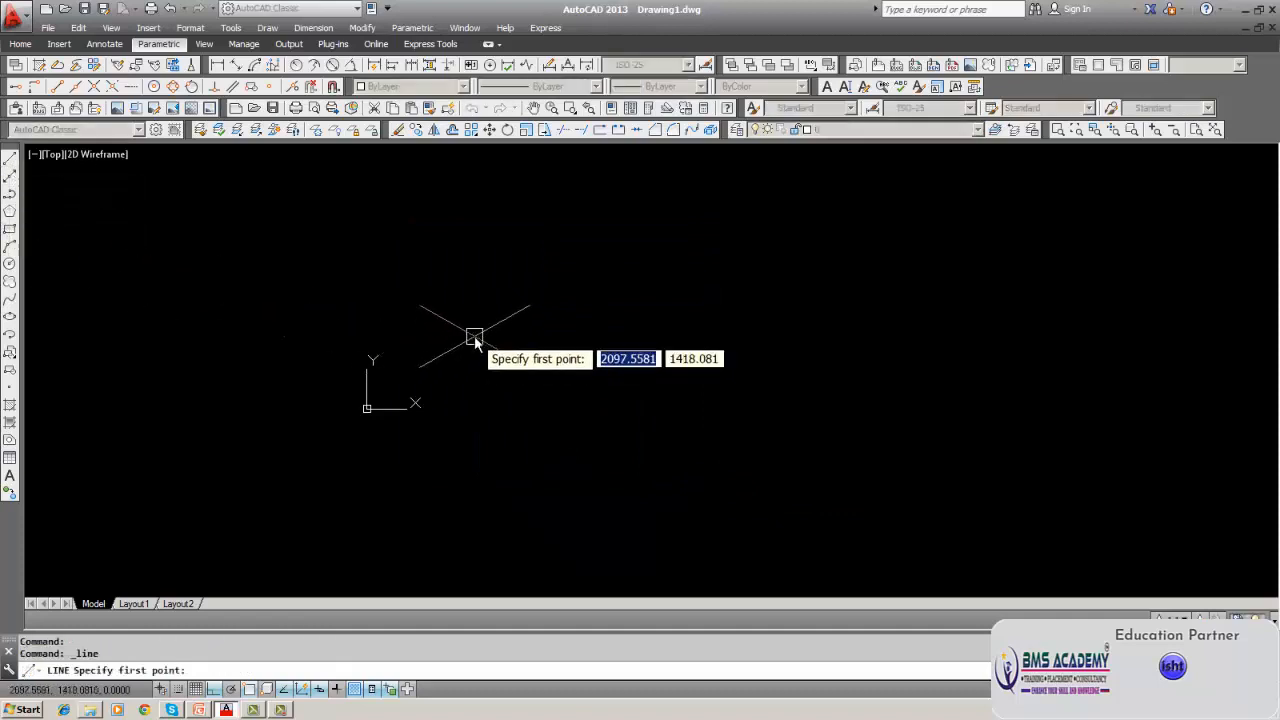
pyautogui.click(476, 289)
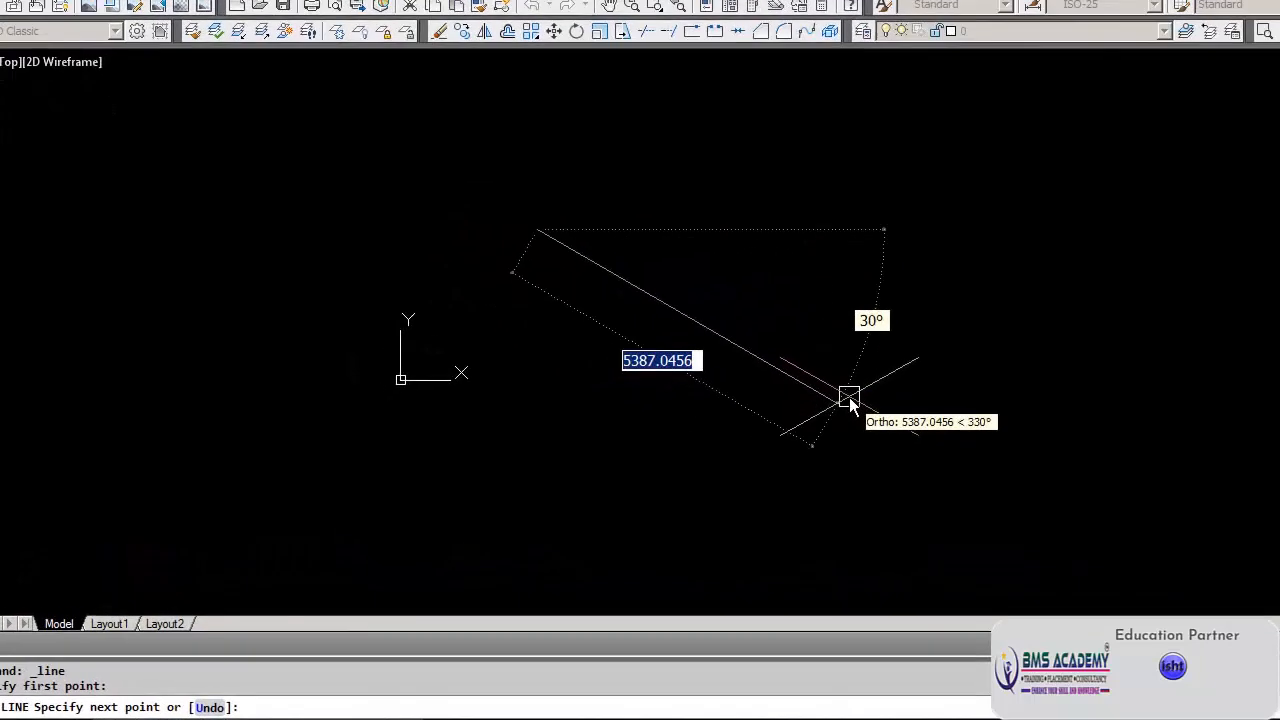
pyautogui.write('5')
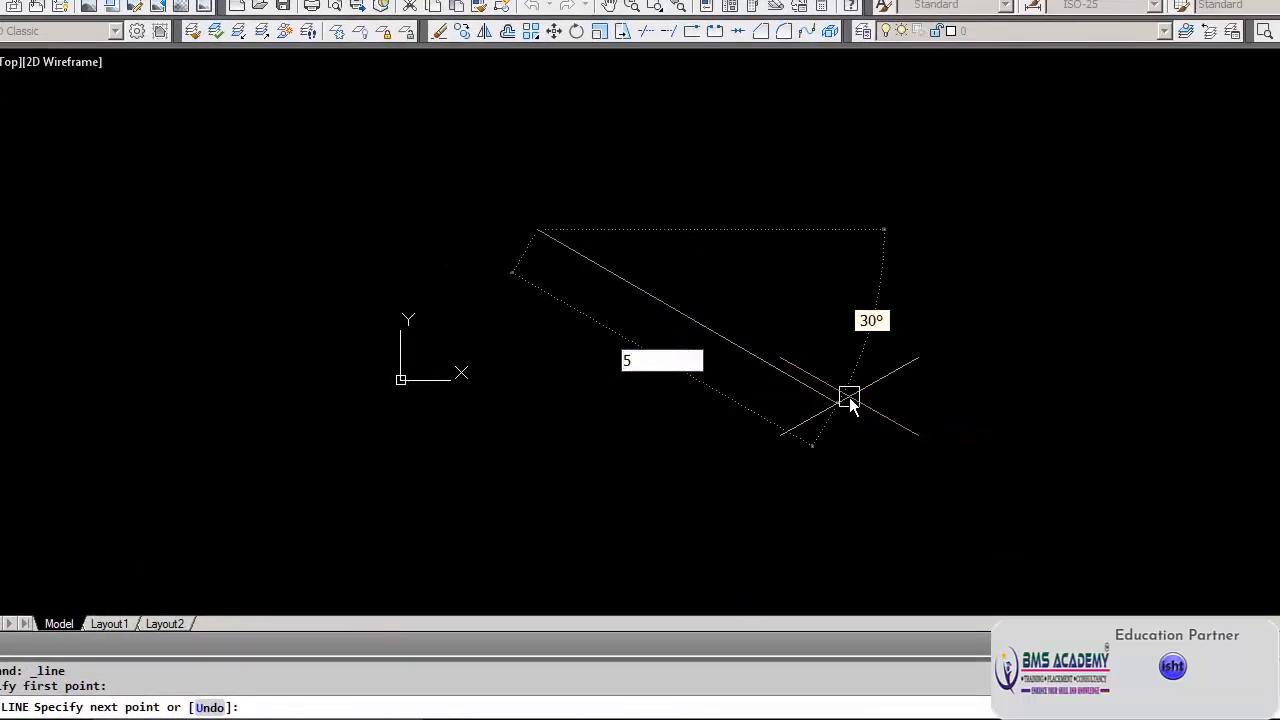
pyautogui.press('BackSpace')
pyautogui.write('2000')
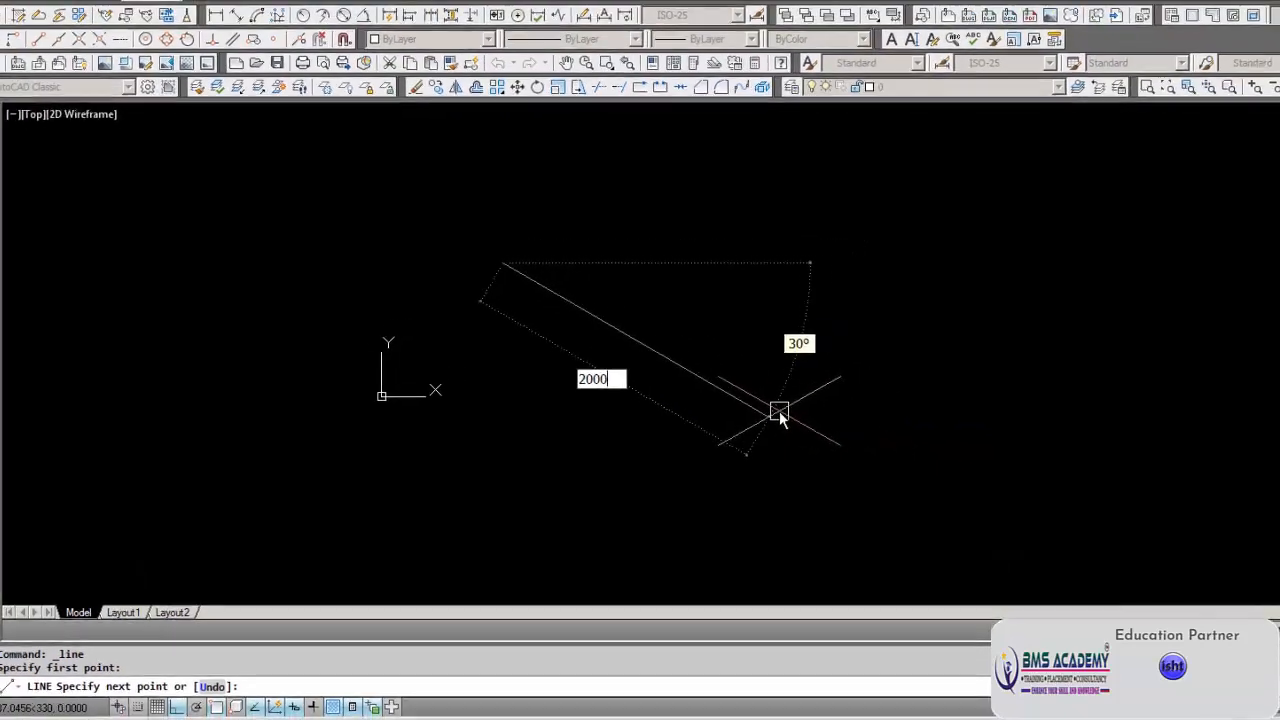
pyautogui.press('Return')
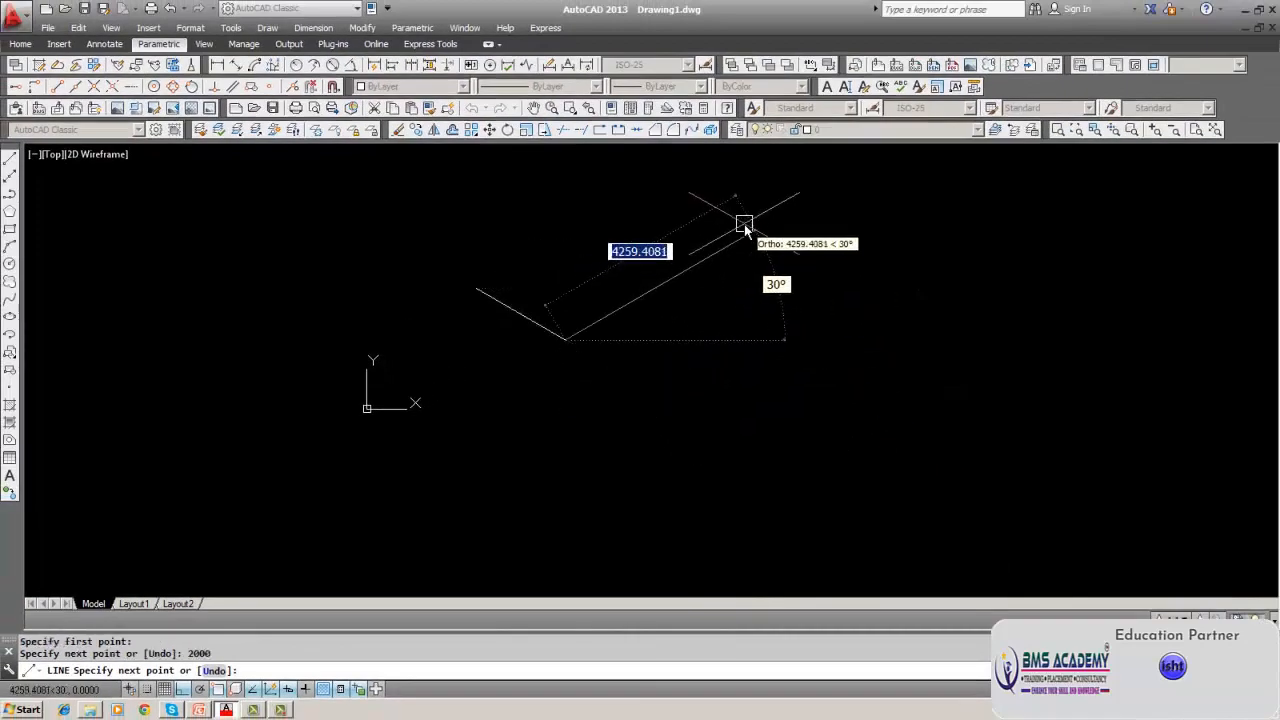
pyautogui.write('2000')
pyautogui.press('Return')
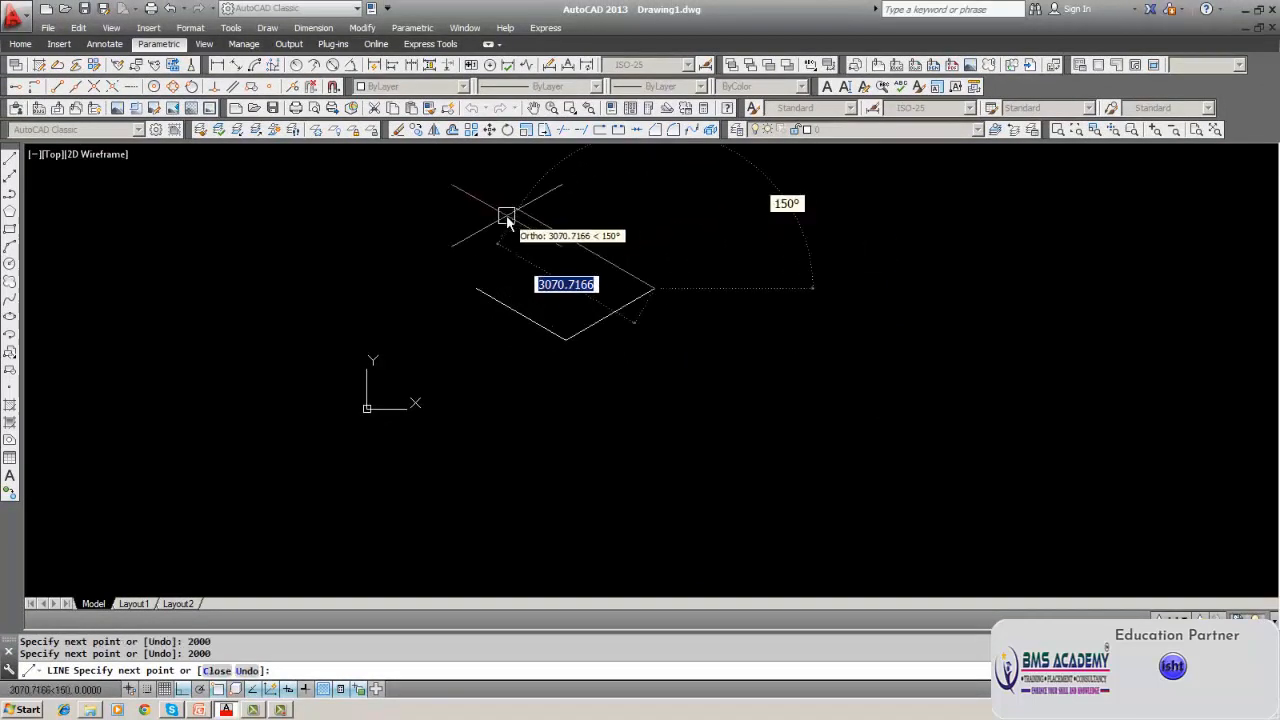
pyautogui.write('2000')
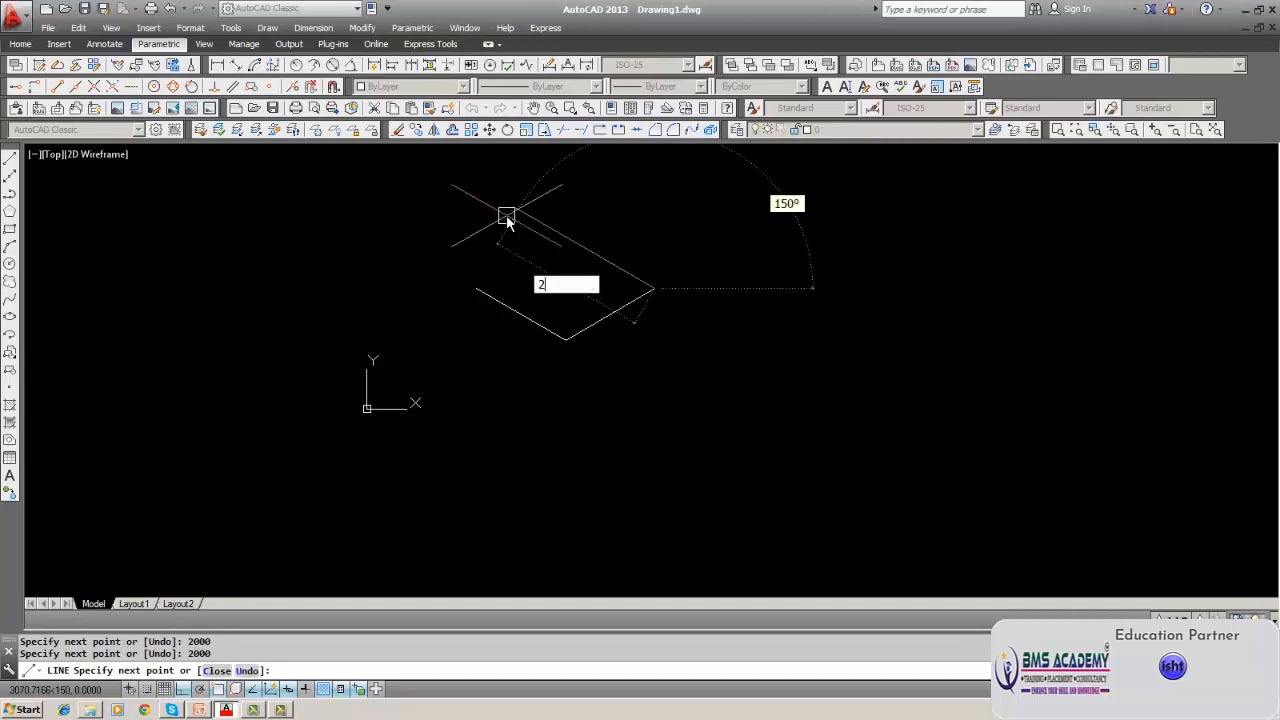
pyautogui.press('Return')
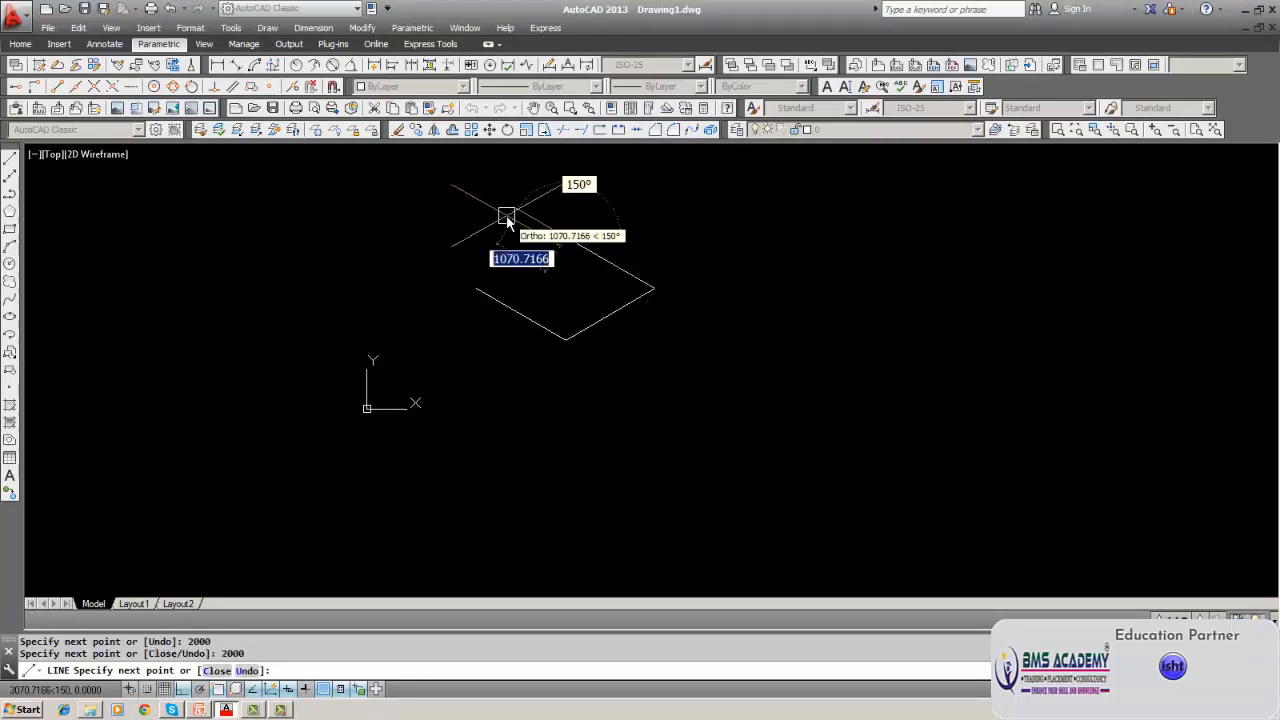
pyautogui.click(477, 290)
pyautogui.press('Return')
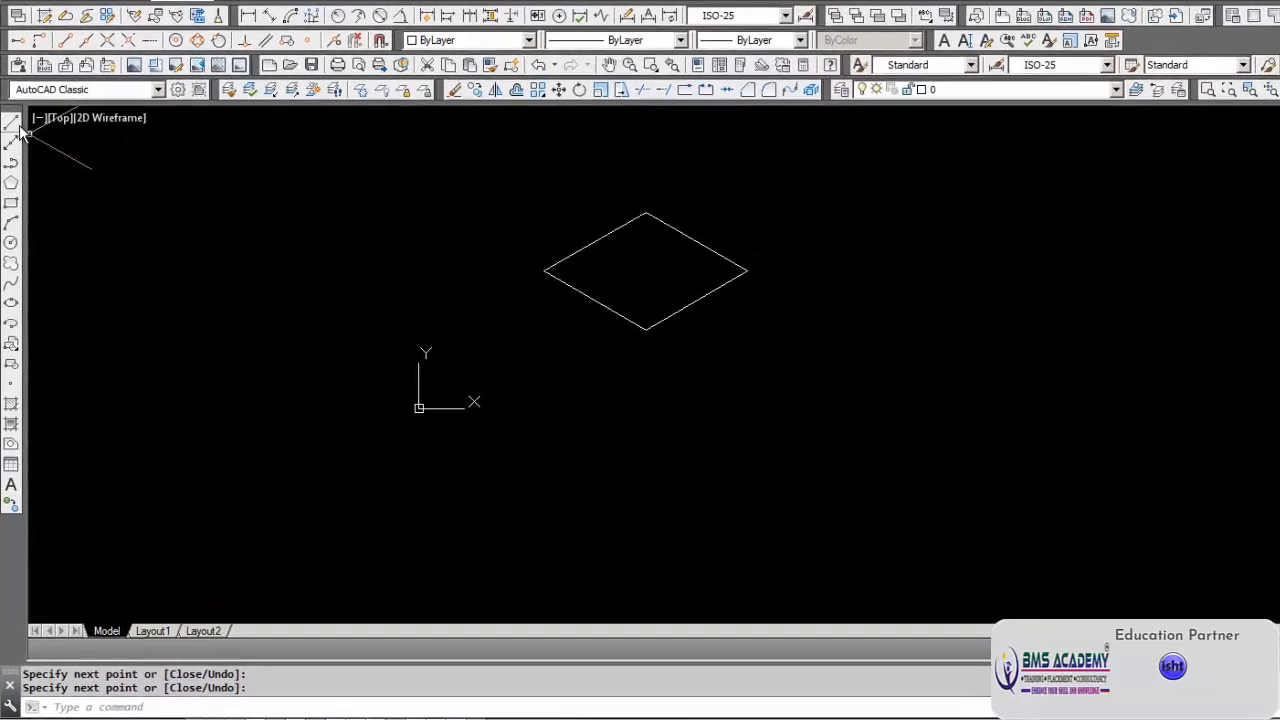
# Switch to the right isoplane and draw a 5000-unit vertical line down from the rhombus's front corner.
pyautogui.write('line')
pyautogui.press('Return')
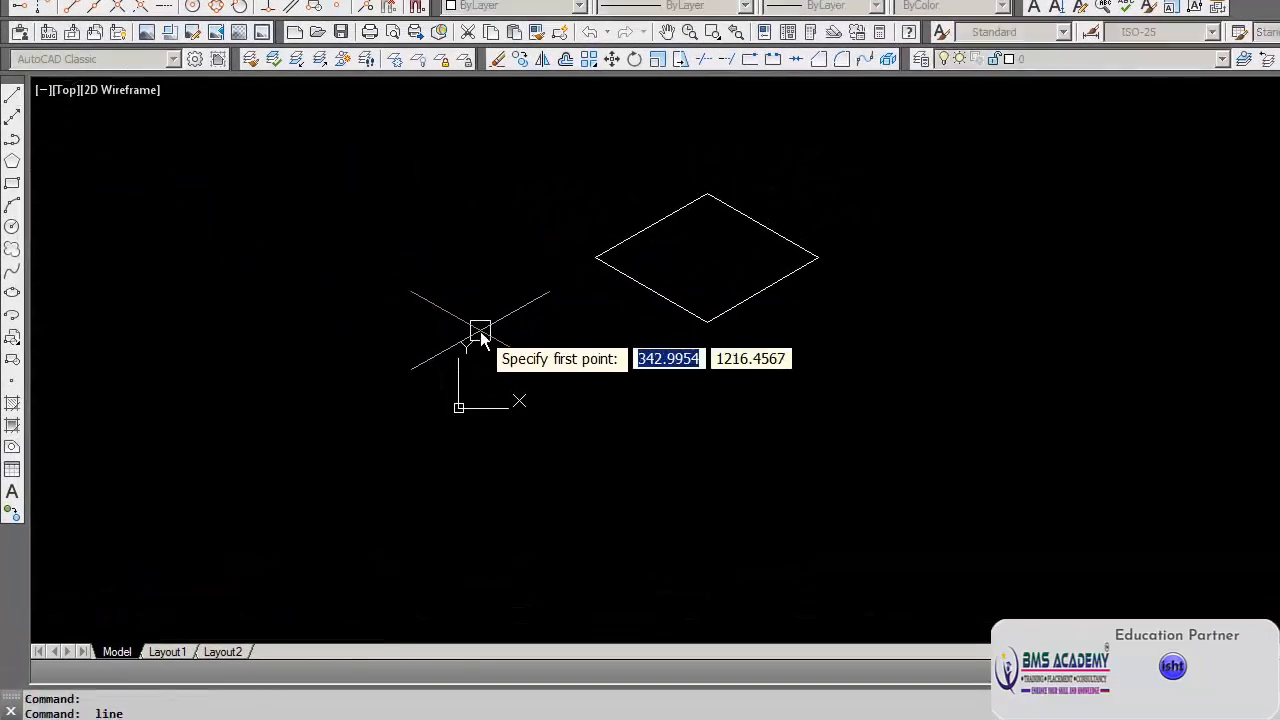
pyautogui.press('Escape')
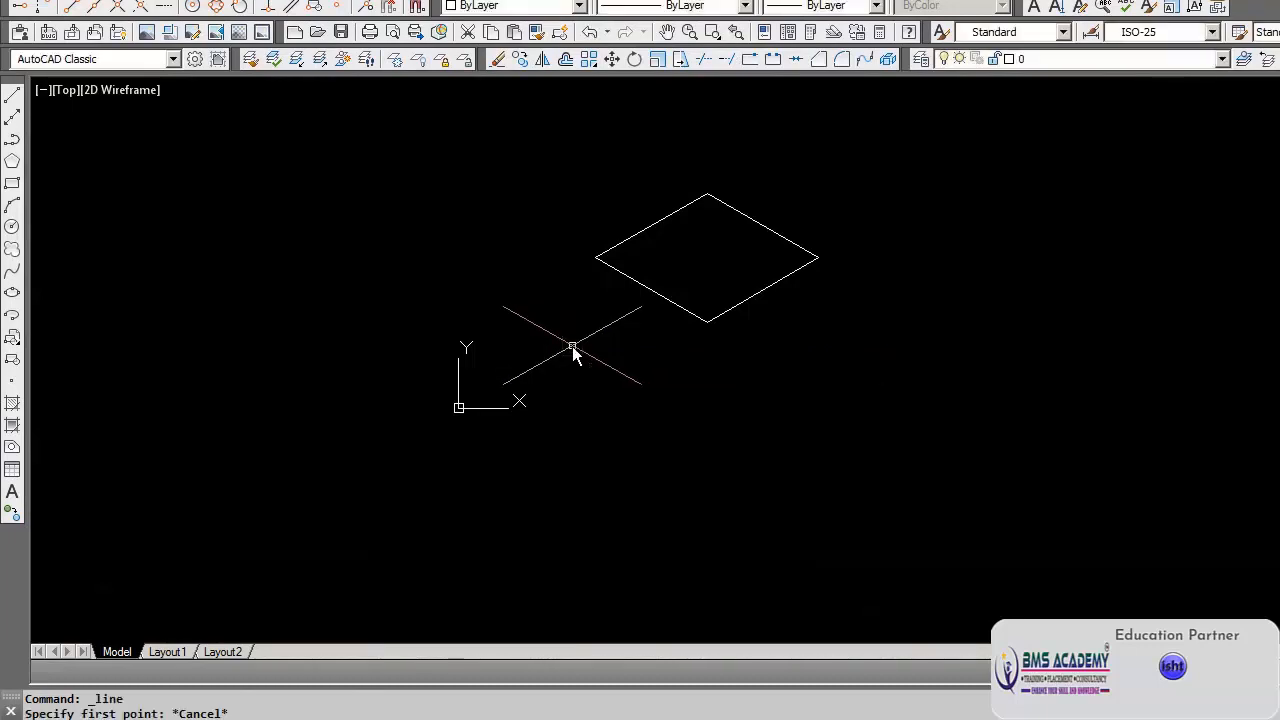
pyautogui.press('F5')
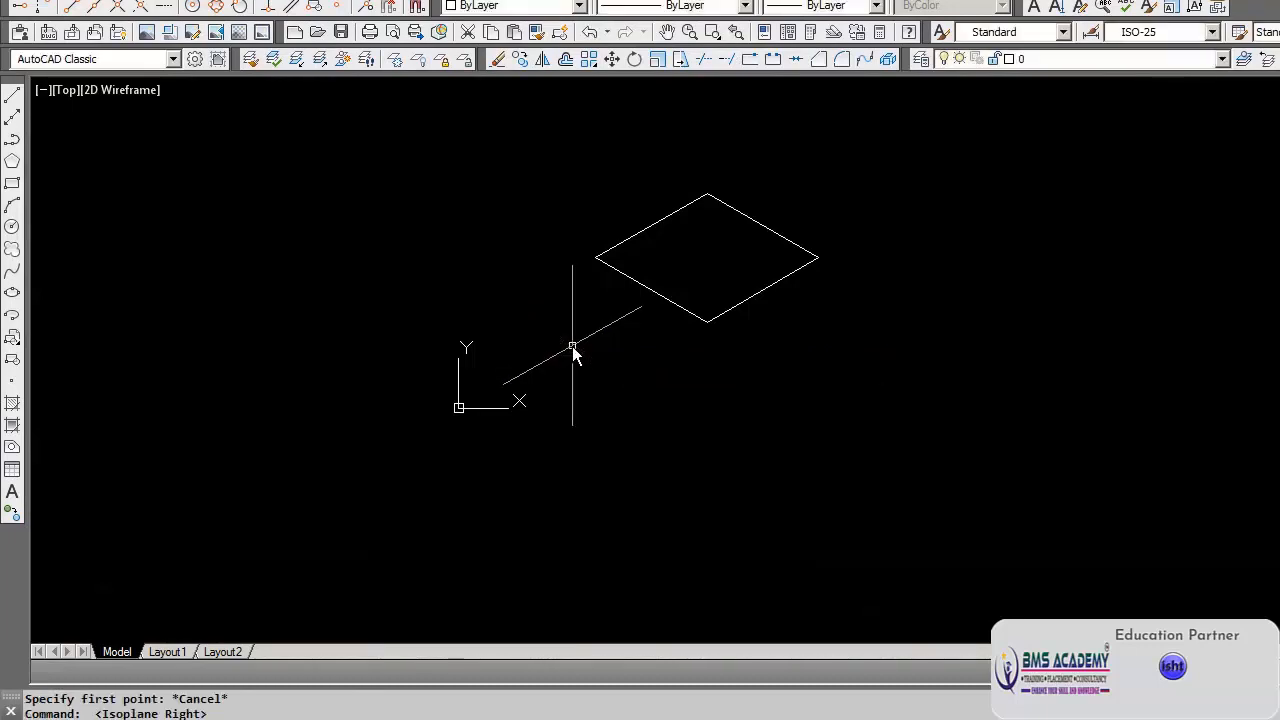
pyautogui.click(11, 98)
pyautogui.click(708, 324)
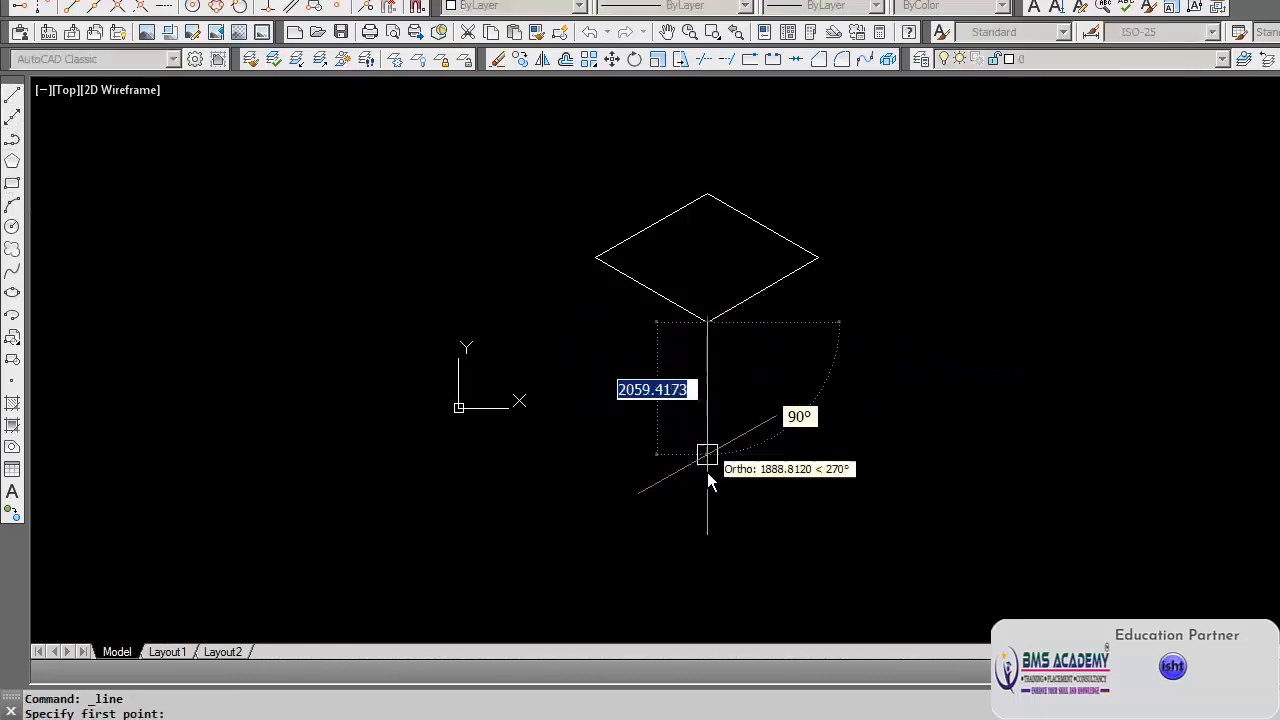
pyautogui.write('5000')
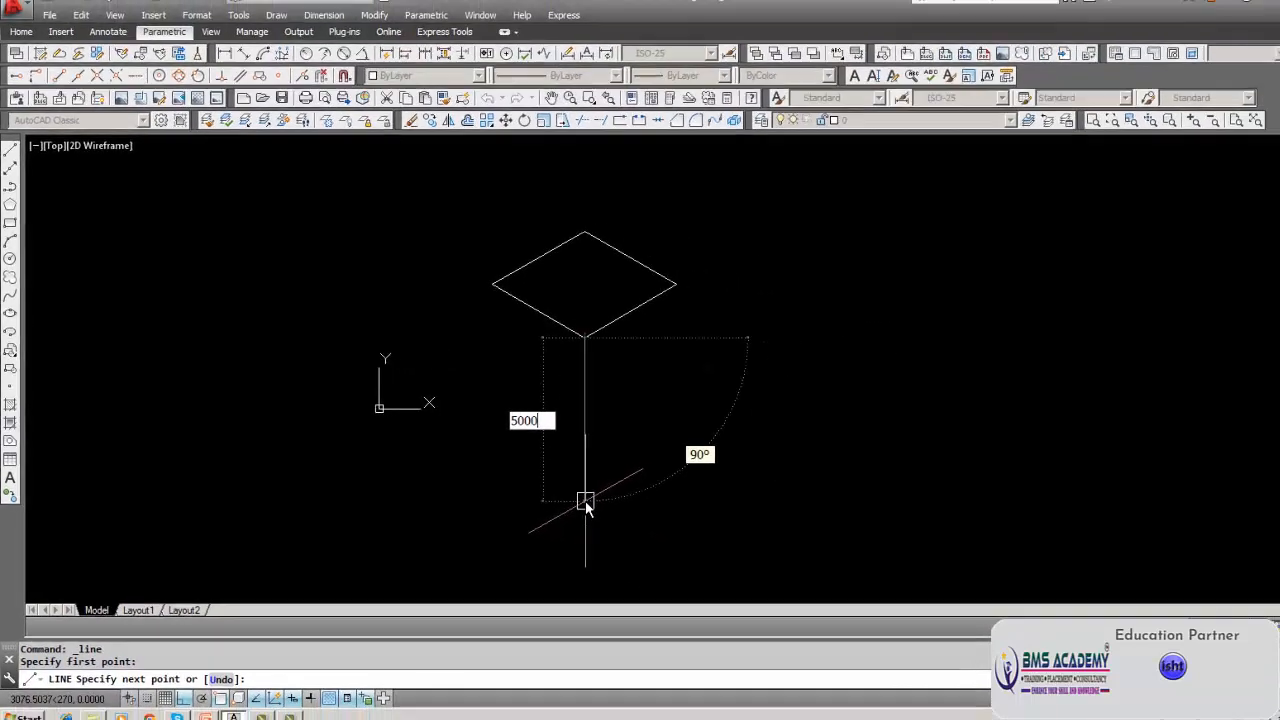
pyautogui.press('Return')
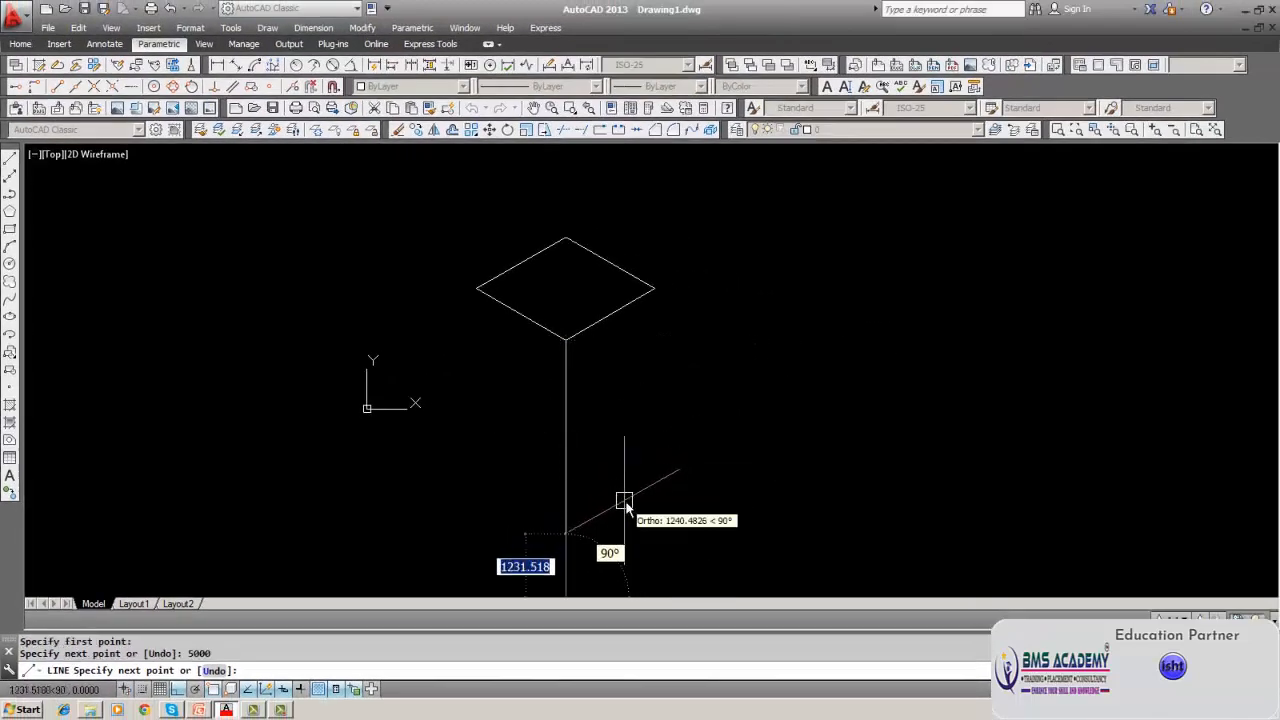
# Complete the block's right face with a 2000-unit base edge at 30° and a vertical line up to the rhombus's right corner.
pyautogui.moveTo(625, 505); pyautogui.dragTo(616, 428, button='middle')
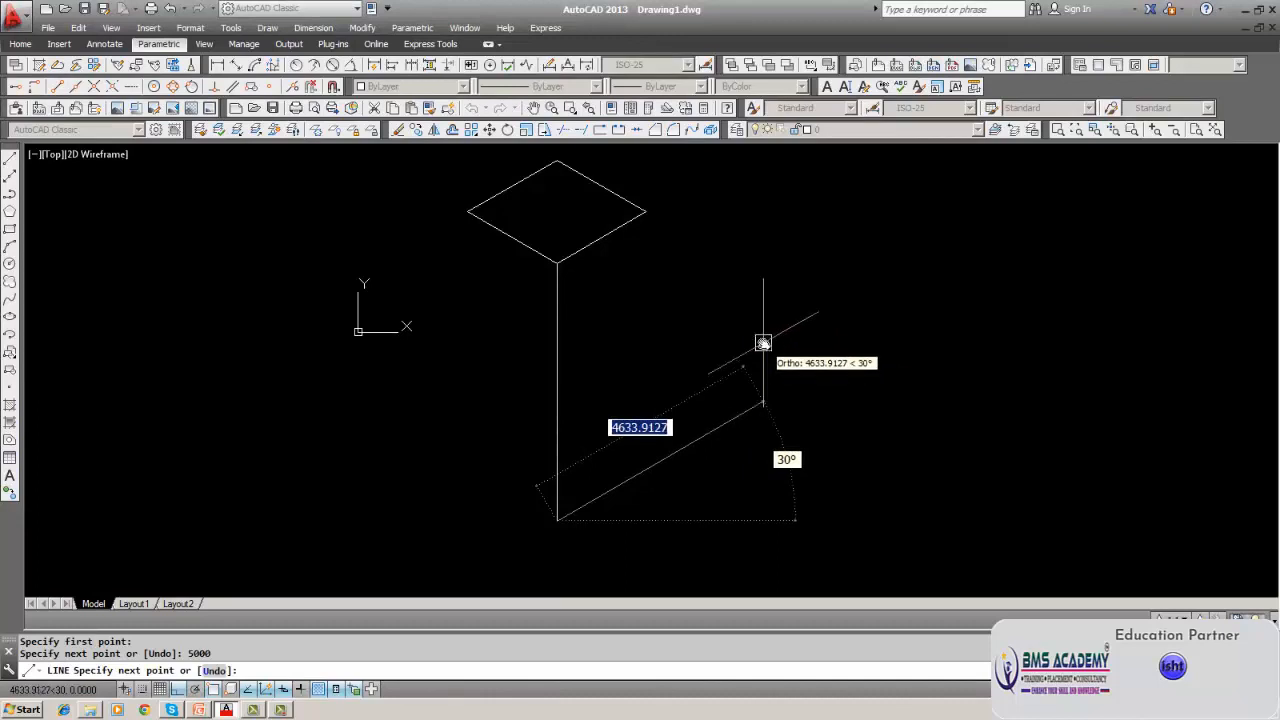
pyautogui.write('2000')
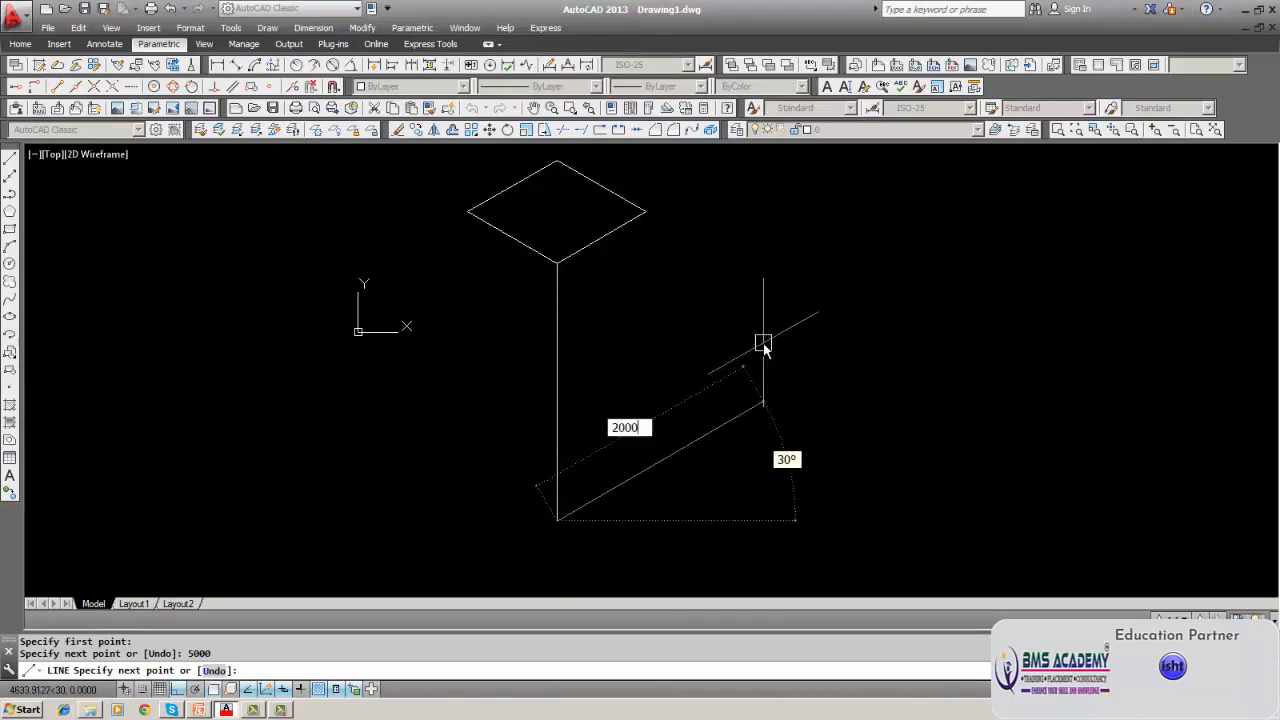
pyautogui.press('Return')
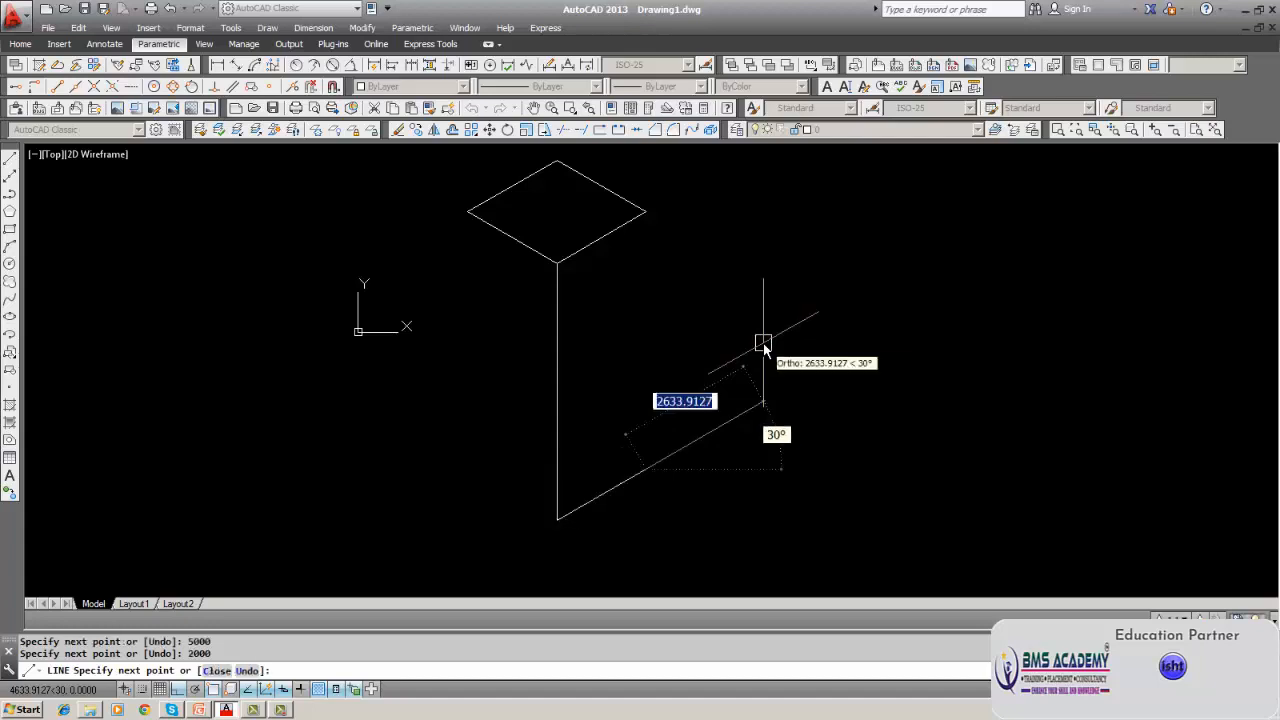
pyautogui.click(649, 211)
pyautogui.press('Return')
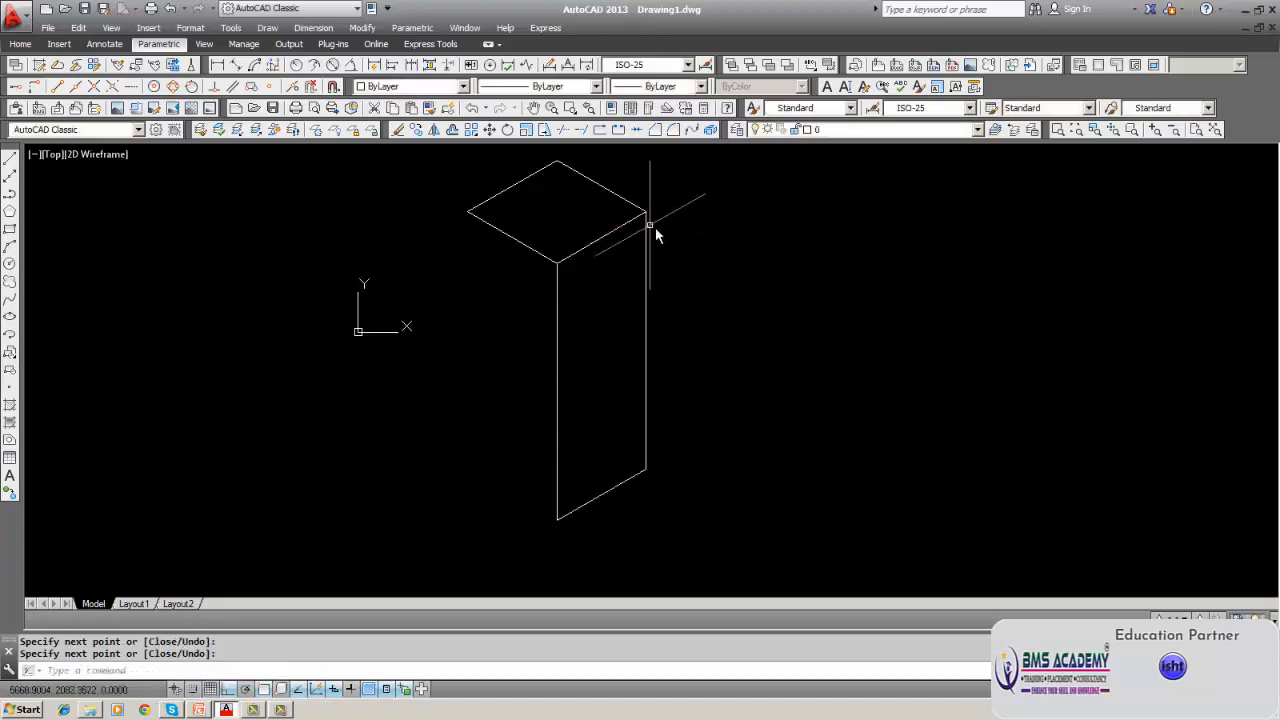
# Switch to the left isoplane and draw a vertical line from the rhombus's left corner down past the block's base level.
pyautogui.click(10, 160)
pyautogui.press('Escape')
pyautogui.press('F5')
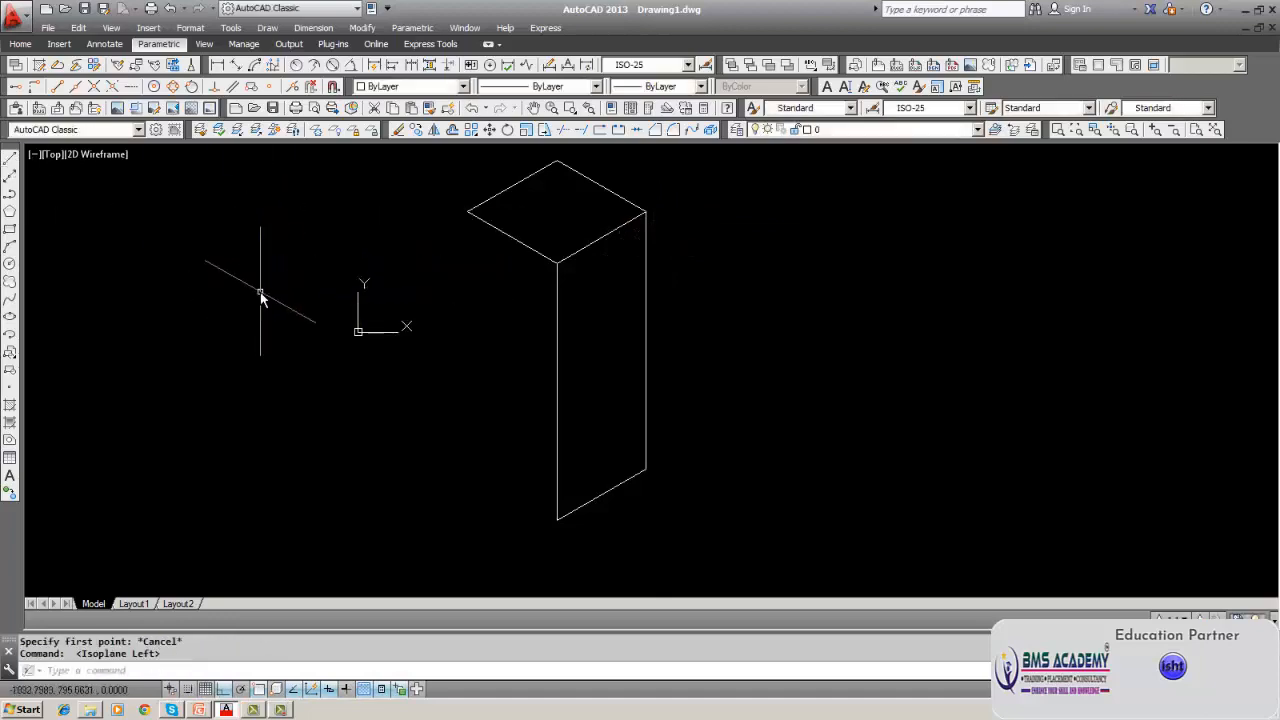
pyautogui.click(12, 101)
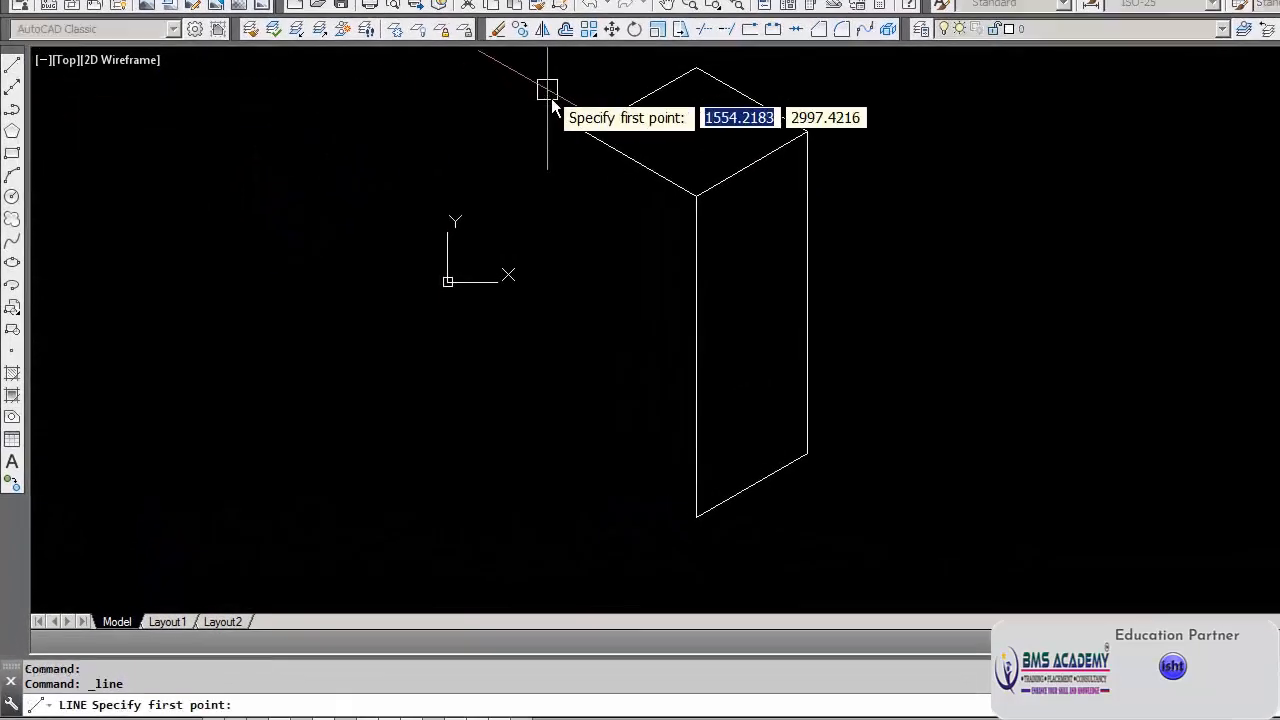
pyautogui.click(584, 133)
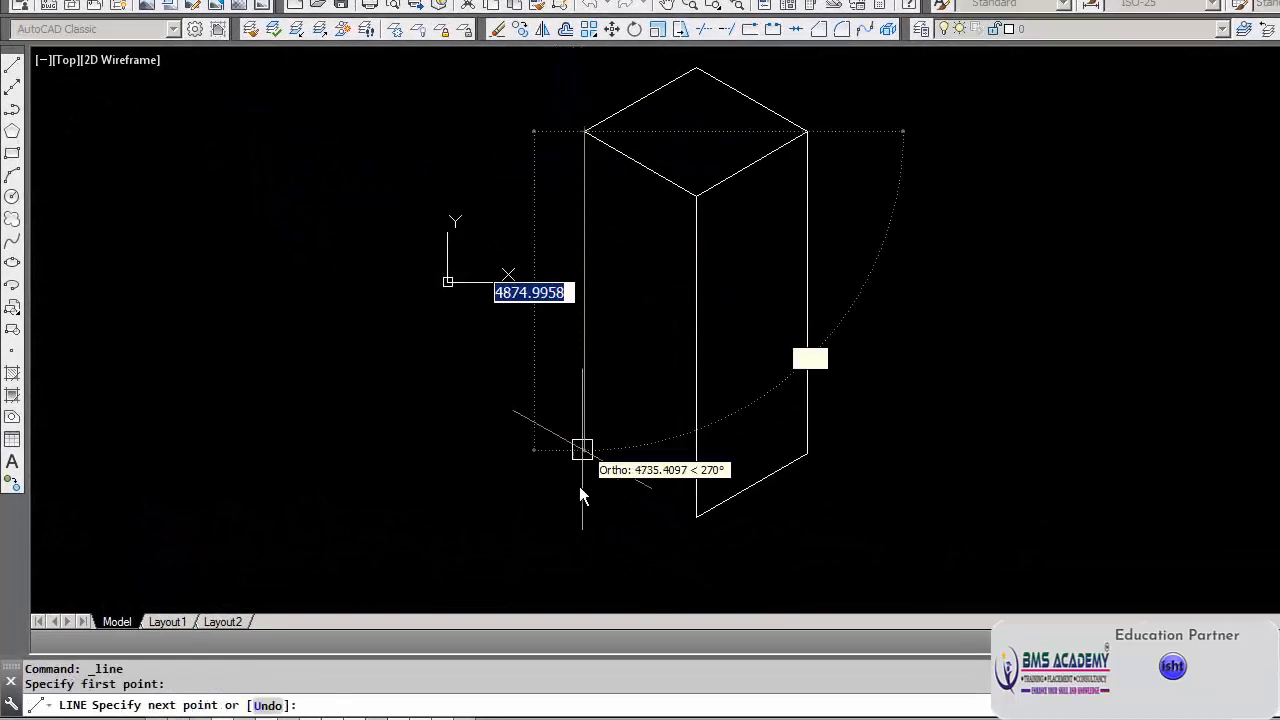
pyautogui.click(584, 588)
pyautogui.press('Return')
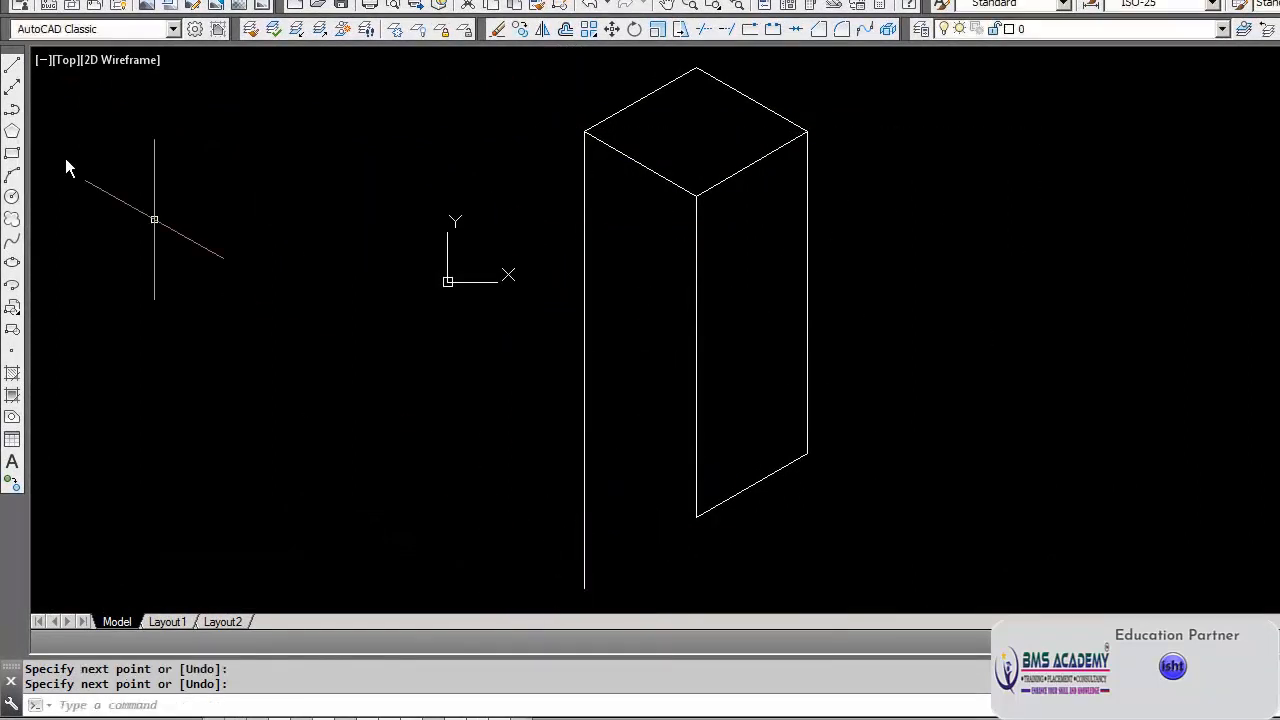
pyautogui.click(13, 66)
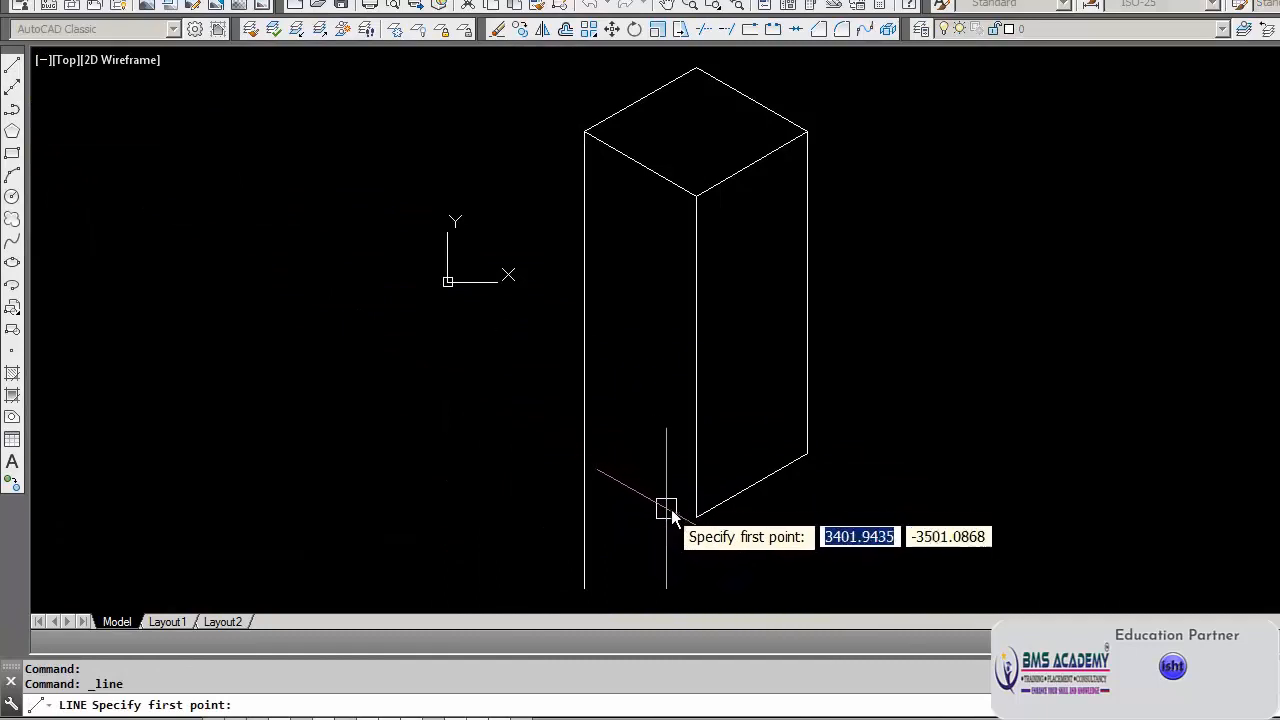
pyautogui.click(697, 588)
pyautogui.click(697, 515)
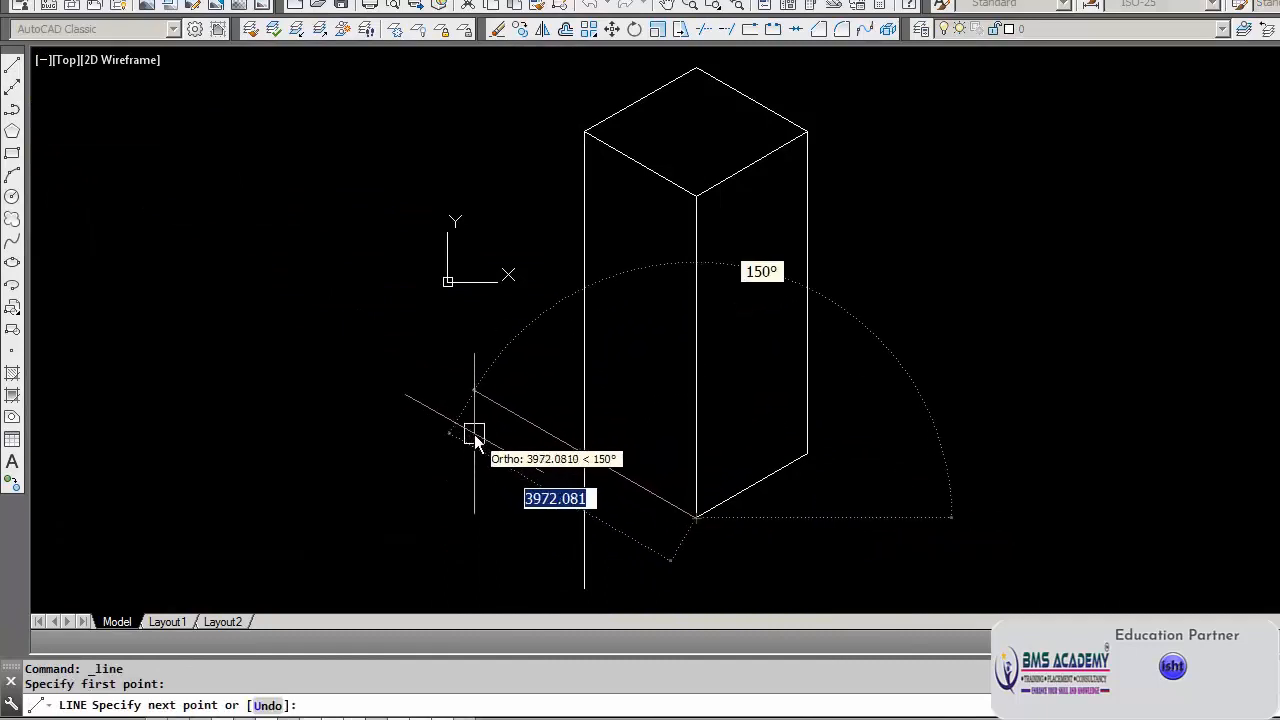
pyautogui.press('Return')
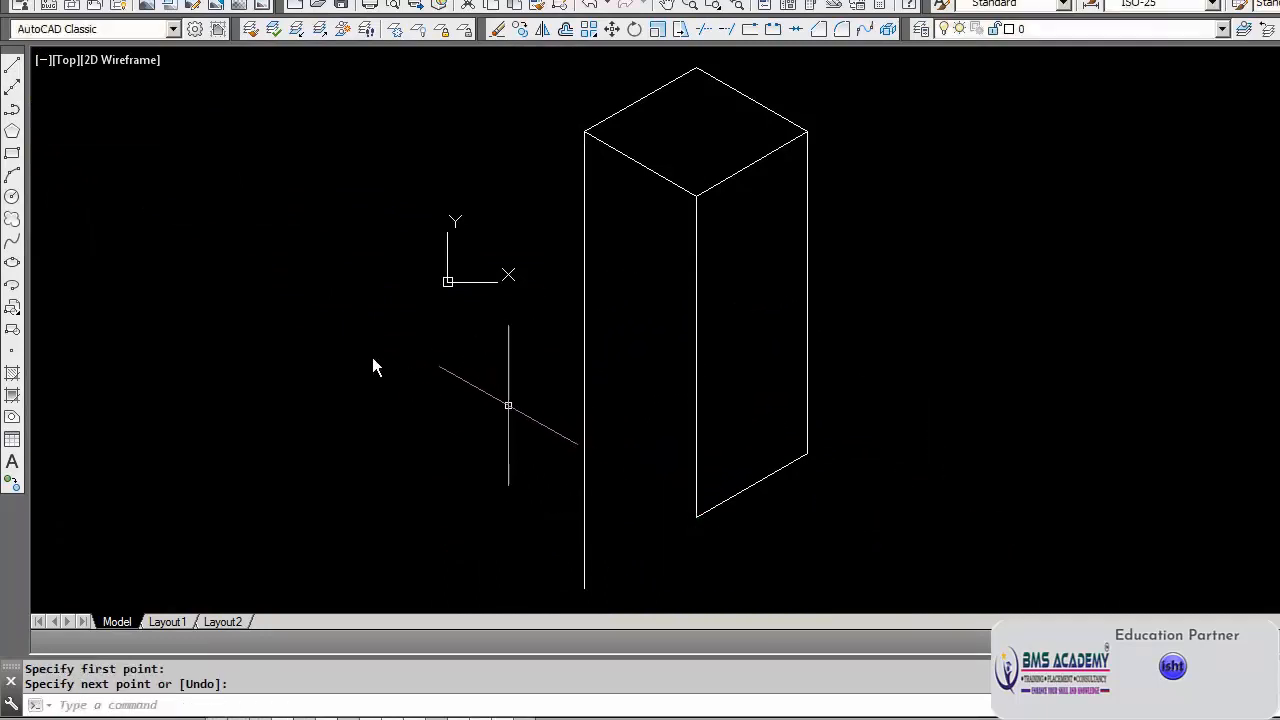
# Draw the left base edge from the block's front bottom corner at 150°, extending past the left vertical line.
pyautogui.click(13, 63)
pyautogui.click(690, 515)
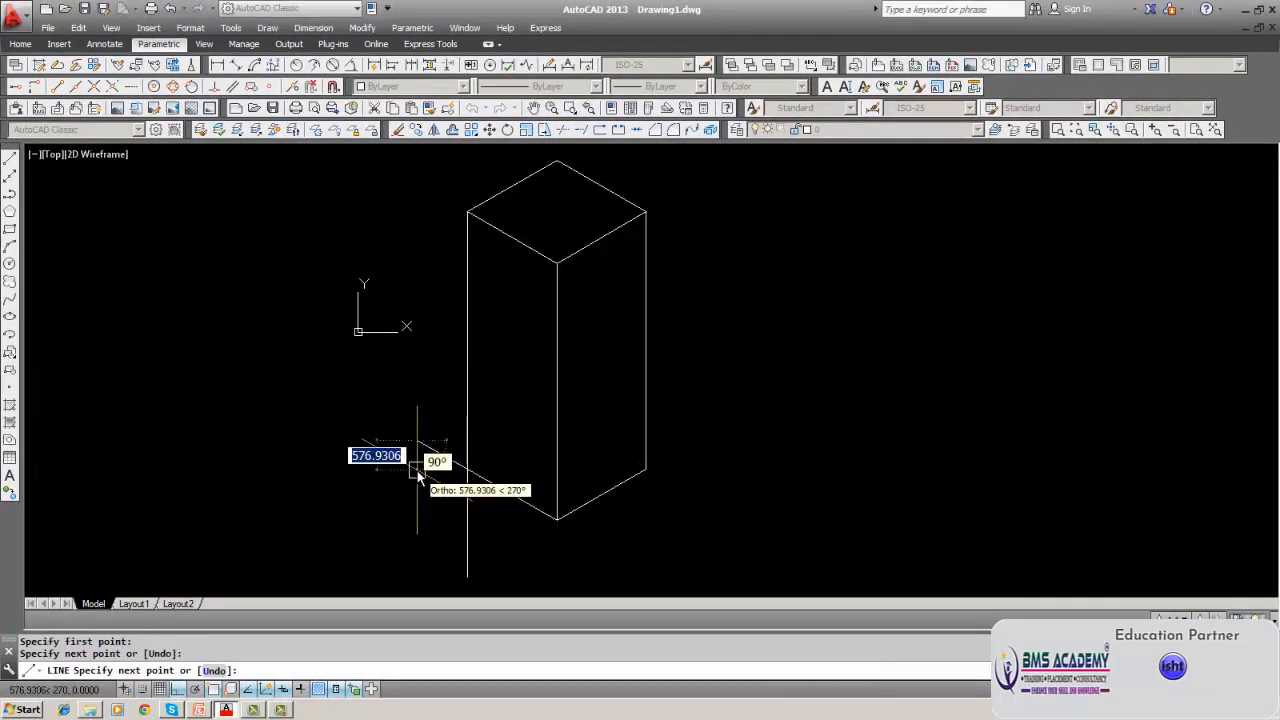
pyautogui.press('Return')
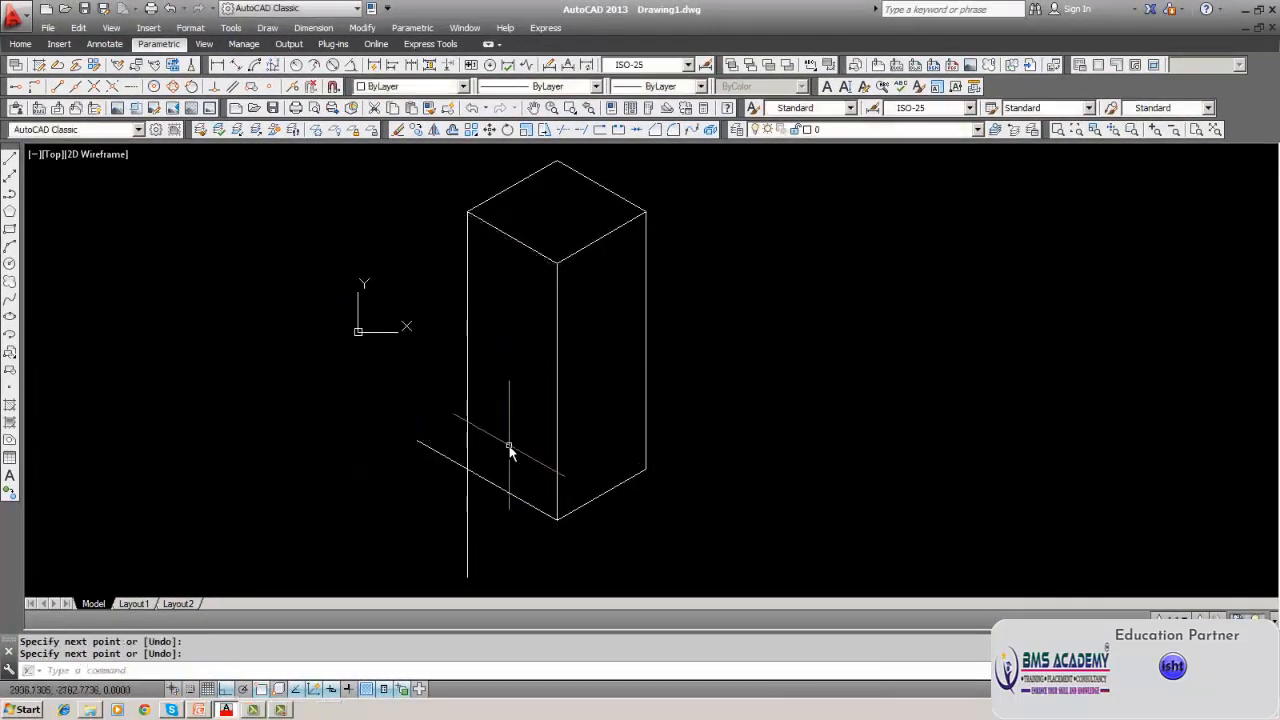
# Trim the overhanging ends of the left vertical edge and left base edge where they cross.
pyautogui.write('trim')
pyautogui.press('Return')
pyautogui.click(476, 478)
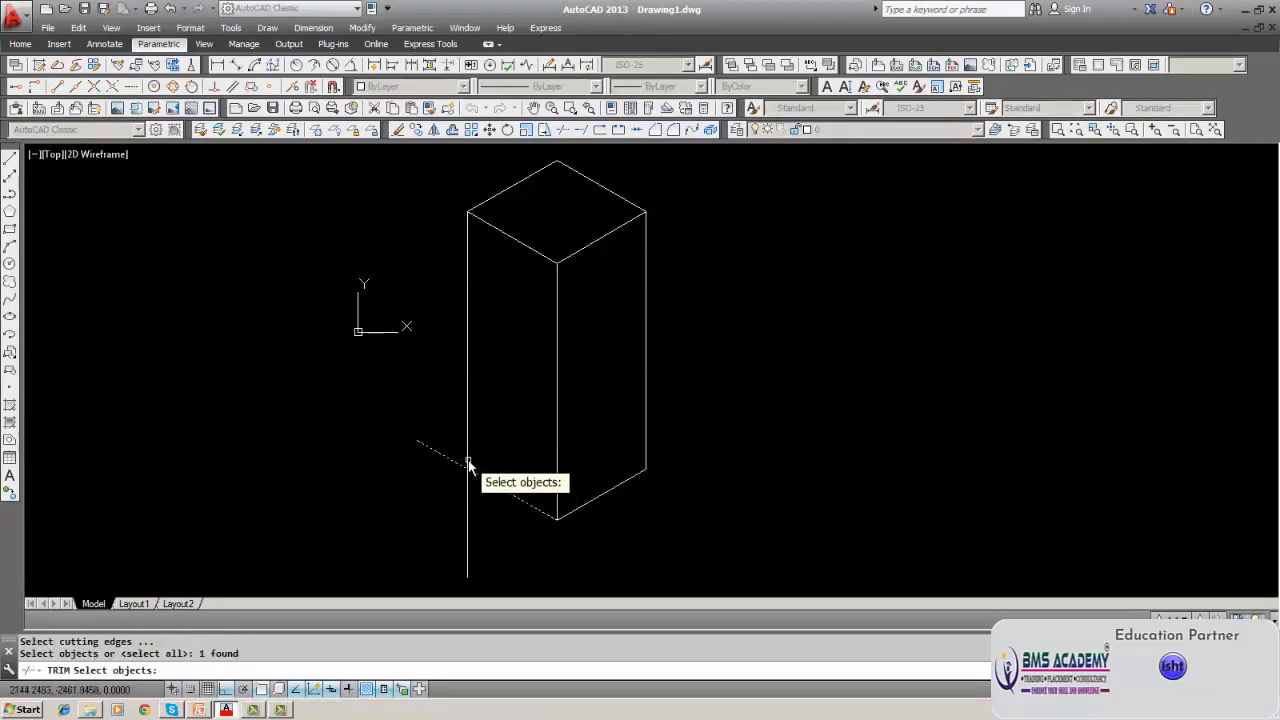
pyautogui.click(458, 462)
pyautogui.press('Return')
pyautogui.click(456, 466)
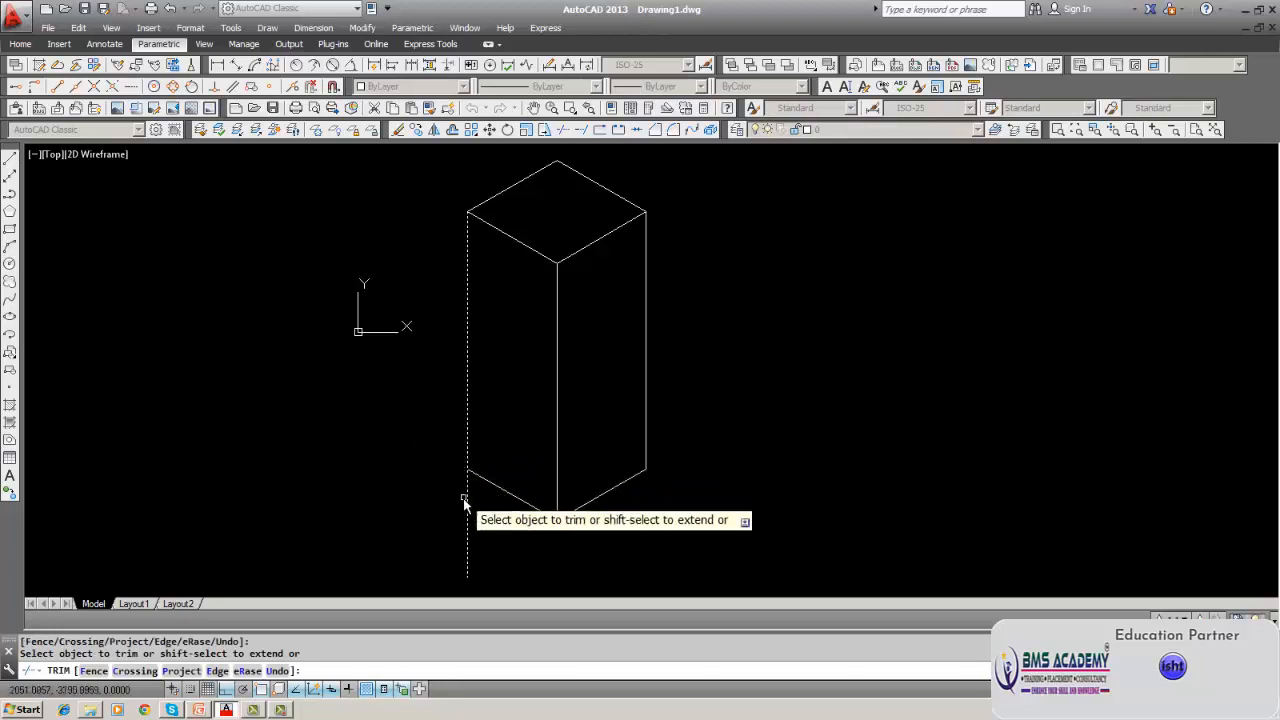
pyautogui.click(467, 496)
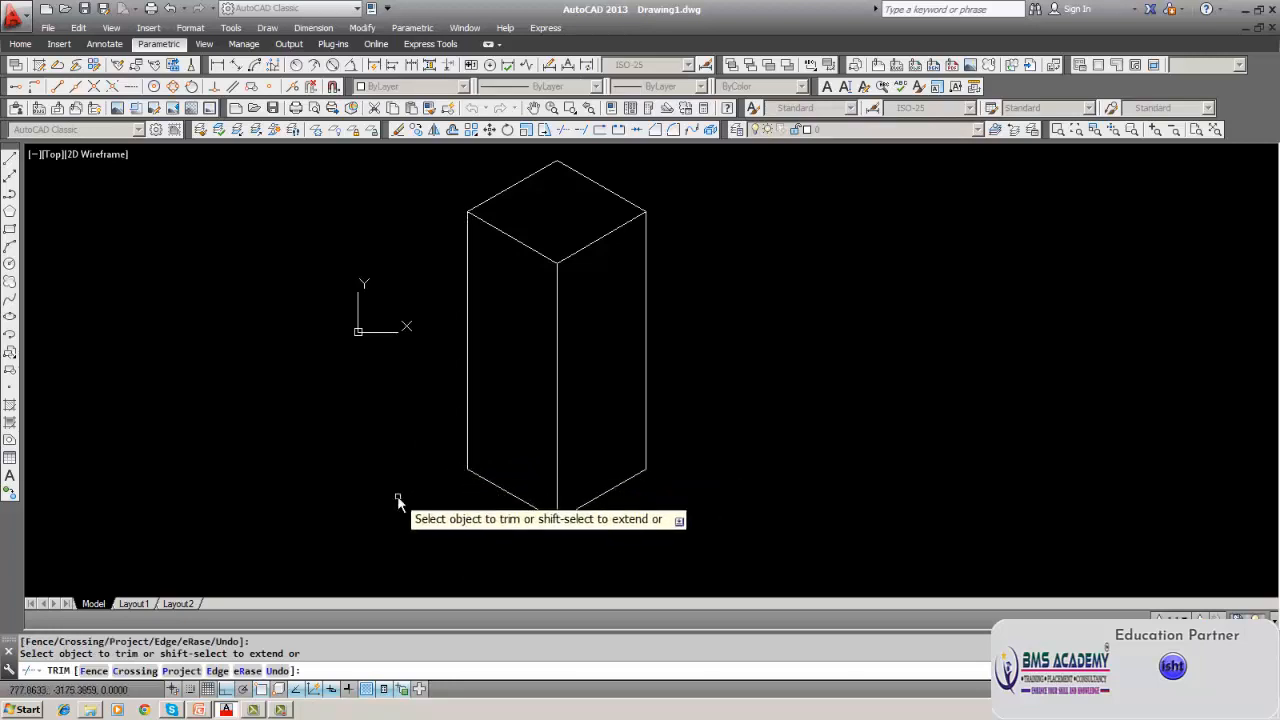
# Draw a line across the left face from the front vertical edge to the left edge, parallel to the top edge about a quarter down.
pyautogui.click(10, 161)
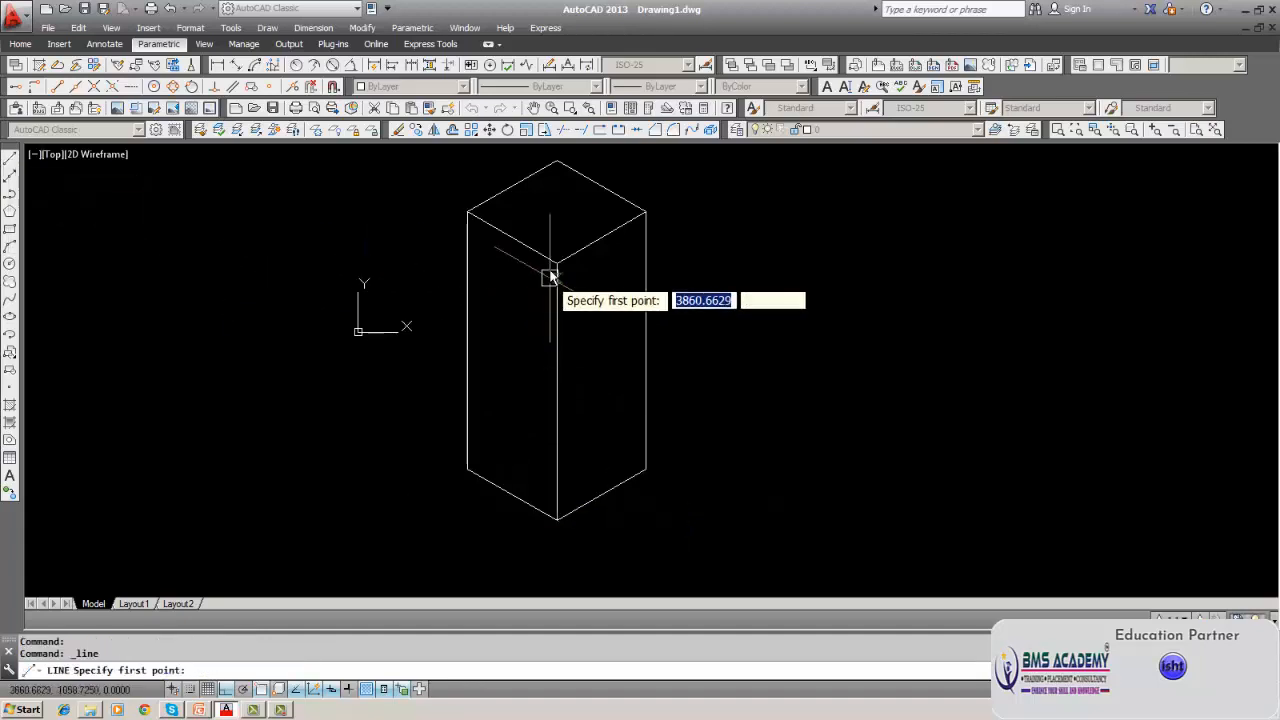
pyautogui.click(555, 328)
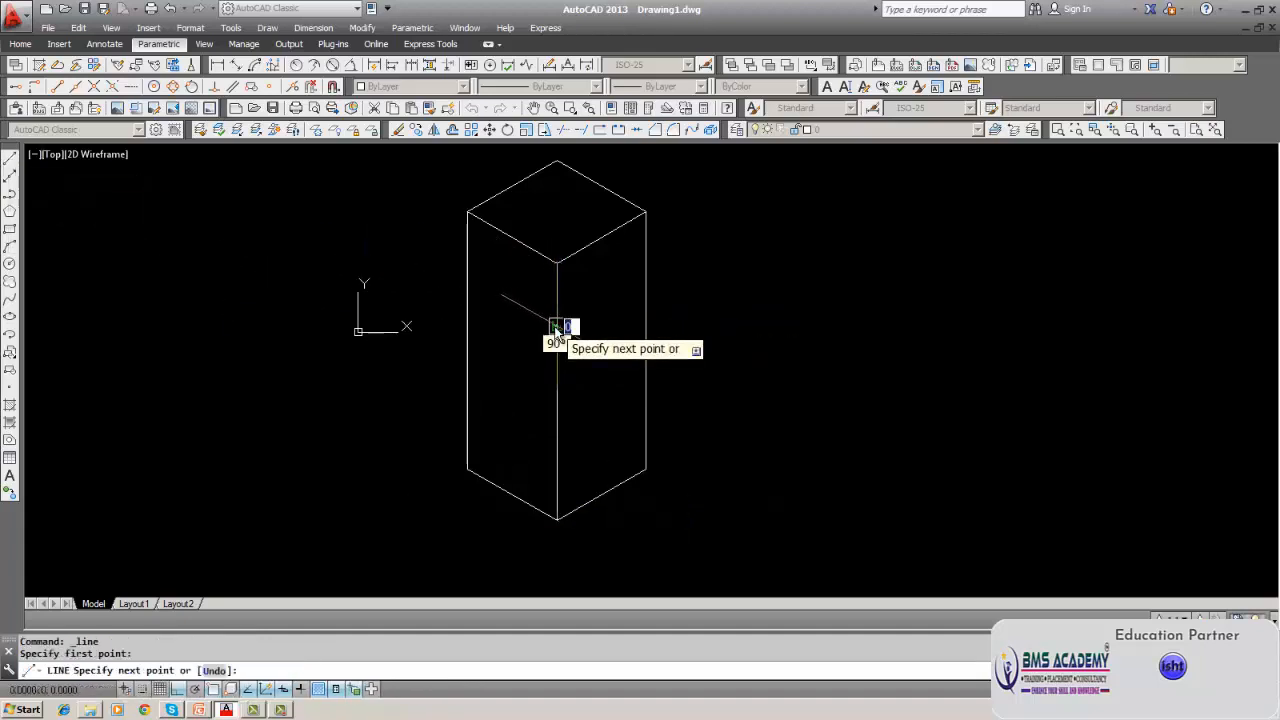
pyautogui.click(466, 277)
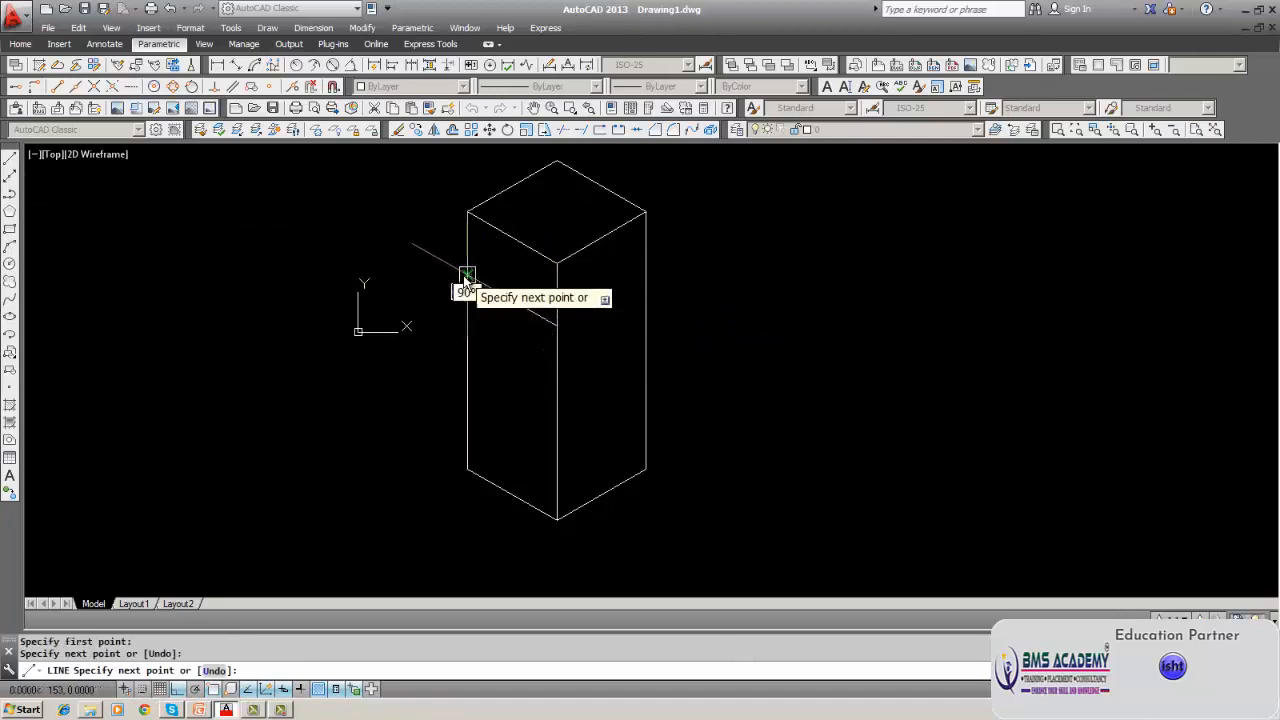
pyautogui.press('Return')
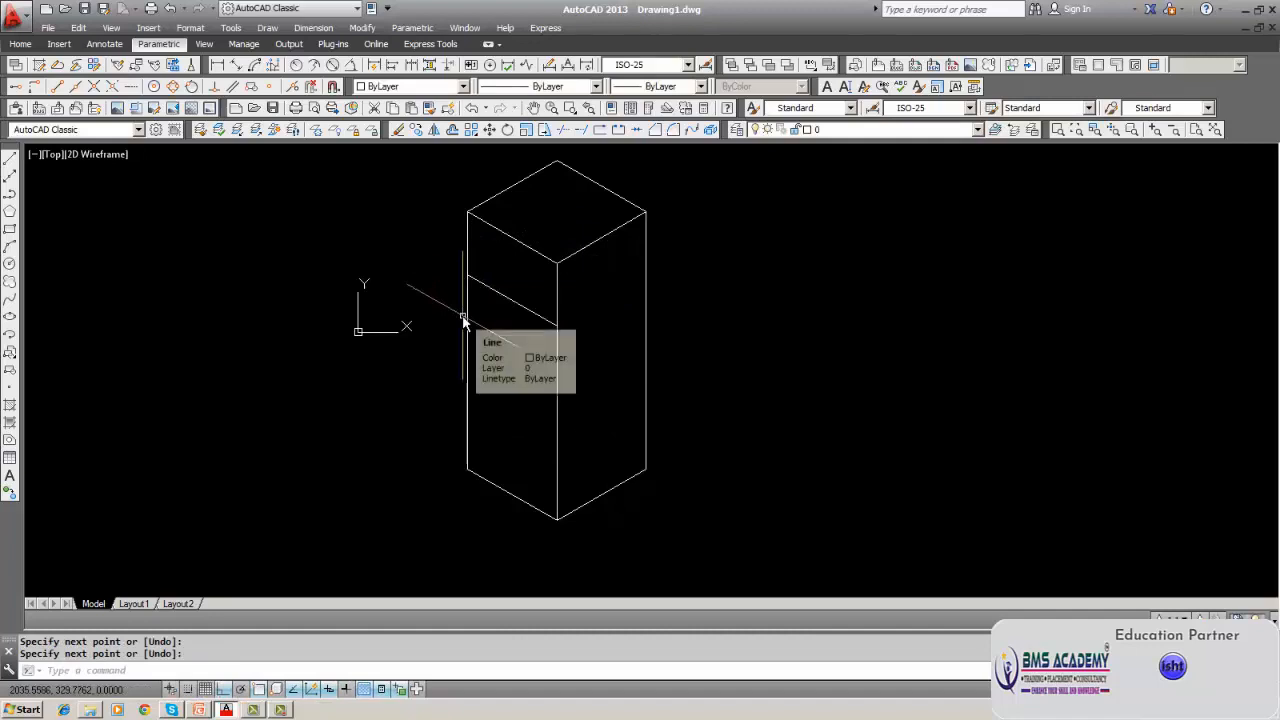
pyautogui.click(11, 161)
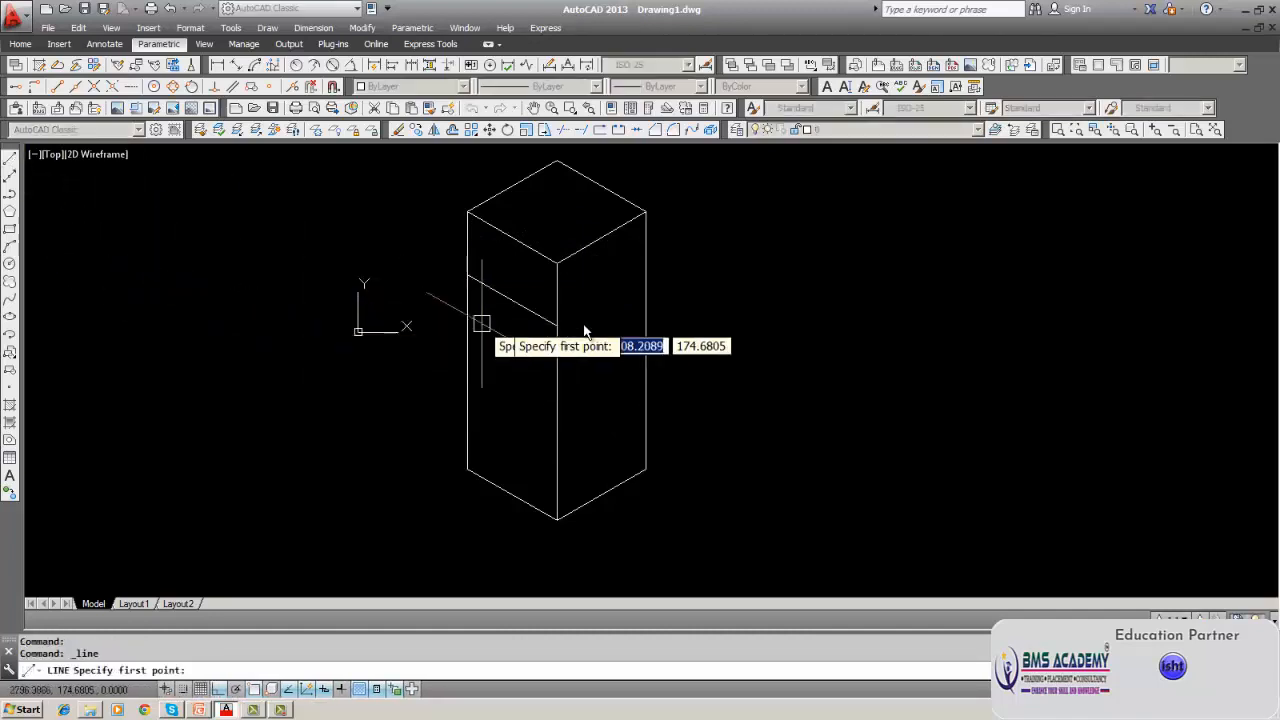
pyautogui.click(557, 324)
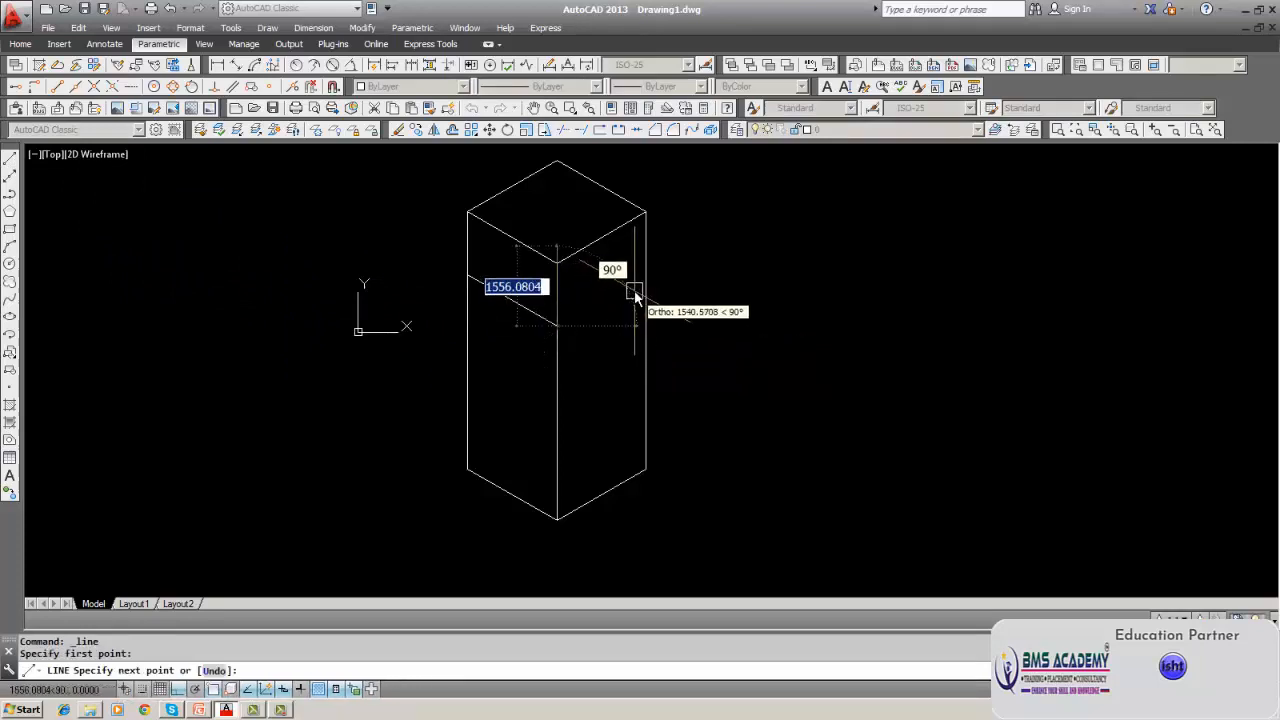
pyautogui.press('Escape')
pyautogui.press('Return')
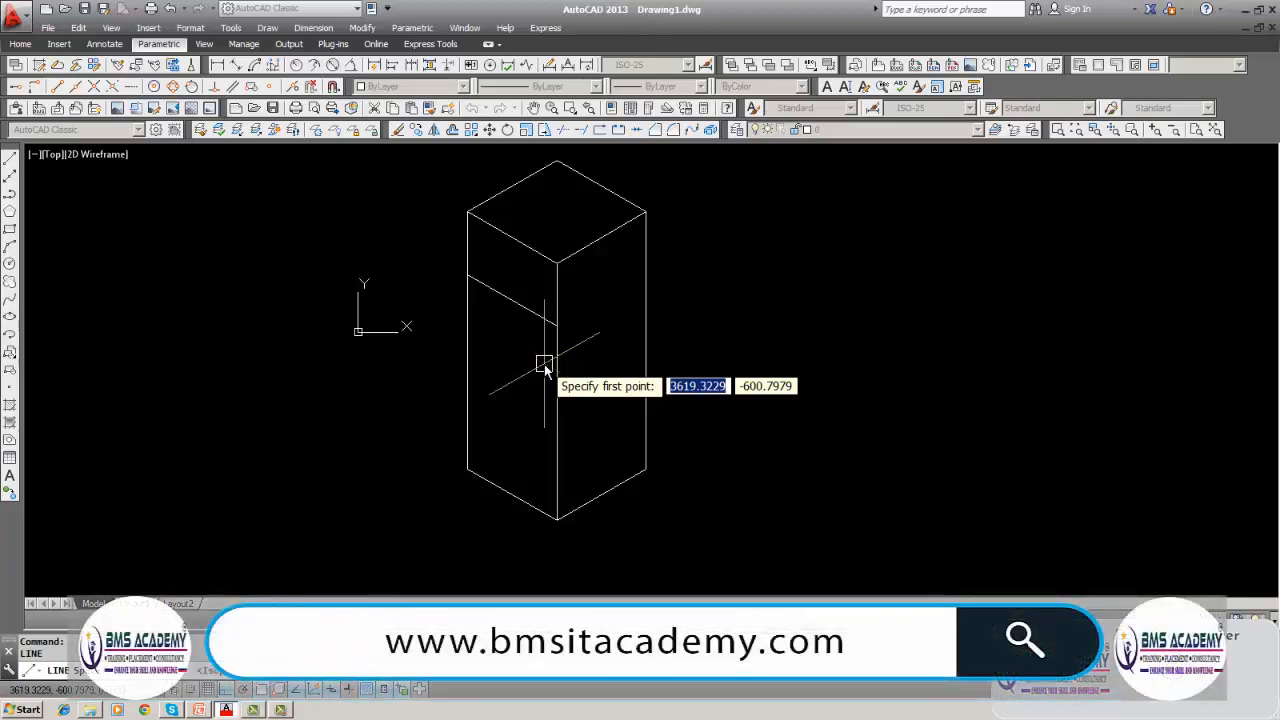
pyautogui.click(650, 264)
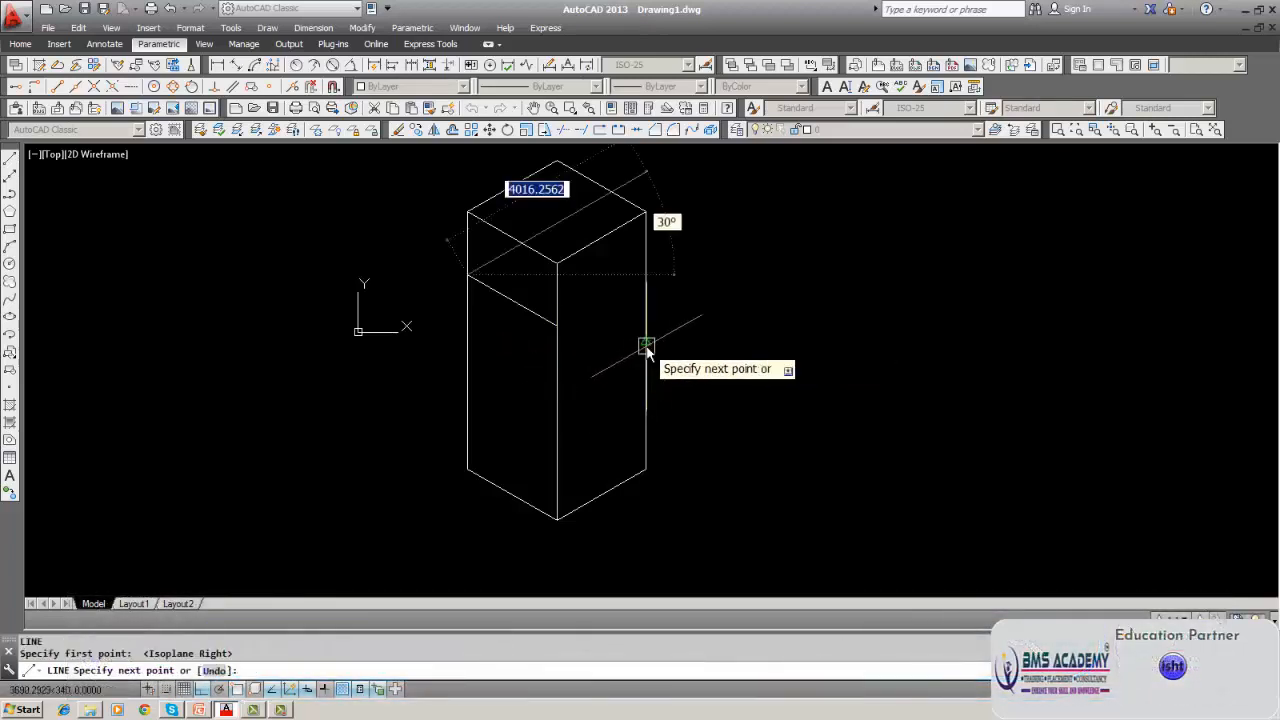
pyautogui.press('Escape')
pyautogui.press('Escape')
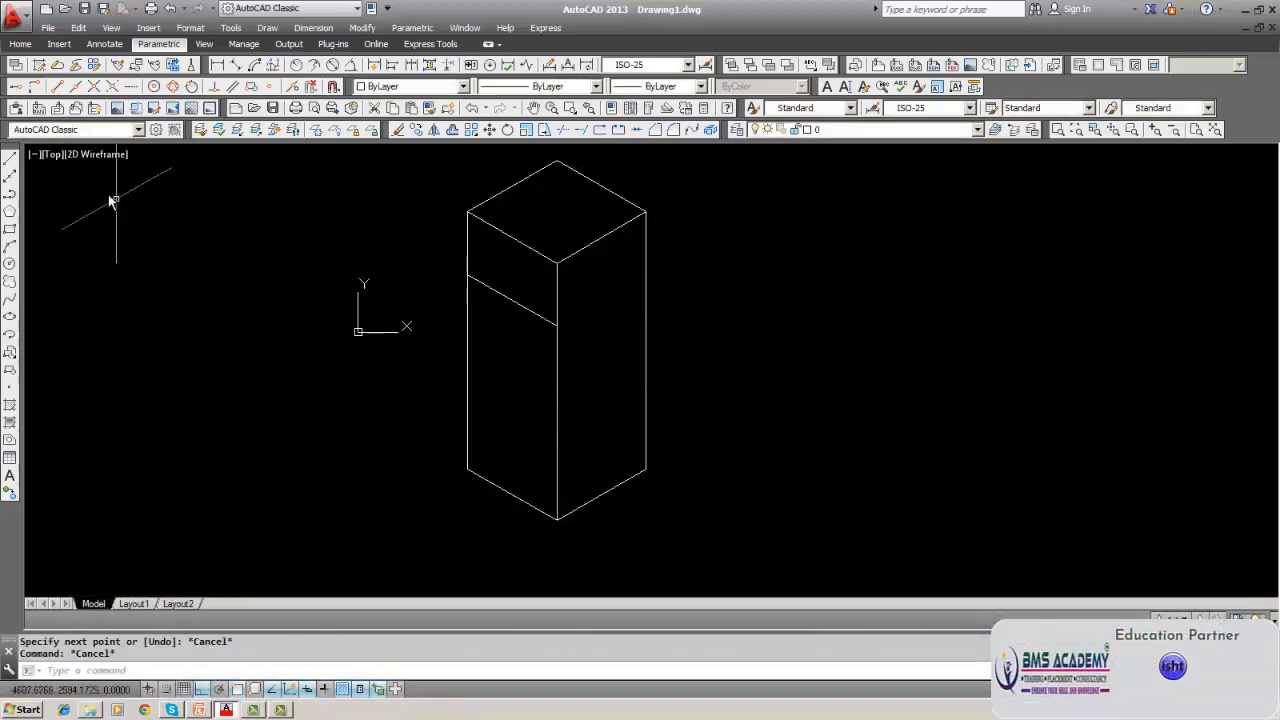
# Draw a line at 30° across the right face, from the left-face line's end on the front edge to the right vertical edge.
pyautogui.click(10, 160)
pyautogui.click(557, 325)
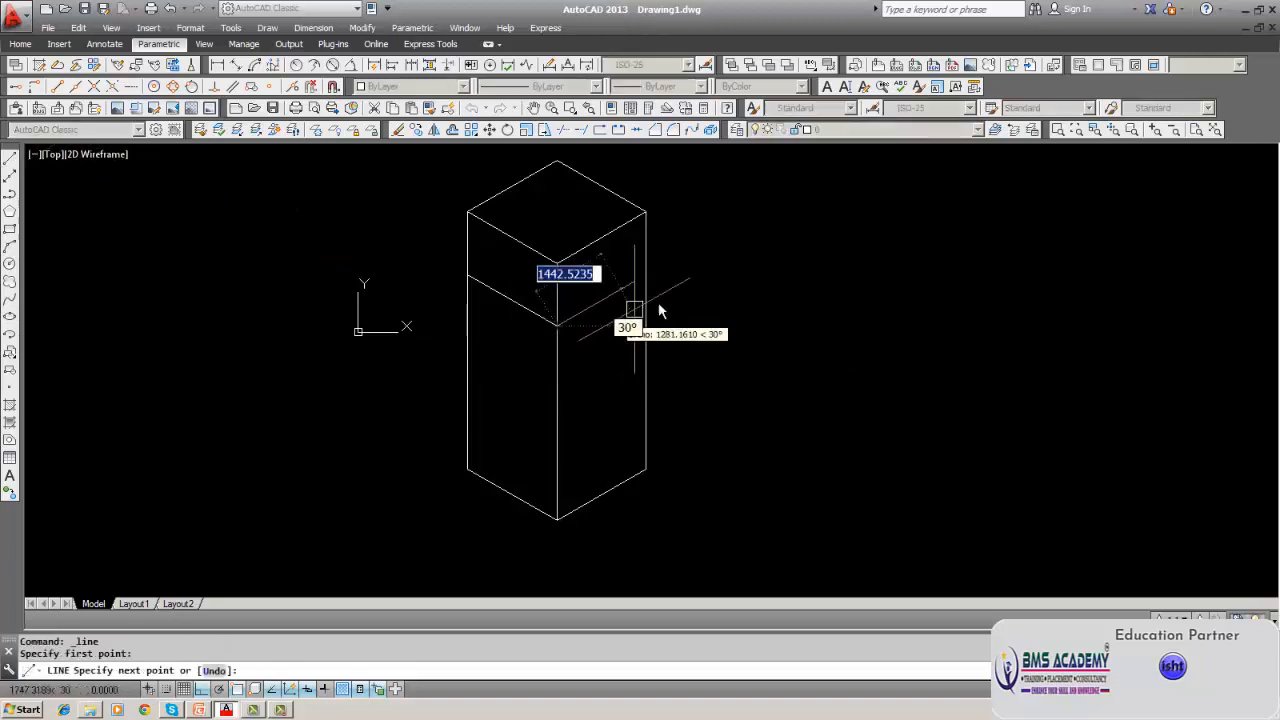
pyautogui.click(646, 273)
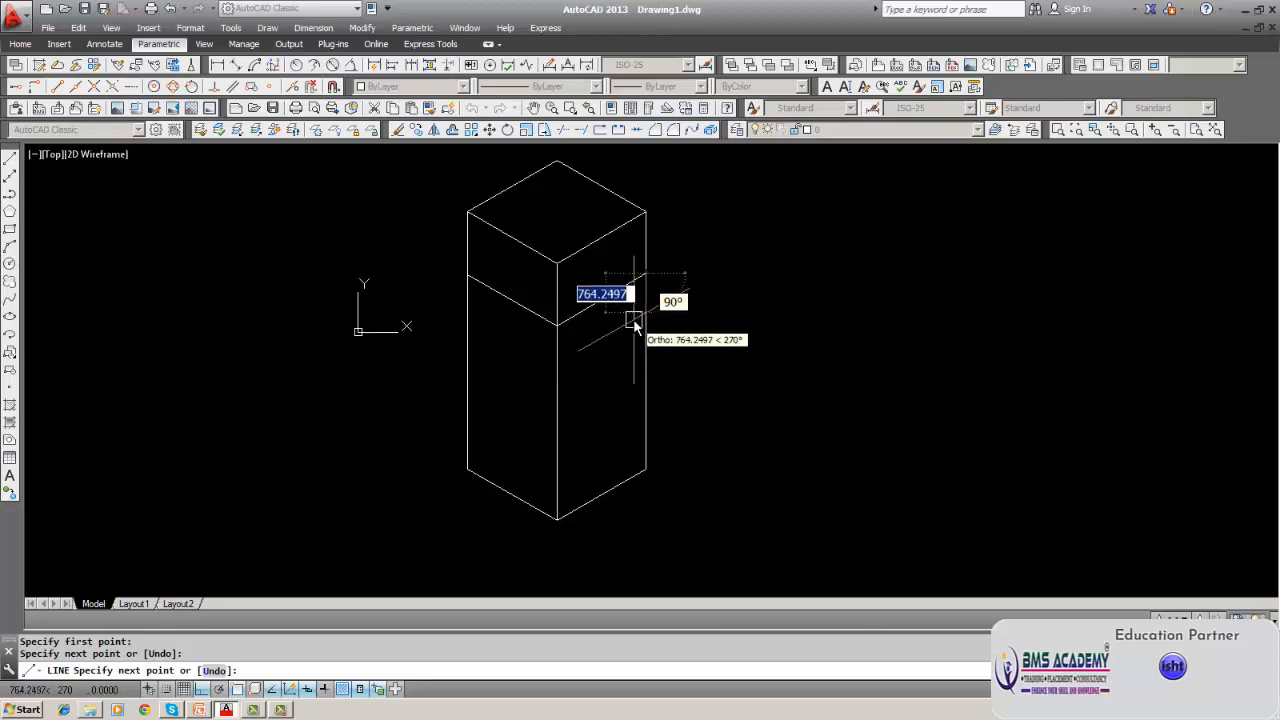
pyautogui.press('Return')
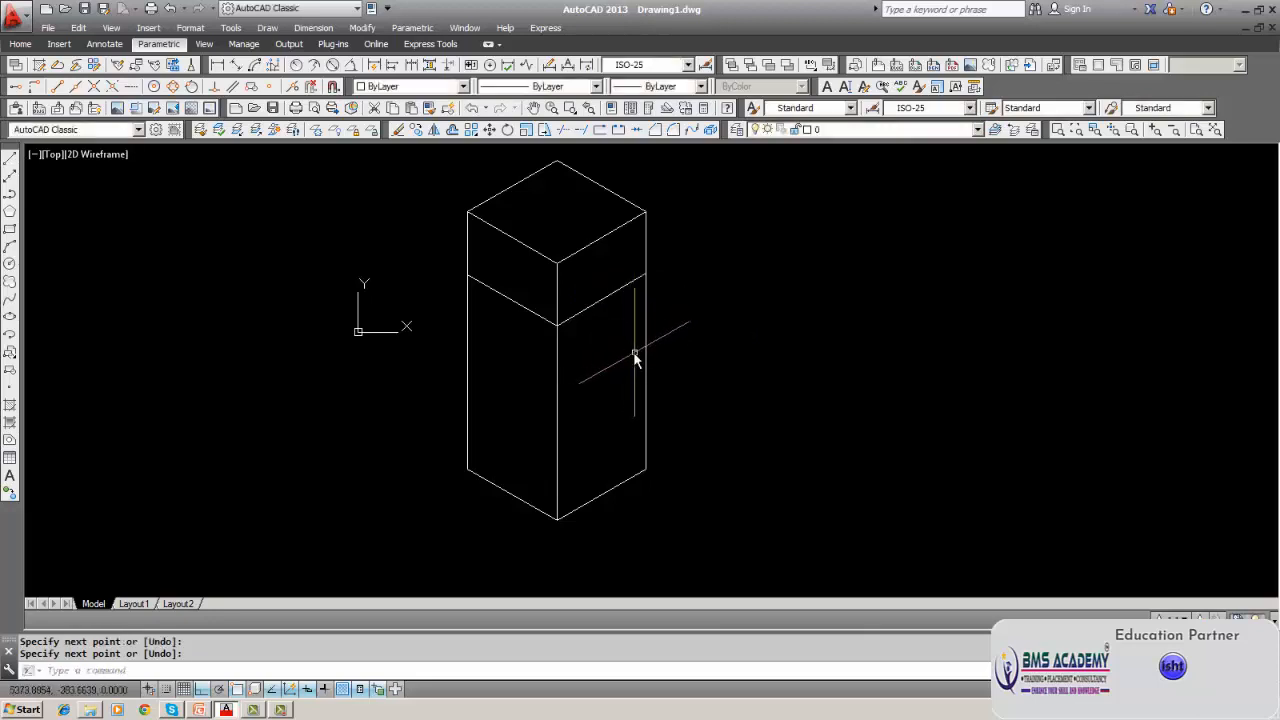
# Draw a sloping line on the right face from the left-face line's front end to the midpoint of the face's top edge.
pyautogui.click(9, 162)
pyautogui.click(556, 320)
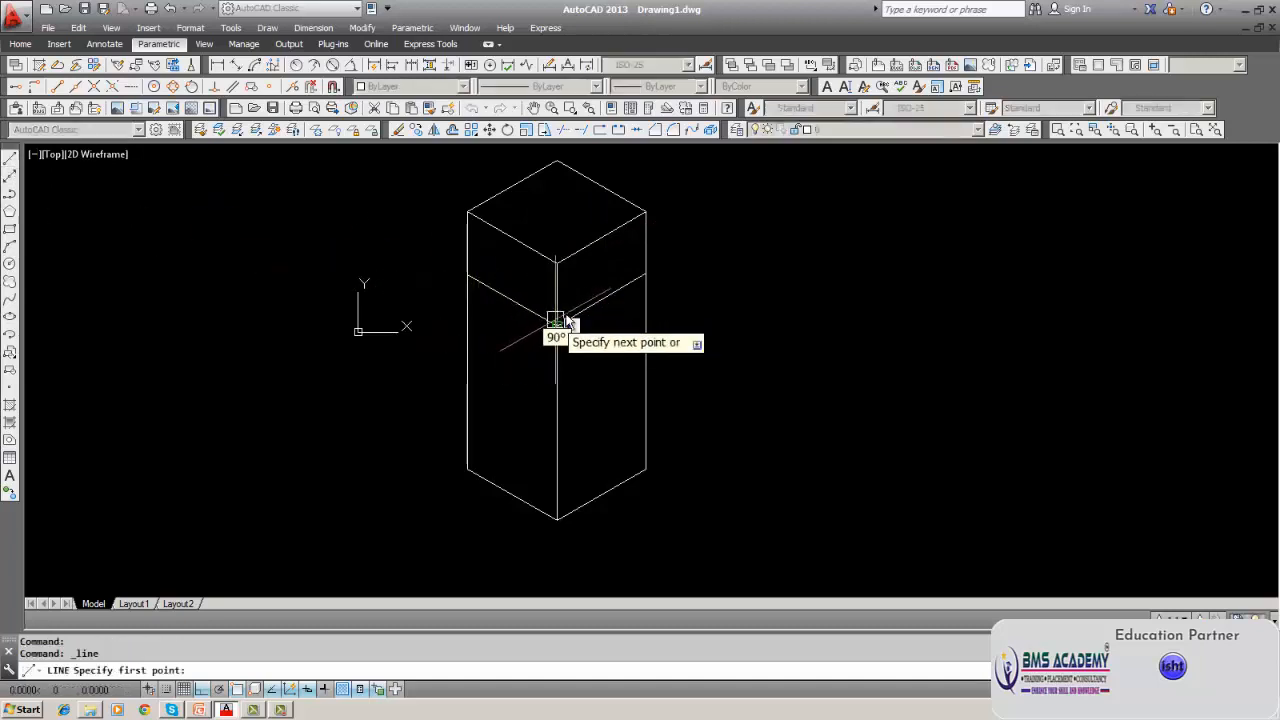
pyautogui.click(601, 238)
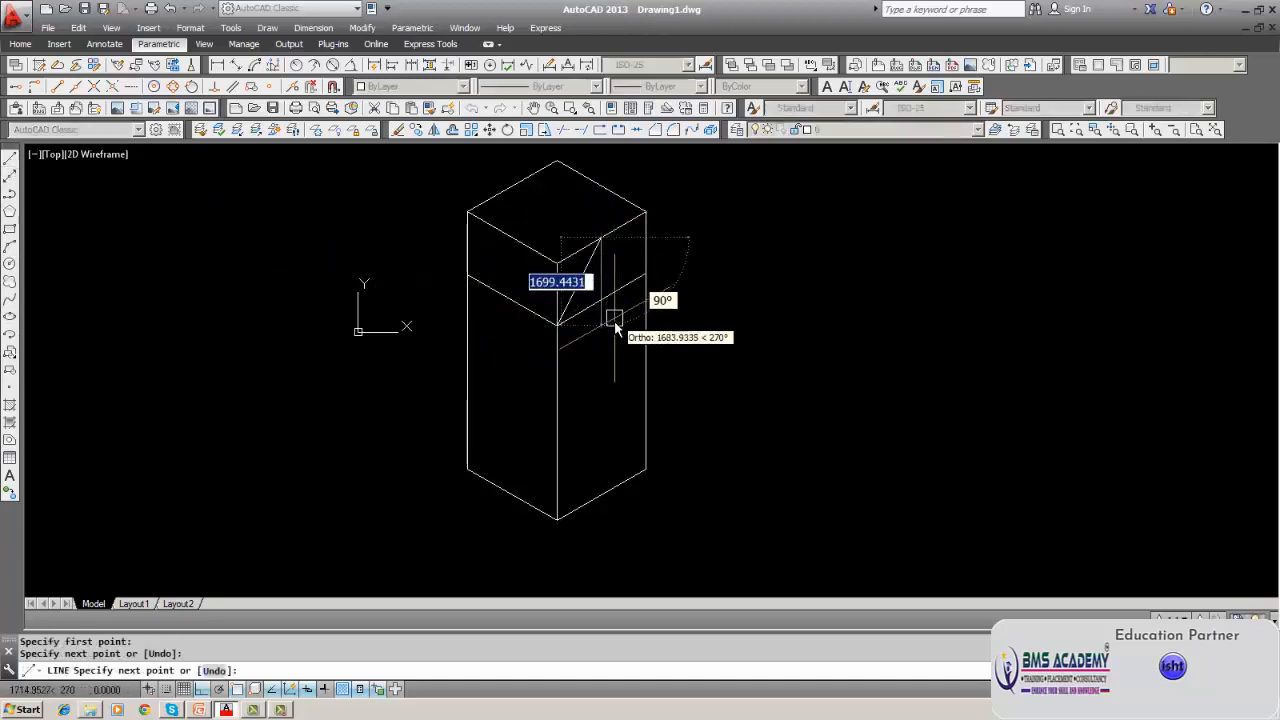
pyautogui.press('Escape')
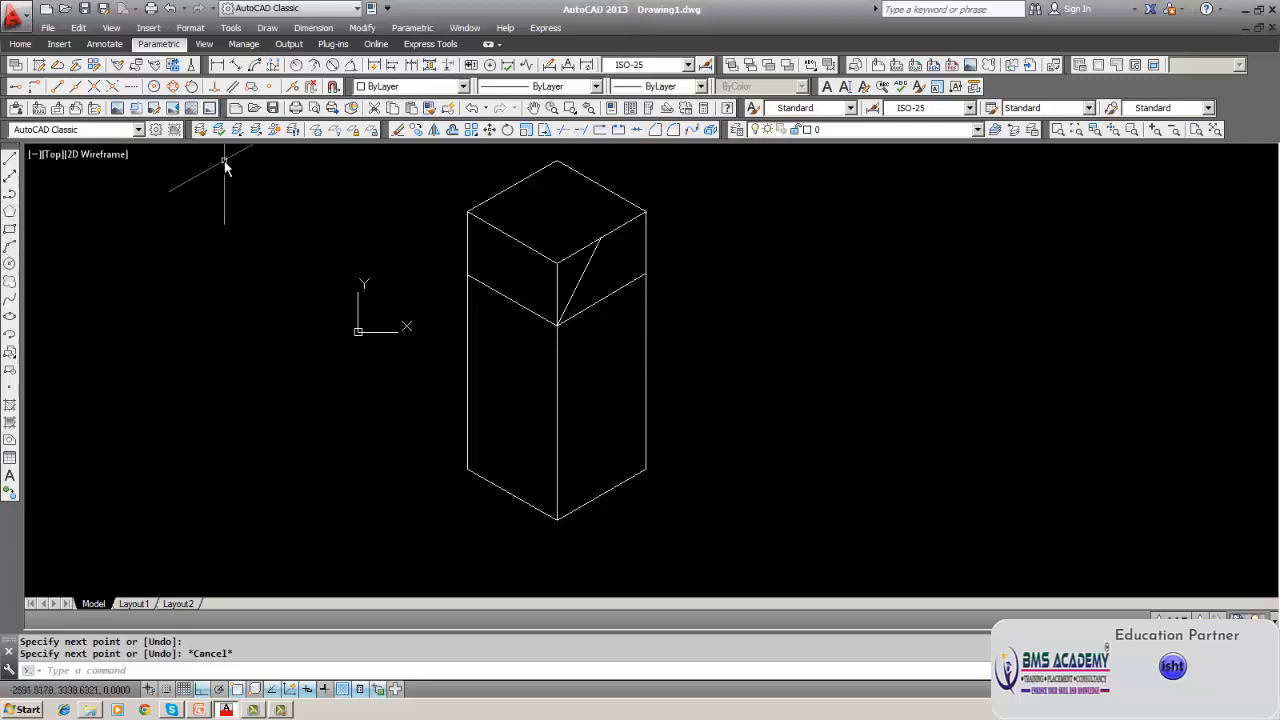
# Erase the 30° line that crosses the right face.
pyautogui.click(396, 133)
pyautogui.click(626, 287)
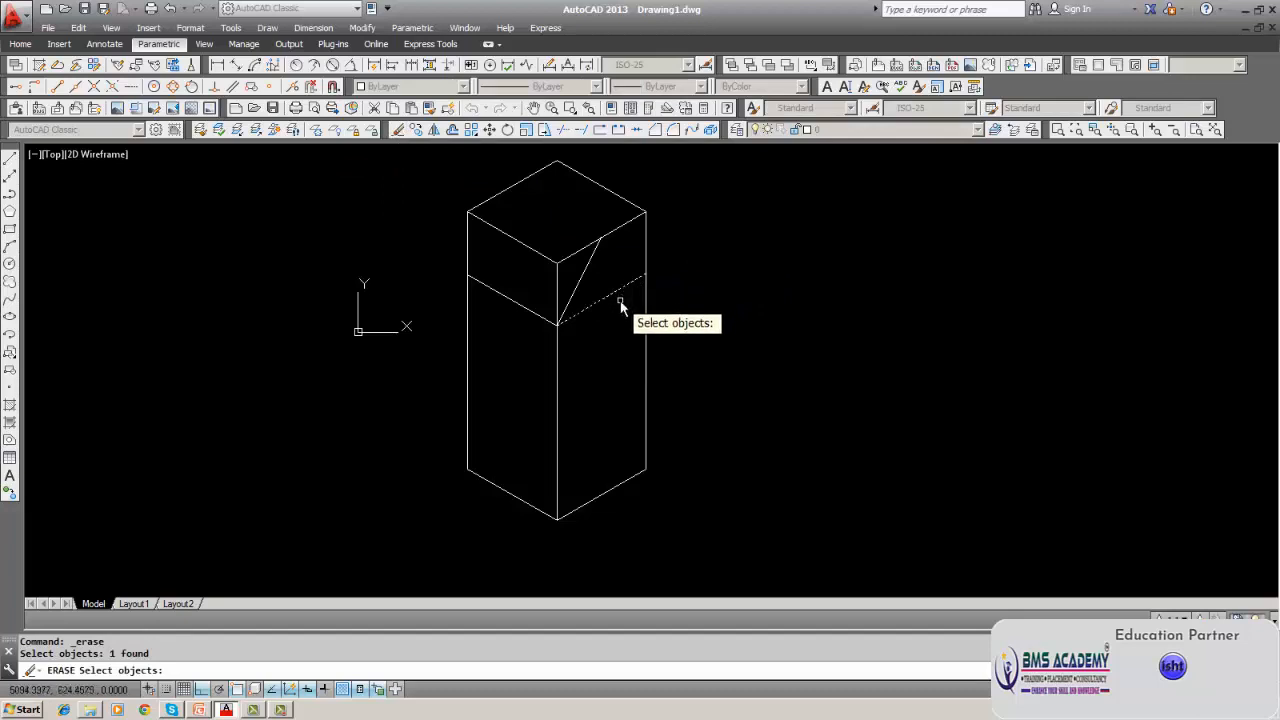
pyautogui.press('Return')
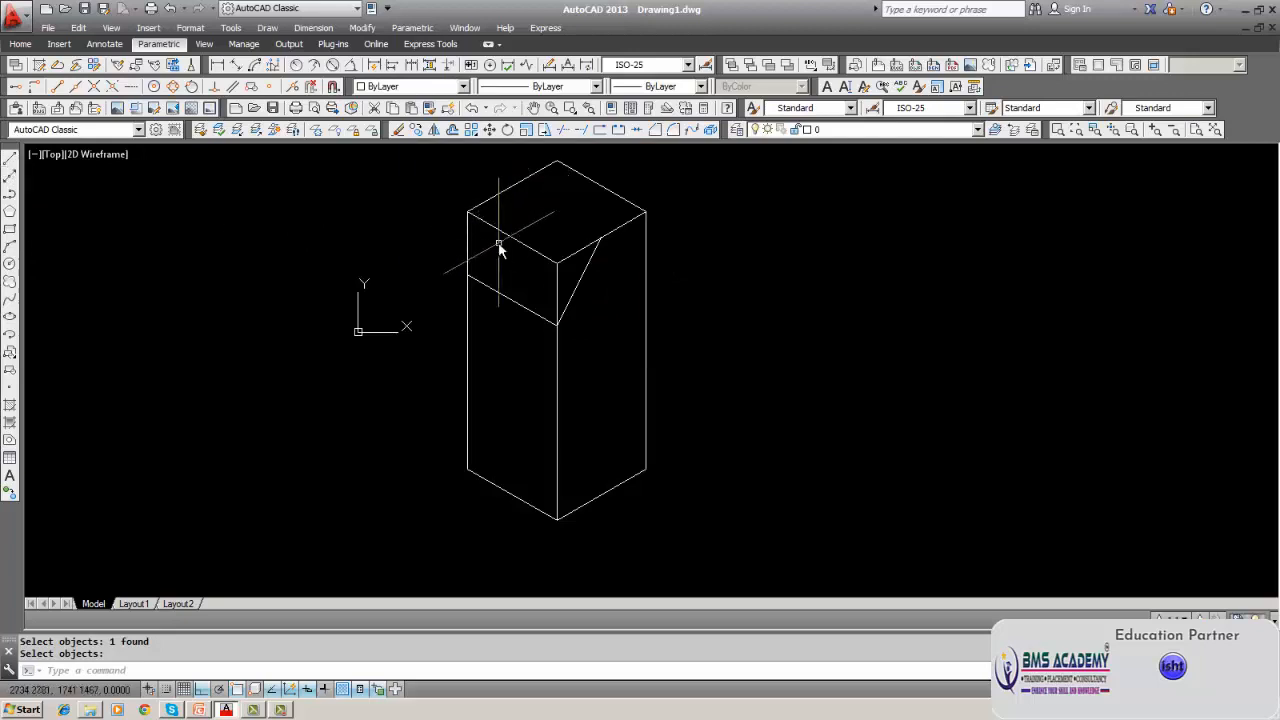
# Switch to the top isoplane and draw a 150° line from the slope's upper end across the top face, past its back-left edge.
pyautogui.press('F5')
pyautogui.press('F5')
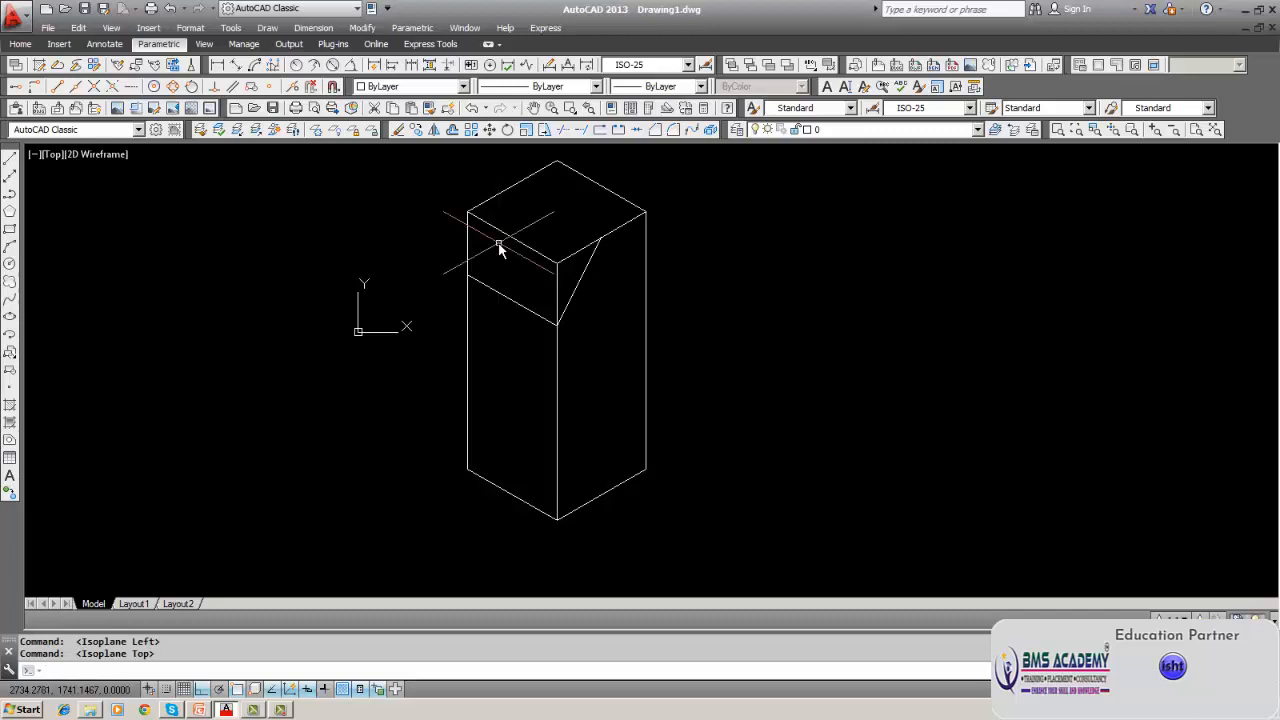
pyautogui.click(10, 158)
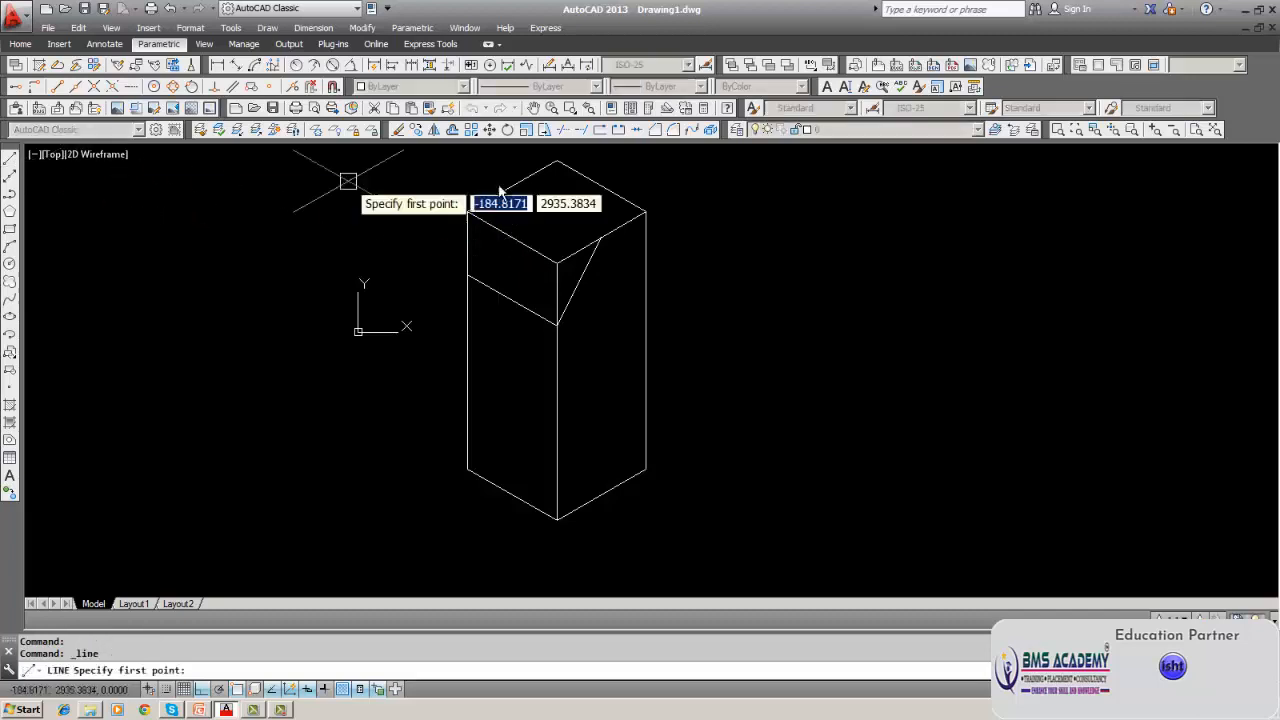
pyautogui.click(600, 238)
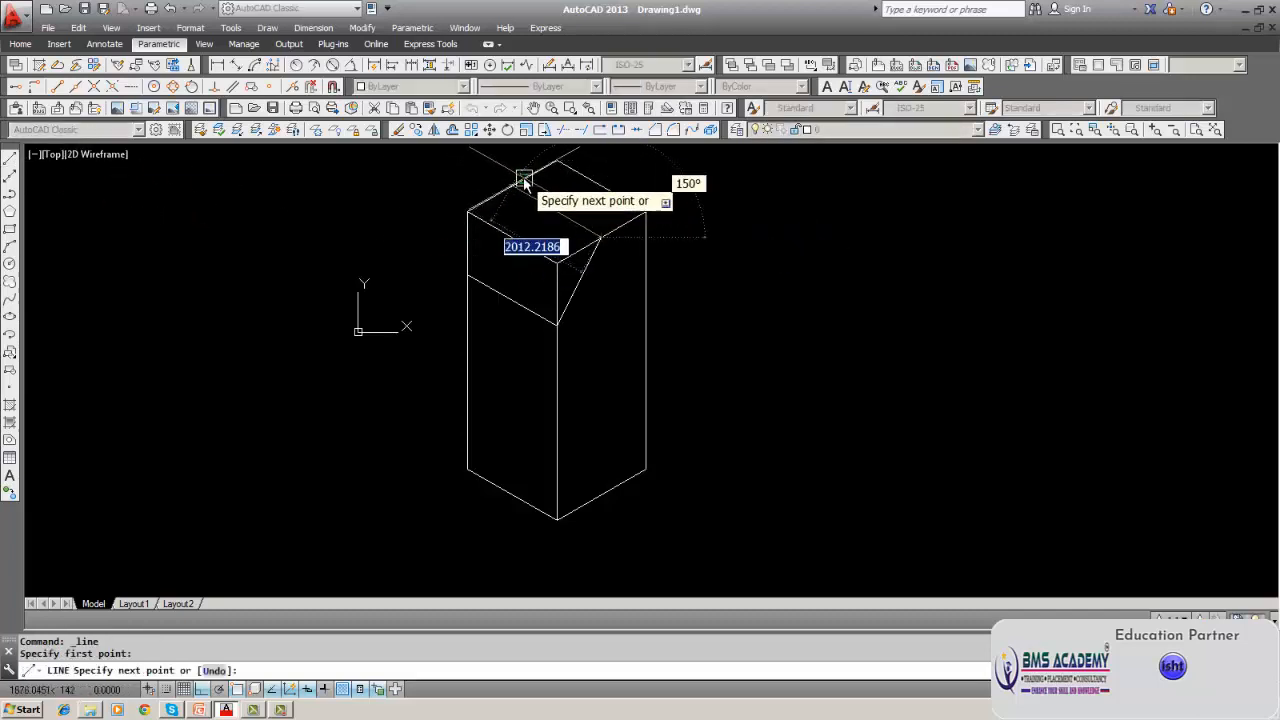
pyautogui.click(493, 176)
pyautogui.press('Escape')
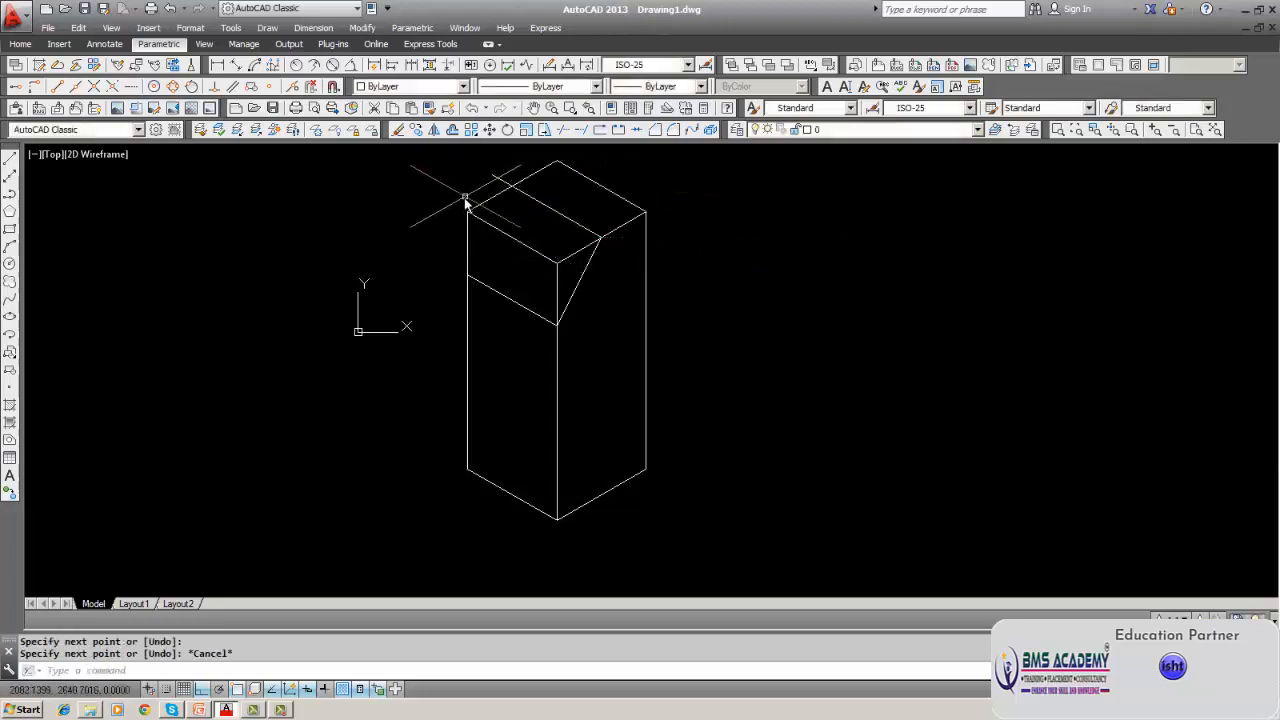
pyautogui.press('Escape')
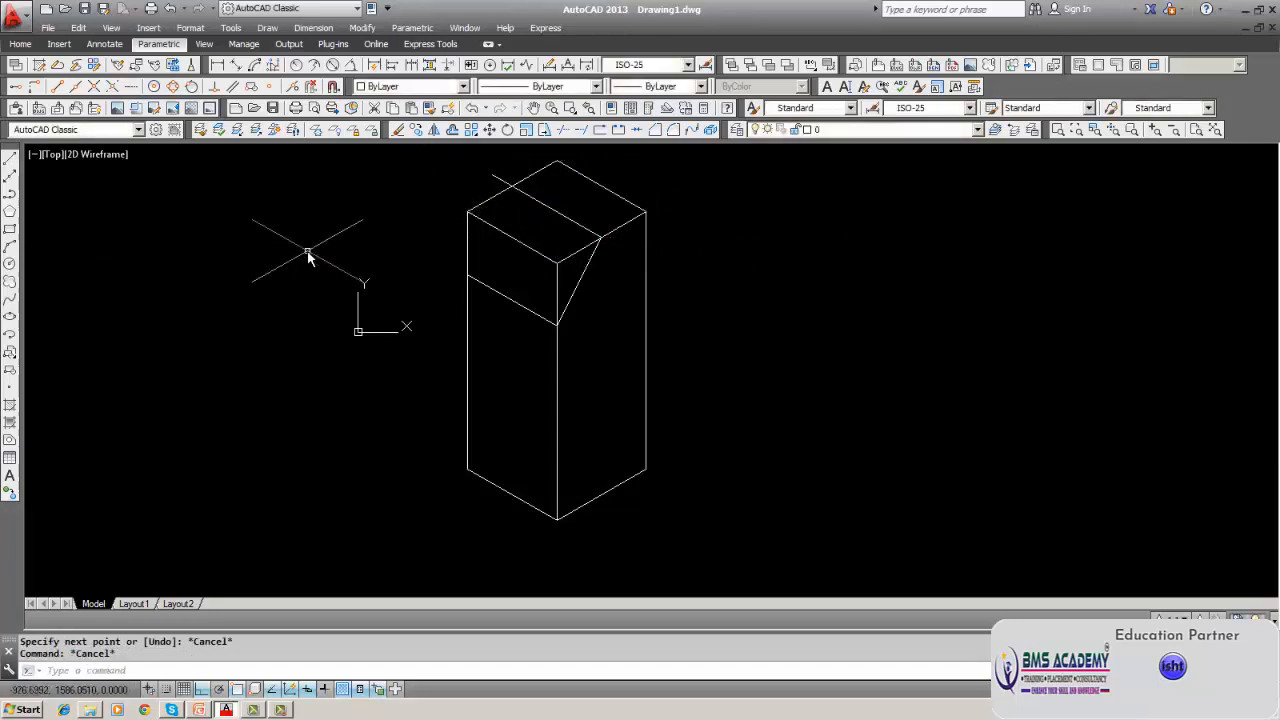
# Switch to the right isoplane and draw the matching left slope from the top face's back-left edge midpoint to the left-face line's outer end.
pyautogui.press('F5')
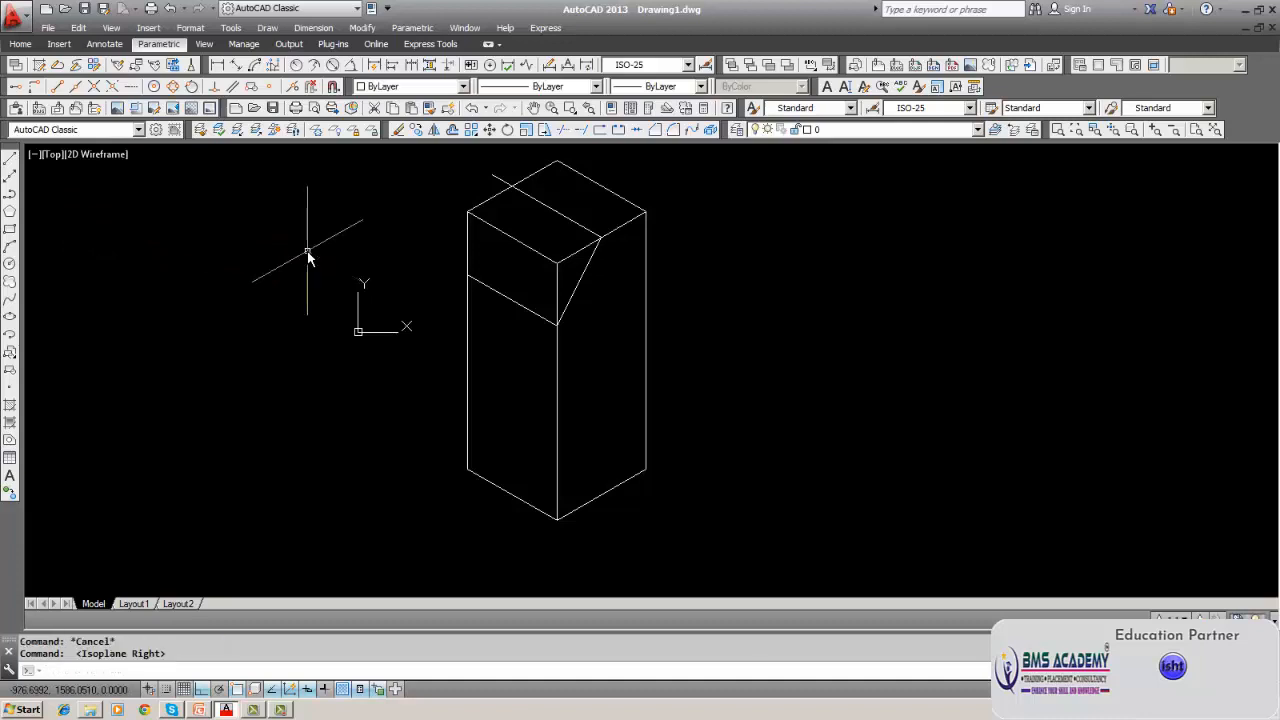
pyautogui.click(10, 159)
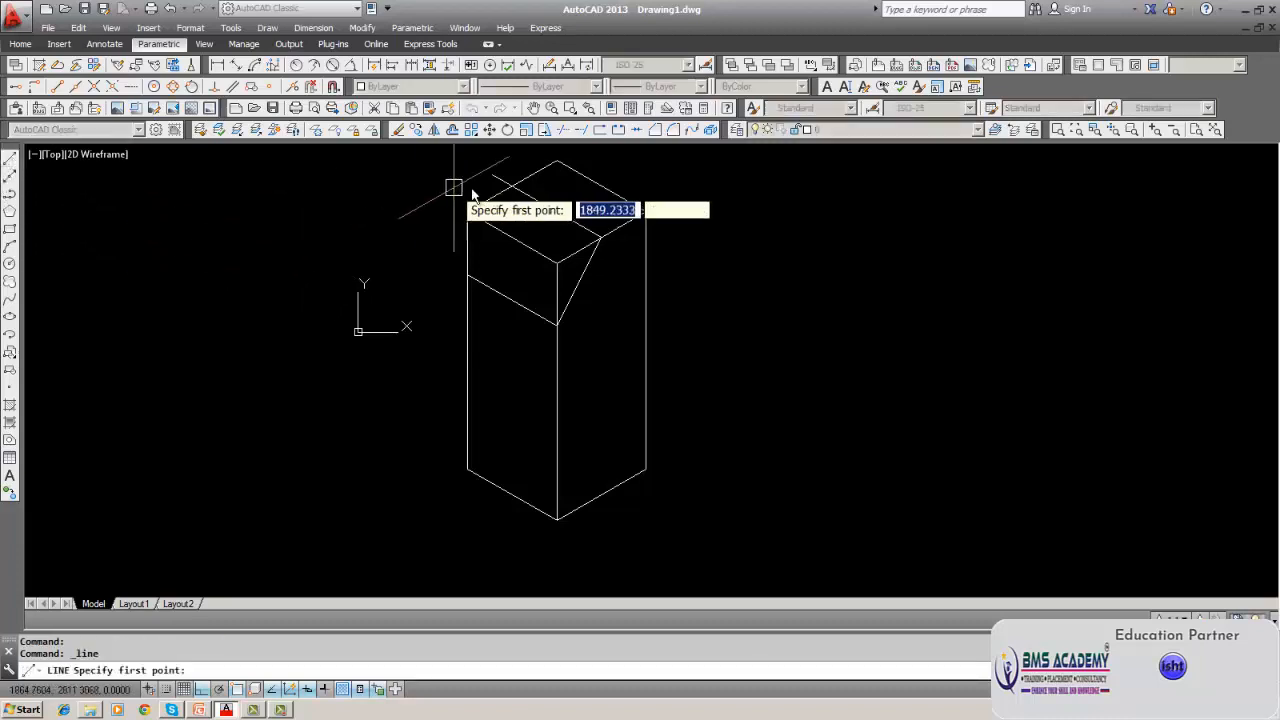
pyautogui.click(507, 189)
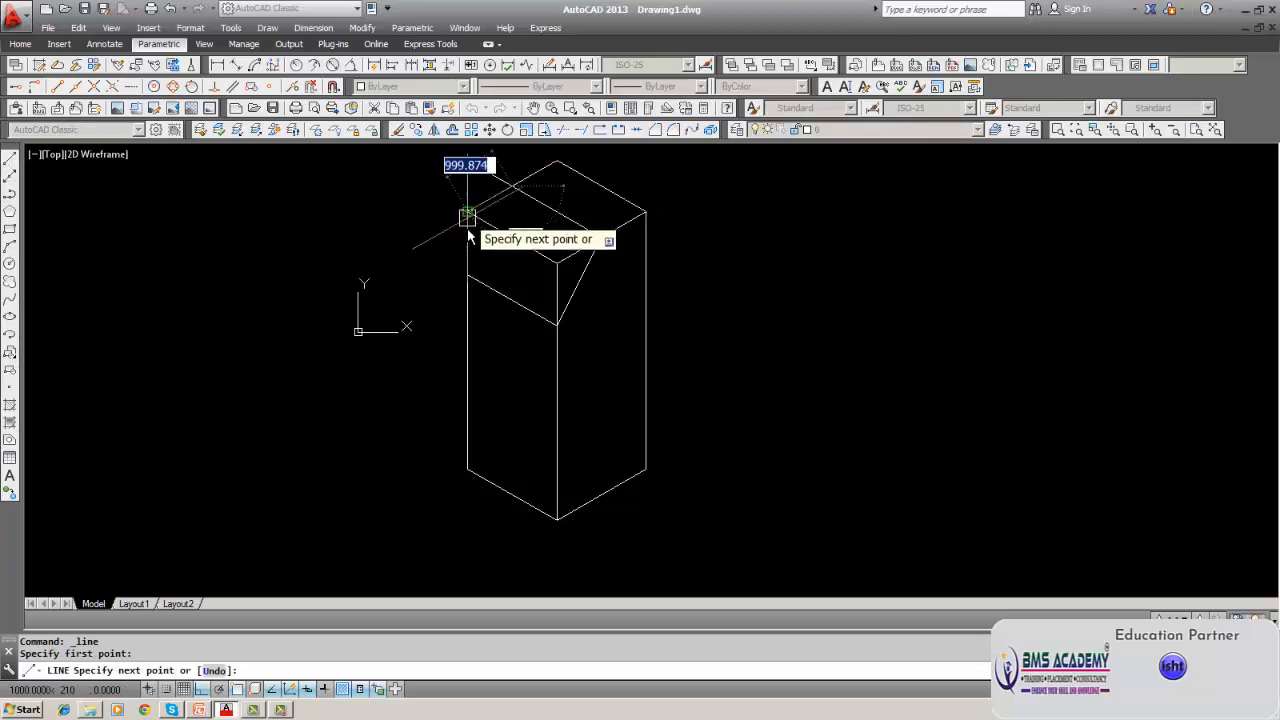
pyautogui.click(467, 272)
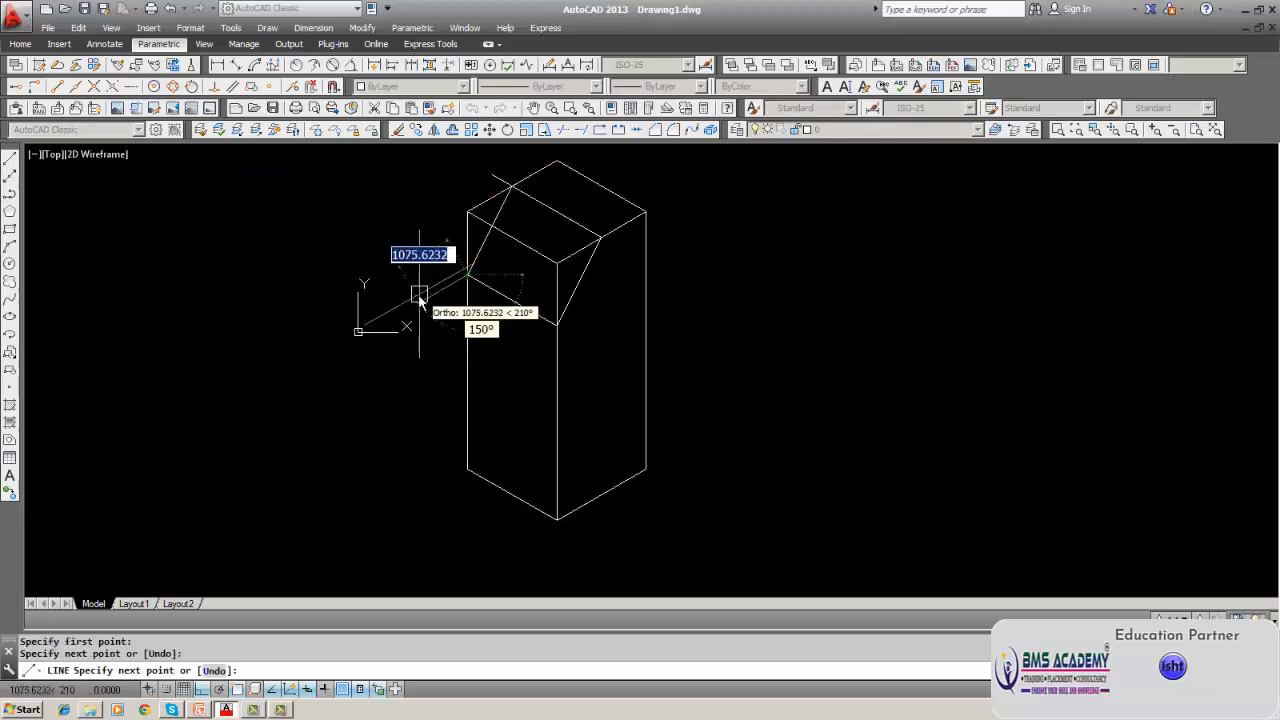
pyautogui.press('Escape')
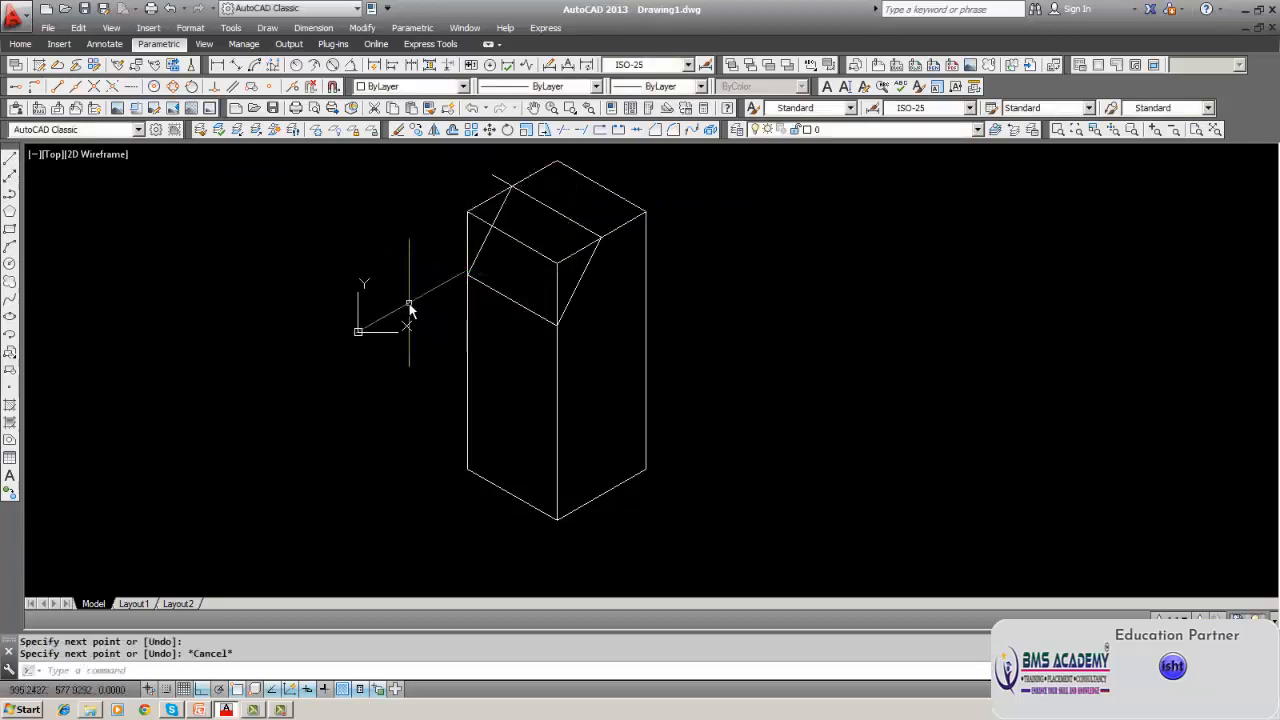
# Trim the block's upper left corner edges and the overhanging end of the top line against the left sloping line.
pyautogui.write('trim')
pyautogui.press('Return')
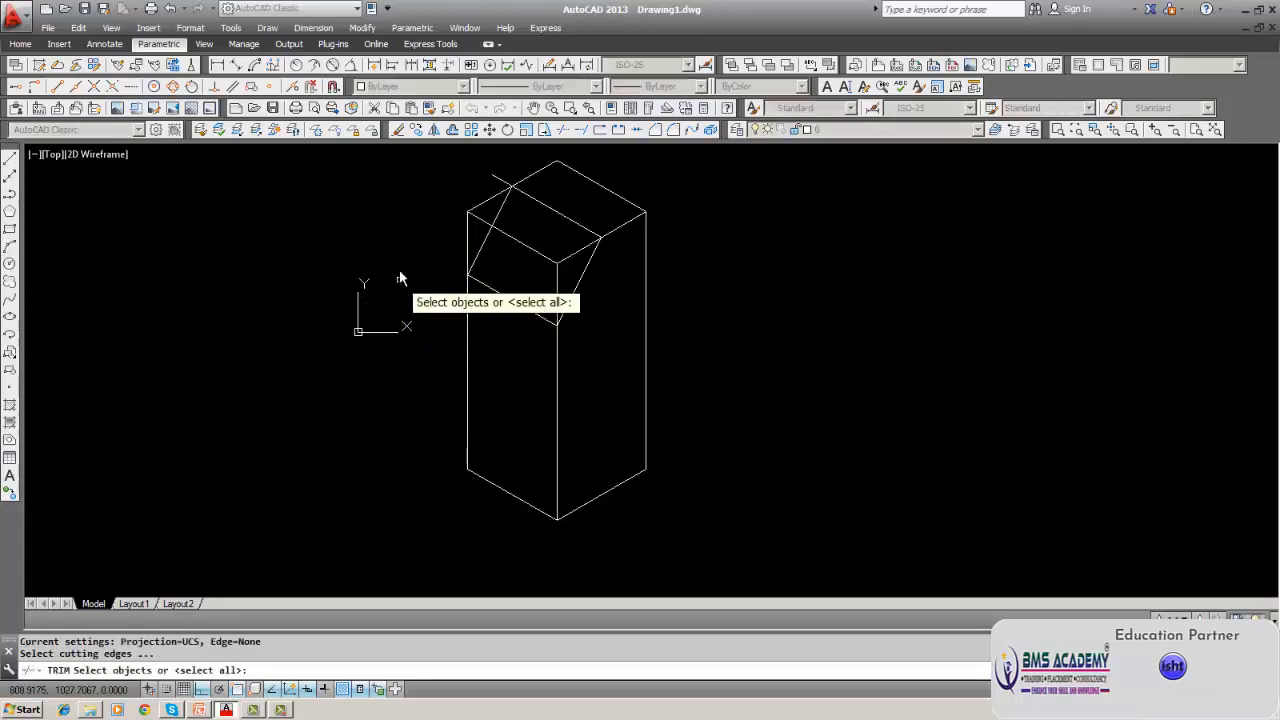
pyautogui.click(506, 190)
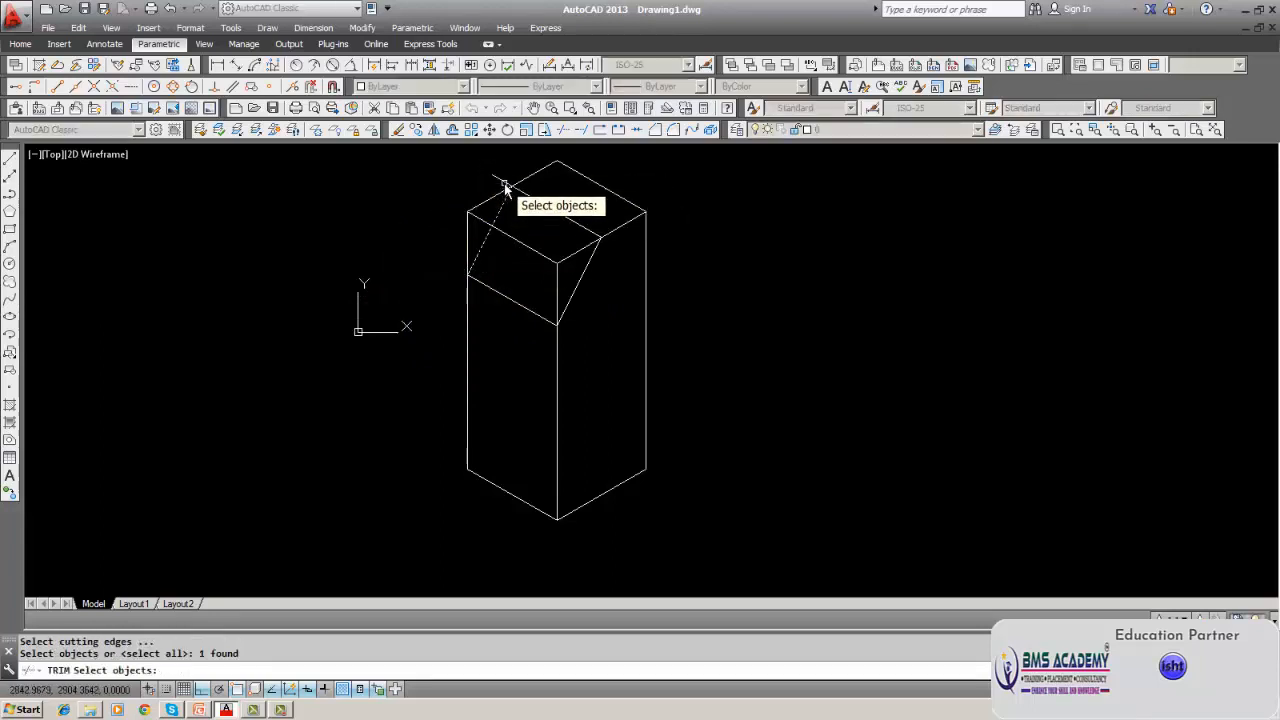
pyautogui.press('Return')
pyautogui.click(497, 190)
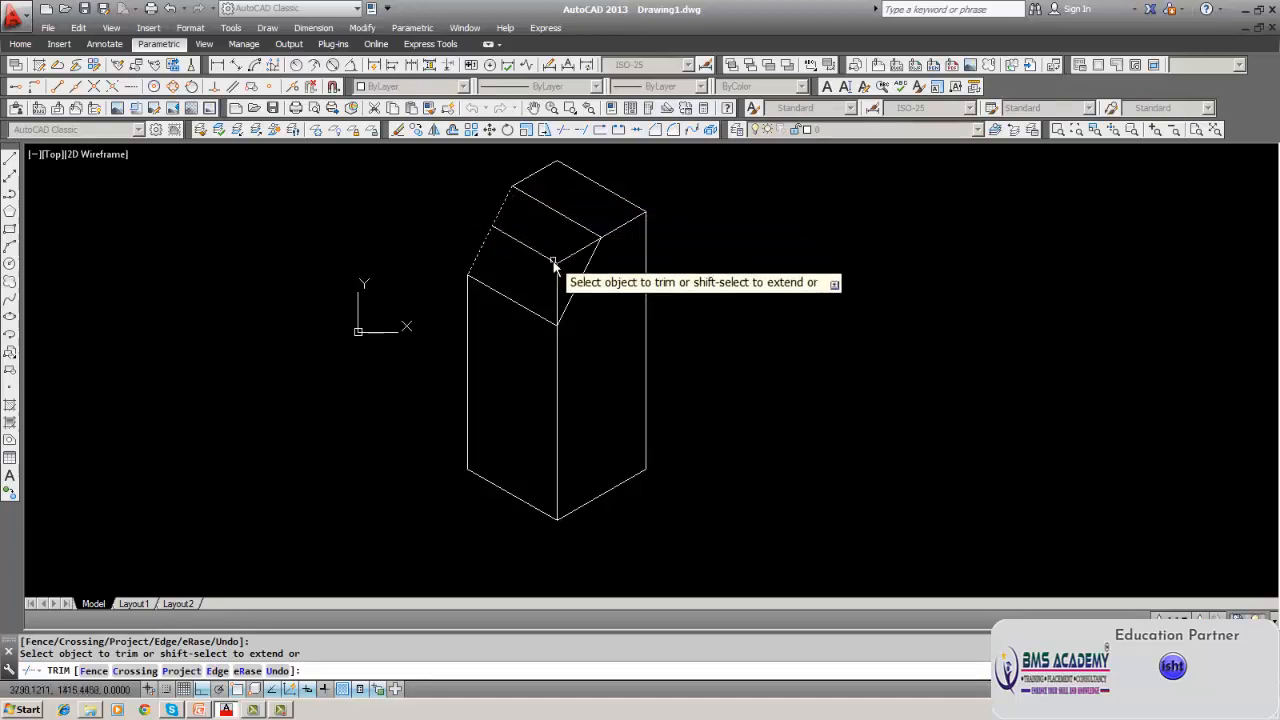
pyautogui.press('Return')
# Trim the top edge and front vertical edge of the right face back to the right sloping line.
pyautogui.press('Return')
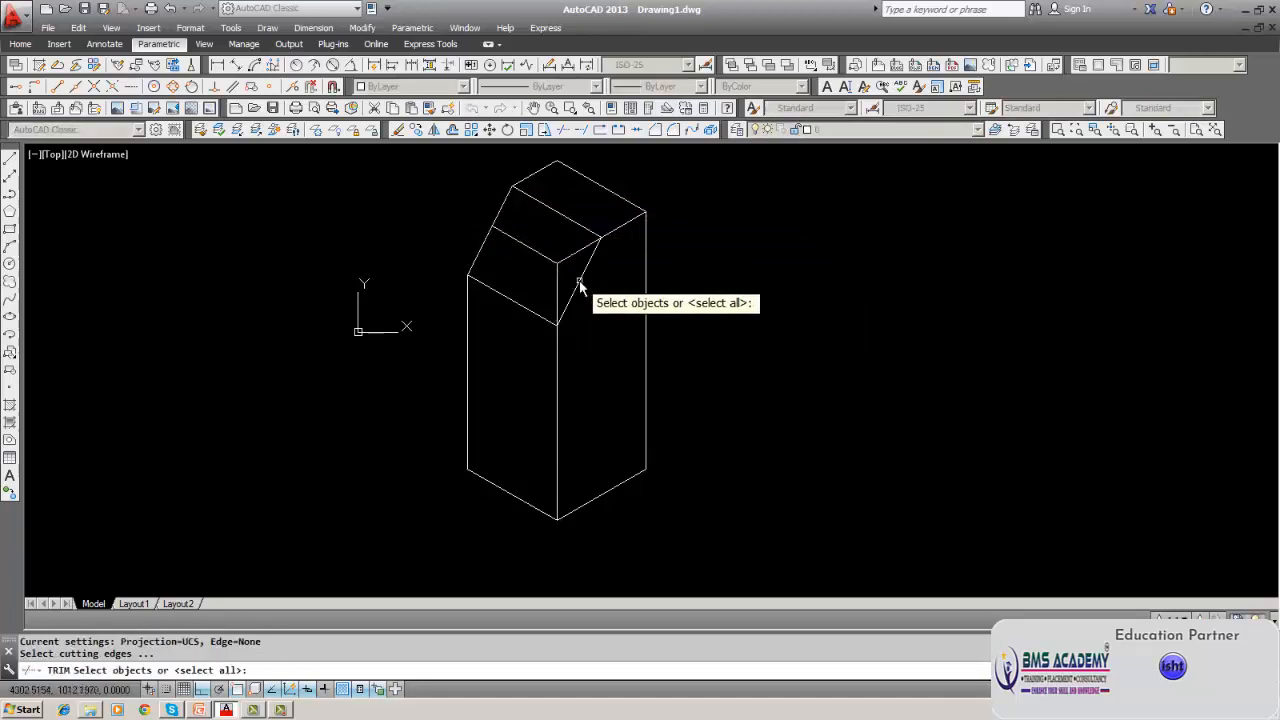
pyautogui.click(578, 280)
pyautogui.press('Return')
pyautogui.click(571, 255)
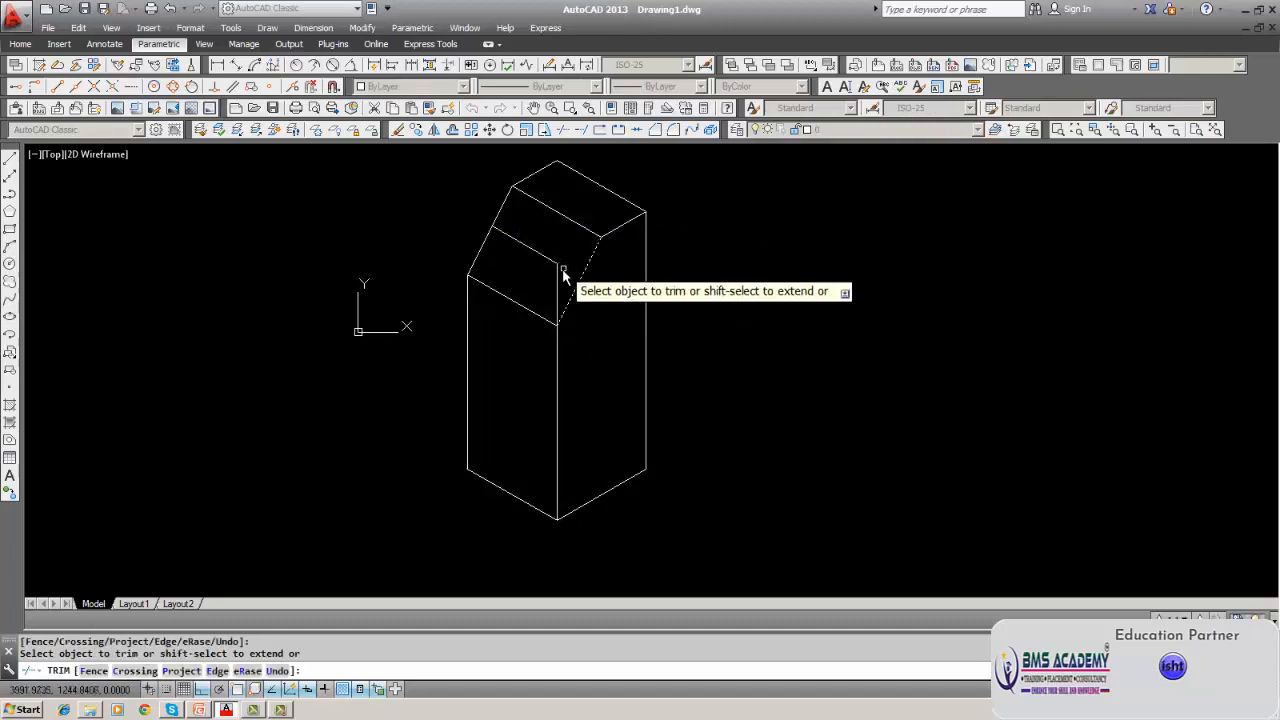
pyautogui.press('Return')
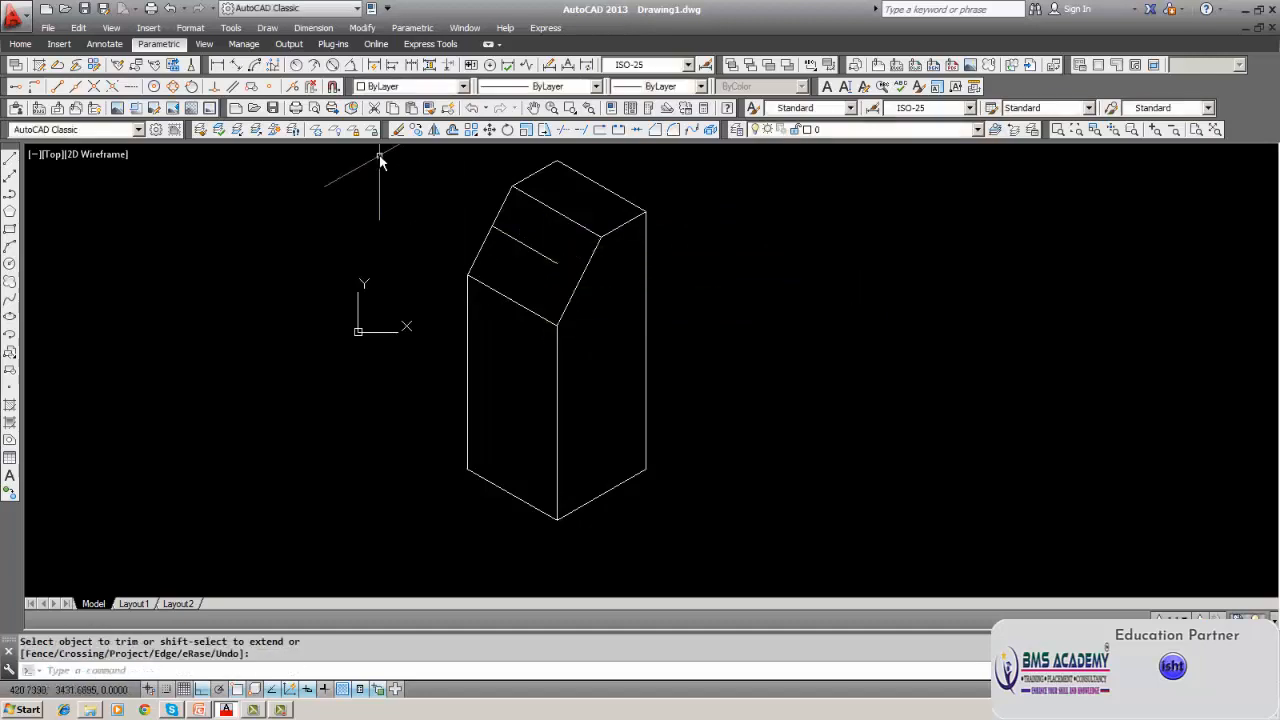
# Erase the leftover piece of the original top front edge inside the sloped face.
pyautogui.click(398, 129)
pyautogui.click(505, 237)
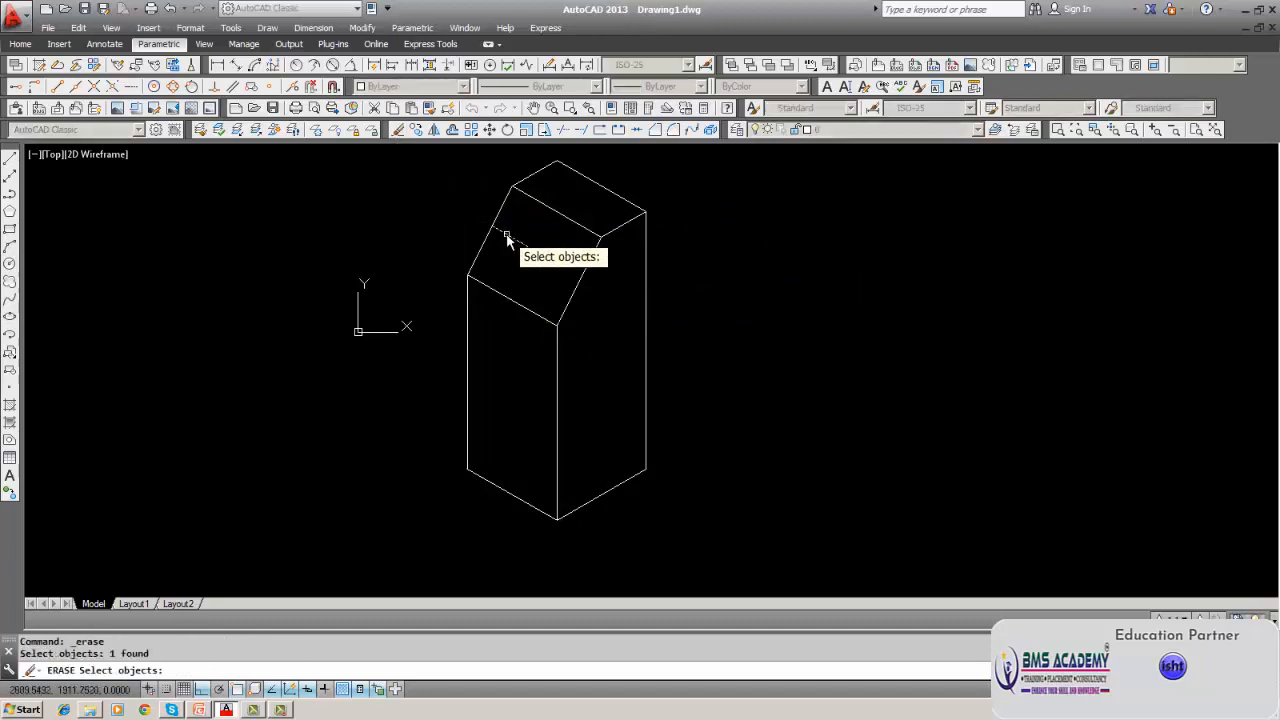
pyautogui.press('Return')
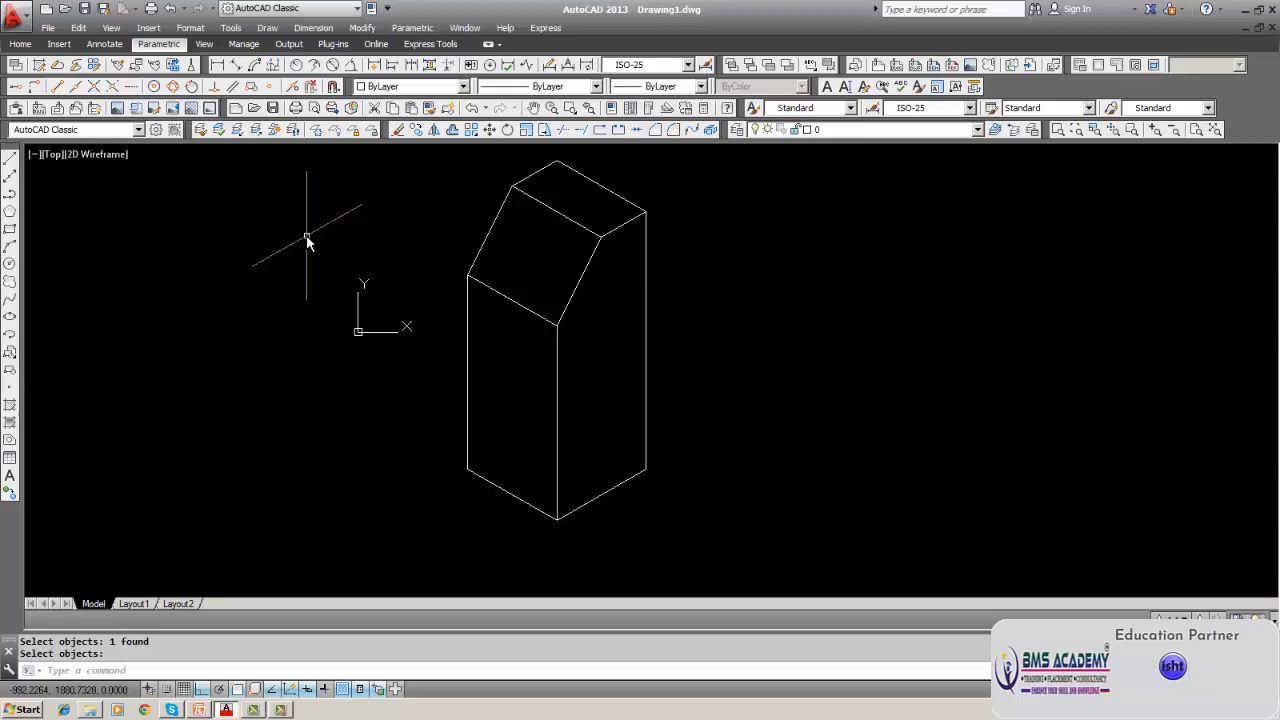
# Start a multiline text box on the block's right face, just below the sloped face's lower front corner.
pyautogui.moveTo(307, 238); pyautogui.dragTo(294, 269, button='middle')
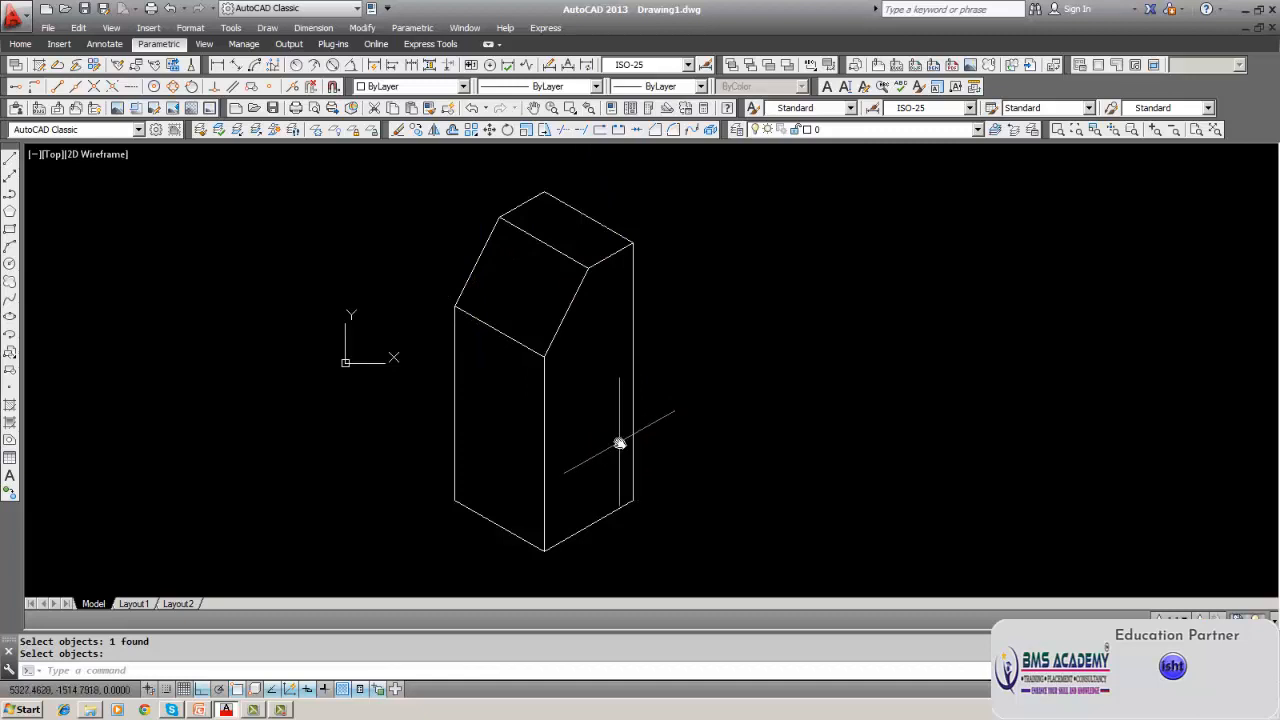
pyautogui.moveTo(620, 443)
pyautogui.mouseDown(button='middle')
pyautogui.moveTo(574, 434)
pyautogui.moveTo(563, 392)
pyautogui.mouseUp(button='middle')
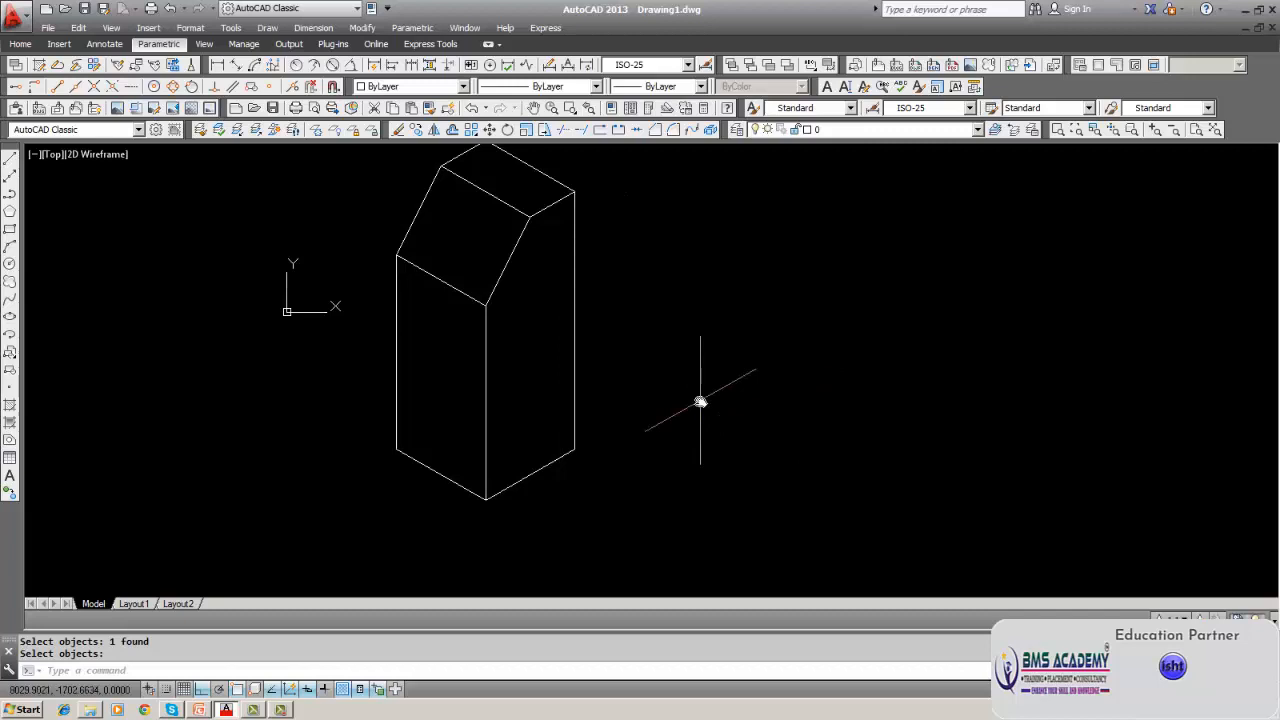
pyautogui.write('mtext')
pyautogui.press('Return')
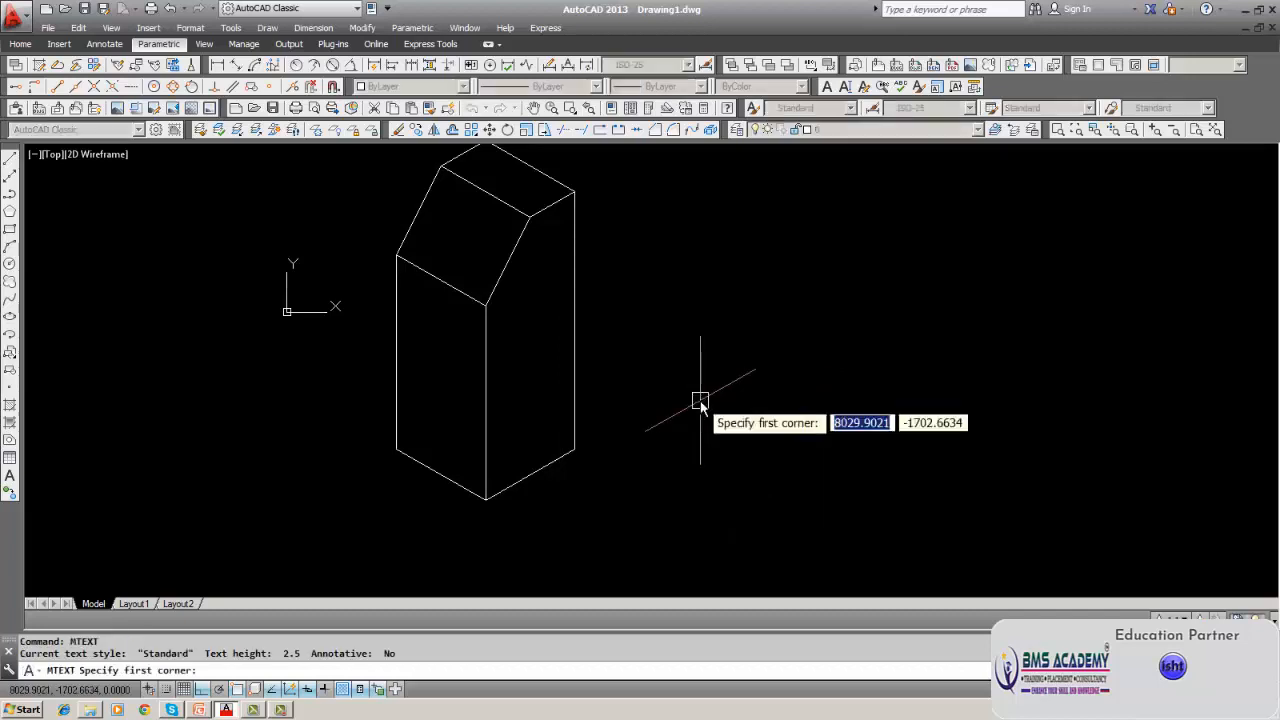
pyautogui.scroll(4, 498, 340)
pyautogui.click(485, 323)
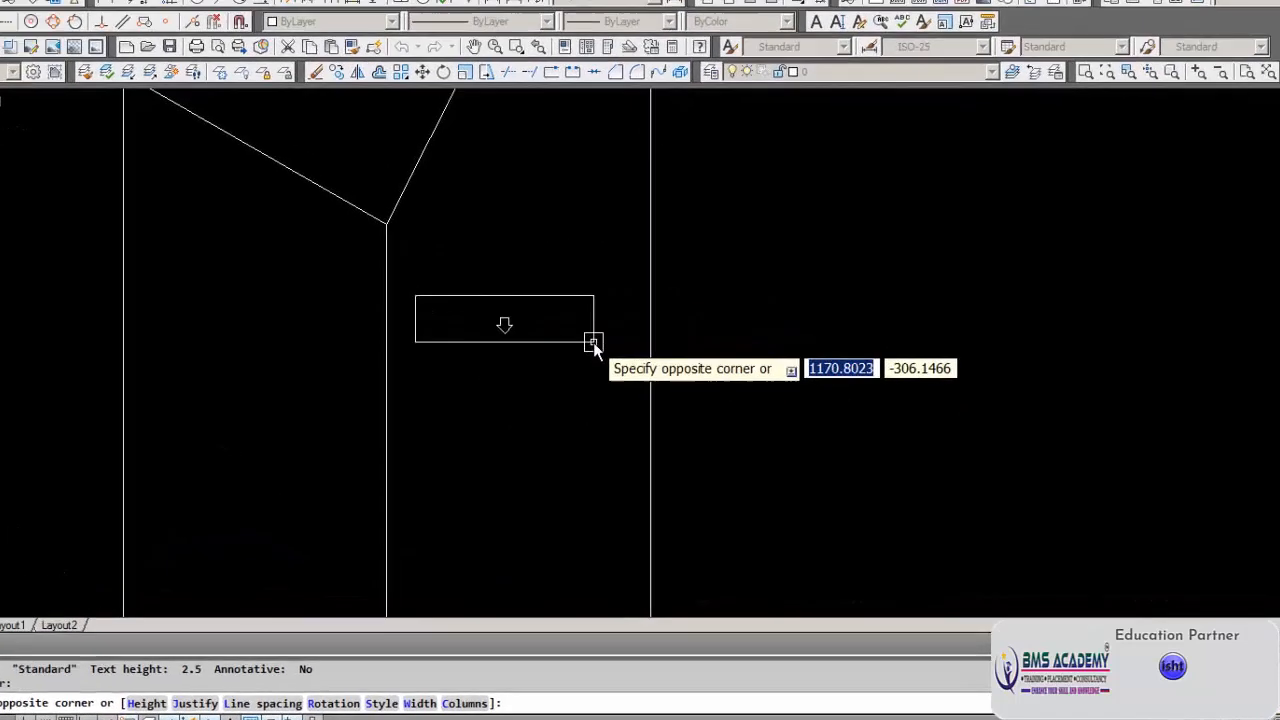
pyautogui.click(574, 337)
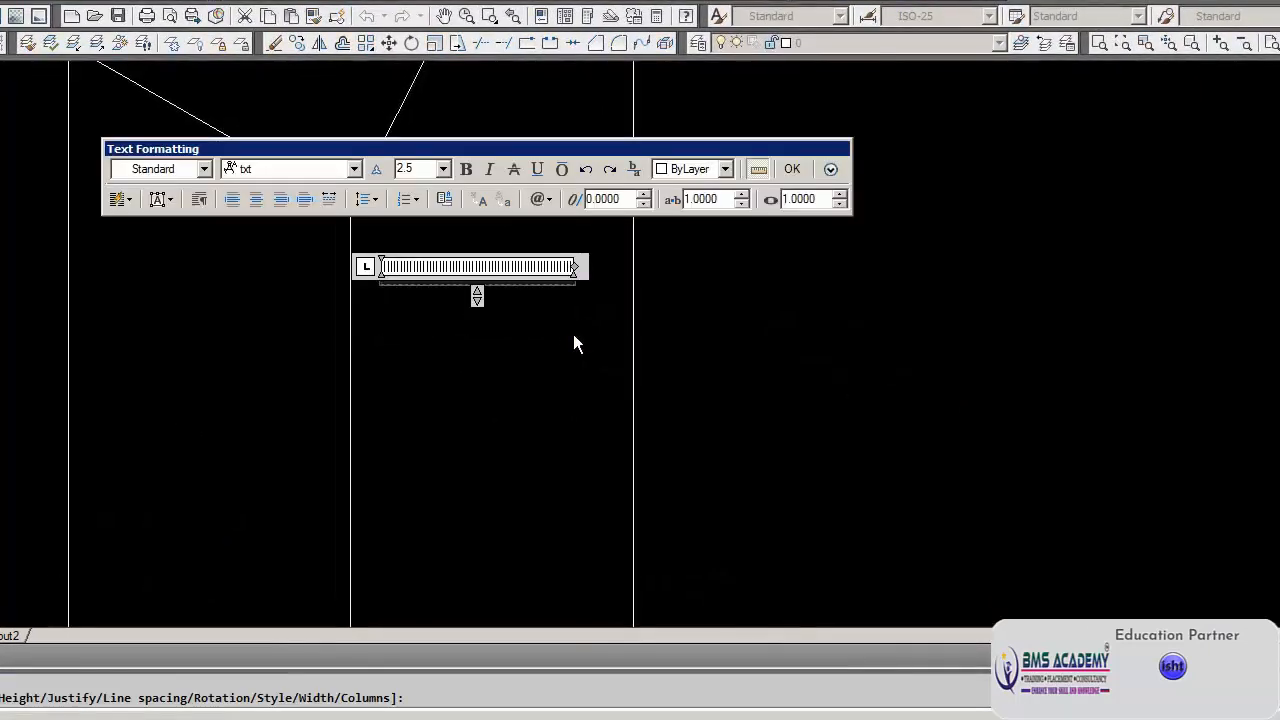
# Set the text's oblique angle to 30 and its height to 500.
pyautogui.click(624, 197)
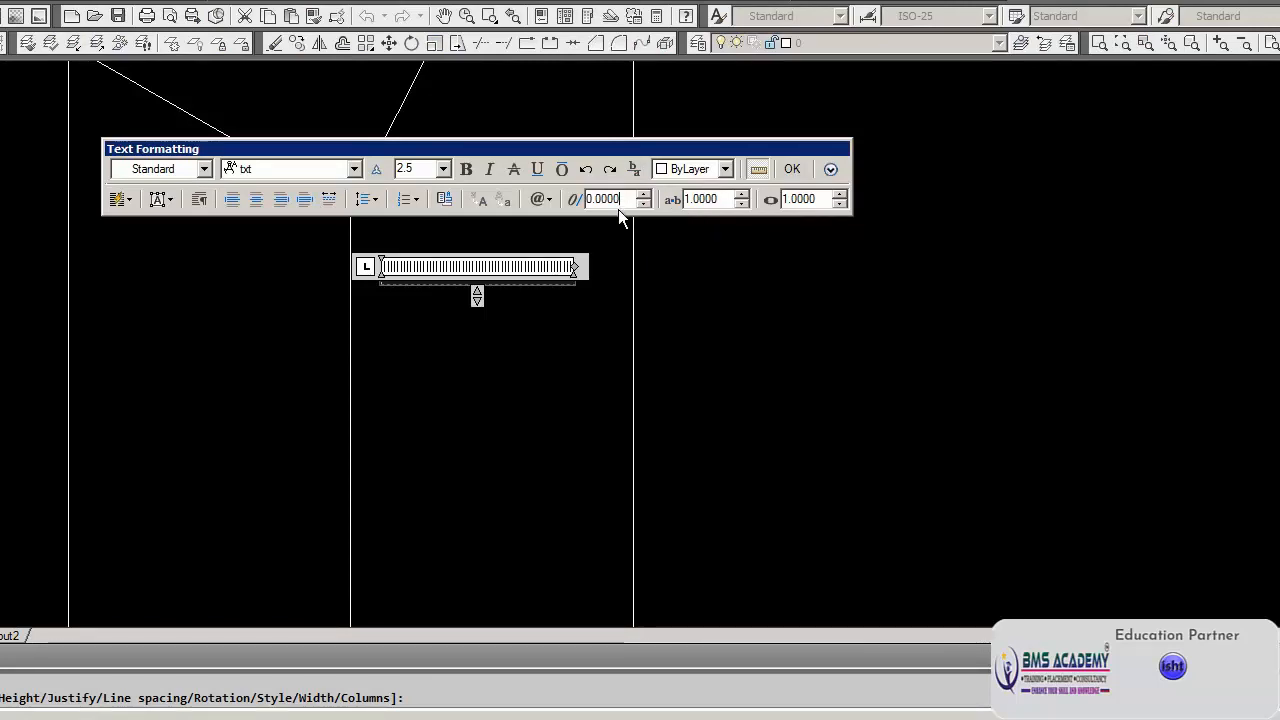
pyautogui.press('BackSpace')
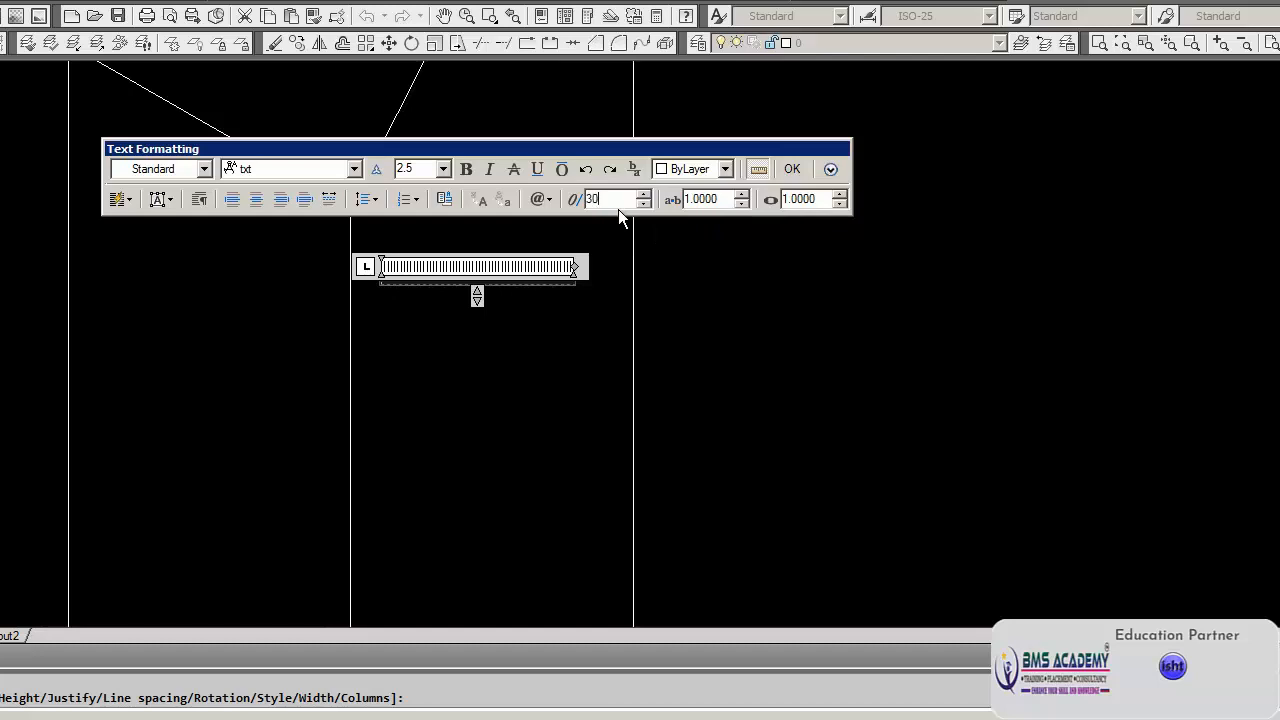
pyautogui.write('30')
pyautogui.click(426, 172)
pyautogui.write('12')
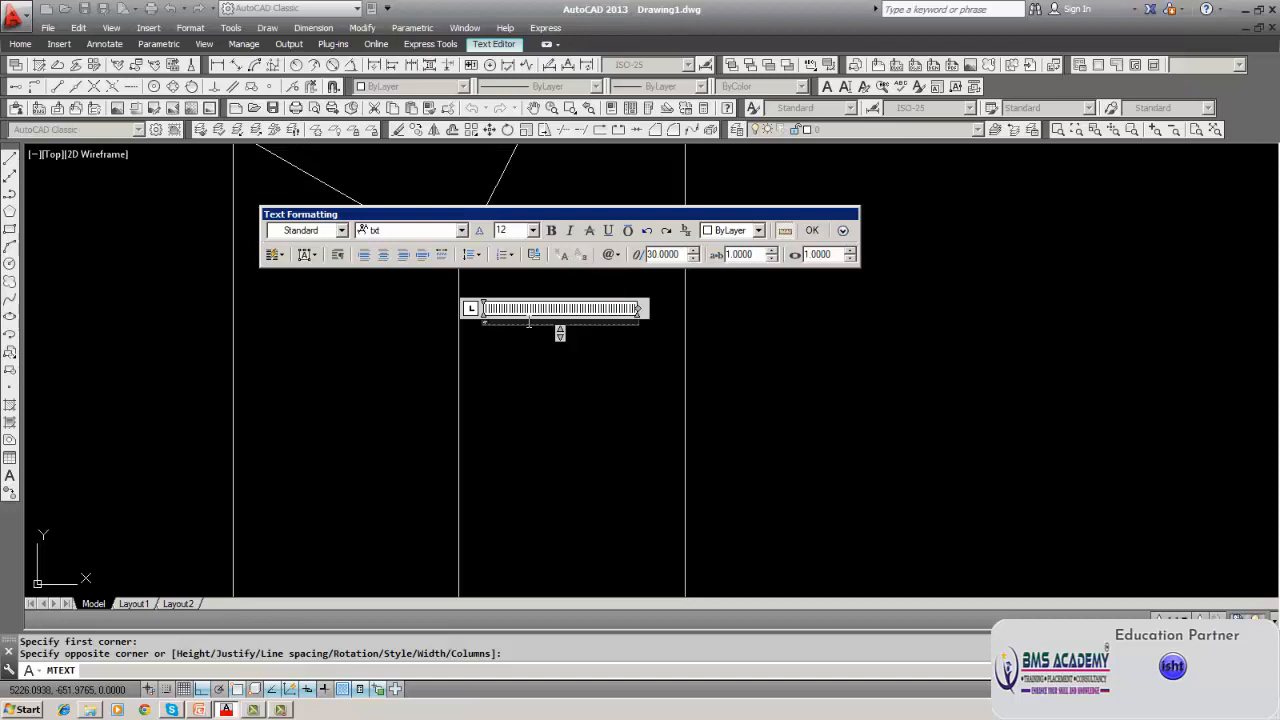
pyautogui.click(519, 231)
pyautogui.write('100')
pyautogui.click(520, 232)
pyautogui.write('500')
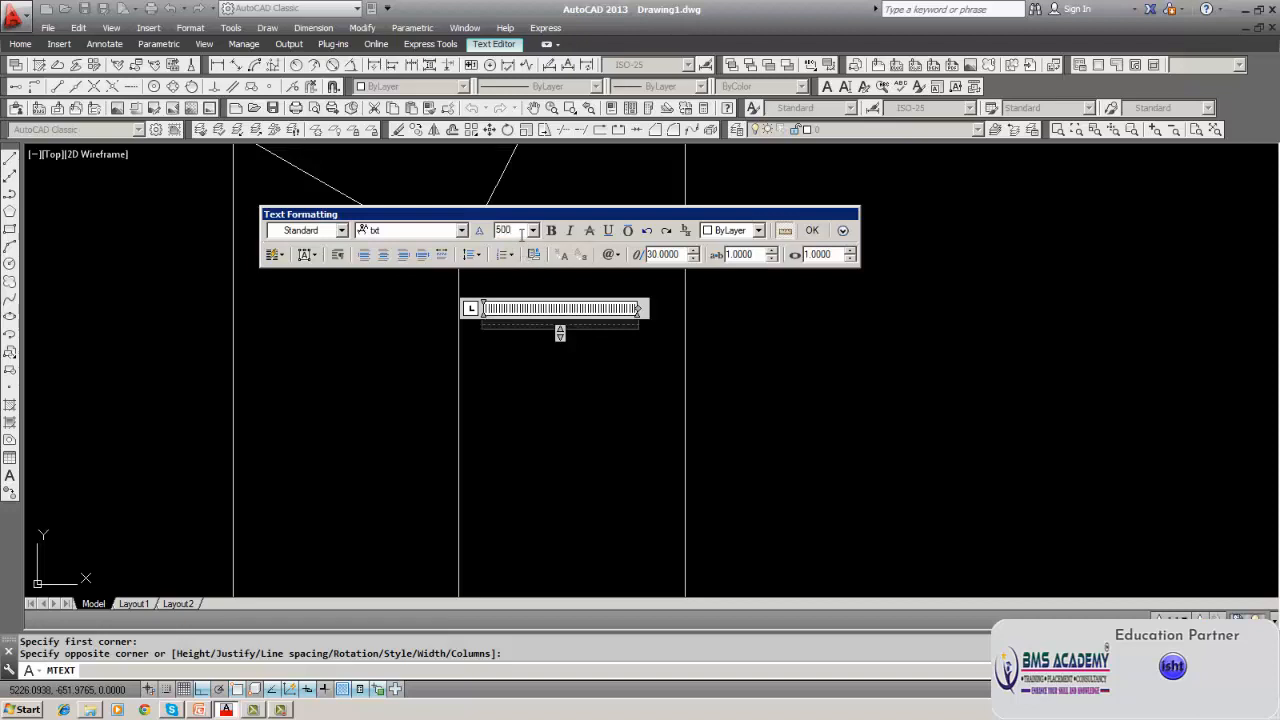
pyautogui.press('Return')
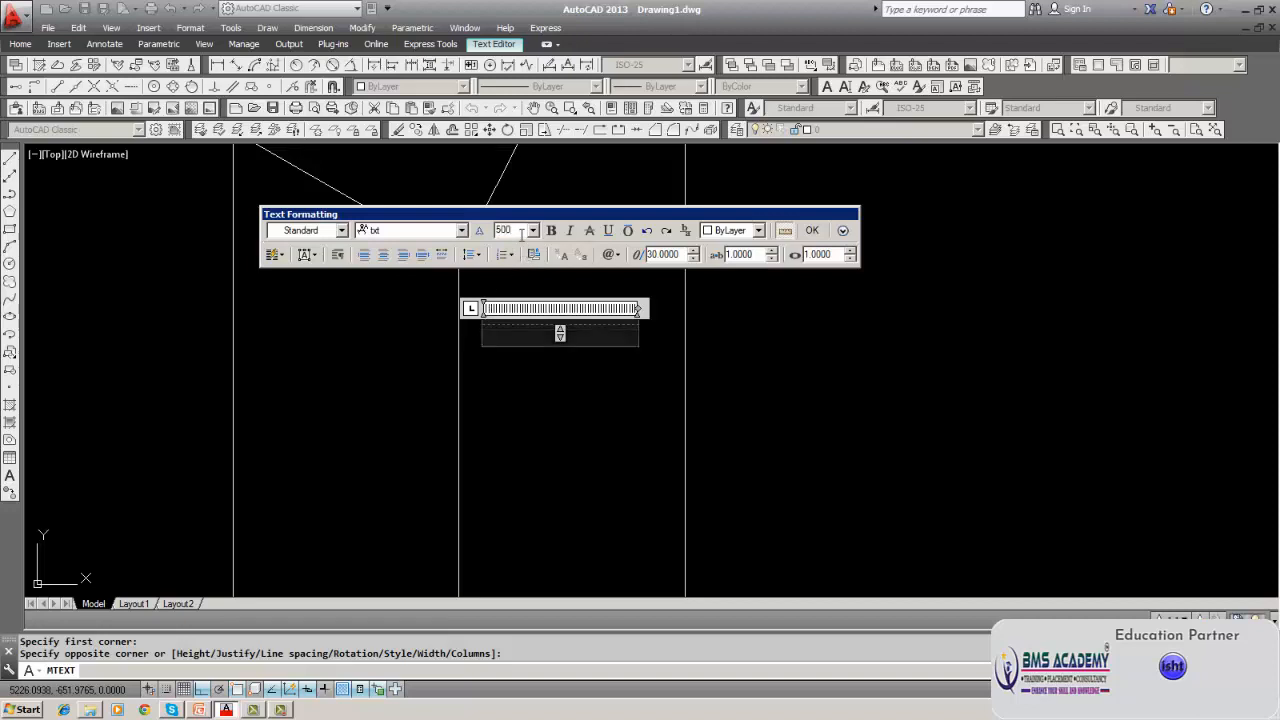
# Enter the text "qwebtt" and finish the multiline text.
pyautogui.write('q')
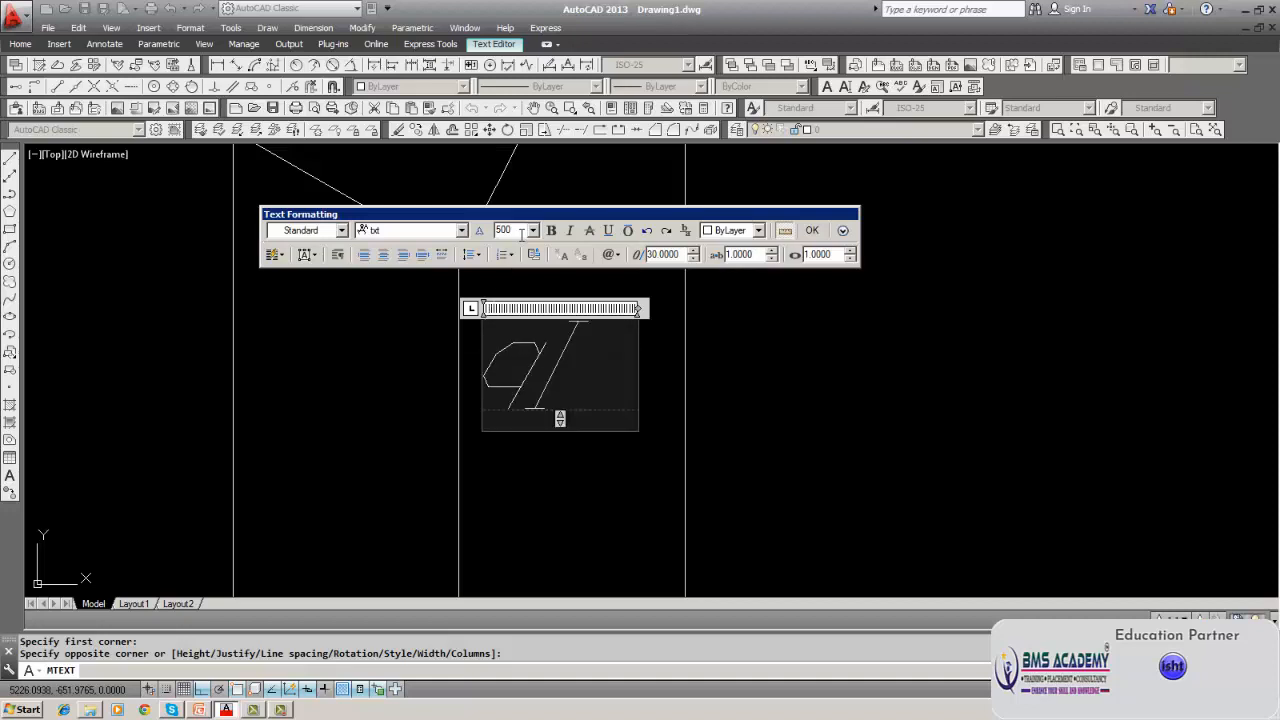
pyautogui.write('webtt')
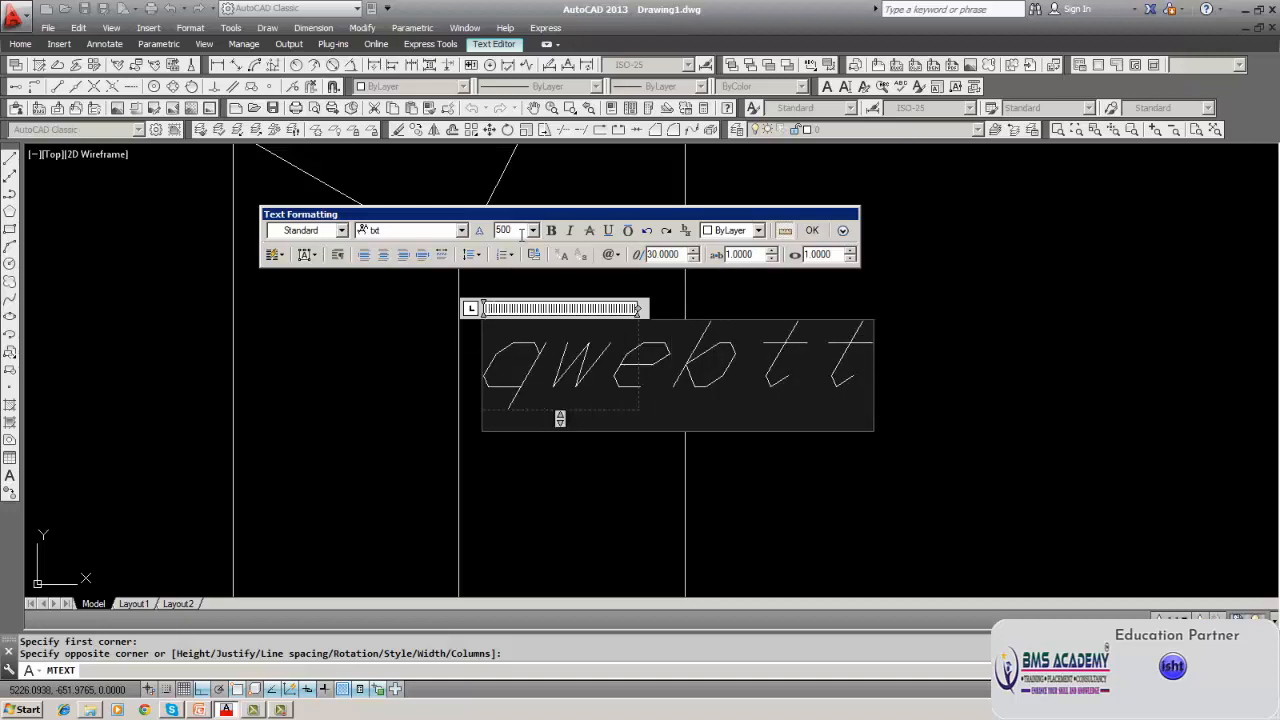
pyautogui.click(810, 231)
pyautogui.click(806, 234)
pyautogui.press('Escape')
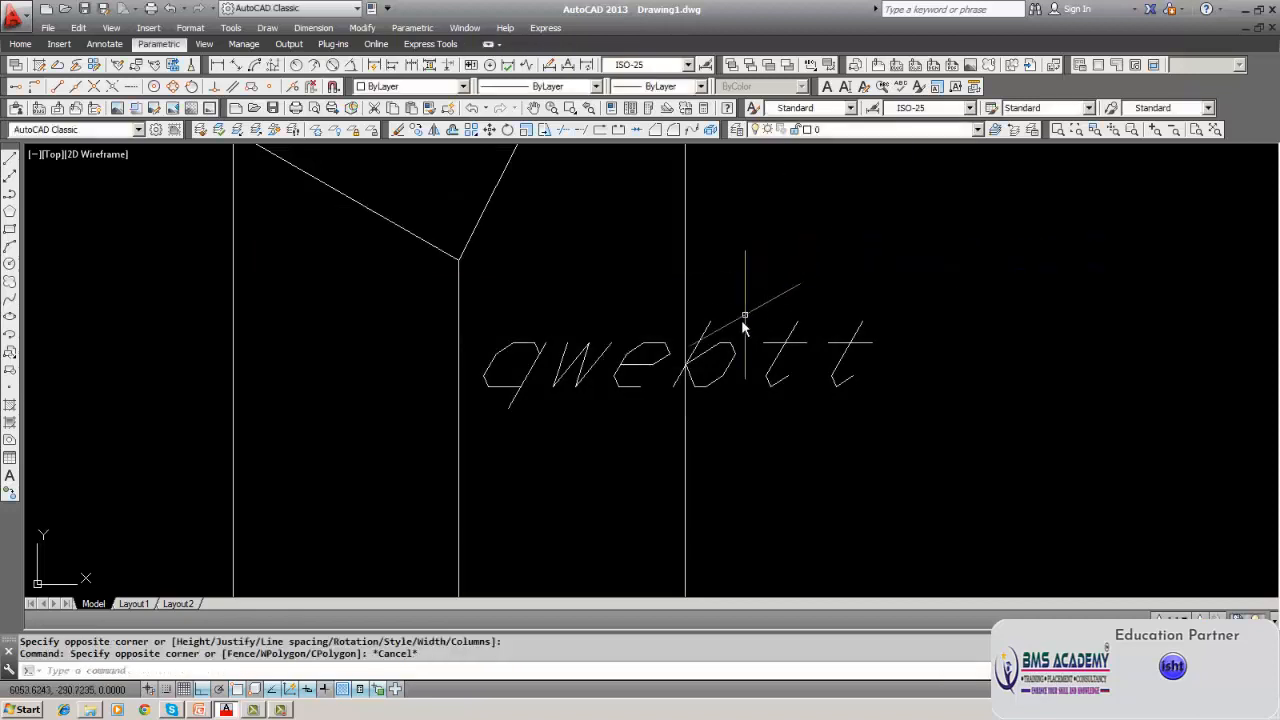
# Scale the qwebtt text by a factor of 0.25 about its lower-left corner.
pyautogui.write('scale')
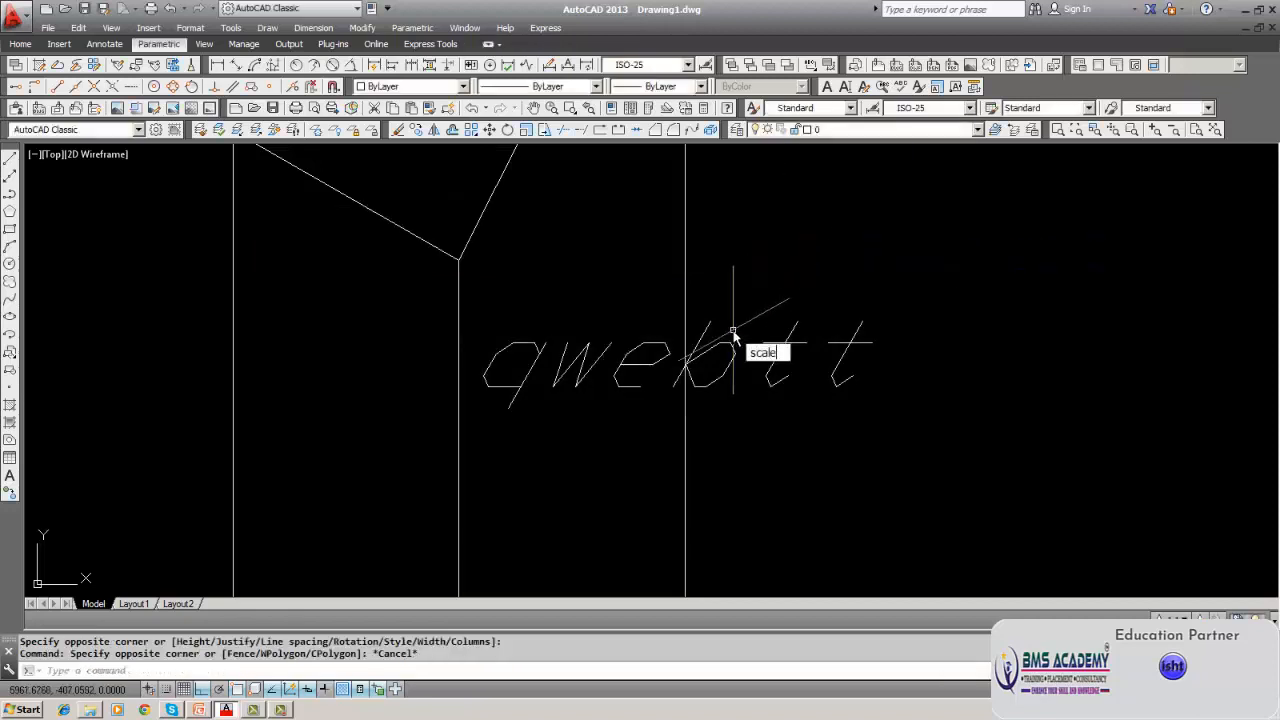
pyautogui.press('Return')
pyautogui.click(733, 350)
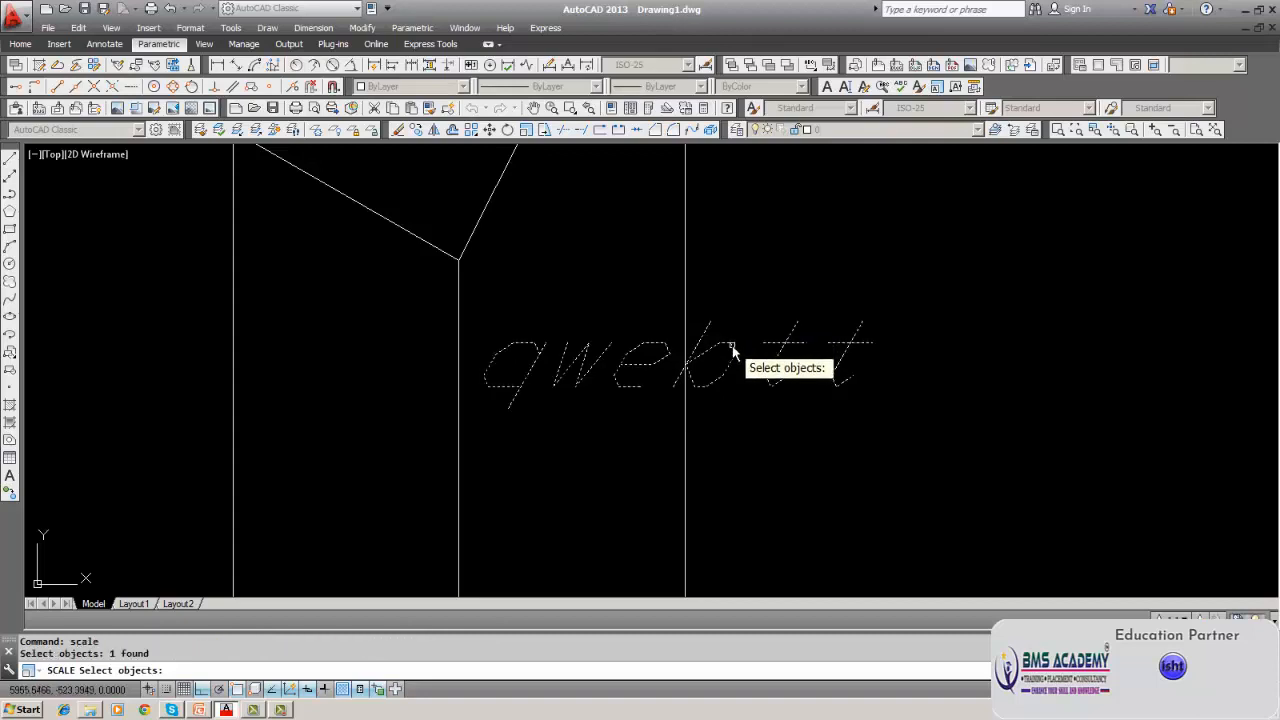
pyautogui.press('Return')
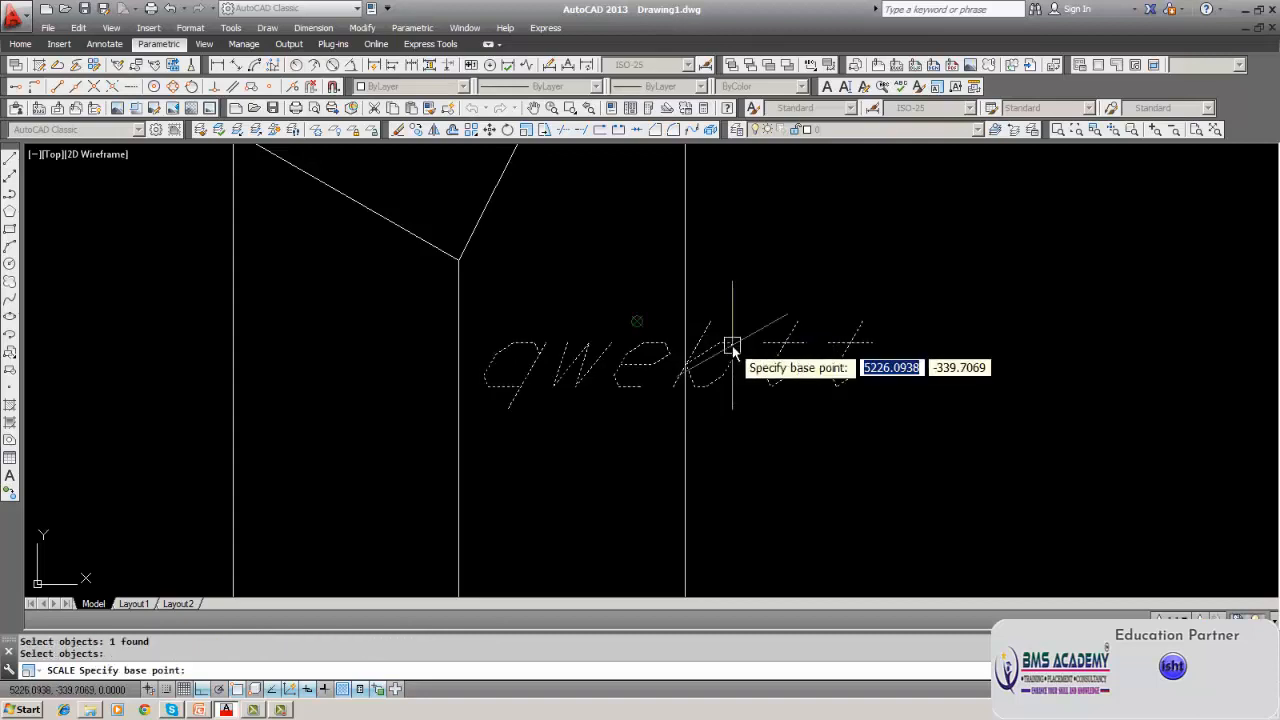
pyautogui.click(492, 387)
pyautogui.write('0.25')
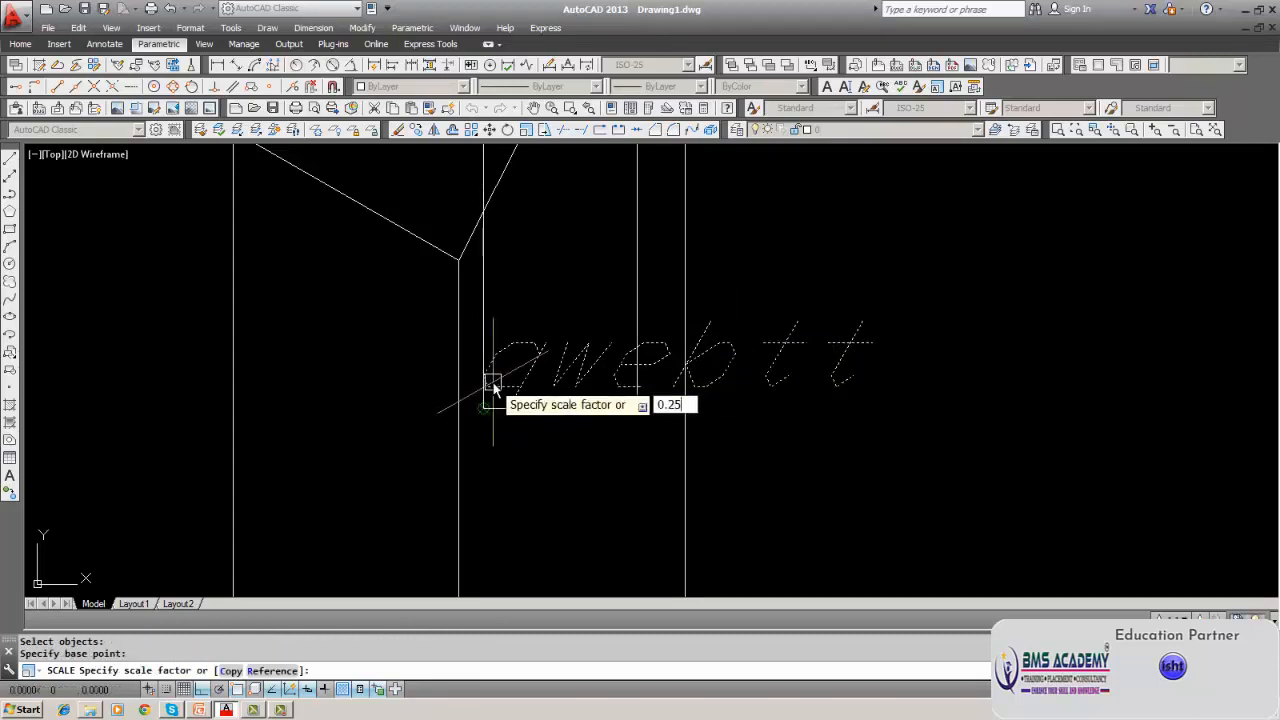
pyautogui.press('Return')
pyautogui.press('Escape')
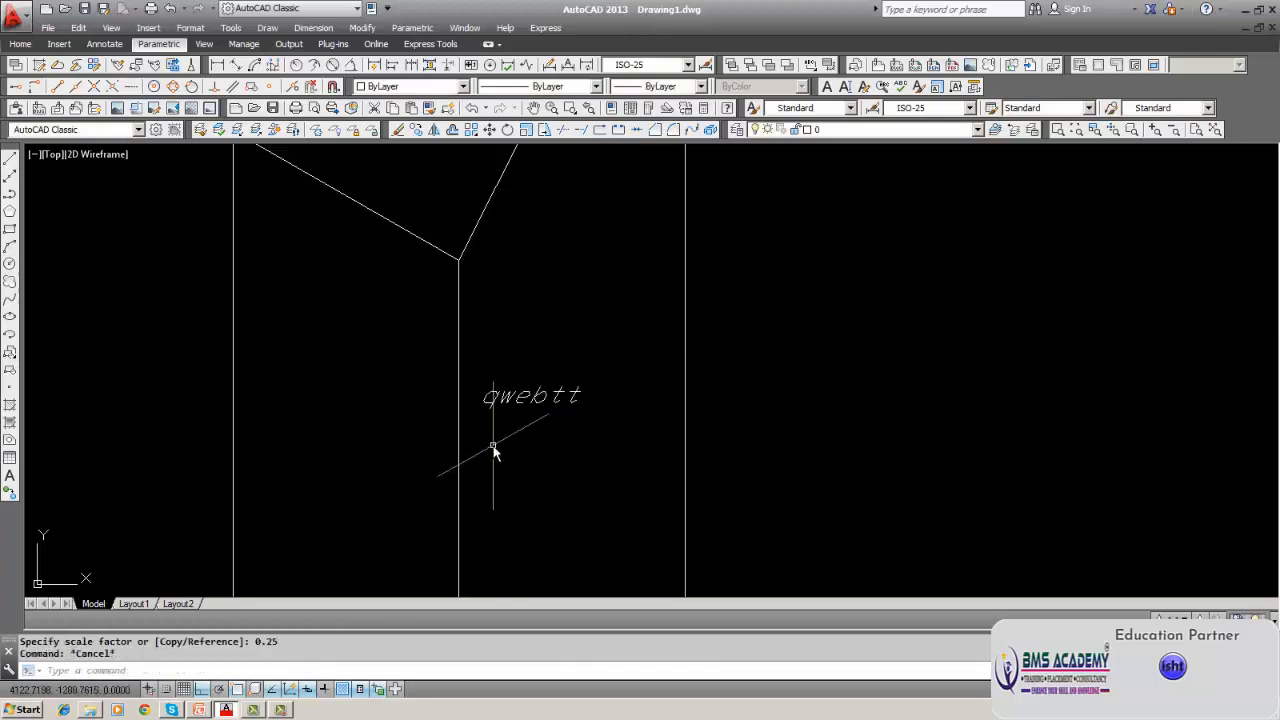
# Rotate the qwebtt text by 30 degrees about its lower-left corner to follow the right face.
pyautogui.scroll(-2, 493, 452)
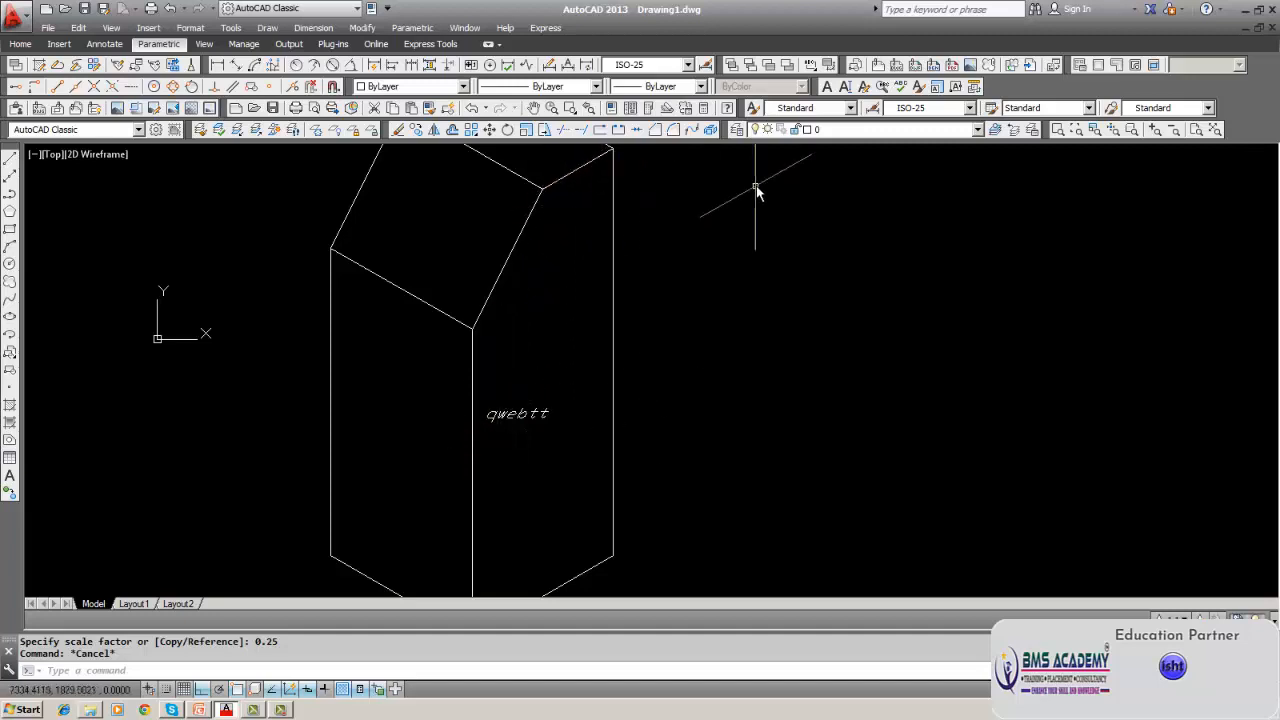
pyautogui.write('ro')
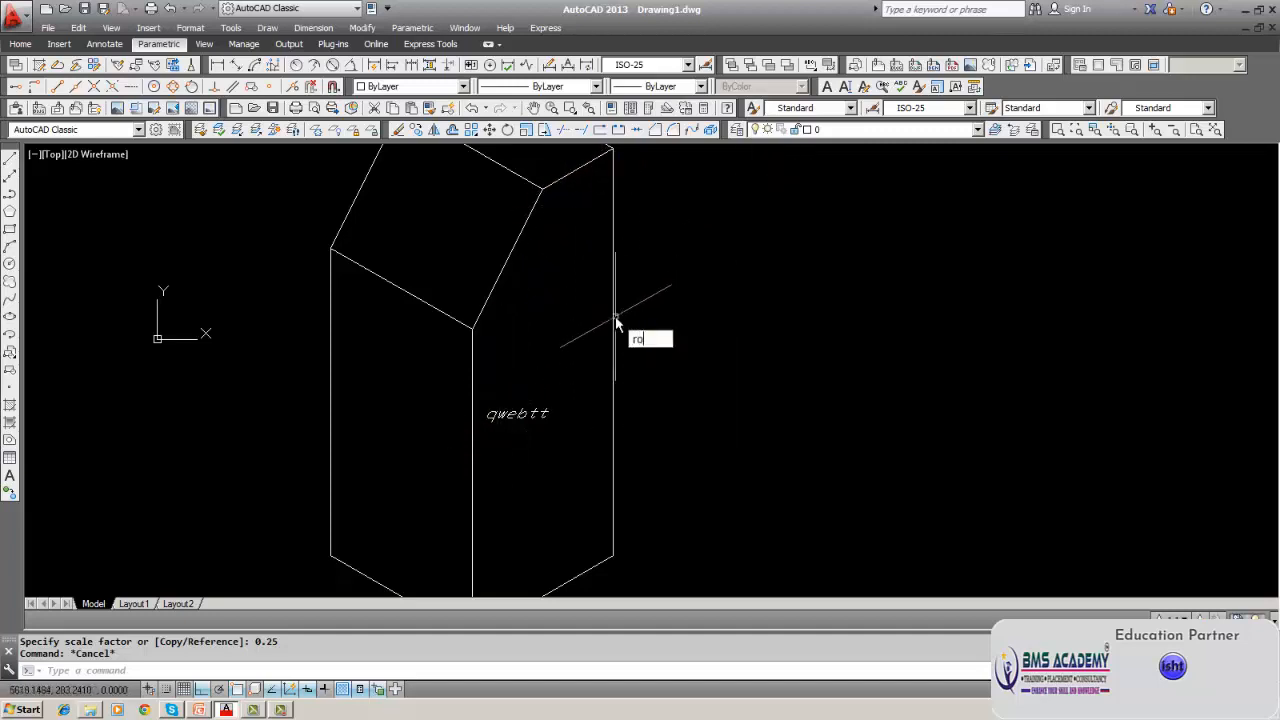
pyautogui.press('Return')
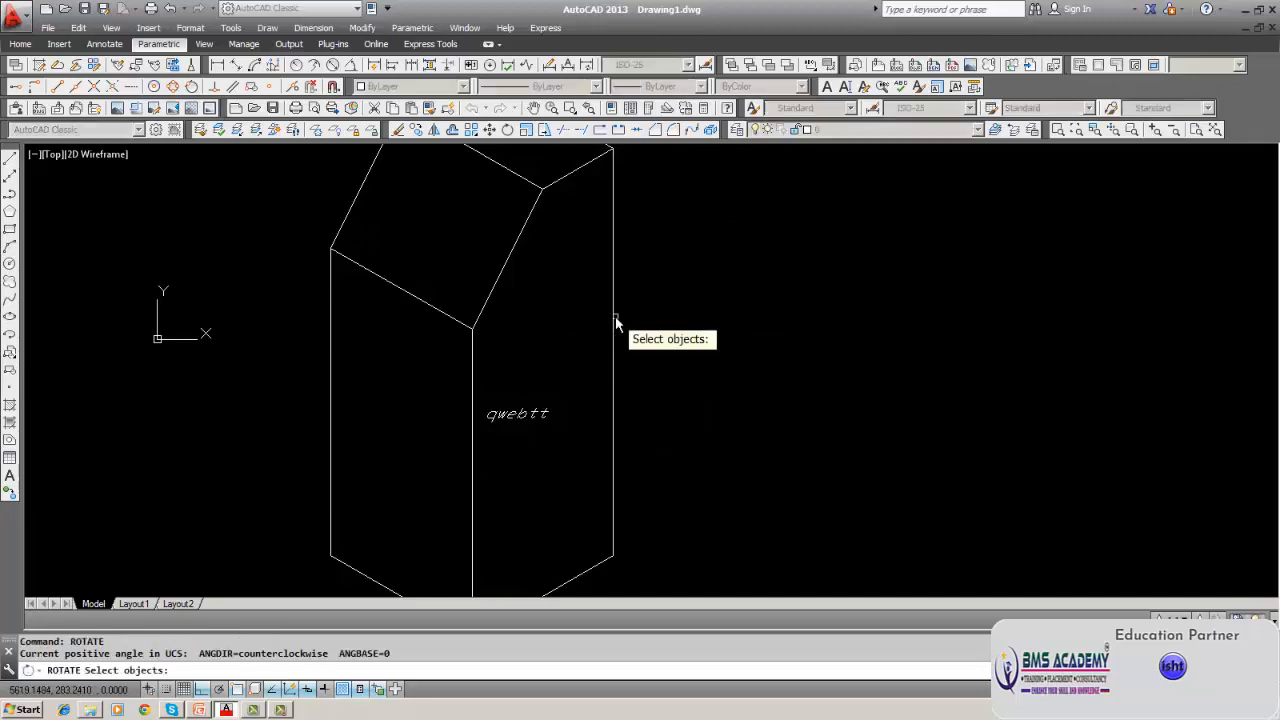
pyautogui.click(543, 413)
pyautogui.press('Return')
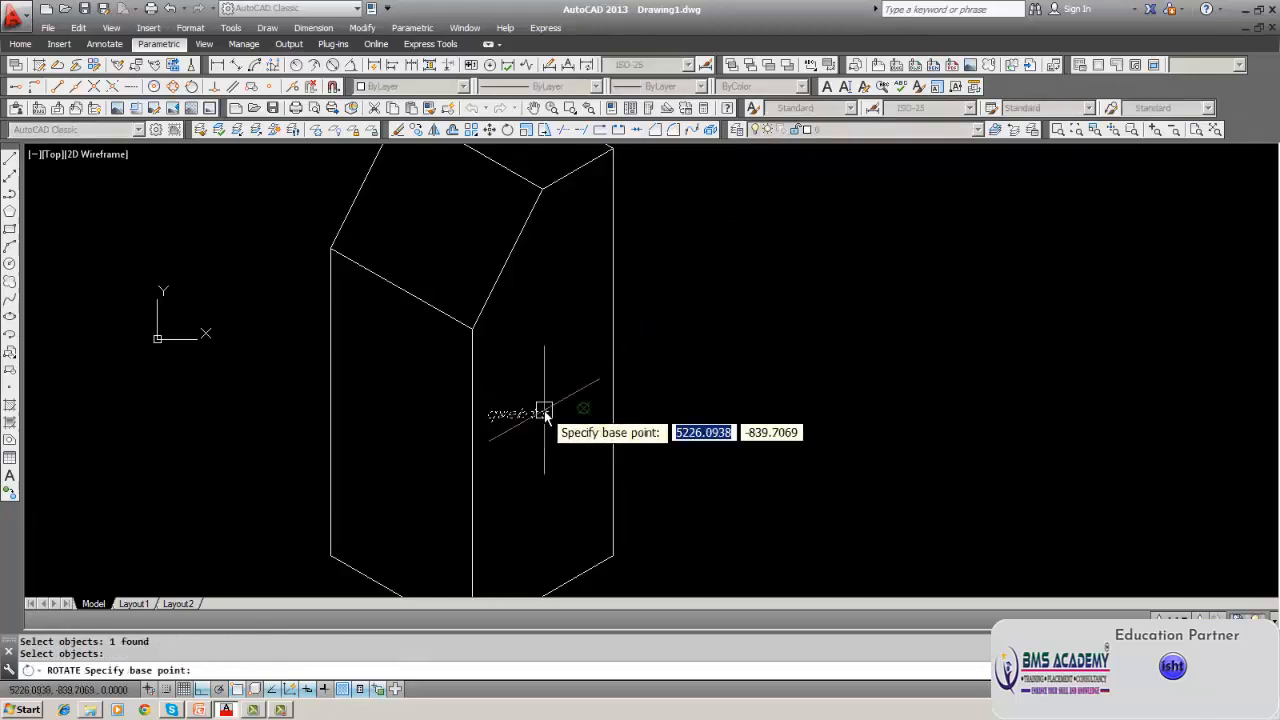
pyautogui.click(509, 420)
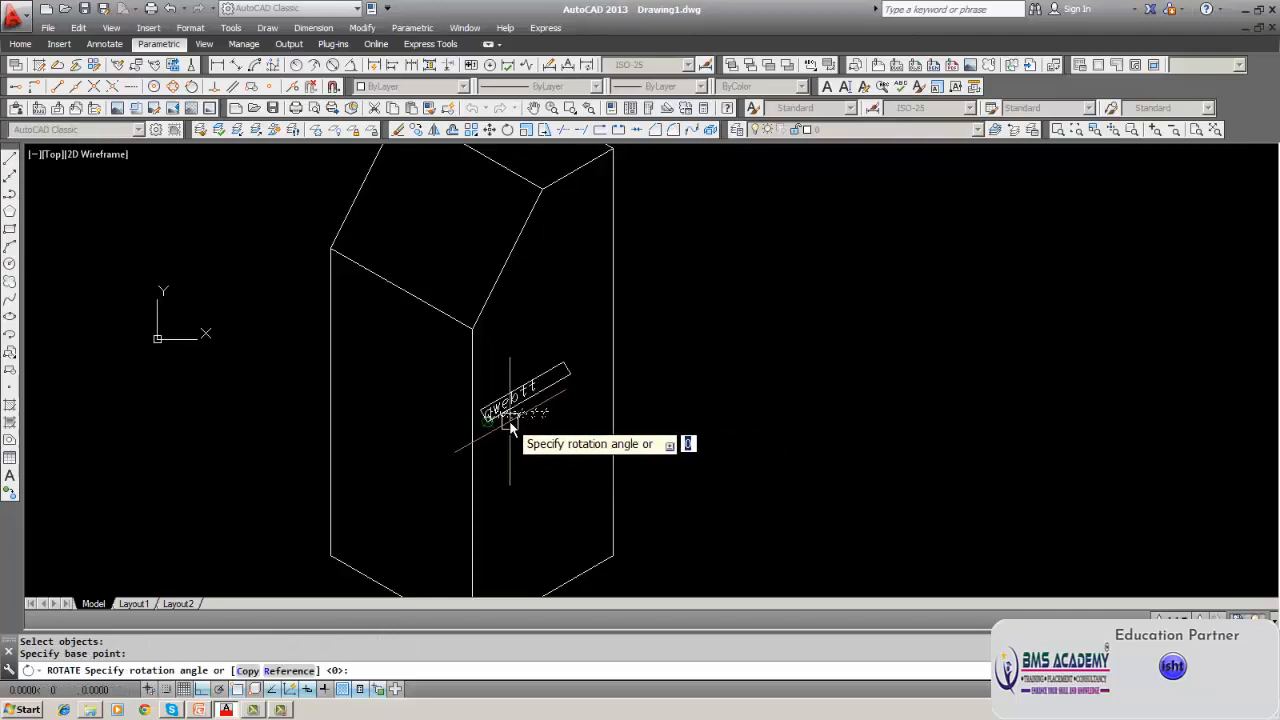
pyautogui.write('3')
pyautogui.write('0')
pyautogui.press('Return')
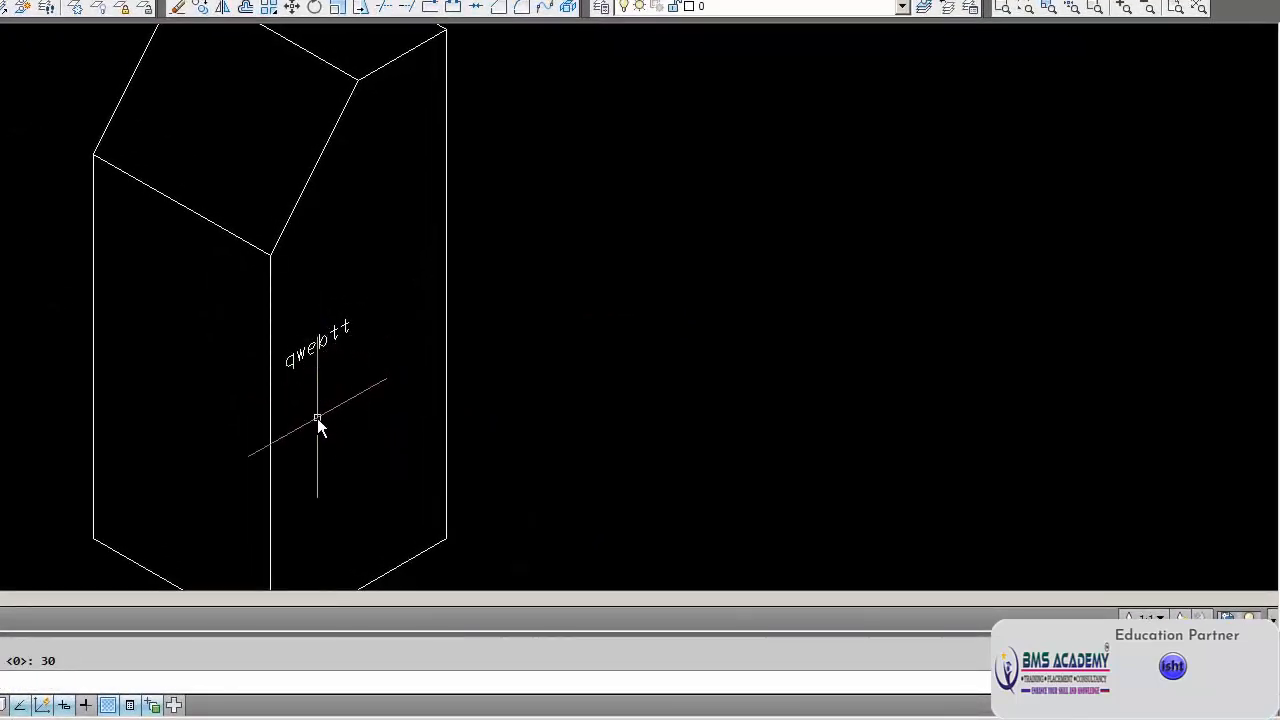
# Move the rotated text straight up along the front vertical edge, close to the slope's lower front corner.
pyautogui.write('M')
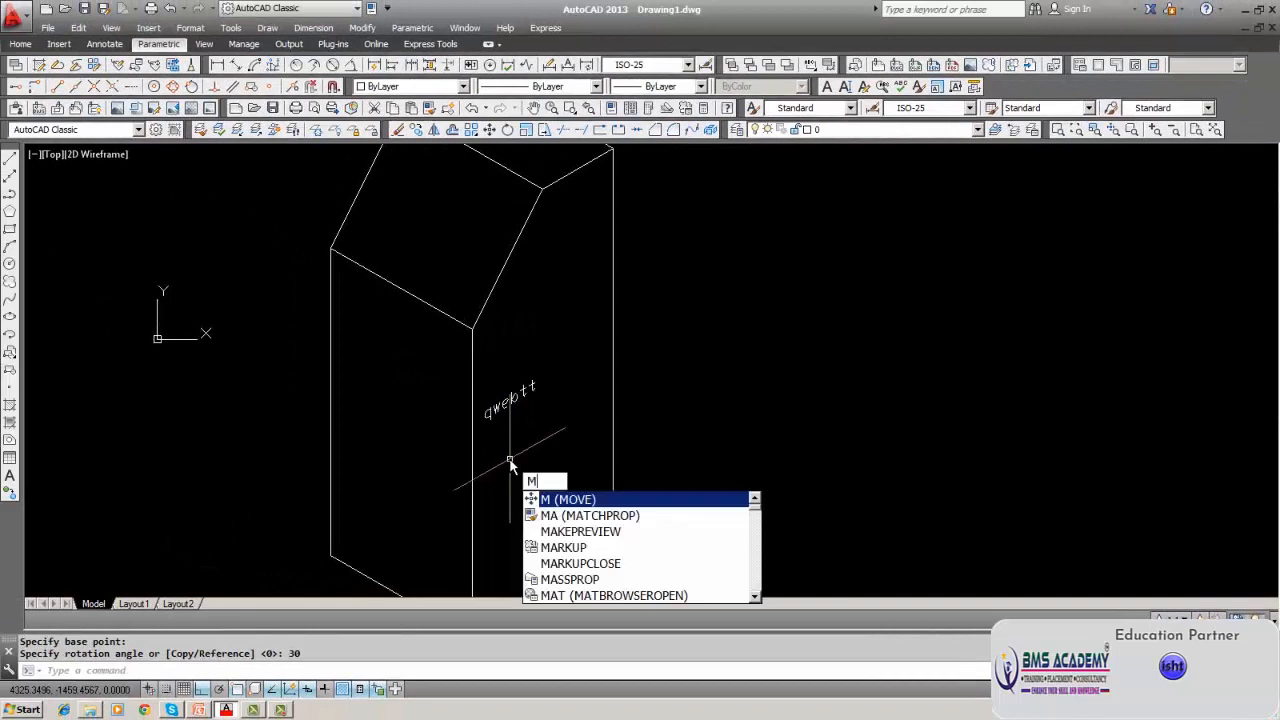
pyautogui.press('Return')
pyautogui.click(500, 413)
pyautogui.press('Return')
pyautogui.click(529, 472)
pyautogui.click(559, 400)
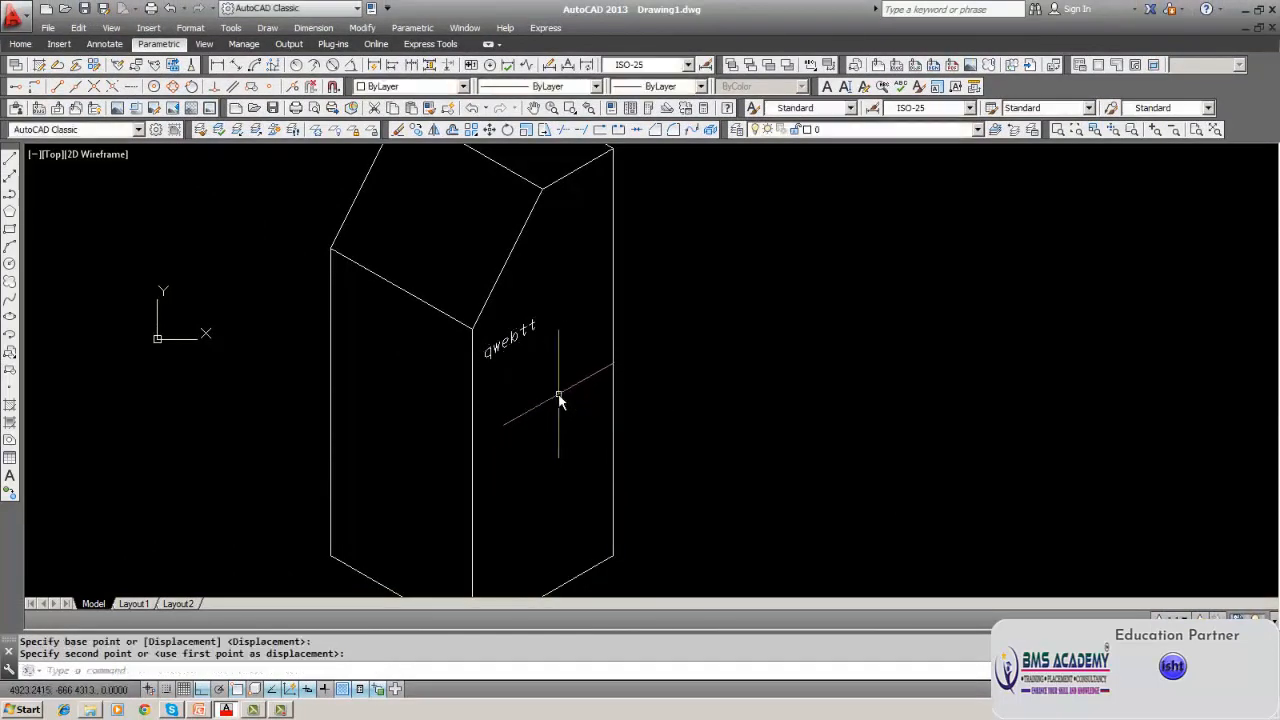
# Move the text straight down the right face to just above its bottom front corner.
pyautogui.moveTo(559, 400); pyautogui.dragTo(530, 374, button='middle')
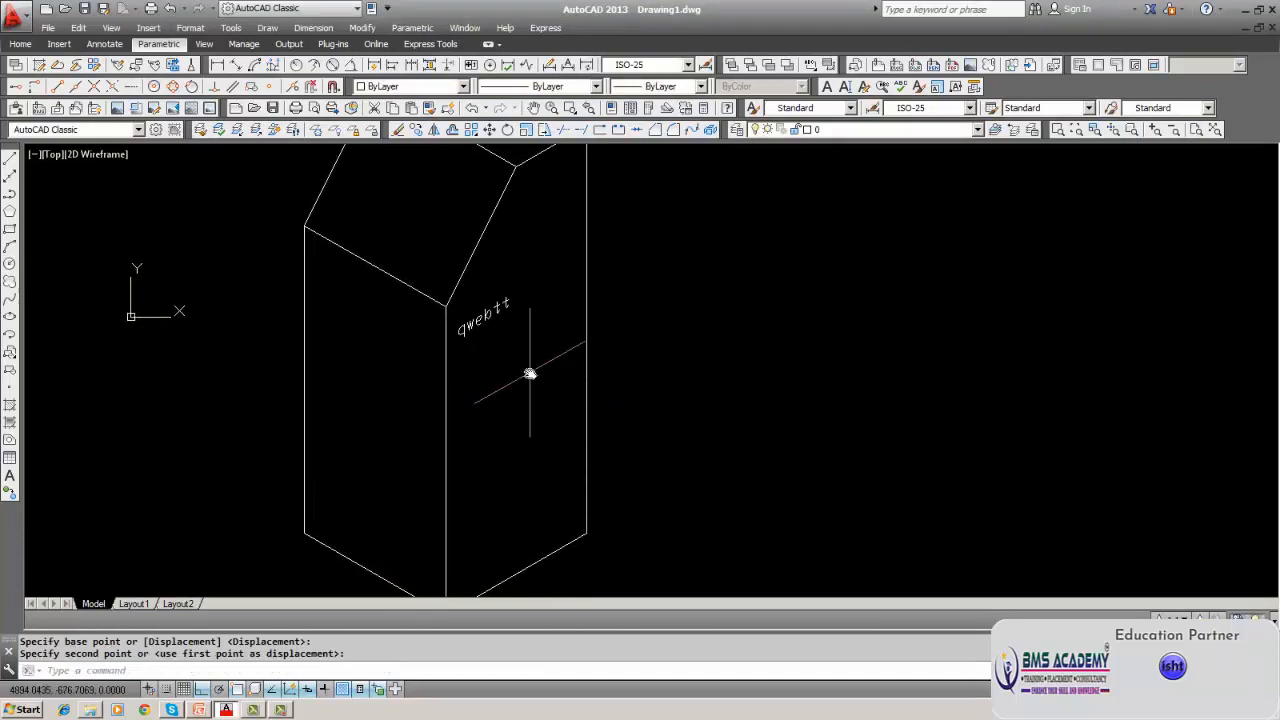
pyautogui.moveTo(530, 374); pyautogui.dragTo(528, 345, button='middle')
pyautogui.write('m')
pyautogui.press('Return')
pyautogui.doubleClick(480, 293)
pyautogui.press('Return')
pyautogui.click(648, 299)
pyautogui.click(648, 546)
pyautogui.moveTo(674, 521); pyautogui.dragTo(842, 471, button='middle')
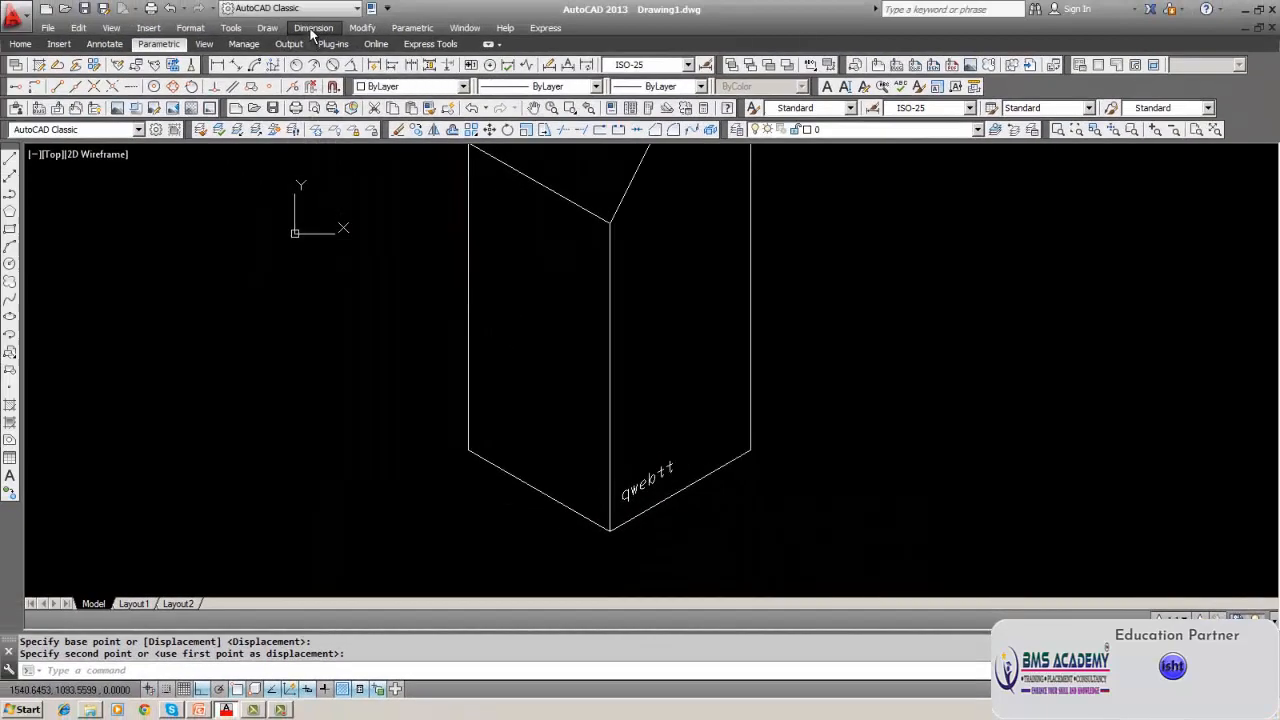
# Create a new dimension style named ISO-30, starting from ISO-25 and used for all dimensions.
pyautogui.click(312, 28)
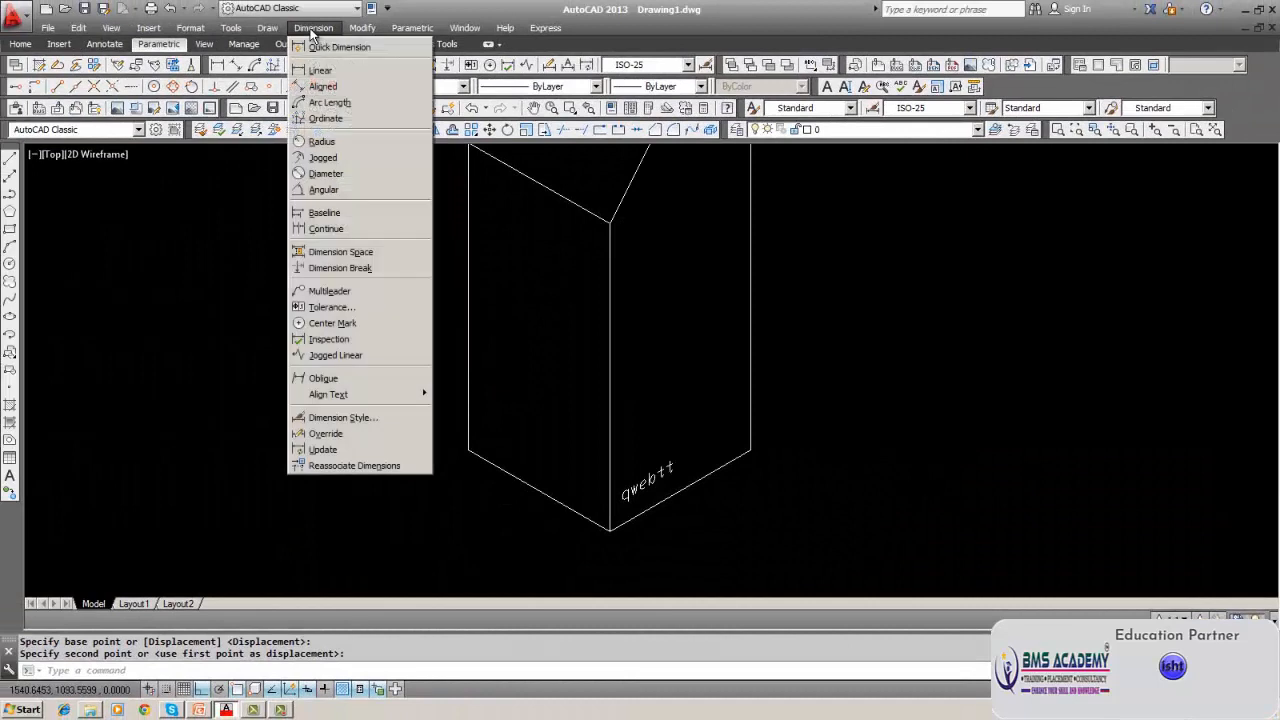
pyautogui.click(337, 417)
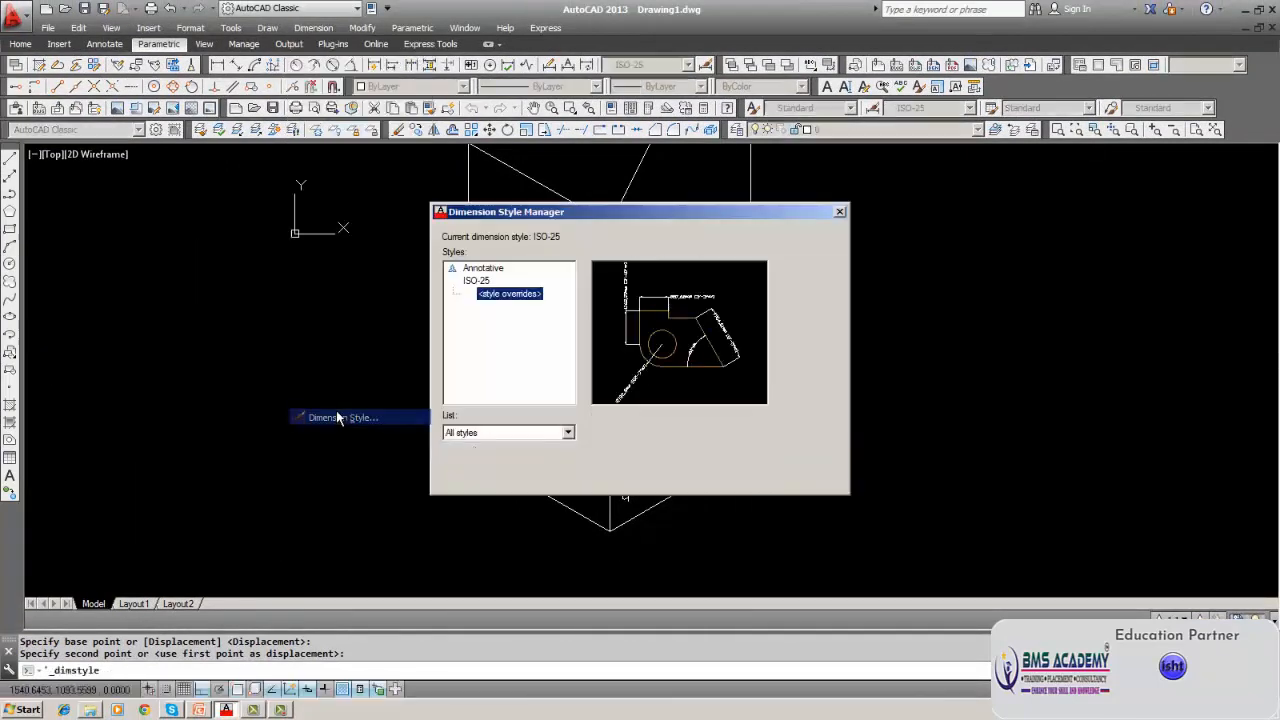
pyautogui.click(470, 282)
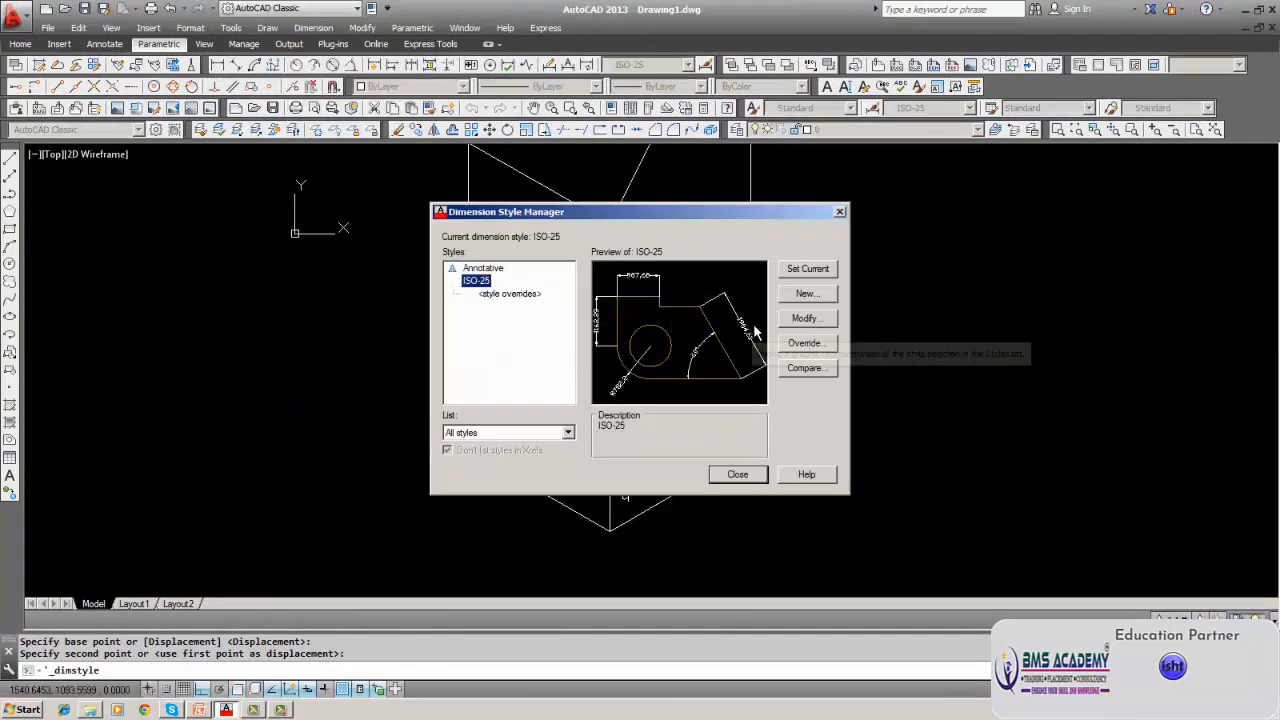
pyautogui.click(804, 294)
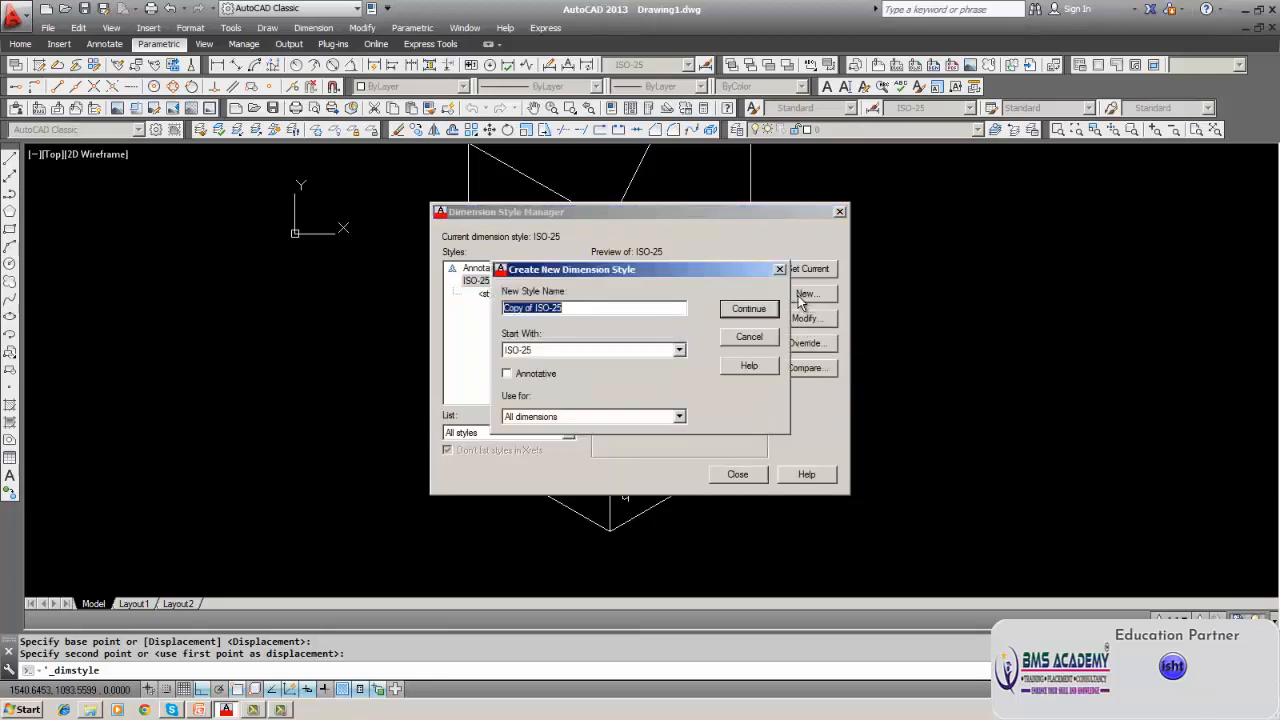
pyautogui.click(620, 311)
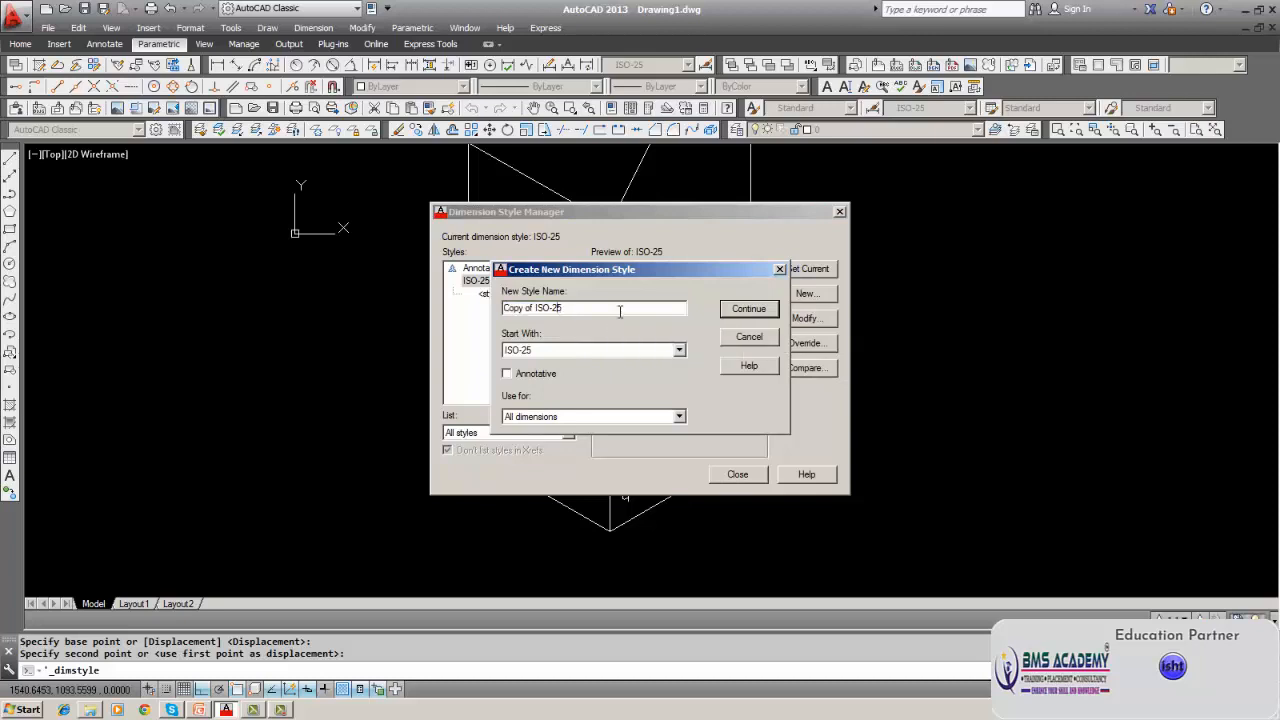
pyautogui.press('BackSpace')
pyautogui.press('BackSpace')
pyautogui.press('BackSpace')
pyautogui.press('BackSpace')
pyautogui.press('BackSpace')
pyautogui.press('BackSpace')
pyautogui.press('BackSpace')
pyautogui.press('BackSpace')
pyautogui.click(740, 307)
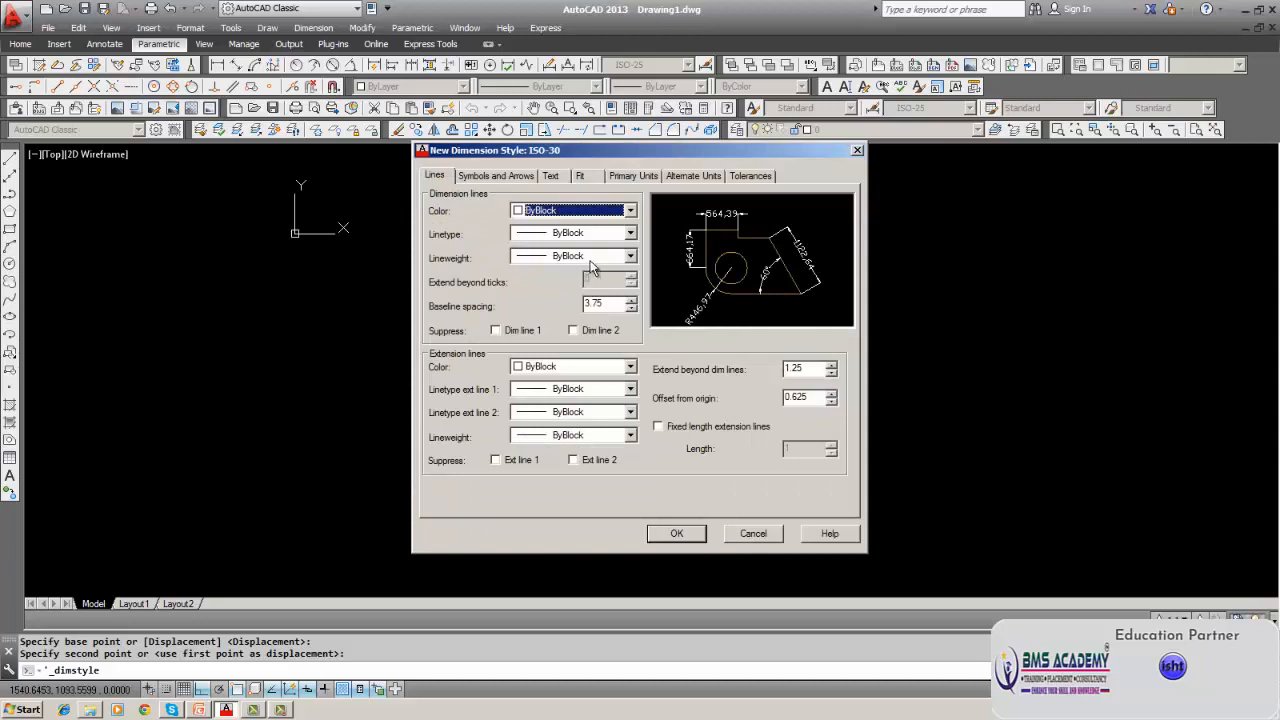
# Create a new text style named style1 from the dimension style's text settings.
pyautogui.click(555, 186)
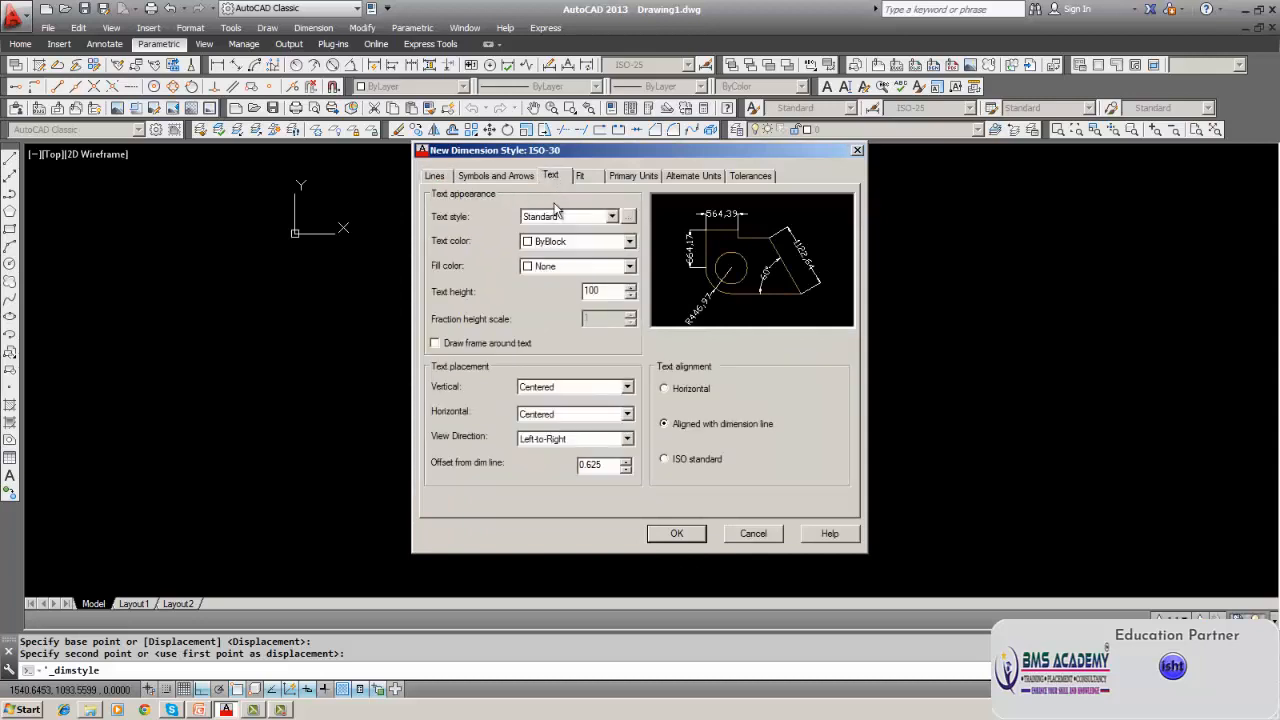
pyautogui.click(627, 216)
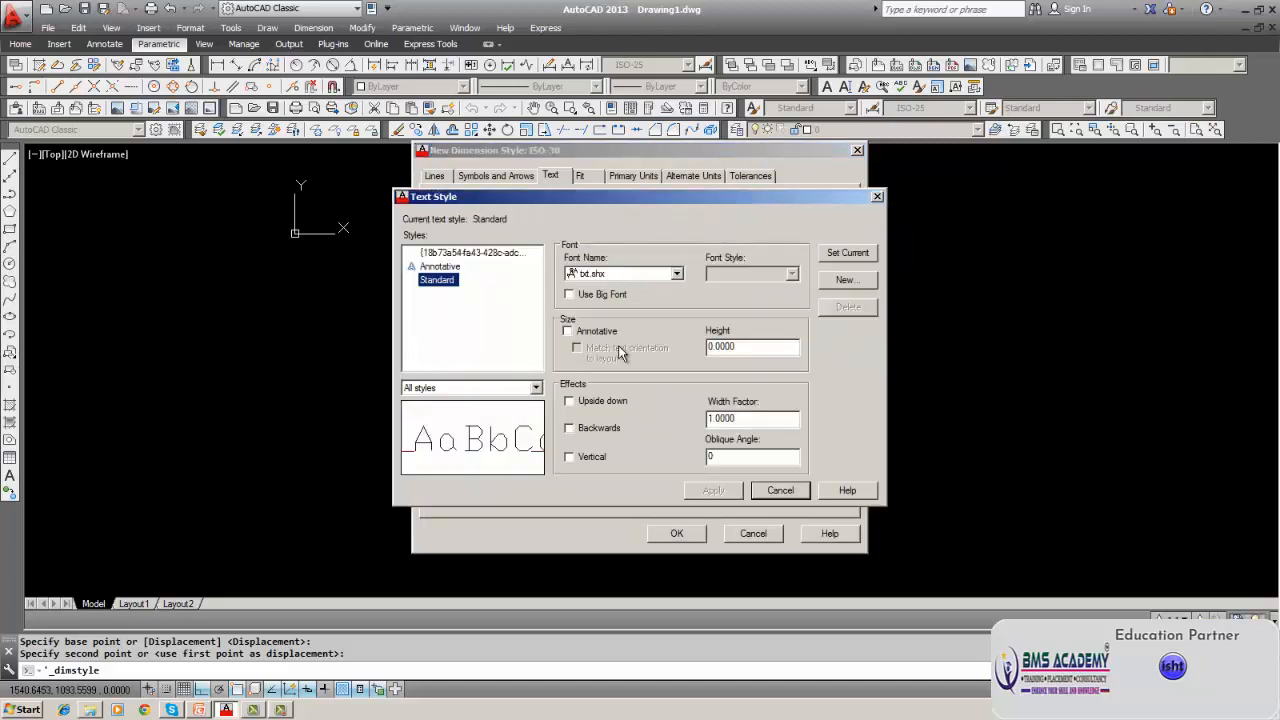
pyautogui.click(845, 280)
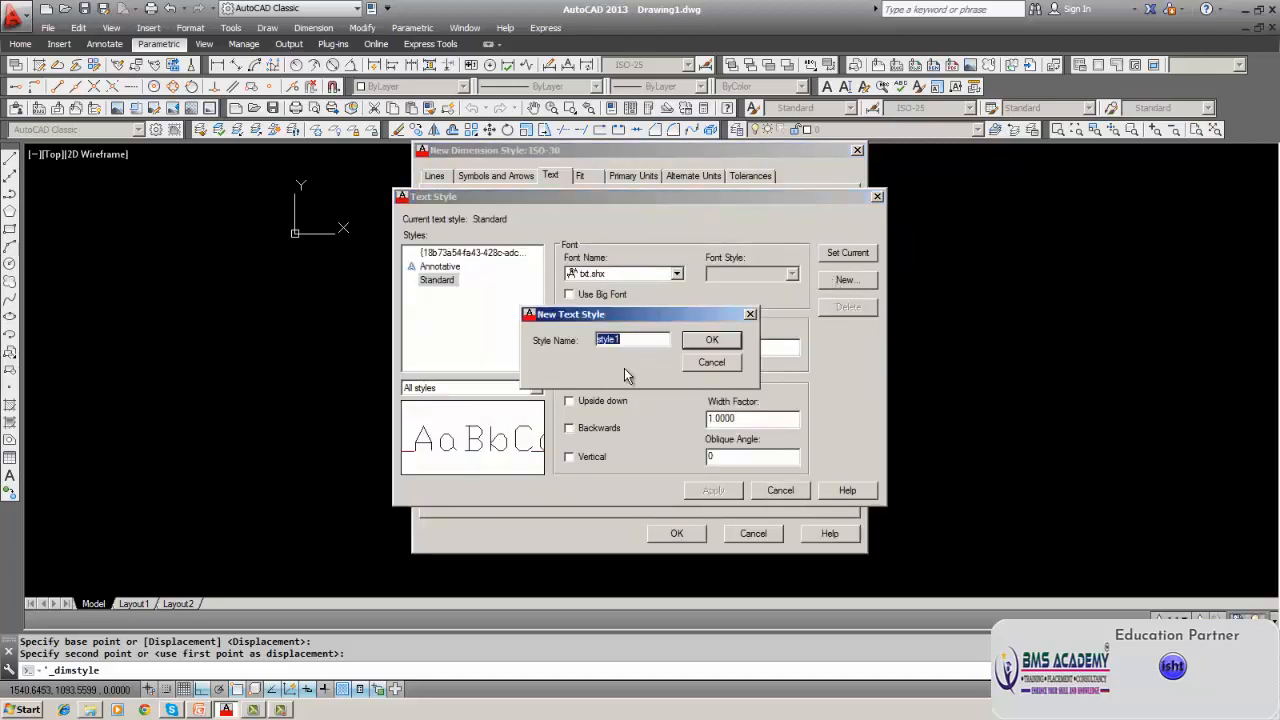
pyautogui.click(711, 340)
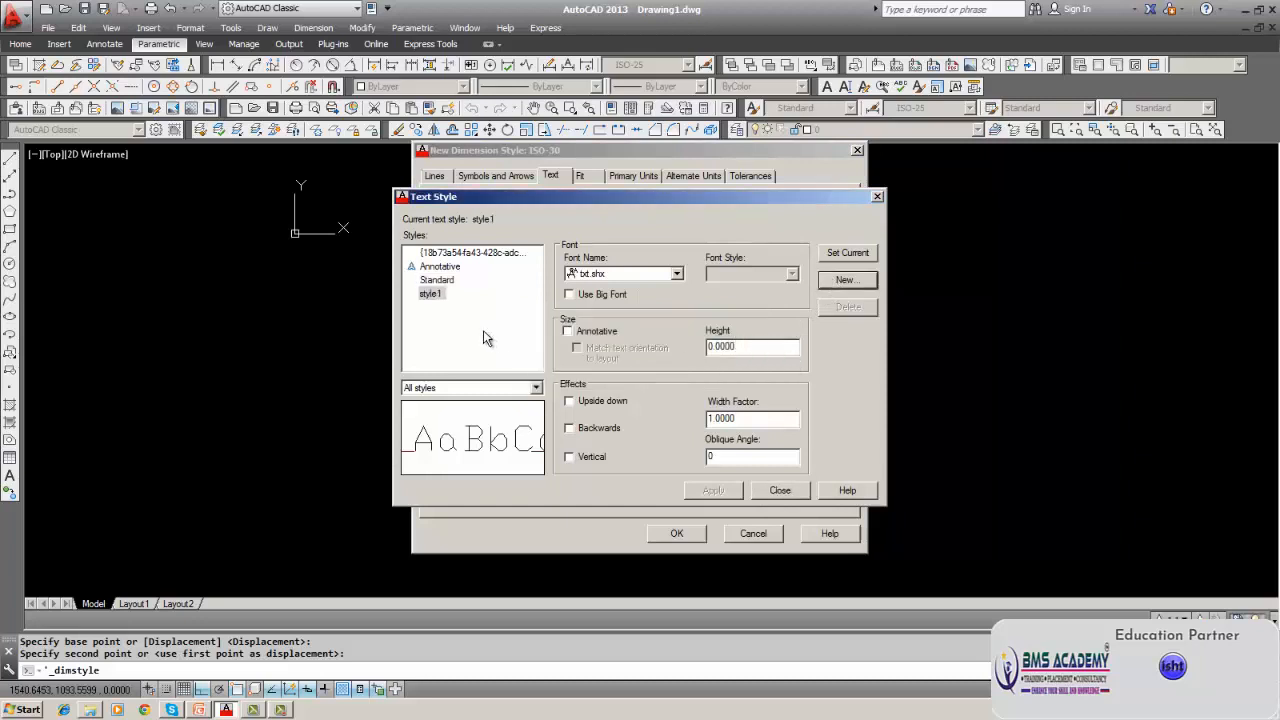
pyautogui.click(433, 297)
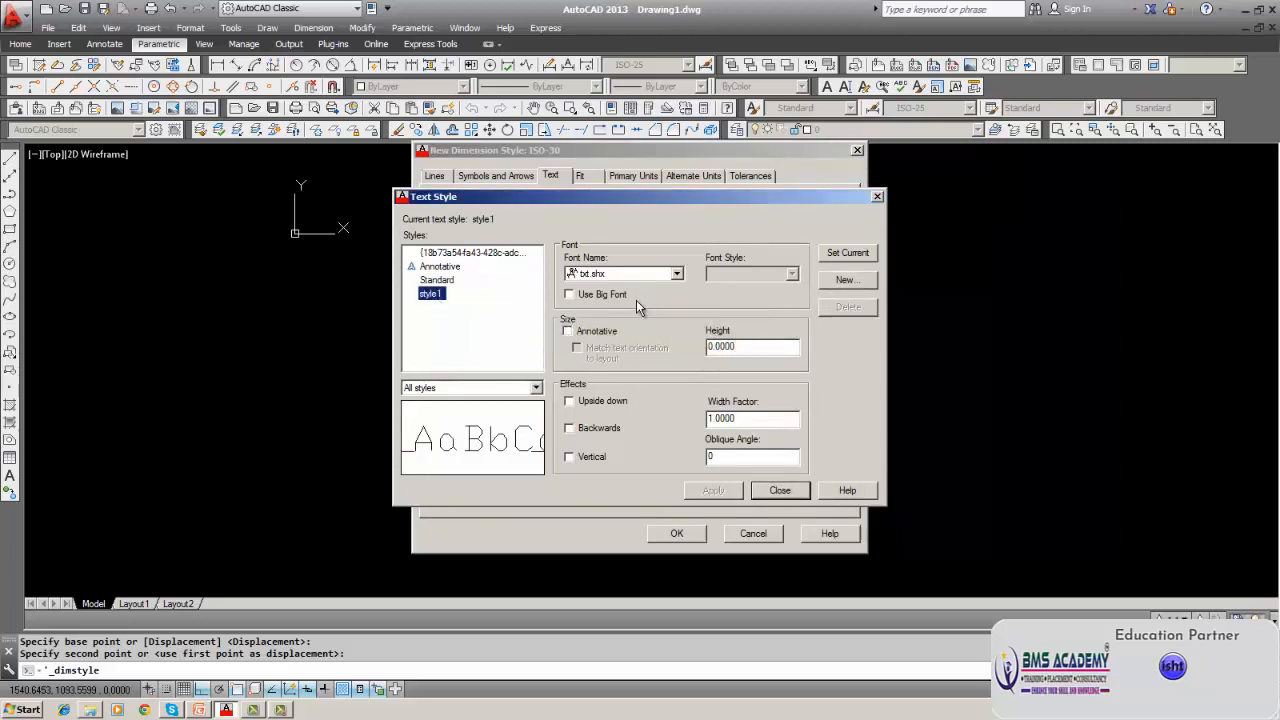
pyautogui.click(779, 490)
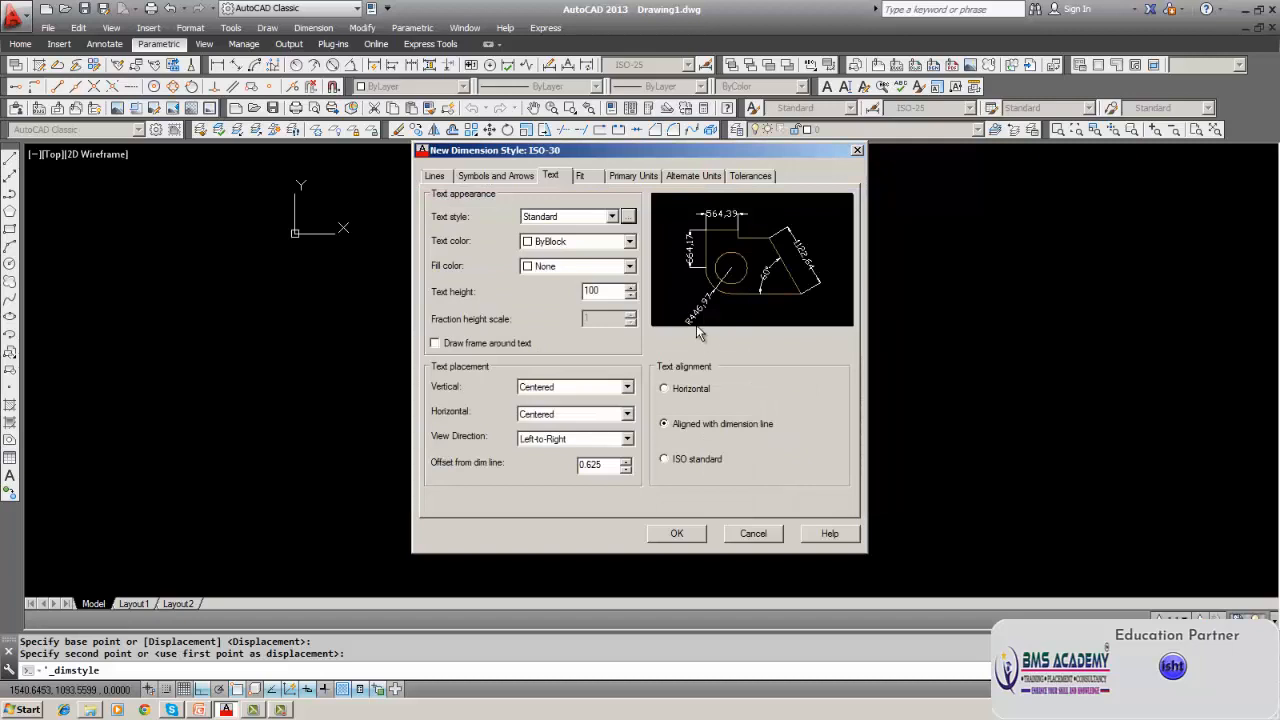
# Set the ISO-30 dimension style's text style to style1 and its text color to ByLayer.
pyautogui.click(612, 216)
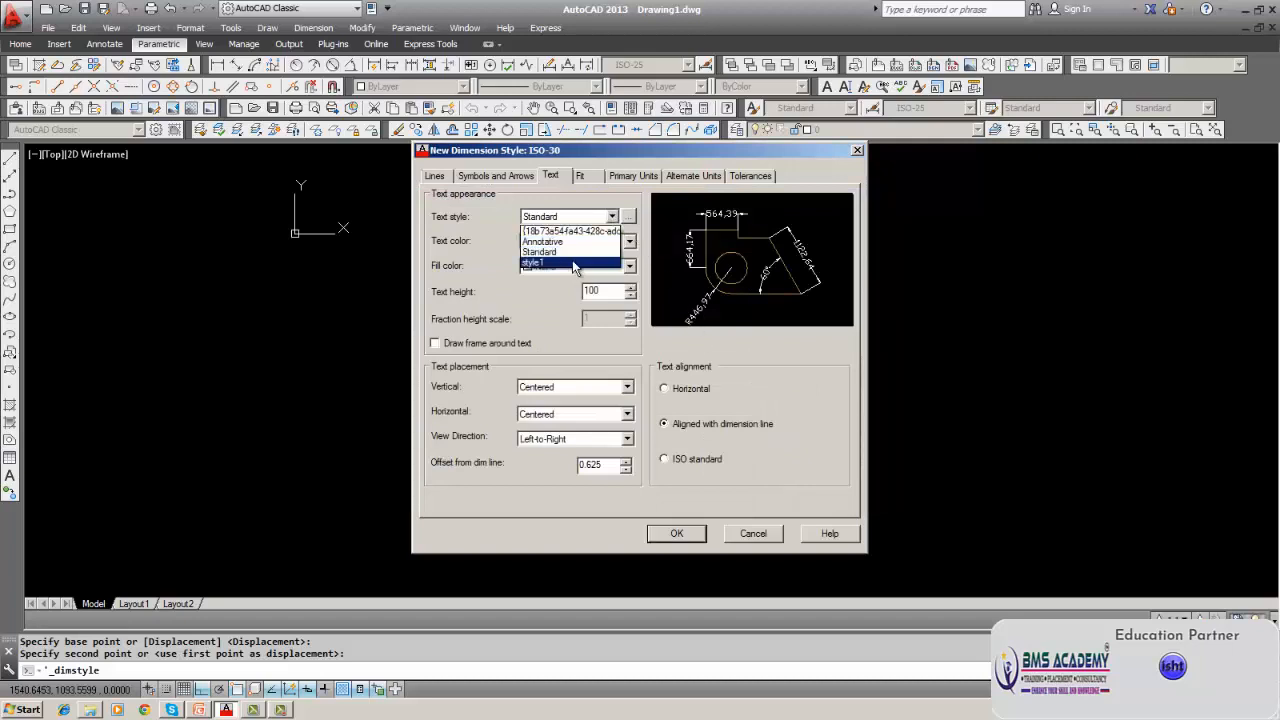
pyautogui.click(573, 263)
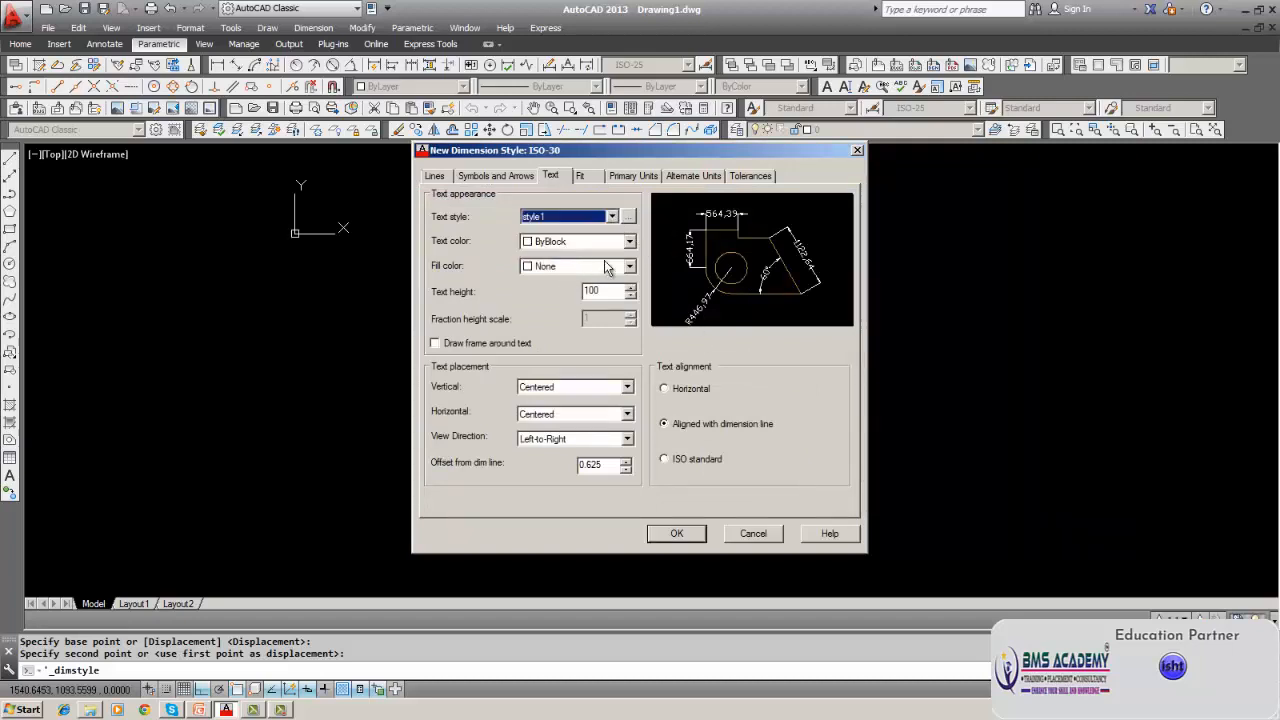
pyautogui.click(628, 241)
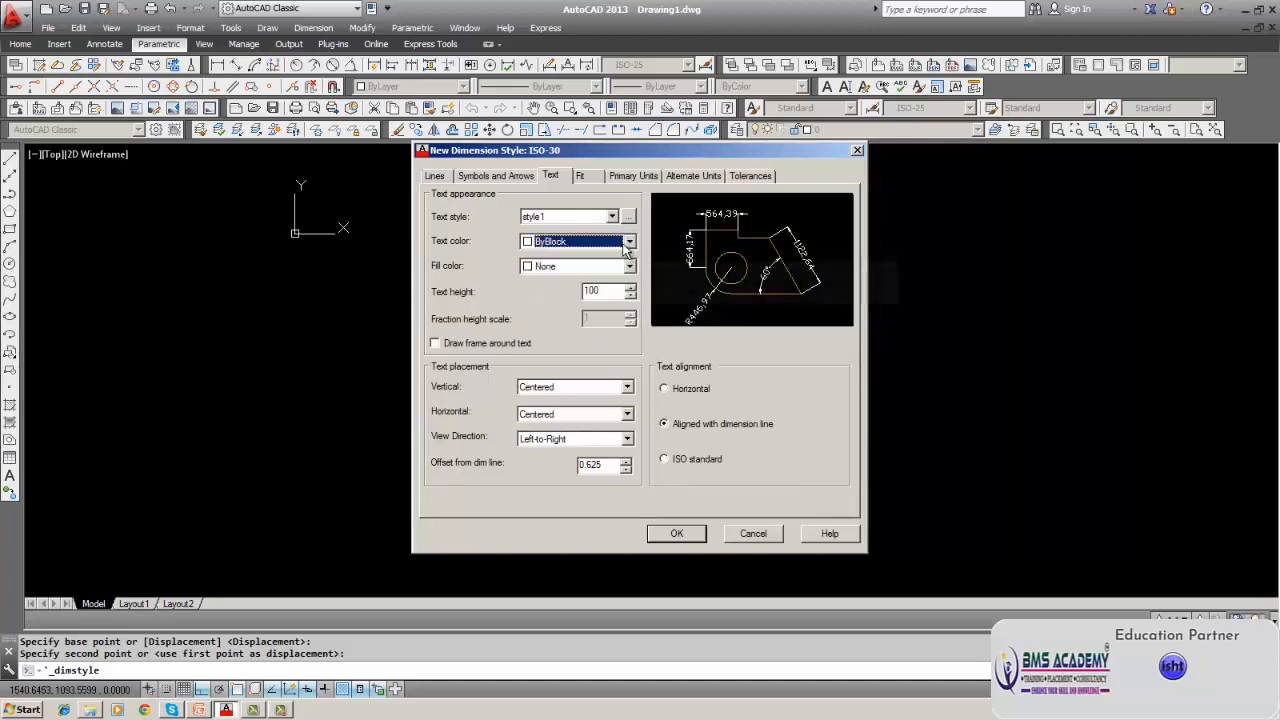
pyautogui.click(628, 242)
pyautogui.click(628, 242)
pyautogui.click(628, 242)
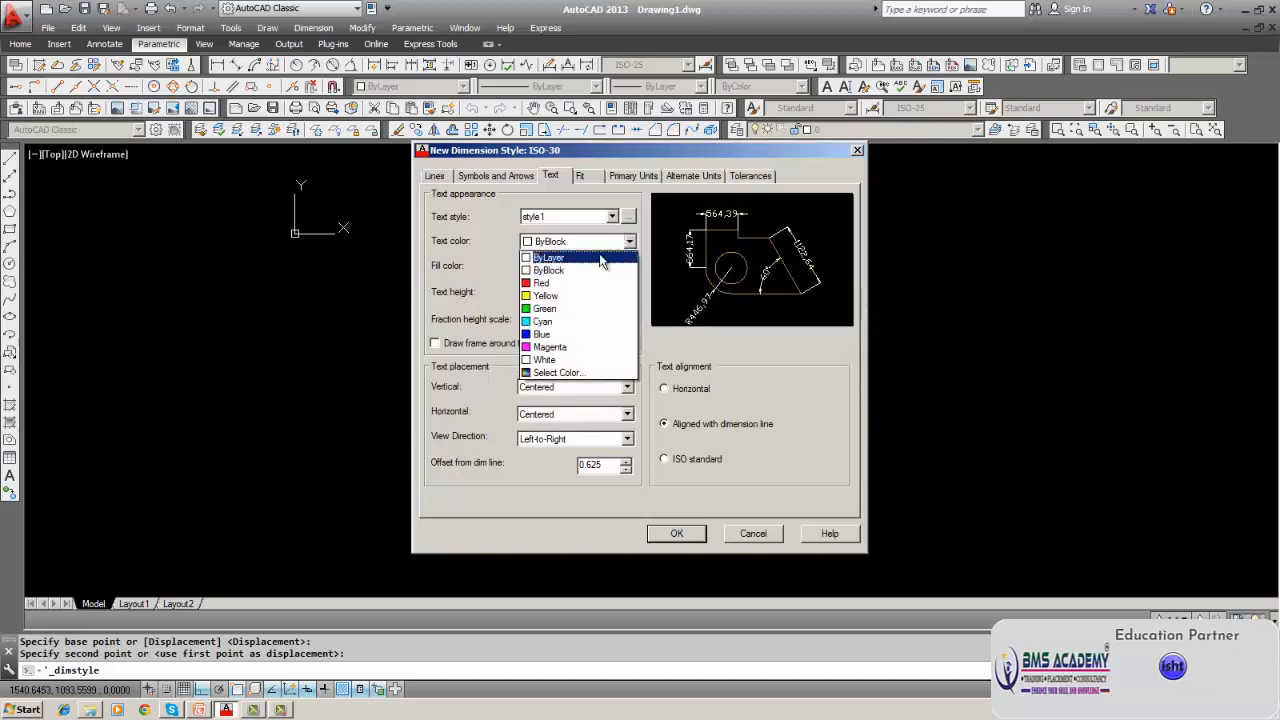
pyautogui.click(600, 266)
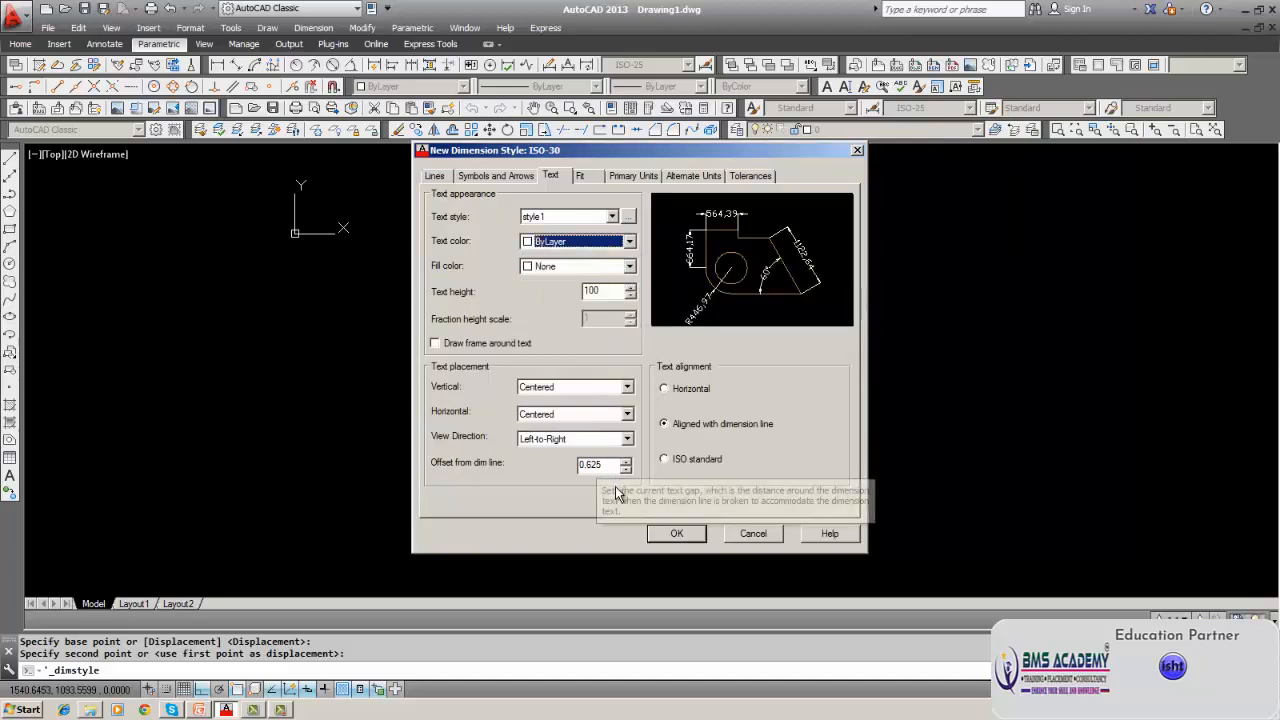
# Save the ISO-30 dimension style and make it current, discarding the existing style overrides.
pyautogui.click(655, 535)
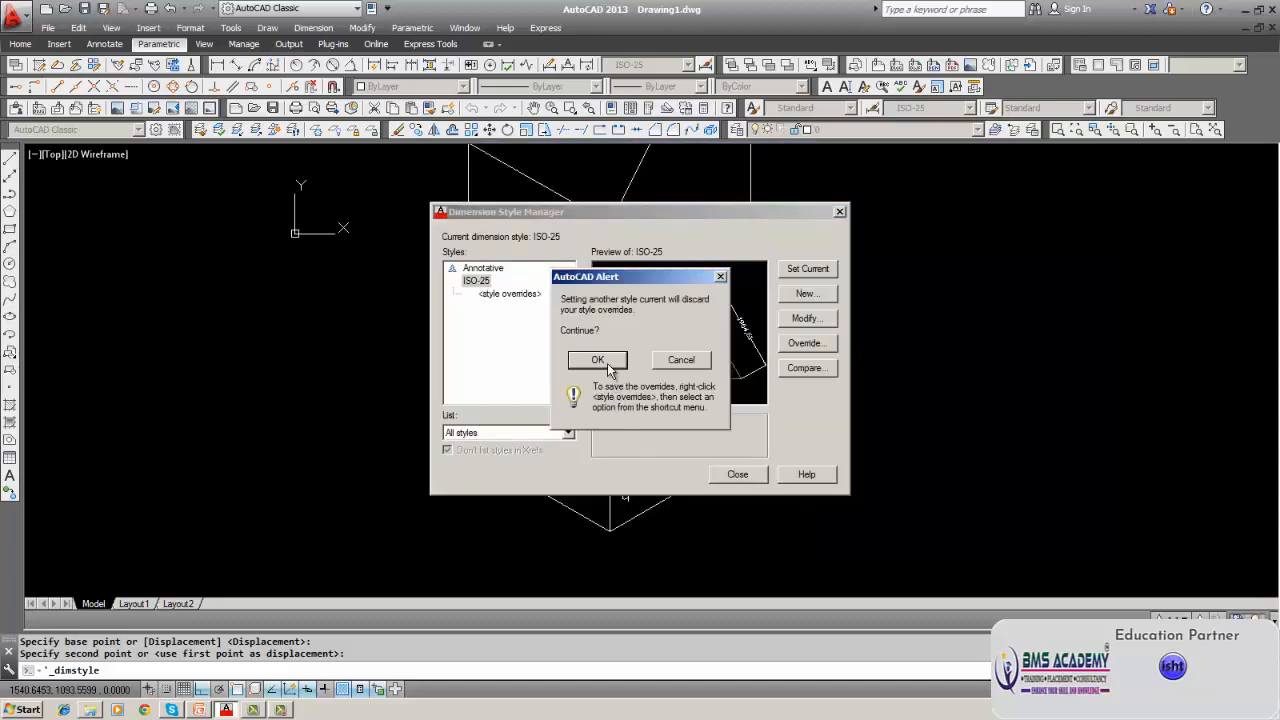
pyautogui.click(597, 360)
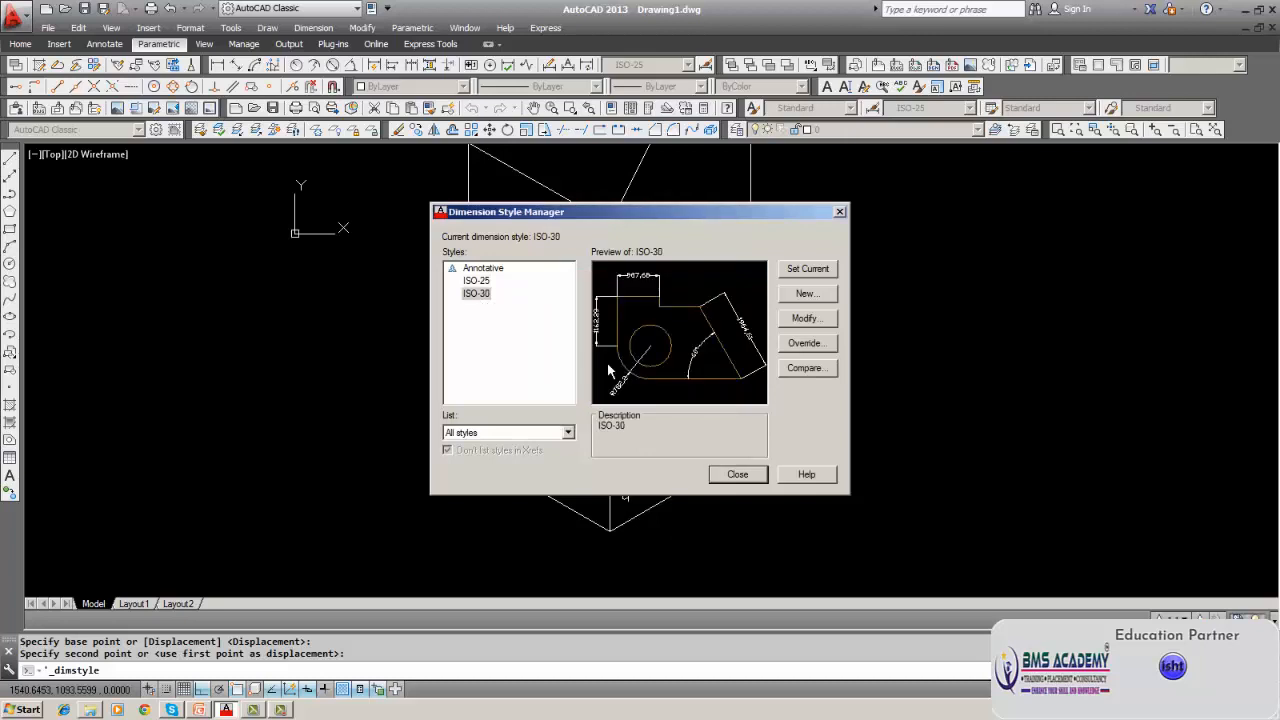
pyautogui.click(737, 474)
pyautogui.press('Escape')
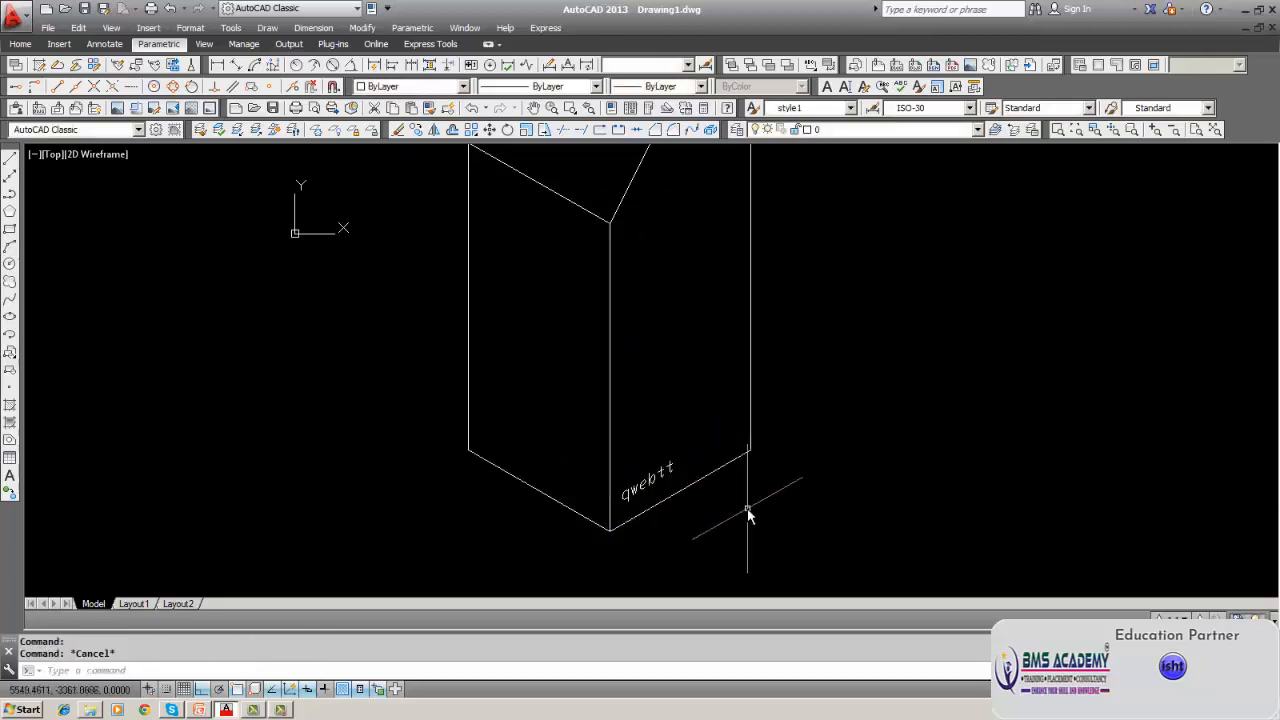
# Start a multiline text box on the lower part of the block's left face.
pyautogui.moveTo(749, 514); pyautogui.dragTo(775, 468, button='middle')
pyautogui.write('m')
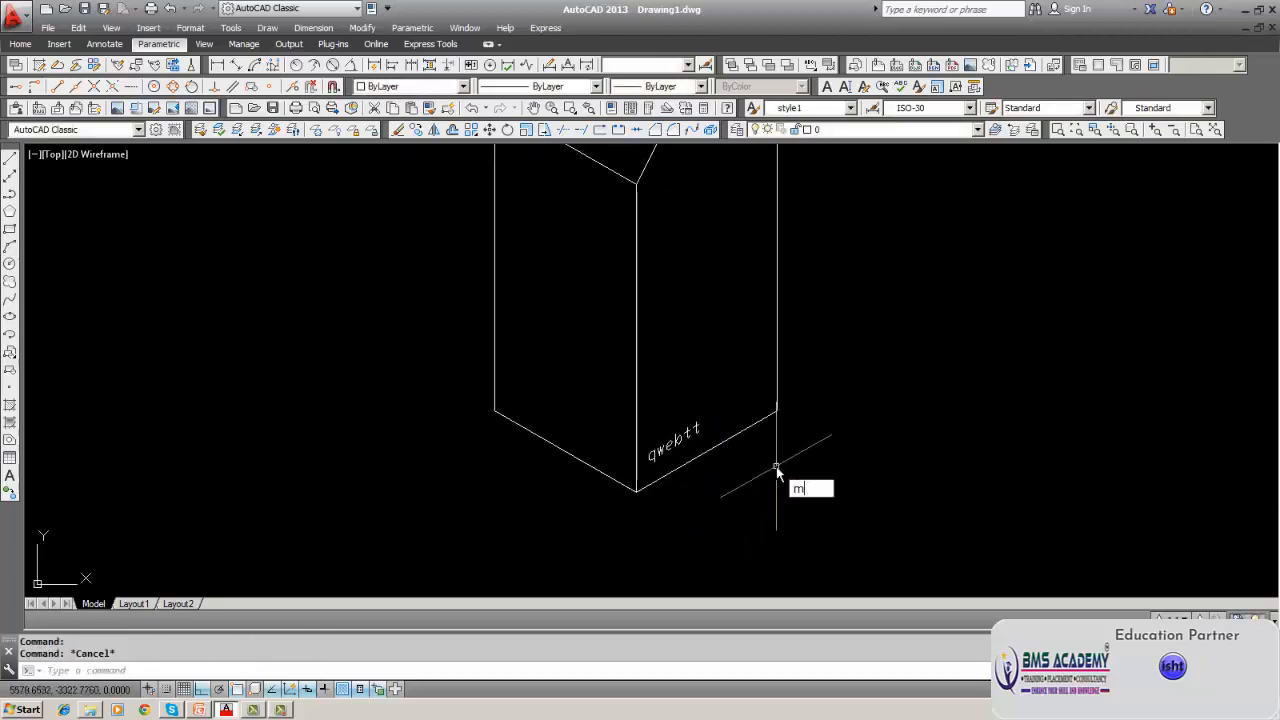
pyautogui.write('text')
pyautogui.press('Return')
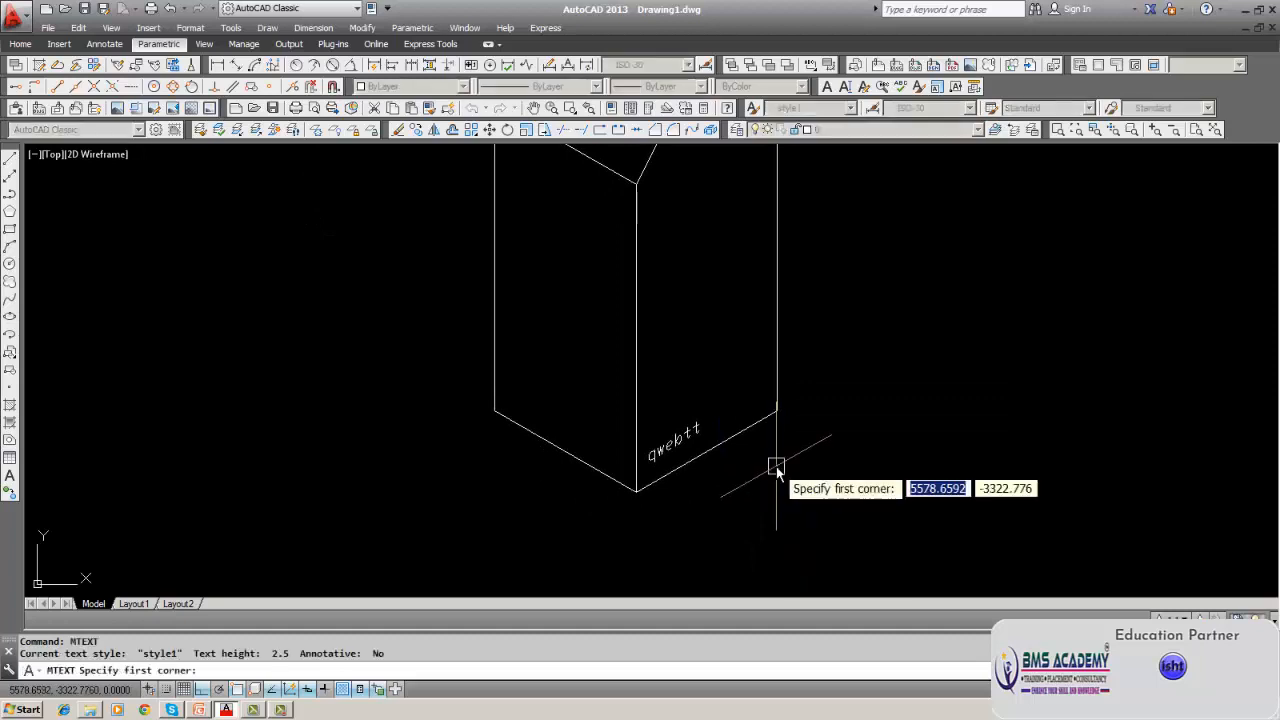
pyautogui.click(520, 359)
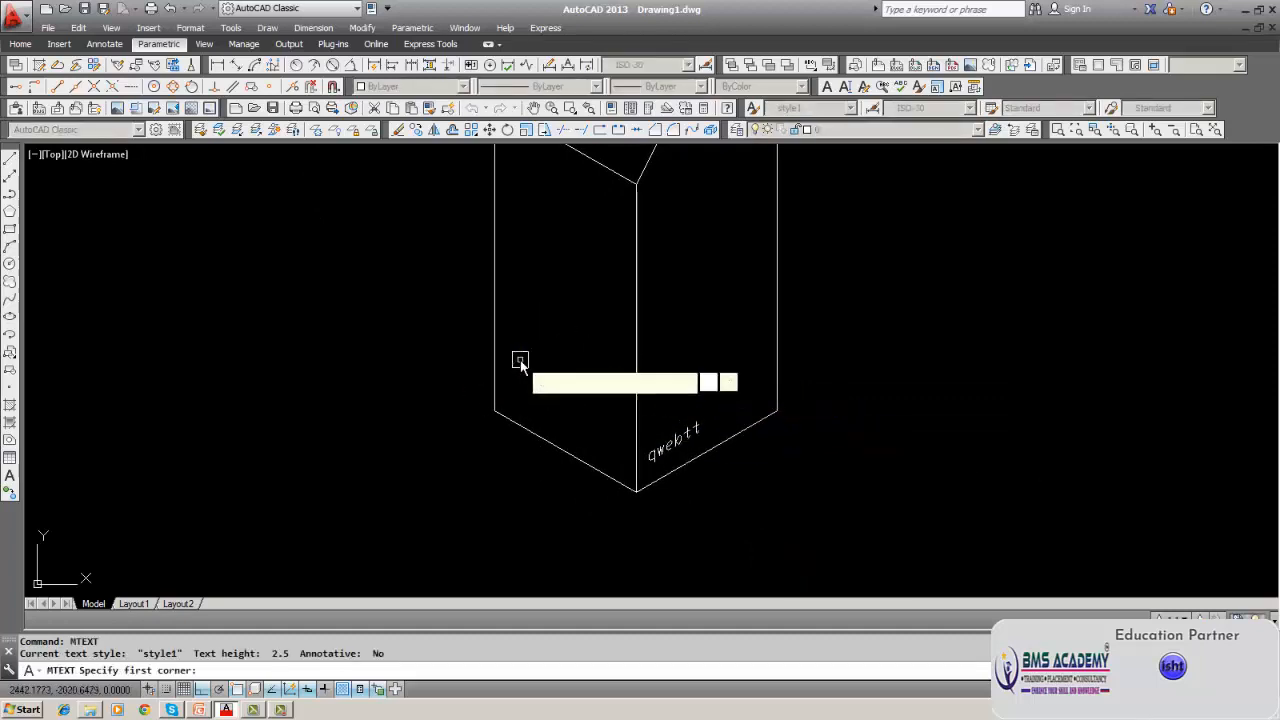
pyautogui.click(601, 399)
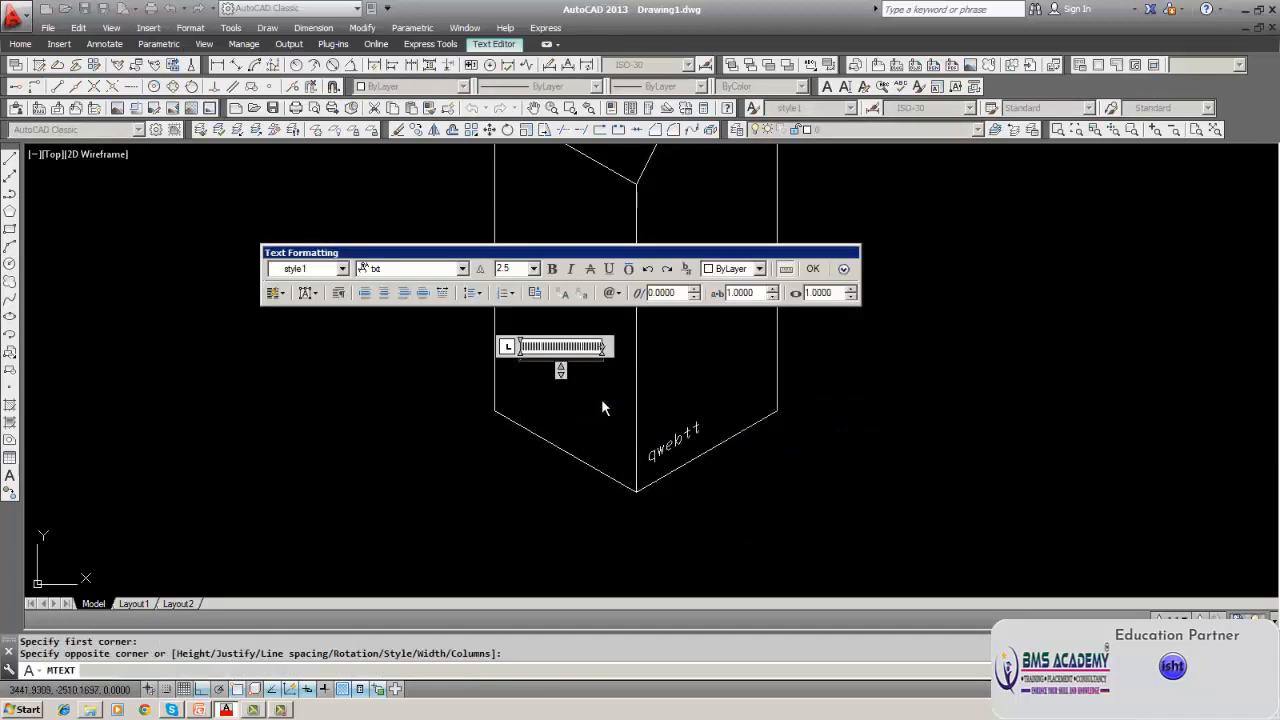
# Set the new text's oblique angle to -30 degrees and its height to 140.
pyautogui.doubleClick(676, 292)
pyautogui.press('BackSpace')
pyautogui.write('30')
pyautogui.doubleClick(519, 268)
pyautogui.write('12')
pyautogui.press('BackSpace')
pyautogui.press('BackSpace')
pyautogui.write('100')
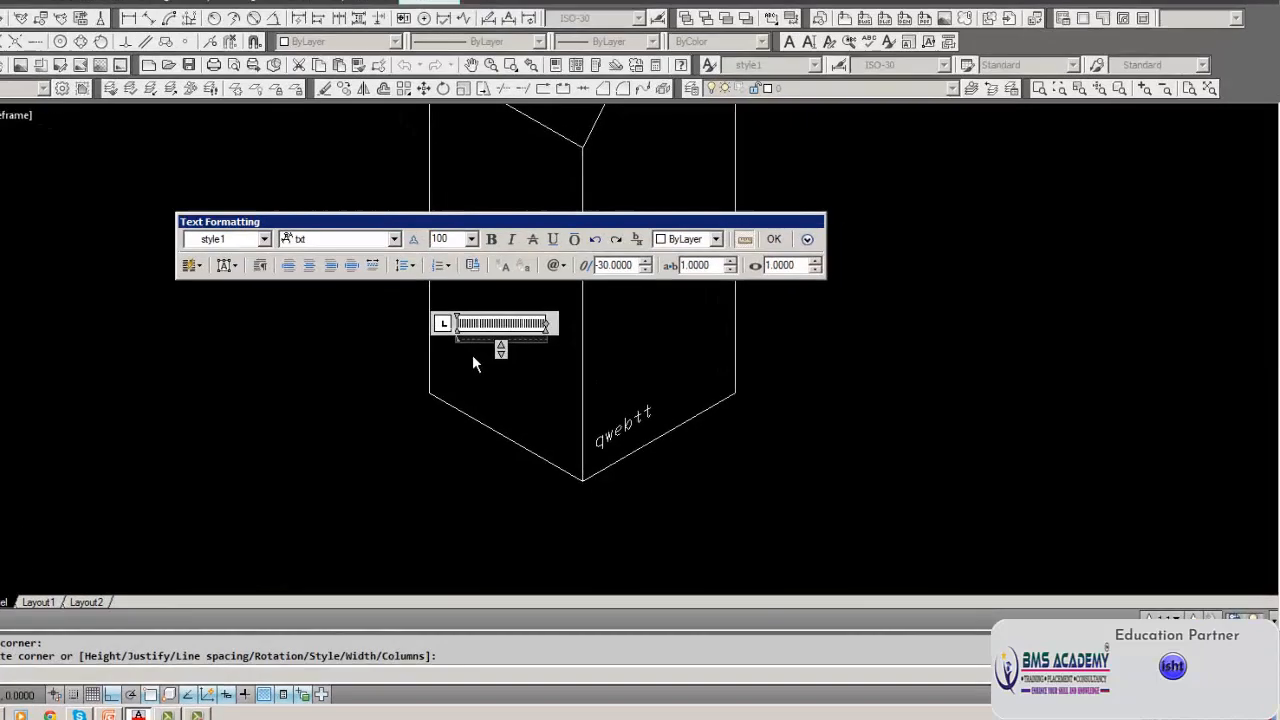
pyautogui.doubleClick(331, 182)
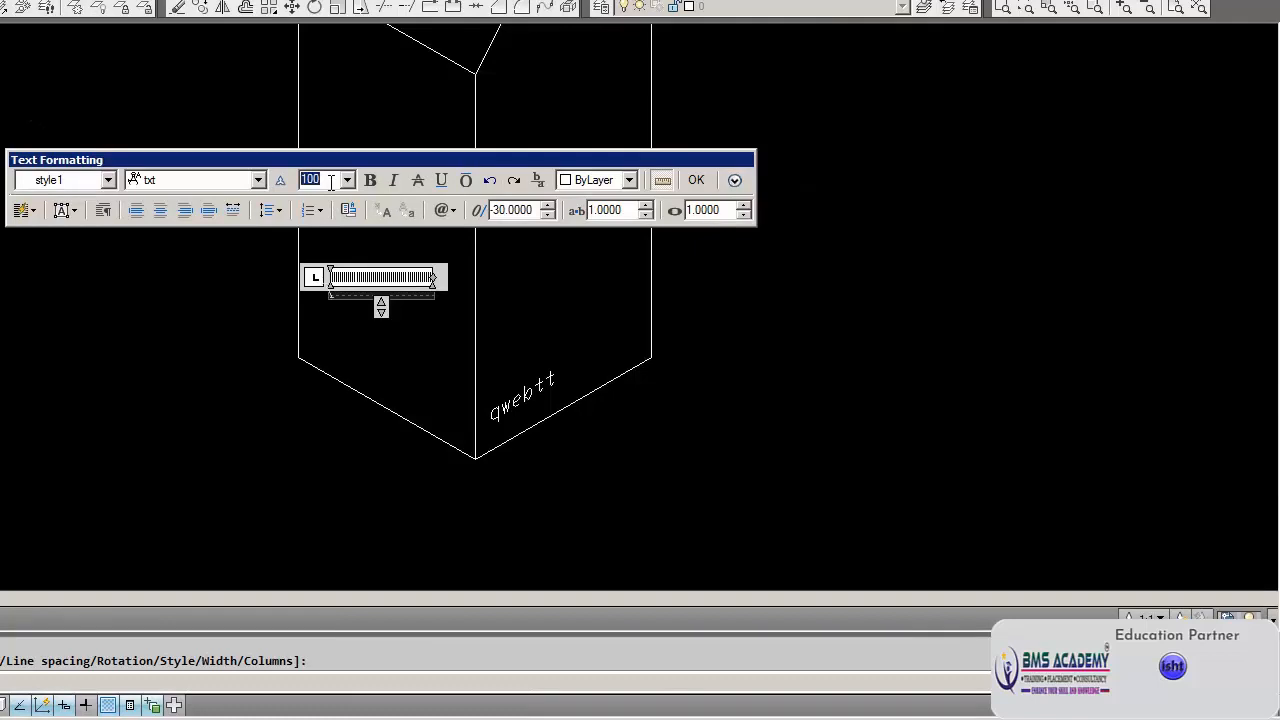
pyautogui.write('140')
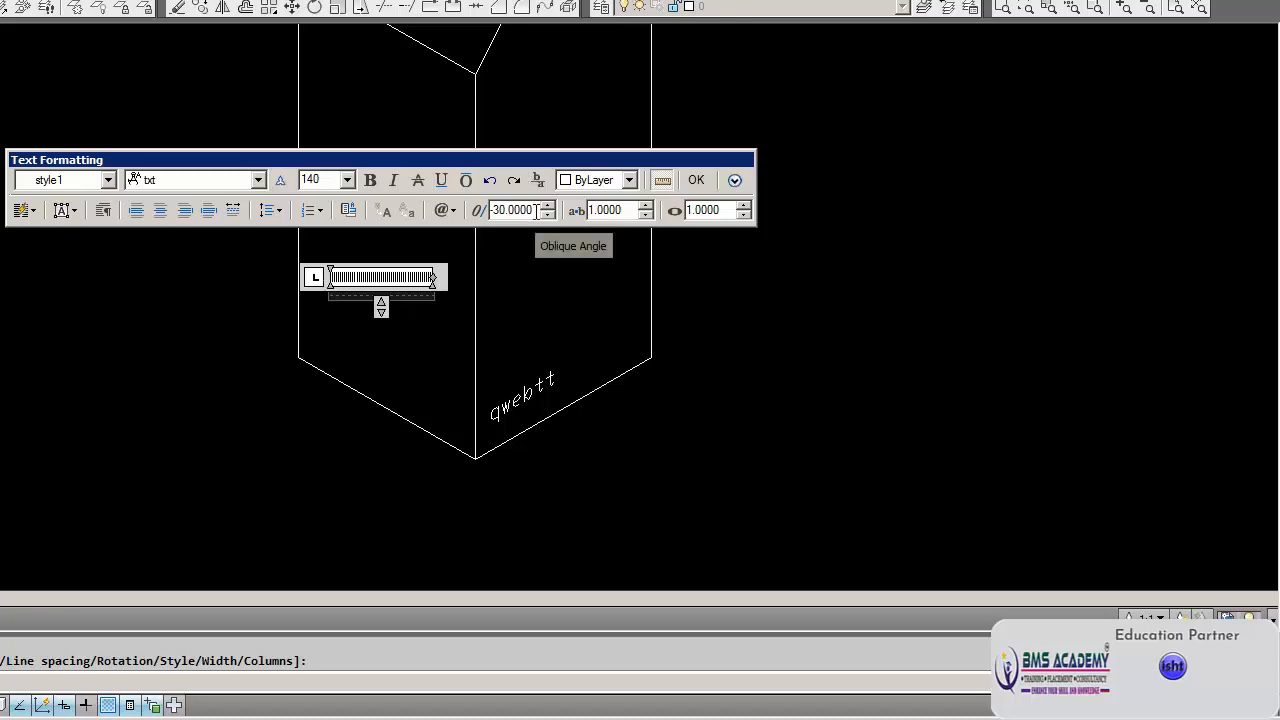
# Enter CSDRR as the left face's text and finish the text object.
pyautogui.write('CSDRR')
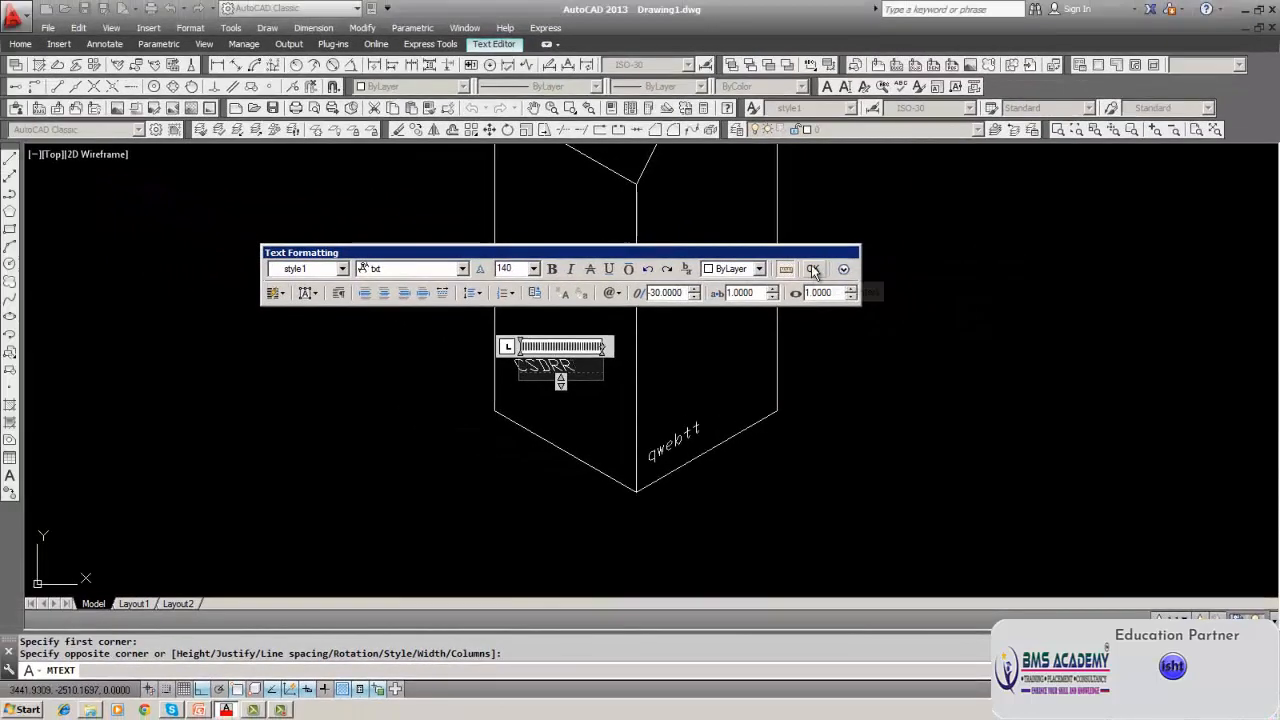
pyautogui.click(813, 270)
pyautogui.click(811, 266)
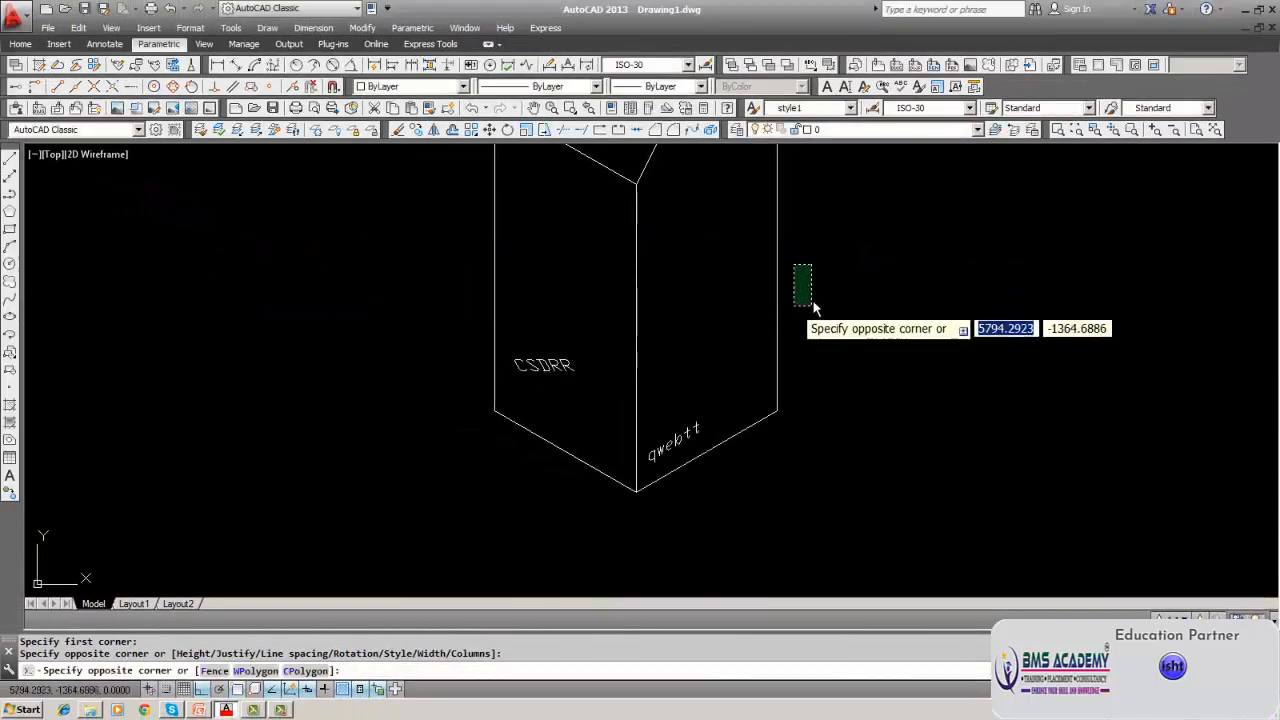
pyautogui.press('Escape')
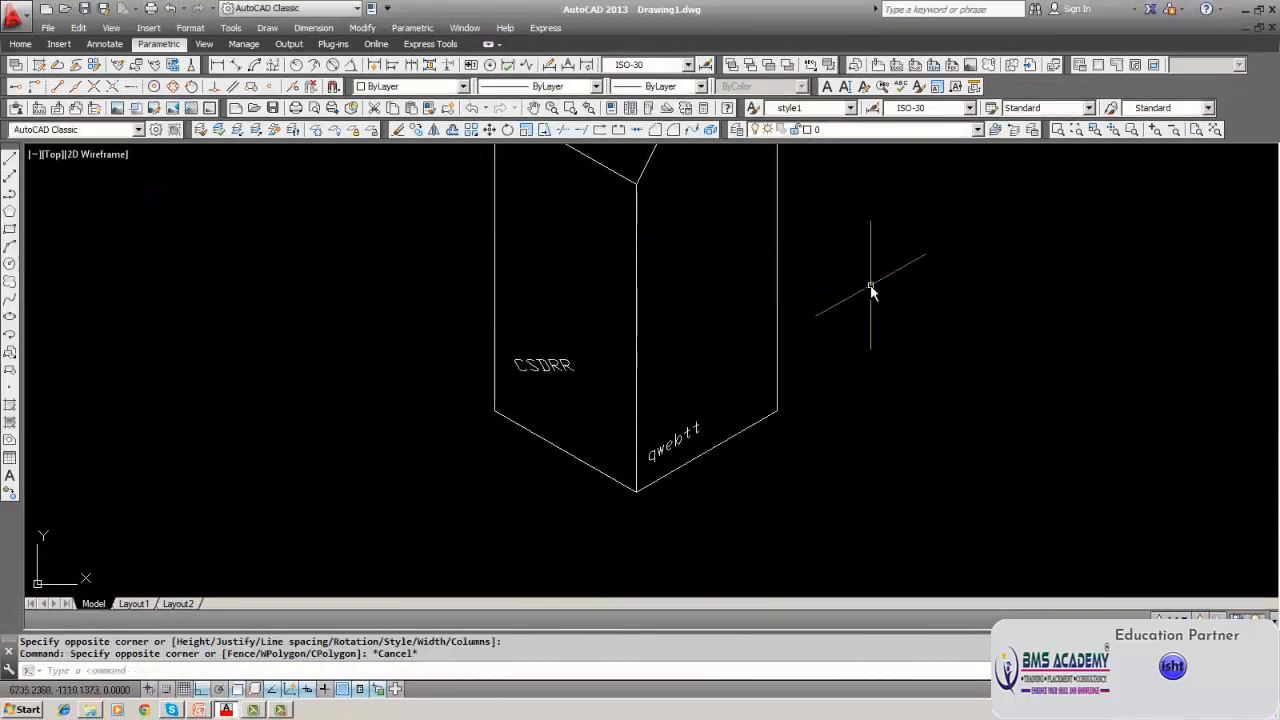
# Change the oblique angle of the left face's CSDRR text to 30 degrees and finish editing the text.
pyautogui.moveTo(871, 289); pyautogui.dragTo(862, 337, button='middle')
pyautogui.write('ddedit')
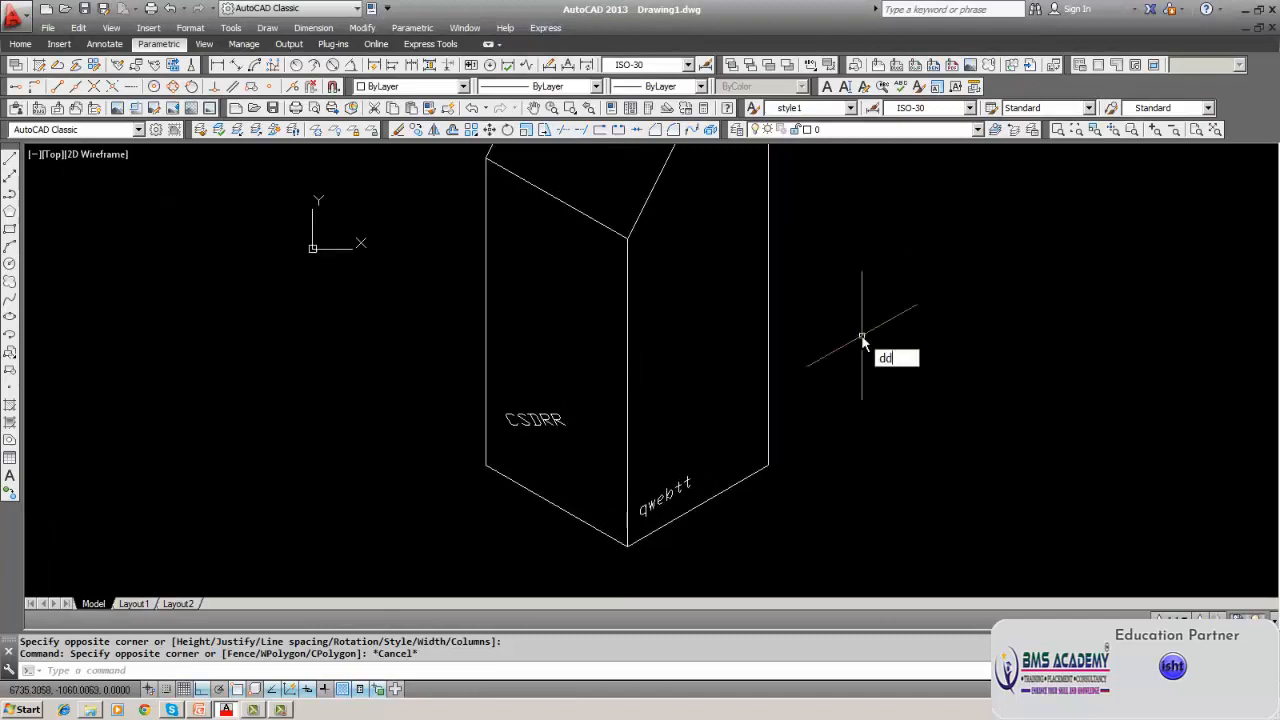
pyautogui.press('Return')
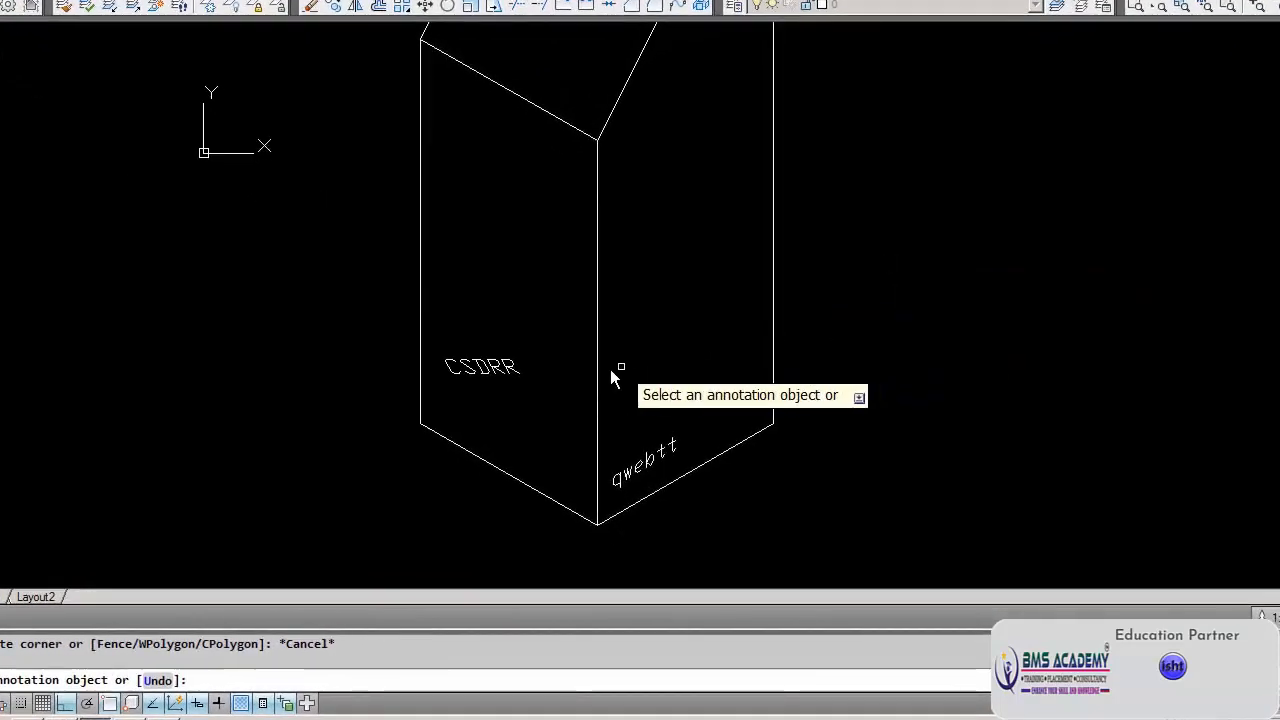
pyautogui.click(517, 380)
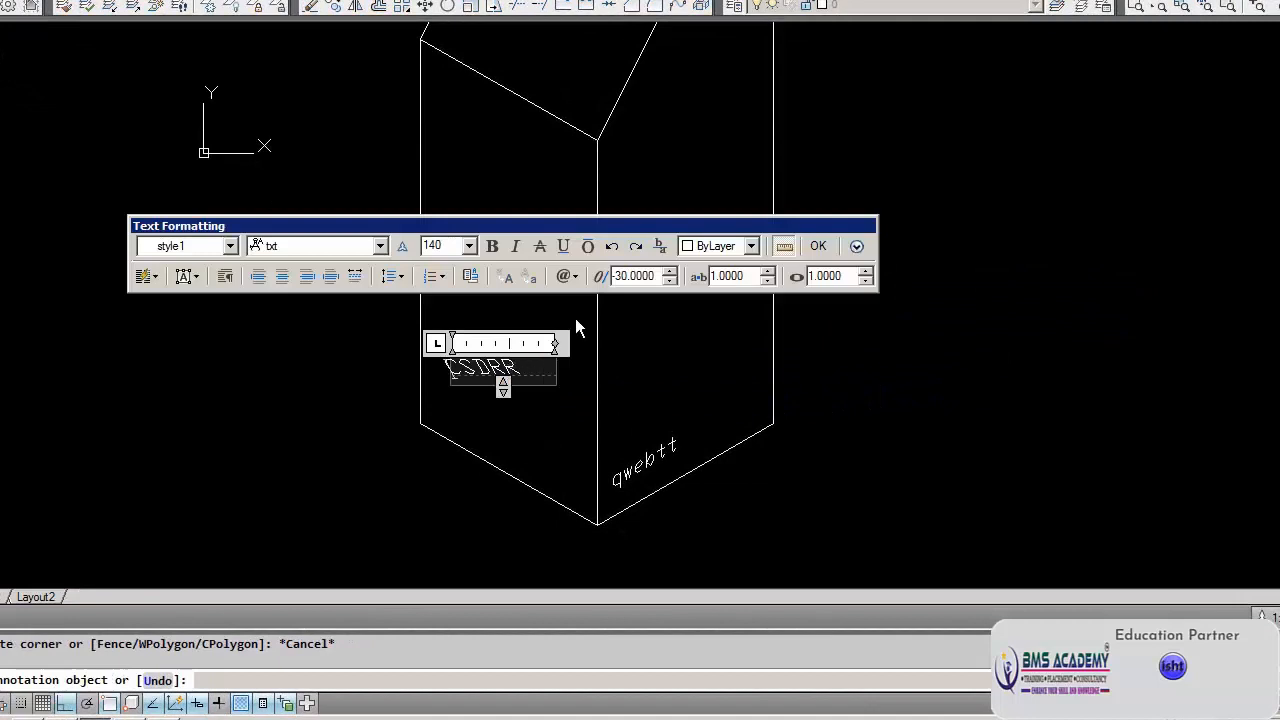
pyautogui.moveTo(540, 376); pyautogui.dragTo(328, 378)
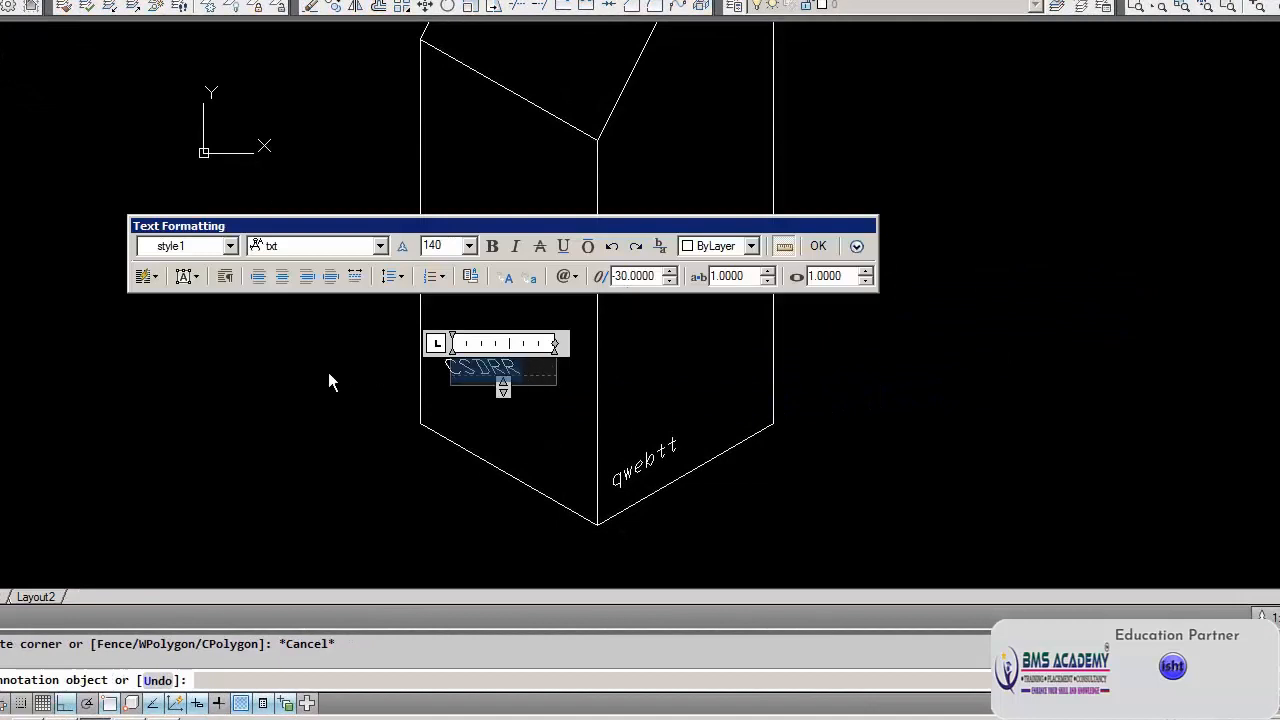
pyautogui.click(652, 279)
pyautogui.press('BackSpace')
pyautogui.press('BackSpace')
pyautogui.press('BackSpace')
pyautogui.press('BackSpace')
pyautogui.press('BackSpace')
pyautogui.press('BackSpace')
pyautogui.press('BackSpace')
pyautogui.press('BackSpace')
pyautogui.write('30')
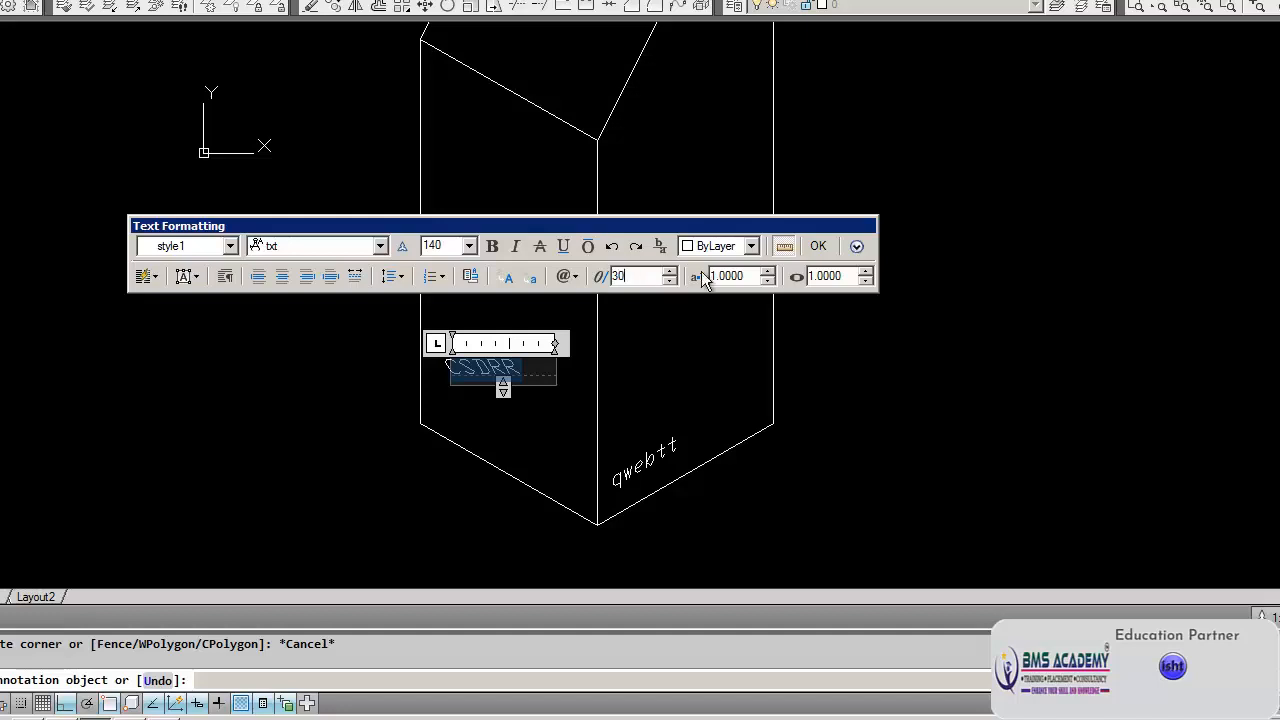
pyautogui.click(819, 246)
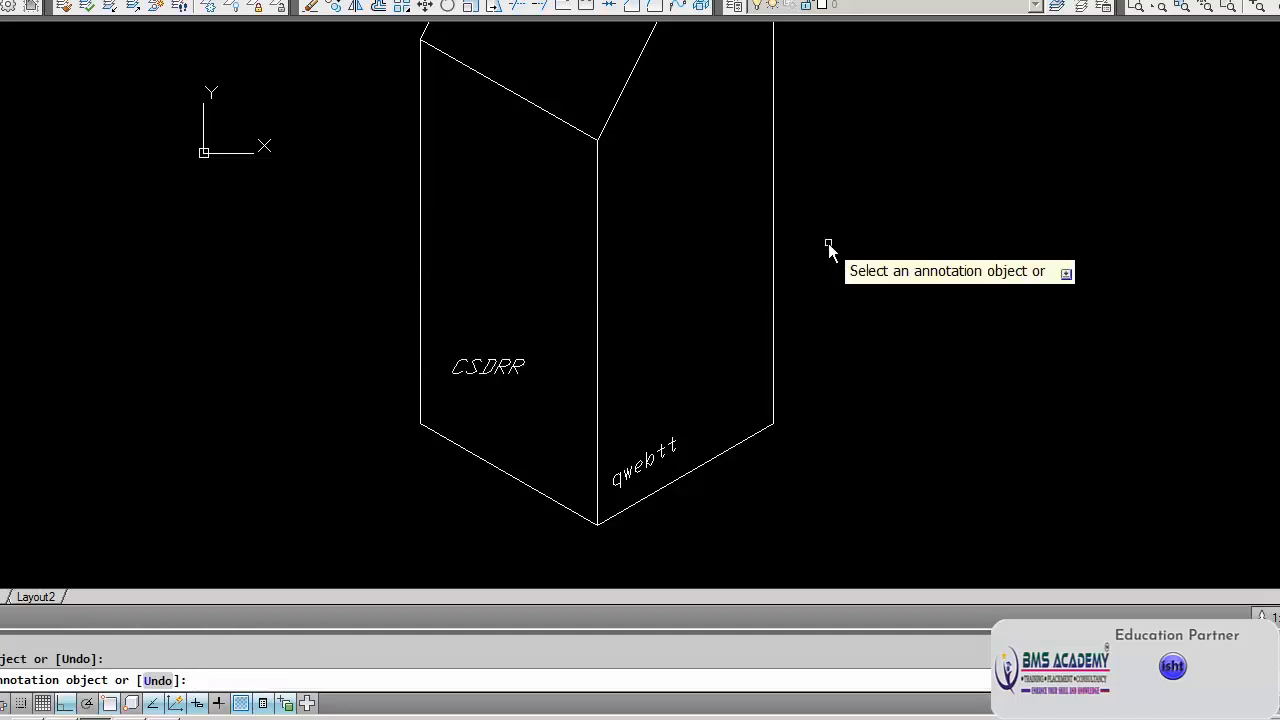
pyautogui.moveTo(565, 410); pyautogui.dragTo(597, 317, button='middle')
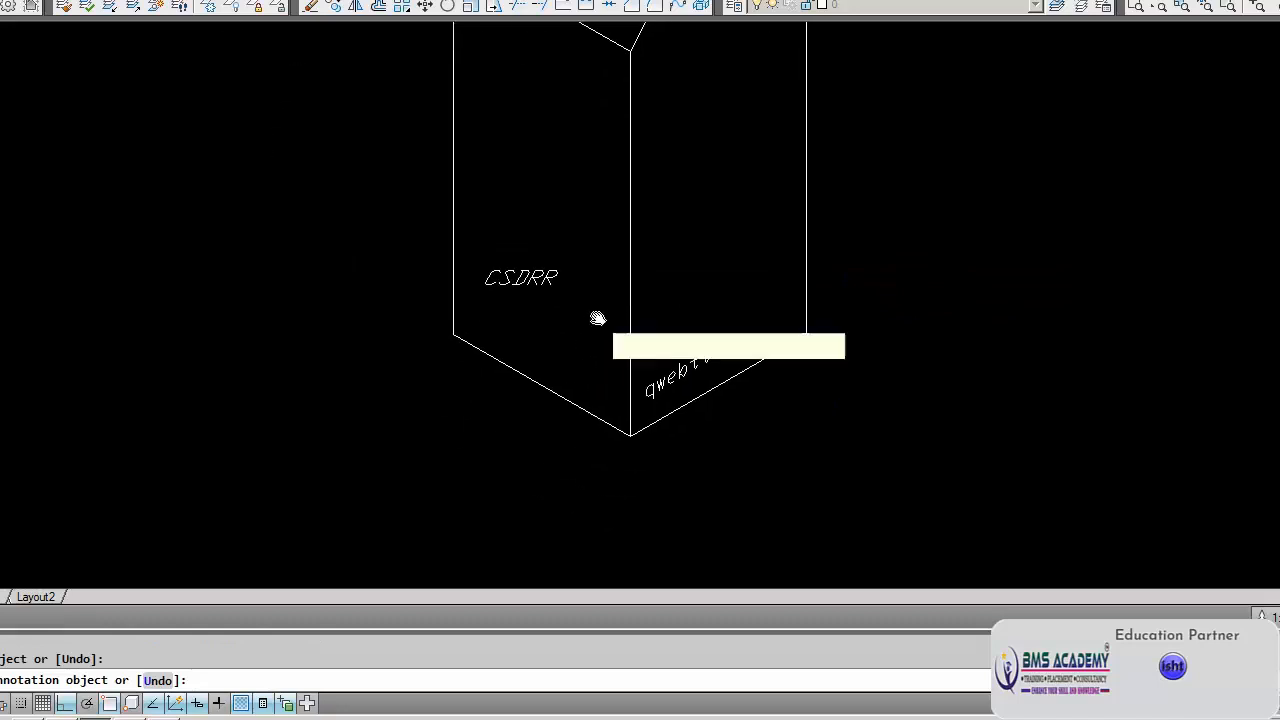
pyautogui.moveTo(568, 375)
pyautogui.mouseDown(button='middle')
pyautogui.moveTo(567, 431)
pyautogui.moveTo(587, 416)
pyautogui.mouseUp(button='middle')
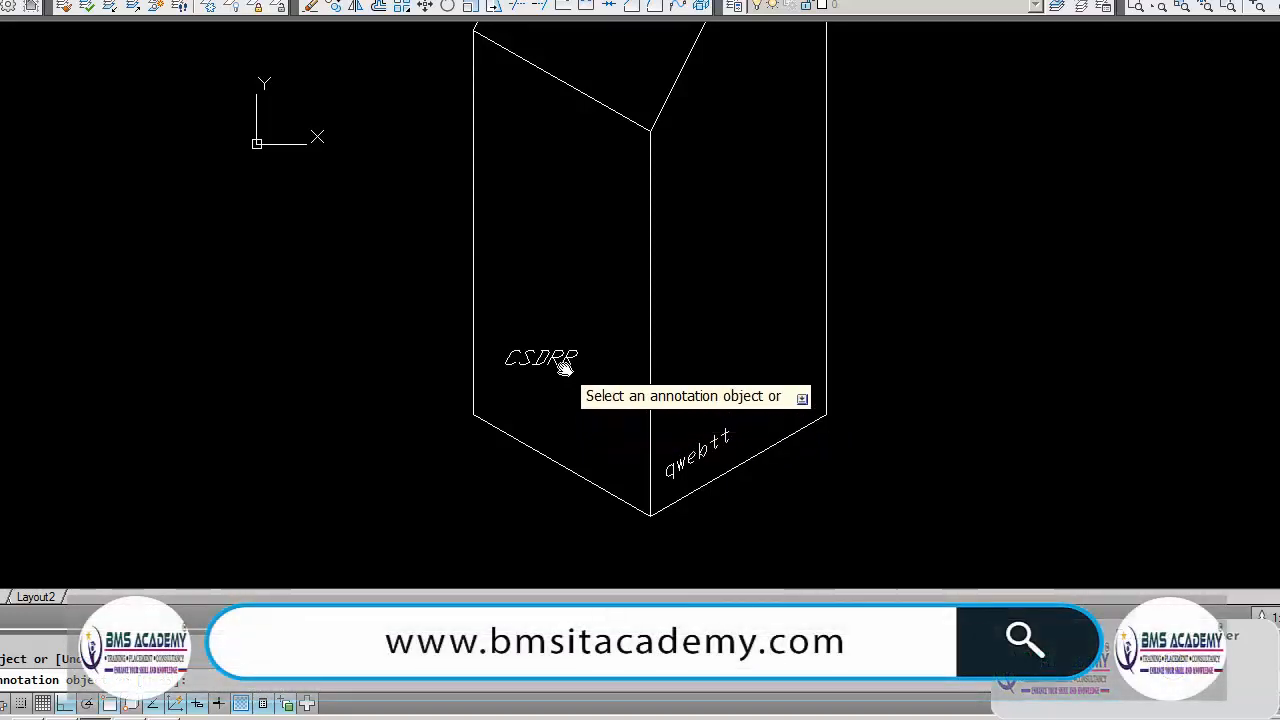
pyautogui.click(563, 362)
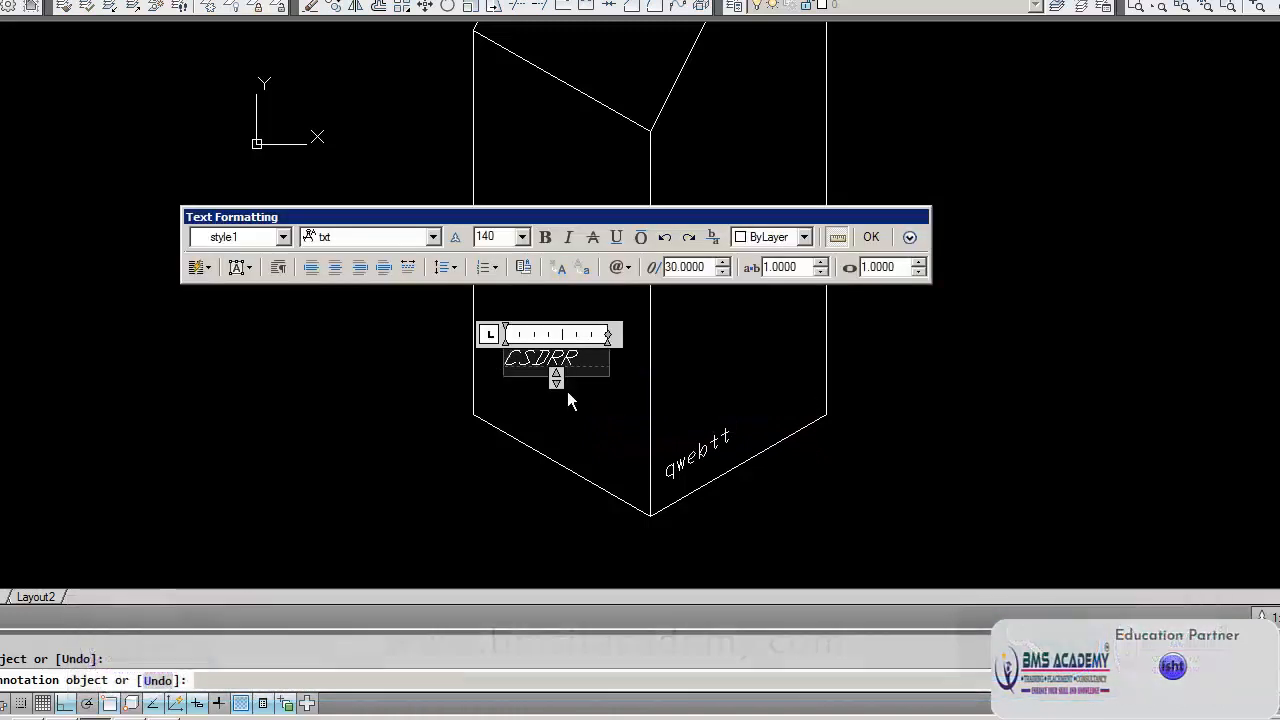
pyautogui.click(567, 392)
pyautogui.press('Escape')
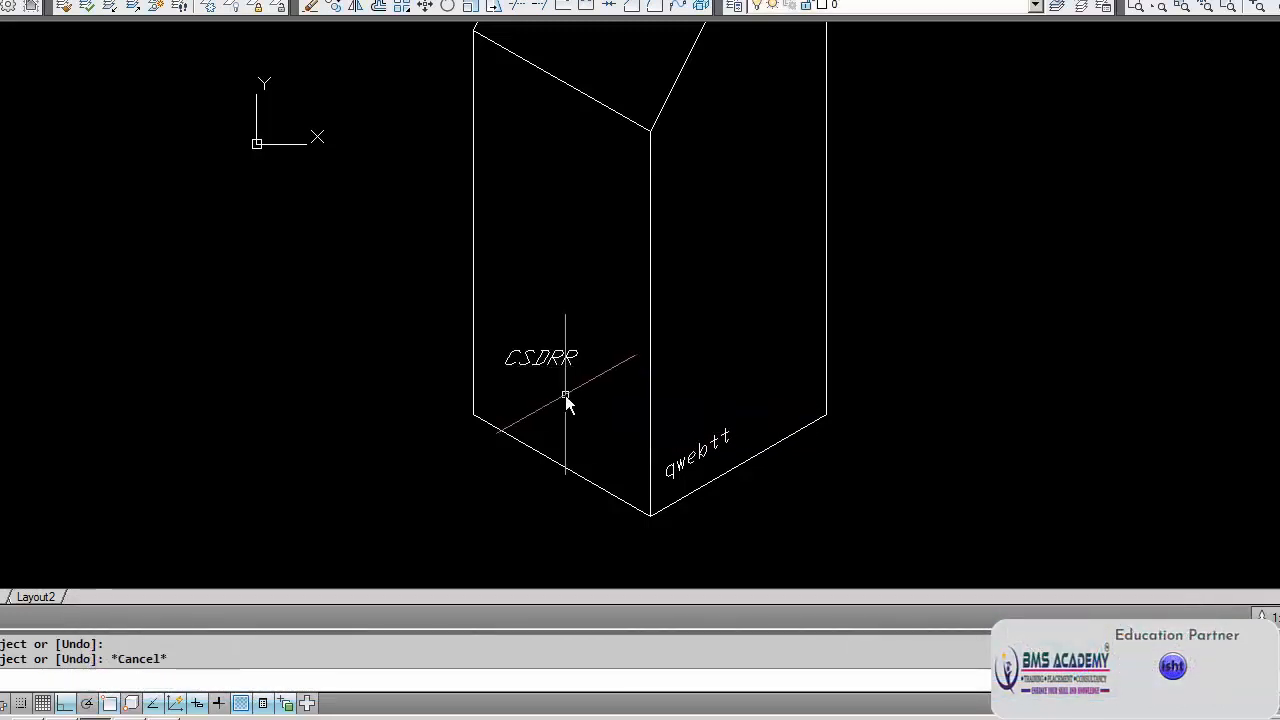
# Rotate the left face's CSDRR text by 90 degrees about a base point at the text.
pyautogui.write('ROtate')
pyautogui.press('Return')
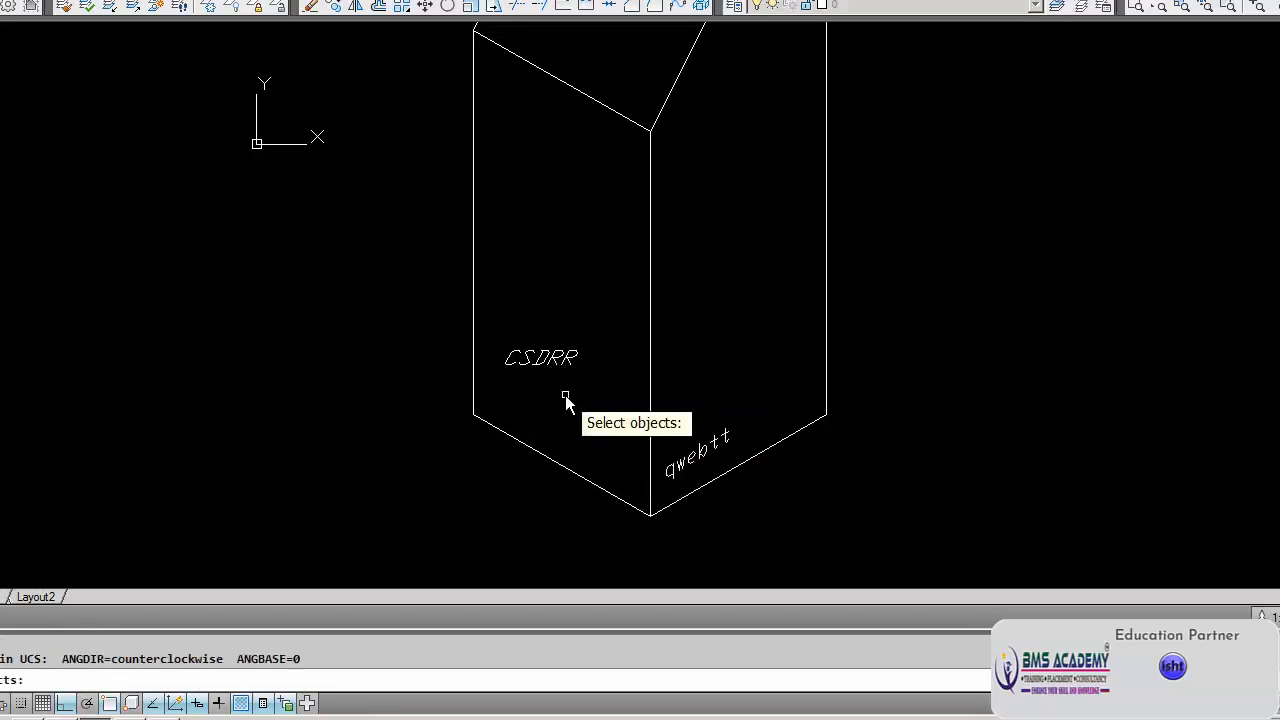
pyautogui.click(568, 362)
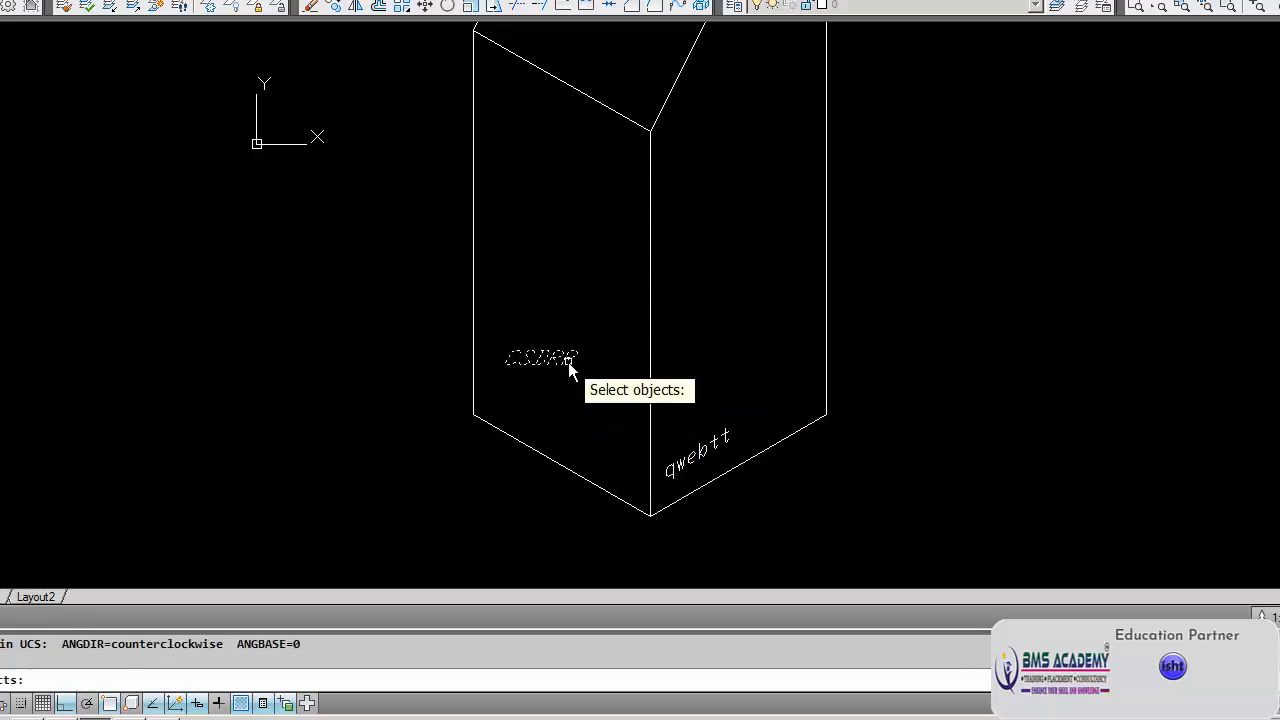
pyautogui.press('Return')
pyautogui.click(526, 366)
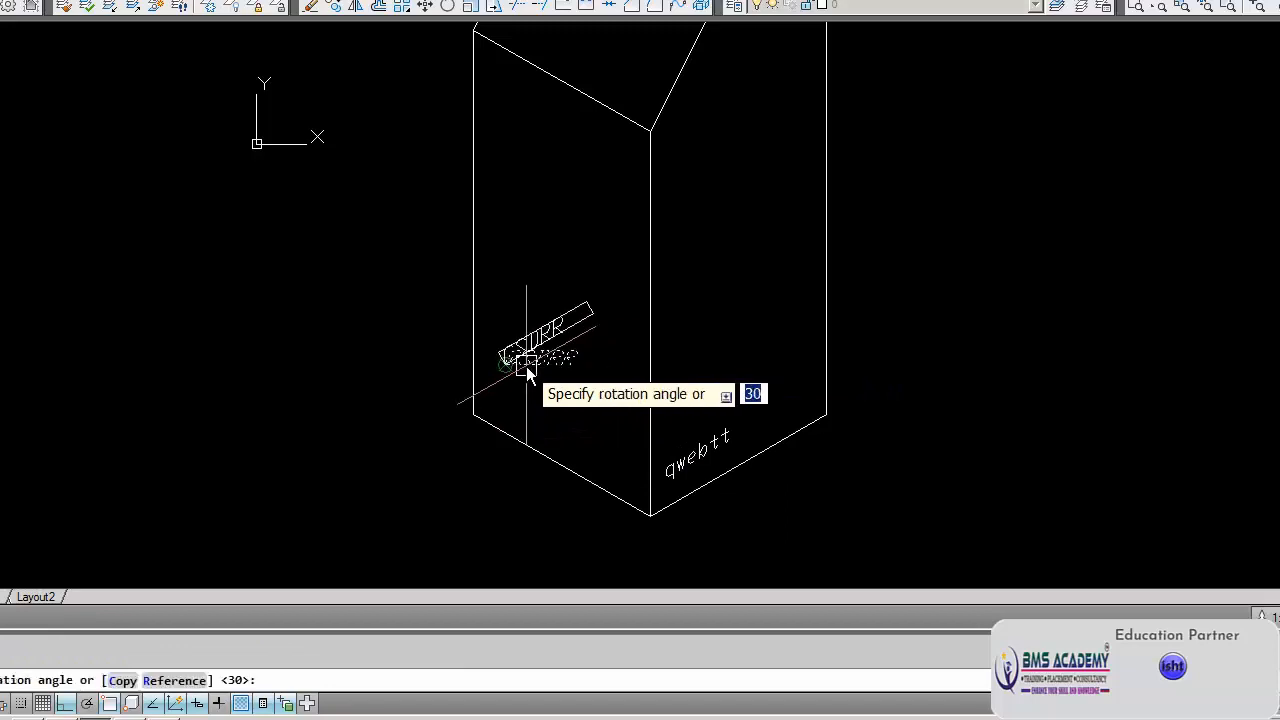
pyautogui.write('9')
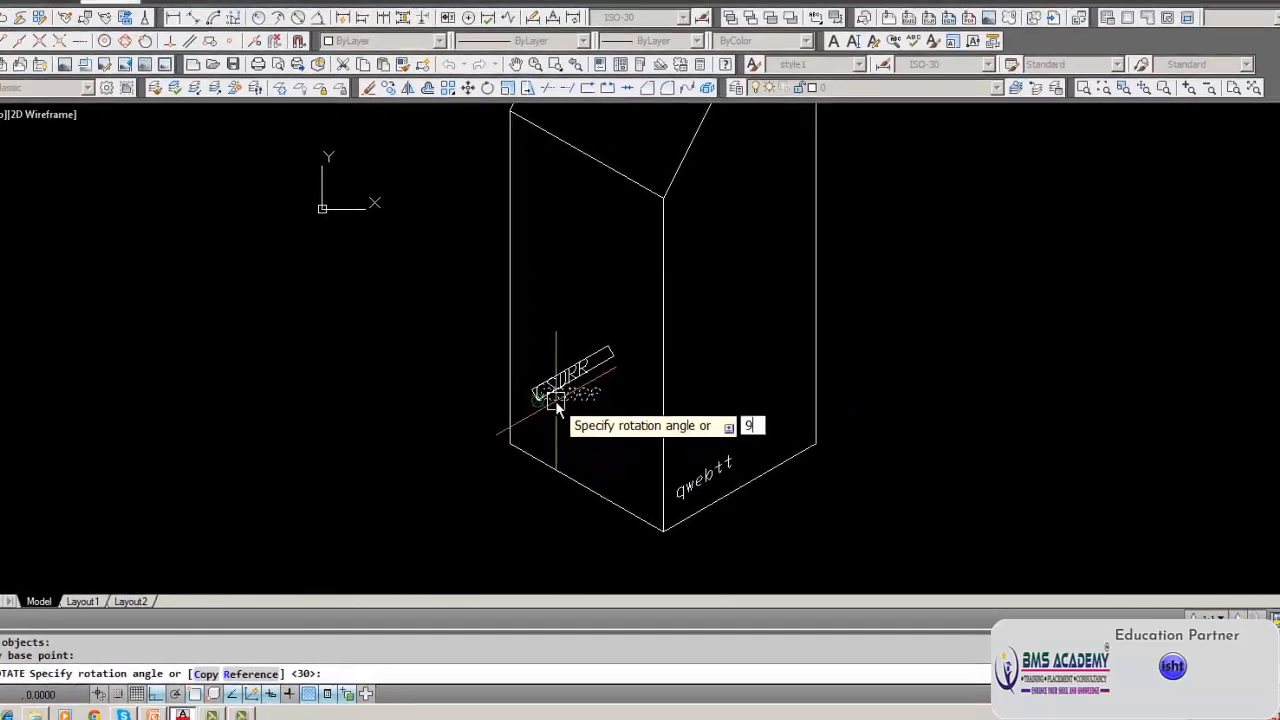
pyautogui.write('0')
pyautogui.press('Return')
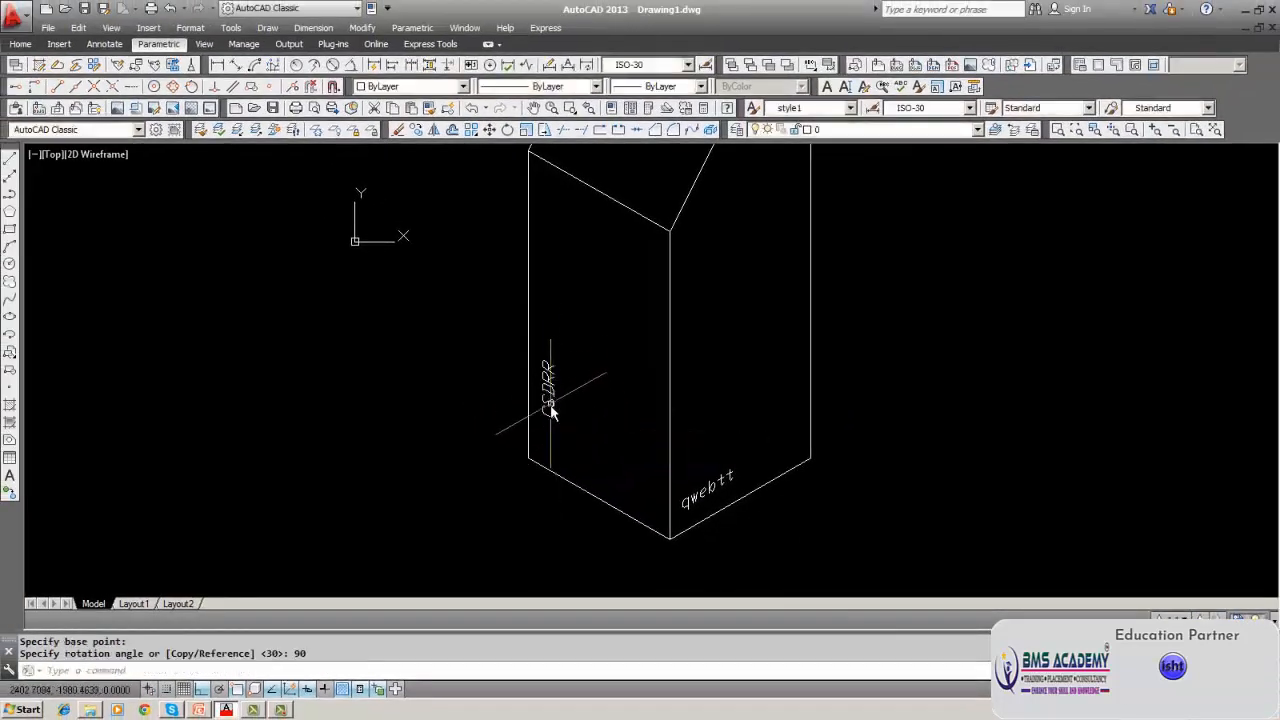
# Examine the rotated CSDRR text up close and in relation to the whole block.
pyautogui.moveTo(549, 400); pyautogui.dragTo(547, 412, button='middle')
pyautogui.scroll(5, 547, 412)
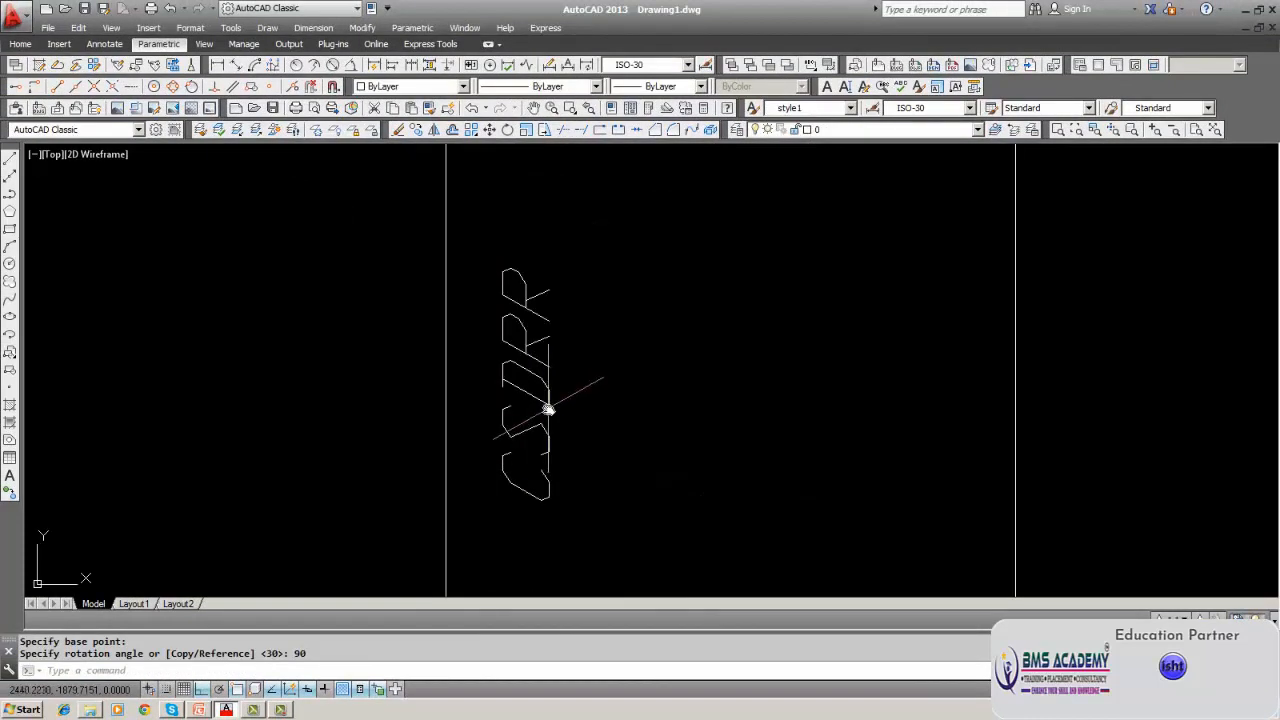
pyautogui.scroll(-3, 546, 408)
pyautogui.scroll(-4, 549, 434)
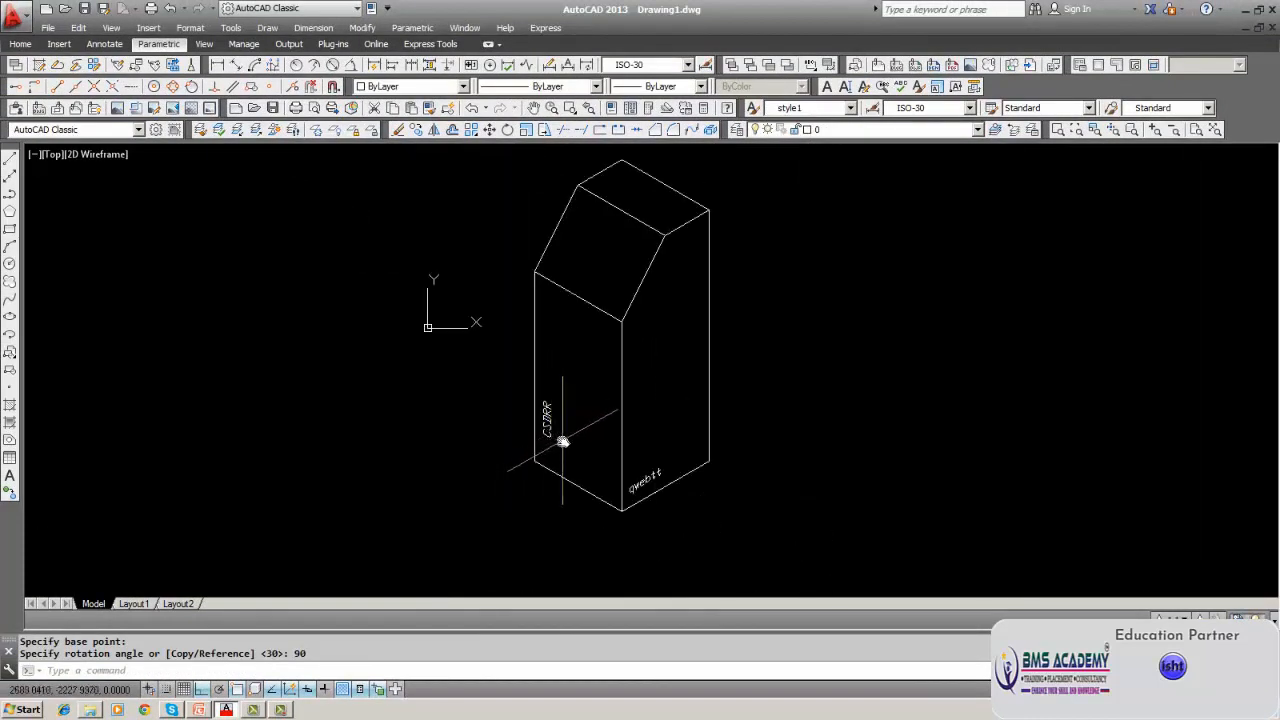
pyautogui.scroll(4, 563, 439)
pyautogui.scroll(-7, 563, 437)
pyautogui.moveTo(568, 418); pyautogui.dragTo(575, 458, button='middle')
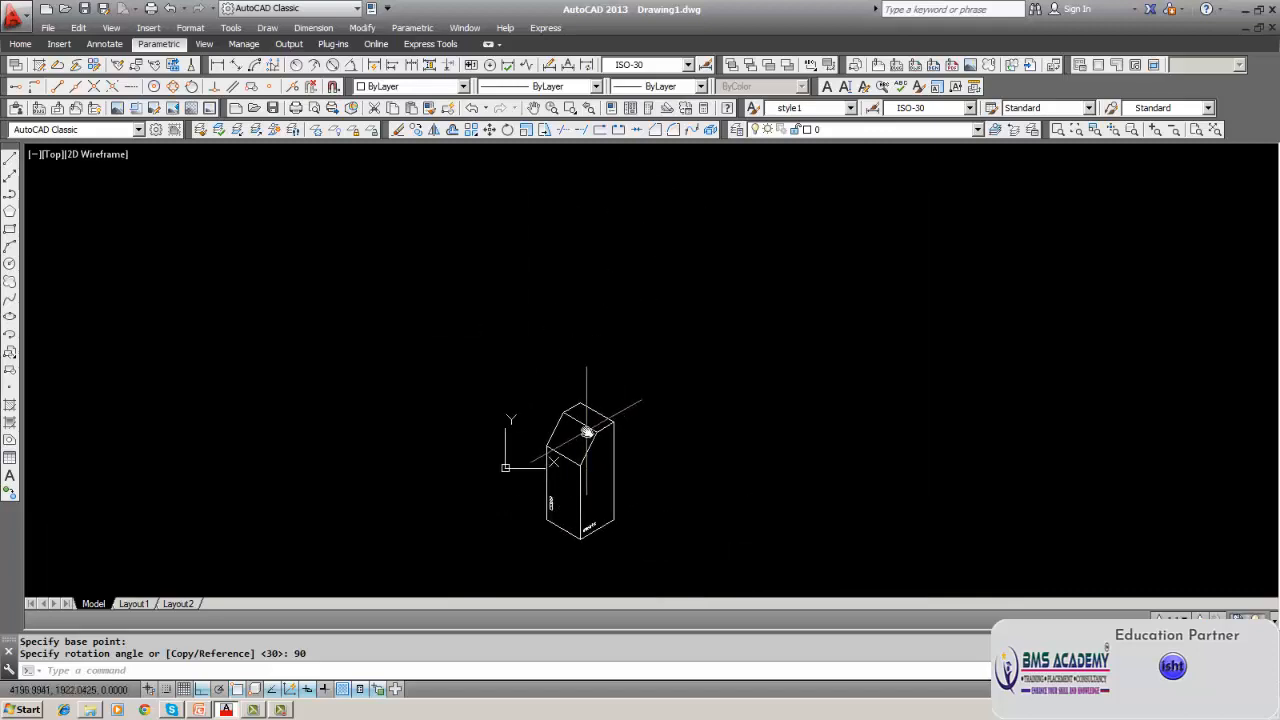
pyautogui.scroll(7, 586, 430)
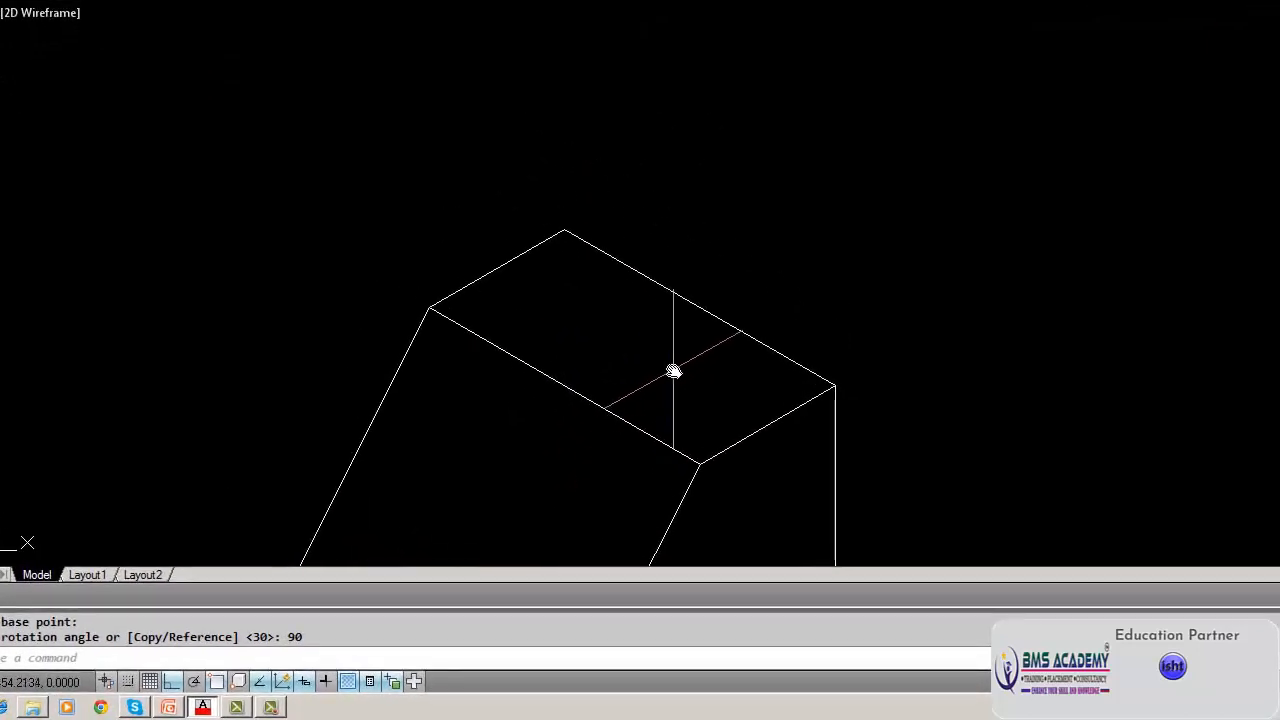
pyautogui.write('mtext')
pyautogui.press('Return')
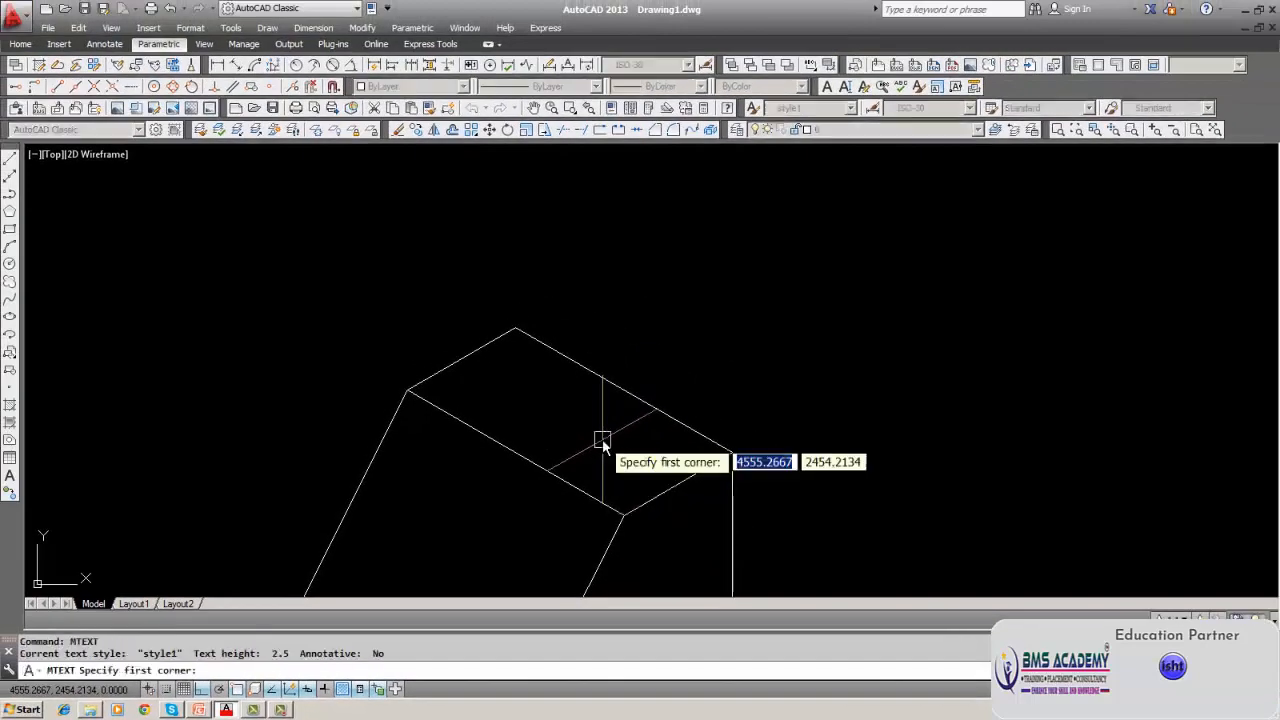
pyautogui.press('Escape')
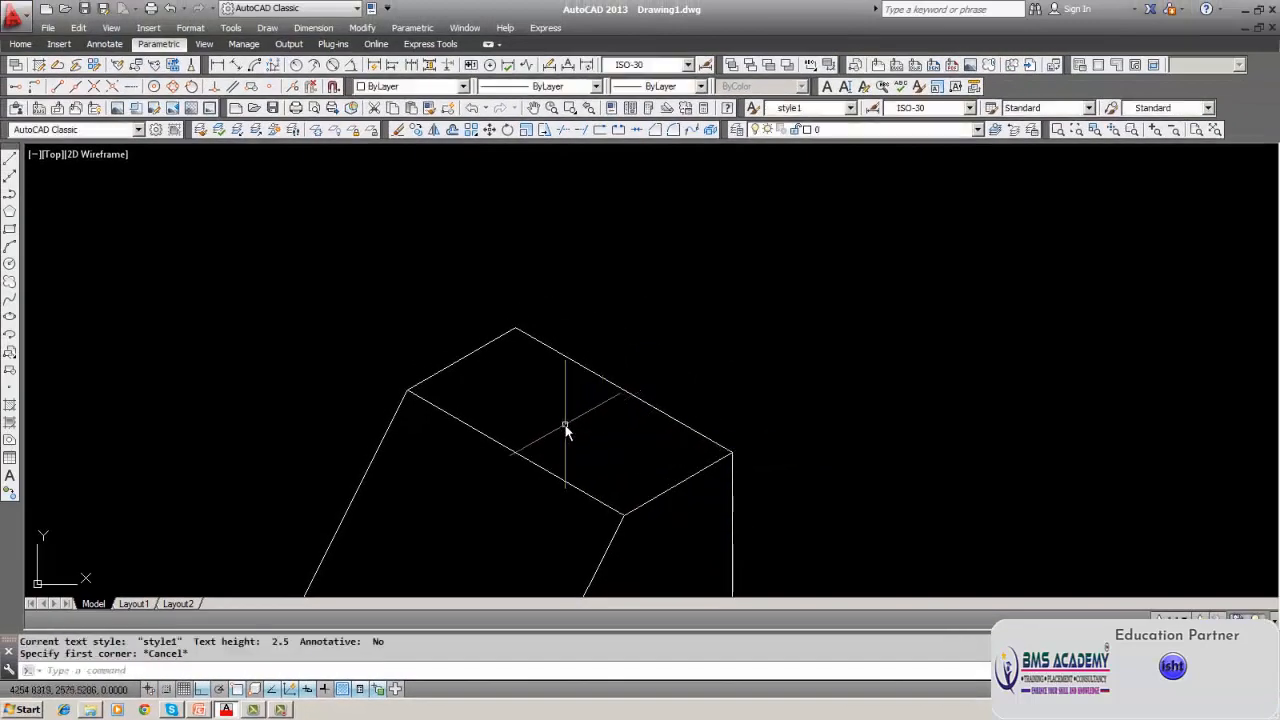
pyautogui.scroll(-5, 566, 429)
pyautogui.moveTo(543, 484); pyautogui.dragTo(541, 442, button='middle')
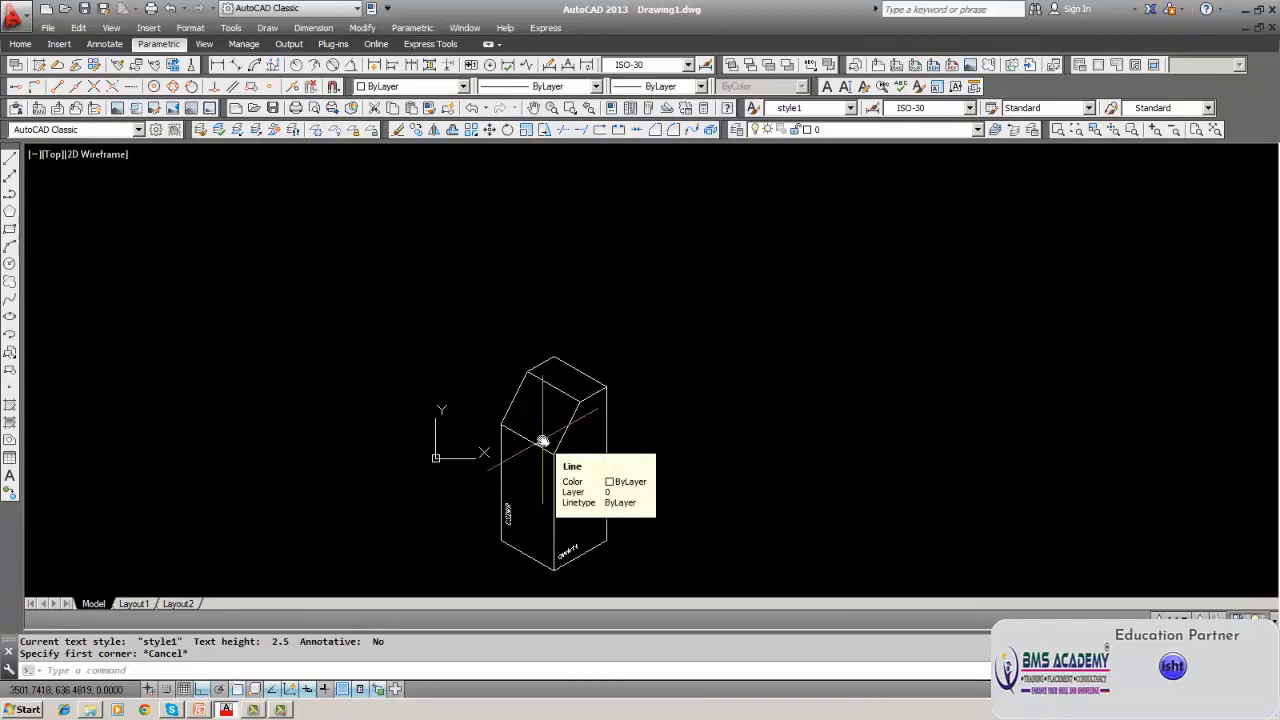
pyautogui.press('Escape')
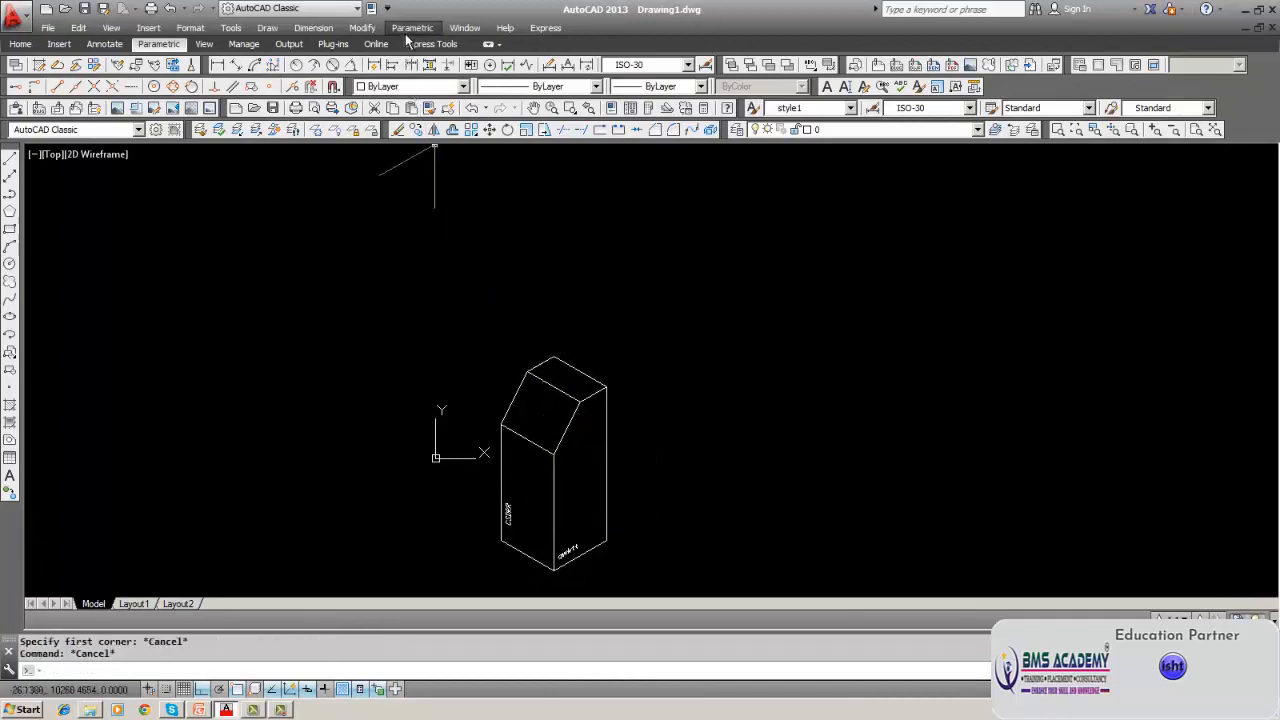
# Start a multiline text box on the block's top face.
pyautogui.scroll(5, 548, 360)
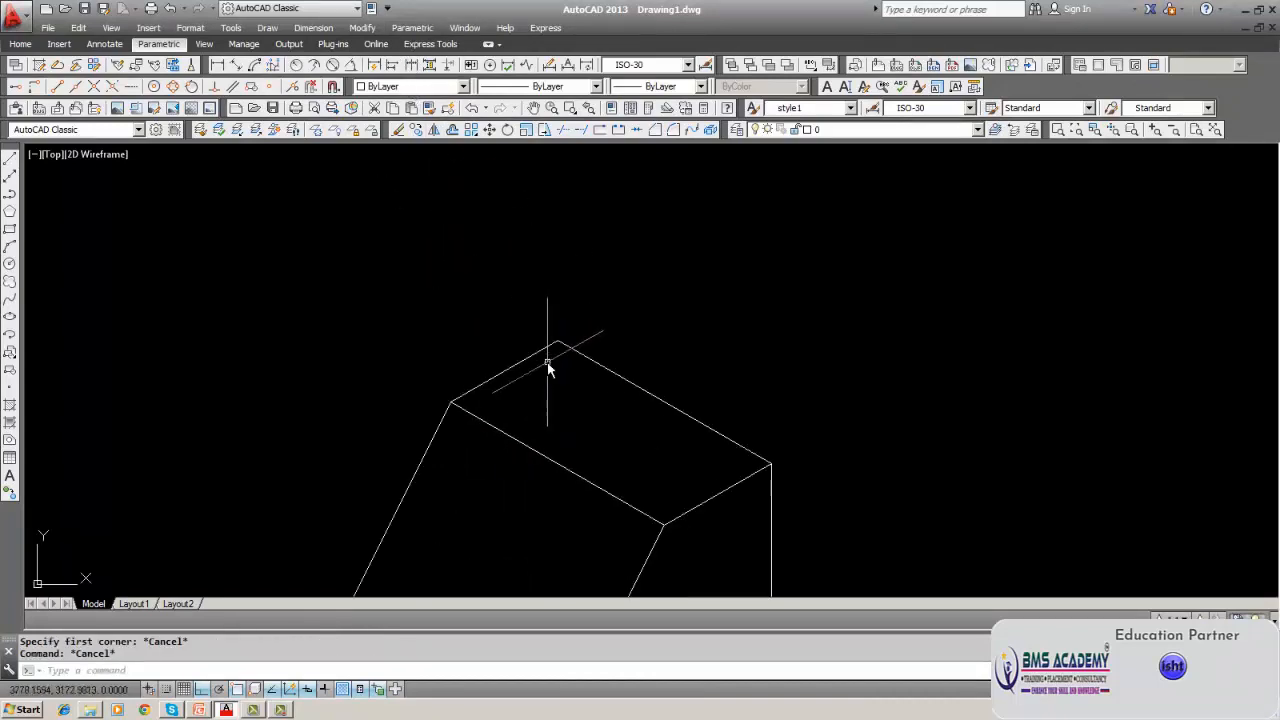
pyautogui.write('MTEx')
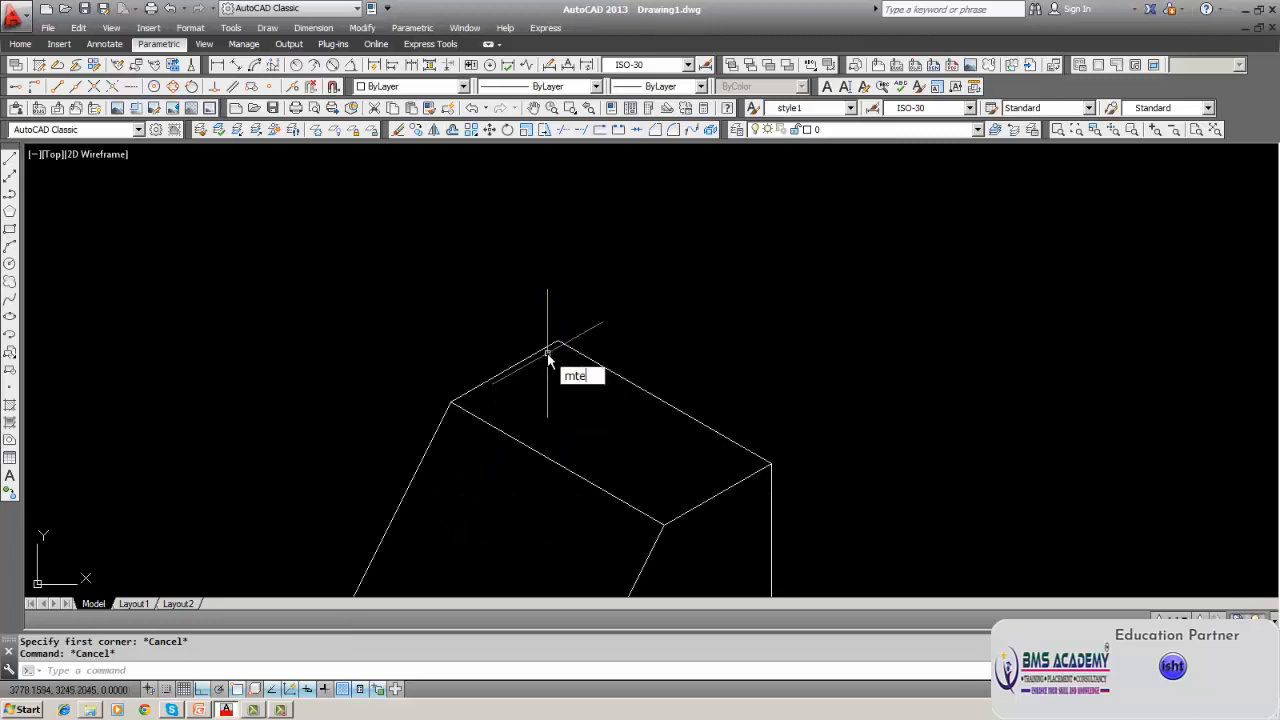
pyautogui.write('T')
pyautogui.press('Return')
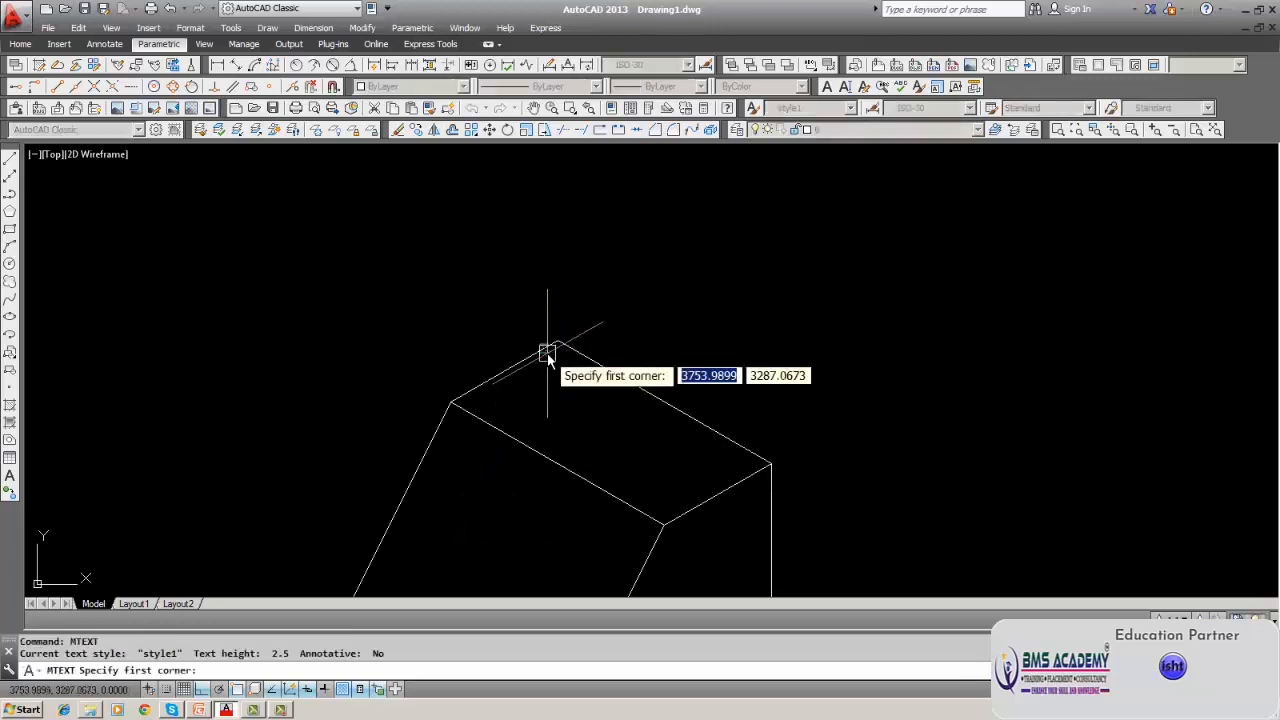
pyautogui.click(543, 388)
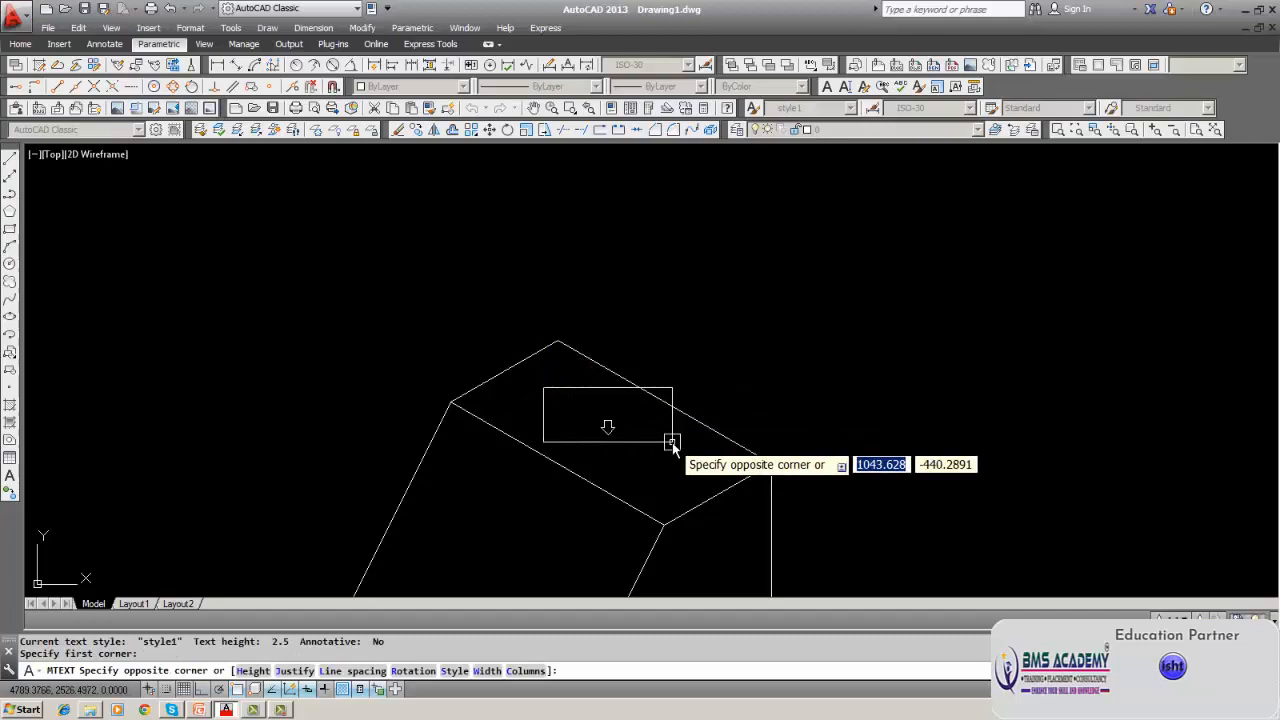
pyautogui.click(672, 442)
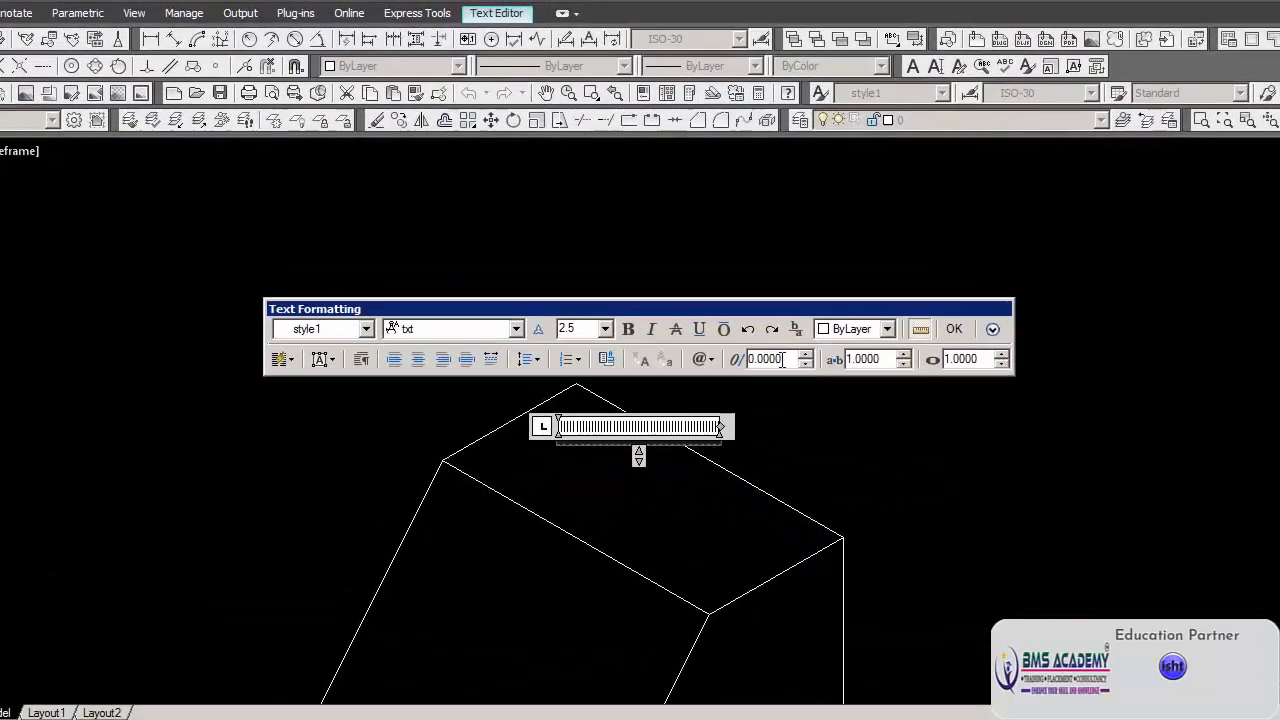
# Set the top face text's oblique angle to 30 degrees and its height to 140.
pyautogui.doubleClick(782, 360)
pyautogui.press('BackSpace')
pyautogui.write('30')
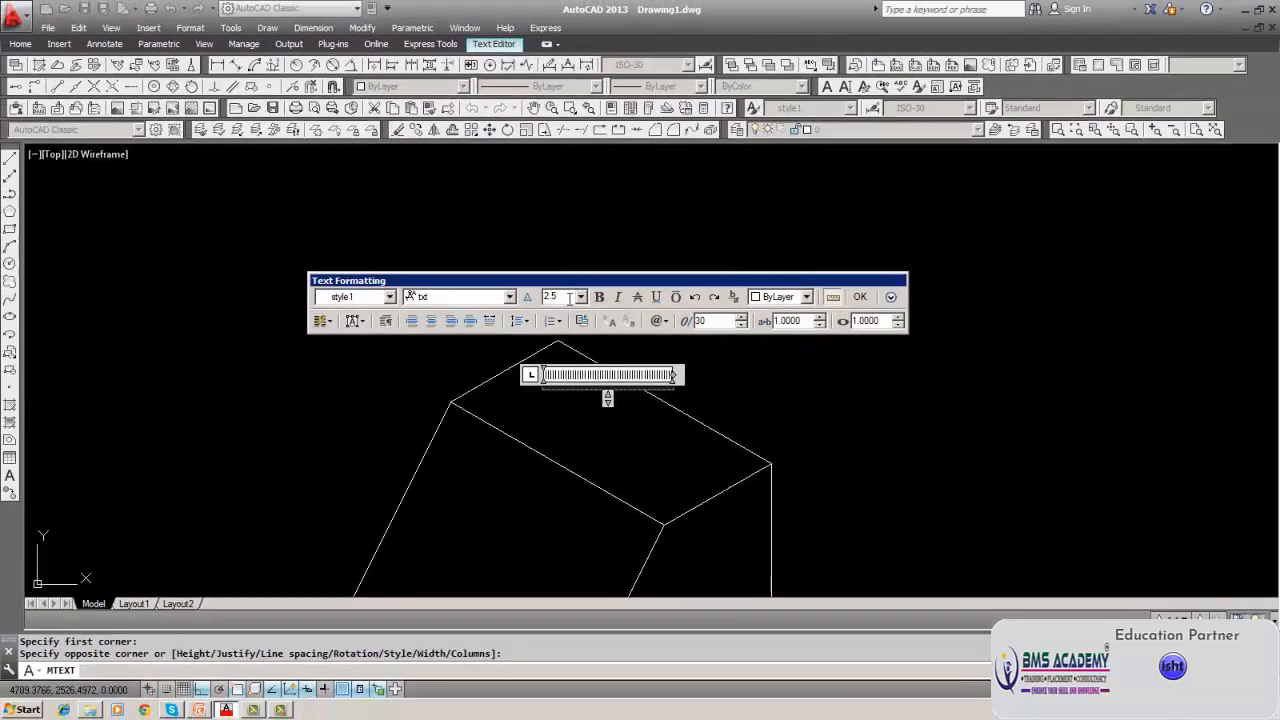
pyautogui.doubleClick(569, 297)
pyautogui.press('BackSpace')
pyautogui.write('12')
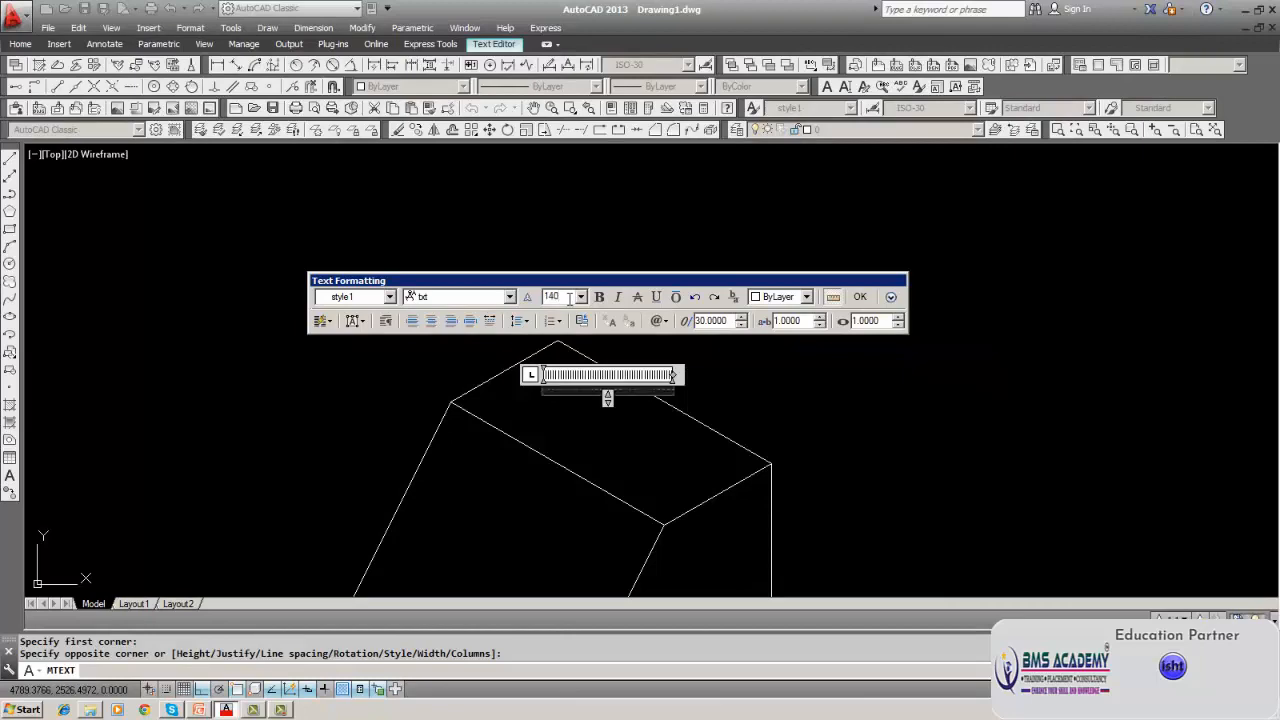
# Enter CFGTRRRRR as the top face's text and finish the text object.
pyautogui.write('CFGTRRRI')
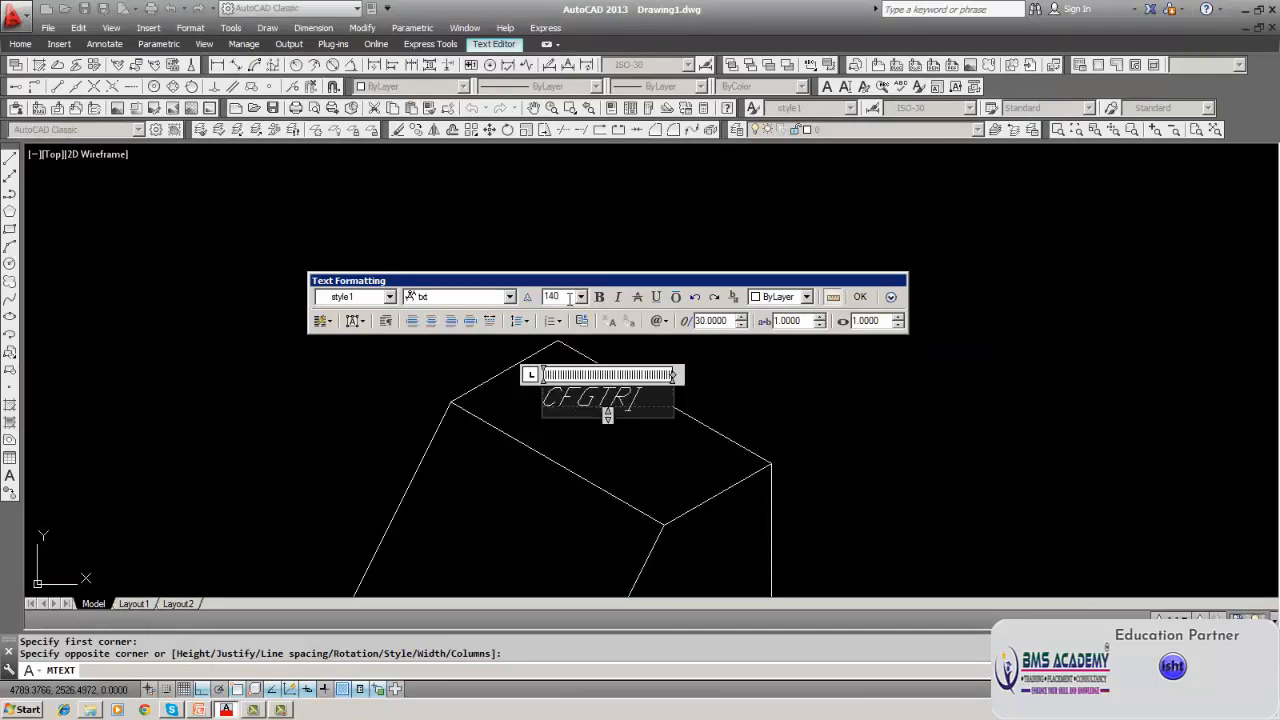
pyautogui.write('RRRR')
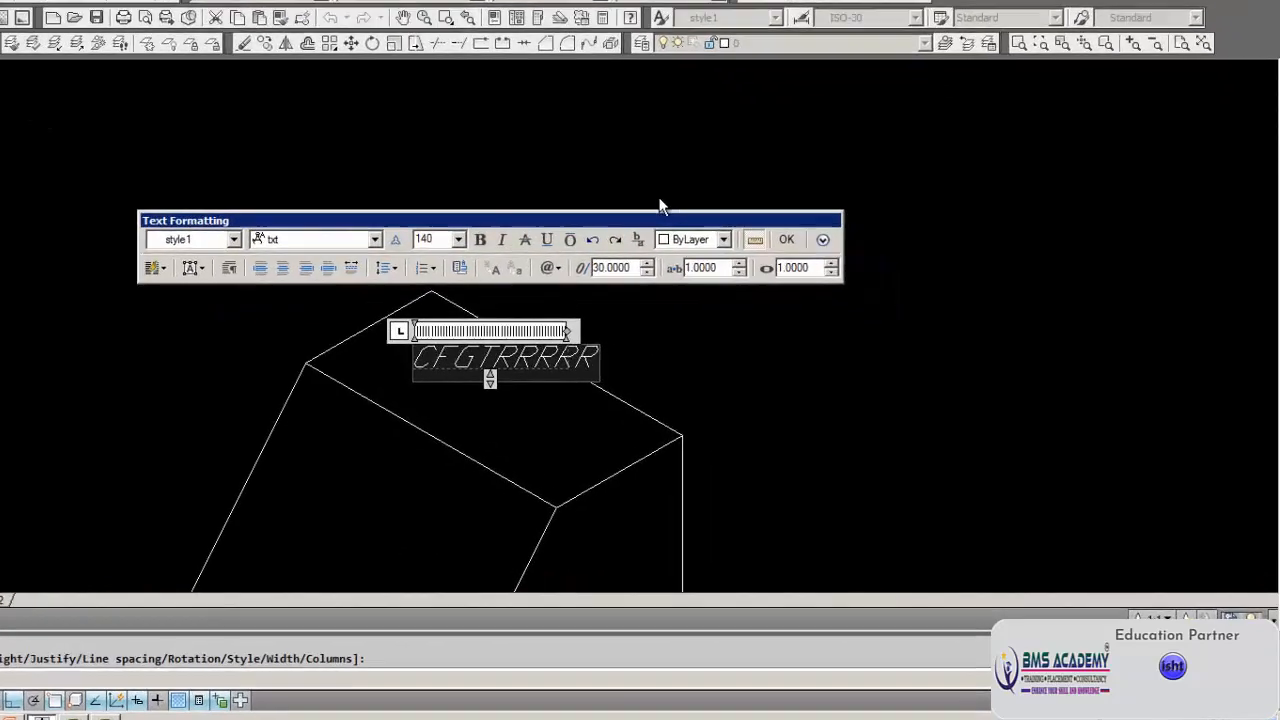
pyautogui.doubleClick(748, 214)
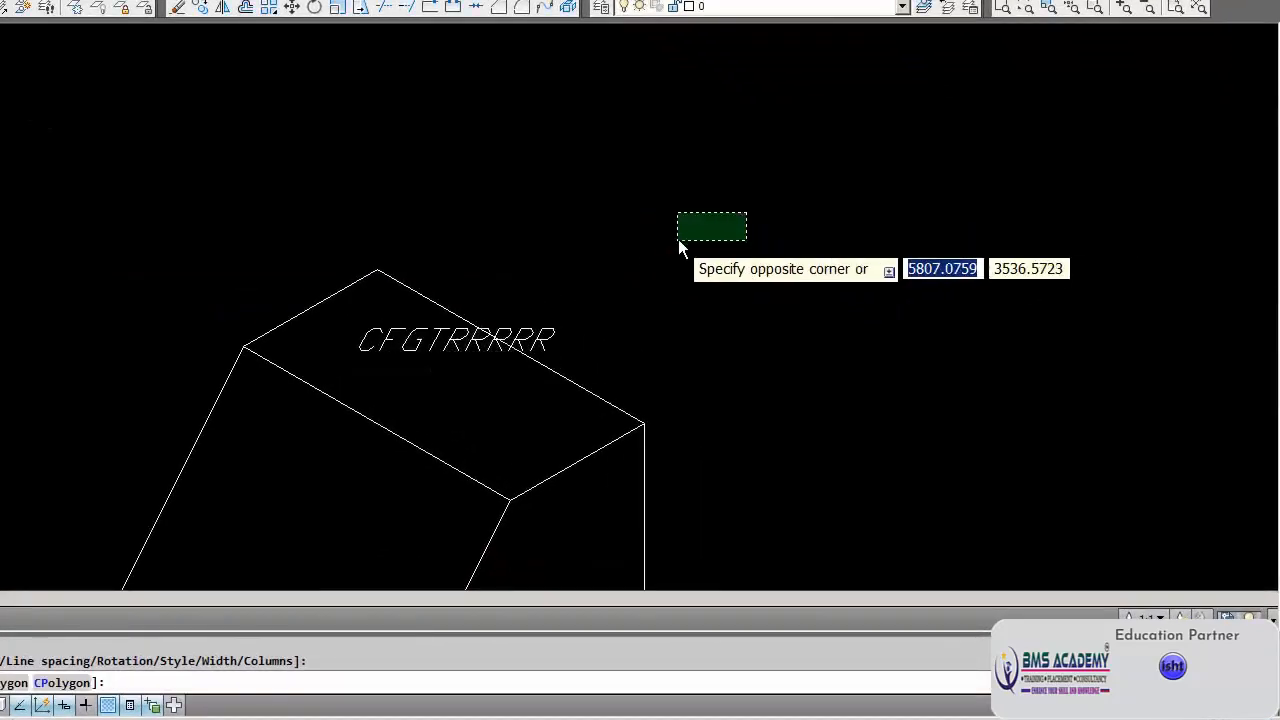
pyautogui.press('Escape')
pyautogui.moveTo(678, 239); pyautogui.dragTo(667, 167, button='middle')
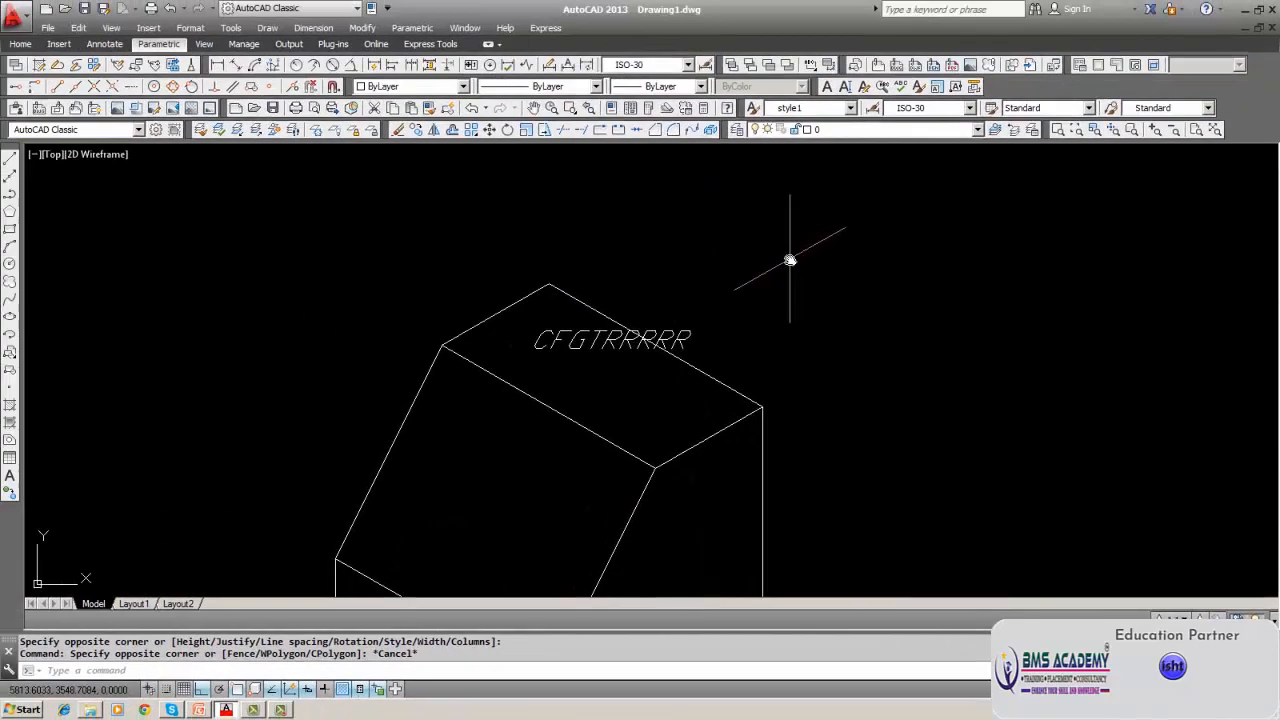
pyautogui.write('ROatte')
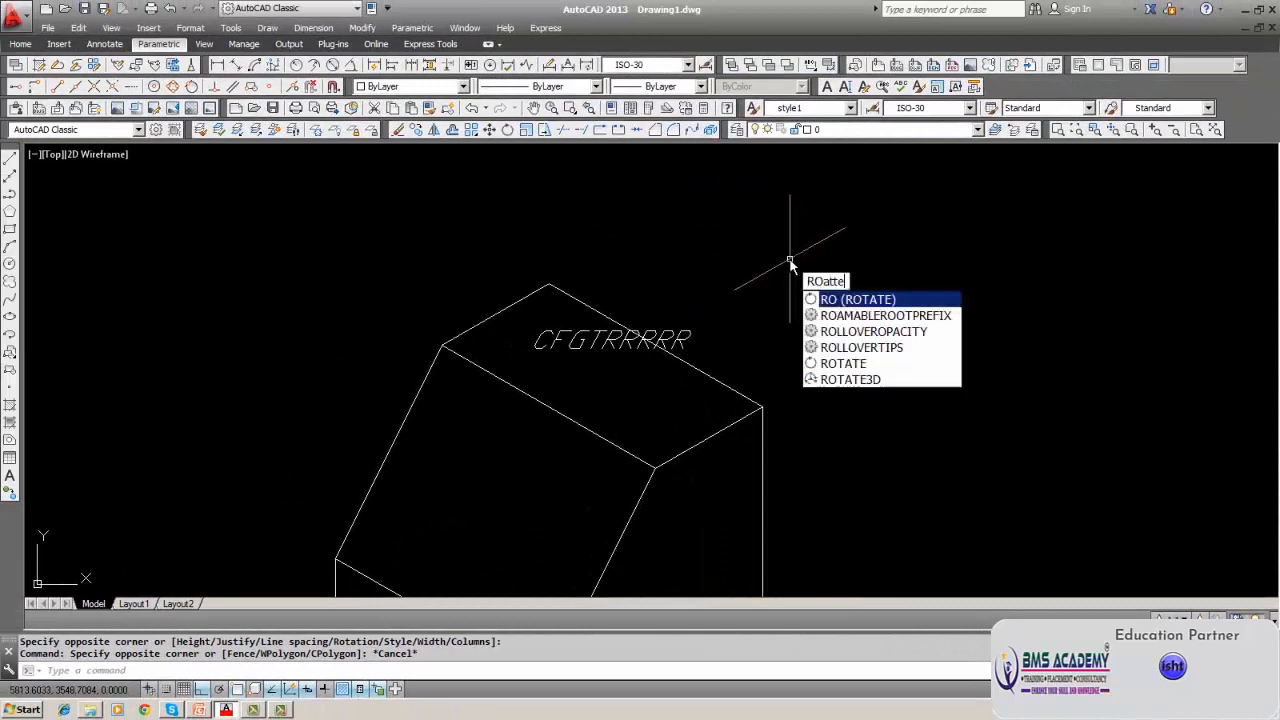
pyautogui.press('Return')
pyautogui.press('Escape')
# Try to rotate the CFGTRRRRR text on the block's top face by -30 degrees.
pyautogui.write('RO')
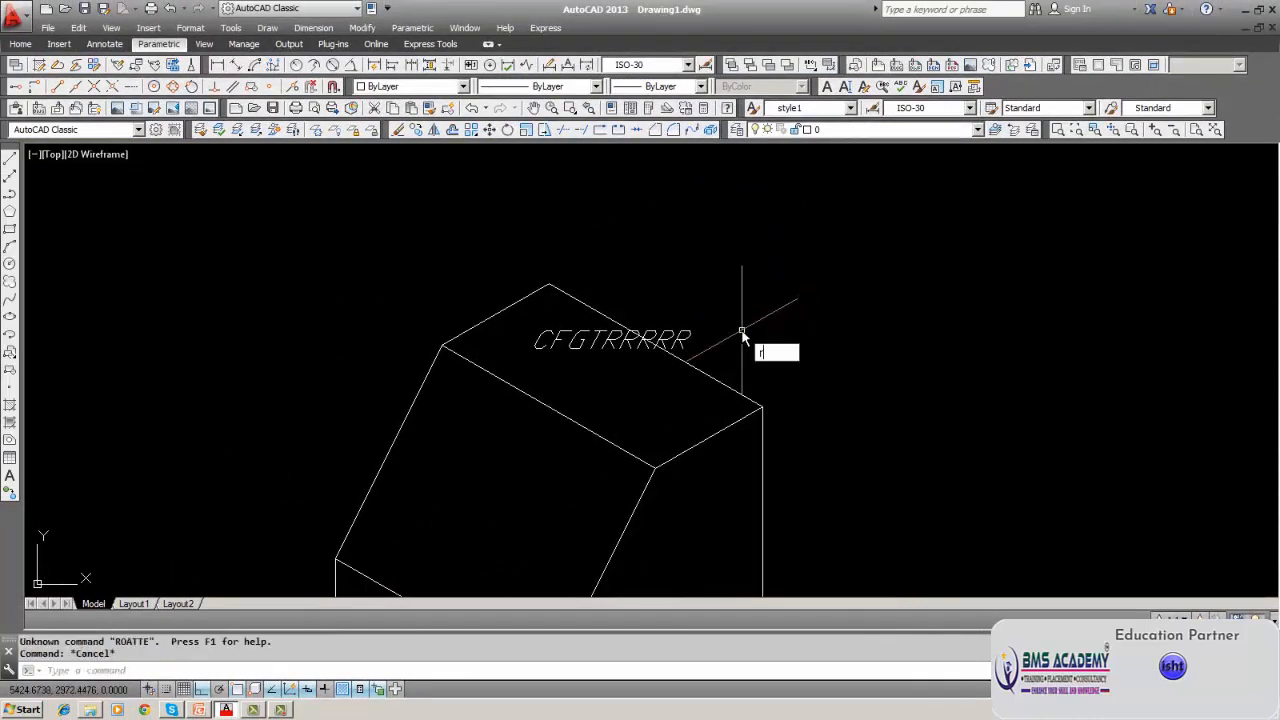
pyautogui.write('tate')
pyautogui.press('Return')
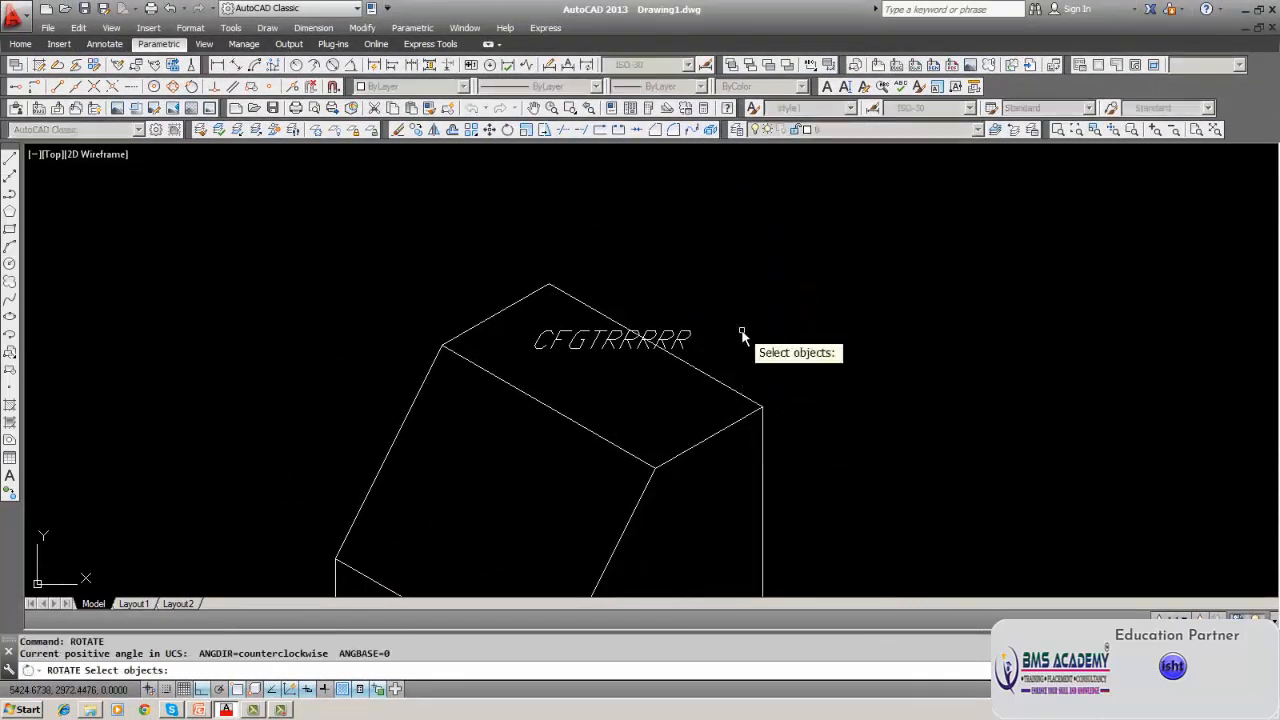
pyautogui.click(678, 345)
pyautogui.press('Return')
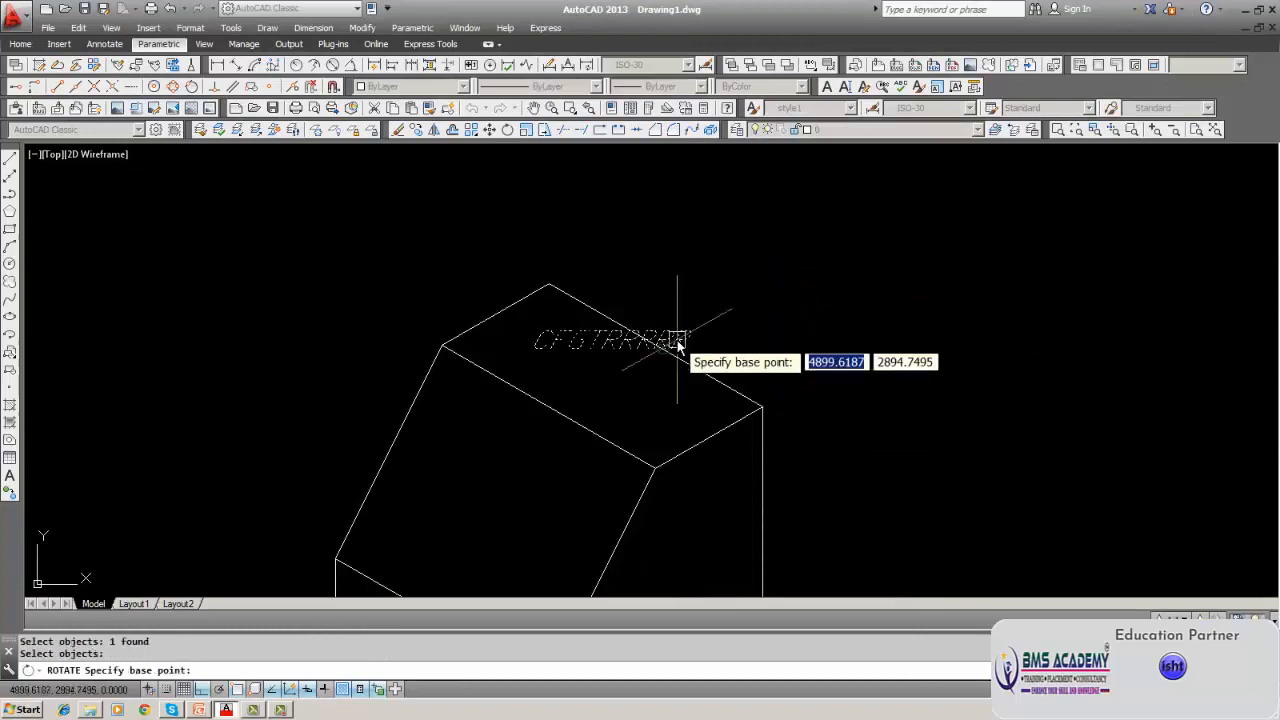
pyautogui.click(566, 345)
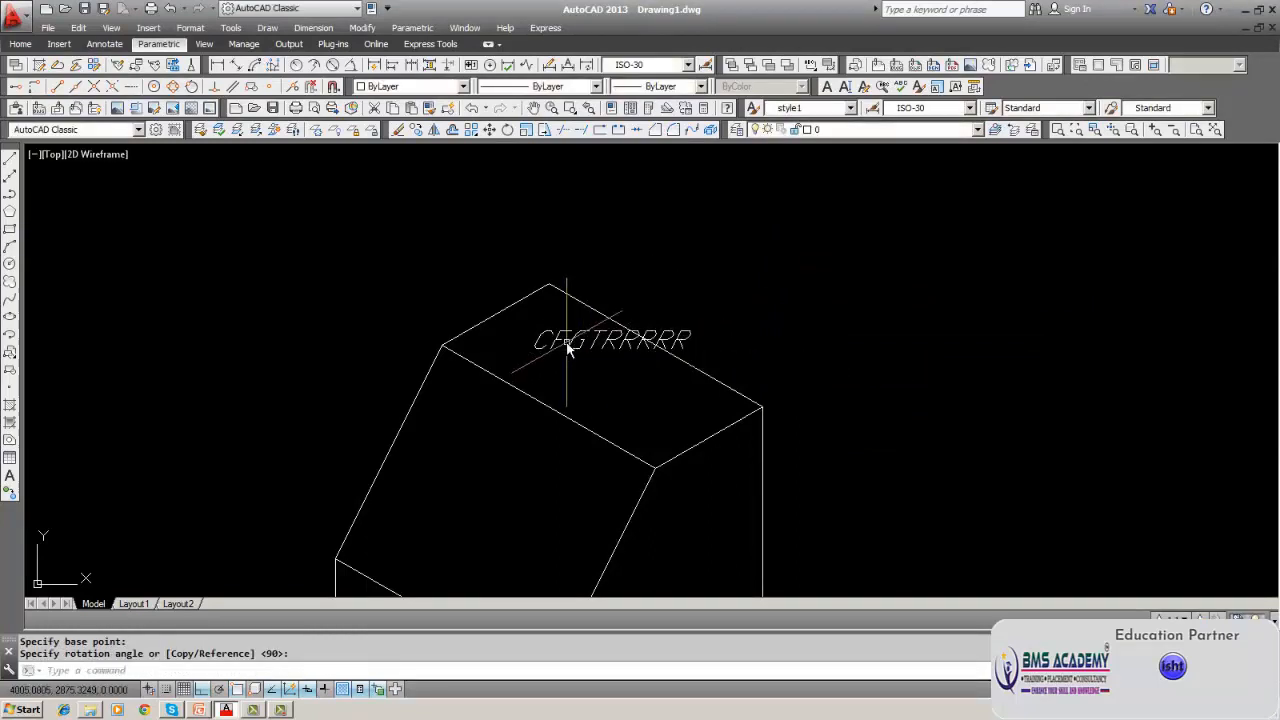
pyautogui.write('-30')
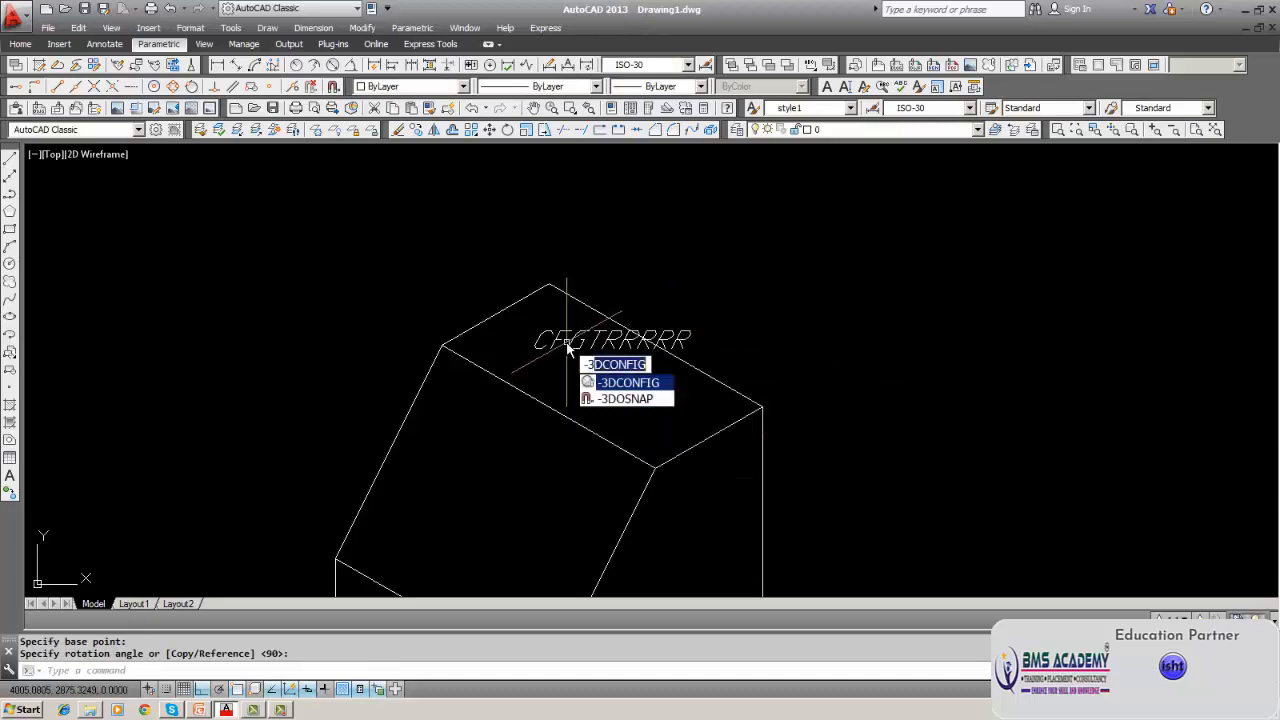
pyautogui.press('Return')
pyautogui.press('Escape')
pyautogui.press('Escape')
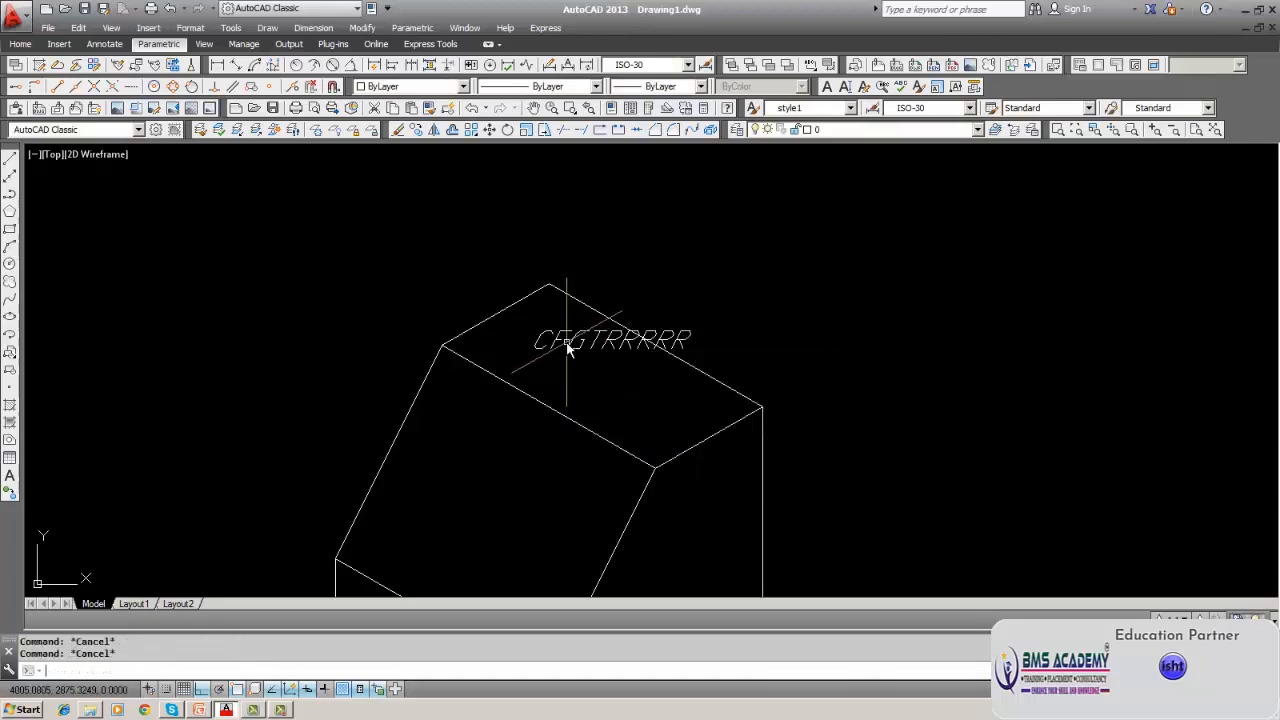
# Rotate the CFGTRRRRR text by -30 degrees about a base point at its first letter.
pyautogui.write('roTATE')
pyautogui.press('Return')
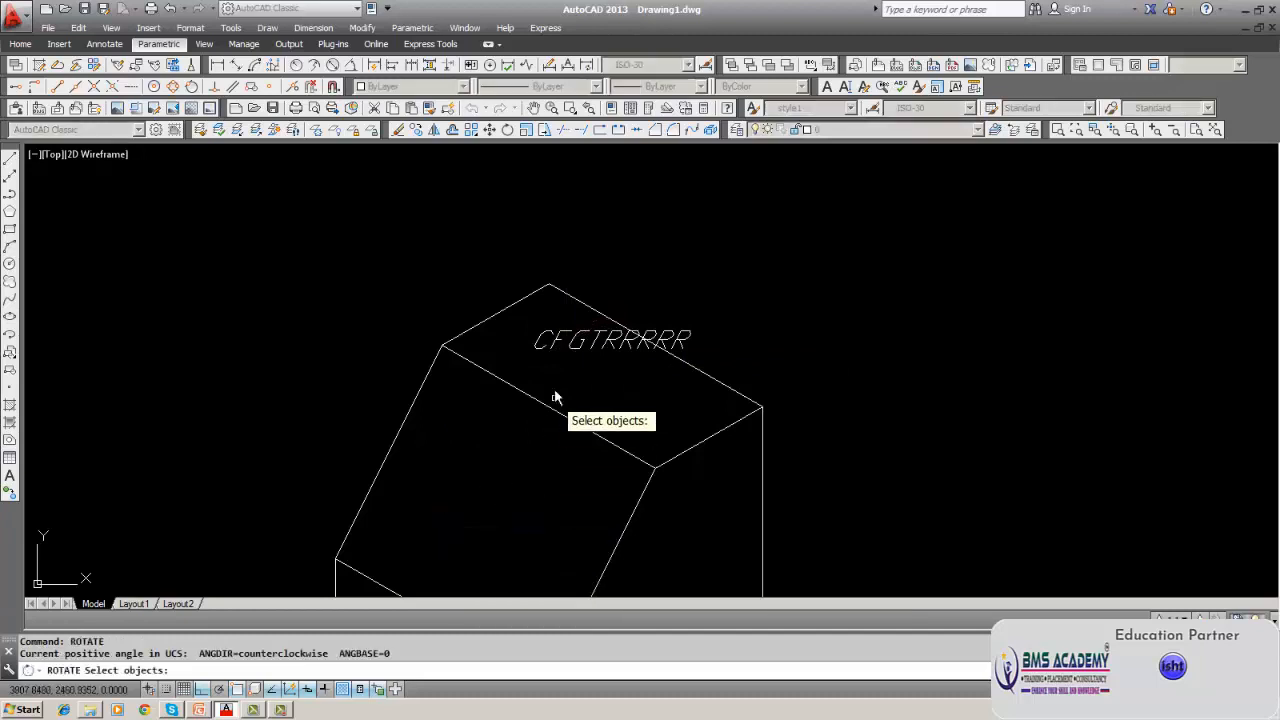
pyautogui.click(548, 348)
pyautogui.press('Return')
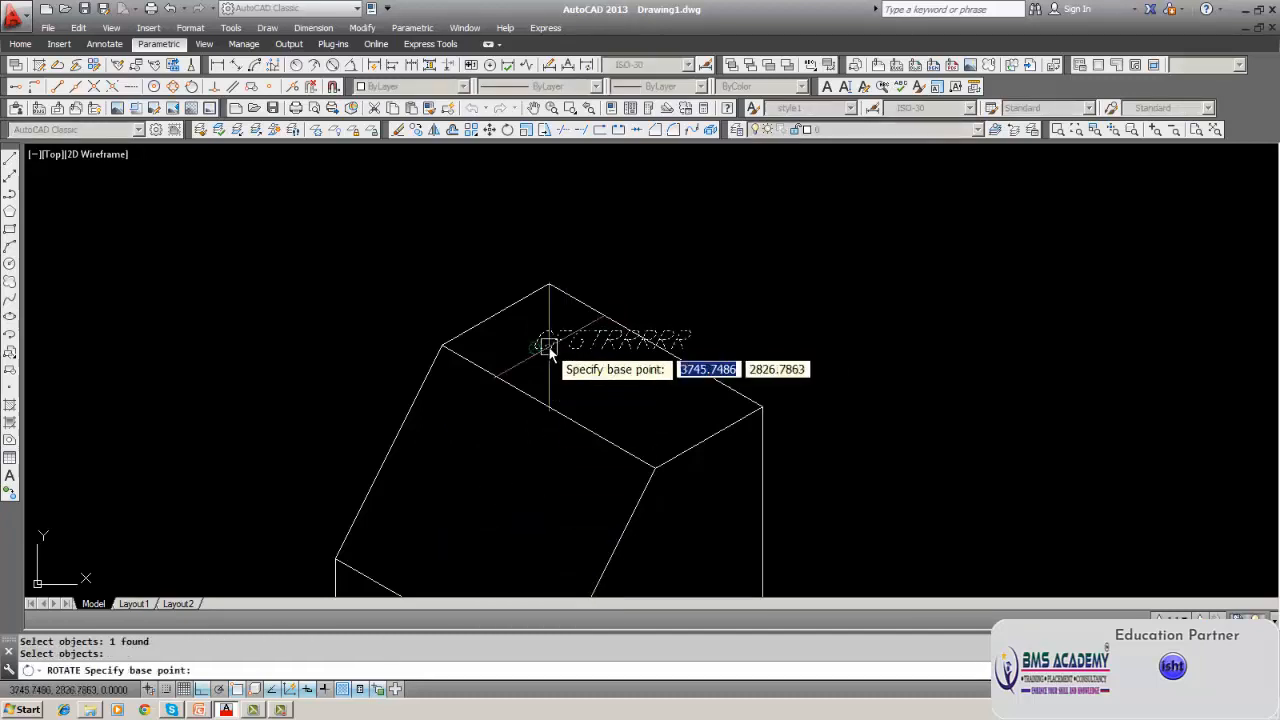
pyautogui.click(549, 349)
pyautogui.write('-30')
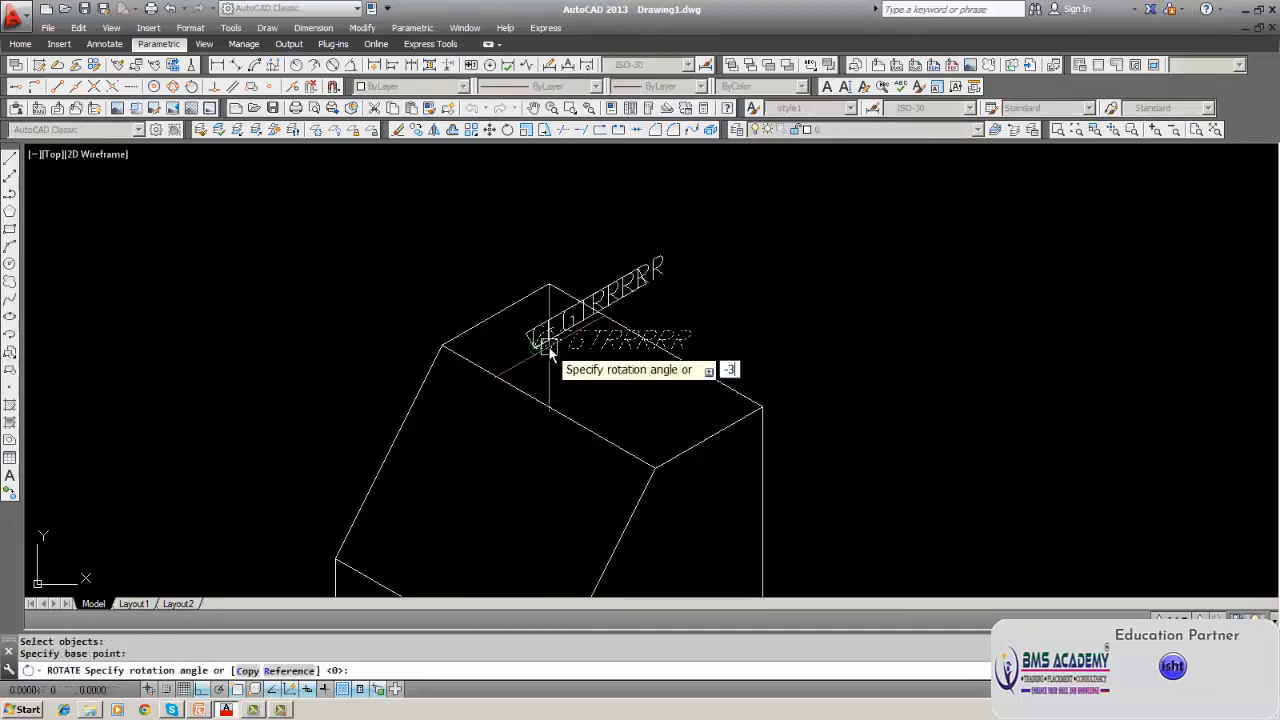
pyautogui.press('Return')
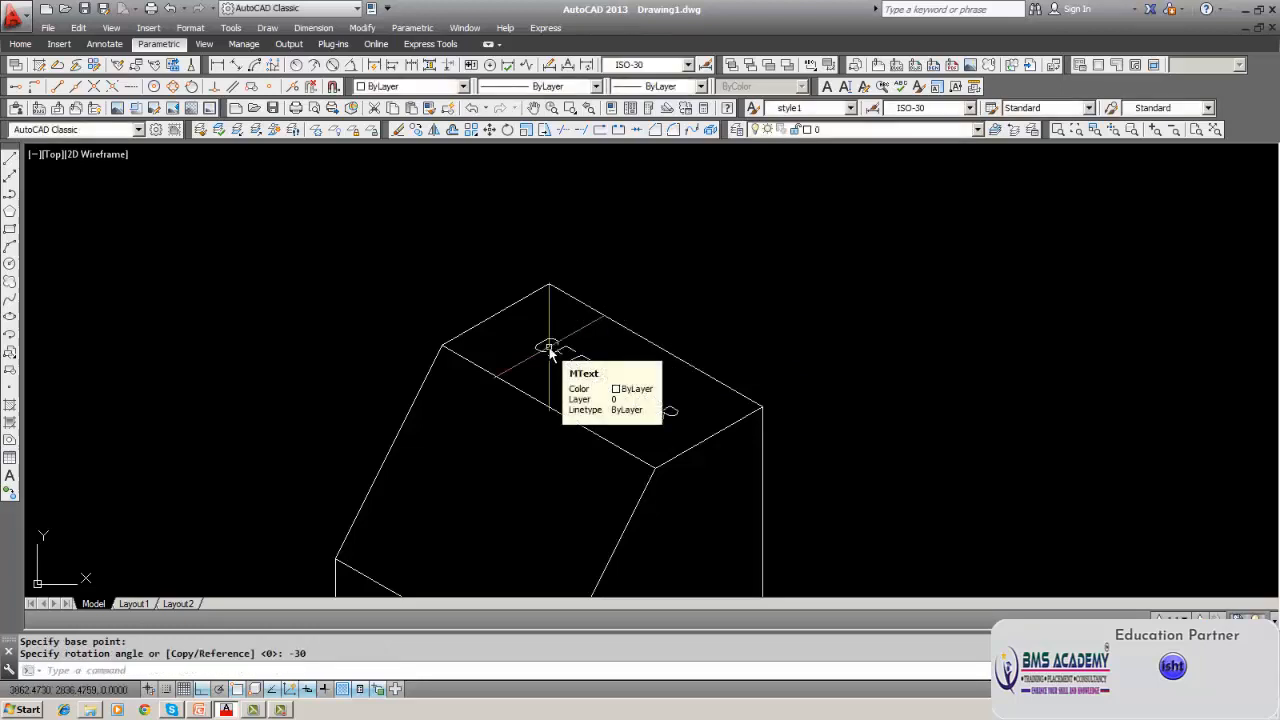
pyautogui.press('Escape')
# Open the top face's CFGTRRRRR text for editing to check its formatting and oblique angle, and close it.
pyautogui.write('d')
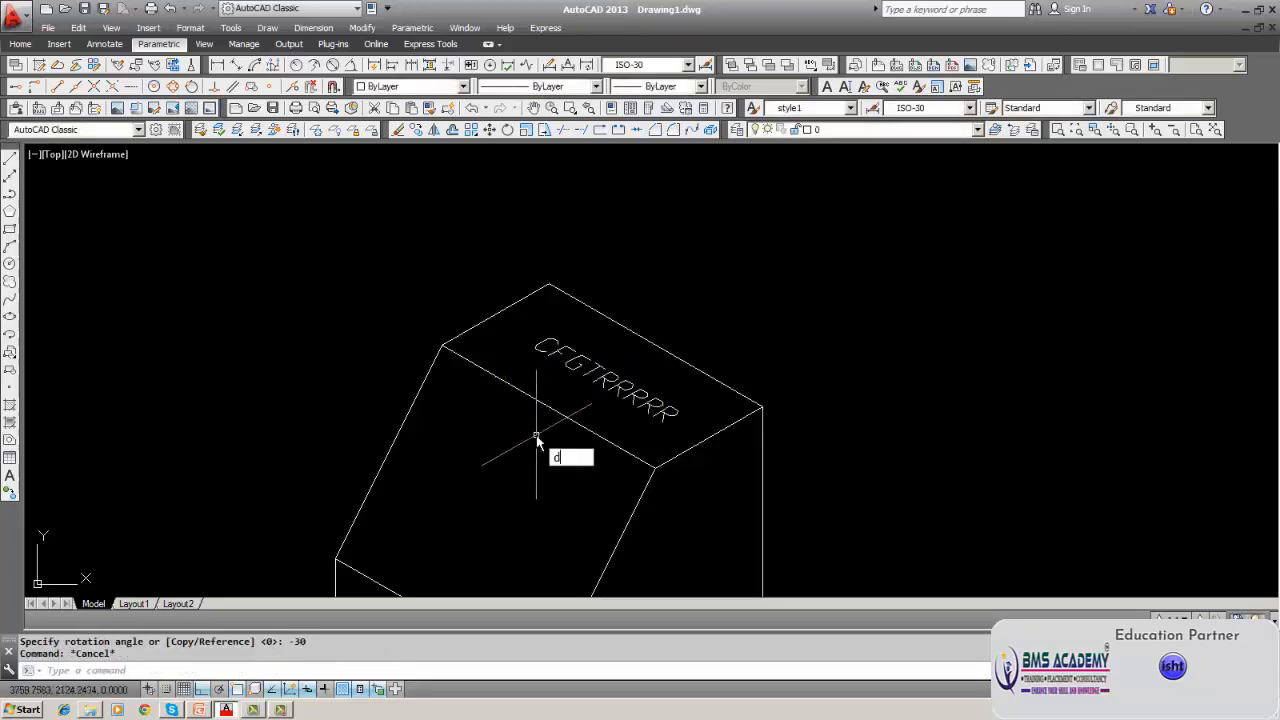
pyautogui.write('dedit')
pyautogui.press('Return')
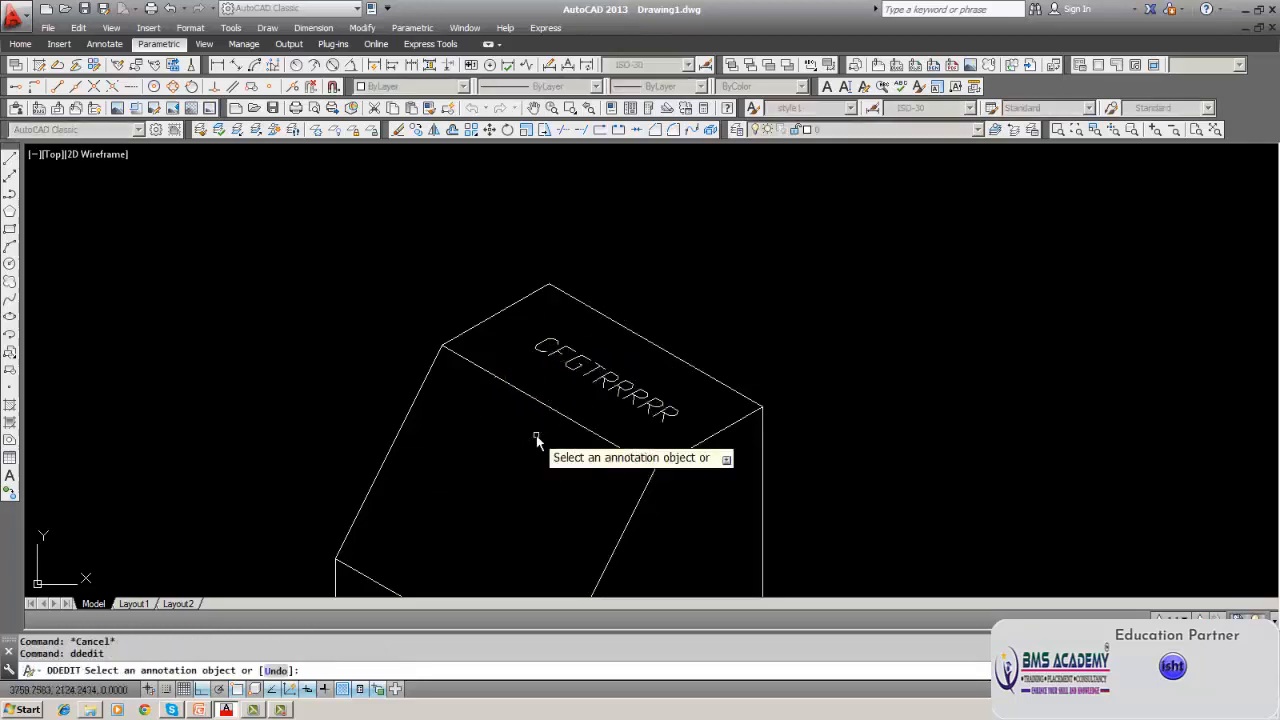
pyautogui.click(588, 382)
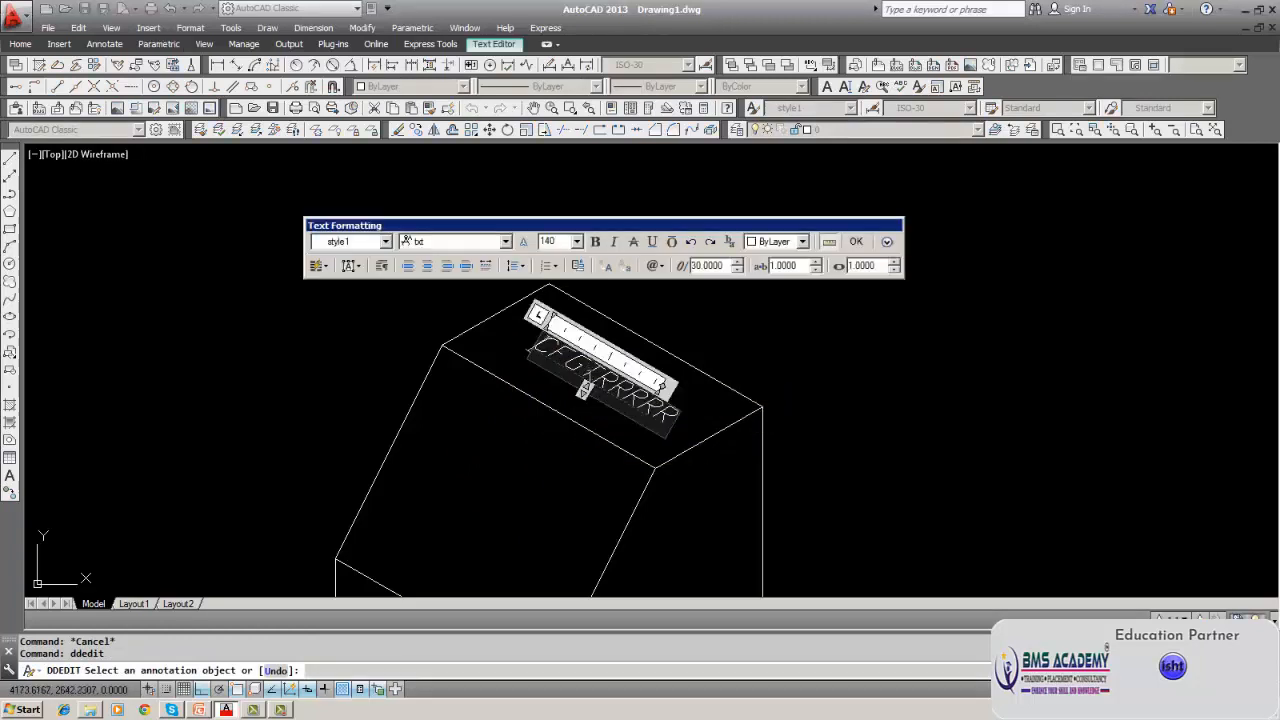
pyautogui.click(855, 247)
pyautogui.scroll(-4, 800, 405)
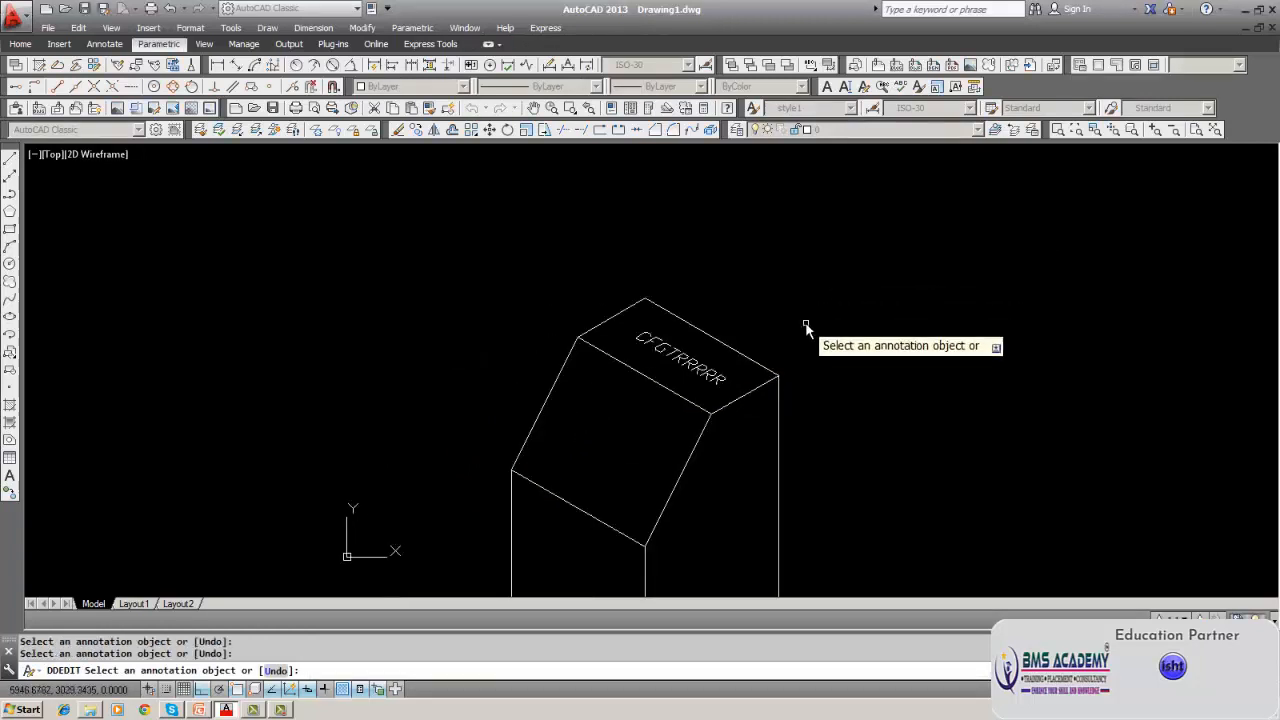
pyautogui.moveTo(797, 408); pyautogui.dragTo(594, 270, button='middle')
pyautogui.press('Escape')
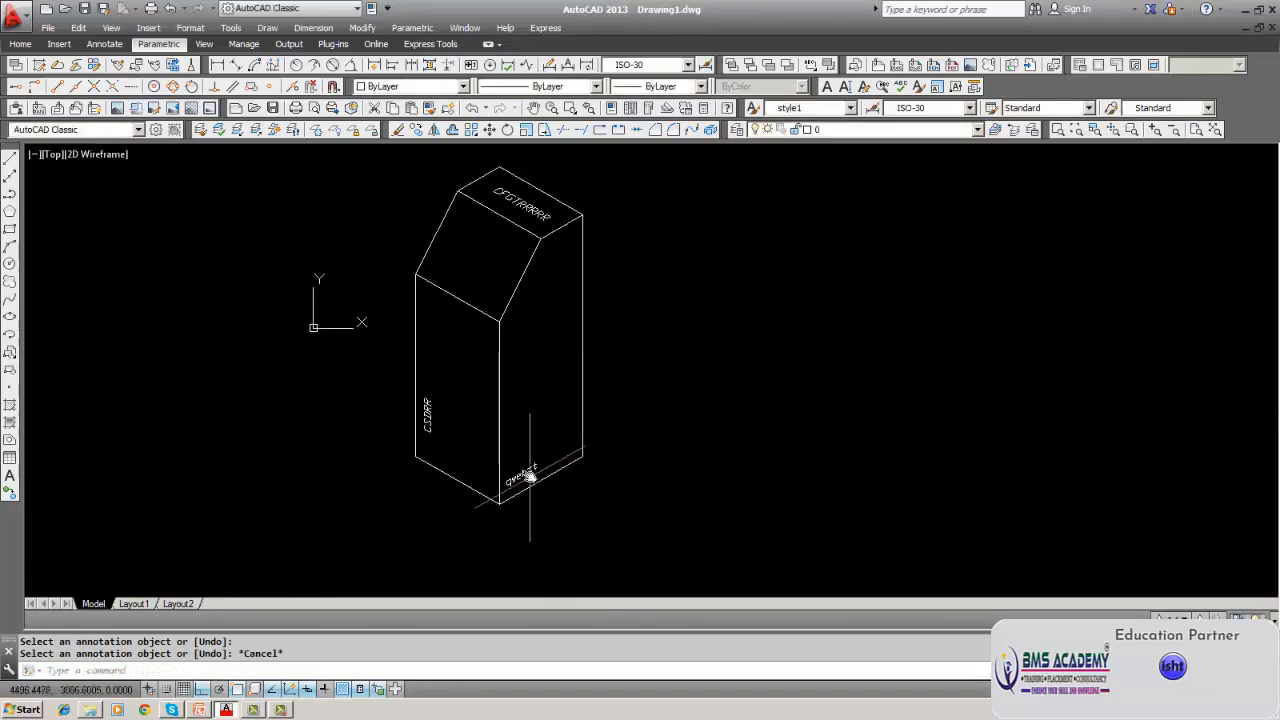
# Inspect the formatting and oblique angle of the qwebtt text on the right face, and return to the whole block.
pyautogui.scroll(6, 525, 472)
pyautogui.doubleClick(525, 472)
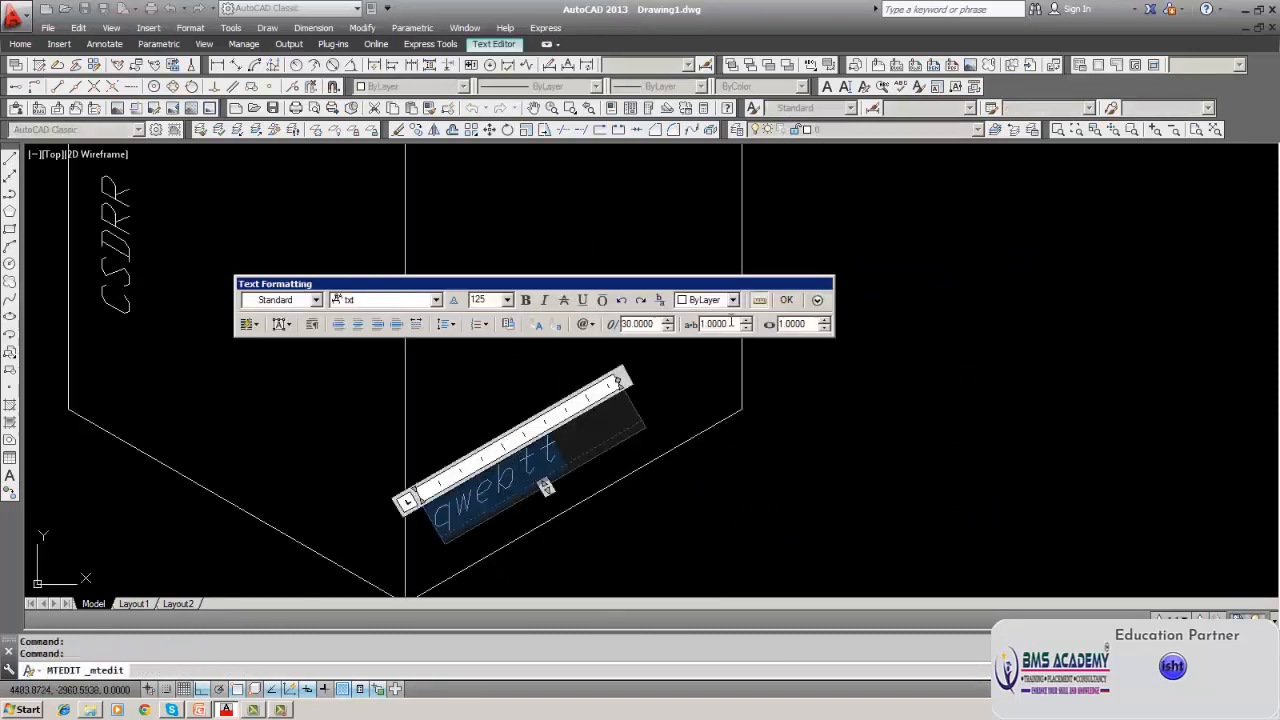
pyautogui.click(787, 301)
pyautogui.press('Escape')
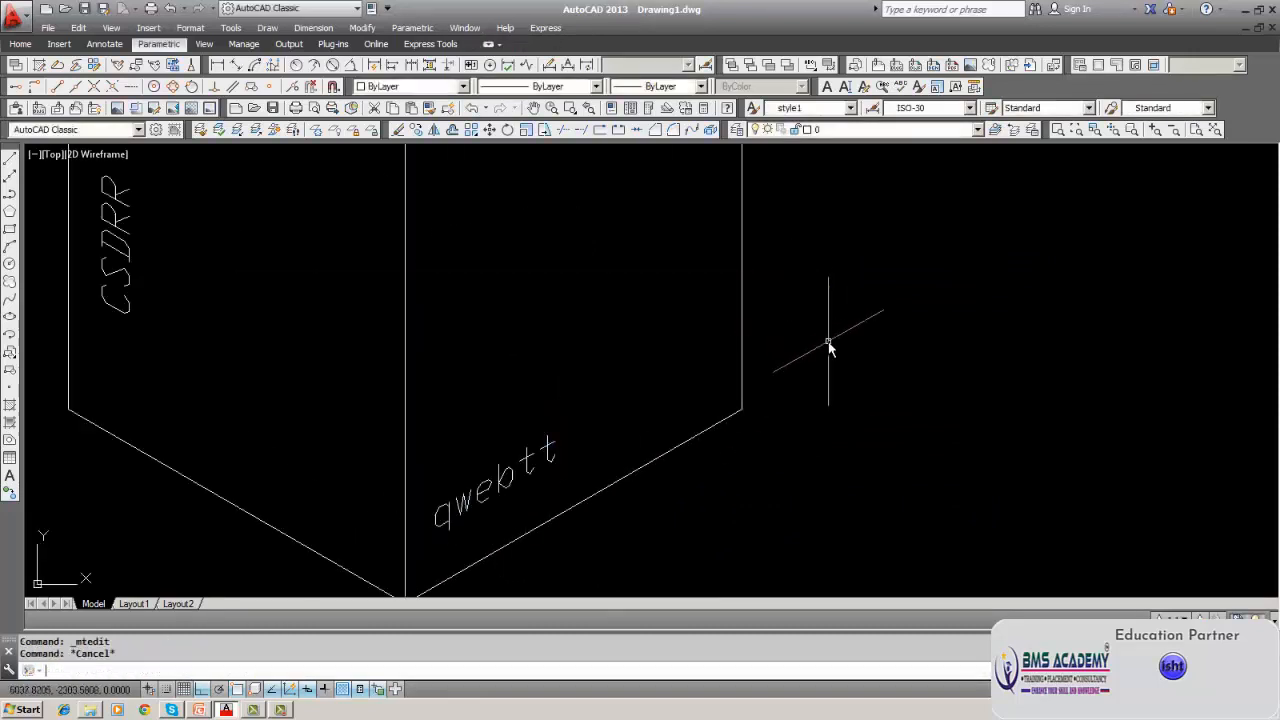
pyautogui.scroll(-8, 790, 395)
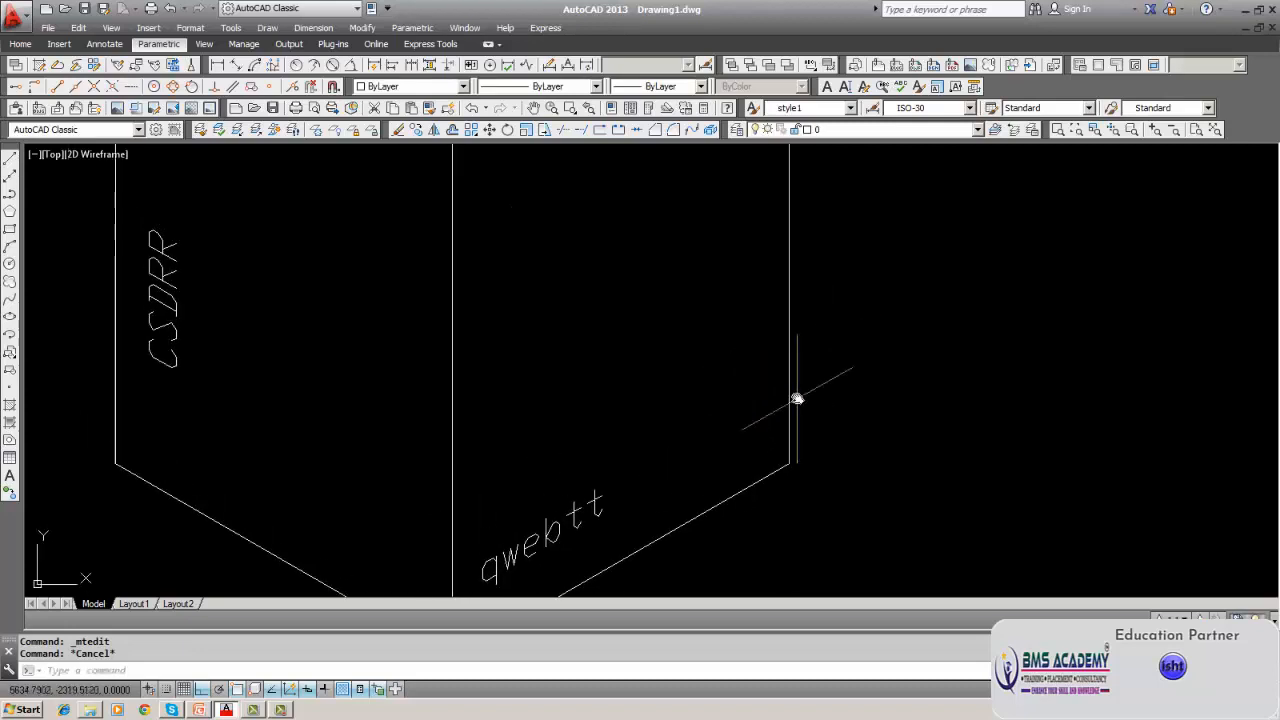
pyautogui.moveTo(601, 357); pyautogui.dragTo(449, 507, button='middle')
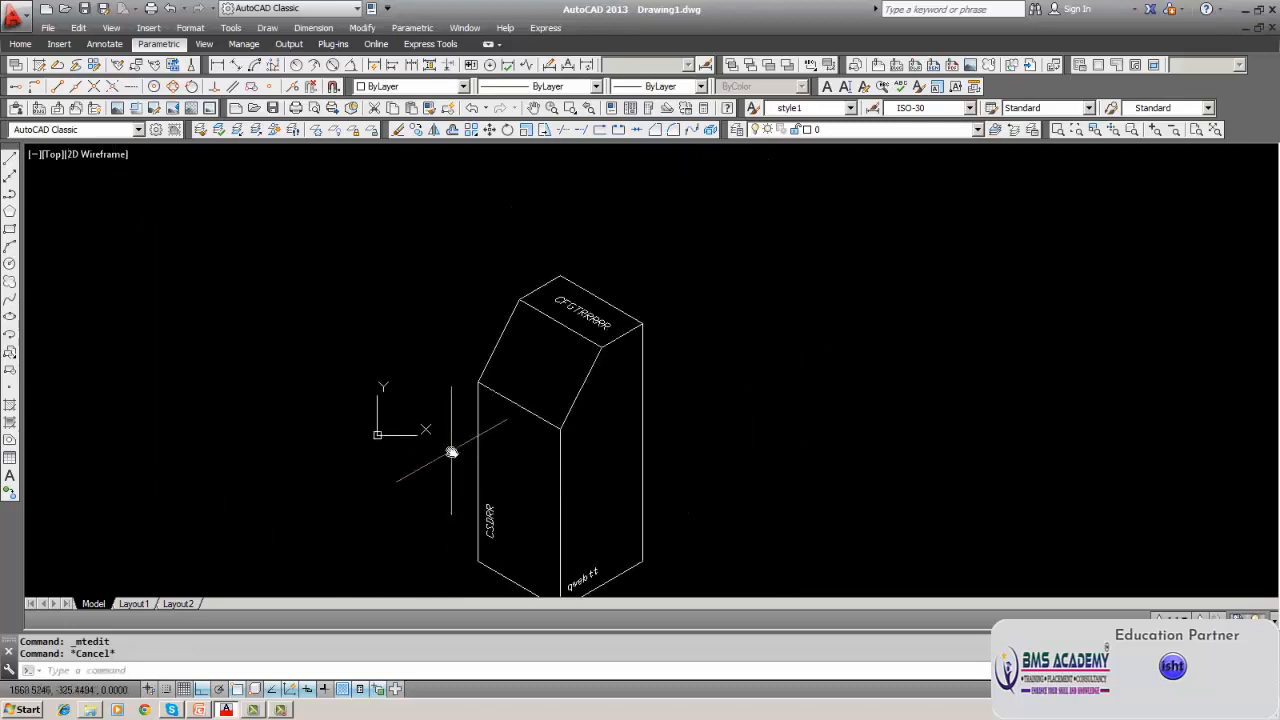